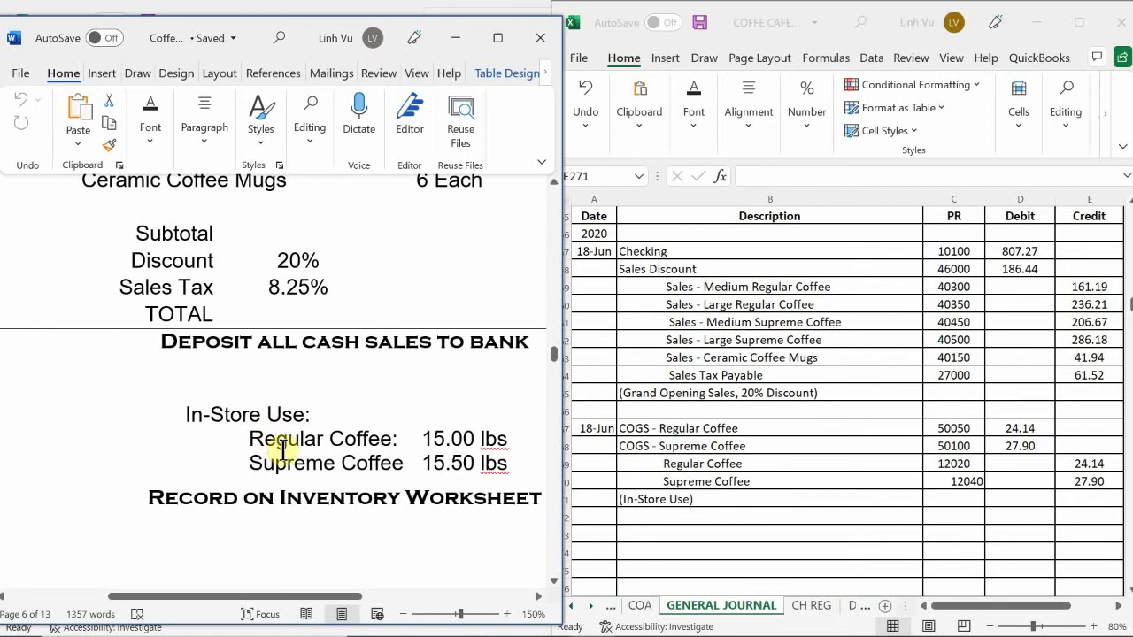
- Examine the 19 June invoice to Katie's Coffee Corner in the Word document, including terms, items, quantities, costs and the check payment
click(281, 449)
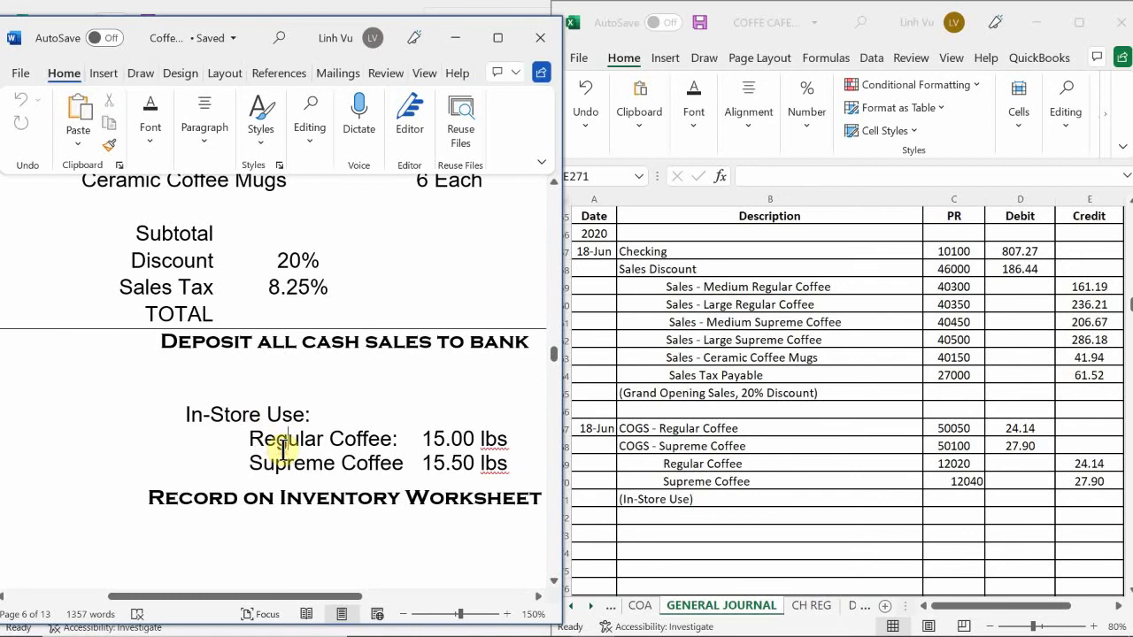
scroll(285, 450, down, 5)
scroll(285, 456, down, 10)
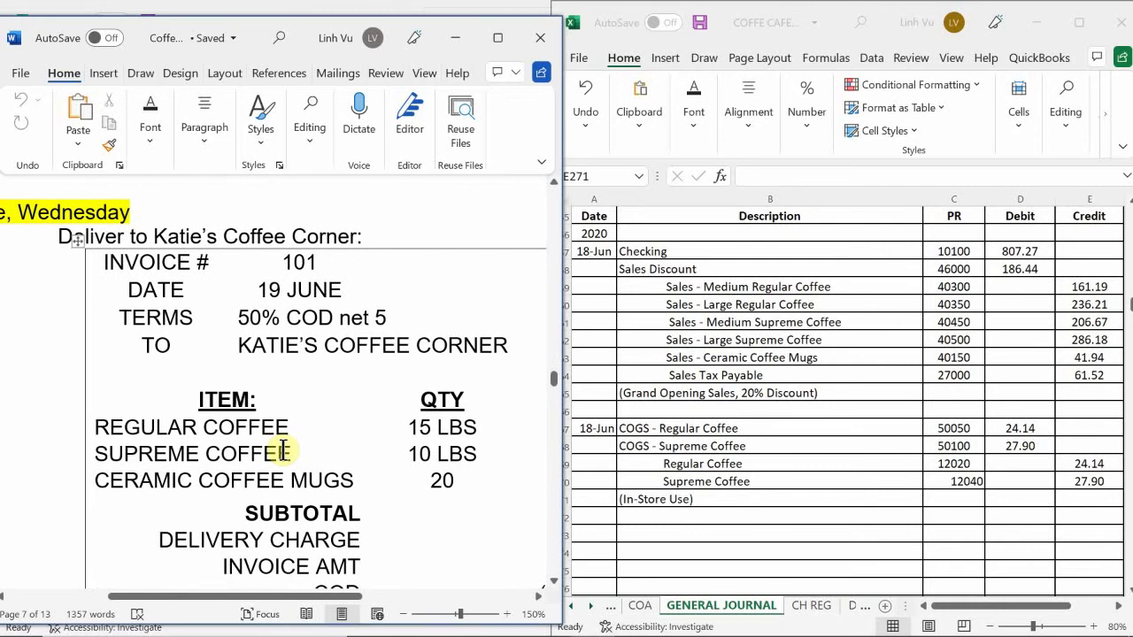
scroll(302, 431, up, 3)
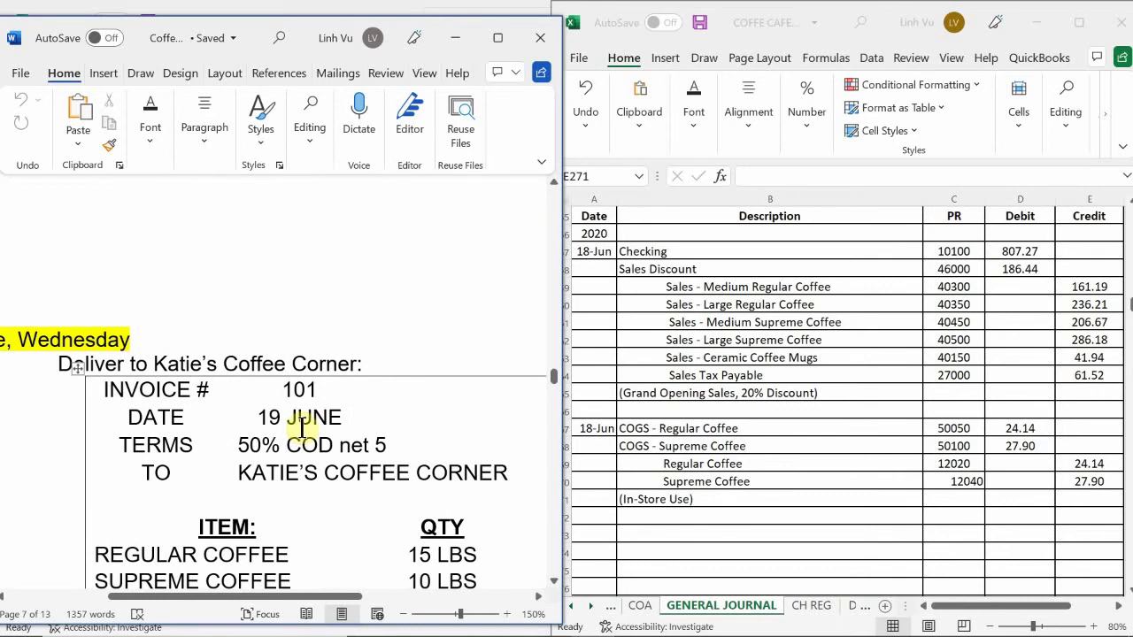
scroll(302, 429, down, 4)
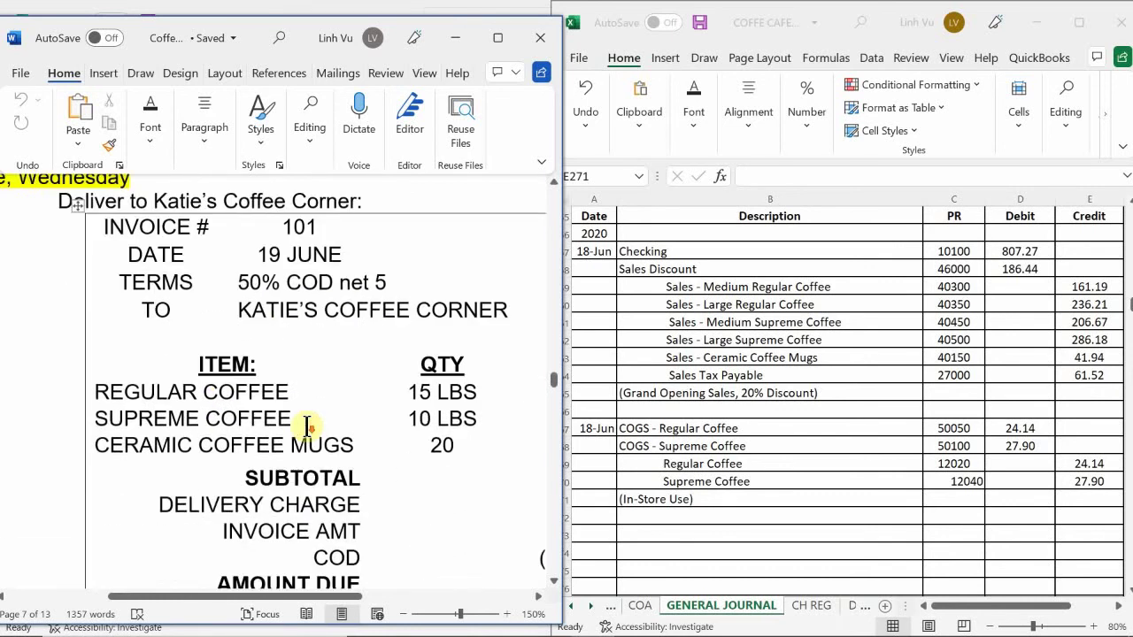
scroll(305, 427, down, 1)
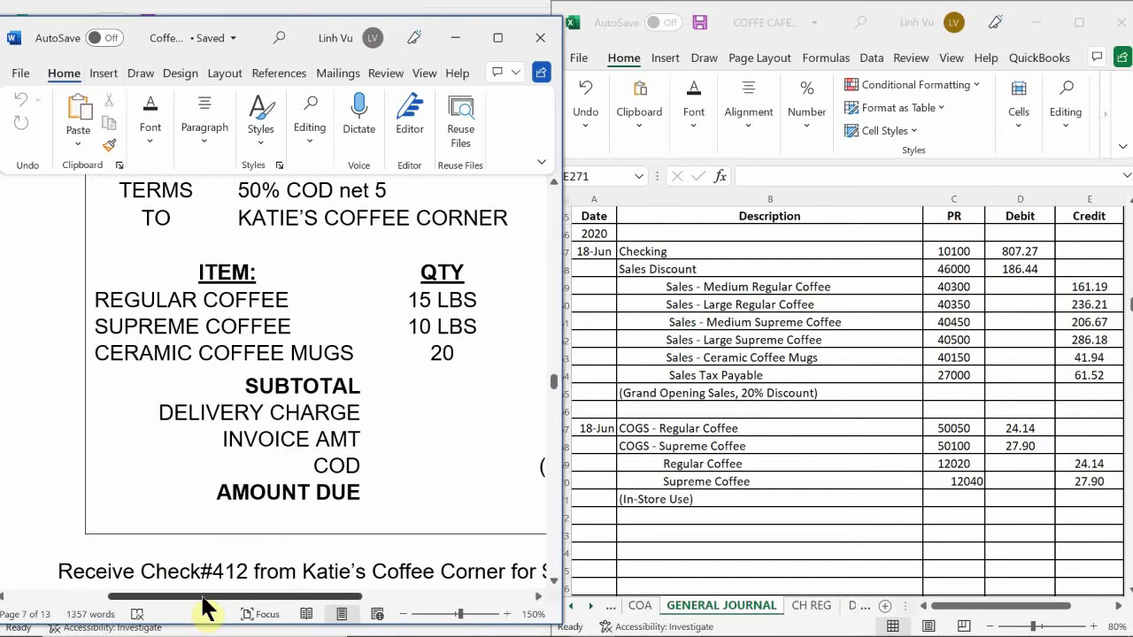
drag(203, 607, 260, 605)
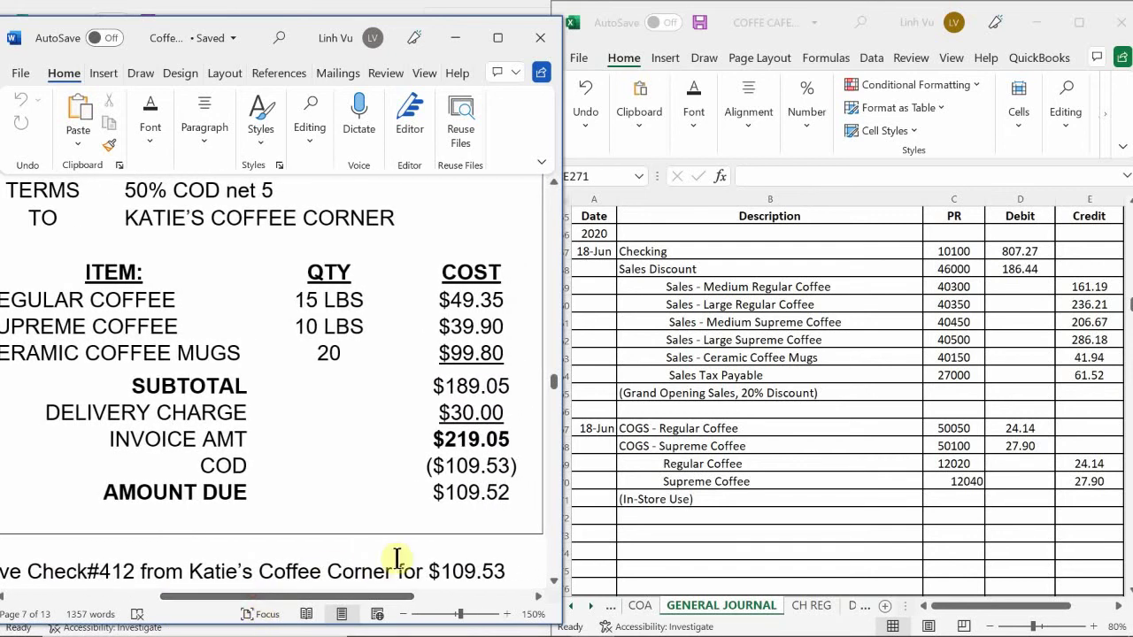
click(404, 614)
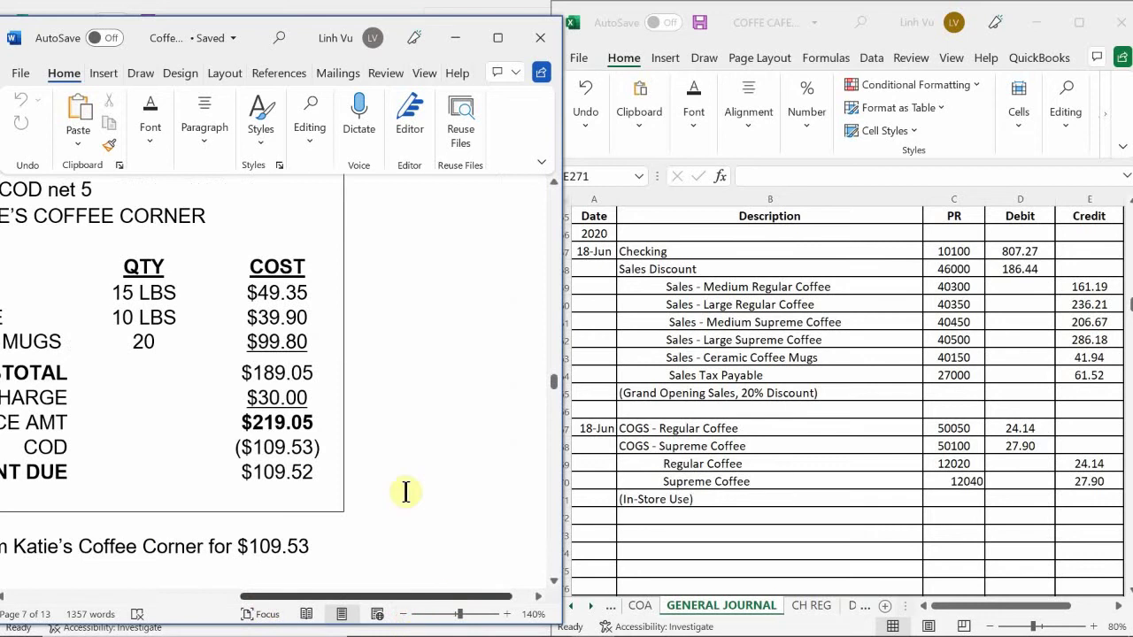
drag(442, 600, 349, 599)
scroll(435, 425, up, 3)
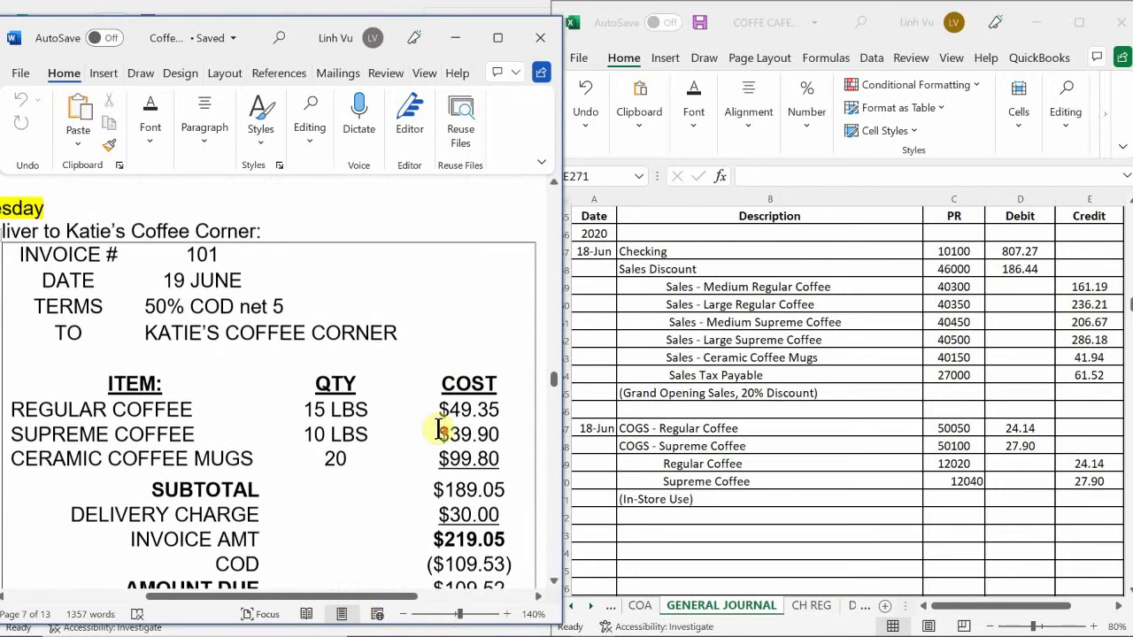
scroll(438, 430, down, 1)
scroll(438, 430, down, 1)
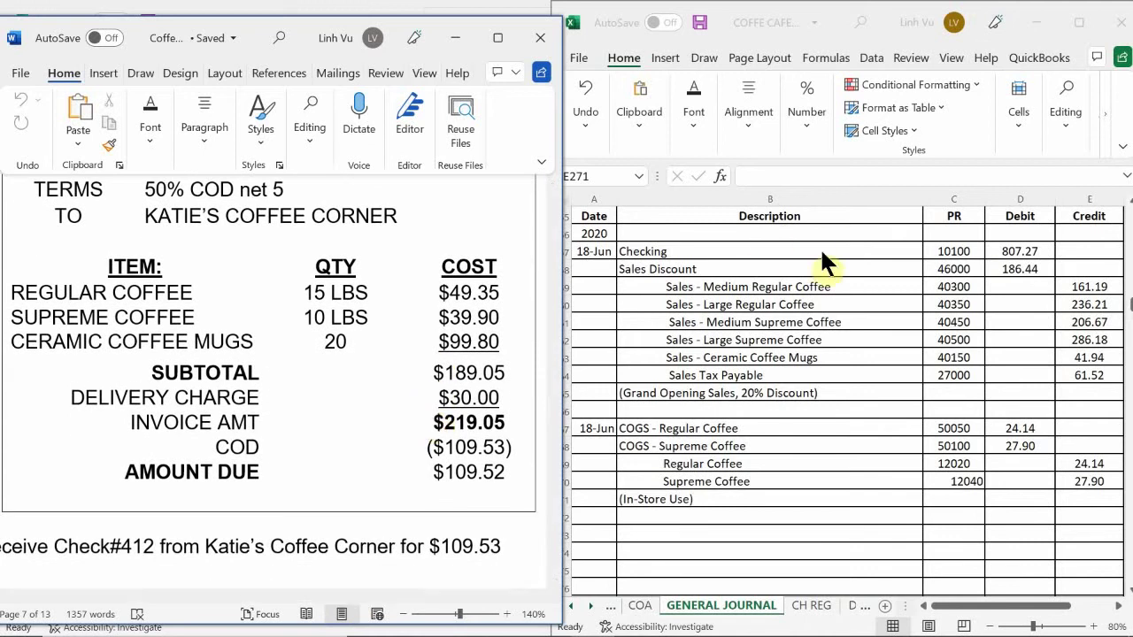
- In the Excel general journal, start a new entry in cell A273 with the date 6/19
scroll(850, 436, down, 6)
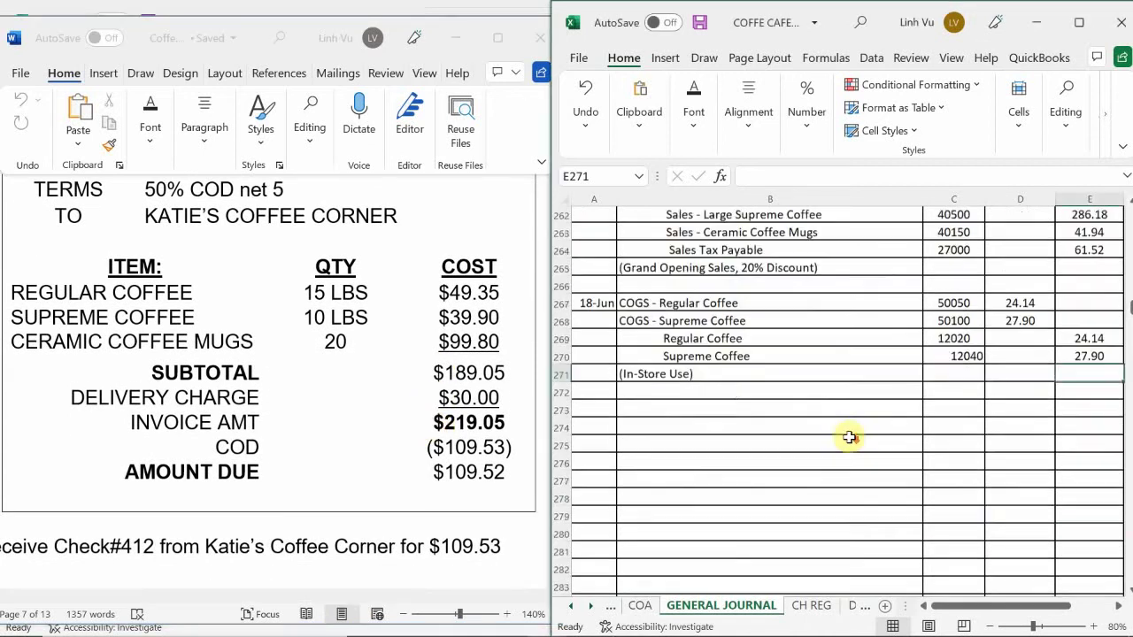
scroll(850, 436, up, 4)
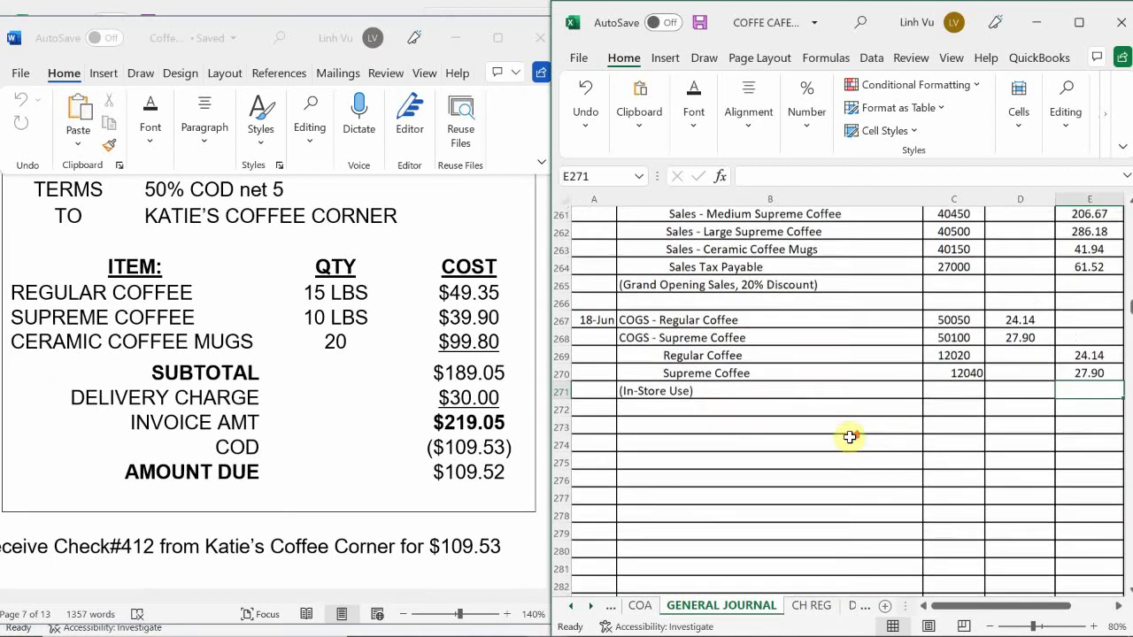
click(605, 428)
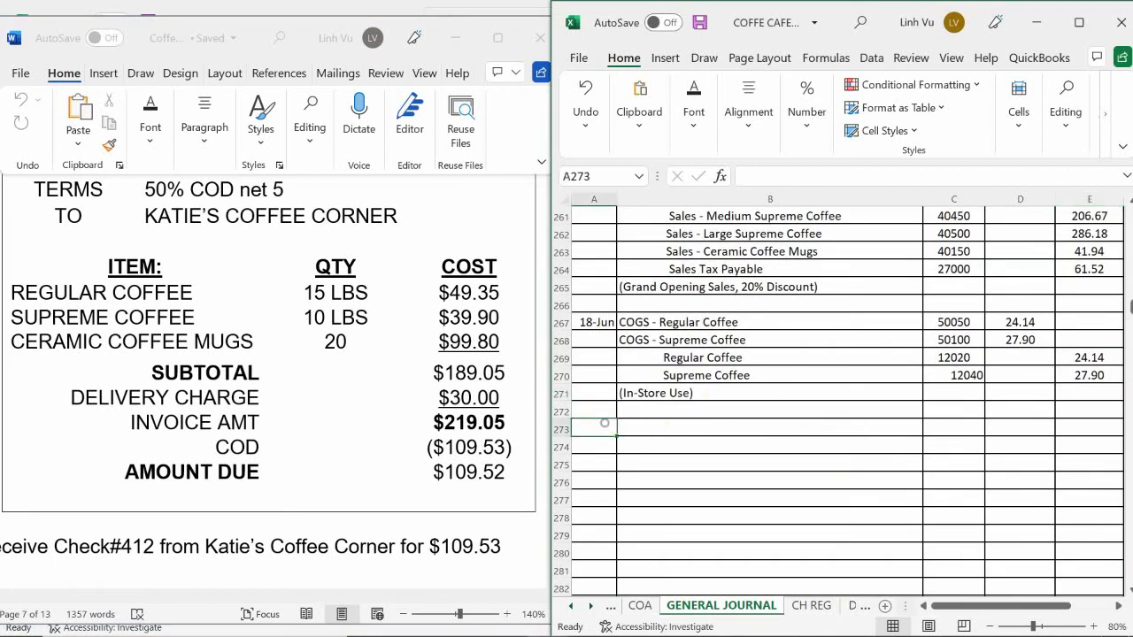
text(6/)
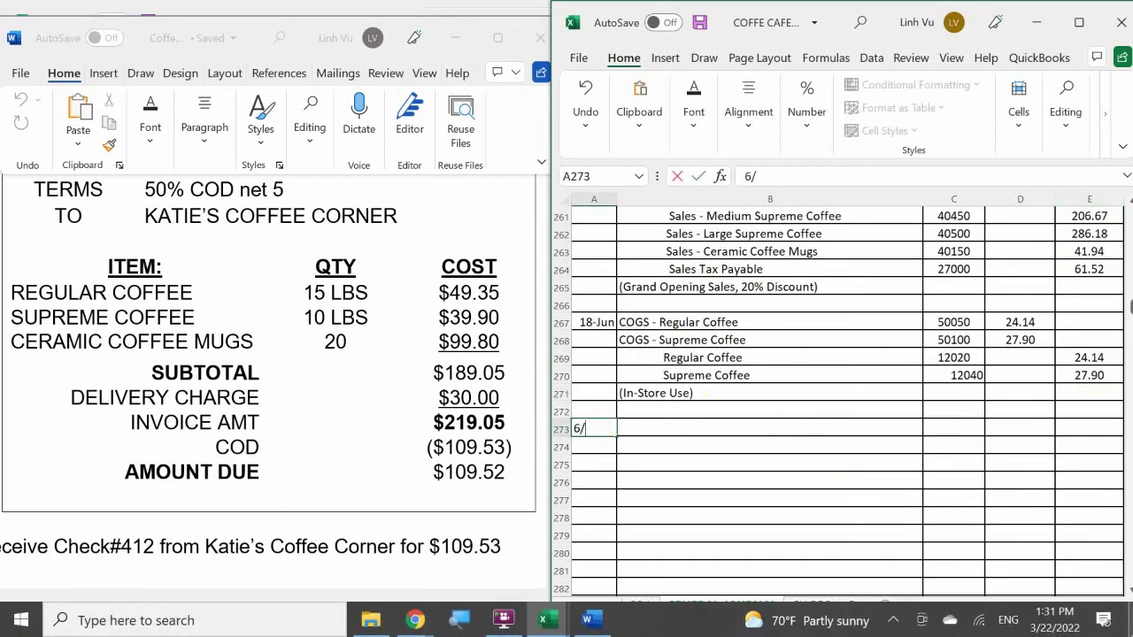
text(19)
key(Return)
- Enter Checking in B273 and Accounts Receivable in B274 as the debit accounts of the 19 June entry
click(770, 428)
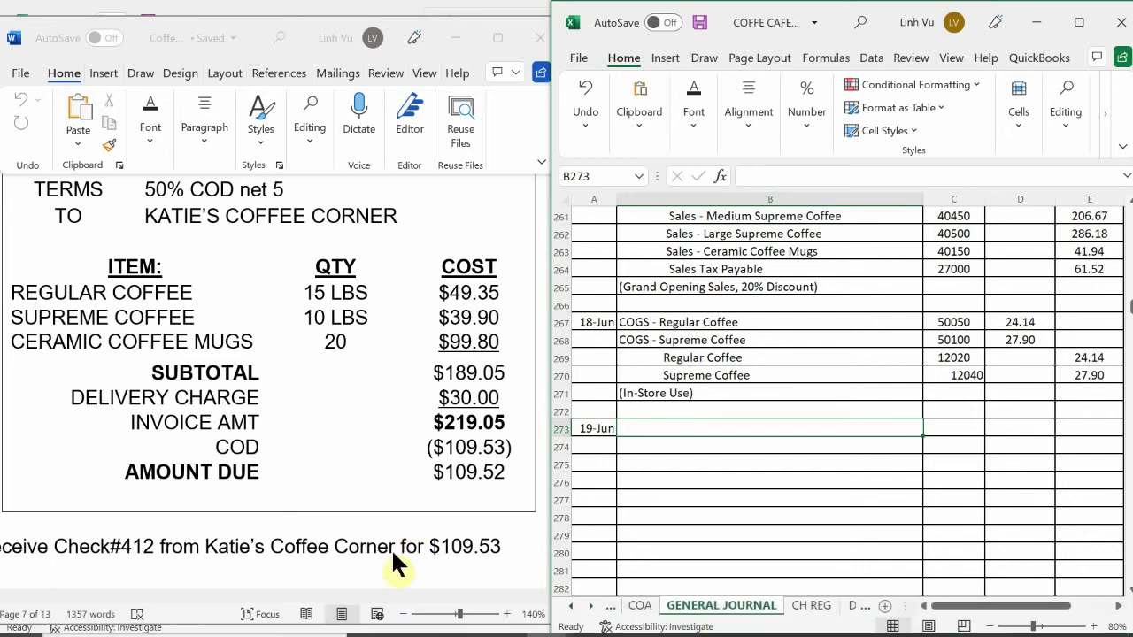
click(398, 599)
drag(397, 600, 374, 595)
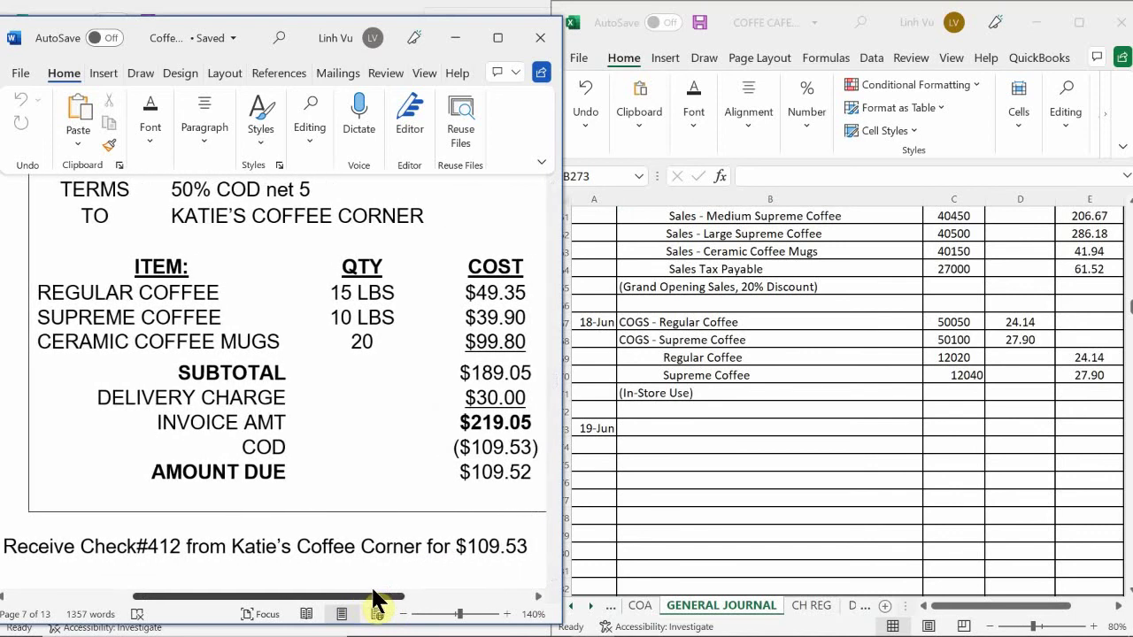
click(756, 359)
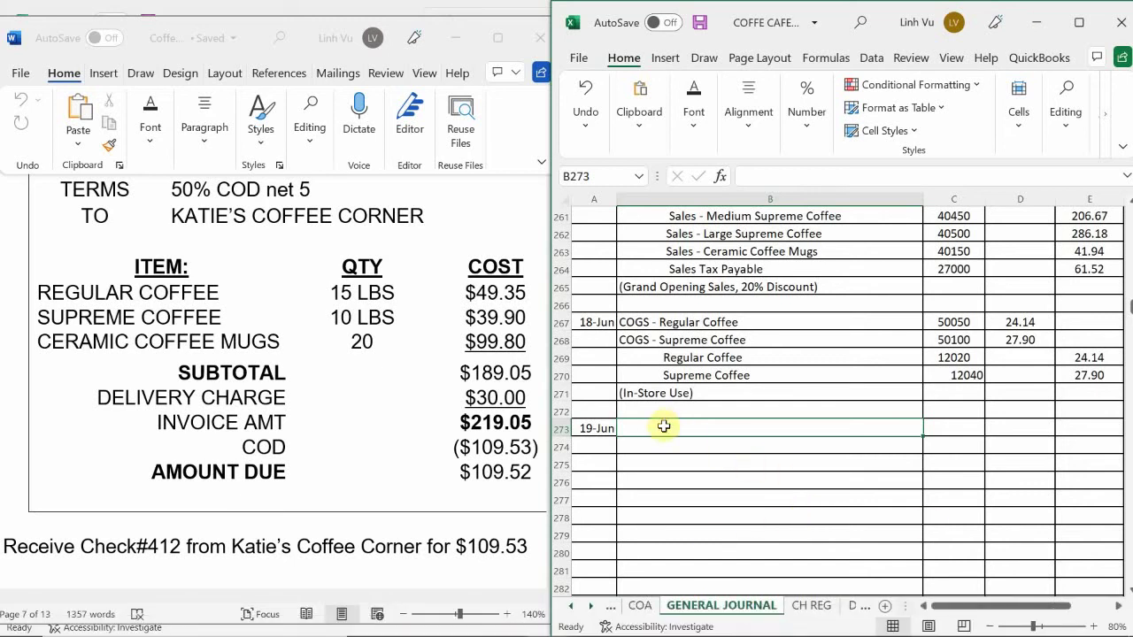
text(C)
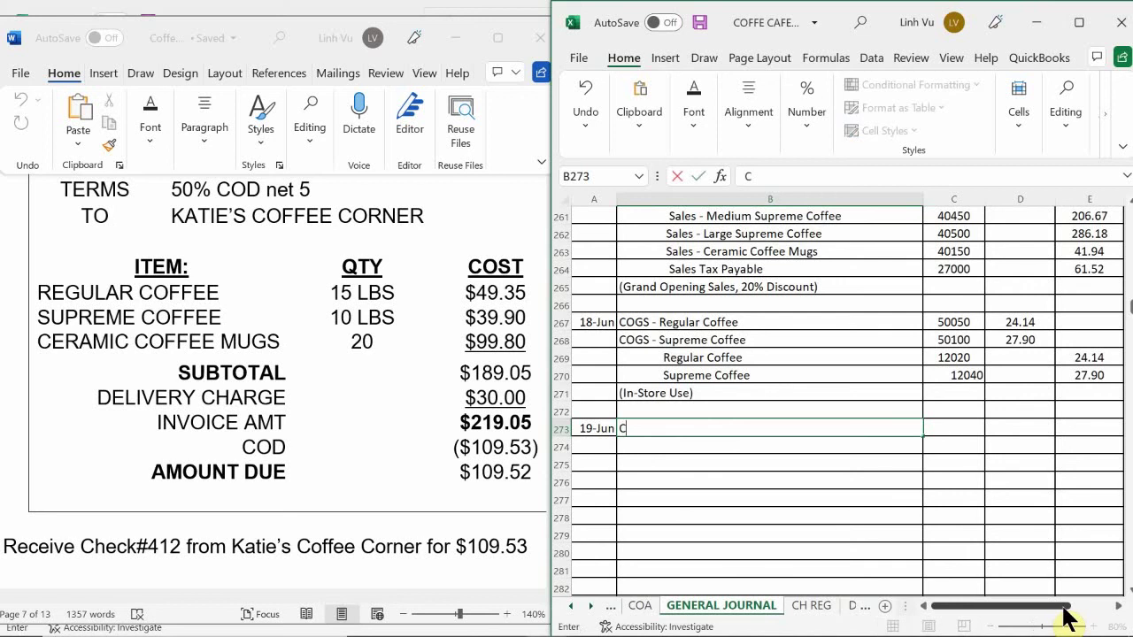
text(hecking)
key(Return)
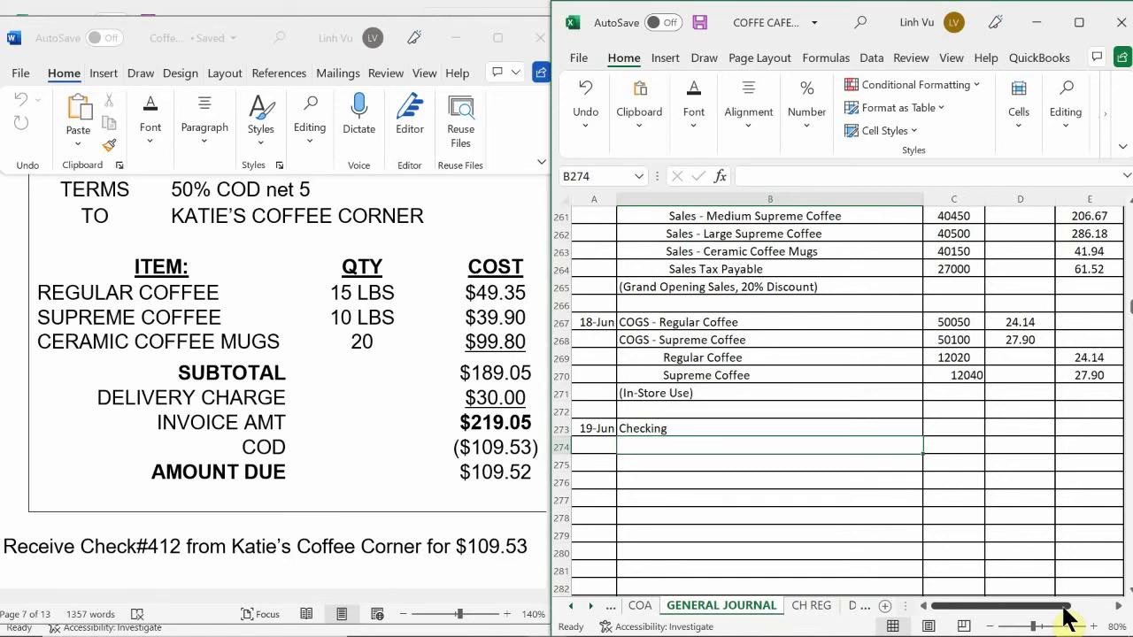
text(Accounts )
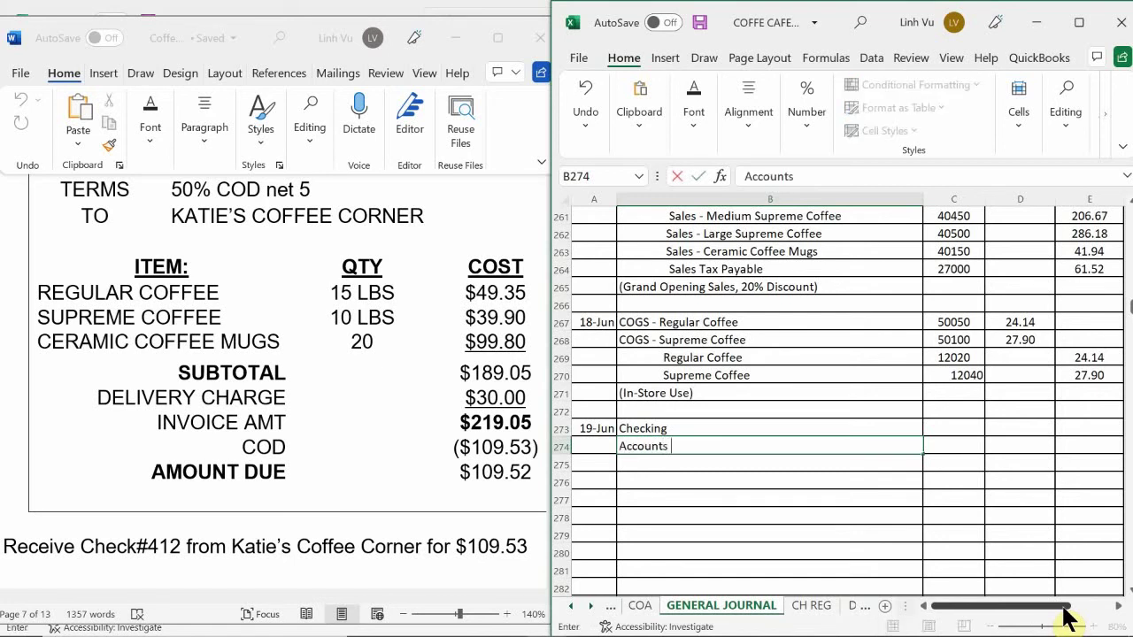
text(Receivable)
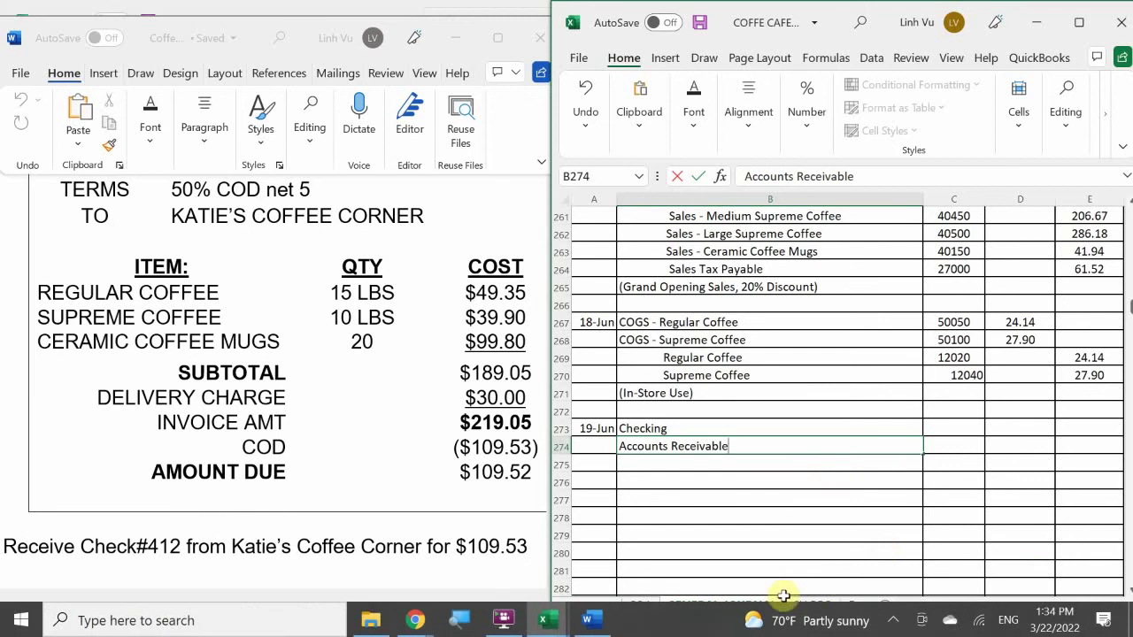
- Consult the revenue accounts in the chart of accounts and enter an indented Sales - Regular Coffee in journal cell B275
click(641, 607)
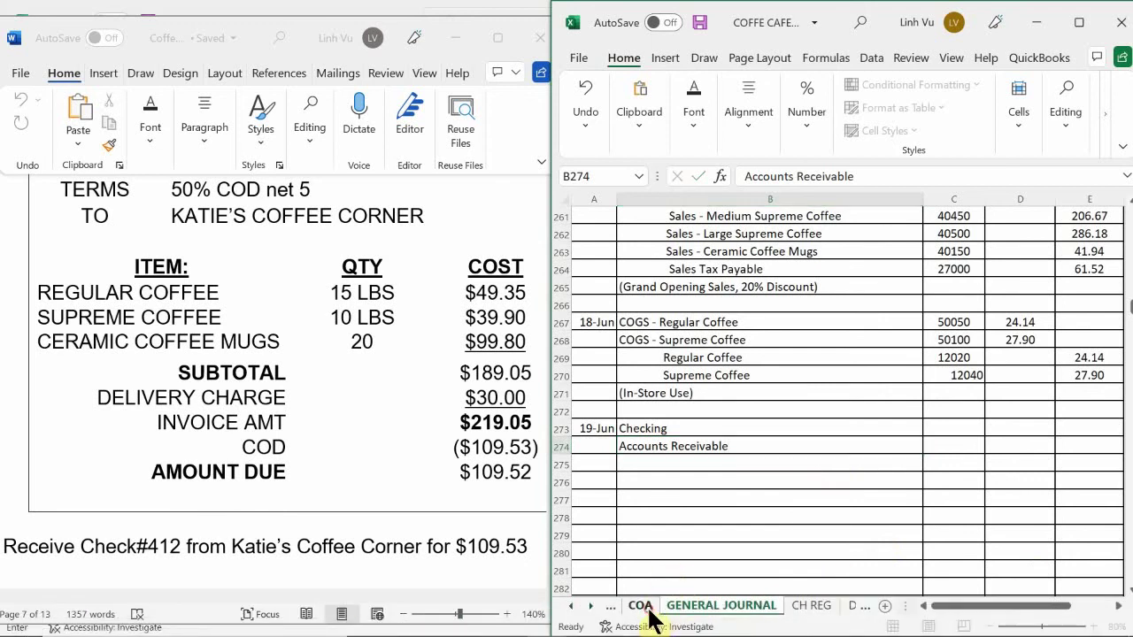
scroll(705, 446, down, 1)
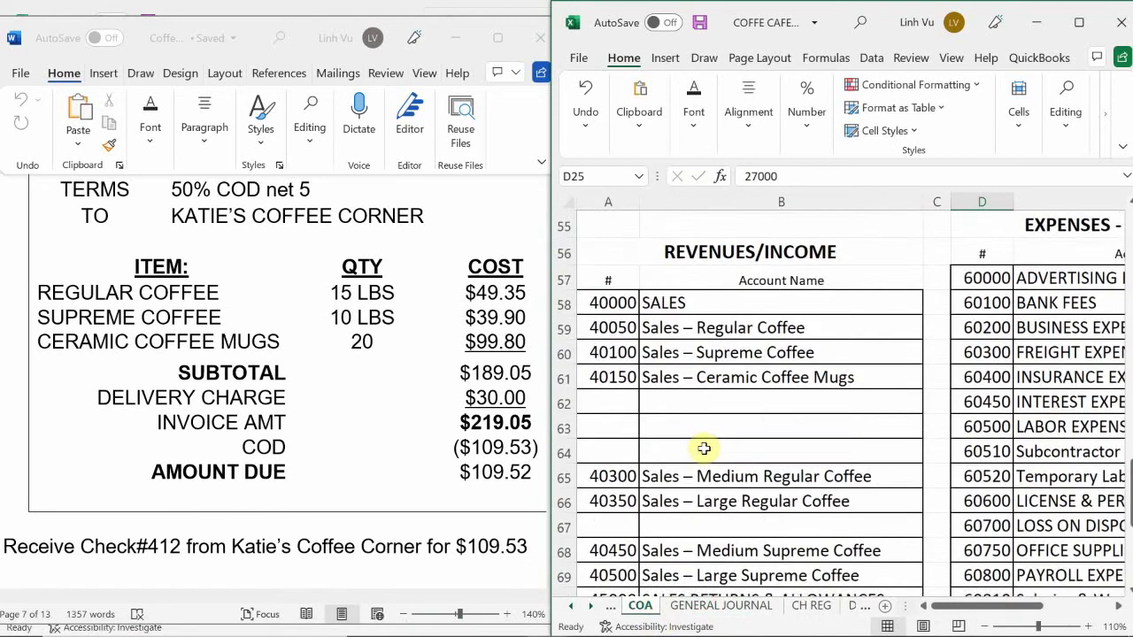
scroll(703, 448, down, 1)
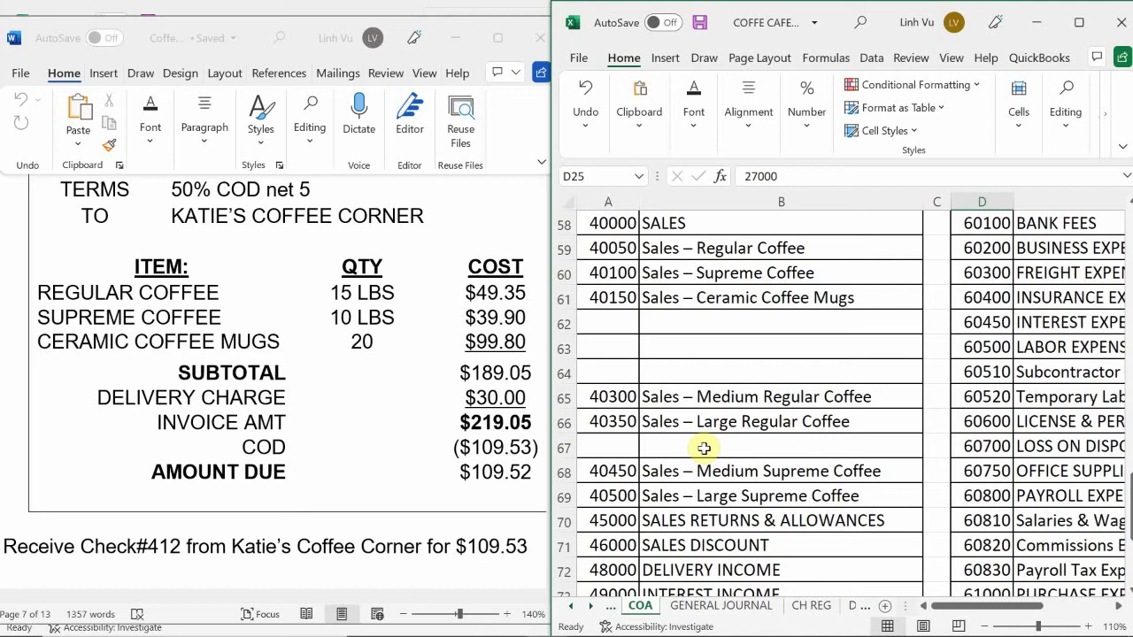
click(697, 607)
click(682, 466)
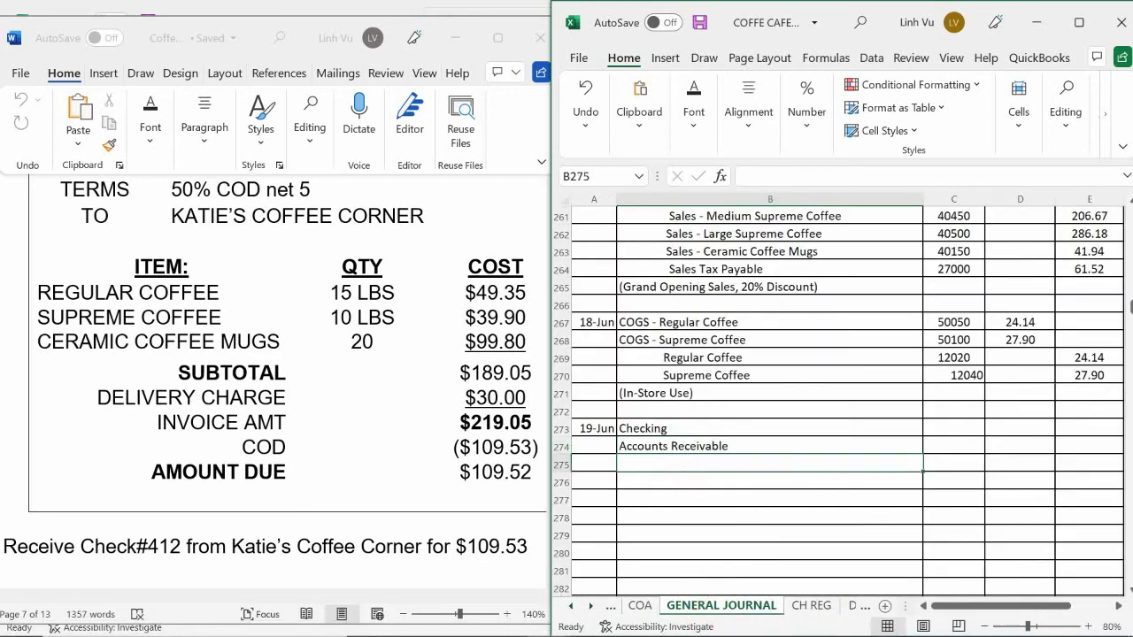
key(F2)
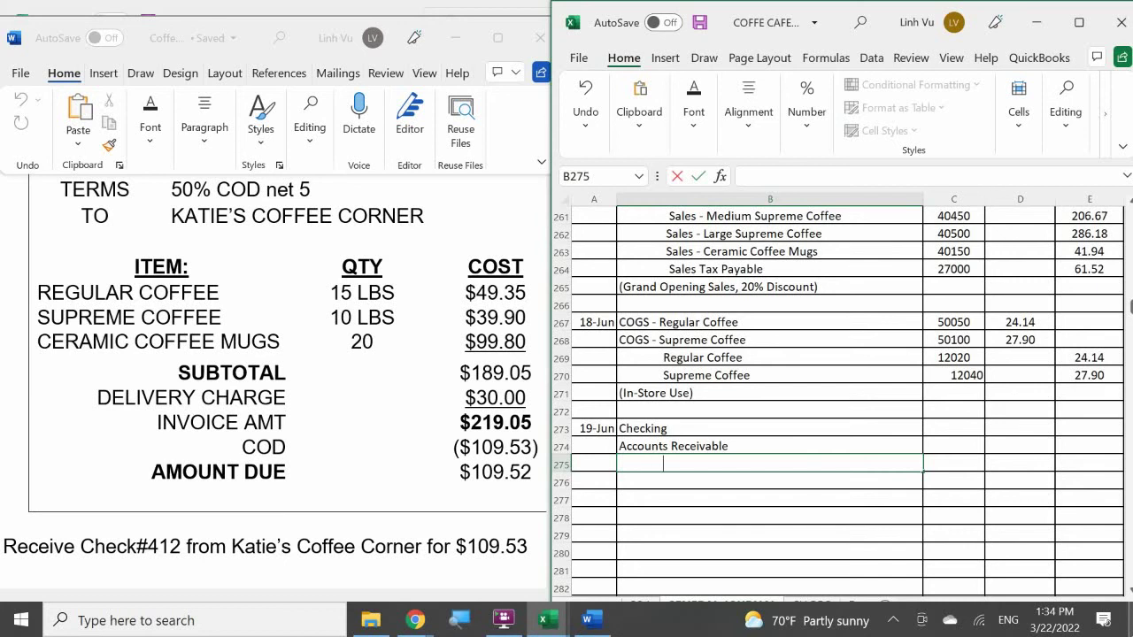
text(Sales - Reg)
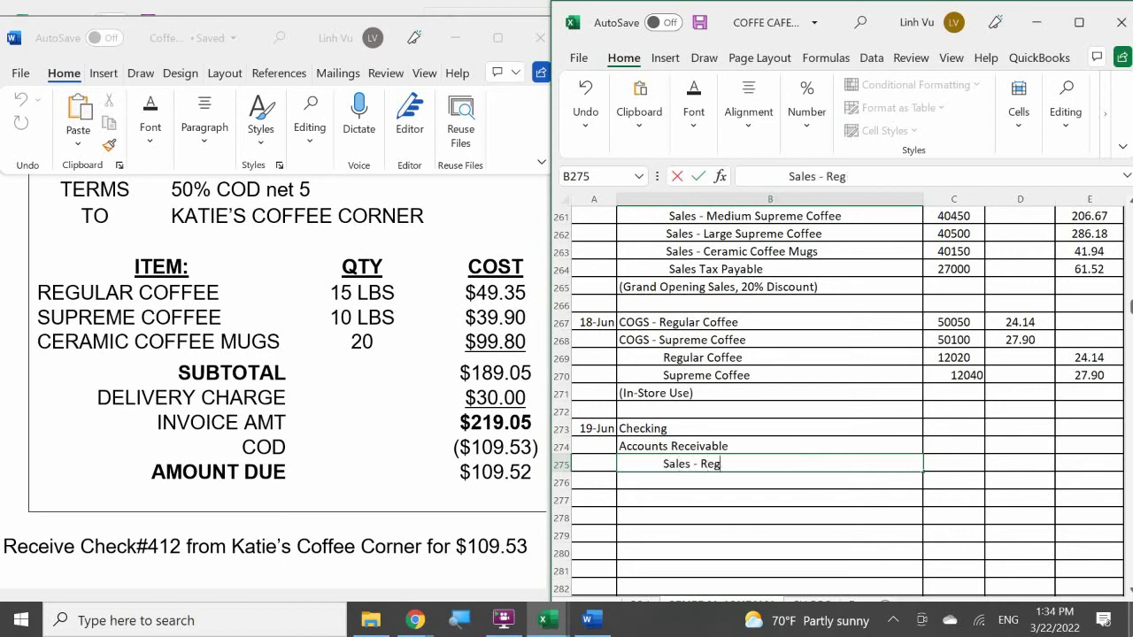
text(ular Coffee)
key(Return)
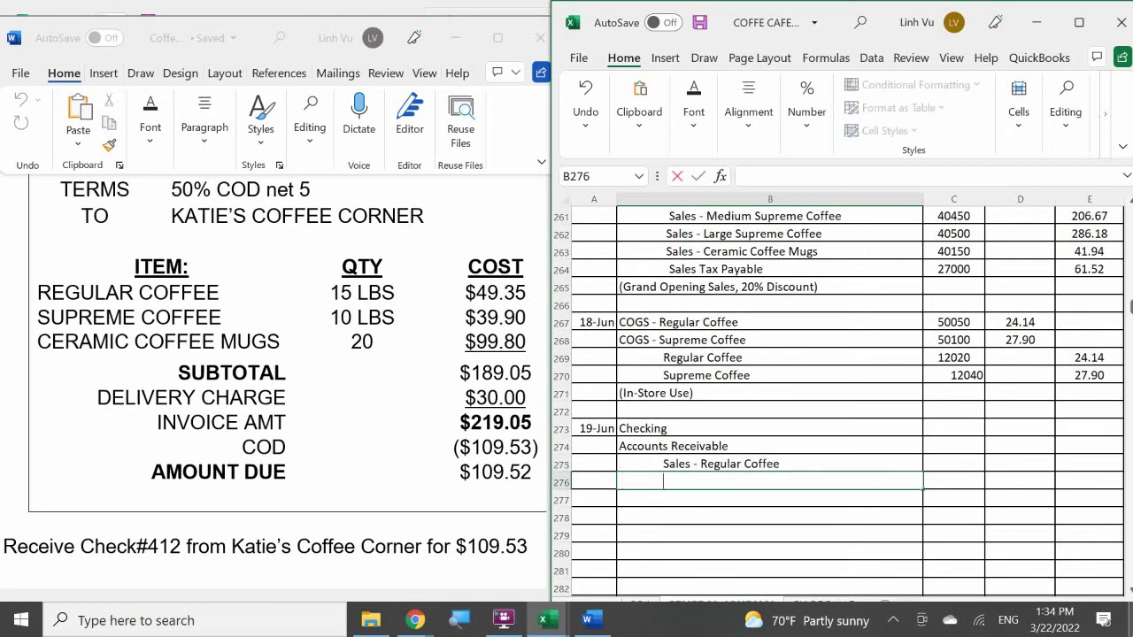
- Enter an indented credit line Sales - Supreme Coffee in cell B276
text(S)
key(BackSpace)
text(Sale)
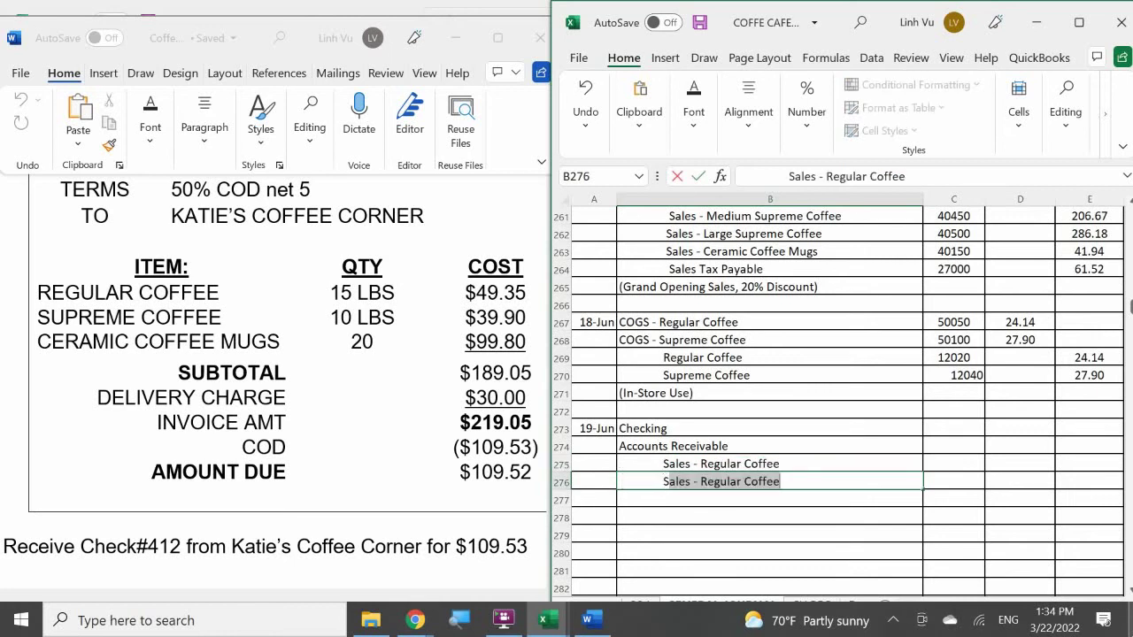
text(s)
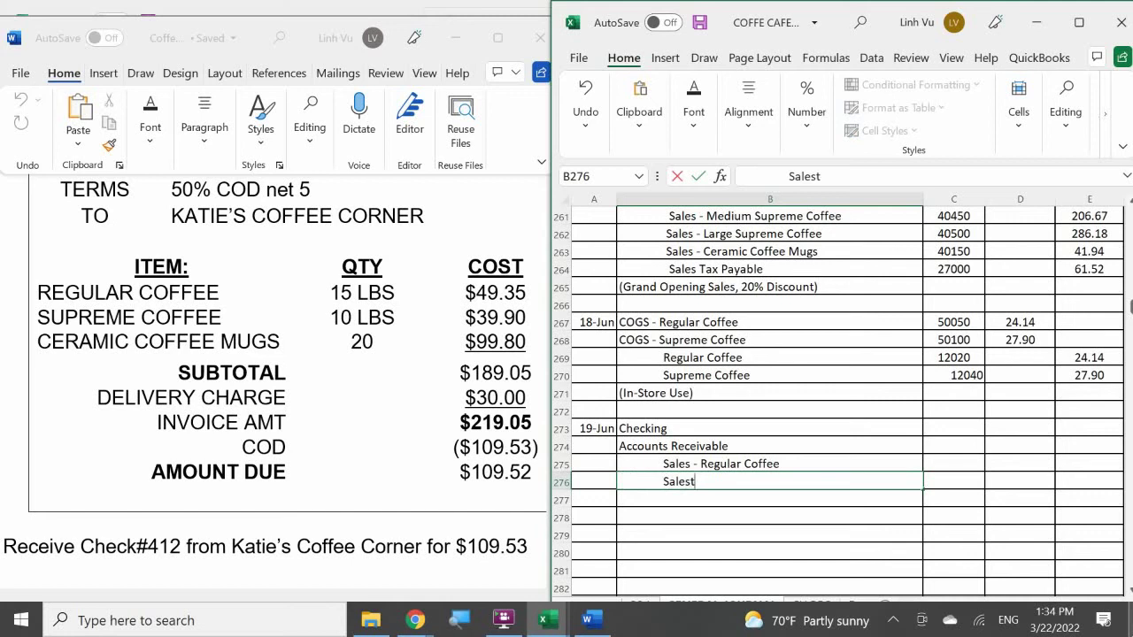
text( - )
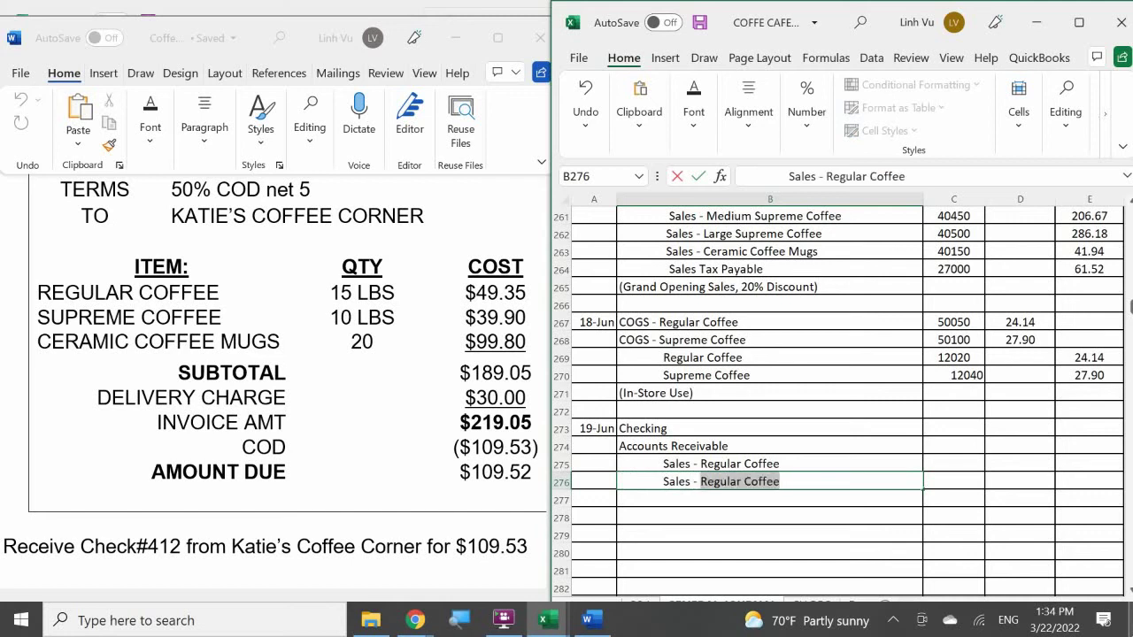
text(Supreme Cof)
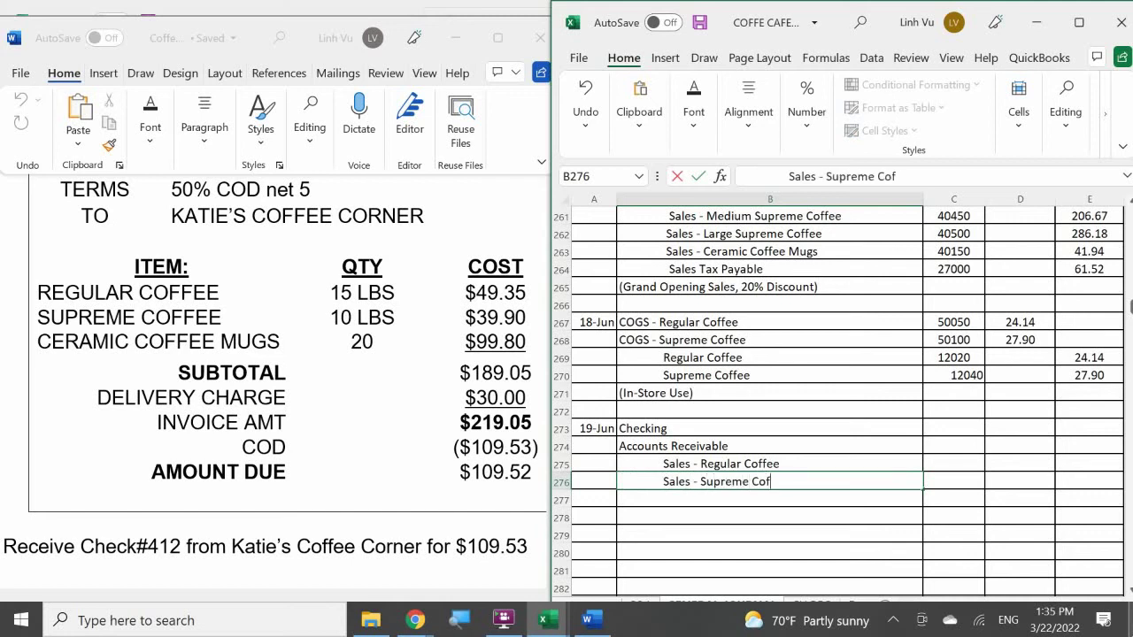
text(fee)
key(Return)
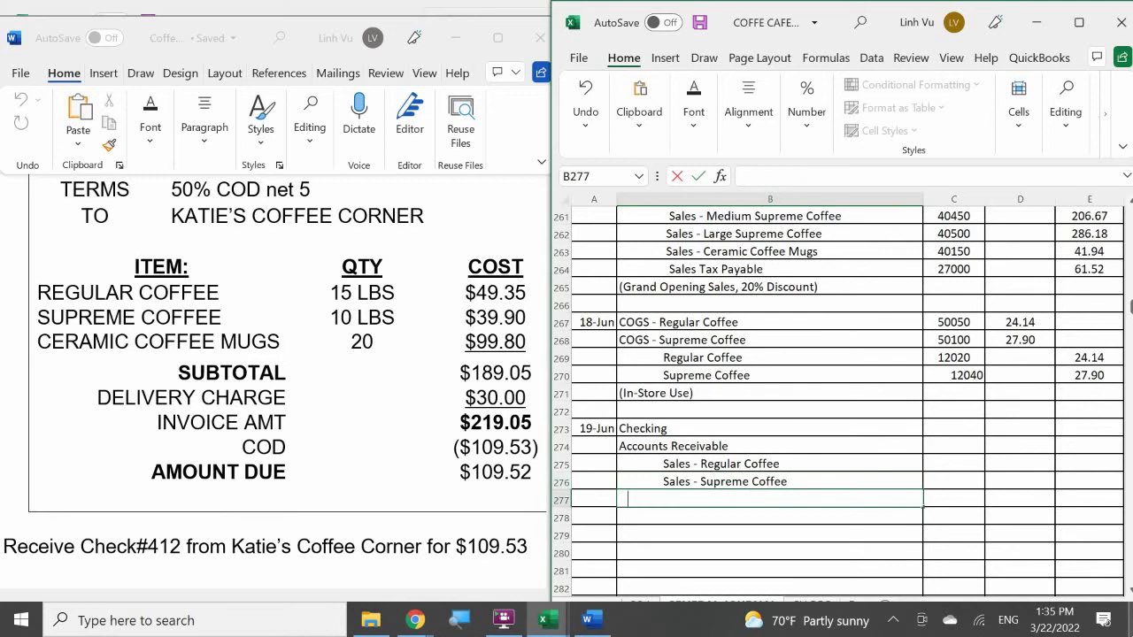
- Enter an indented credit line Sales - Ceramic Coffee Mugs in cell B277
text(Sales - Ceramic Coff)
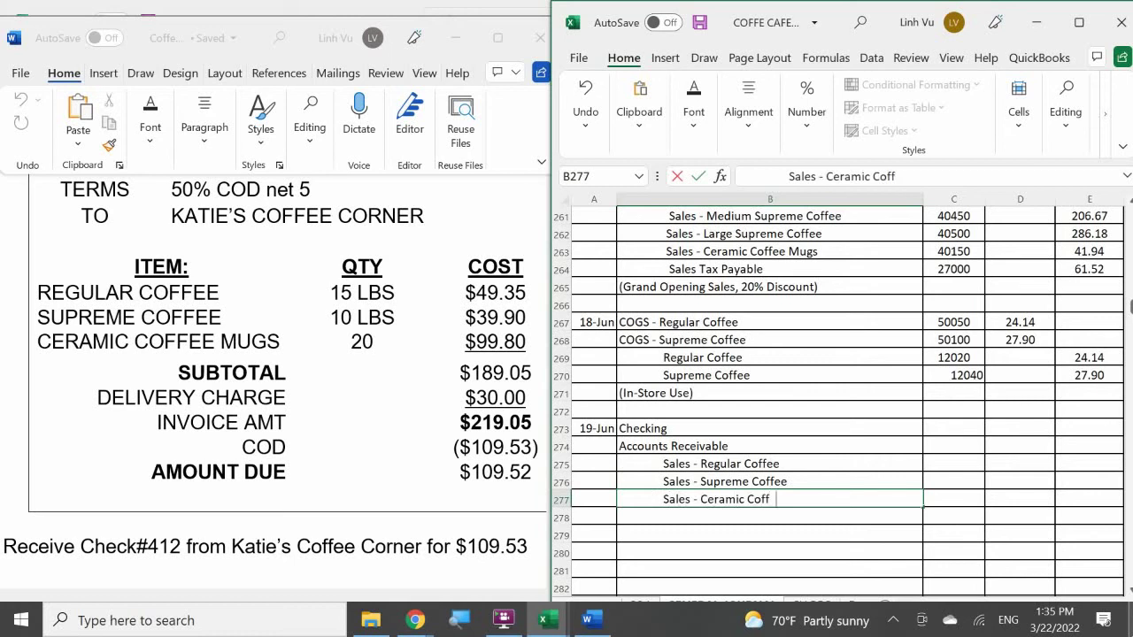
text(ee Mu)
key(BackSpace)
text(ug)
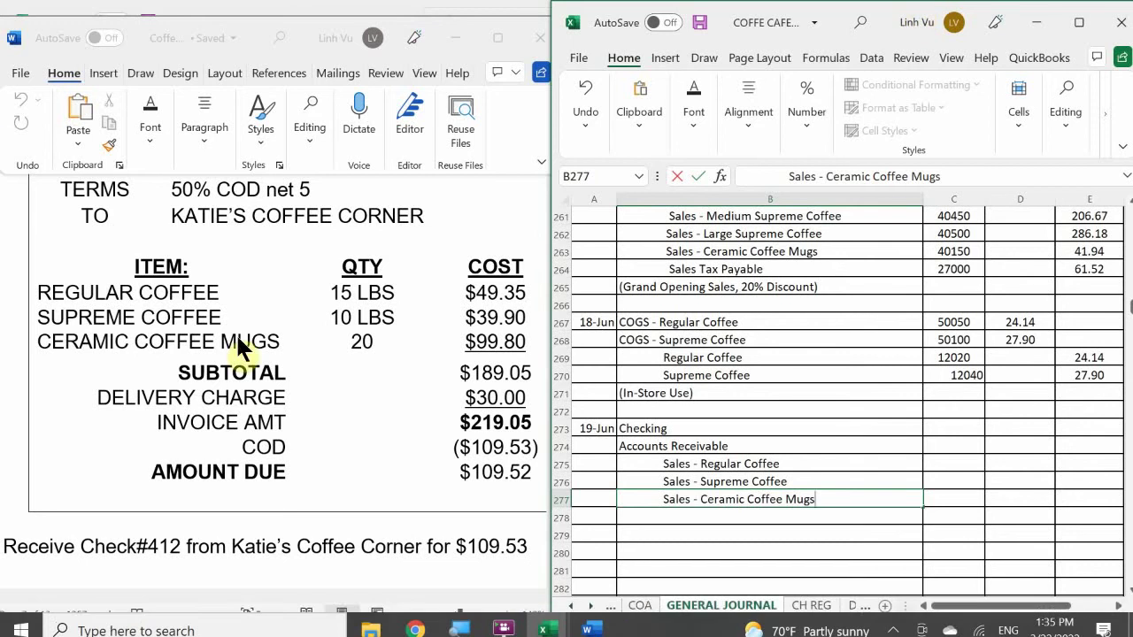
click(943, 427)
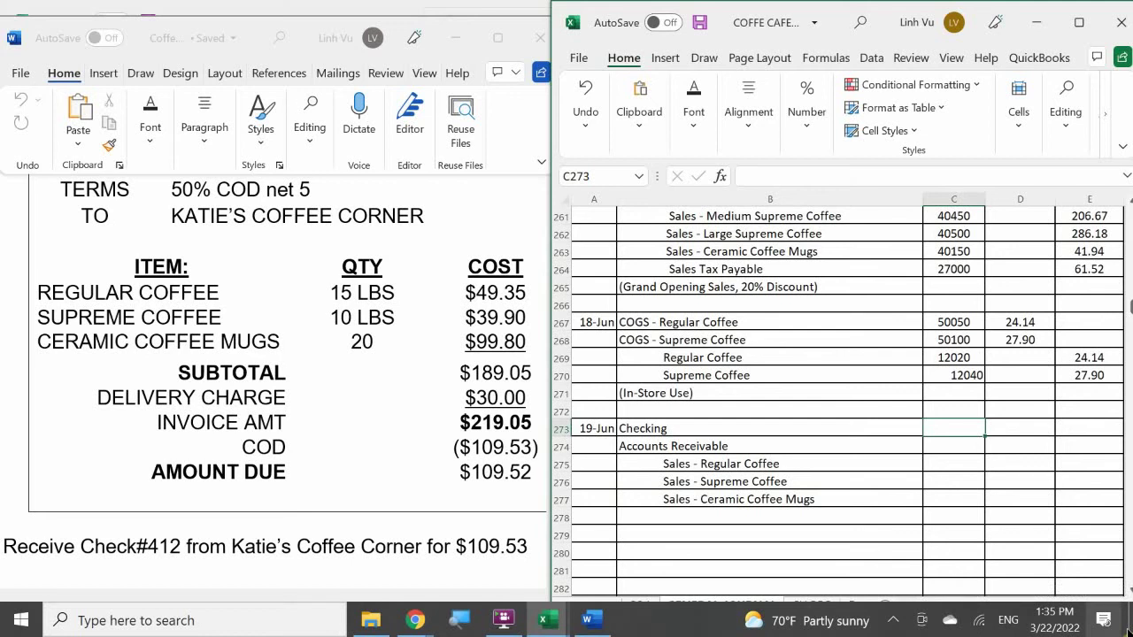
- Enter account codes 10100 for Checking in C273 and 11000 for Accounts Receivable in C274
click(953, 447)
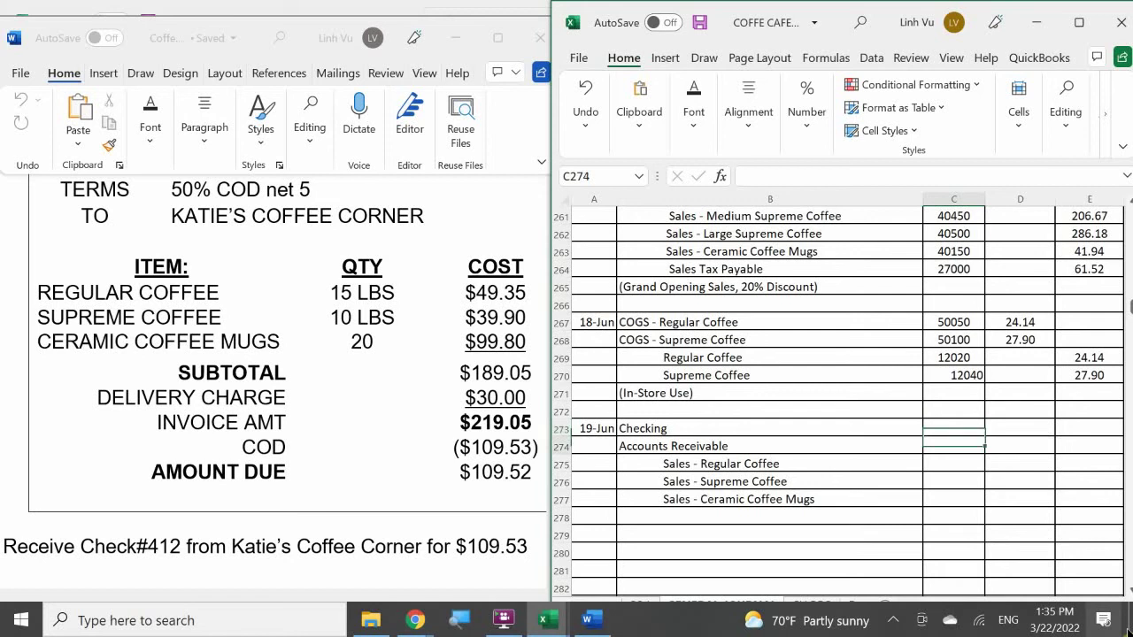
text(11000)
key(Return)
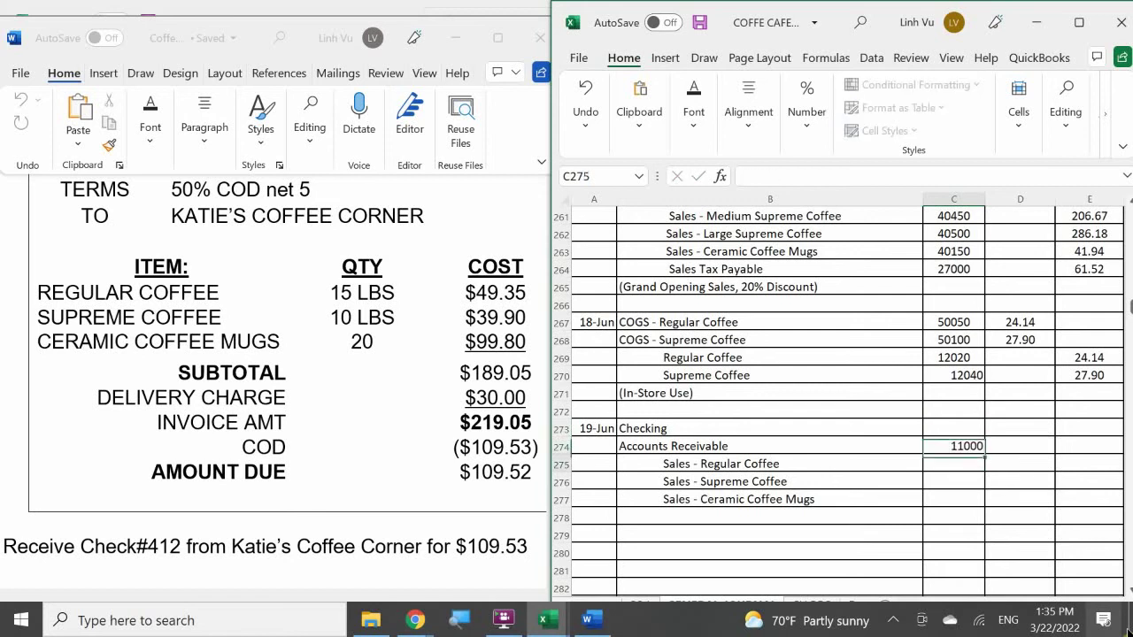
key(Up)
key(Up)
text(10100)
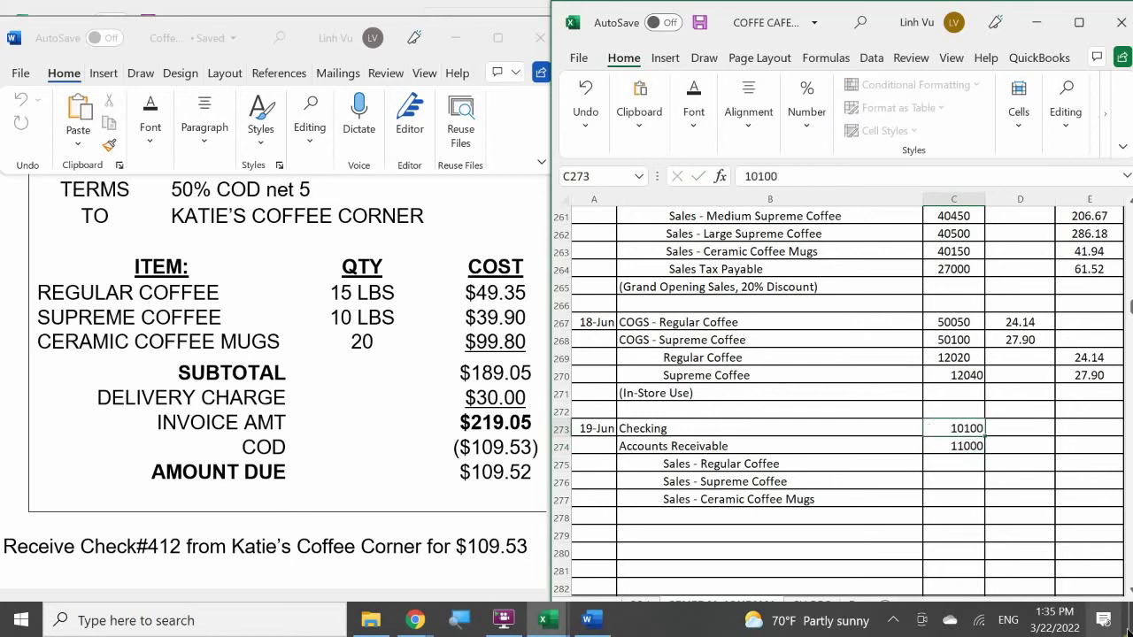
key(Return)
key(Return)
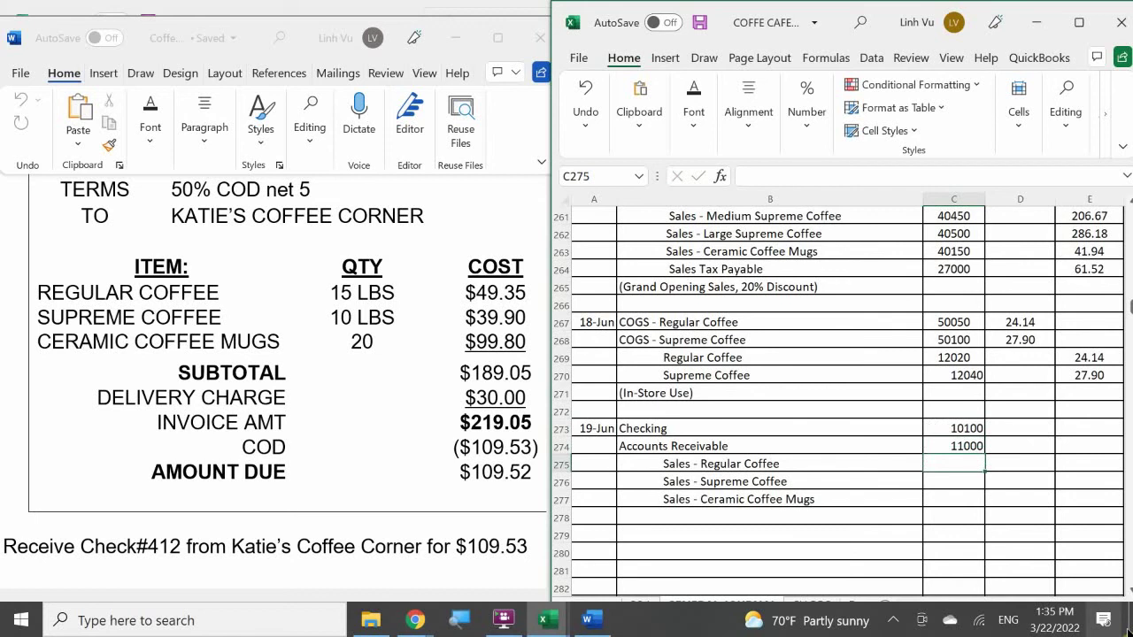
- Enter account codes 40050, 40100 and 40150 in C275:C277 for the regular coffee, supreme coffee and ceramic mug sales lines
text(40)
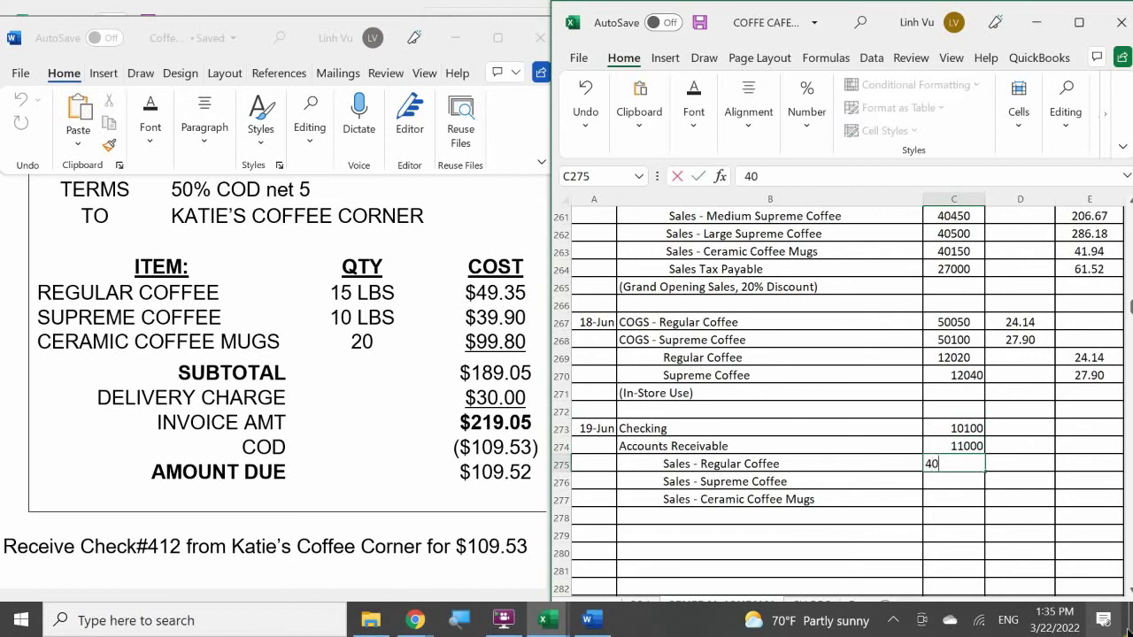
text(05)
key(BackSpace)
key(BackSpace)
key(BackSpace)
key(BackSpace)
text(40050)
key(Return)
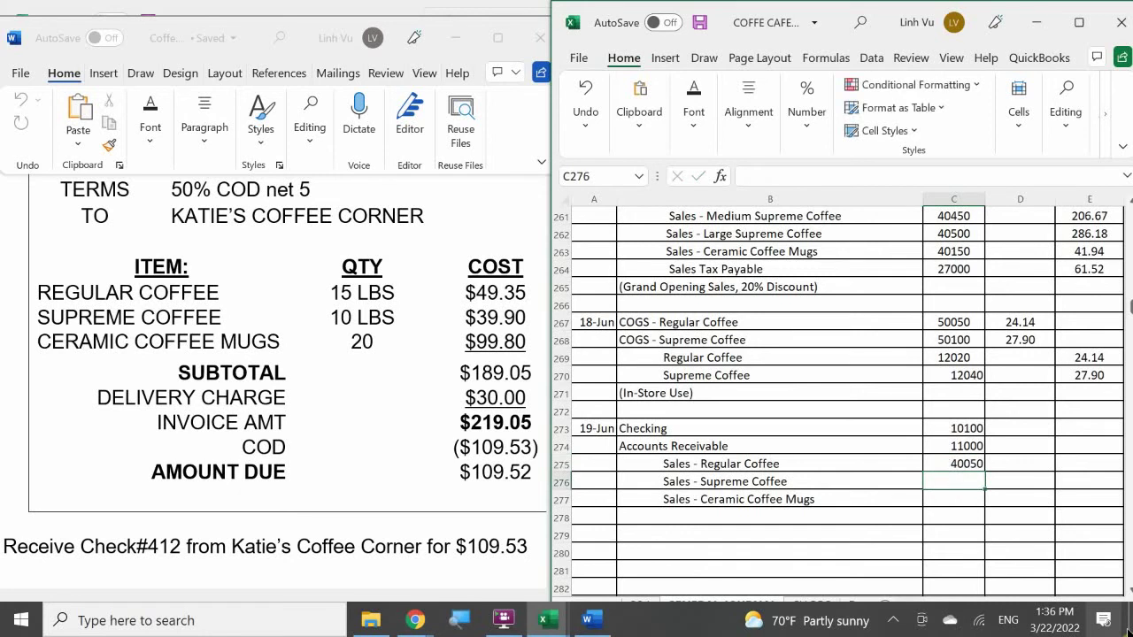
text(40100)
key(Return)
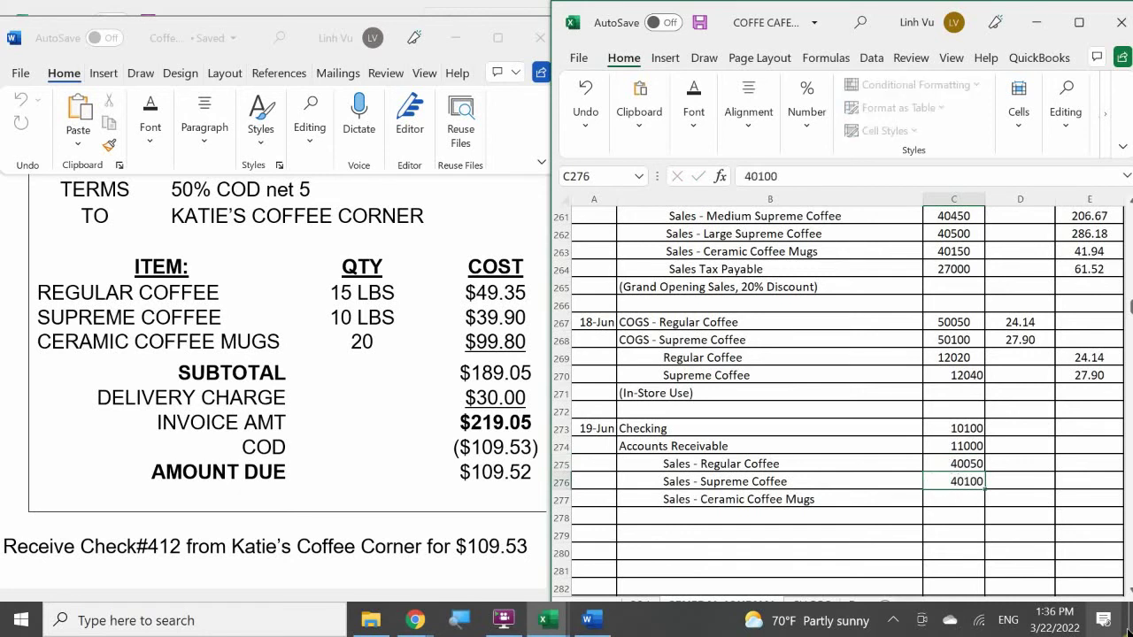
text(40150)
key(Return)
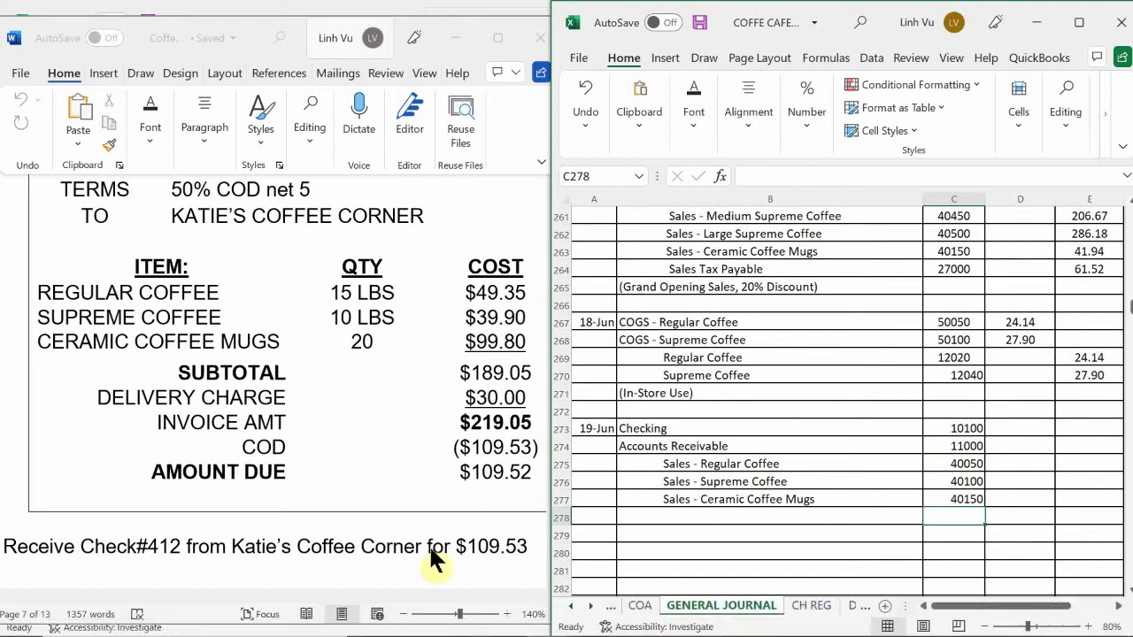
- Look up the delivery revenue account in the chart of accounts and enter an indented Delivery Income in B278 with code 48000 in C278
click(639, 607)
scroll(649, 459, down, 2)
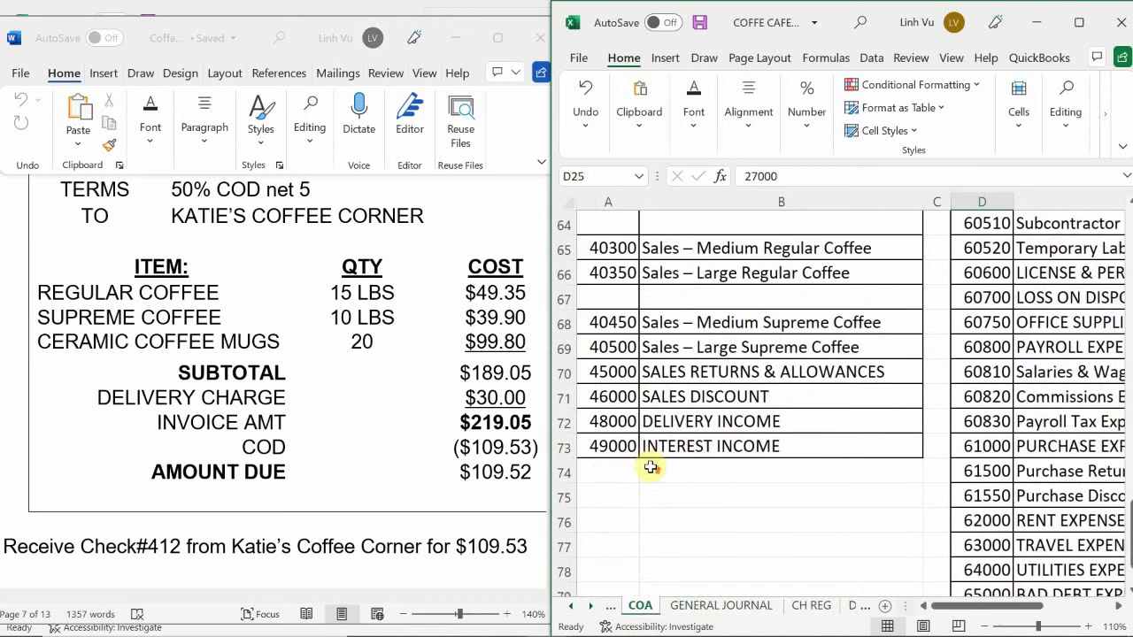
scroll(645, 478, up, 1)
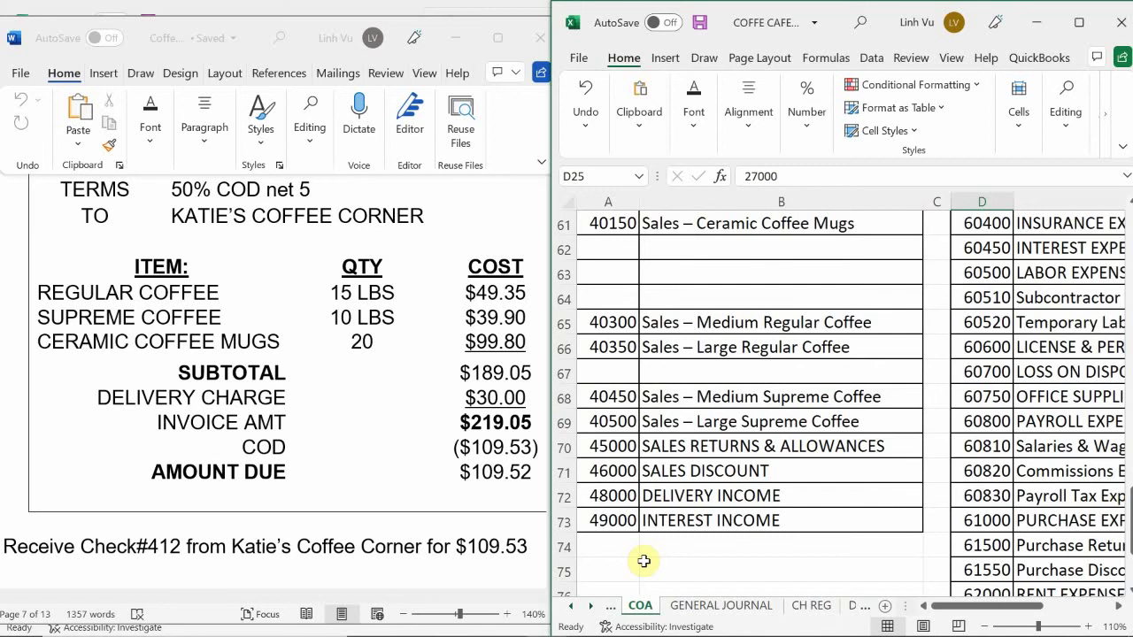
click(673, 607)
click(695, 516)
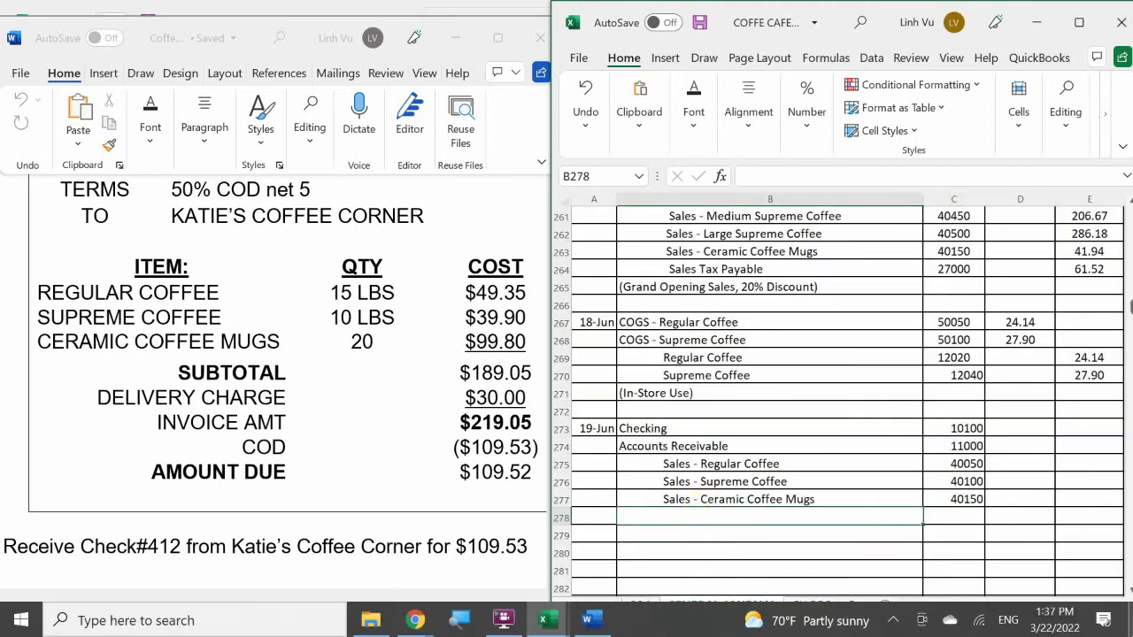
key(F2)
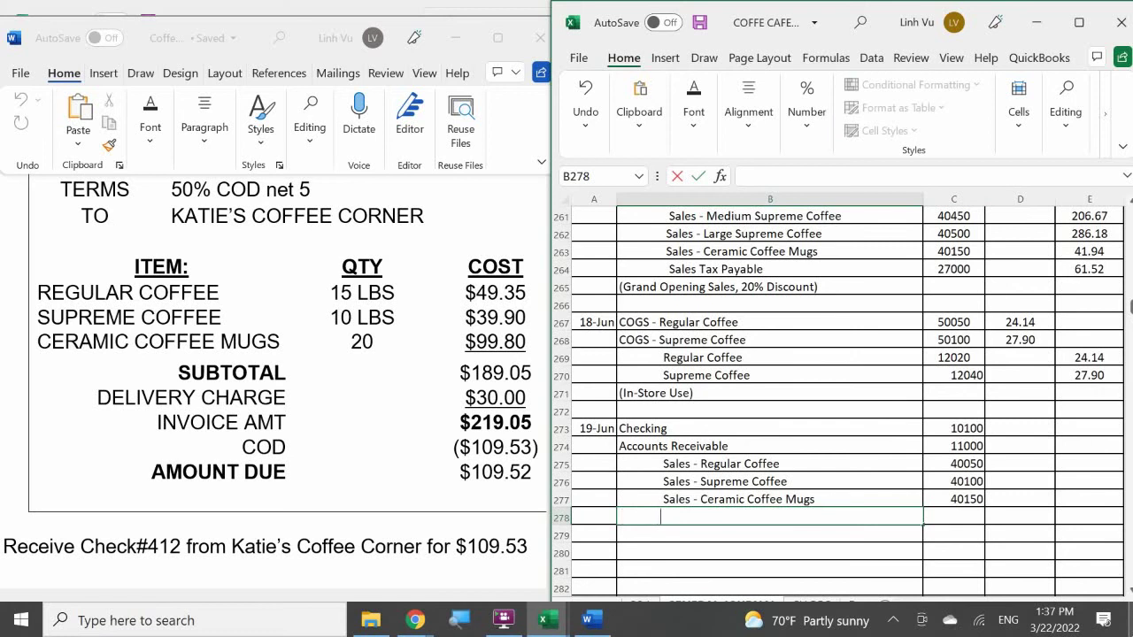
text(Delivery Income)
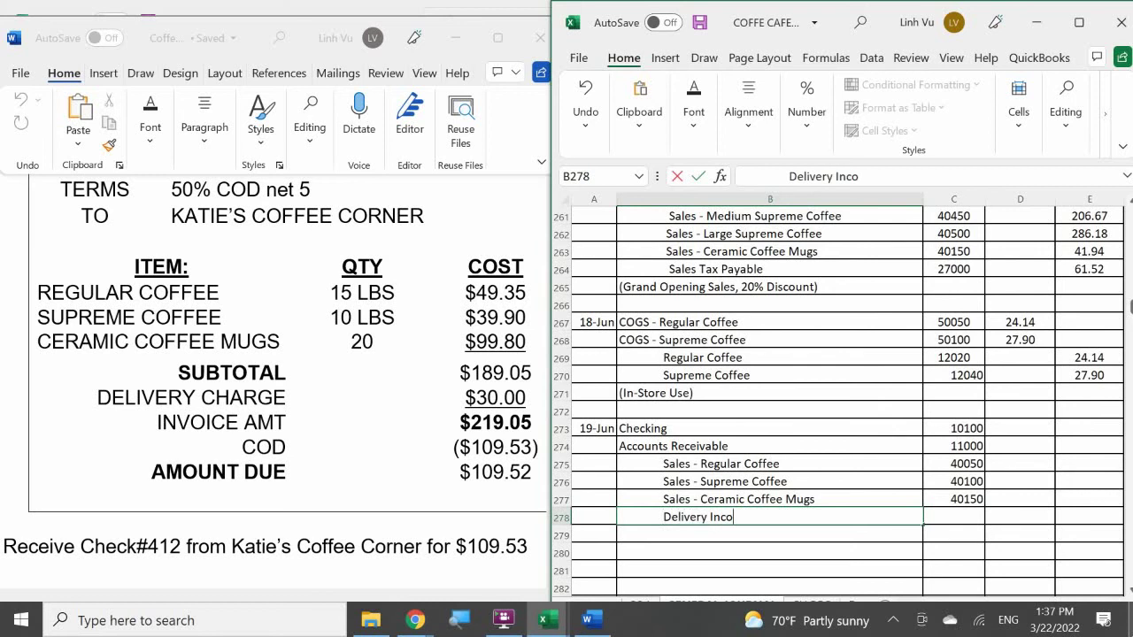
key(Tab)
text(48000)
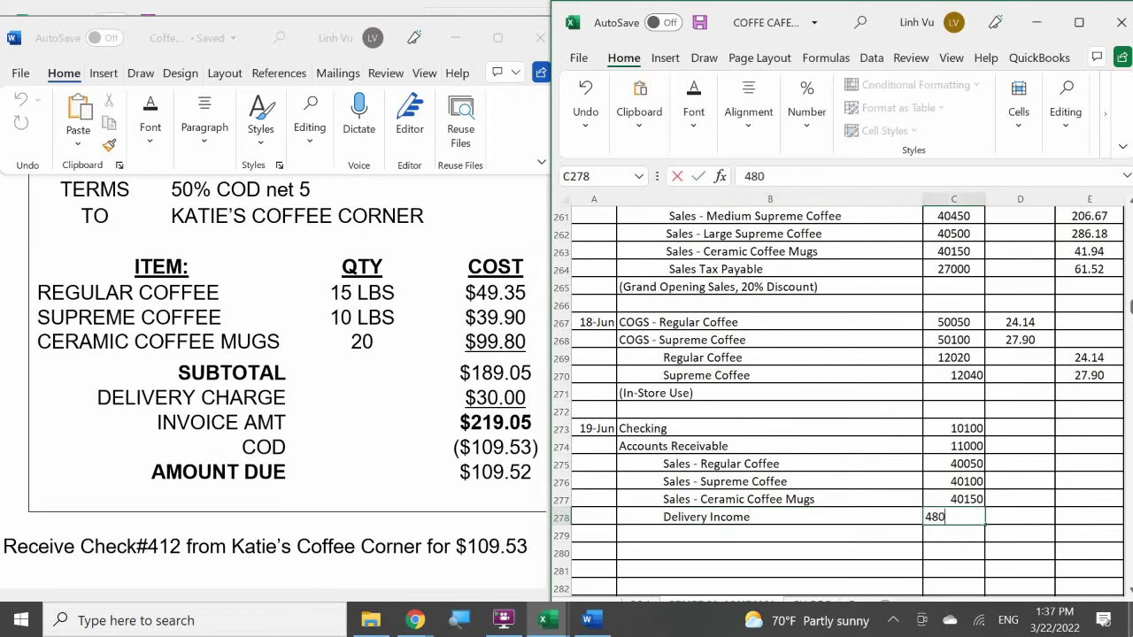
key(Return)
- Enter the debit amounts 109.53 for Checking in D273 and 109.52 for Accounts Receivable in D274
key(Up)
key(Up)
key(Up)
key(Up)
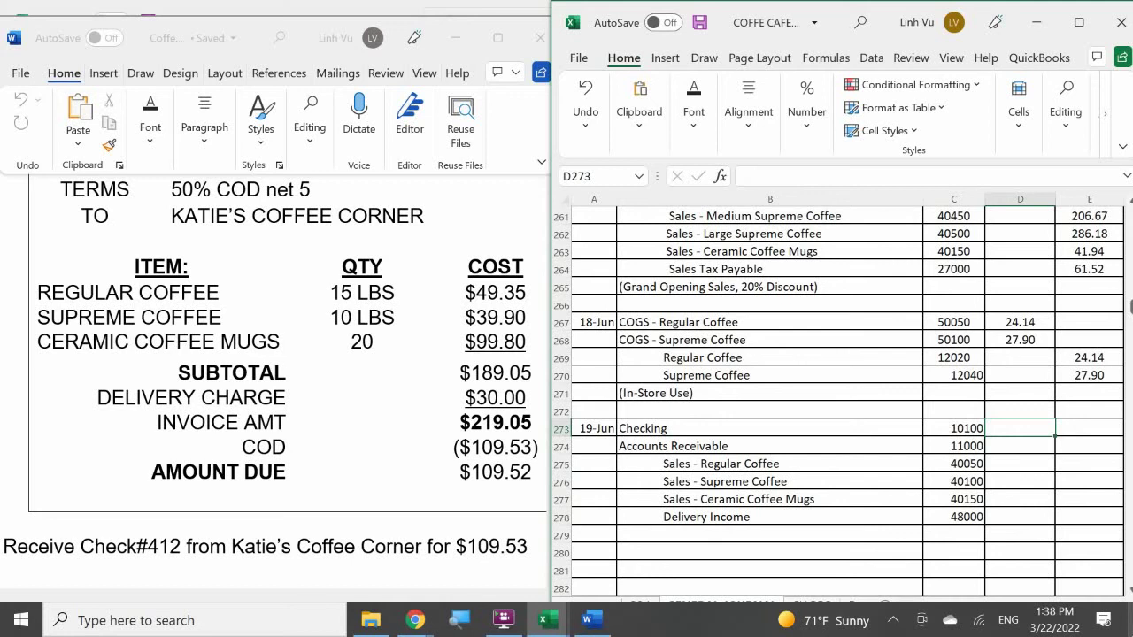
text(109.53)
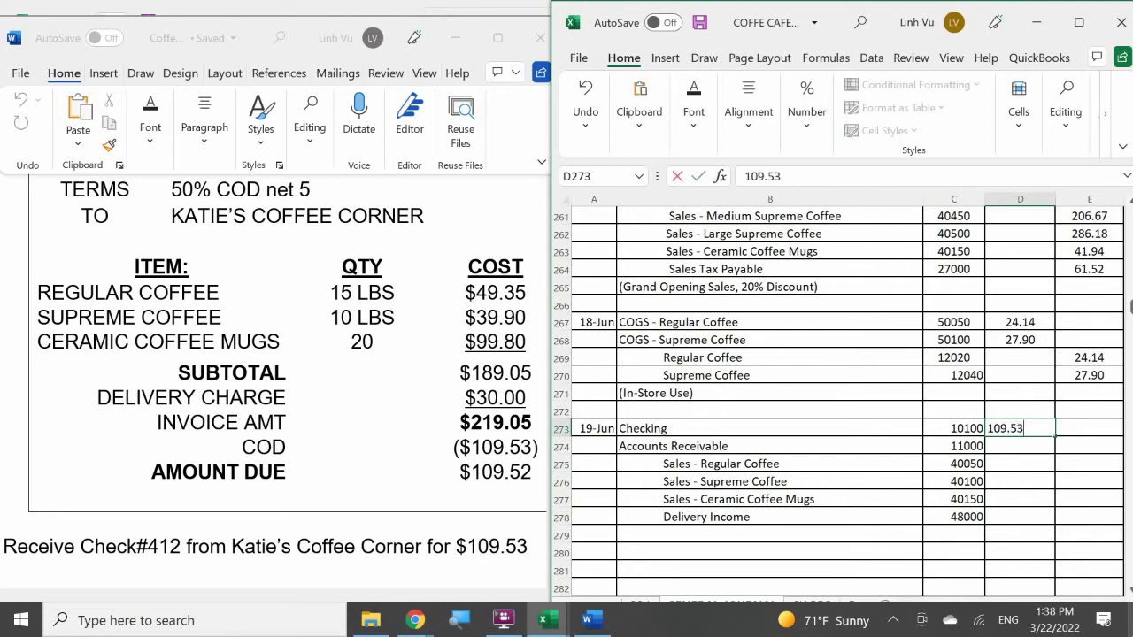
key(Return)
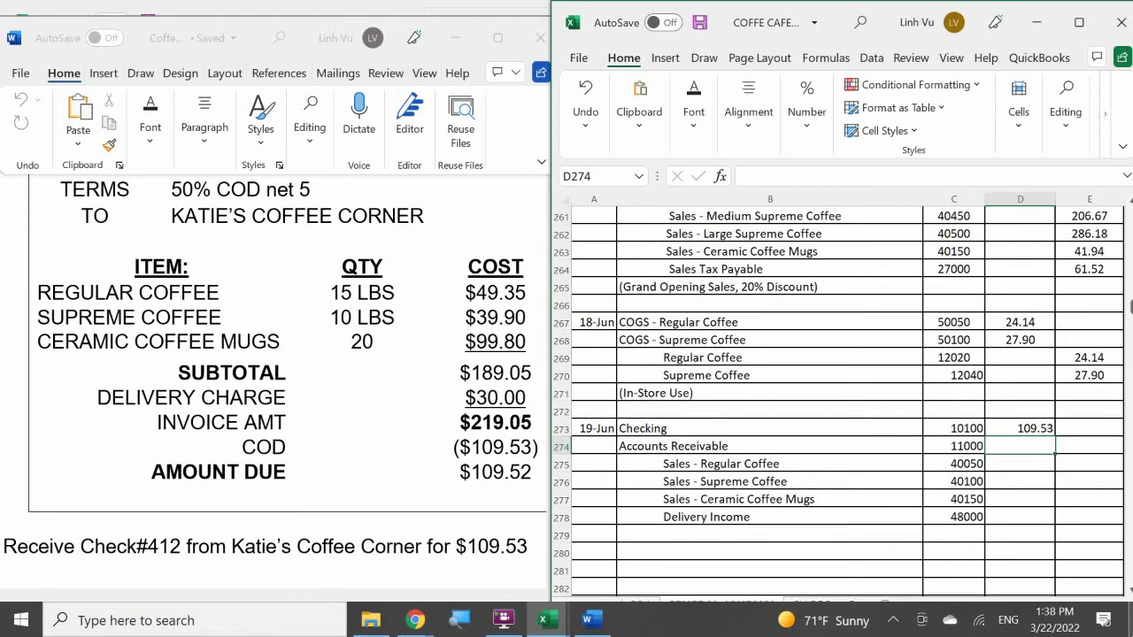
text(109.)
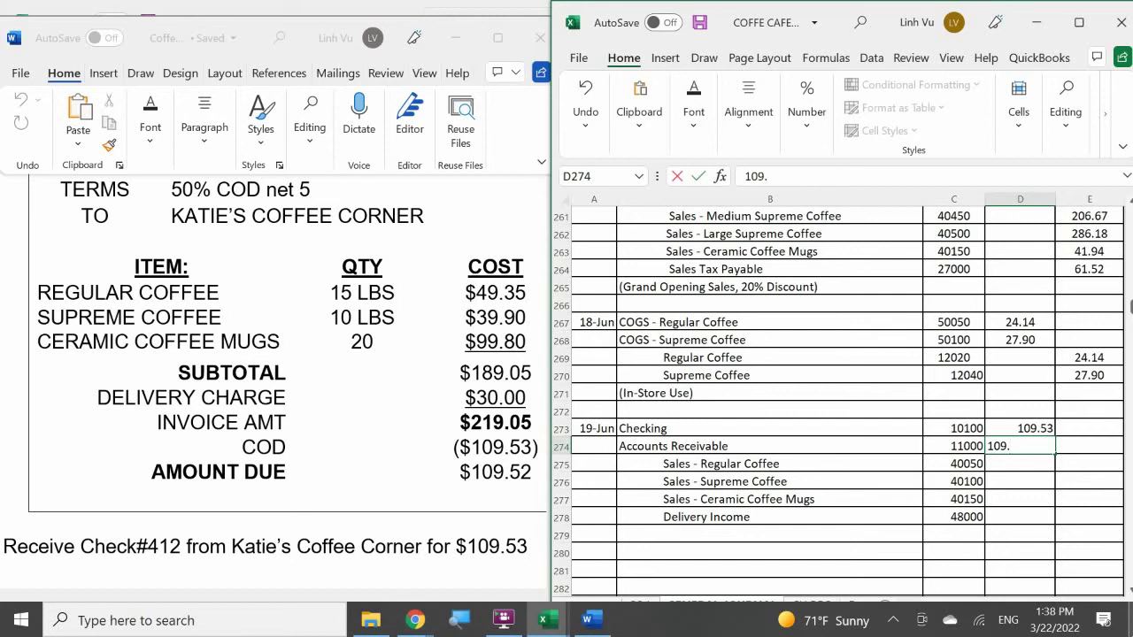
text(52)
key(Return)
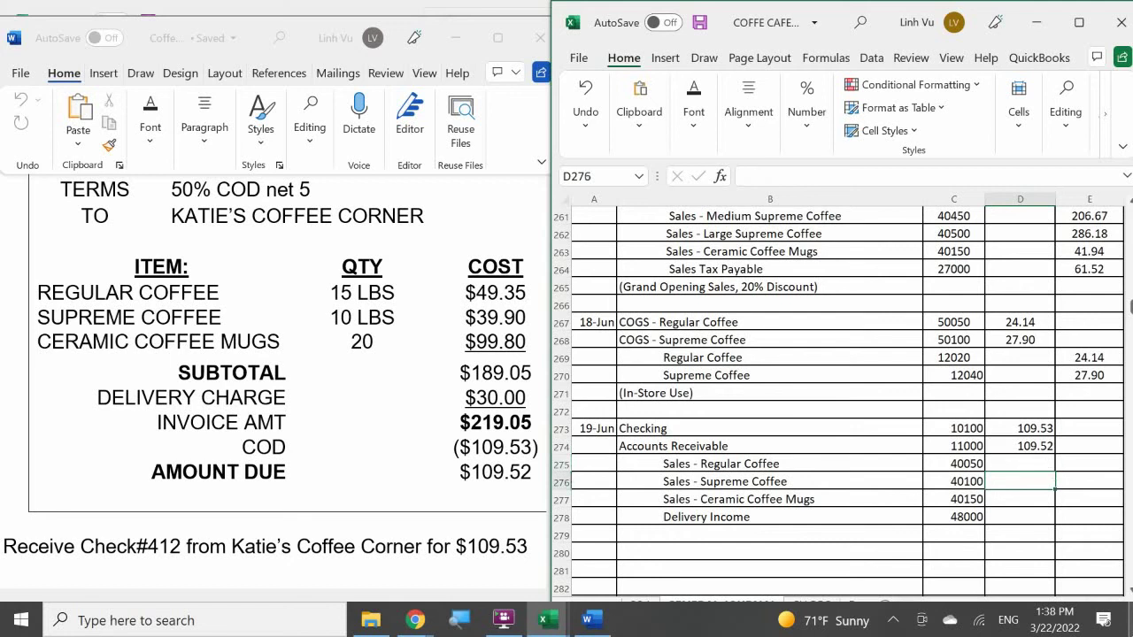
- Enter the credit amounts 49.35, 39.90, 99.80 and 30 in E275:E278 for the three sales lines and Delivery Income
key(Right)
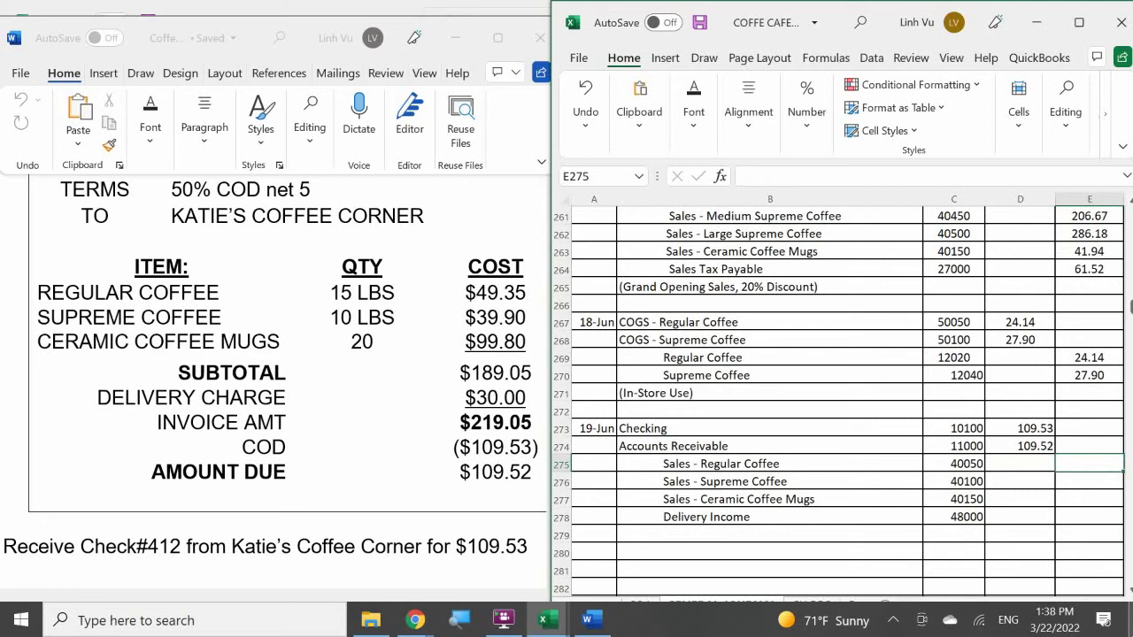
text(49.35)
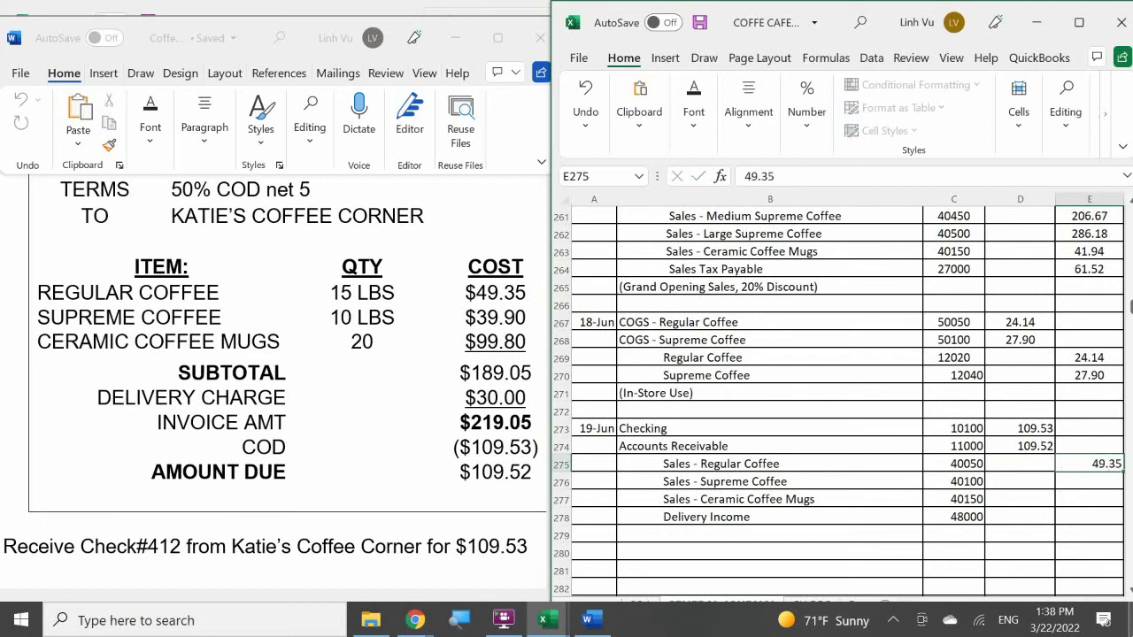
key(Return)
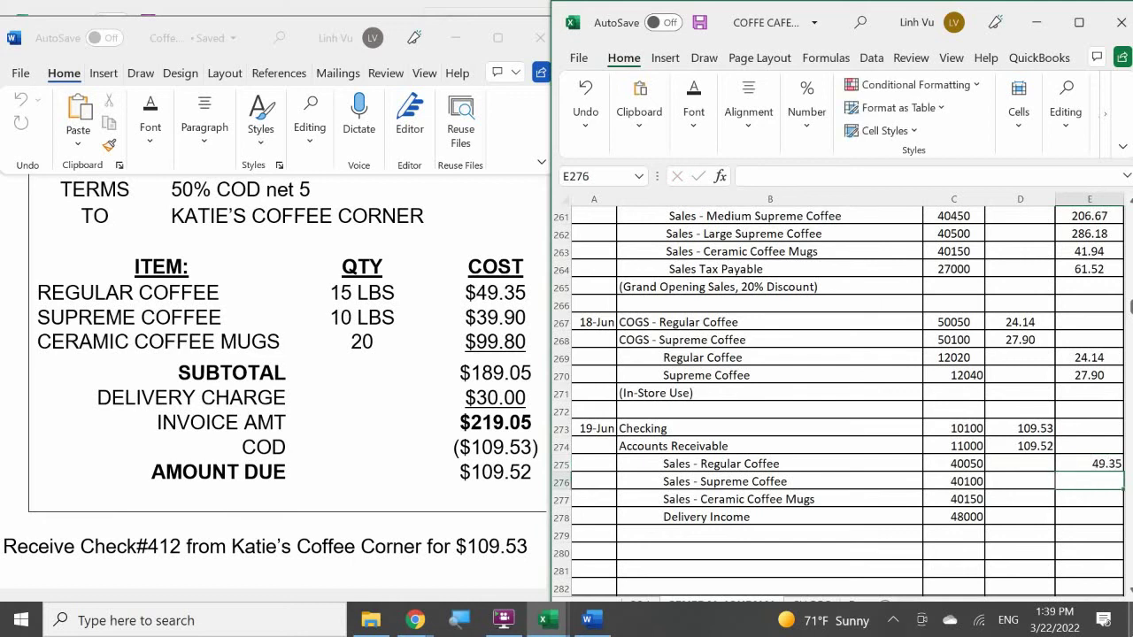
text(39.90)
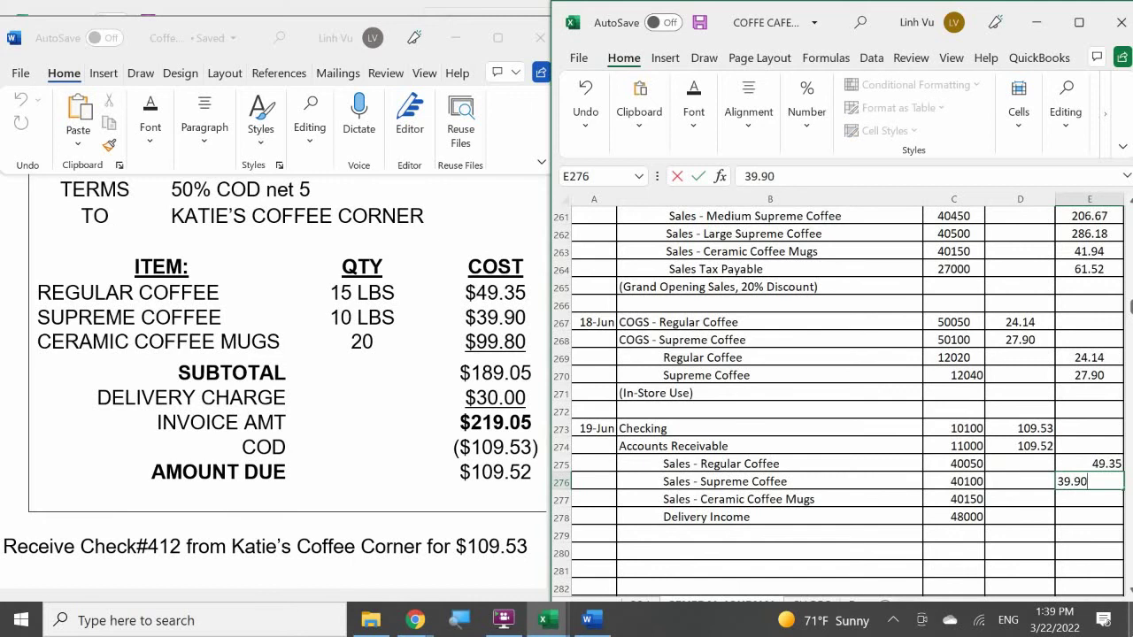
key(Return)
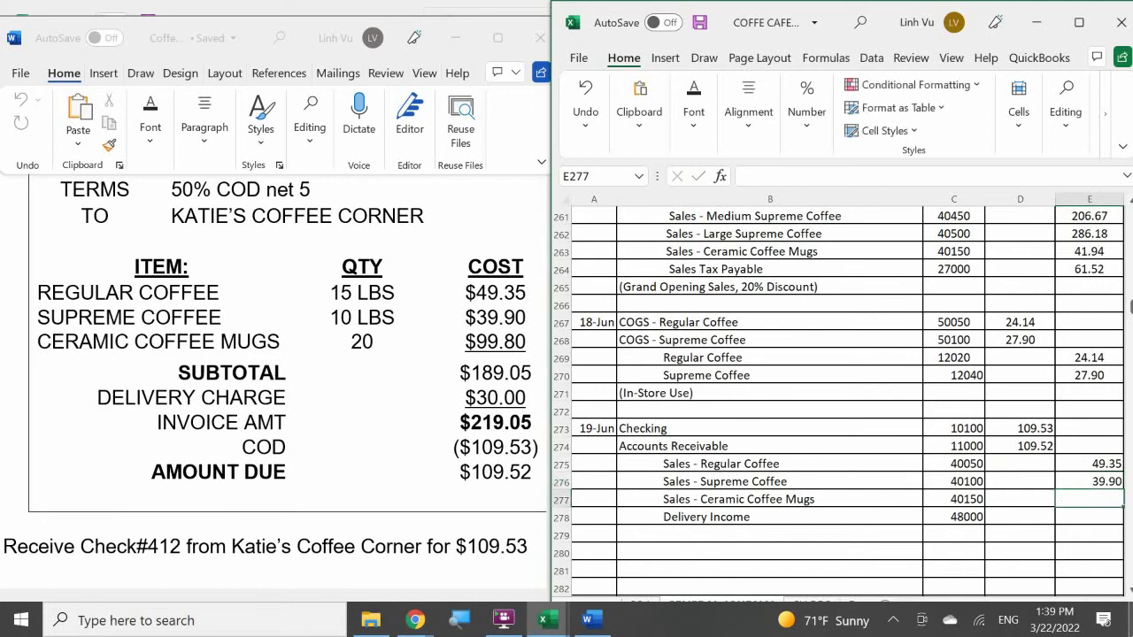
text(99)
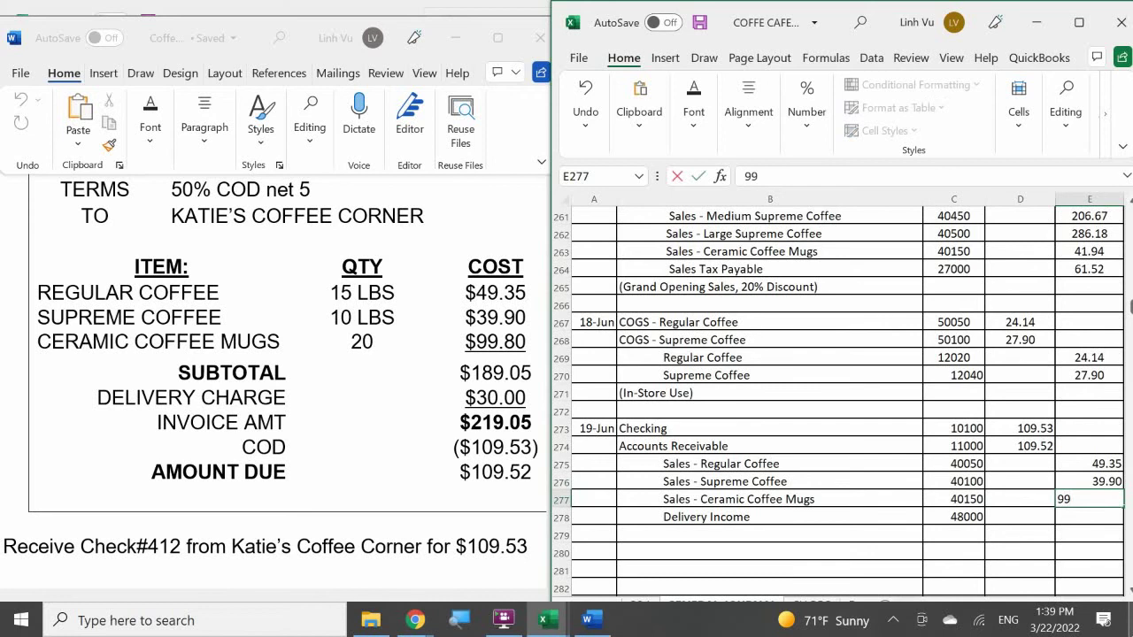
text(.80)
key(Return)
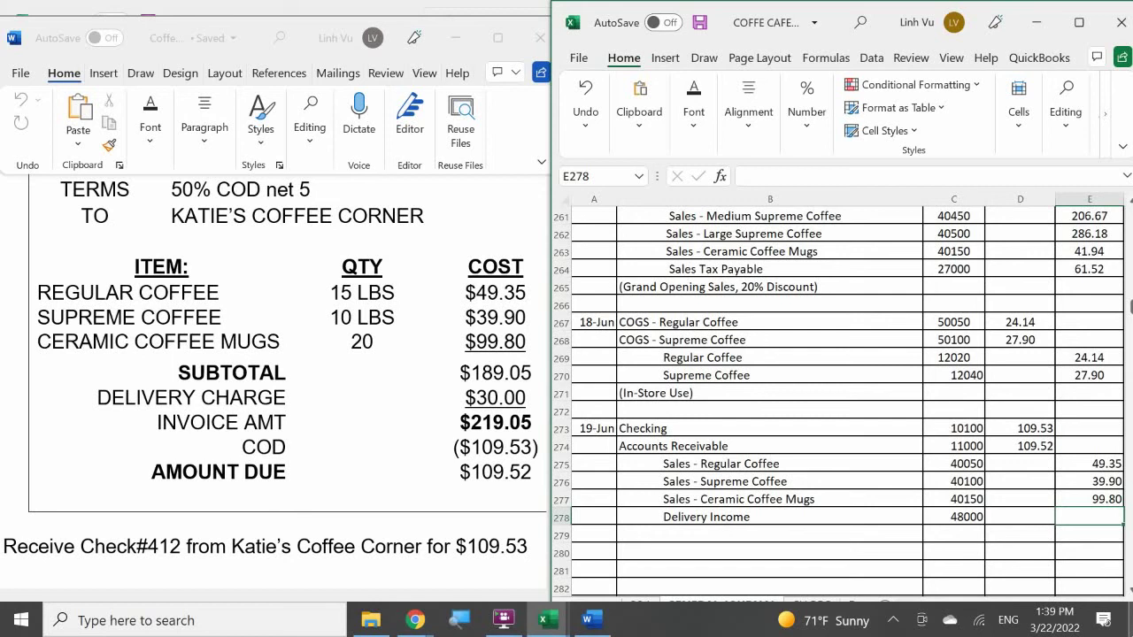
text(30)
key(Return)
key(Return)
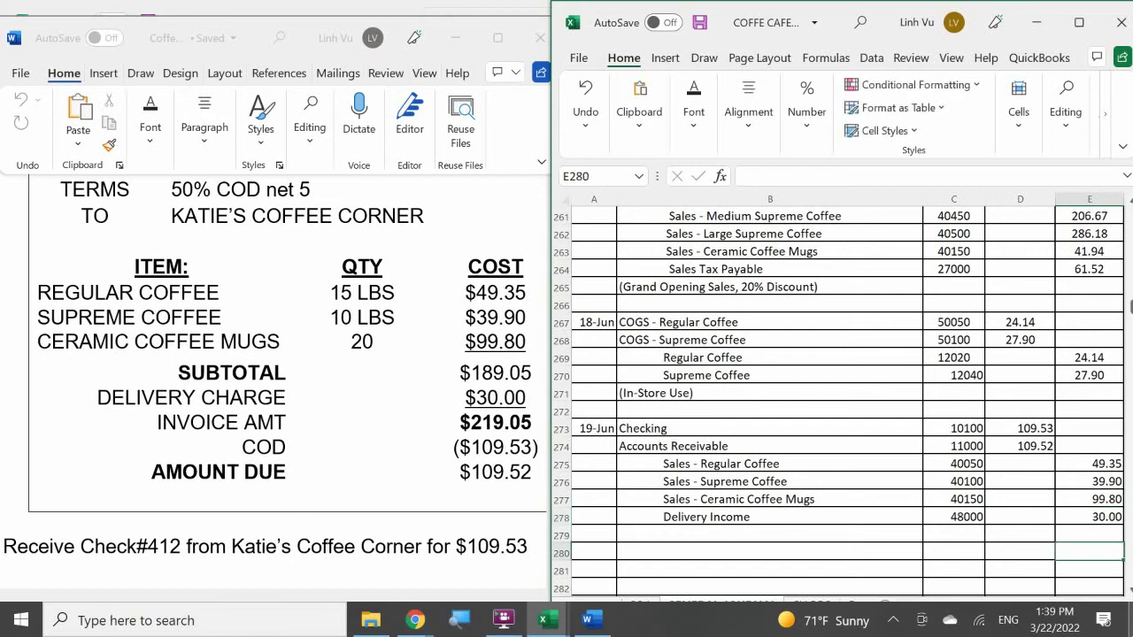
- Total the debits in D280 with a SUM of D273:D279 and copy the formula to E280 to check the credits
click(1020, 553)
text(=su)
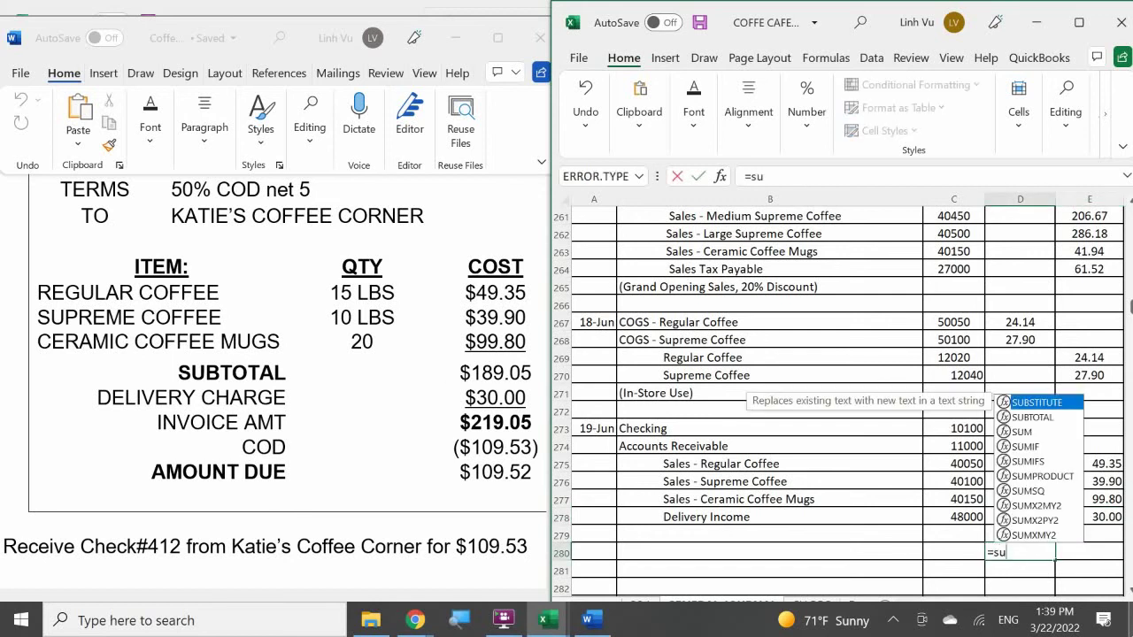
text(m()
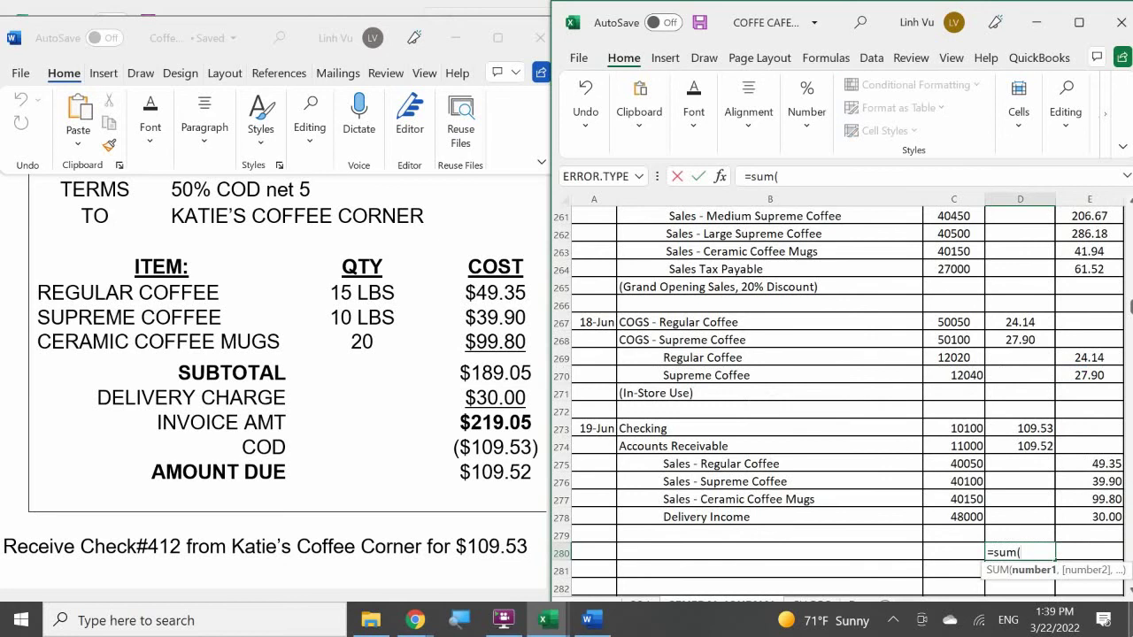
drag(1020, 535, 1027, 429)
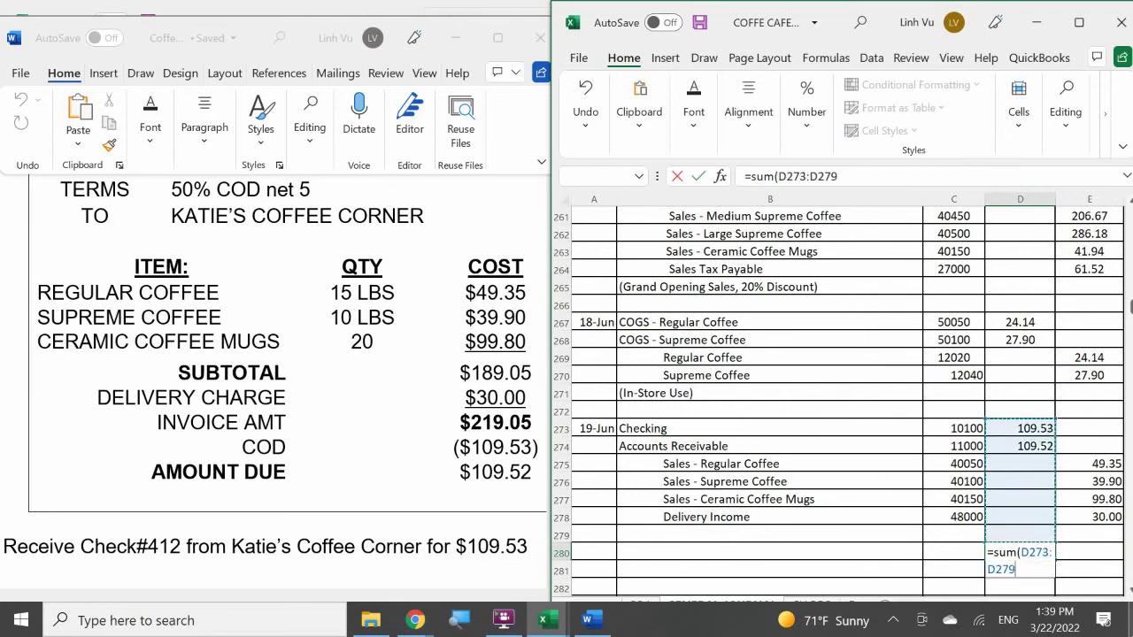
key(Return)
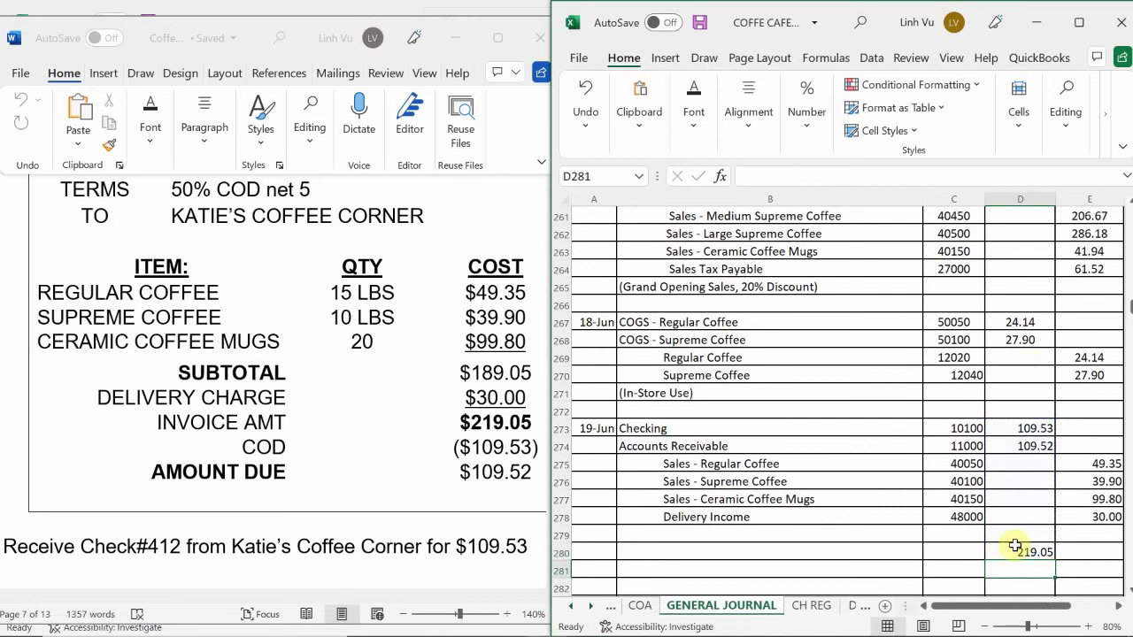
click(1024, 551)
drag(1054, 561, 1102, 557)
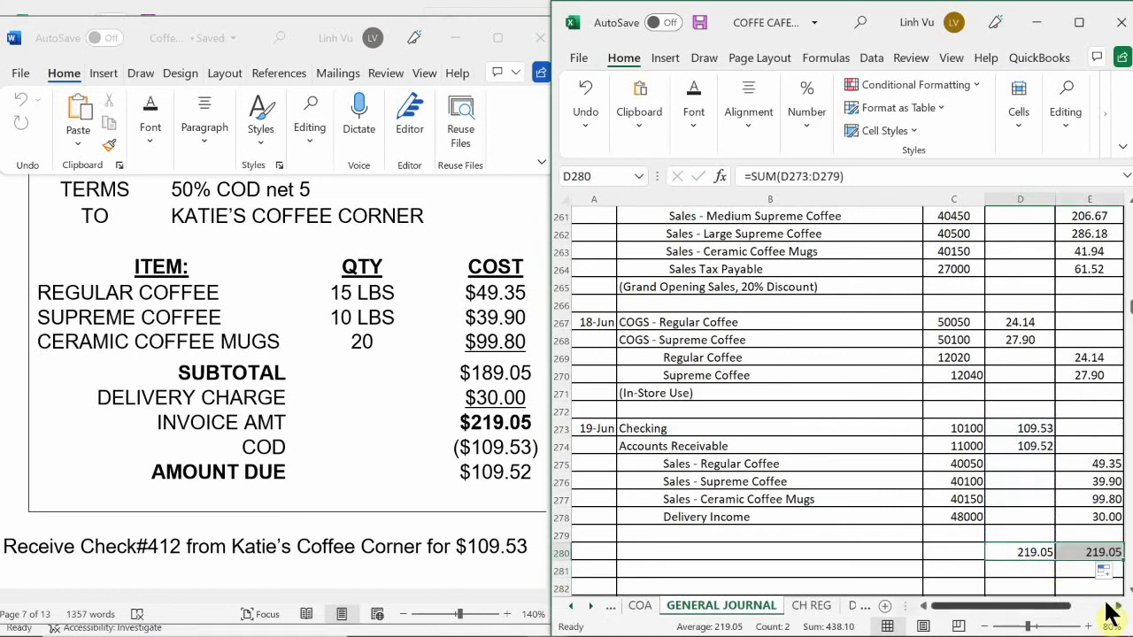
- Undo the temporary debit and credit totals in D280 and E280
click(1093, 552)
key(ctrl+z)
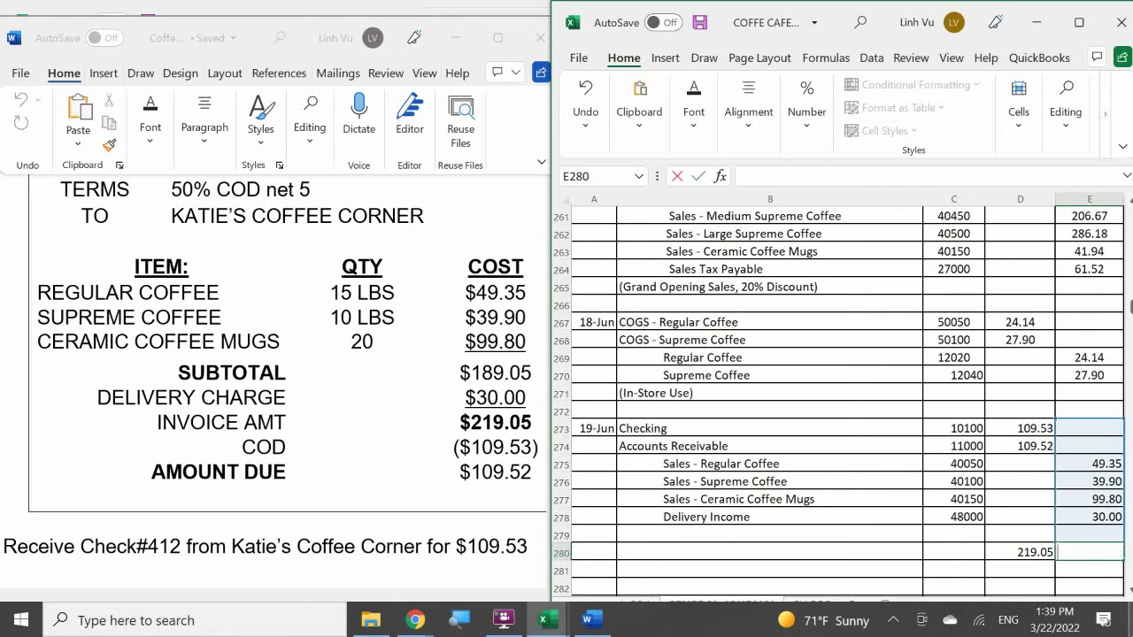
key(ctrl+z)
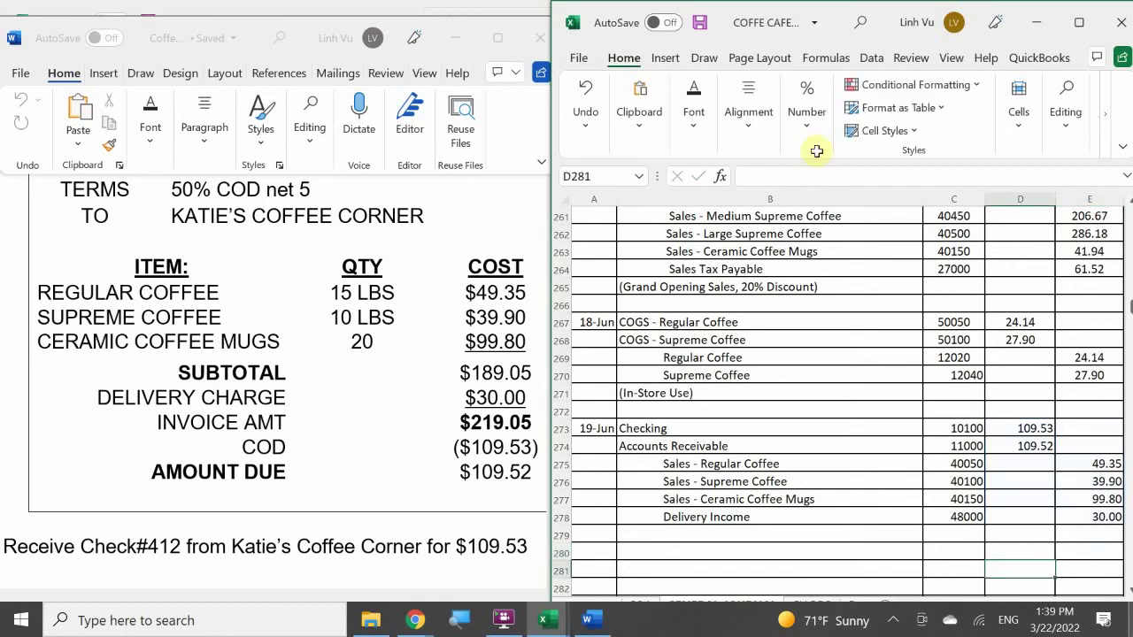
scroll(637, 483, down, 1)
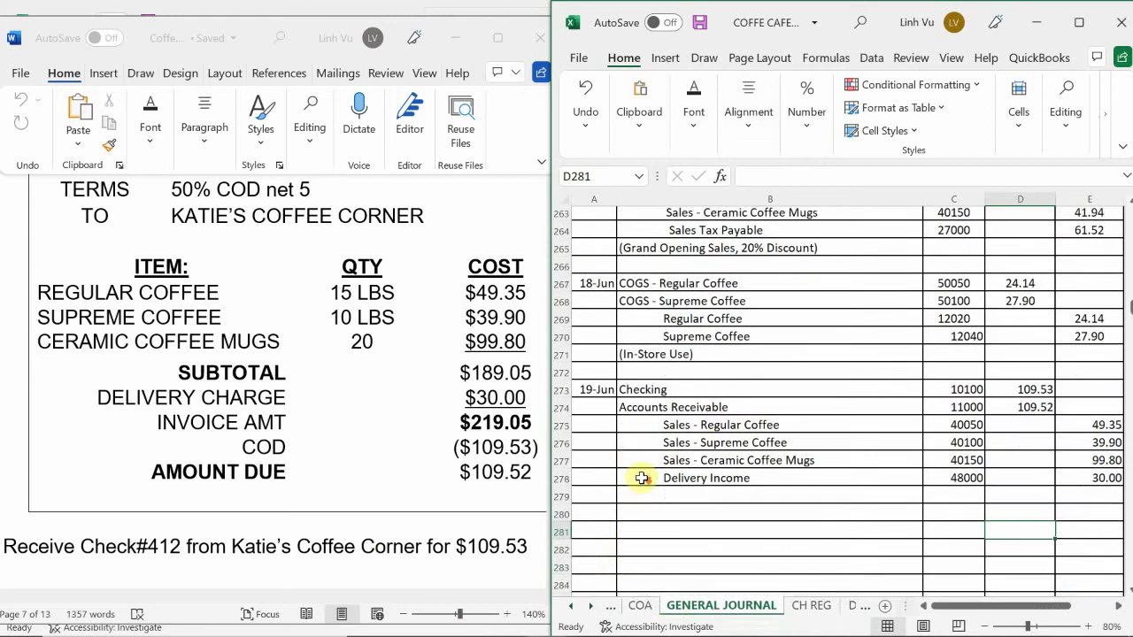
- Enter the explanation "(Katie's Coffee Corner, INV#101, 50% COD Net 5, CH#412)" in B279 below the 19 June journal entry
click(639, 481)
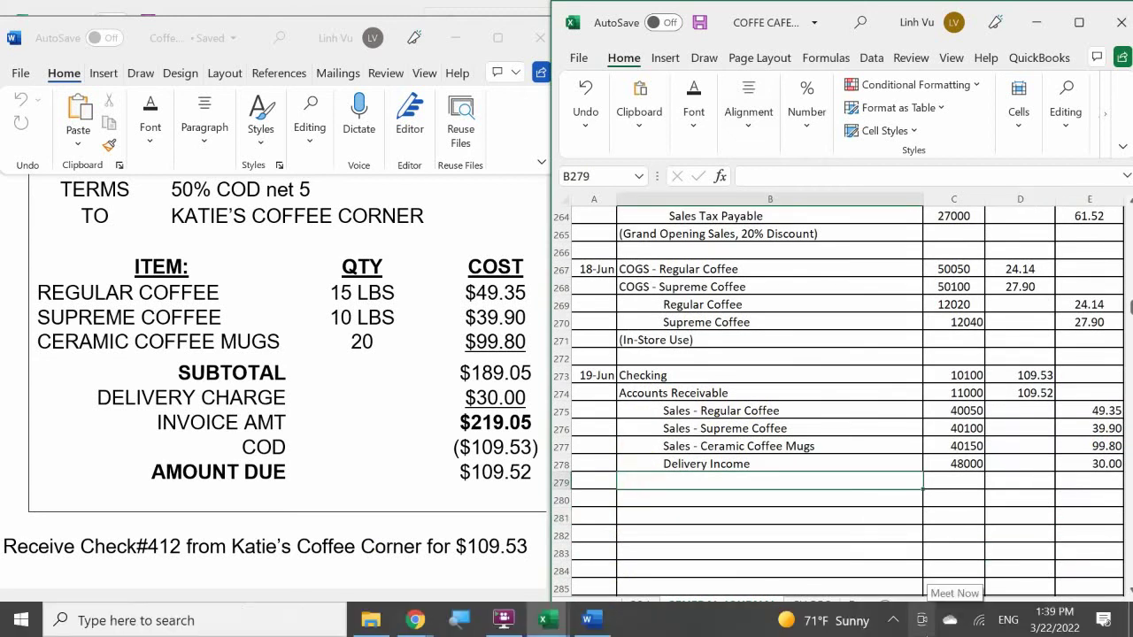
text(()
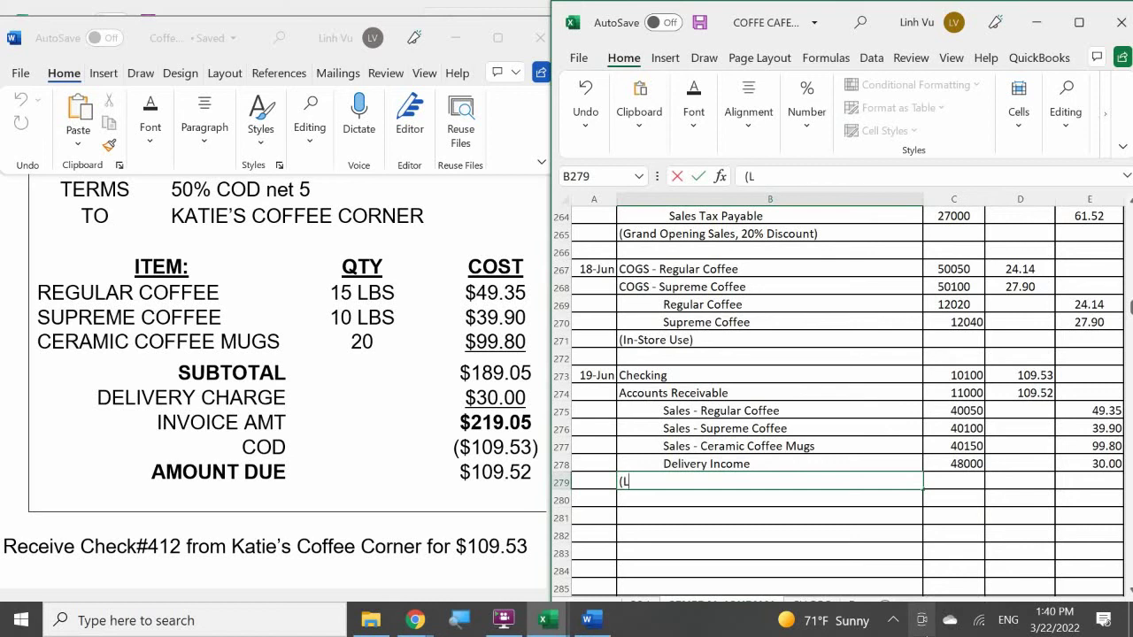
text(K)
text(atoe)
key(BackSpace)
key(BackSpace)
key(BackSpace)
text(tu)
key(BackSpace)
text(ie's Coff)
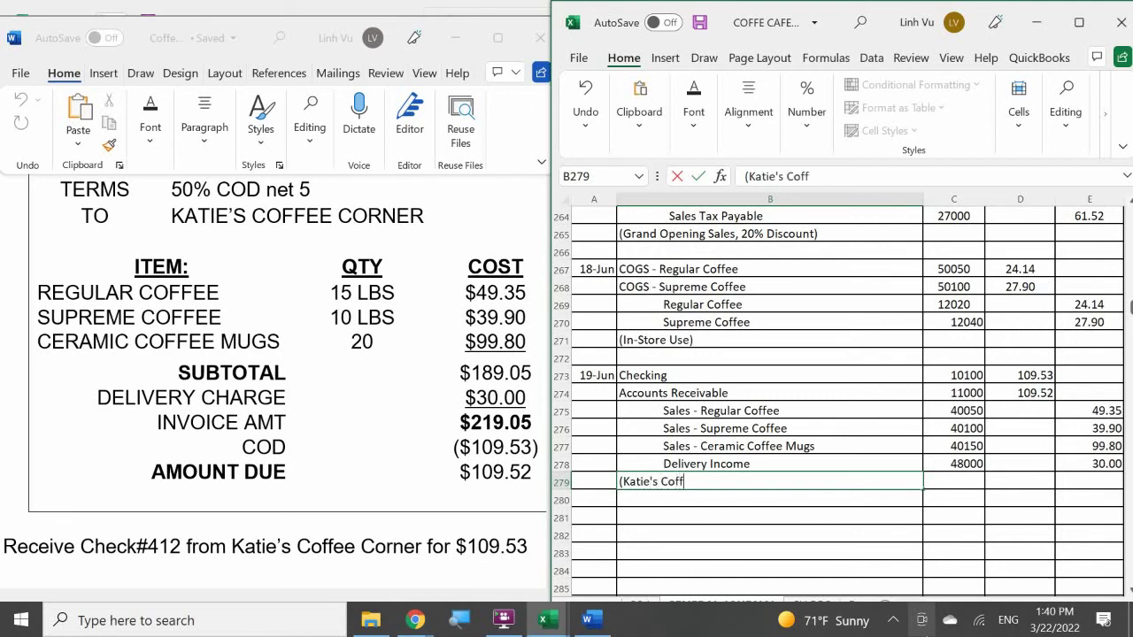
text(ee Corner,)
scroll(178, 420, up, 1)
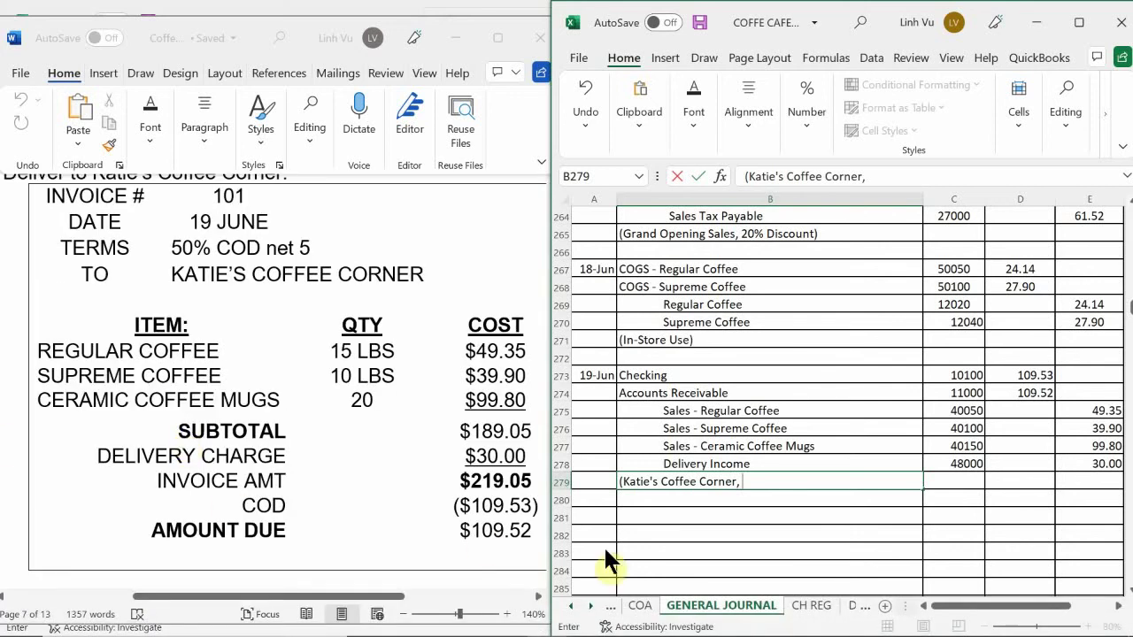
text(INV)
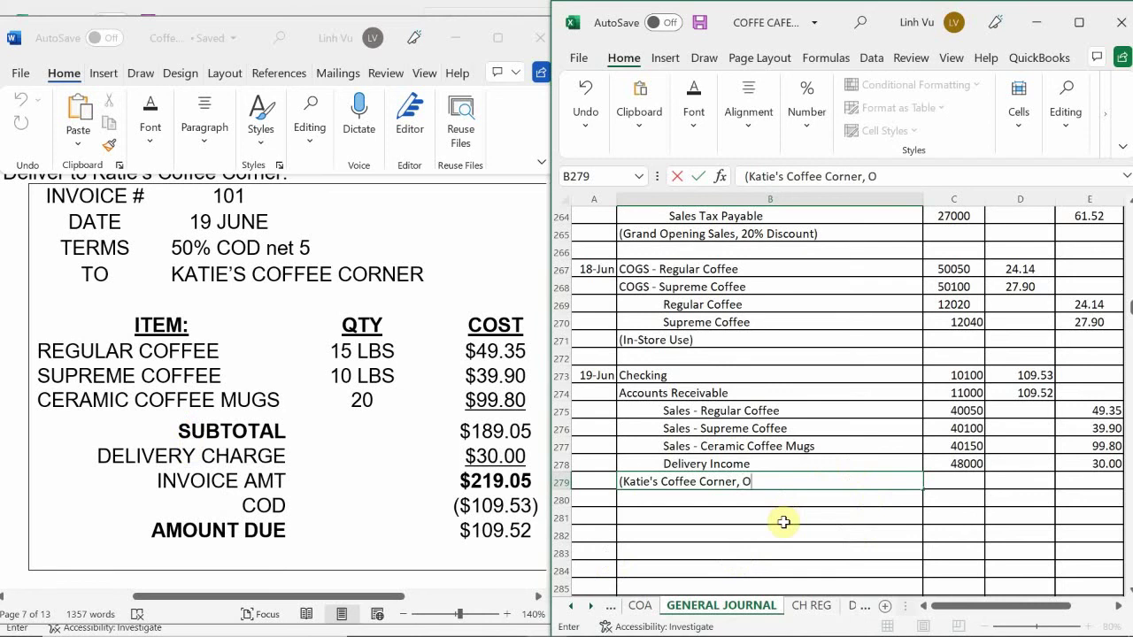
text(#101m)
key(BackSpace)
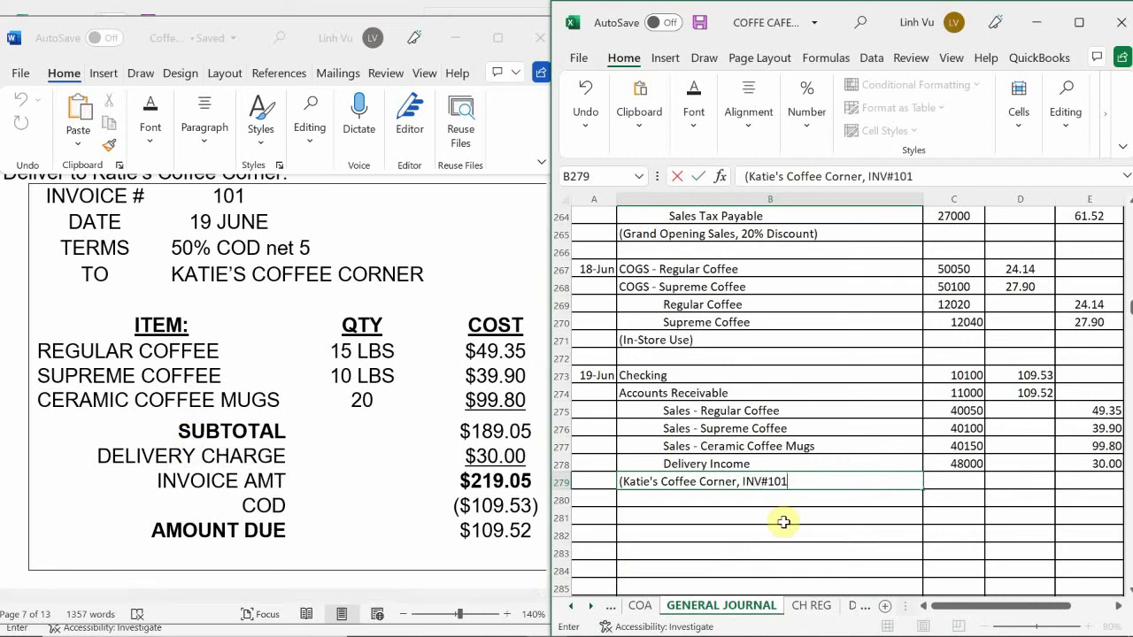
text(,)
text(50% COD M)
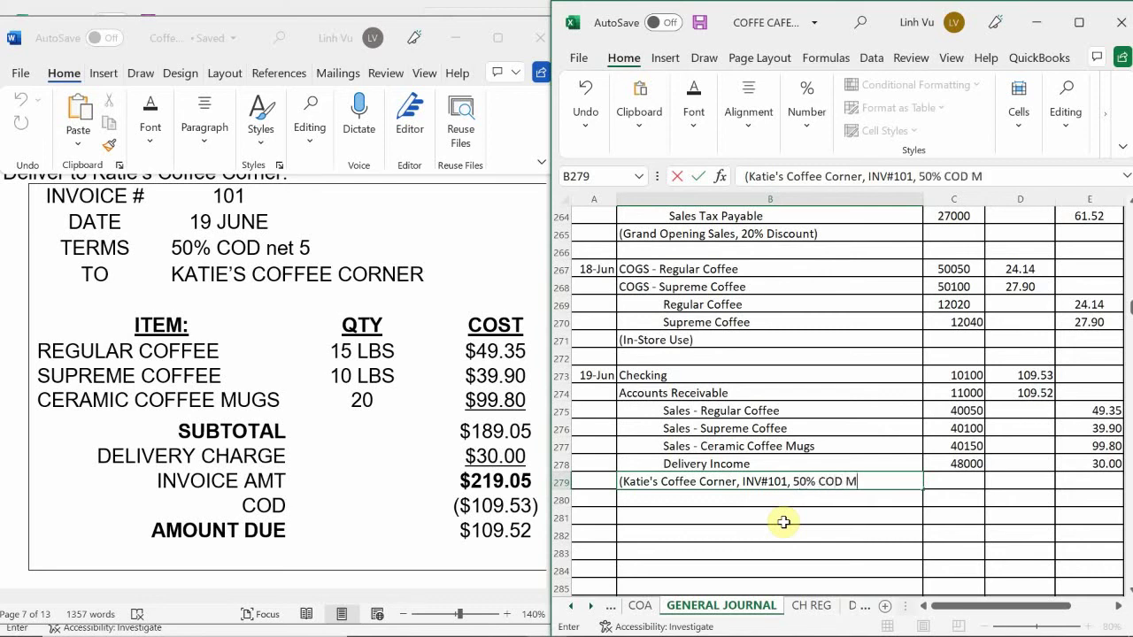
key(BackSpace)
text(Net 5,)
scroll(191, 423, down, 1)
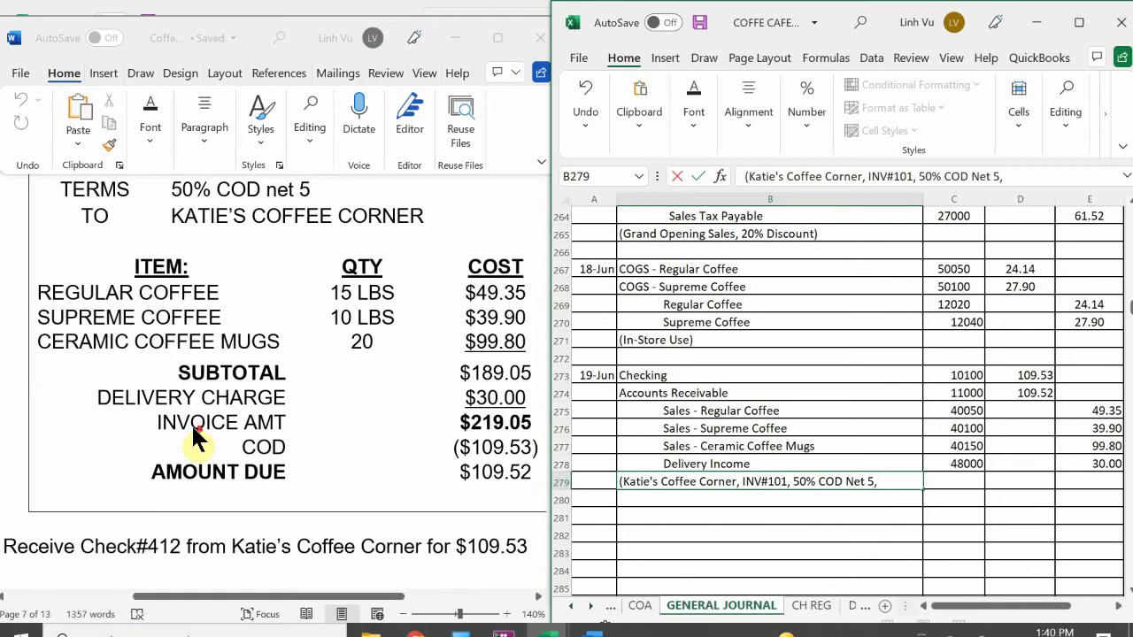
scroll(191, 423, down, 1)
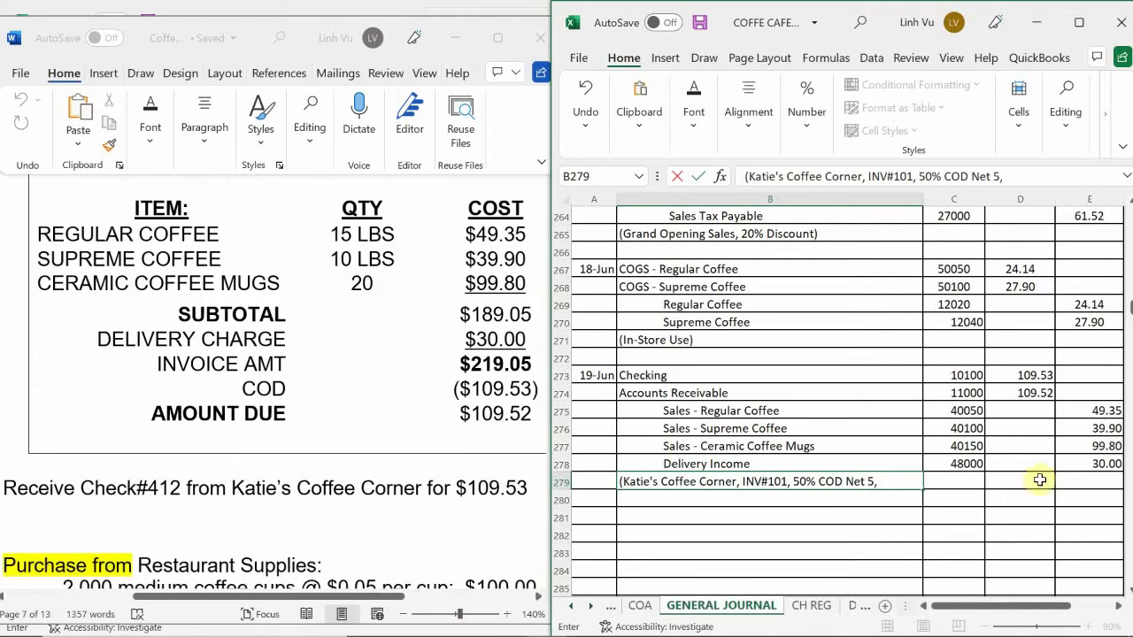
text(CH)
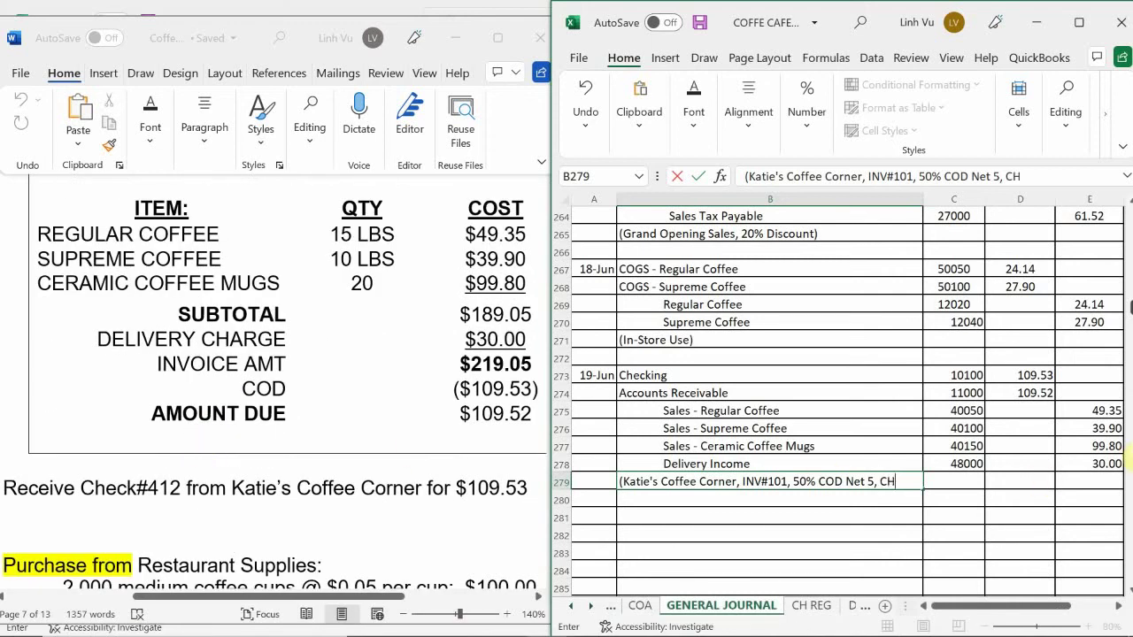
text(#)
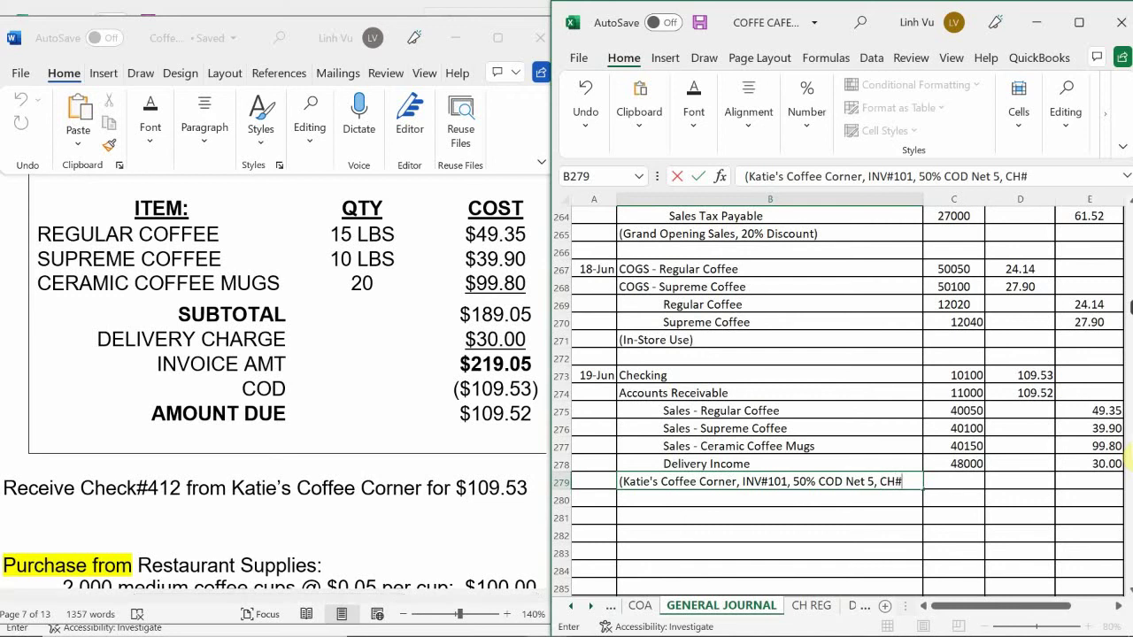
text(412)
text())
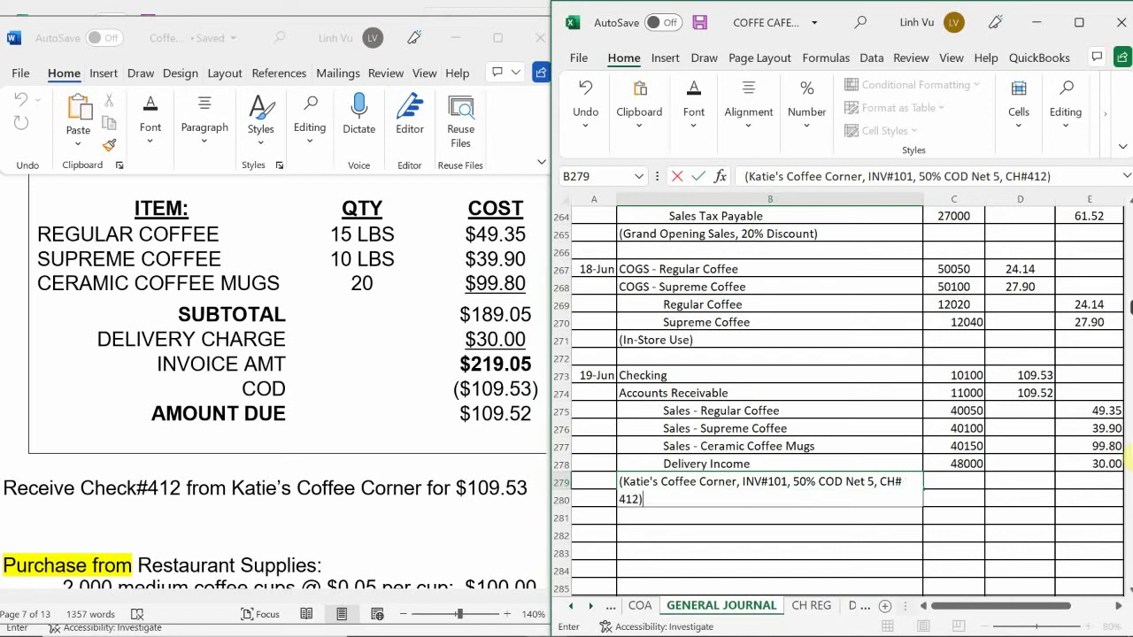
key(Return)
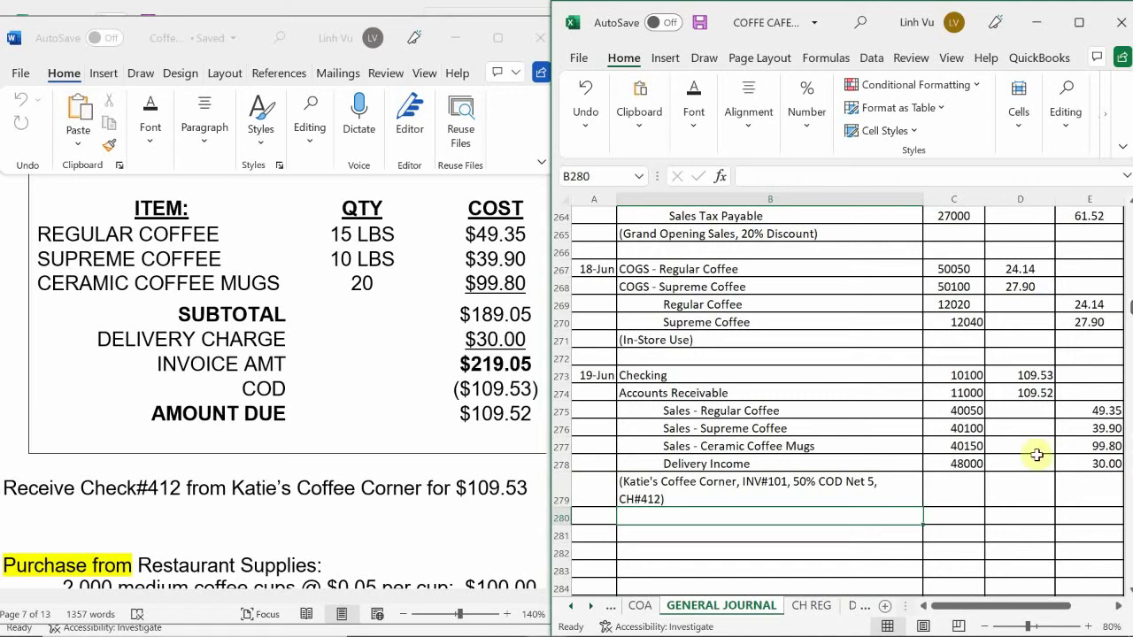
- Switch to the ledger workbook's ASSETS sheet and enter the date 6/19 in A38, the next empty row of the Checking account
mouse_move(465, 625)
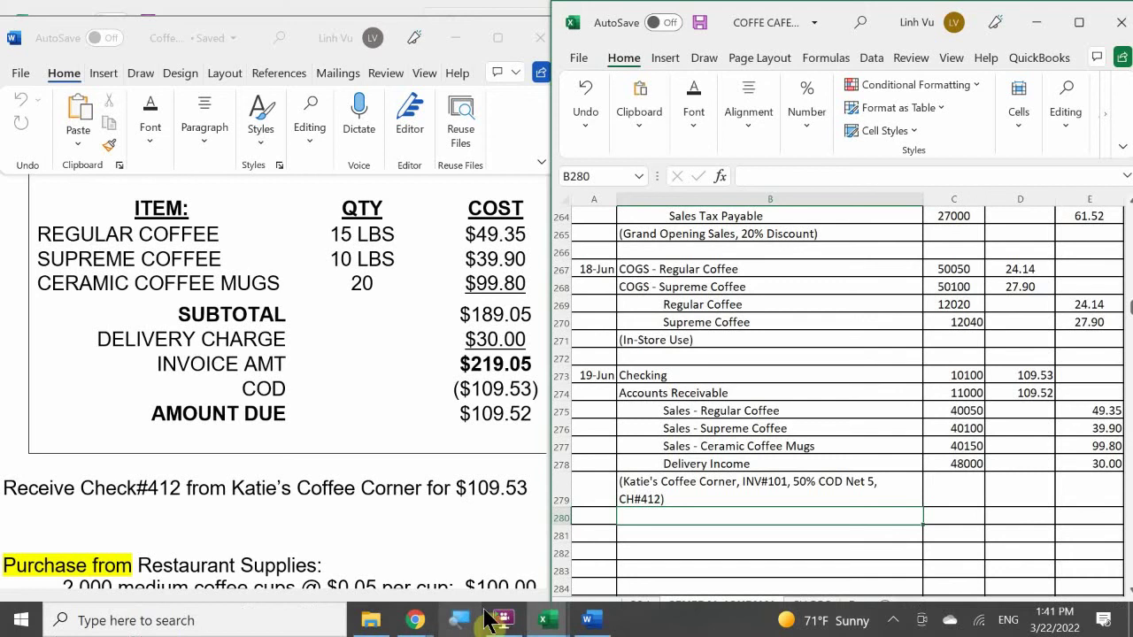
mouse_move(540, 620)
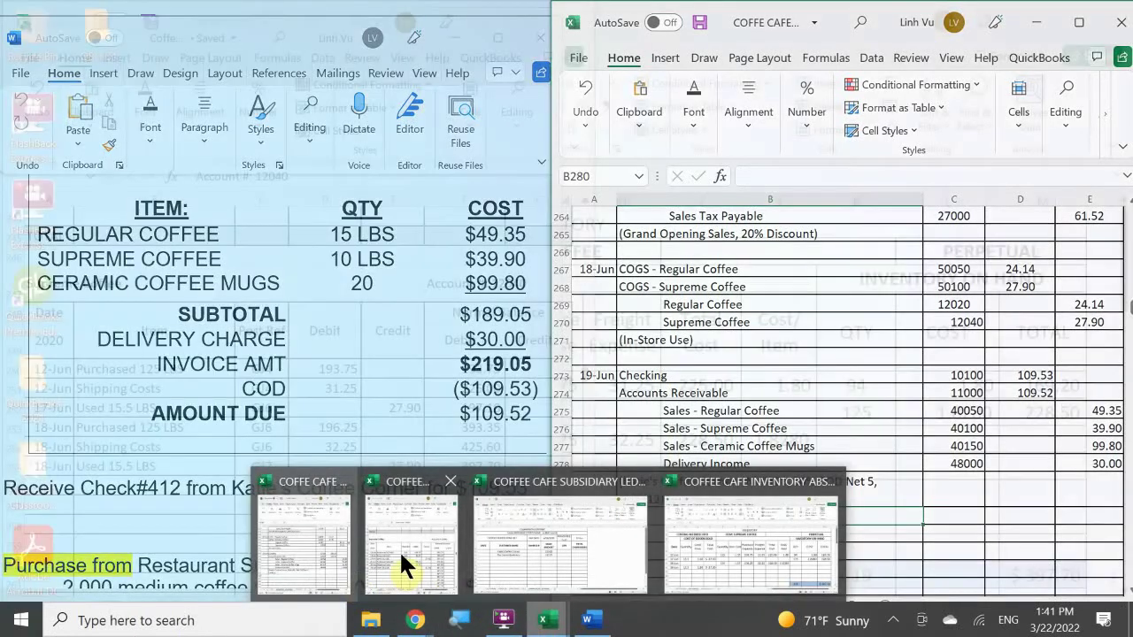
click(399, 549)
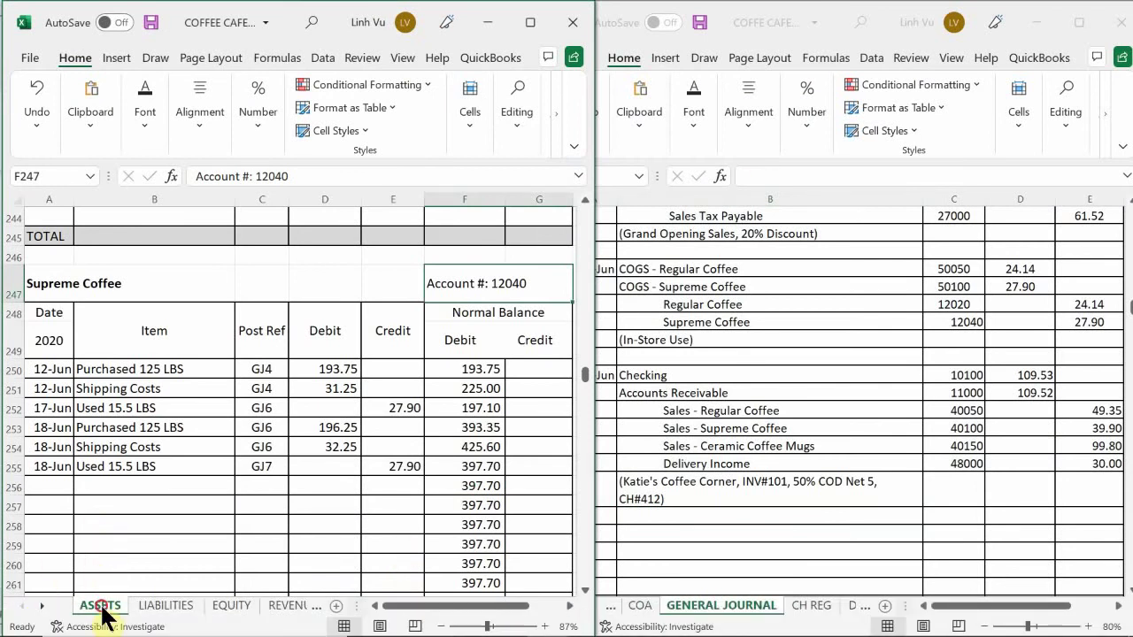
click(136, 540)
scroll(138, 533, up, 11)
scroll(139, 533, up, 20)
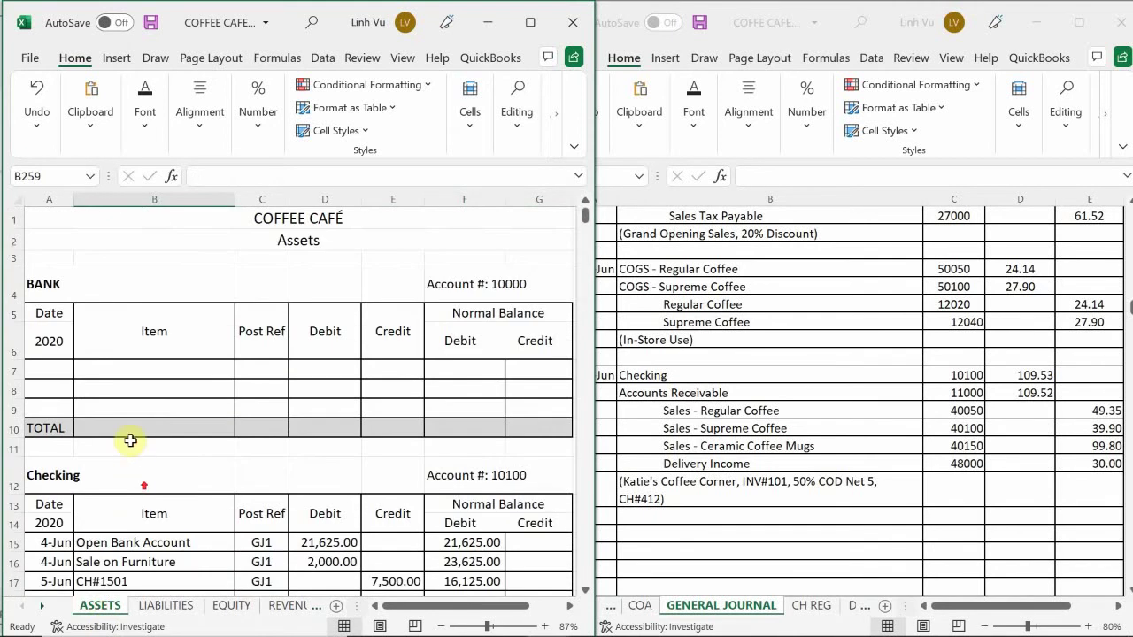
scroll(129, 443, down, 5)
scroll(131, 449, down, 4)
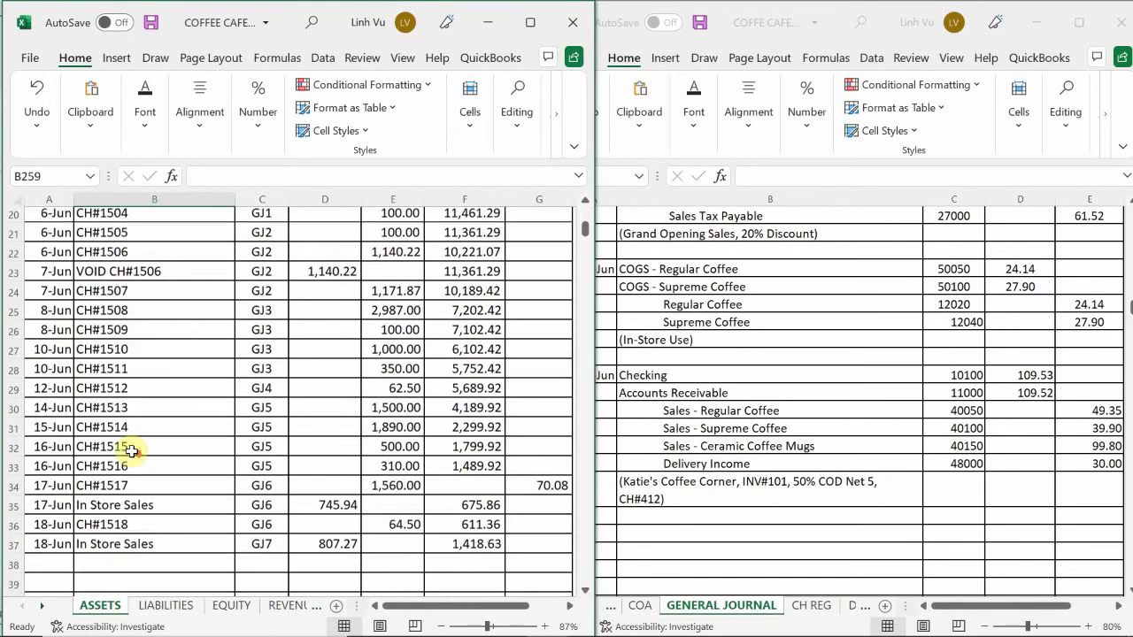
click(53, 418)
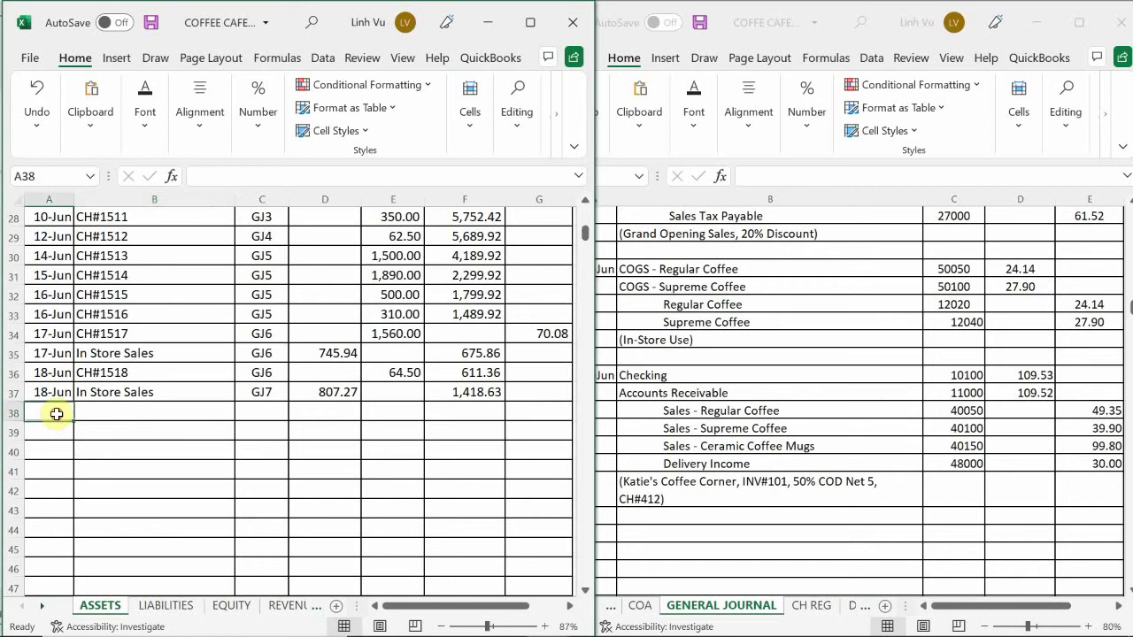
text(6/19)
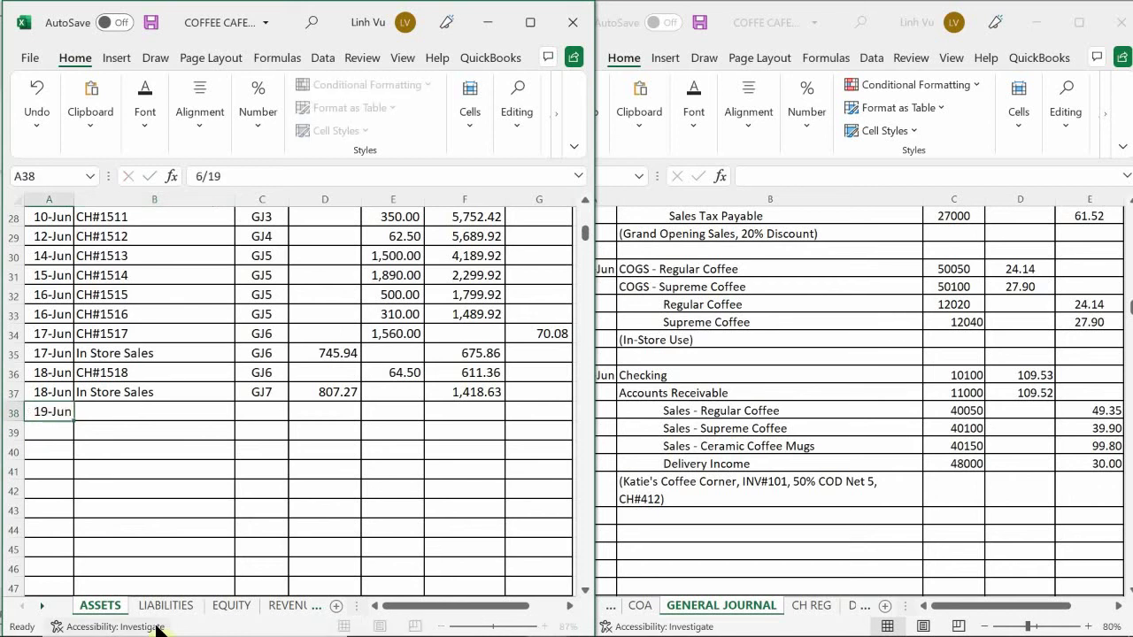
key(Return)
- Enter the item REC PMT CH#412 in B38 and set the post reference in C38 with a formula referring to the cell above
key(Tab)
key(Up)
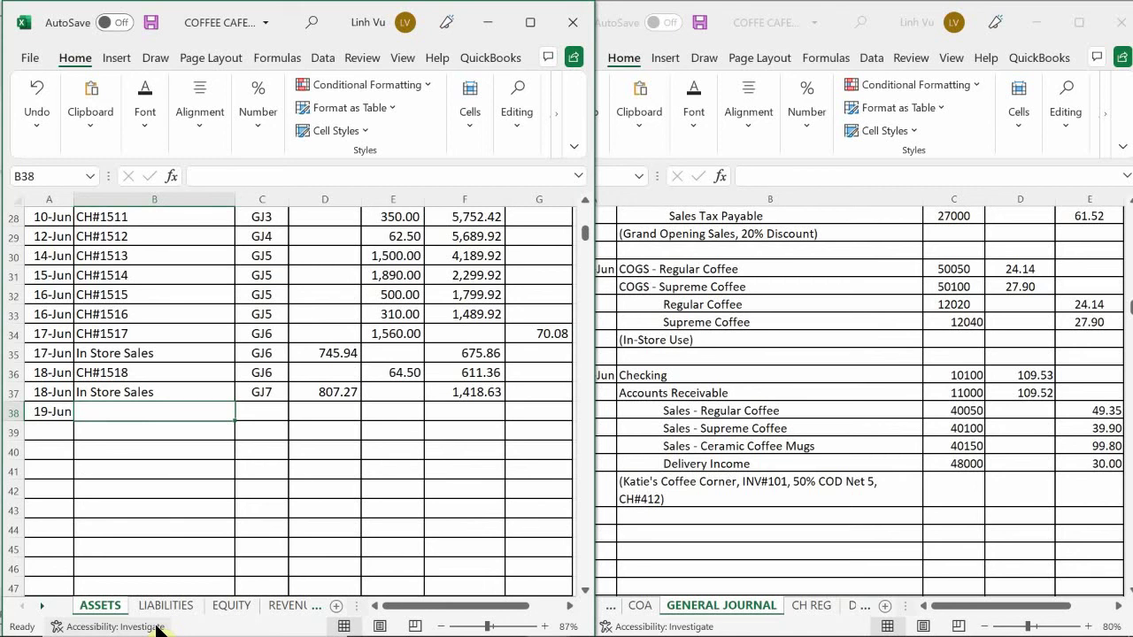
text(REC PMT)
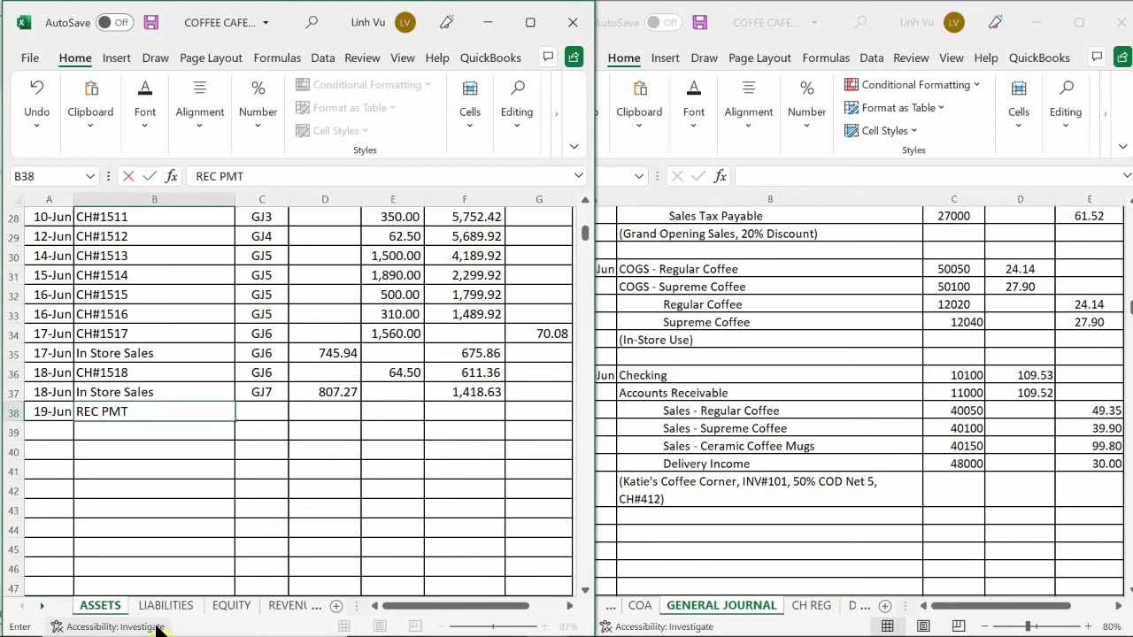
text( CH#413)
key(BackSpace)
text(2)
key(Tab)
text(=)
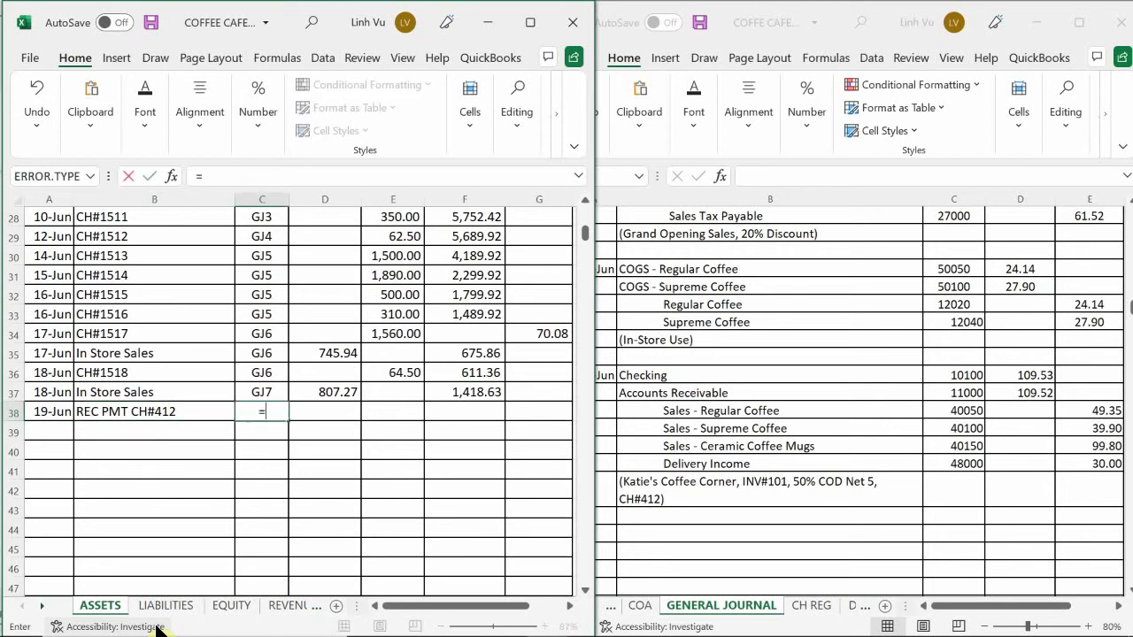
key(Up)
key(Return)
key(Right)
key(Up)
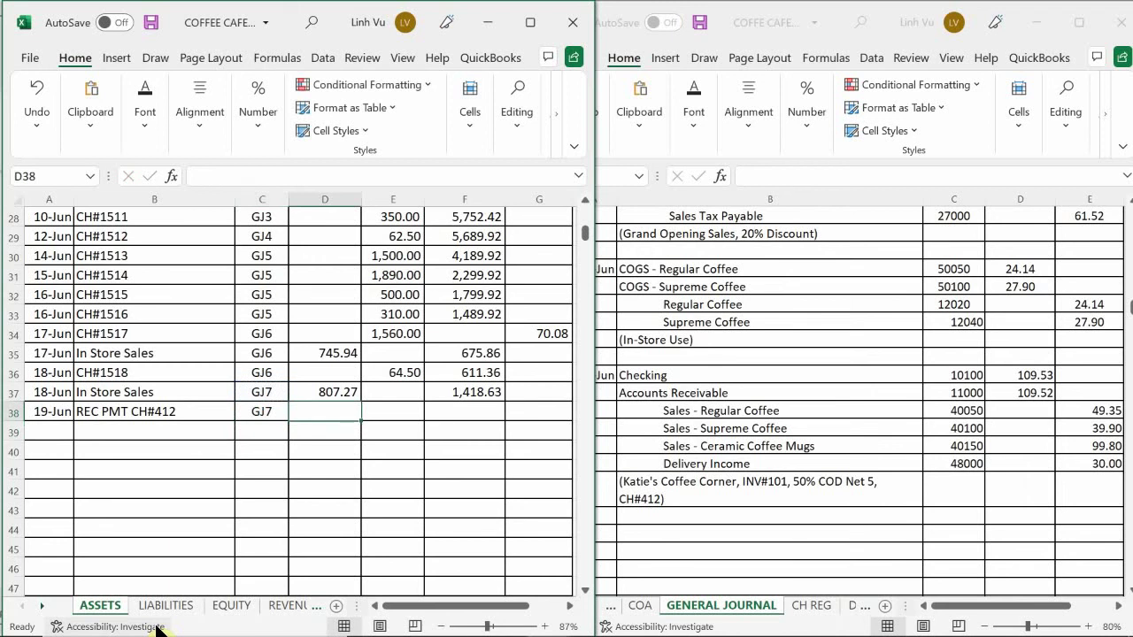
- Enter the debit 109.53 in D38 and extend the running balance formula from F37 to F38
text(10)
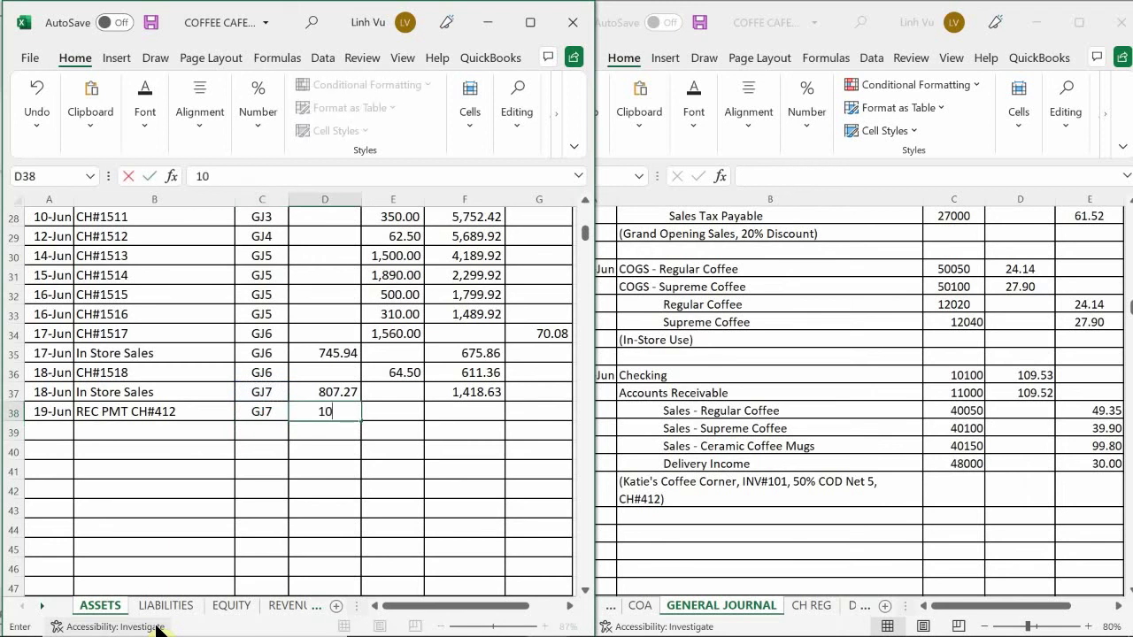
text(9.53)
key(Return)
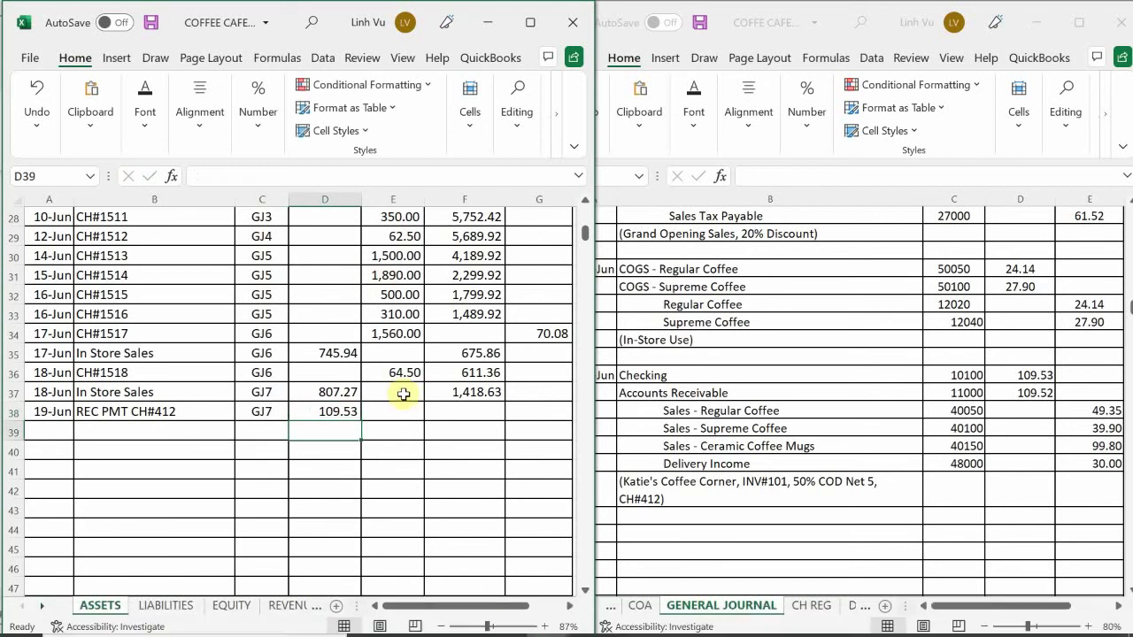
click(475, 390)
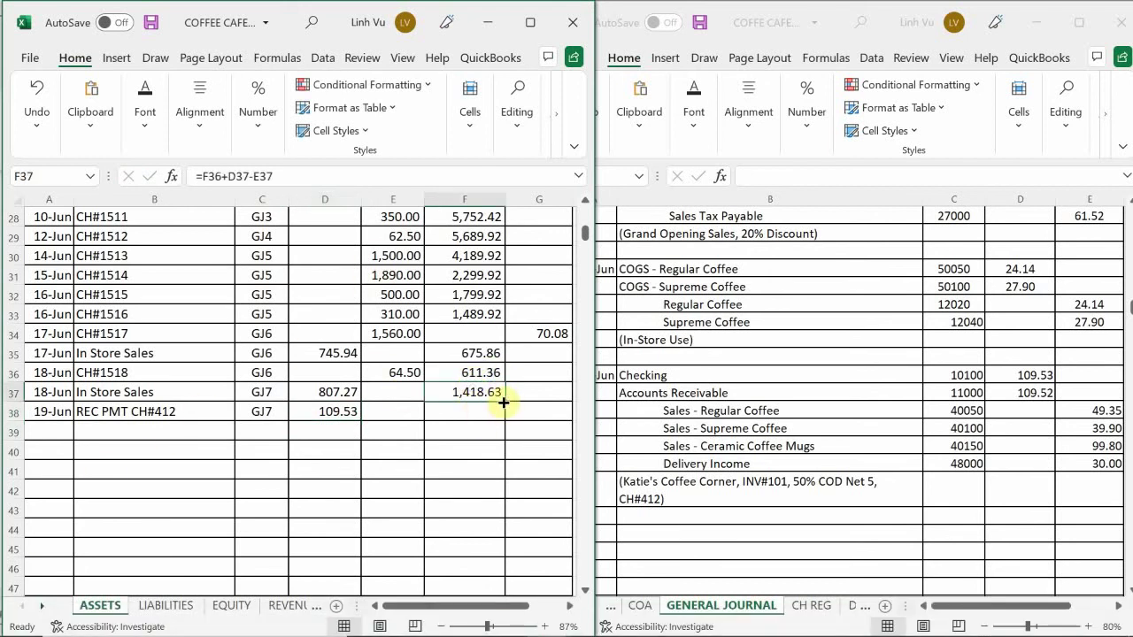
drag(506, 401, 506, 423)
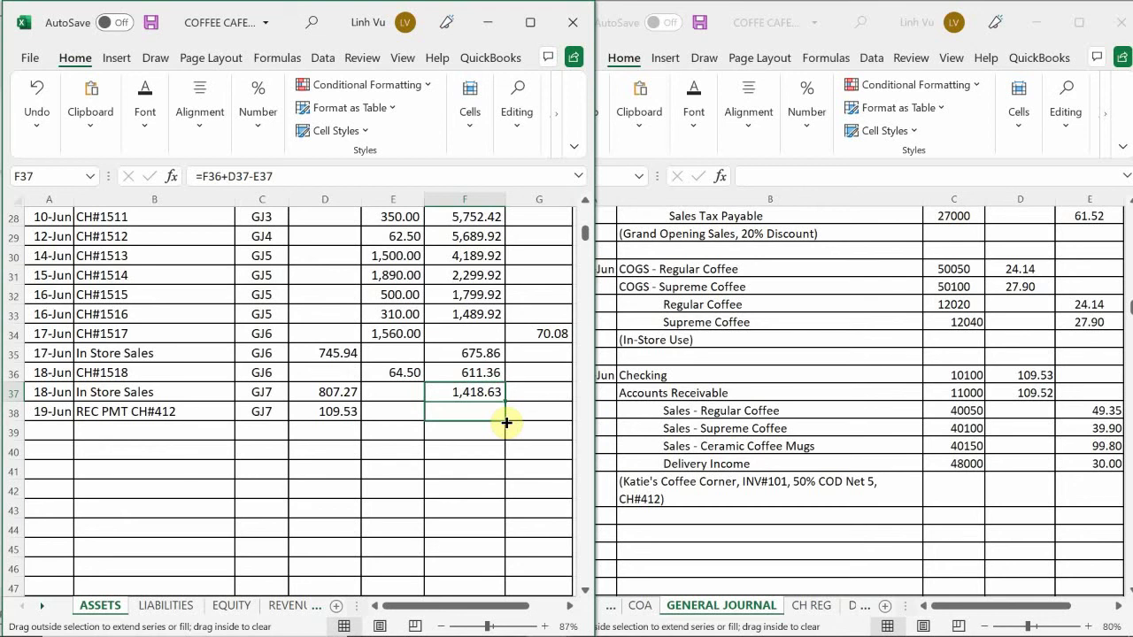
drag(506, 423, 506, 423)
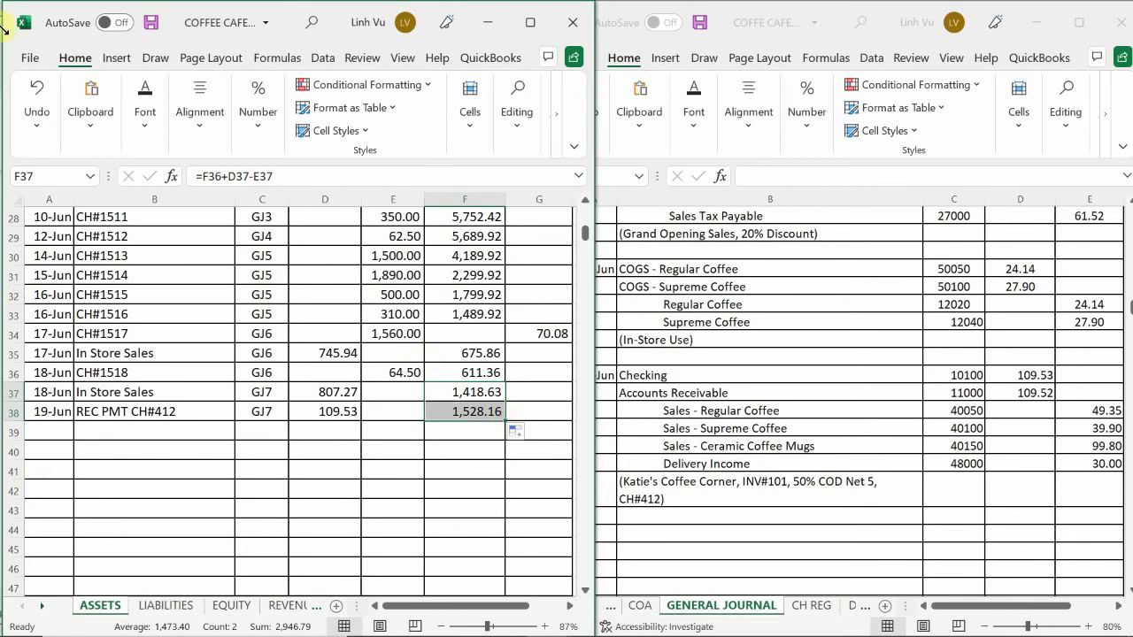
- Enter the date 6/19 in A102, the first row of the Accounts Receivable account on the ASSETS sheet
click(136, 469)
scroll(135, 466, down, 10)
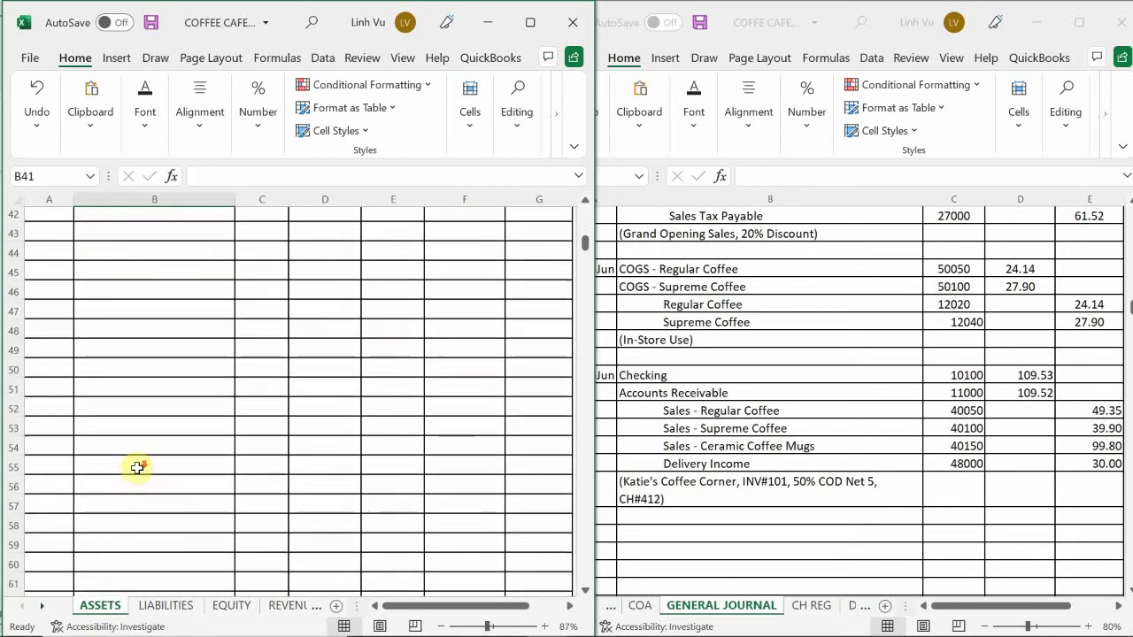
scroll(135, 466, down, 5)
scroll(134, 461, down, 5)
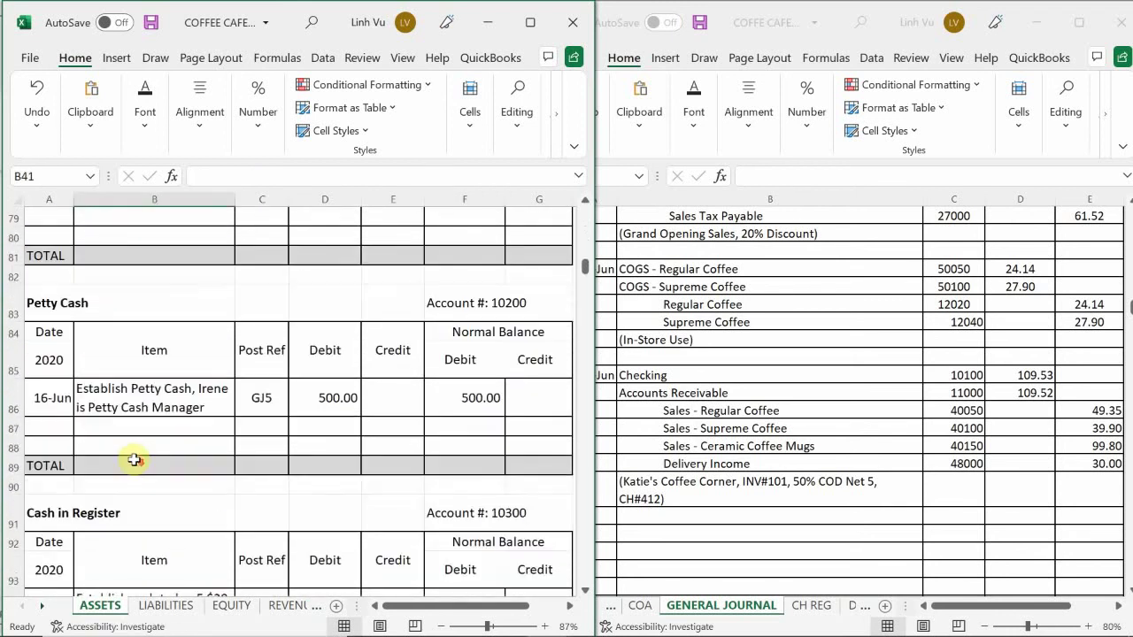
scroll(134, 460, down, 4)
scroll(139, 452, up, 2)
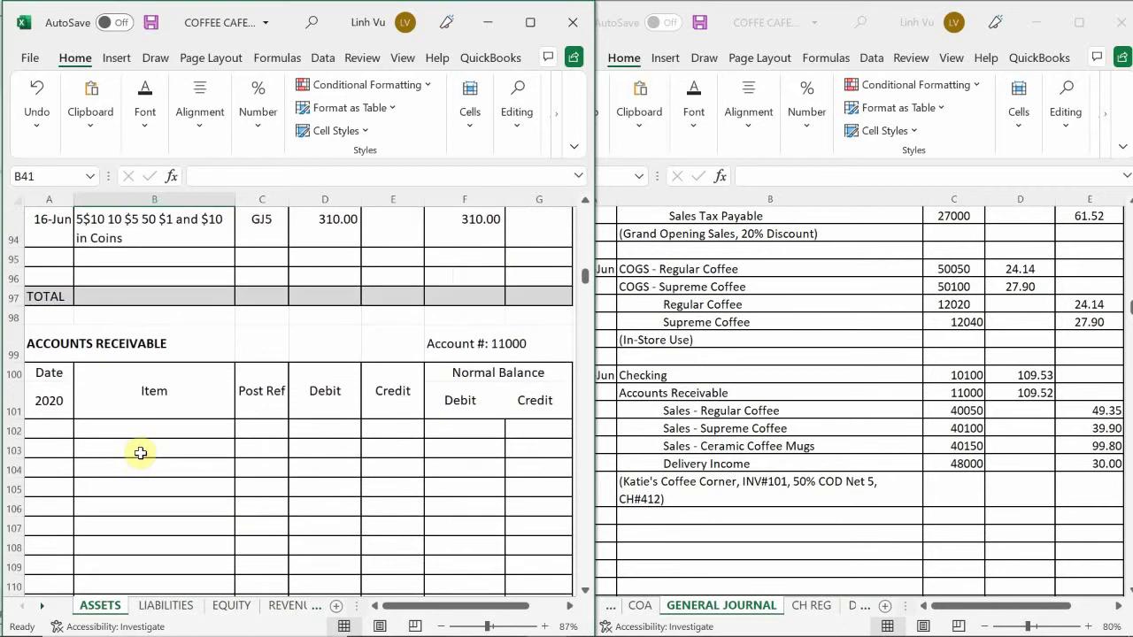
click(54, 452)
text(6/19)
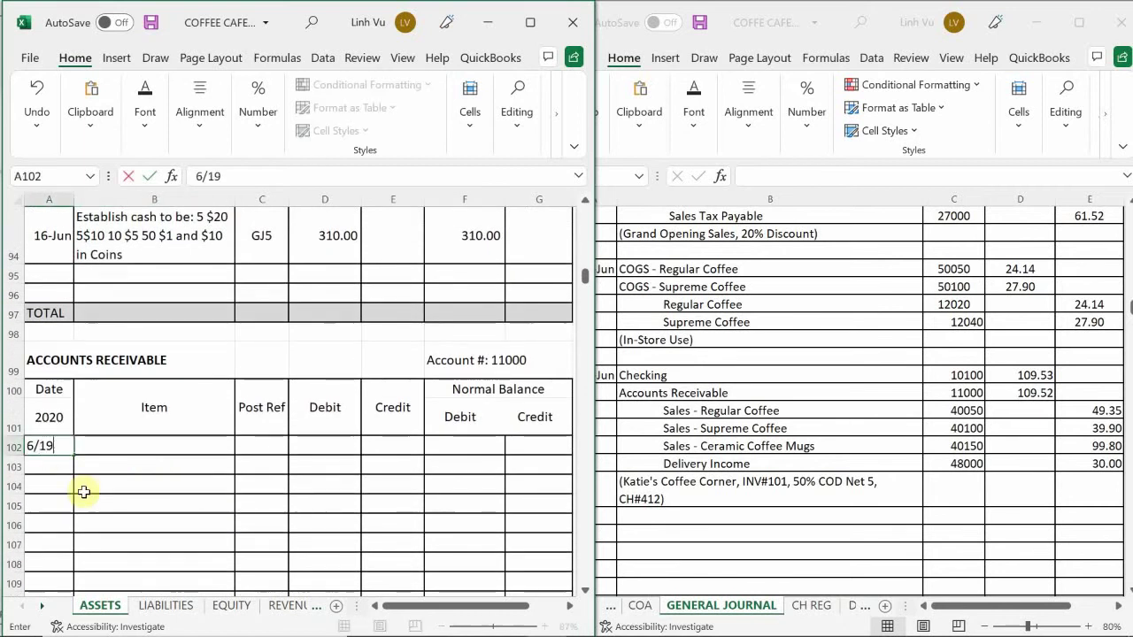
key(Return)
- Enter the item INV#101 in B102 of the Accounts Receivable account
key(Right)
key(Up)
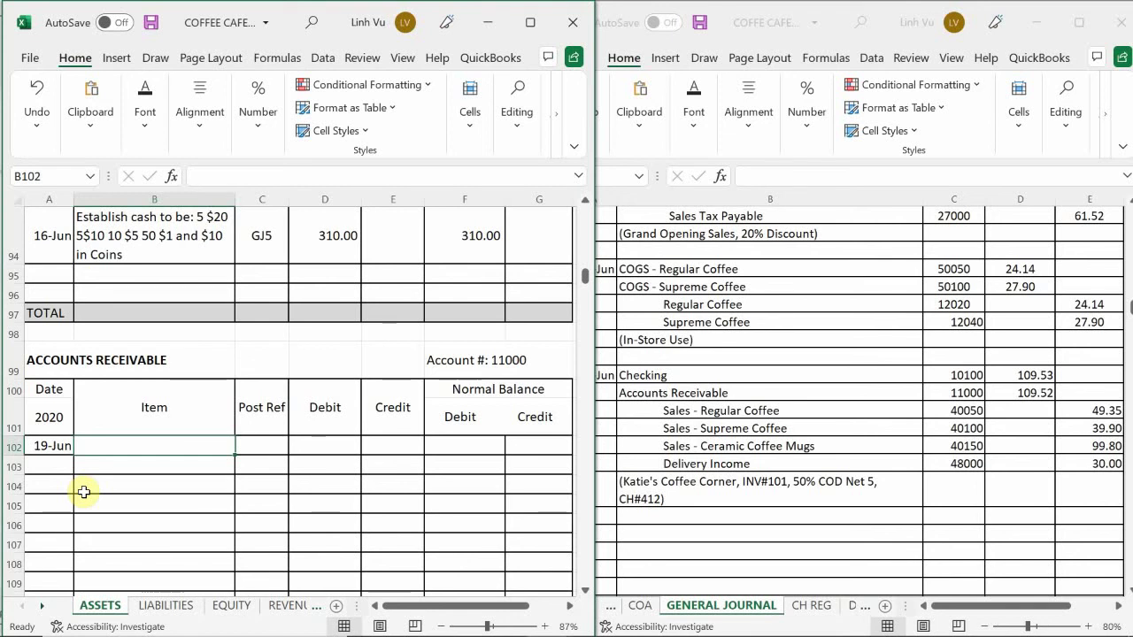
text(INVC)
key(BackSpace)
key(BackSpace)
key(BackSpace)
key(BackSpace)
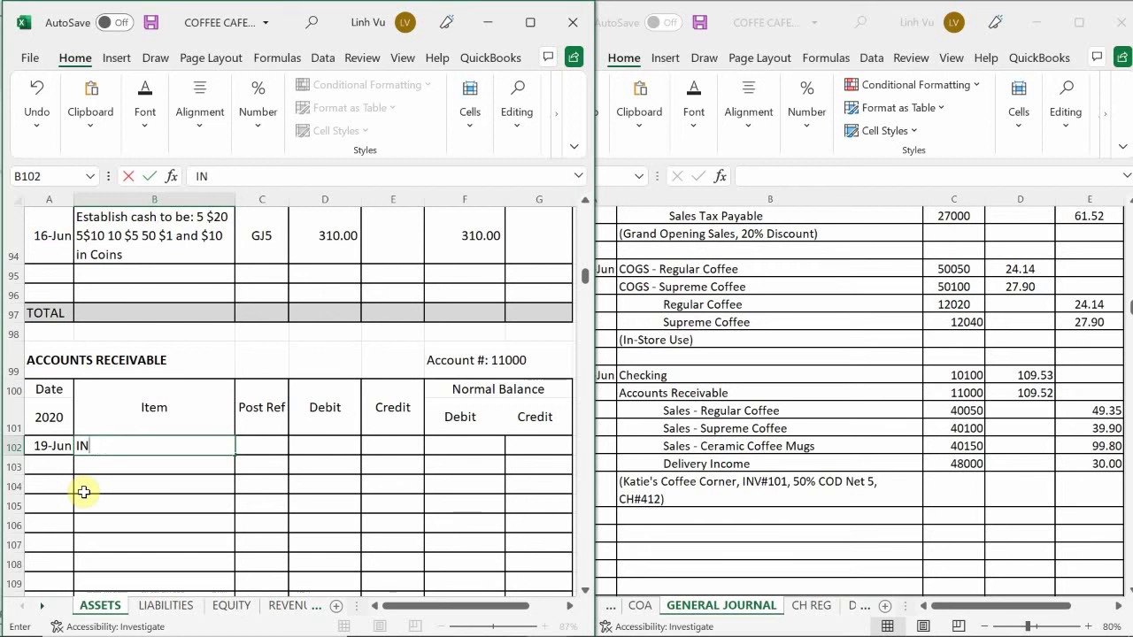
text(INV#101)
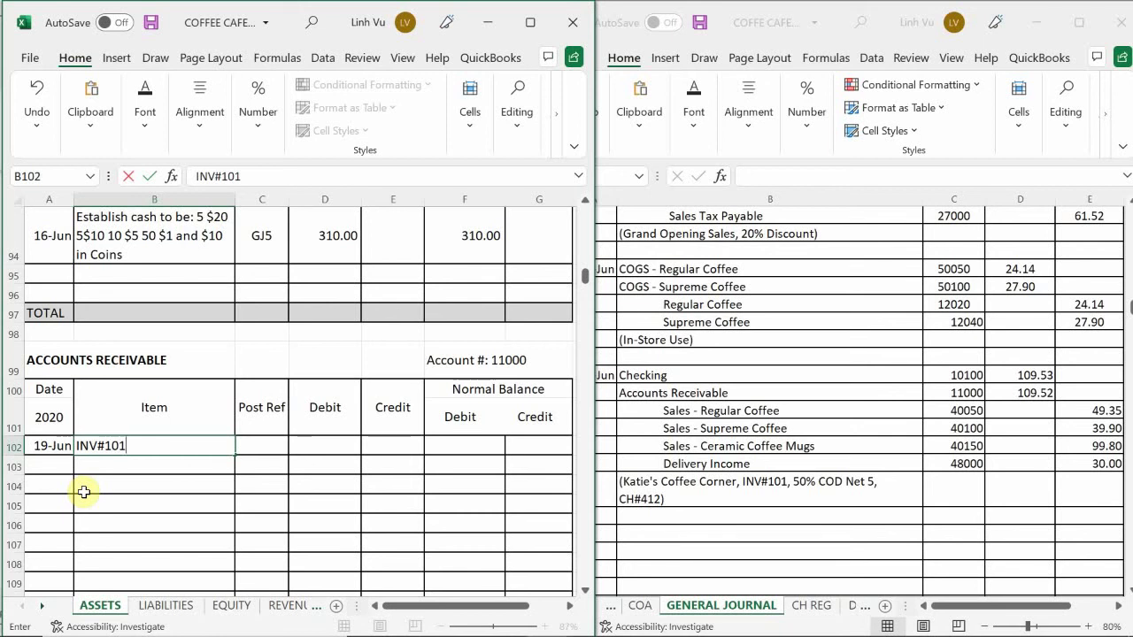
key(Return)
key(Up)
key(Right)
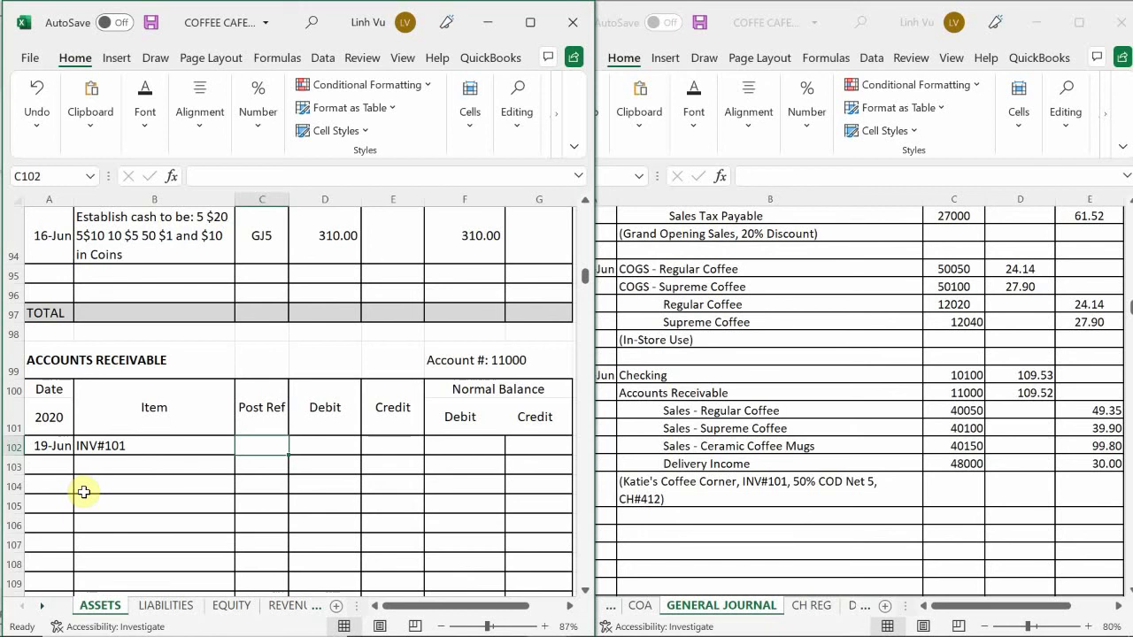
- Enter the post reference GJ7 in C102 and the debit 109.52 in D102 for the invoice
text(GJ7)
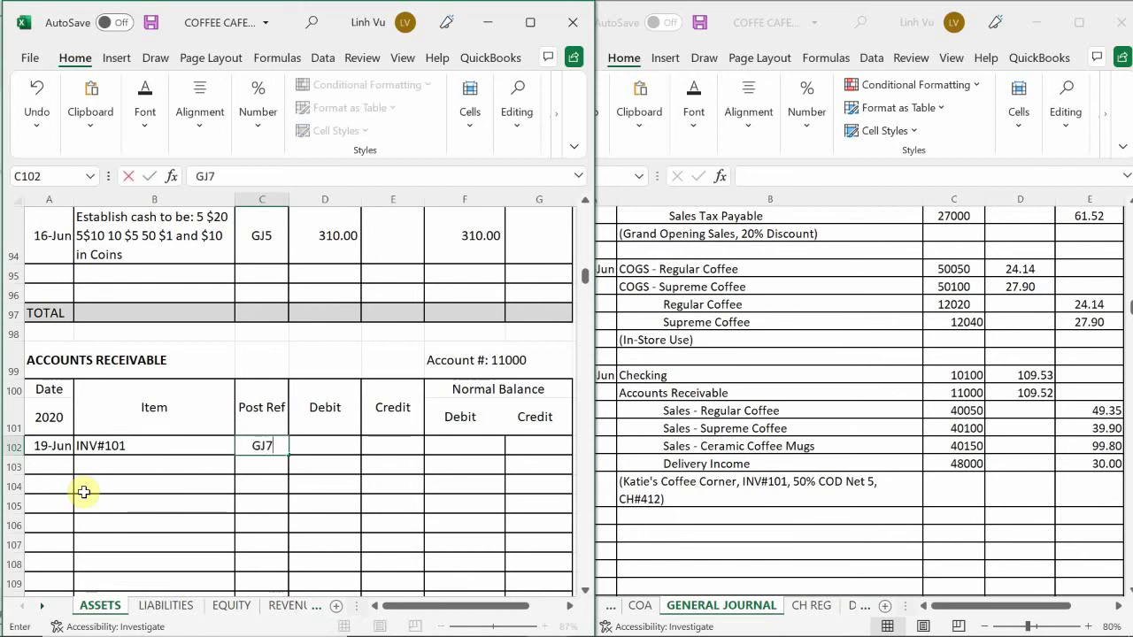
key(Tab)
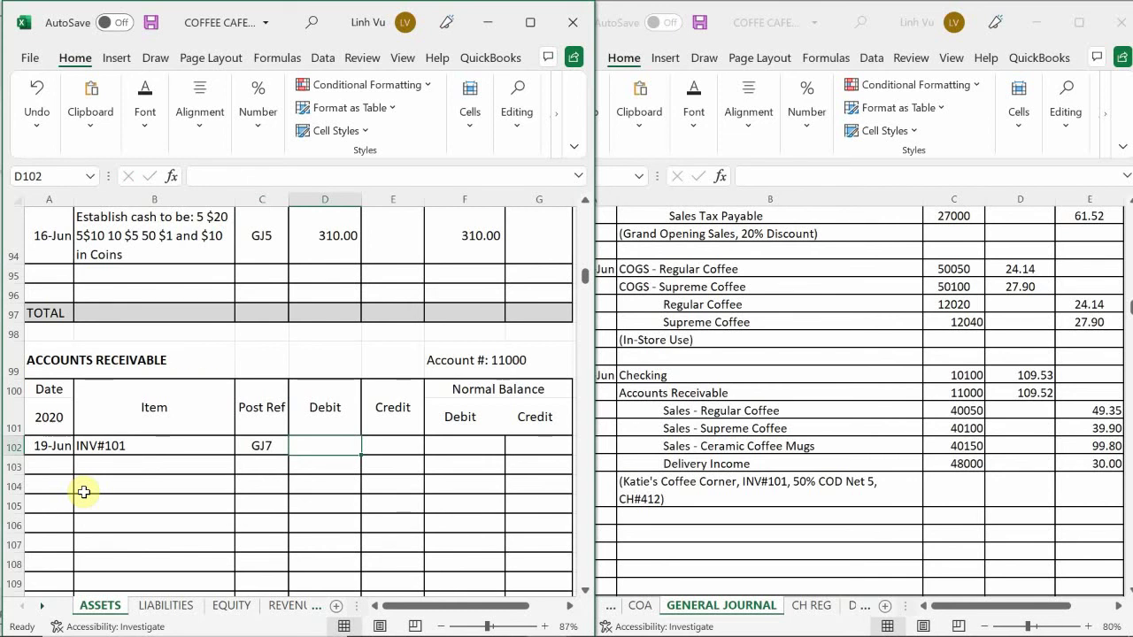
text(10)
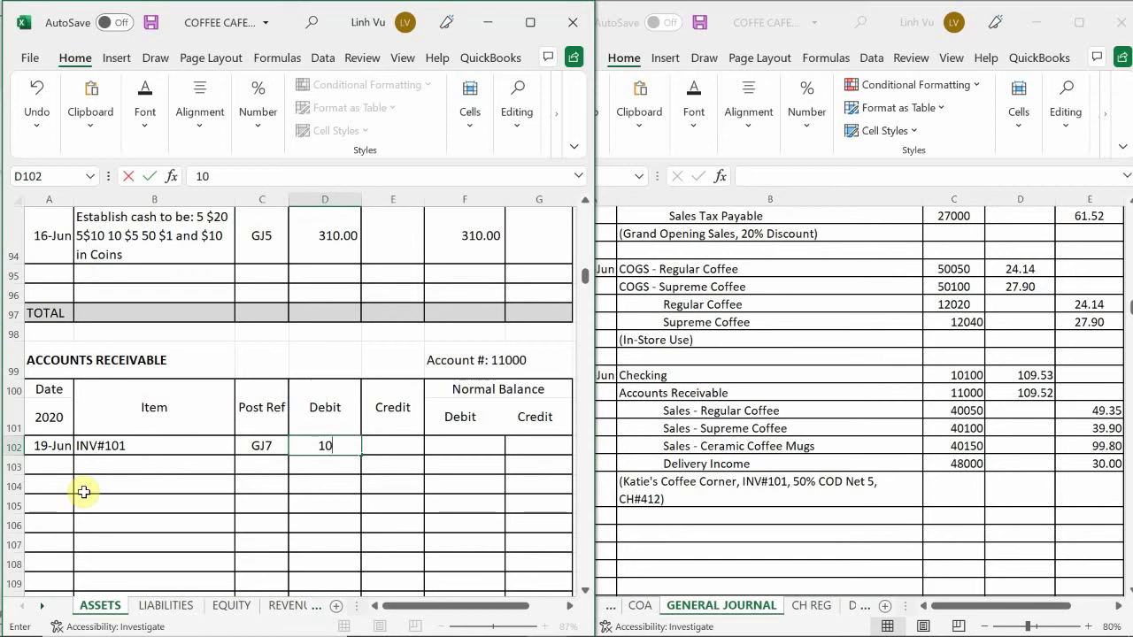
text(9.52)
key(Return)
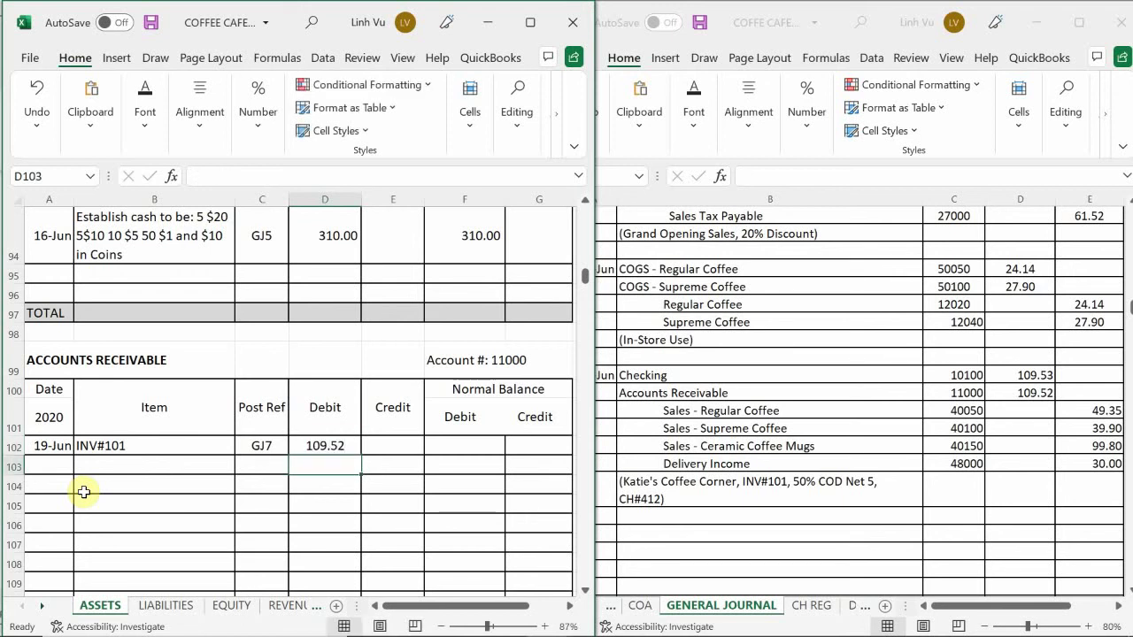
- Set the Accounts Receivable debit balance in F102 with the formula =D102
key(Up)
key(Right)
key(Right)
text(=)
key(Left)
key(Left)
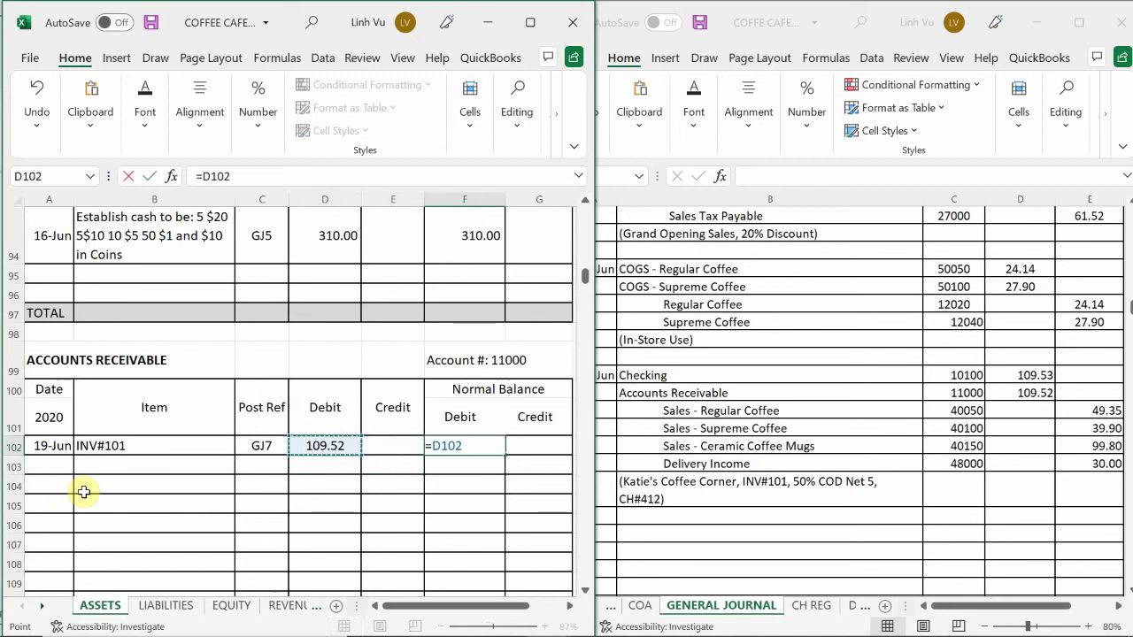
key(Return)
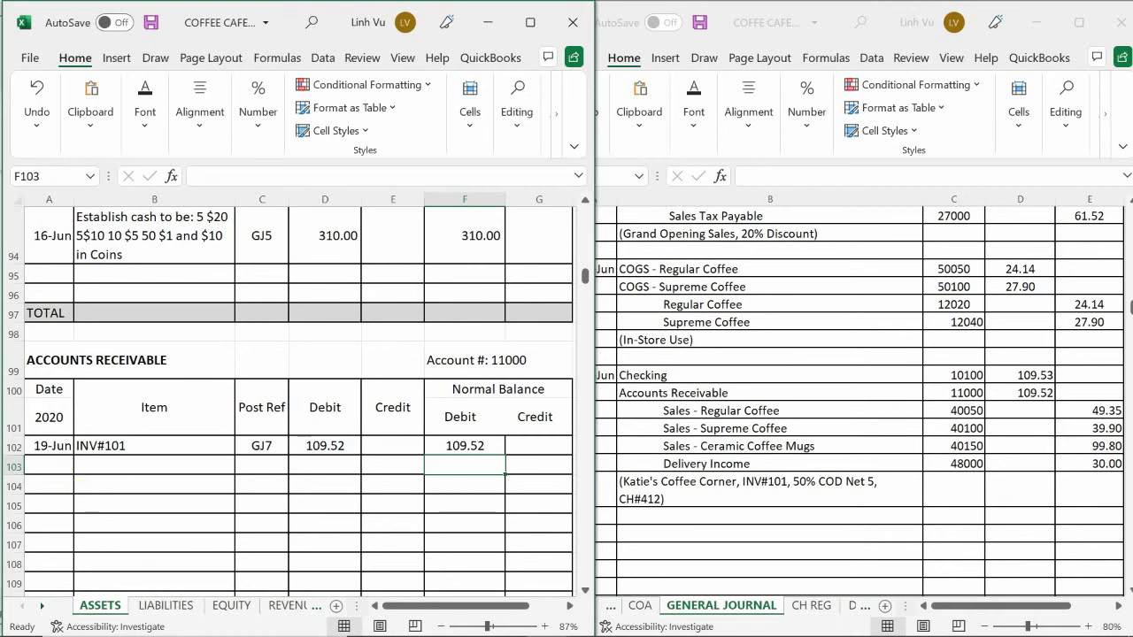
- Switch to the Google Meet call in Chrome, admit the waiting participant and minimise the browser to return to the workbooks
mouse_move(9, 636)
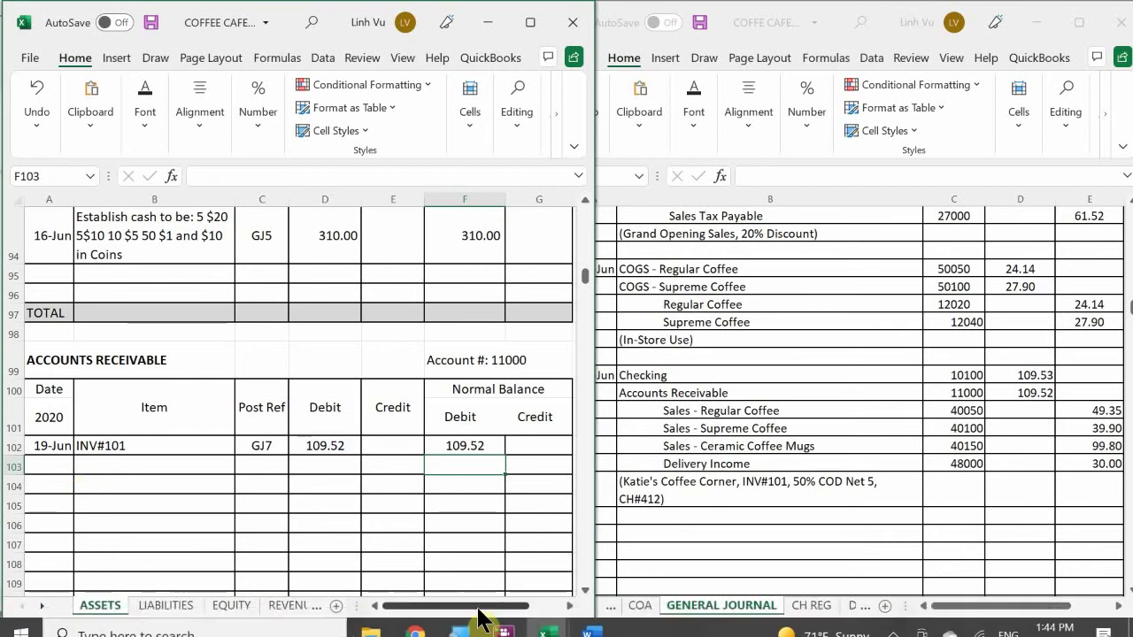
mouse_move(382, 610)
mouse_move(416, 620)
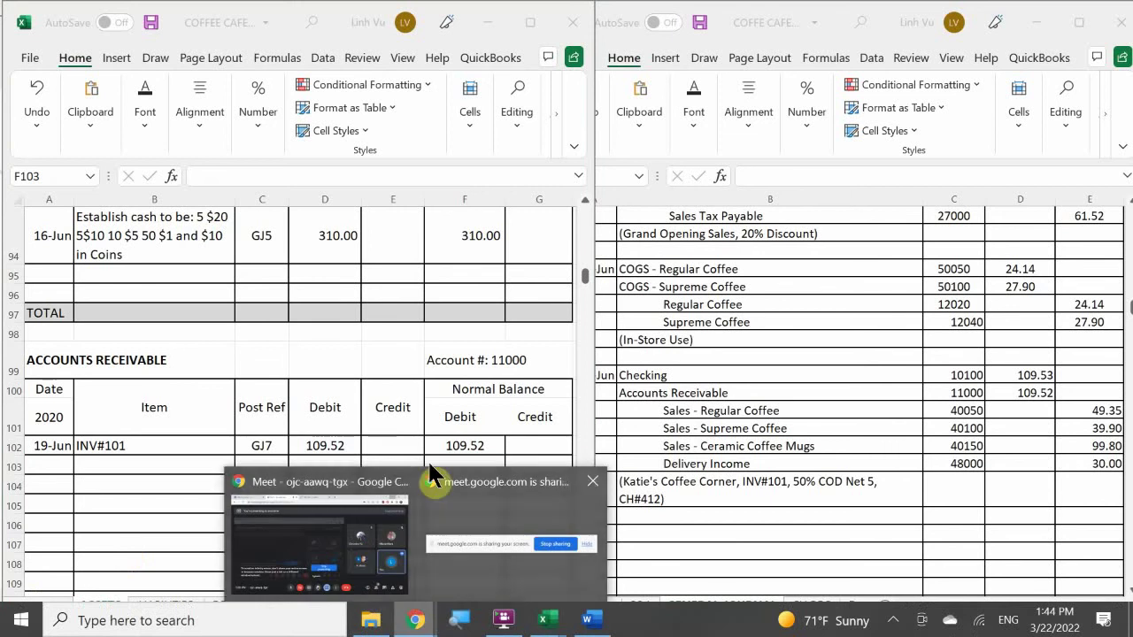
click(361, 561)
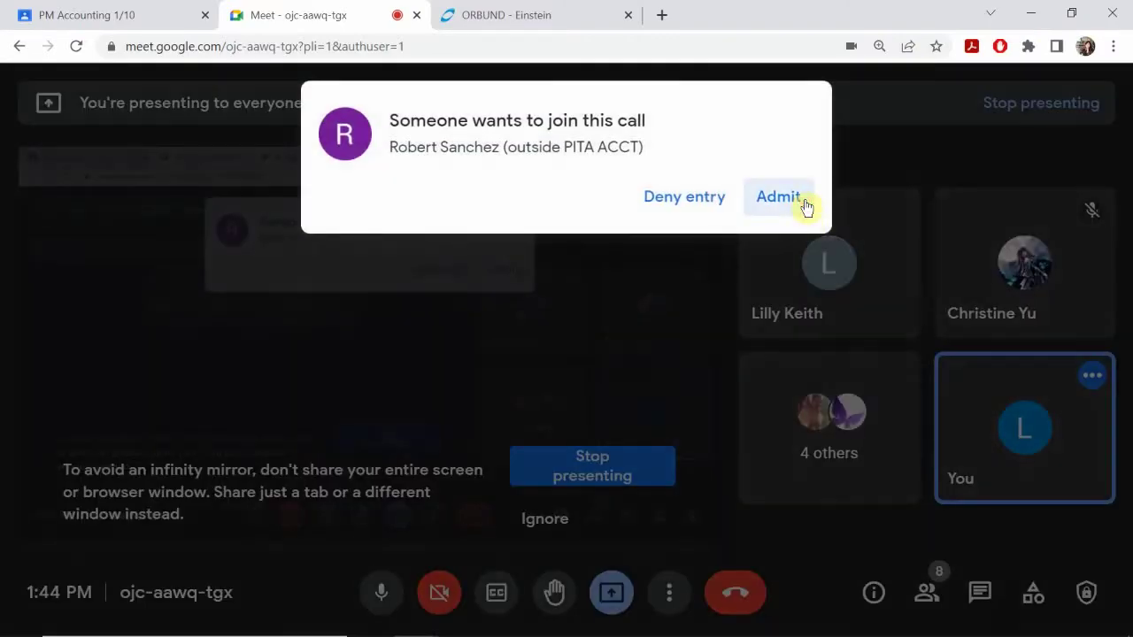
click(805, 199)
click(1029, 12)
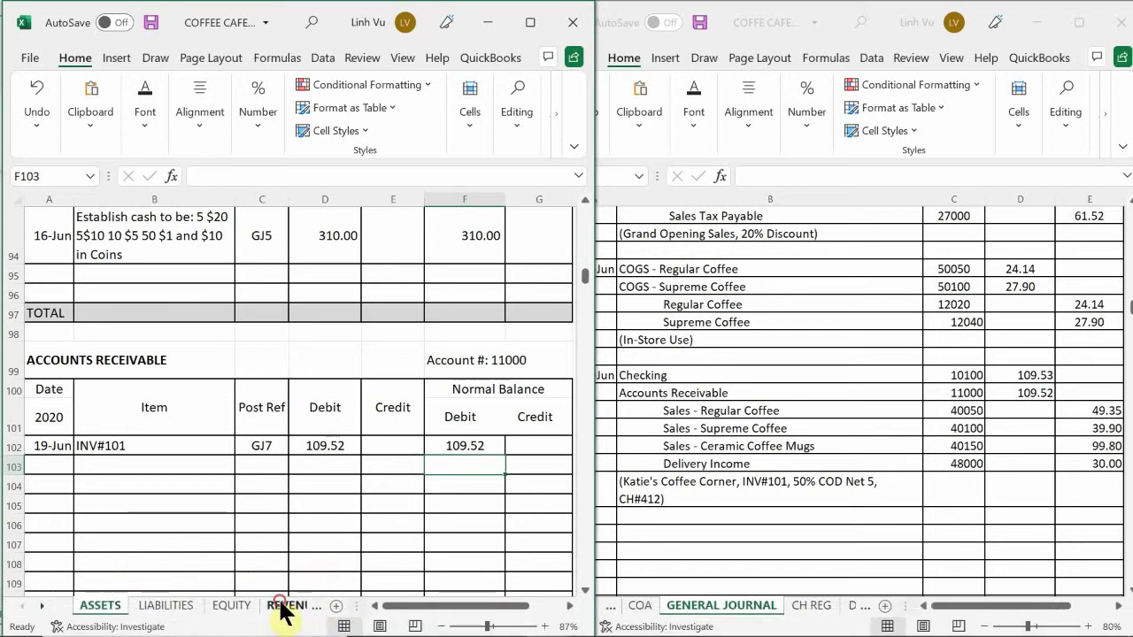
- Switch to the ledger's REVENUES sheet and enter the date 6/19 in A15, the first row of Sales – Regular Coffee
click(285, 608)
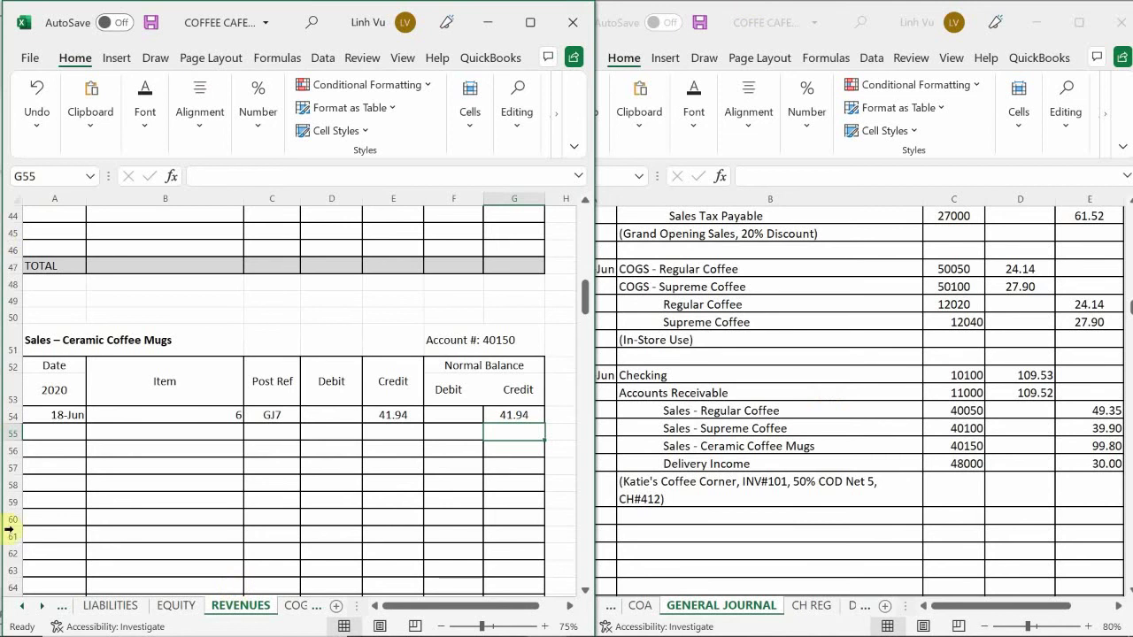
click(96, 482)
scroll(97, 482, up, 15)
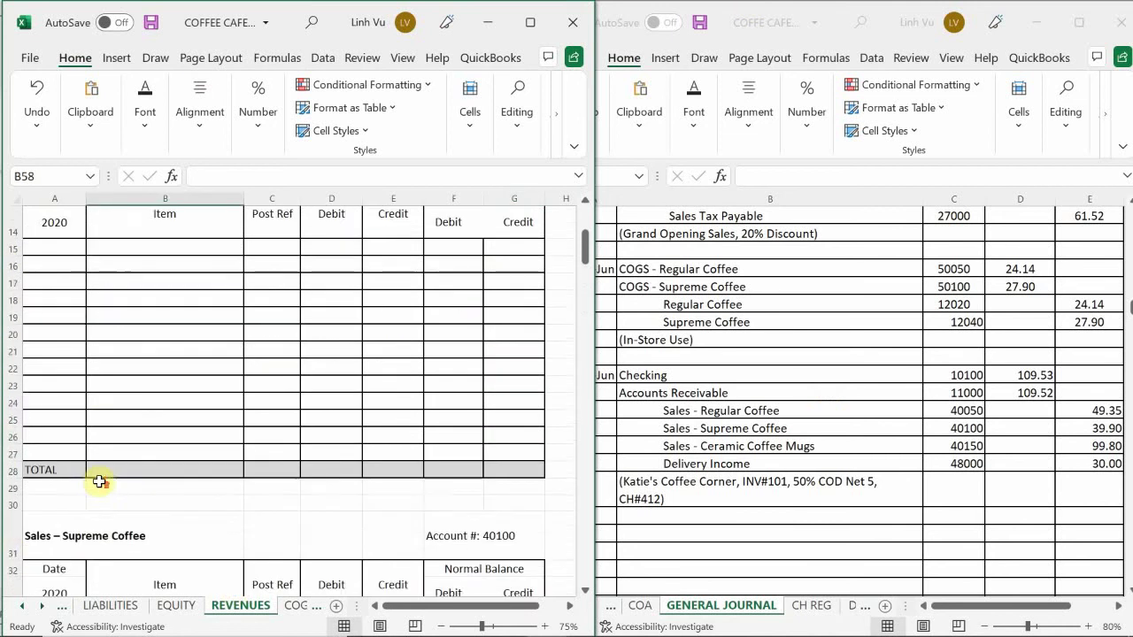
scroll(99, 482, down, 2)
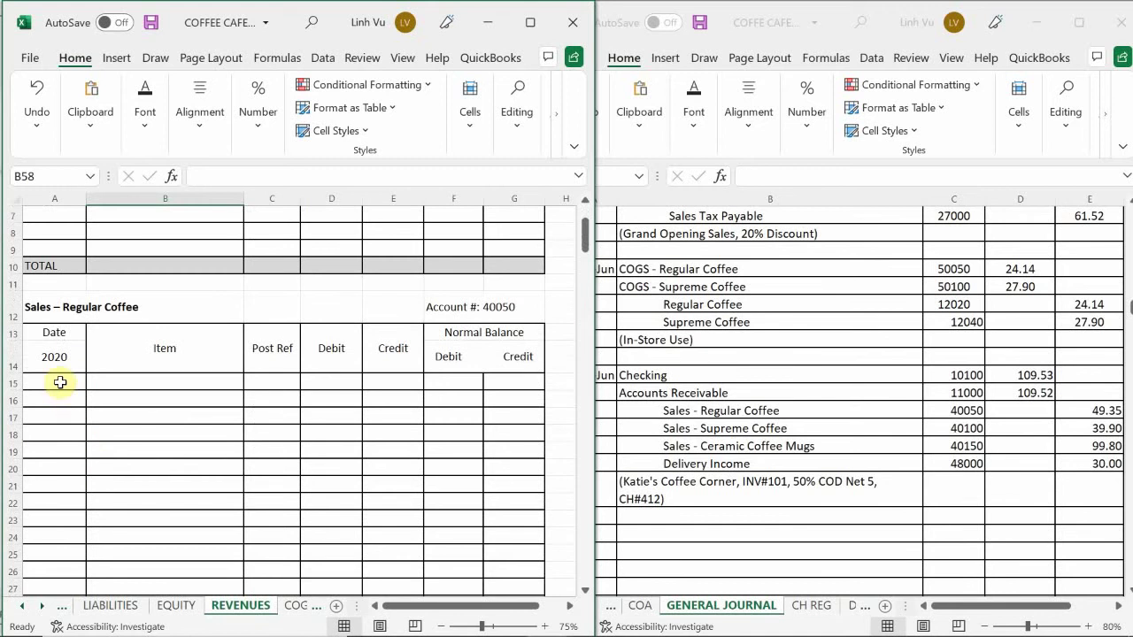
click(59, 382)
text(6/19)
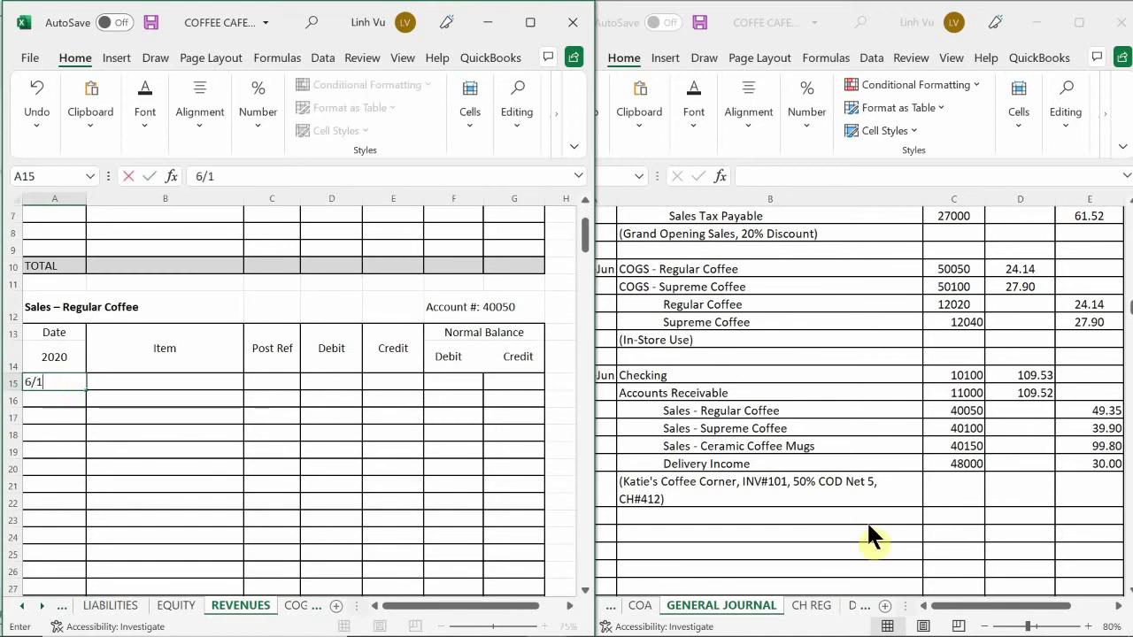
key(Return)
key(Right)
key(Up)
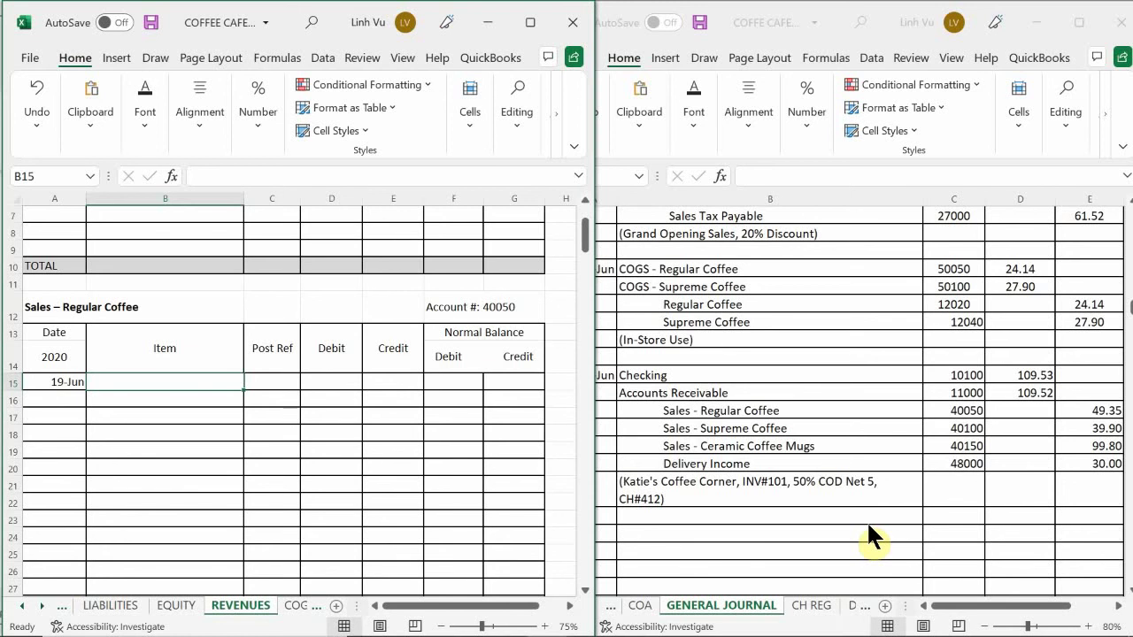
- Check the Regular Coffee quantity on invoice 101 in the Word document and return to the ledger workbook in Excel
mouse_move(791, 630)
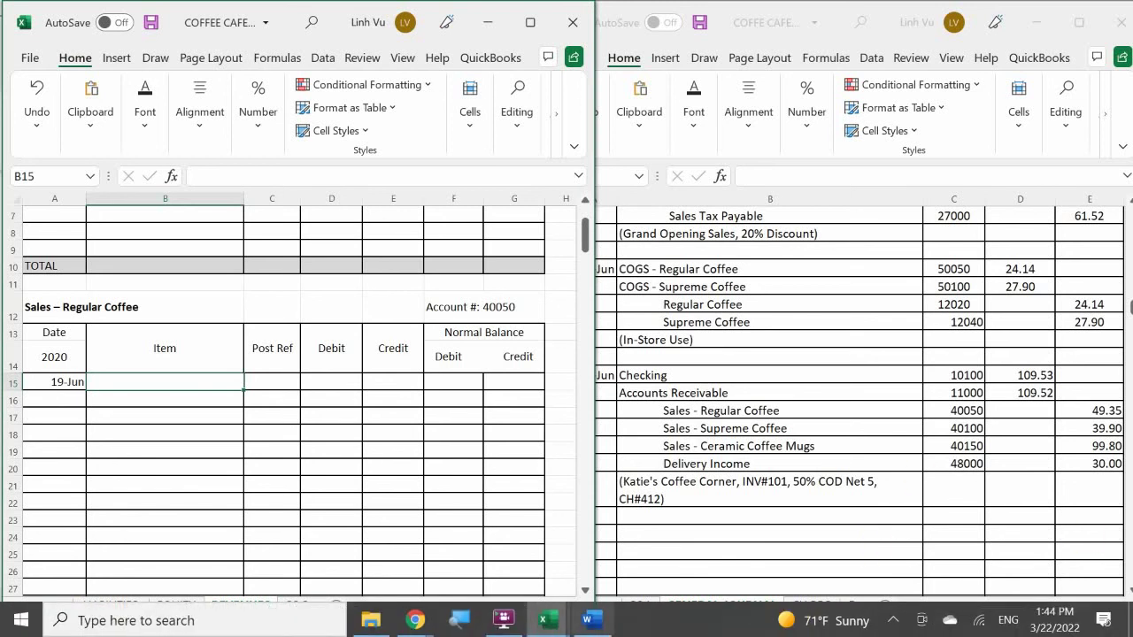
mouse_move(582, 620)
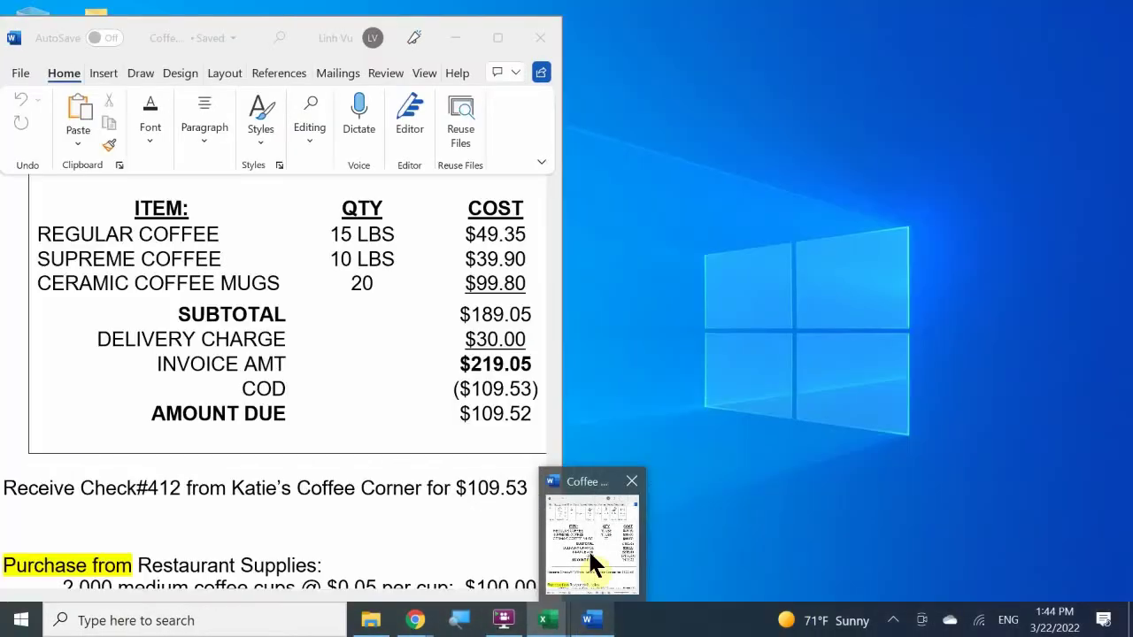
click(588, 549)
scroll(292, 458, up, 2)
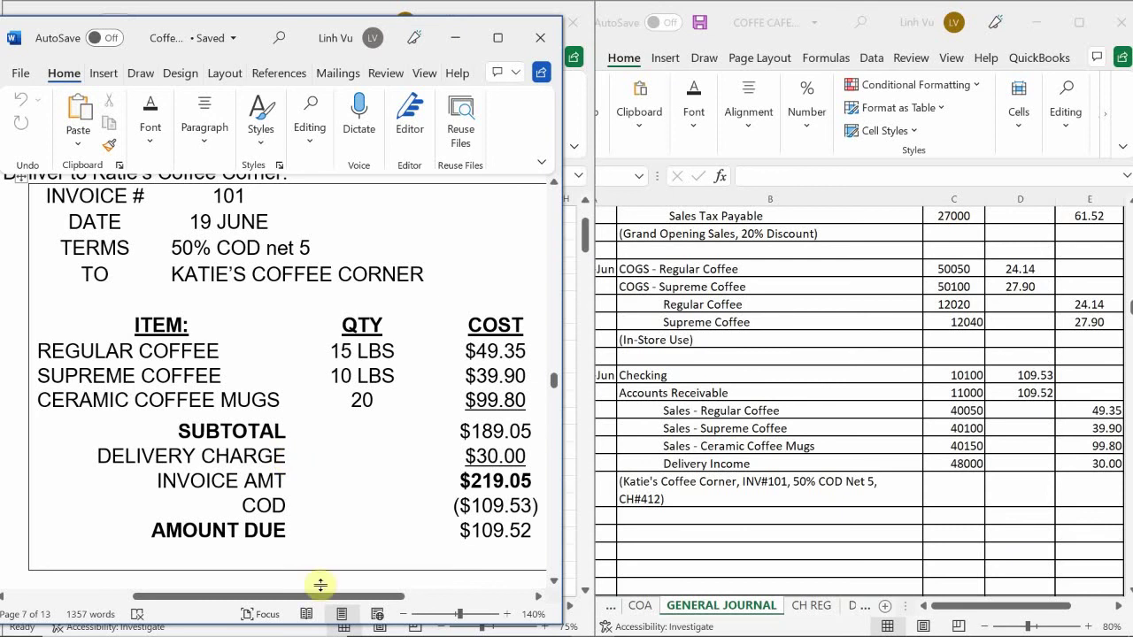
mouse_move(394, 630)
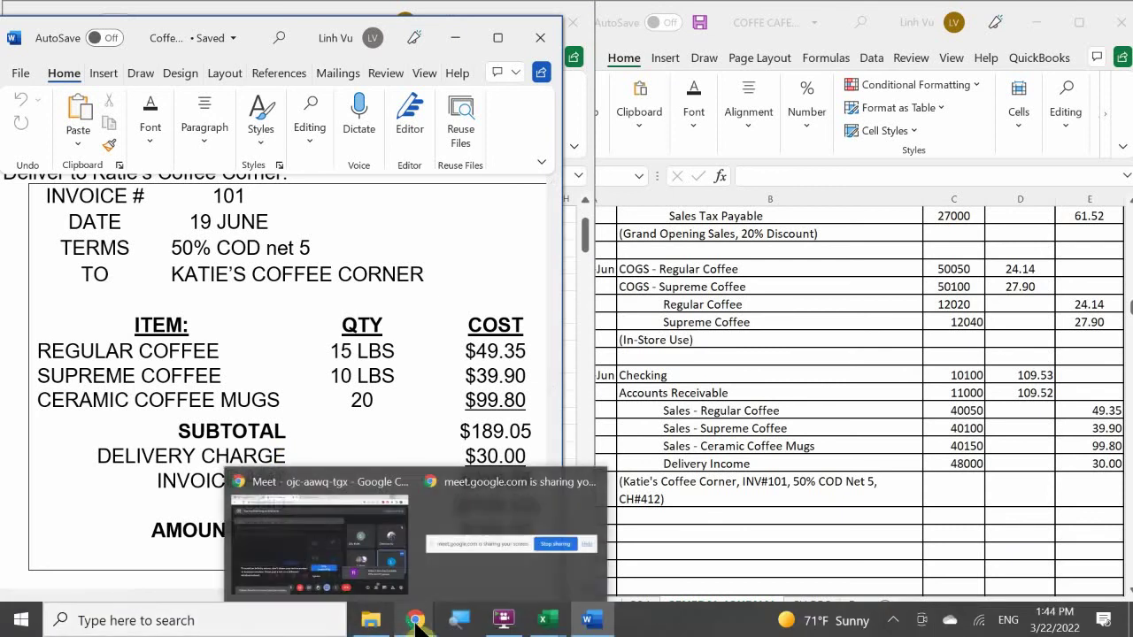
mouse_move(564, 624)
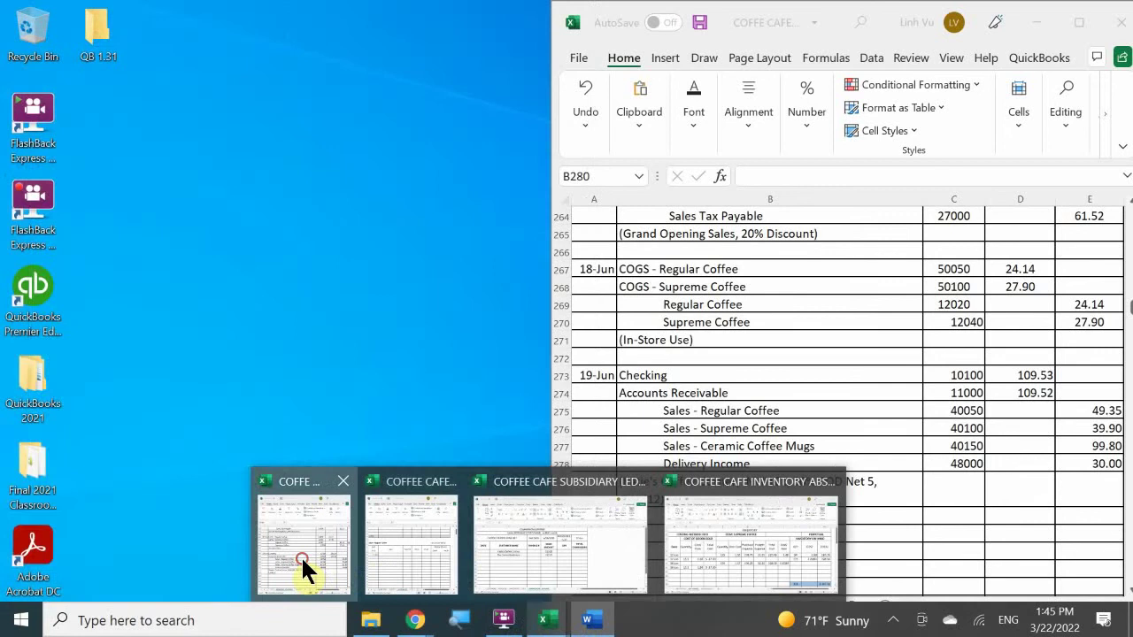
click(301, 556)
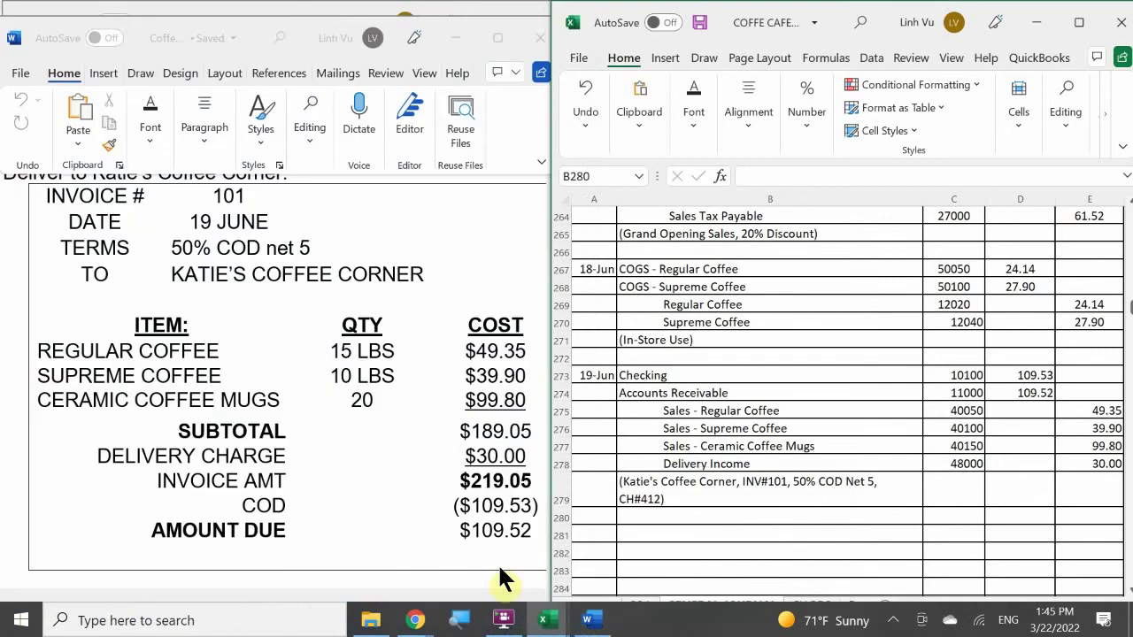
mouse_move(547, 622)
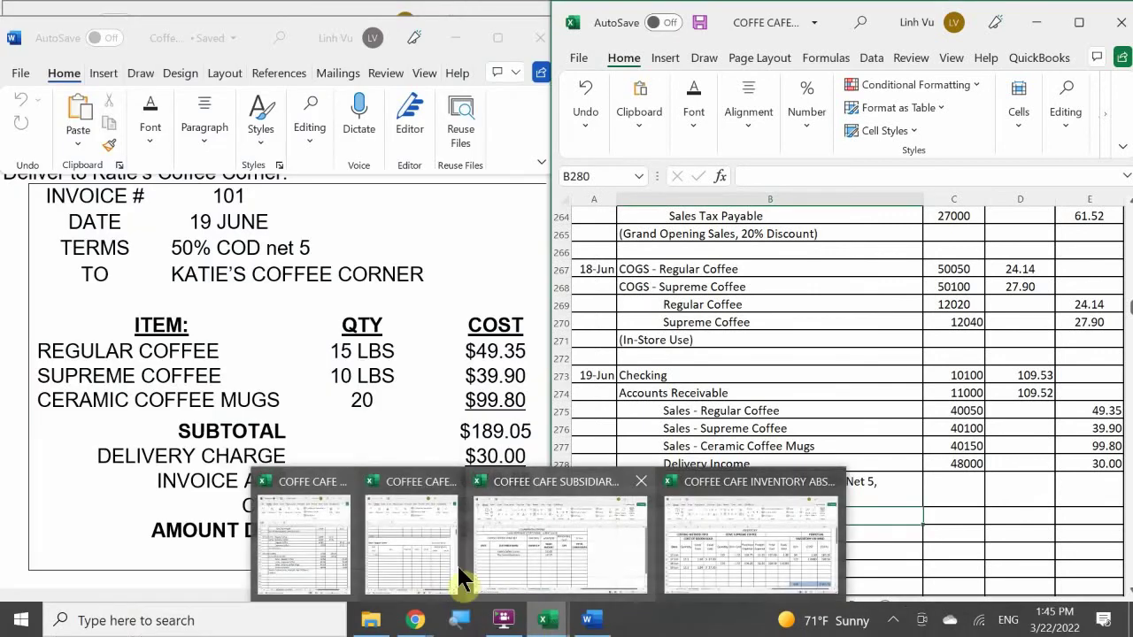
click(419, 552)
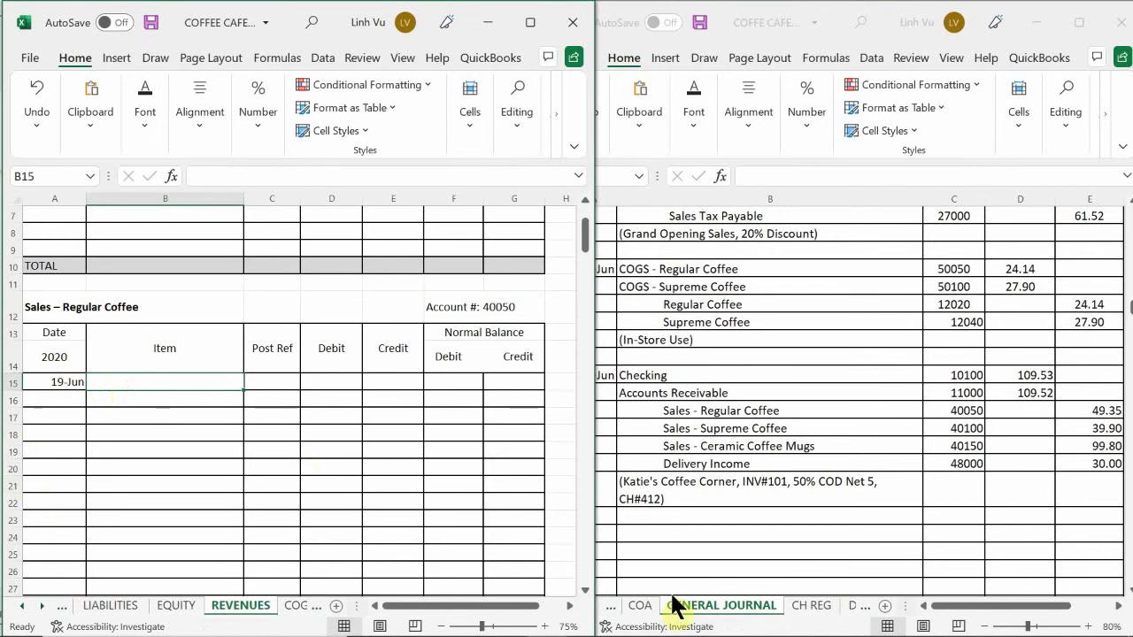
- Enter the item 15 LBS INV#101 in B15 and the post reference GJ7 in C15 of Sales – Regular Coffee
text(15)
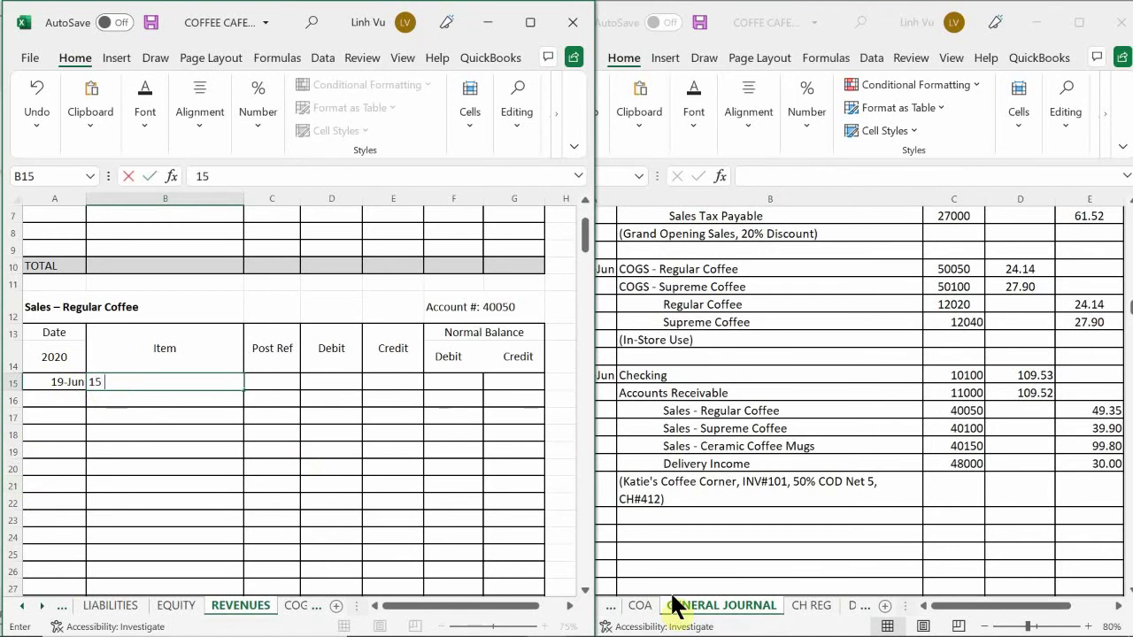
text( LBS INV#101)
key(Tab)
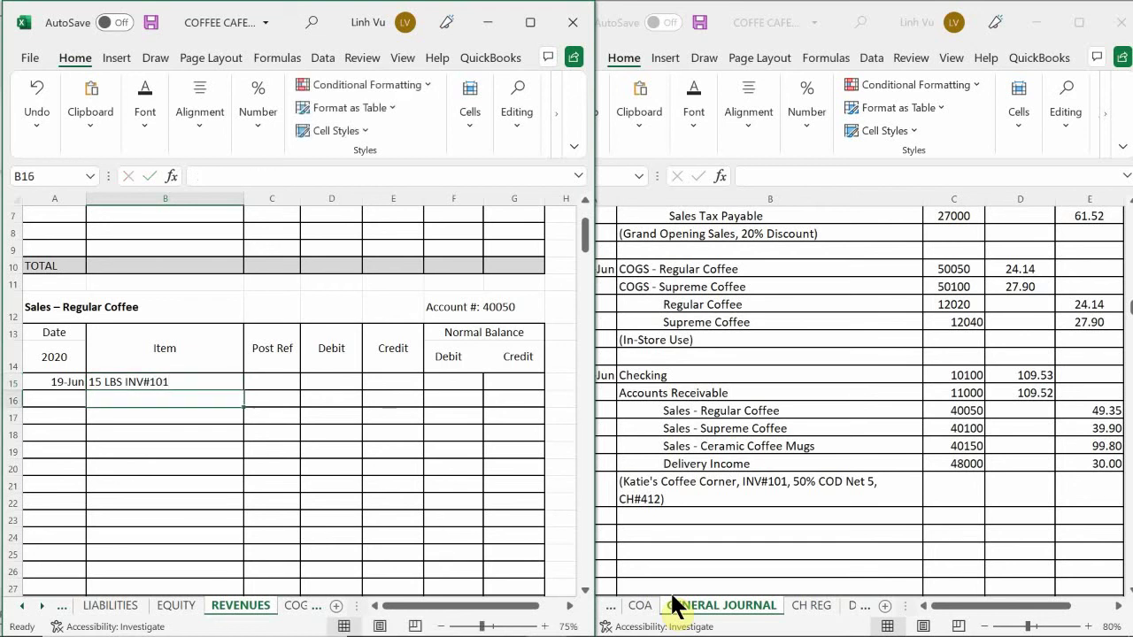
text(GJ7)
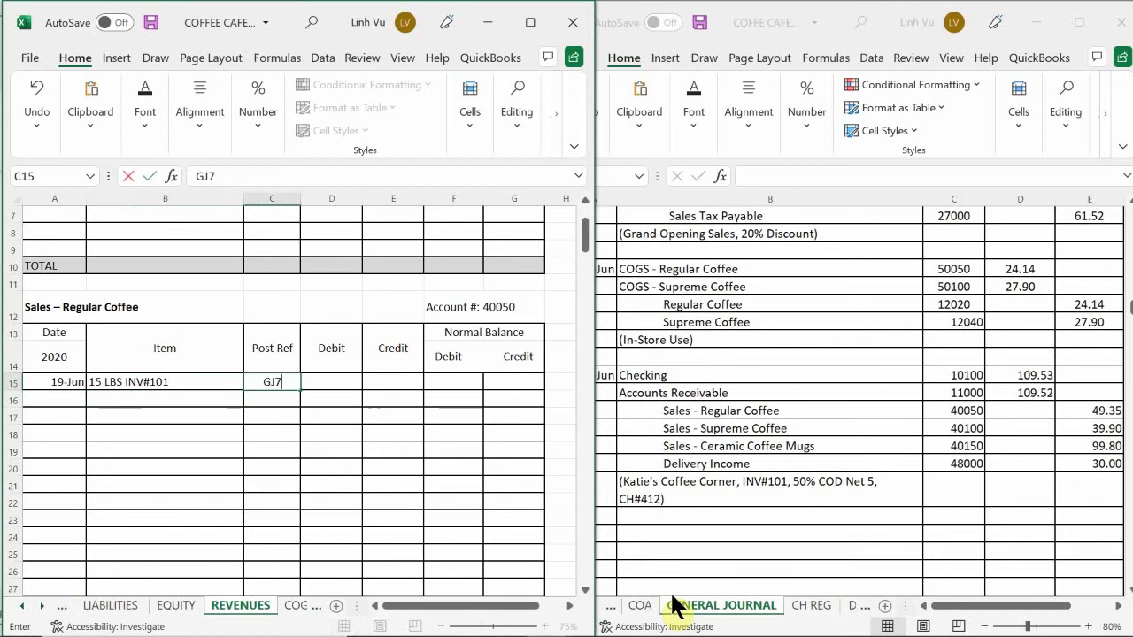
key(Tab)
key(Tab)
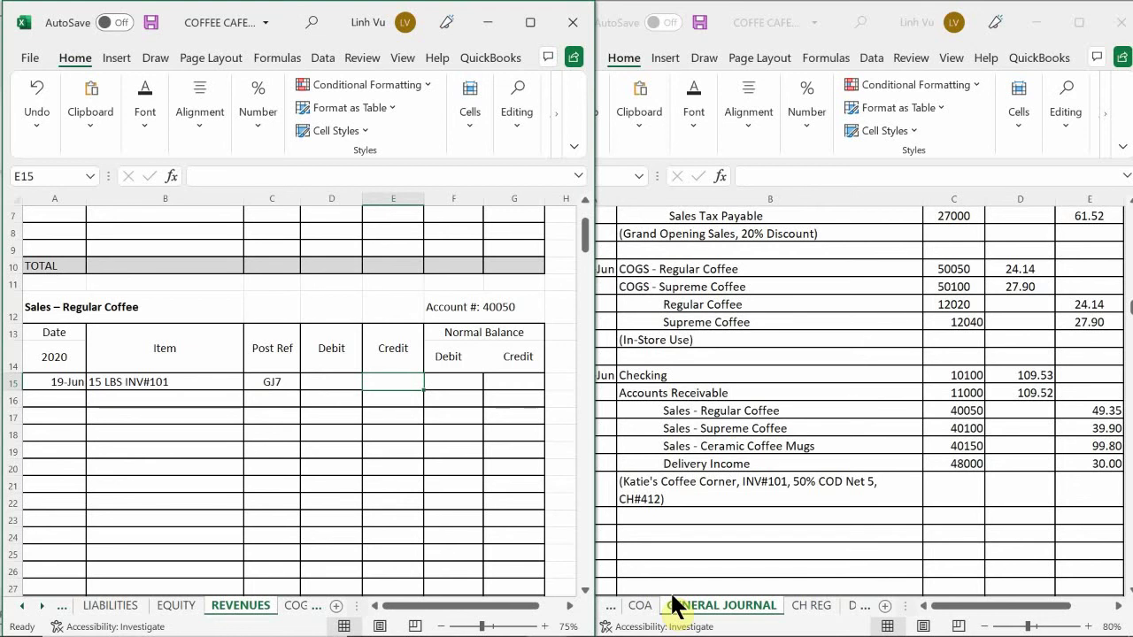
- Enter the credit 49.35 in E15 and set the credit balance in G15 with the formula =E15
text(49.35)
key(Return)
key(Right)
key(Right)
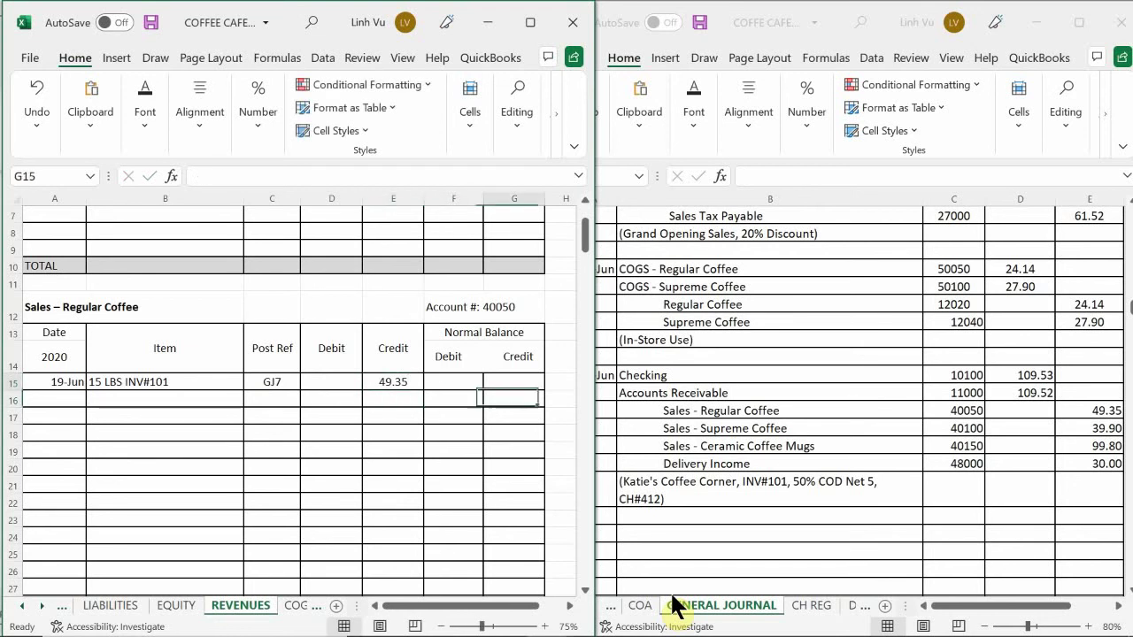
text(=)
key(Left)
key(Left)
key(Return)
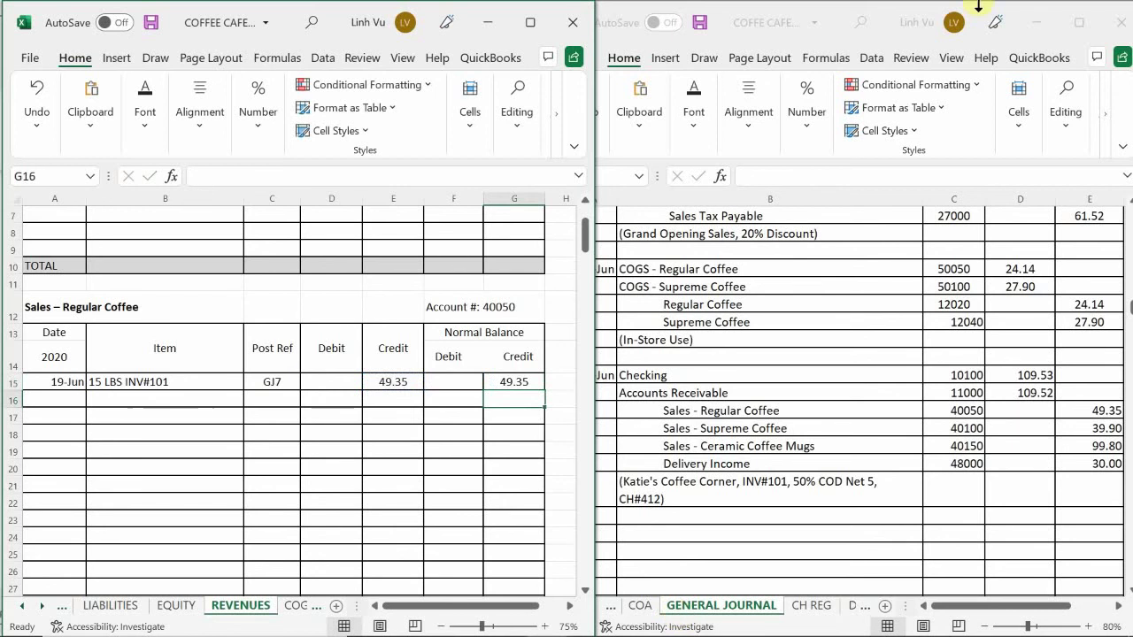
- Enter the date 6/19 in A34, the first row of the Sales – Supreme Coffee account
scroll(152, 407, down, 6)
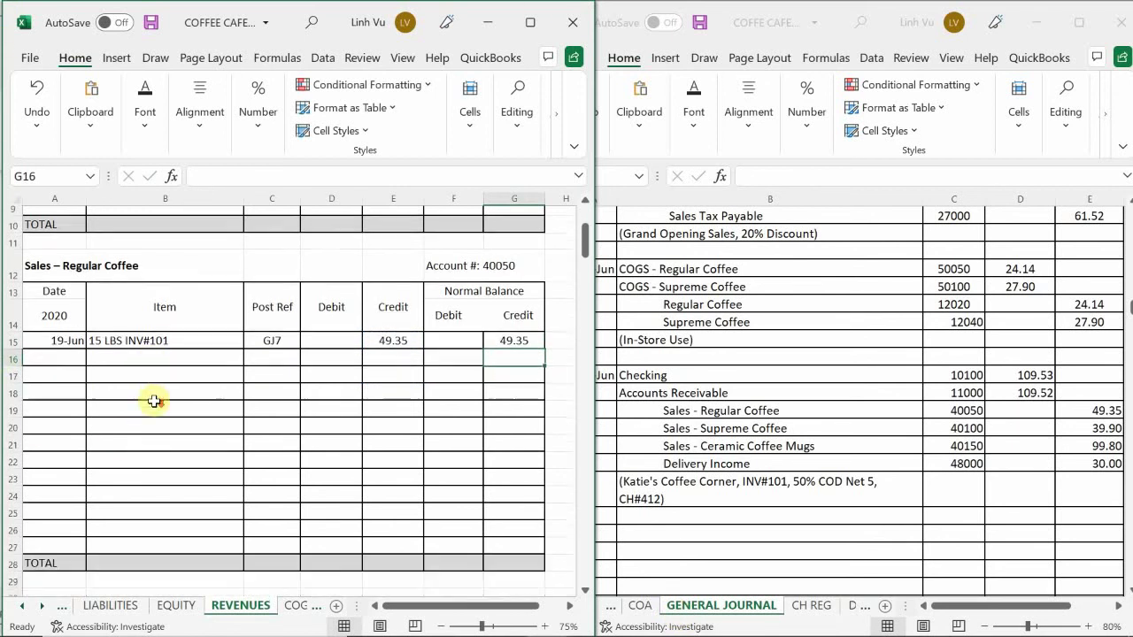
scroll(152, 416, down, 1)
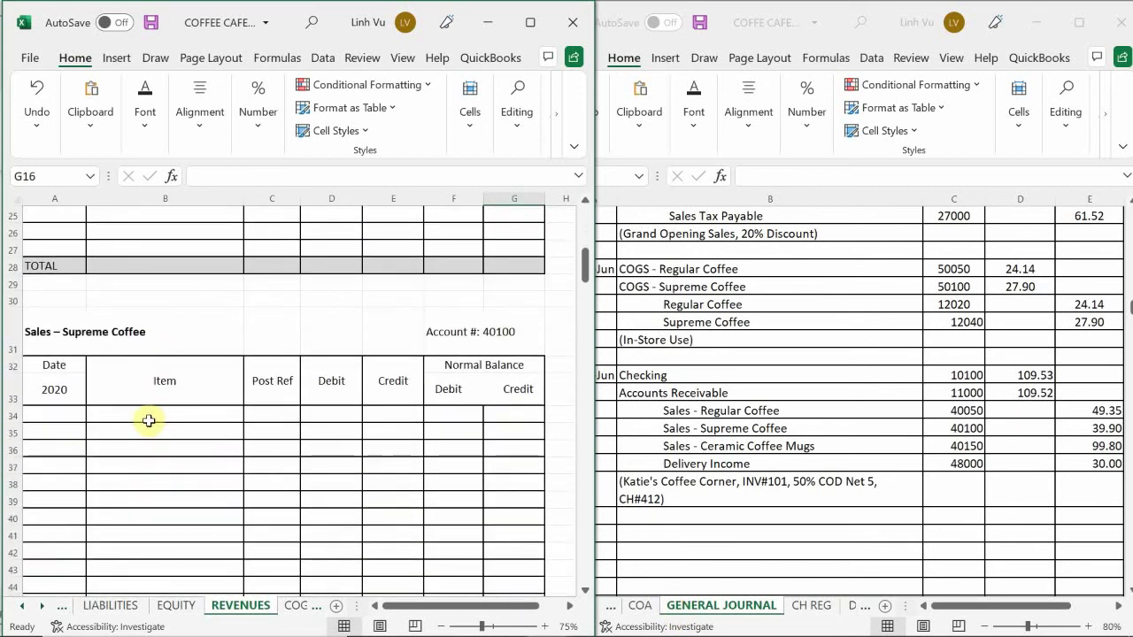
click(69, 416)
text(6/)
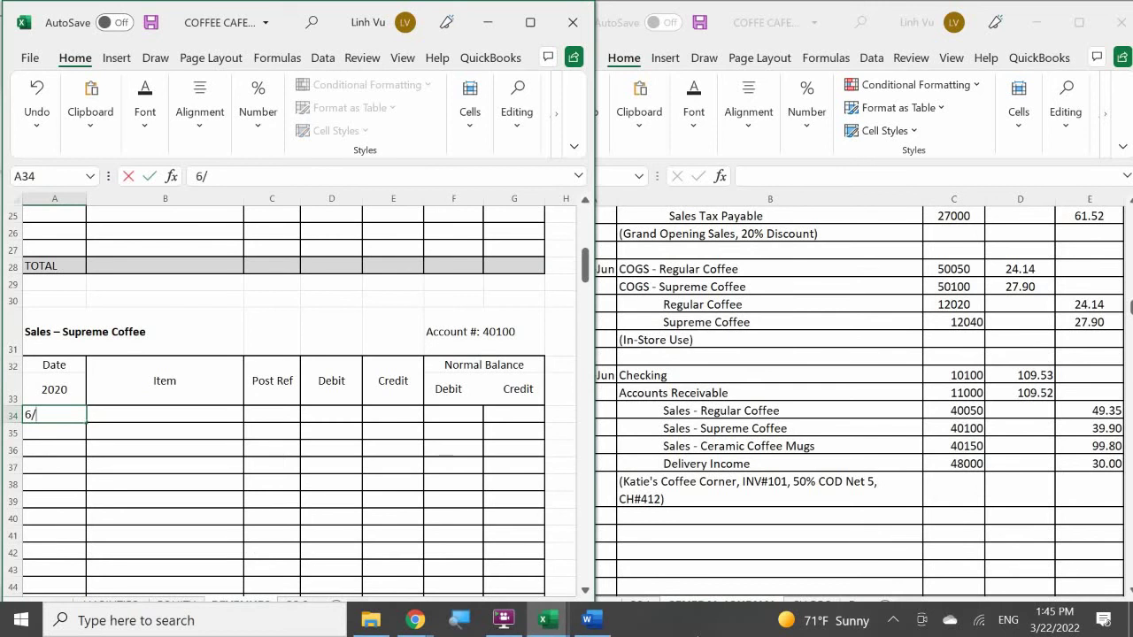
text(19)
key(Return)
key(Right)
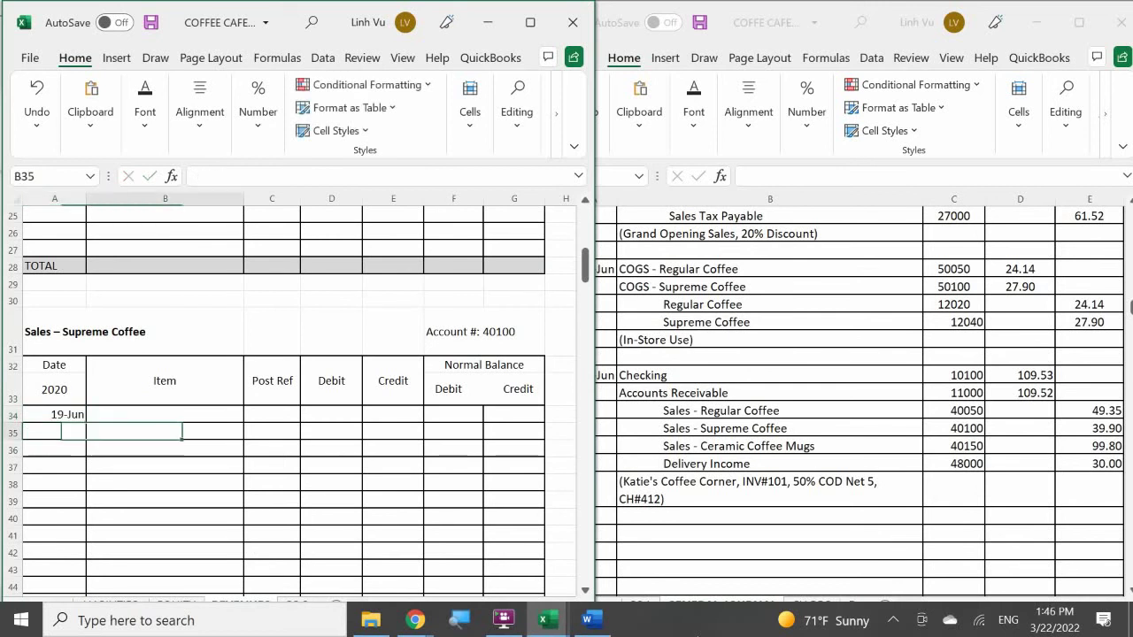
key(Up)
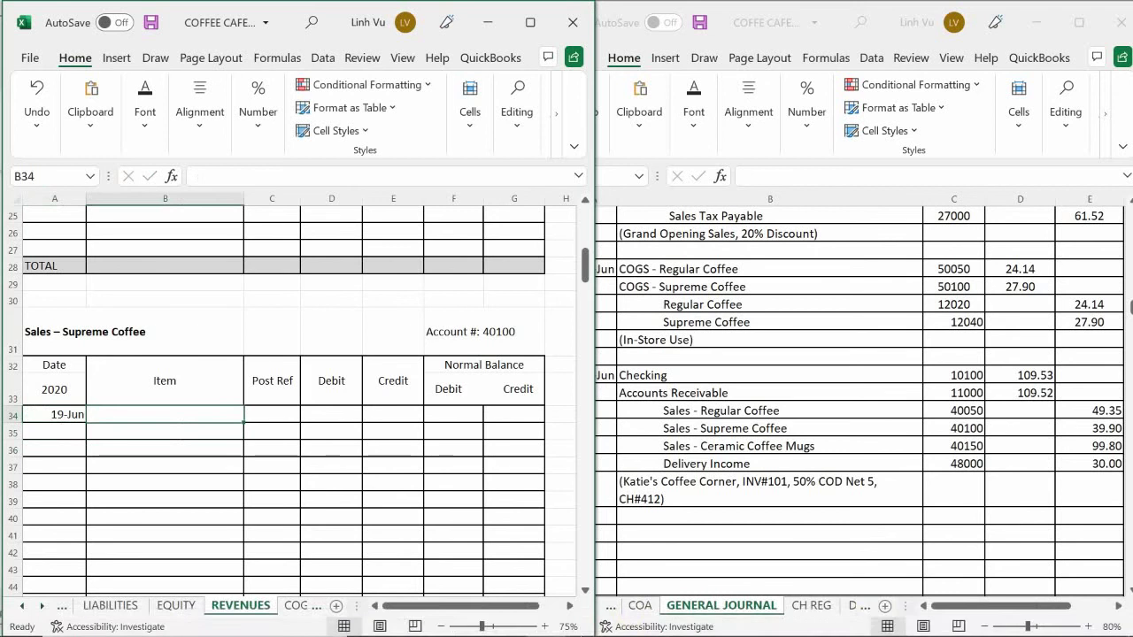
- Check the Supreme Coffee quantity on the Word invoice, then enter the item 10 LBS INV#101 in B34 and the post reference GJ7 in C34
mouse_move(590, 624)
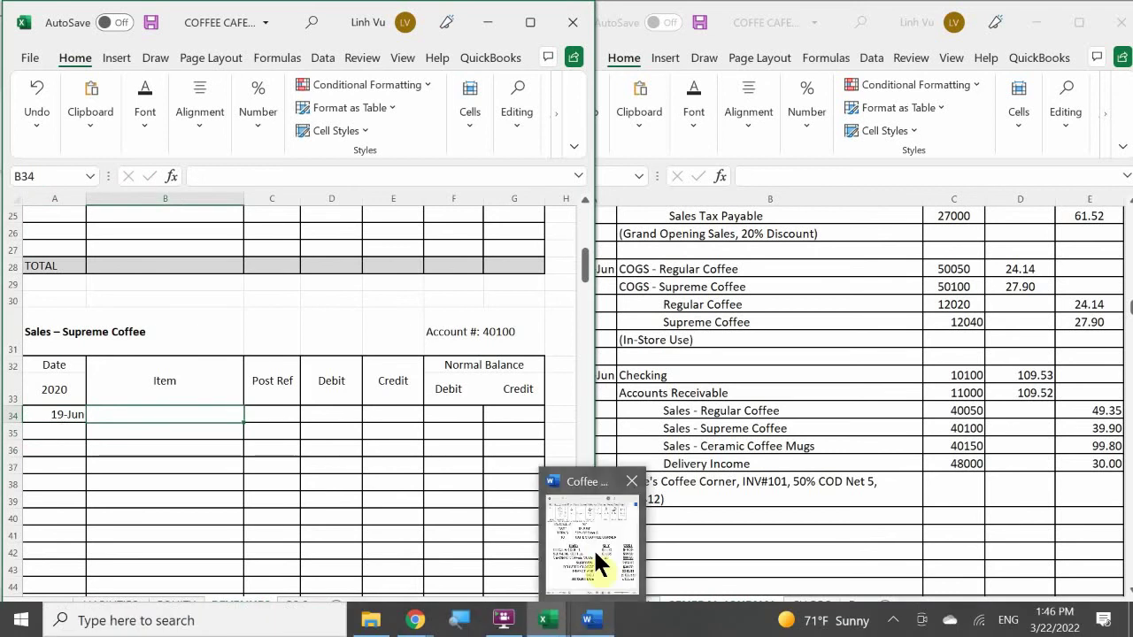
mouse_move(593, 548)
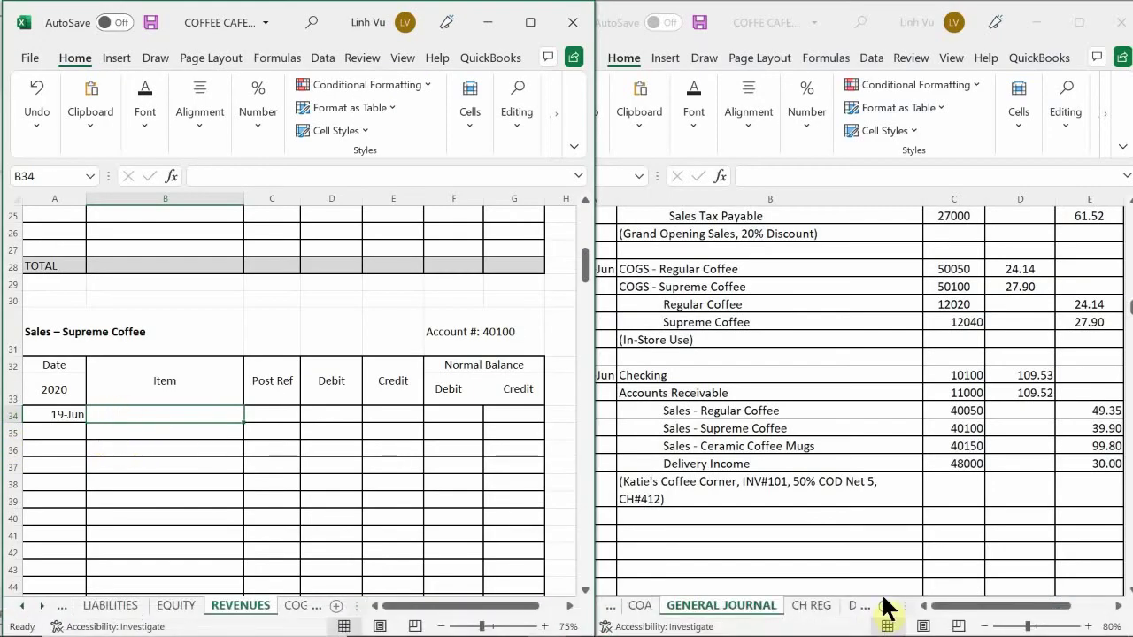
text(10 LB)
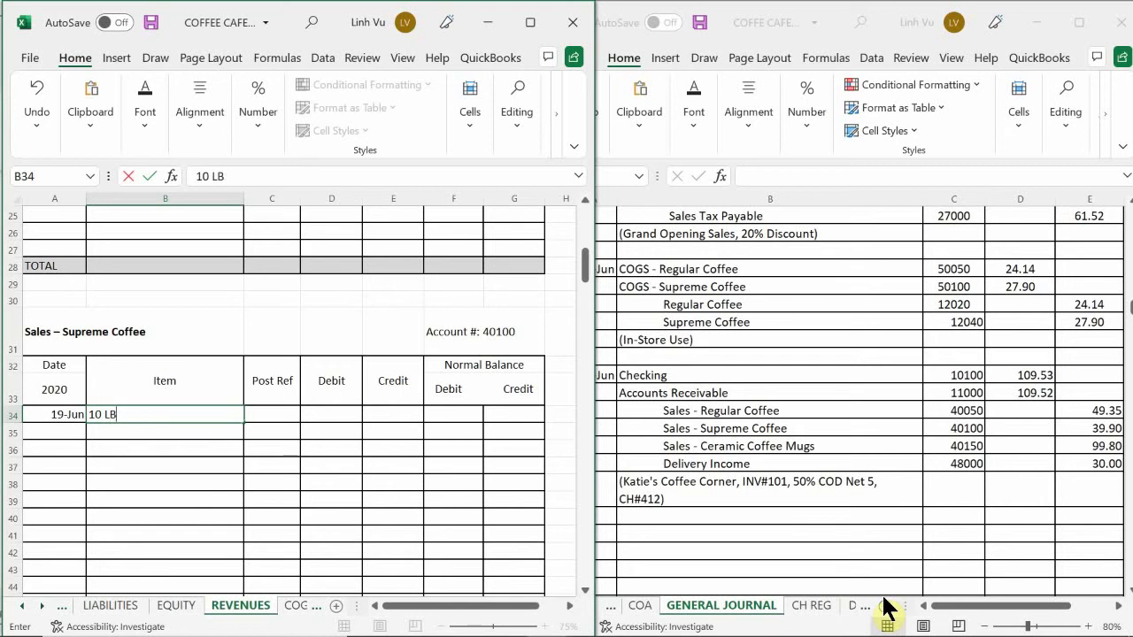
text(S INV#101)
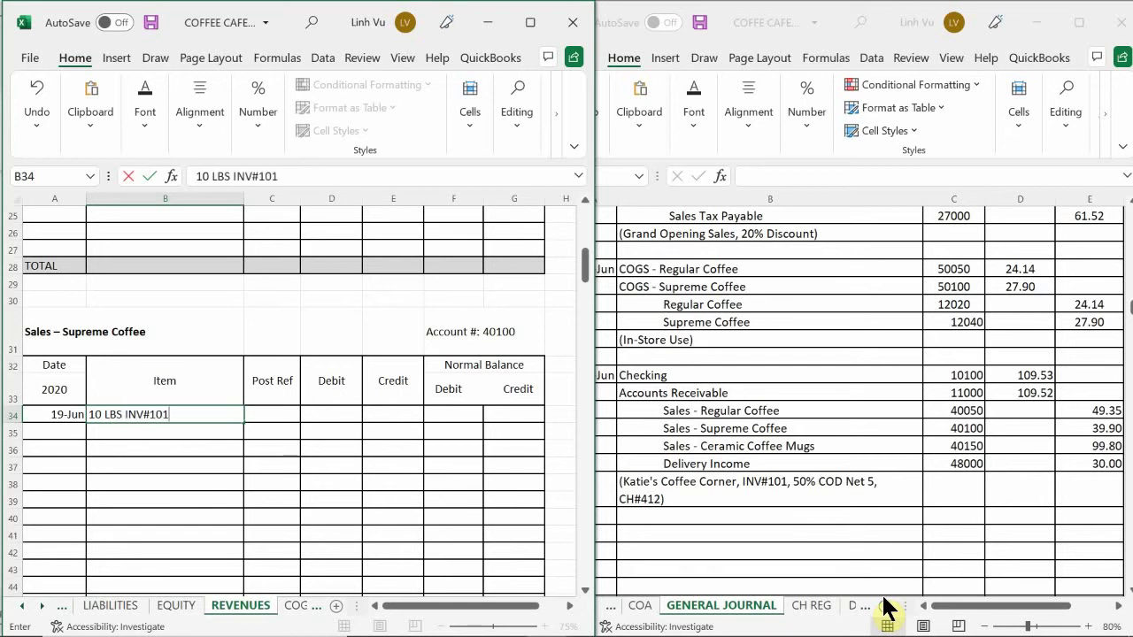
key(Return)
key(Up)
key(Right)
text(GJ7)
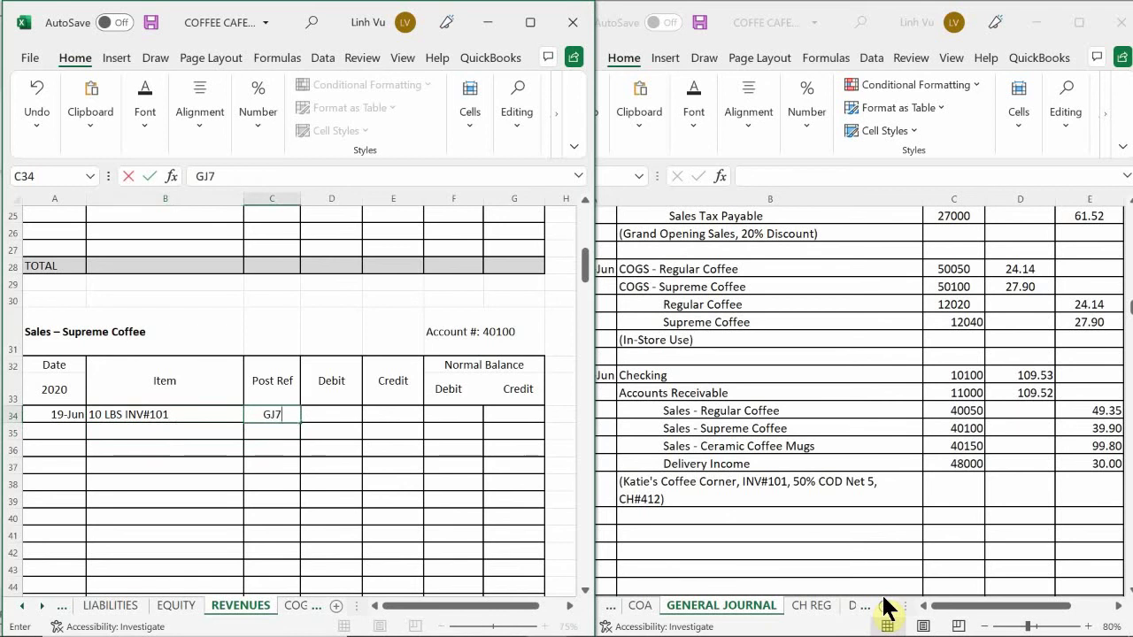
key(Tab)
- Enter the credit 39.90 in E34 of Sales – Supreme Coffee and set the credit balance in G34 with the formula =E34
key(Tab)
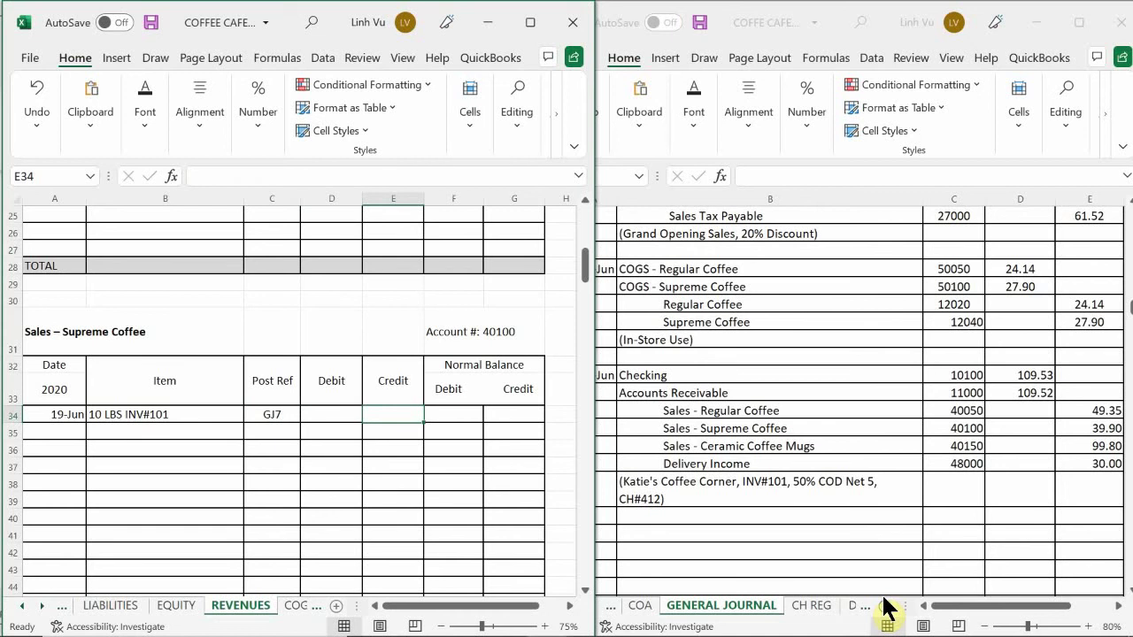
text(39.90)
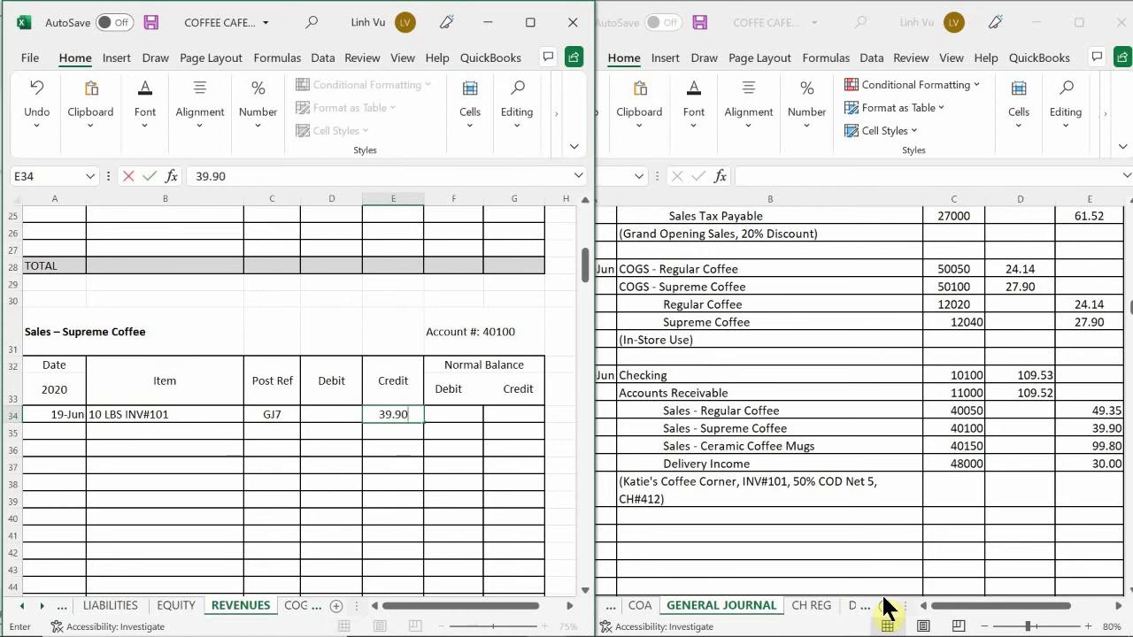
key(Return)
key(Right)
key(Right)
key(Up)
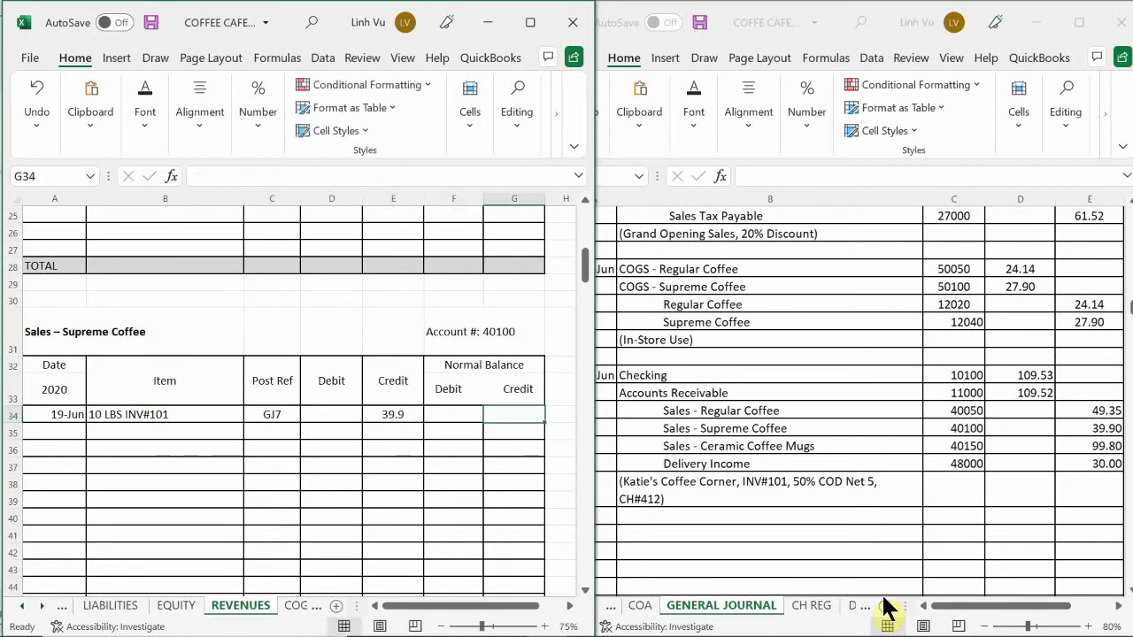
text(=)
key(Left)
key(Left)
key(Return)
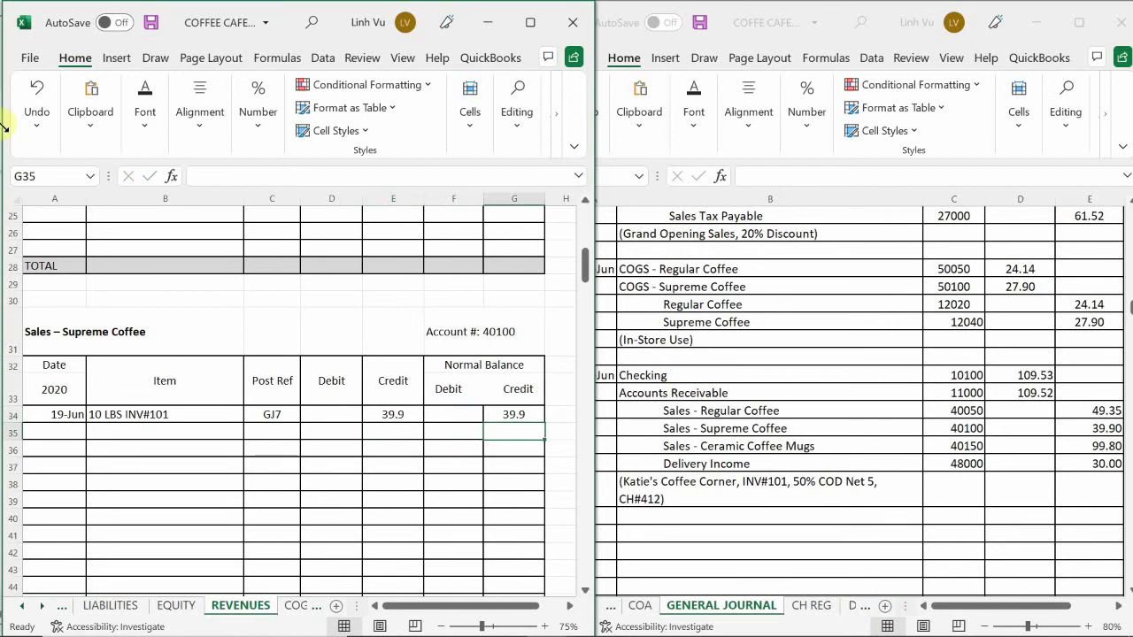
- Apply the comma number style to the Sales – Supreme Coffee amount columns, cells D34:G47
drag(326, 416, 523, 478)
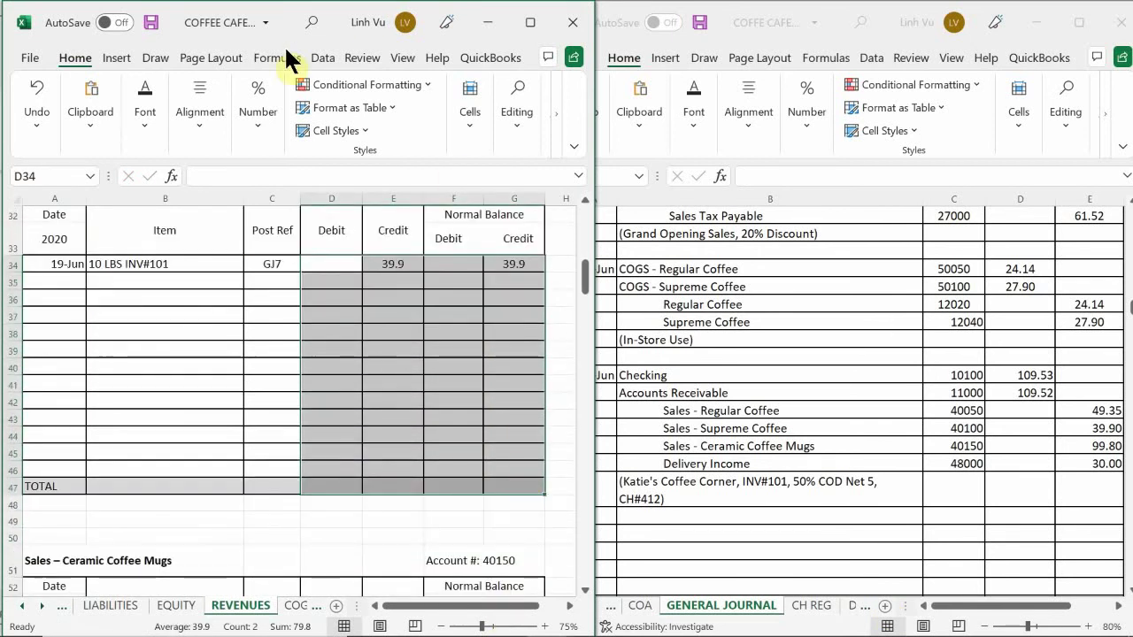
click(225, 145)
click(249, 142)
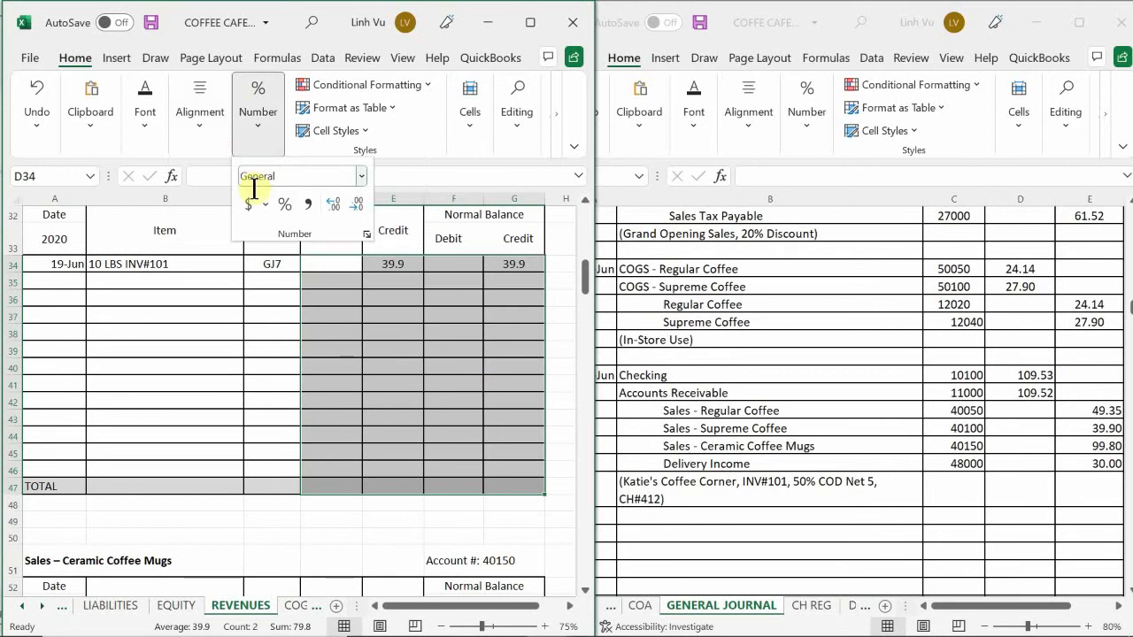
click(309, 209)
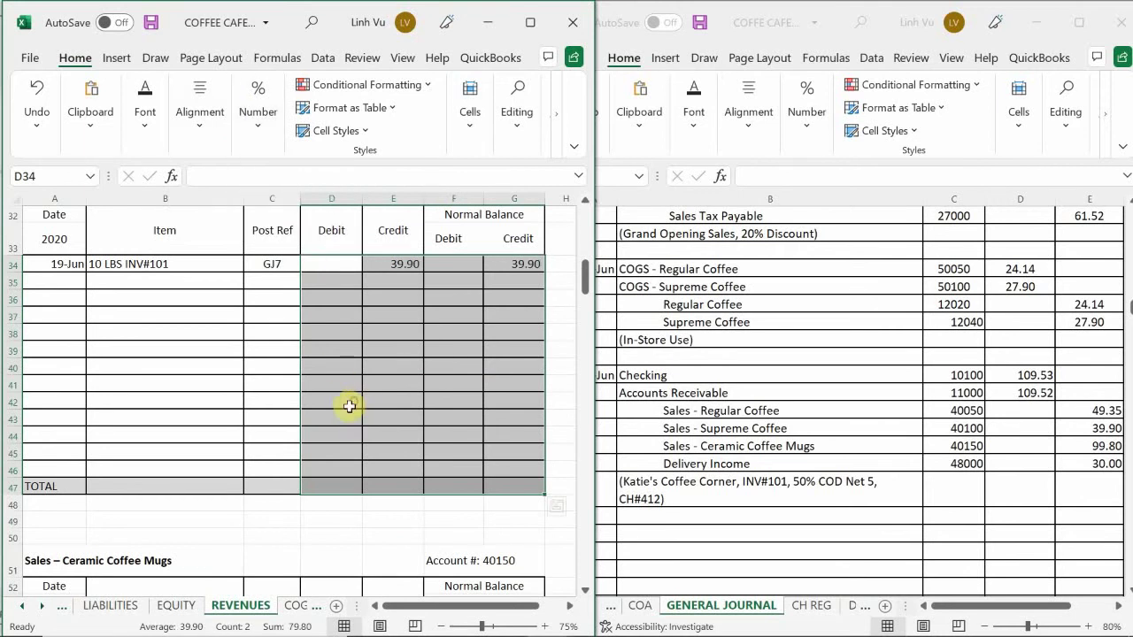
scroll(346, 407, up, 3)
click(278, 464)
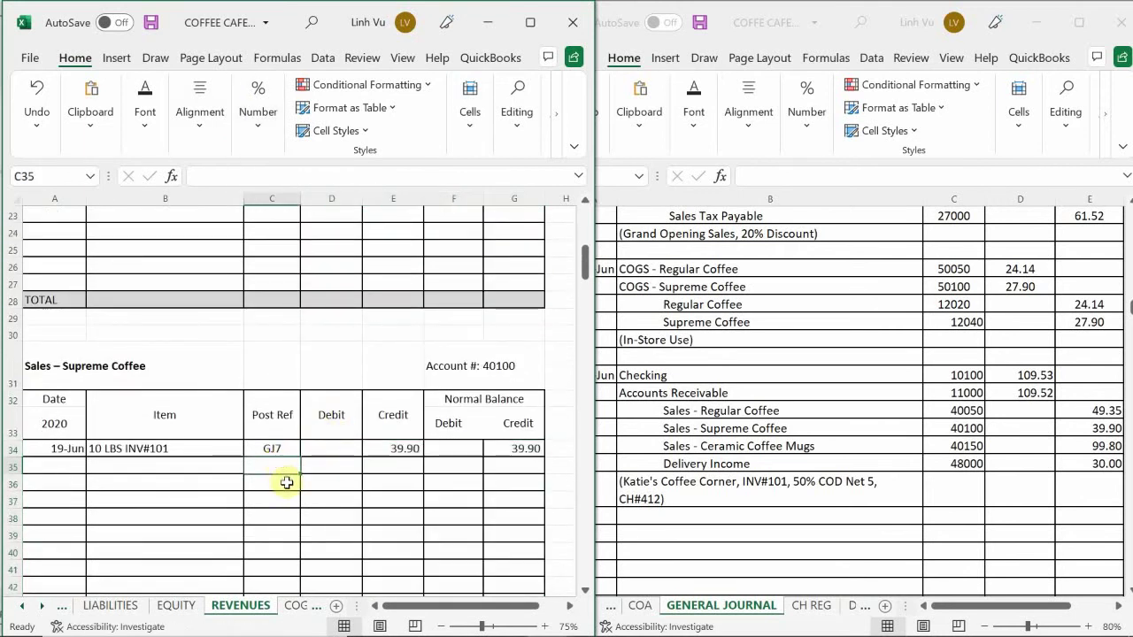
- Enter the date 6/19 in A55, the second row of the Sales – Ceramic Coffee Mugs account
scroll(242, 462, down, 7)
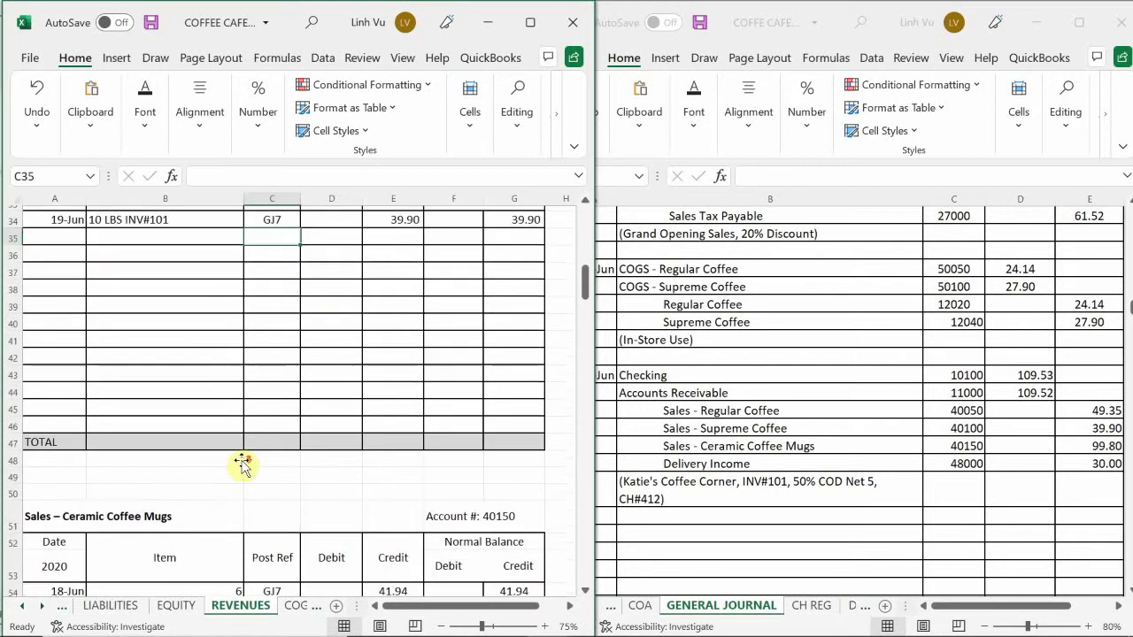
scroll(242, 458, down, 1)
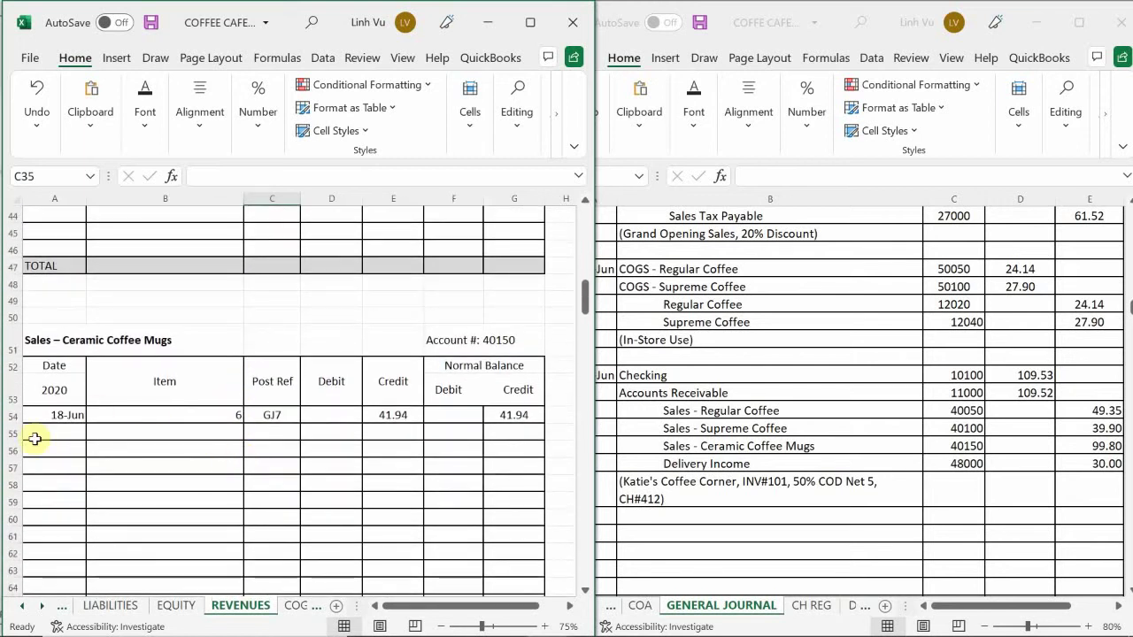
drag(53, 437, 55, 451)
key(Up)
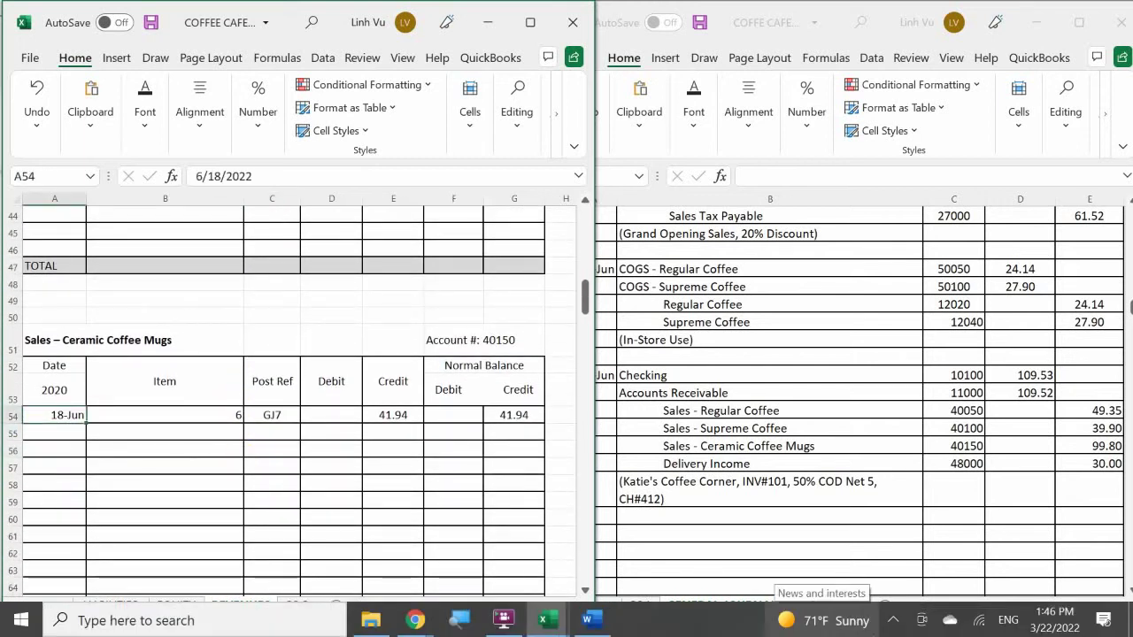
key(Down)
text(6/19)
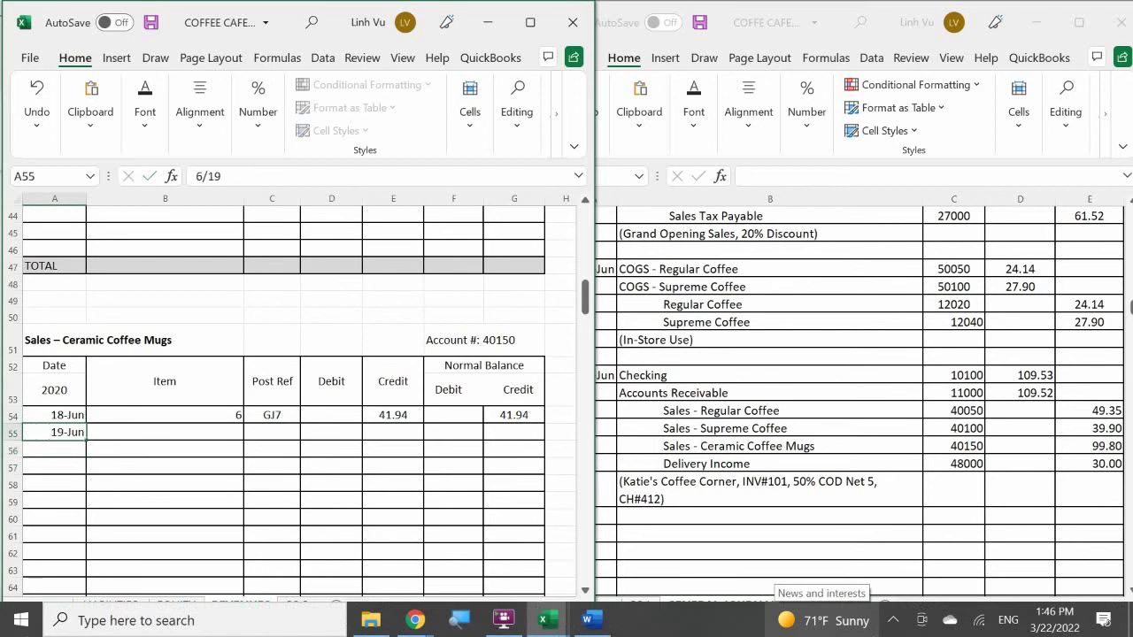
key(Tab)
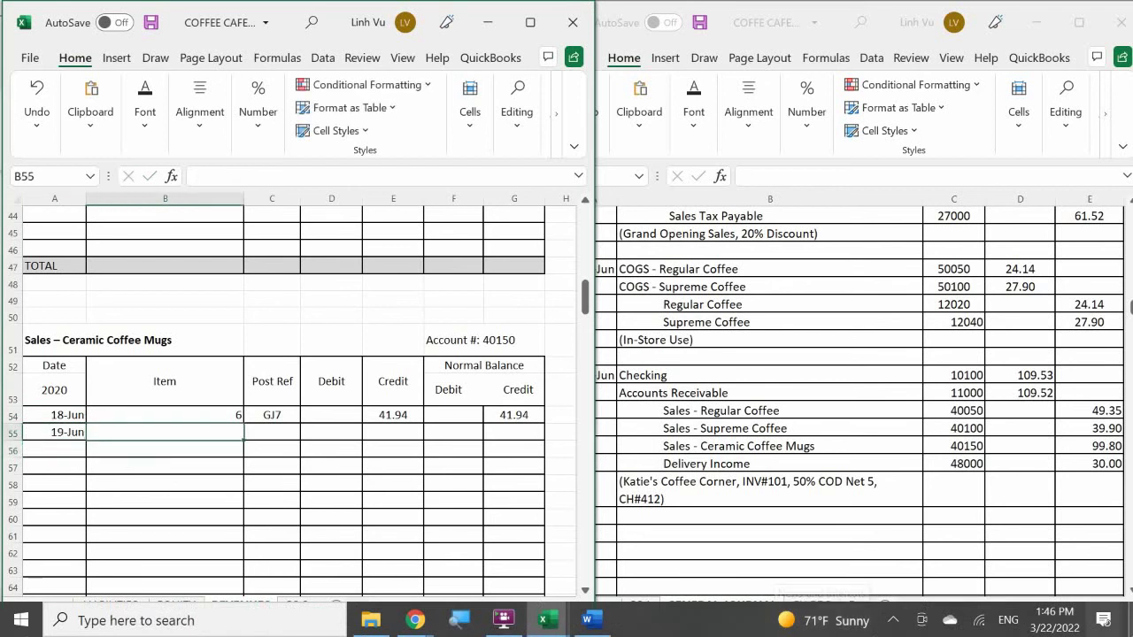
- Check the mug quantity on the Word invoice, then enter 20 as the item in B55 and the post reference formula =C54 in C55
click(588, 624)
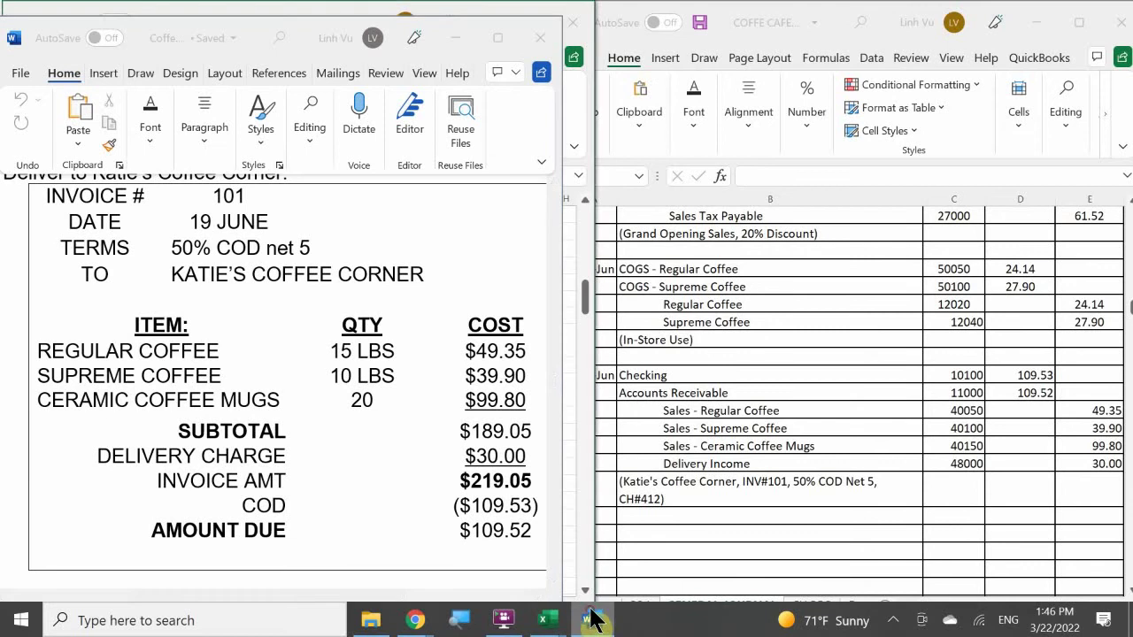
click(591, 622)
text(20)
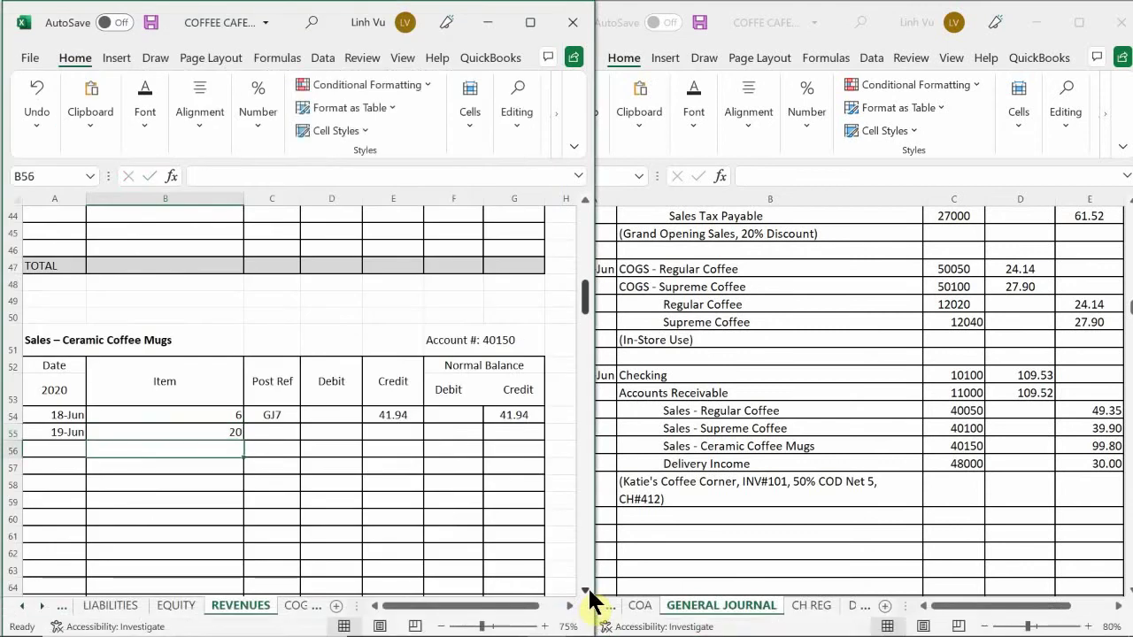
key(Tab)
text(=)
key(Up)
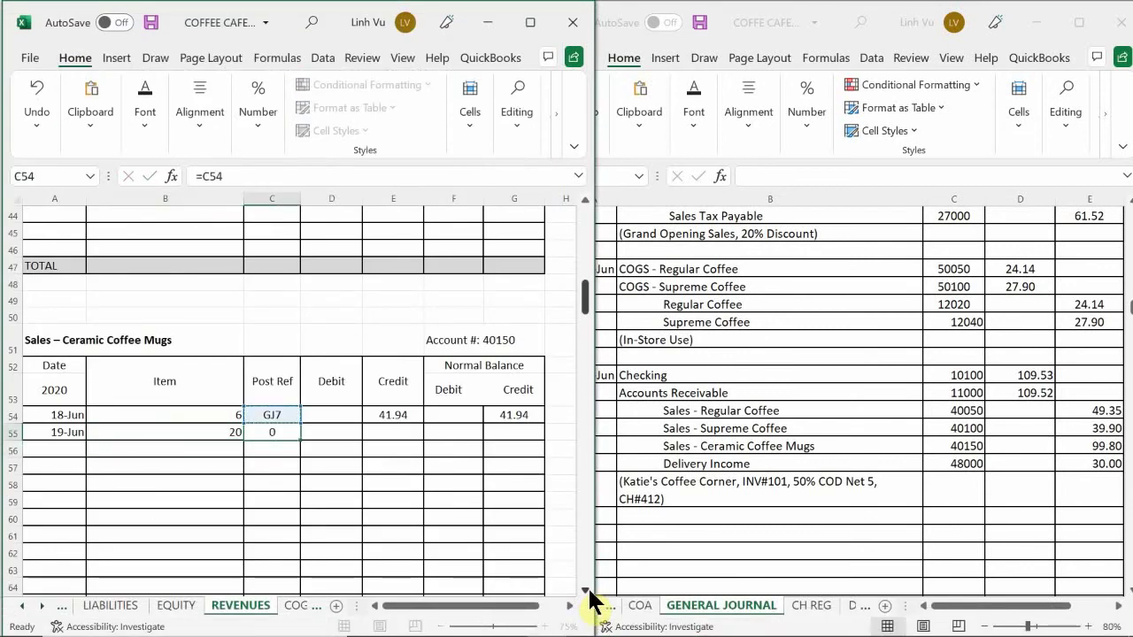
key(Tab)
- Enter the credit 99.80 in E55 of Sales – Ceramic Coffee Mugs
key(Tab)
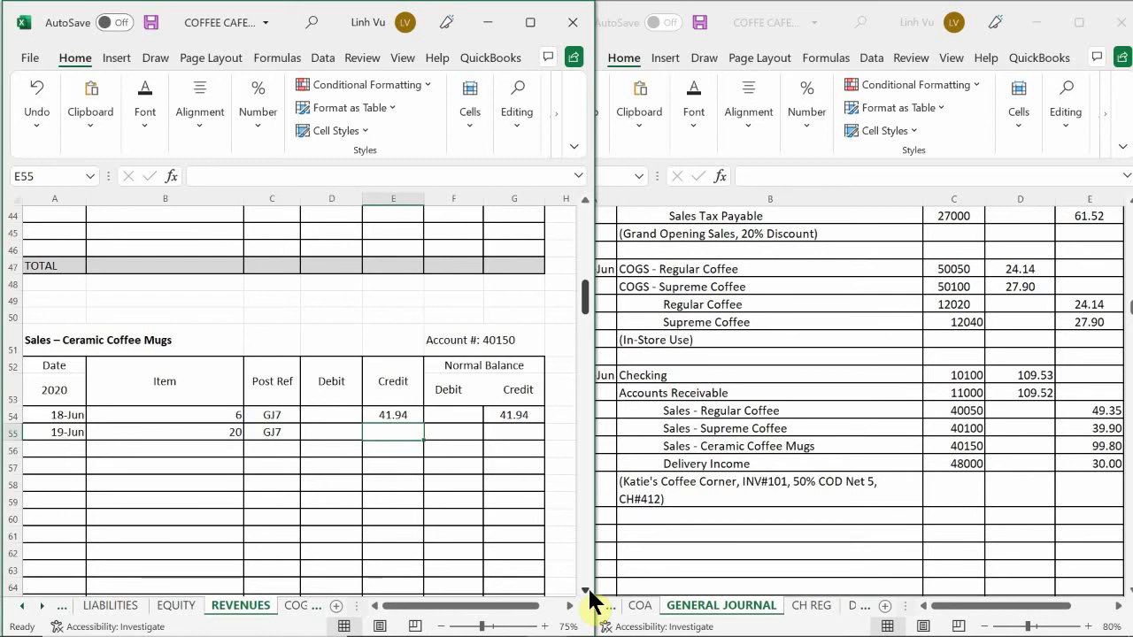
text(9)
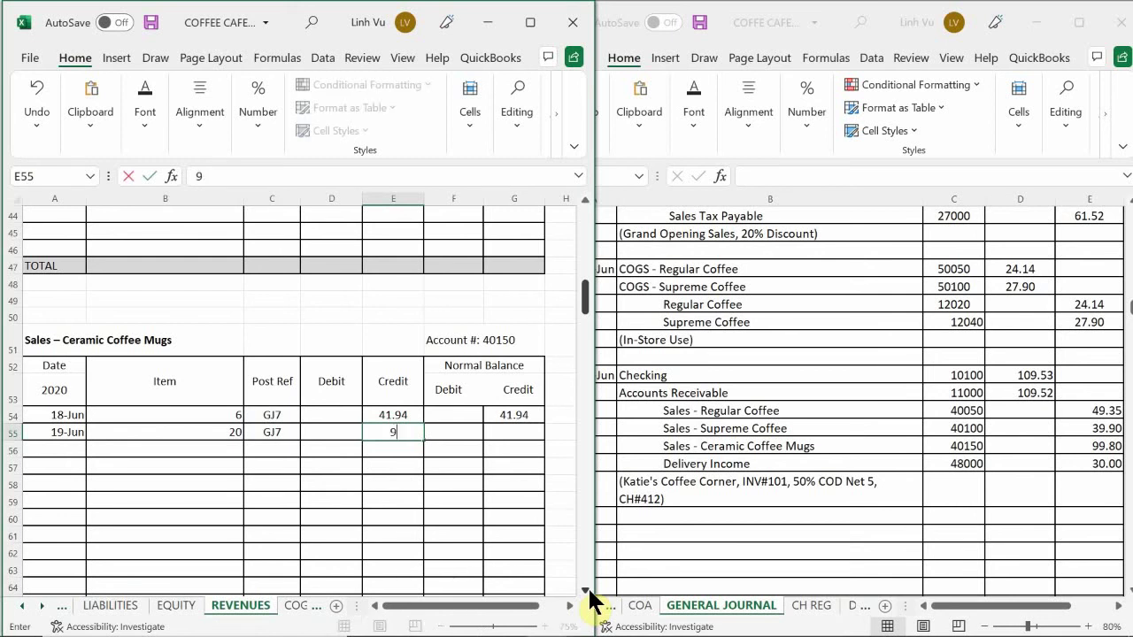
text(9.80)
key(Return)
key(Right)
key(Up)
key(Right)
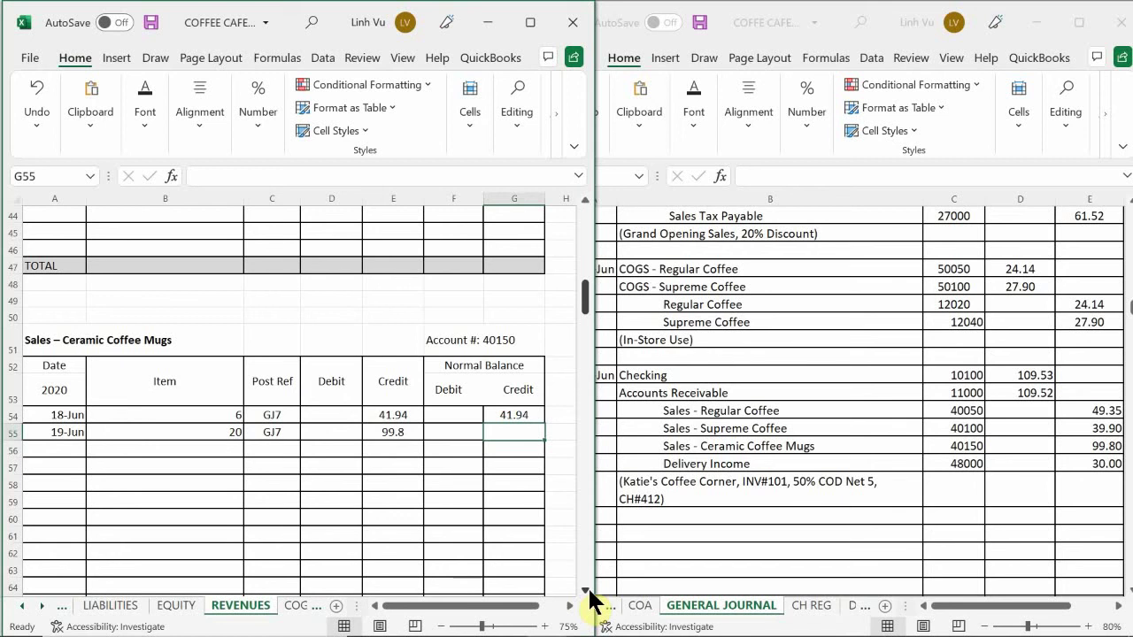
- Calculate the running credit balance in G55 of Sales – Ceramic Coffee Mugs with the formula =G54+E55-D55
text(=)
key(Up)
text(+)
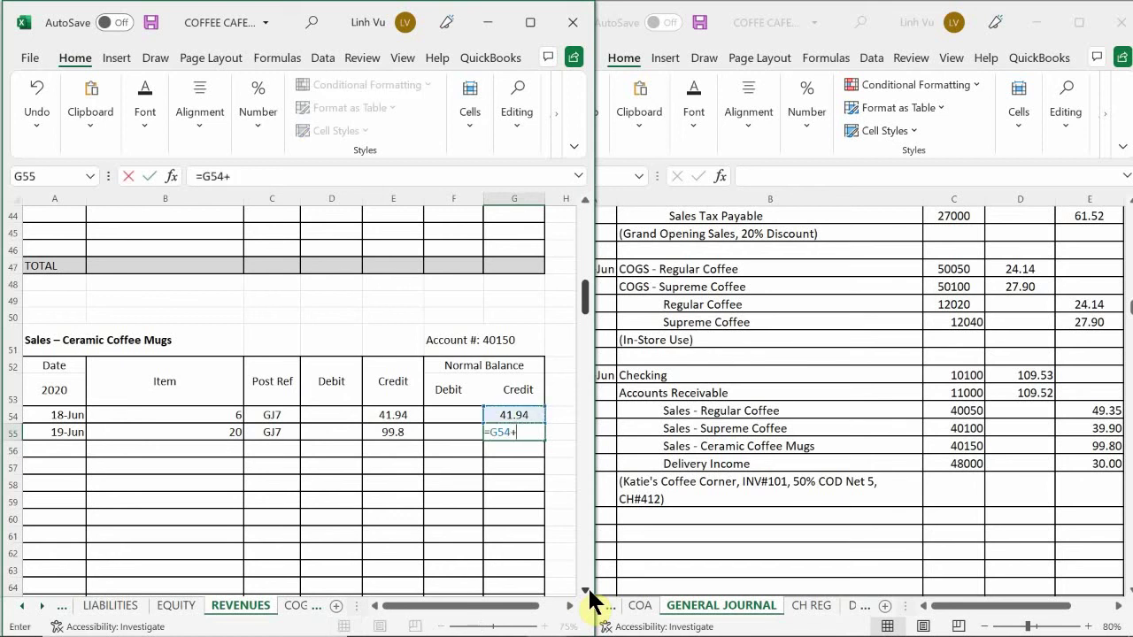
key(Left)
key(Left)
text(-)
key(Left)
key(Left)
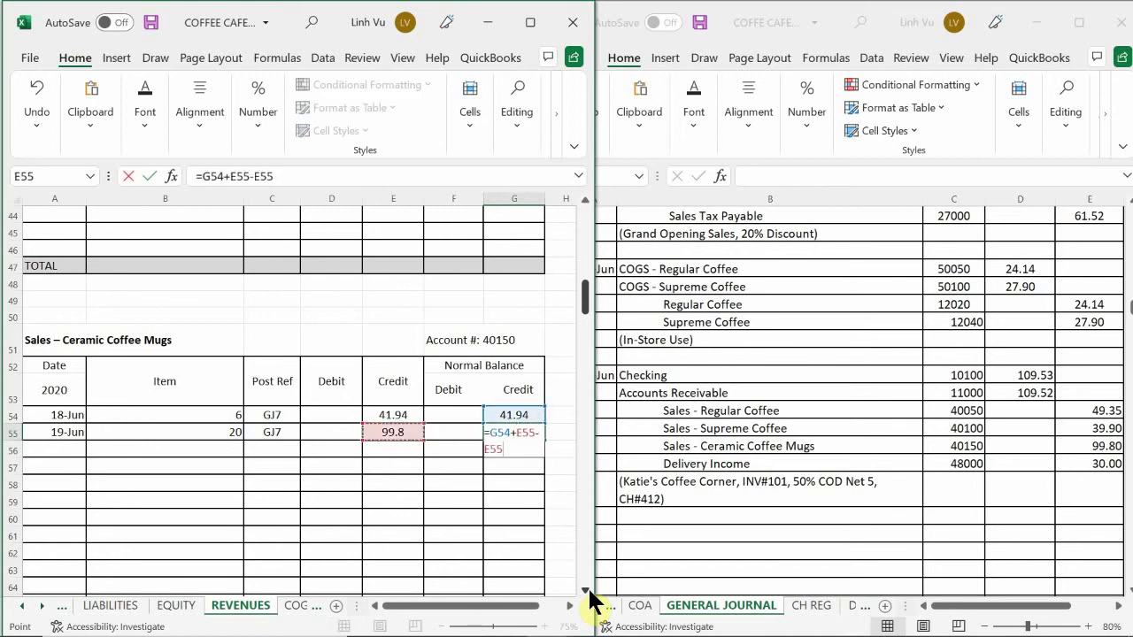
key(Left)
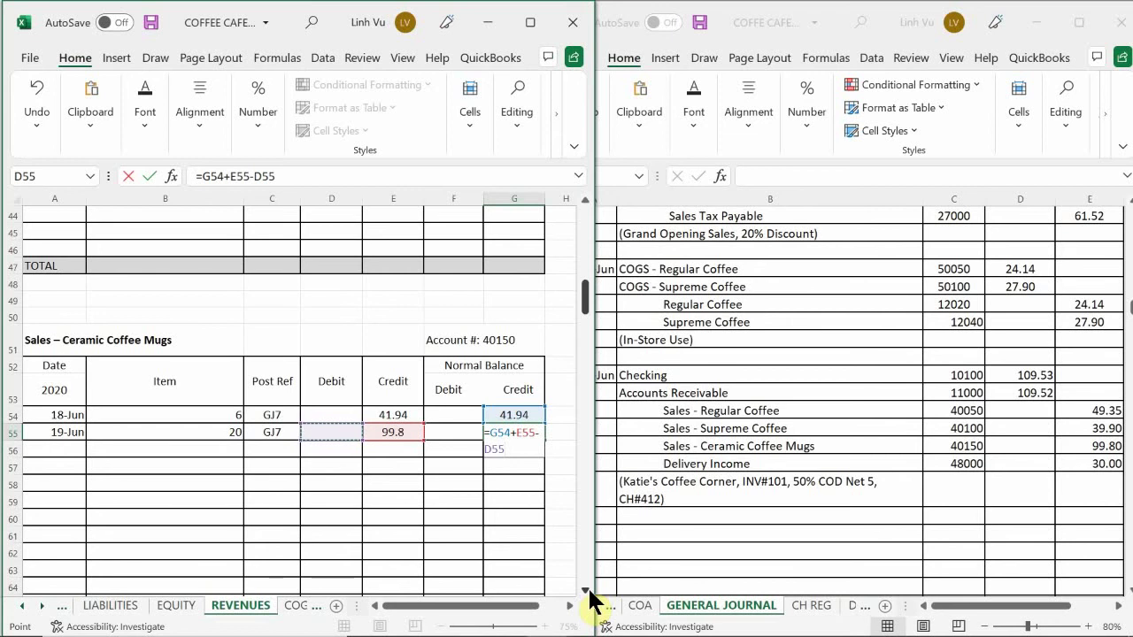
key(Return)
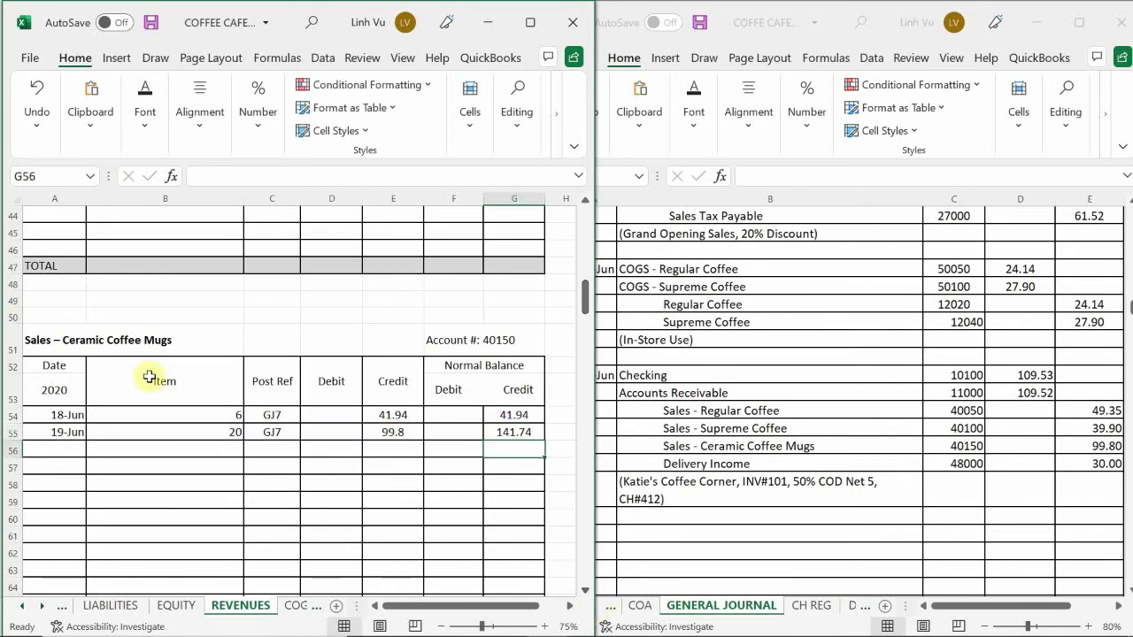
click(348, 496)
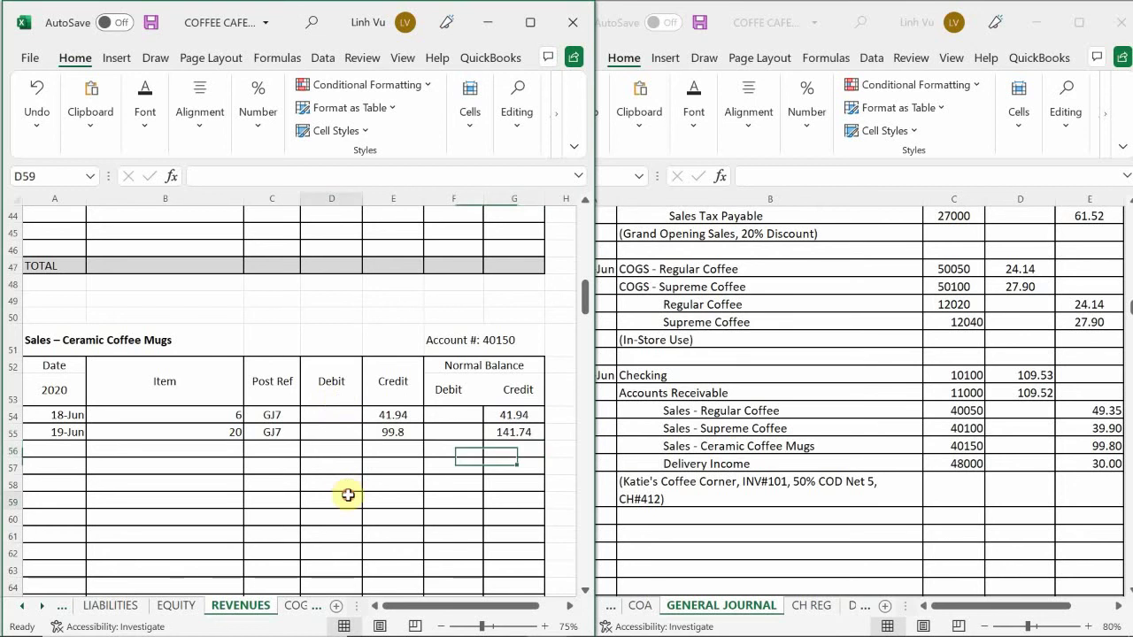
scroll(378, 500, down, 1)
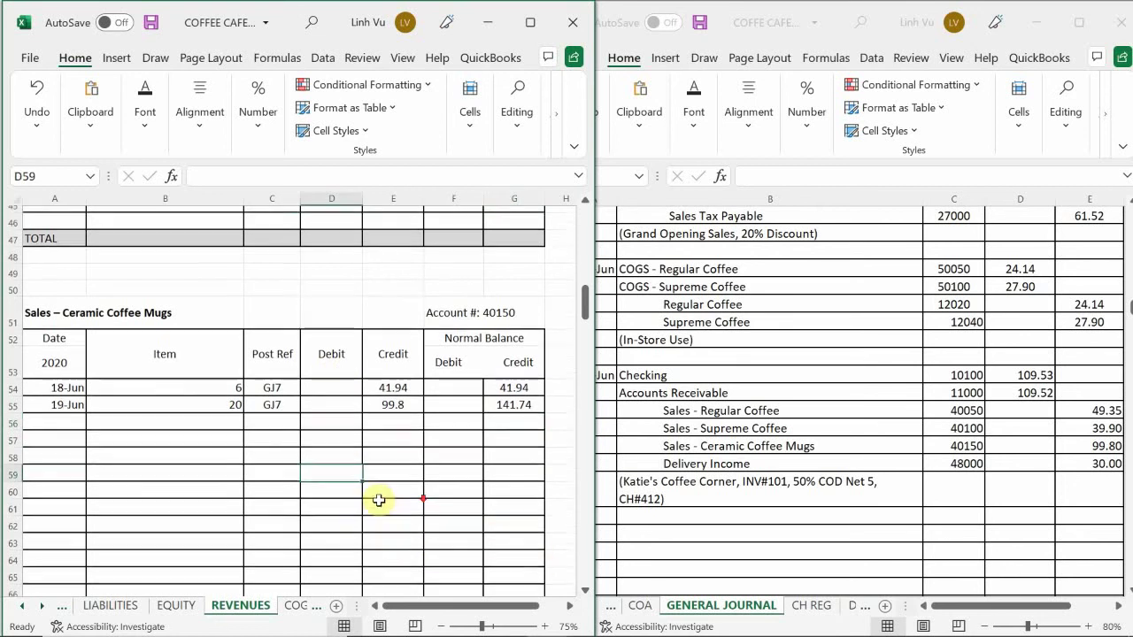
- Enter the date 6/19 in A201, the first row of the Delivery Income account
scroll(378, 501, down, 20)
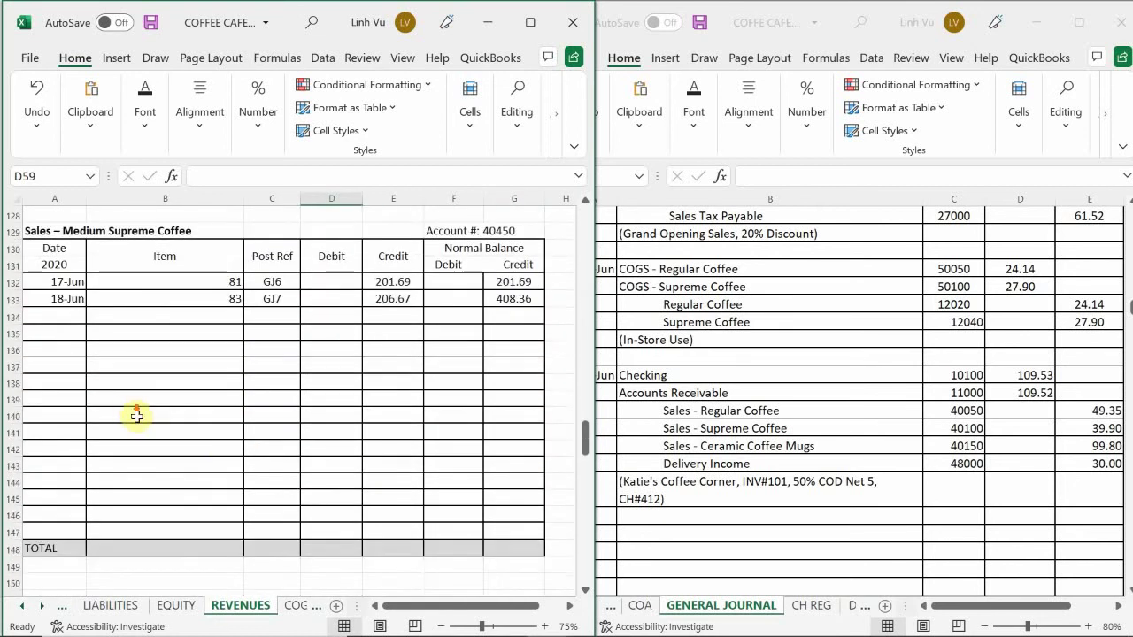
scroll(137, 416, down, 20)
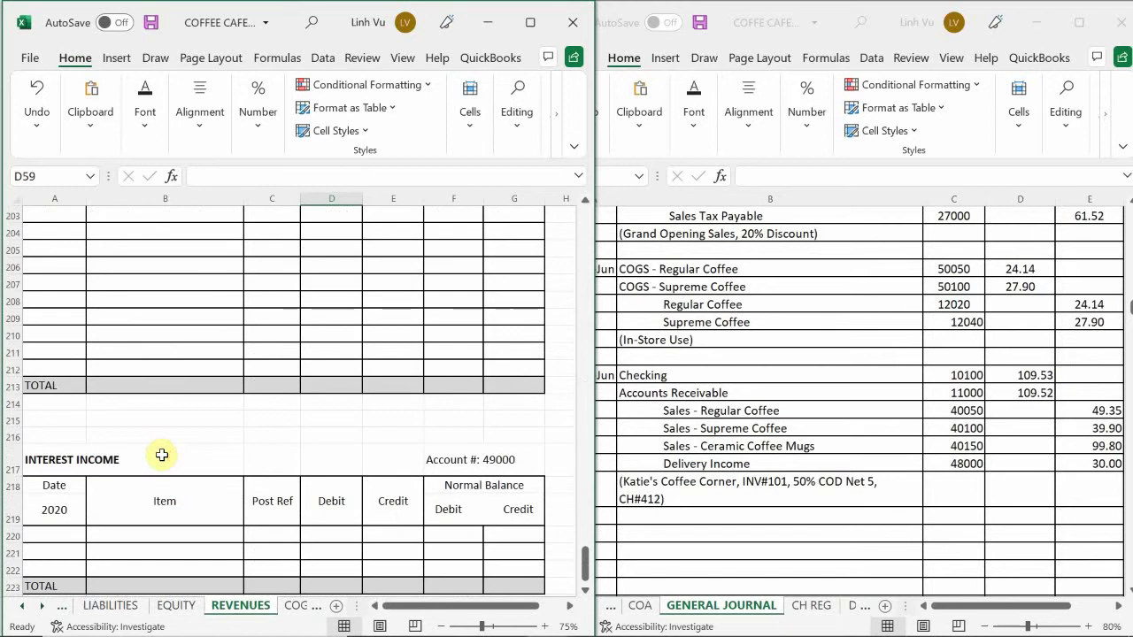
scroll(164, 453, down, 4)
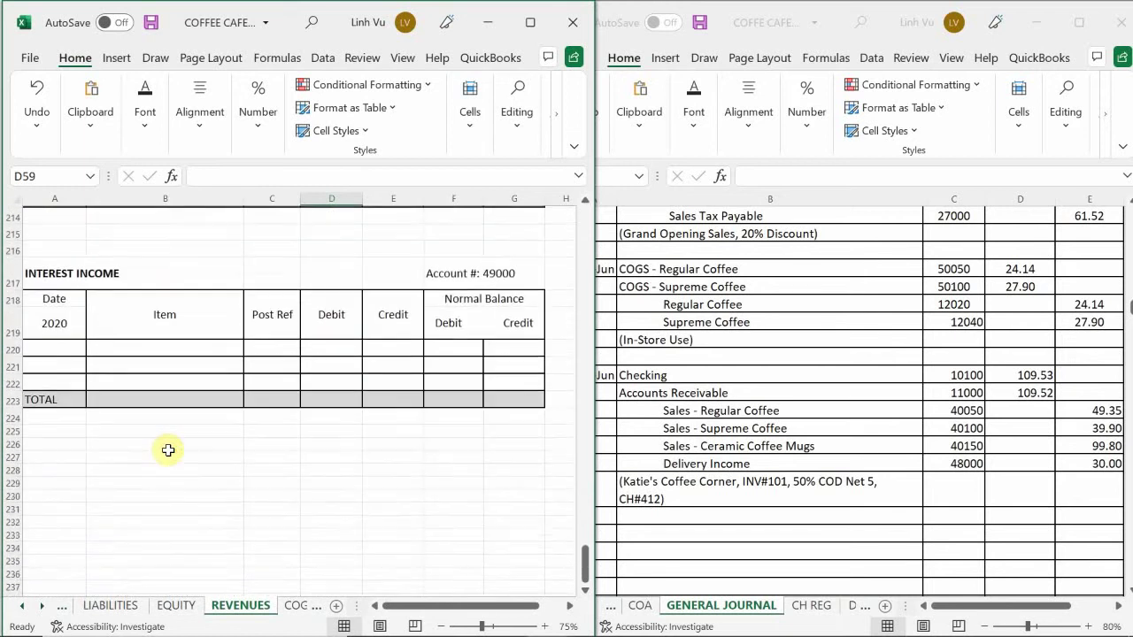
scroll(168, 451, up, 9)
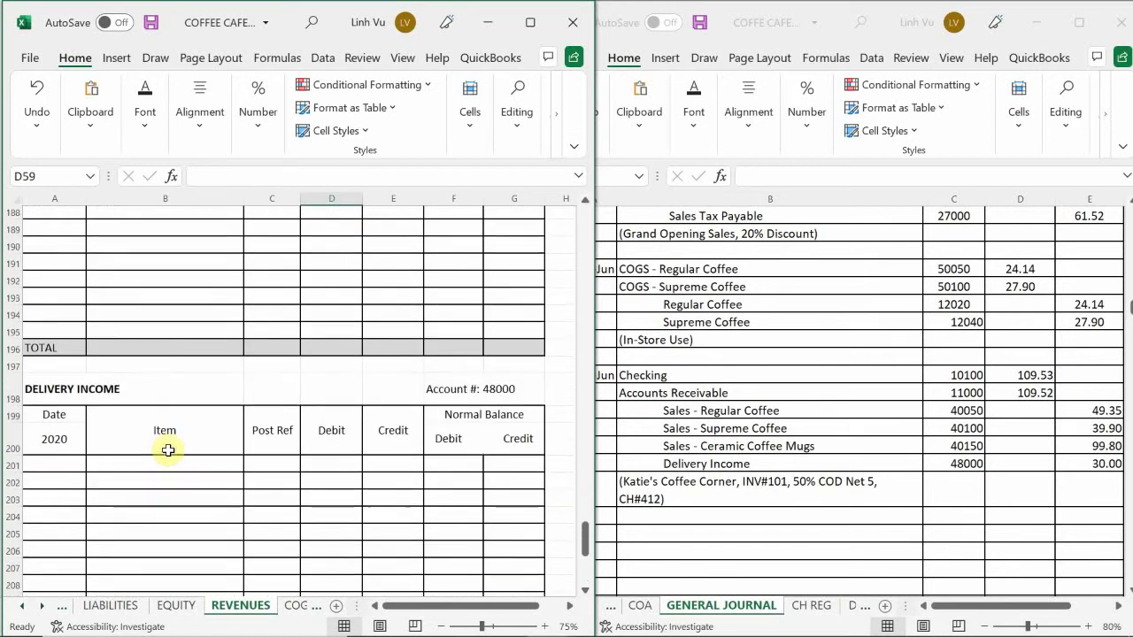
scroll(168, 451, up, 1)
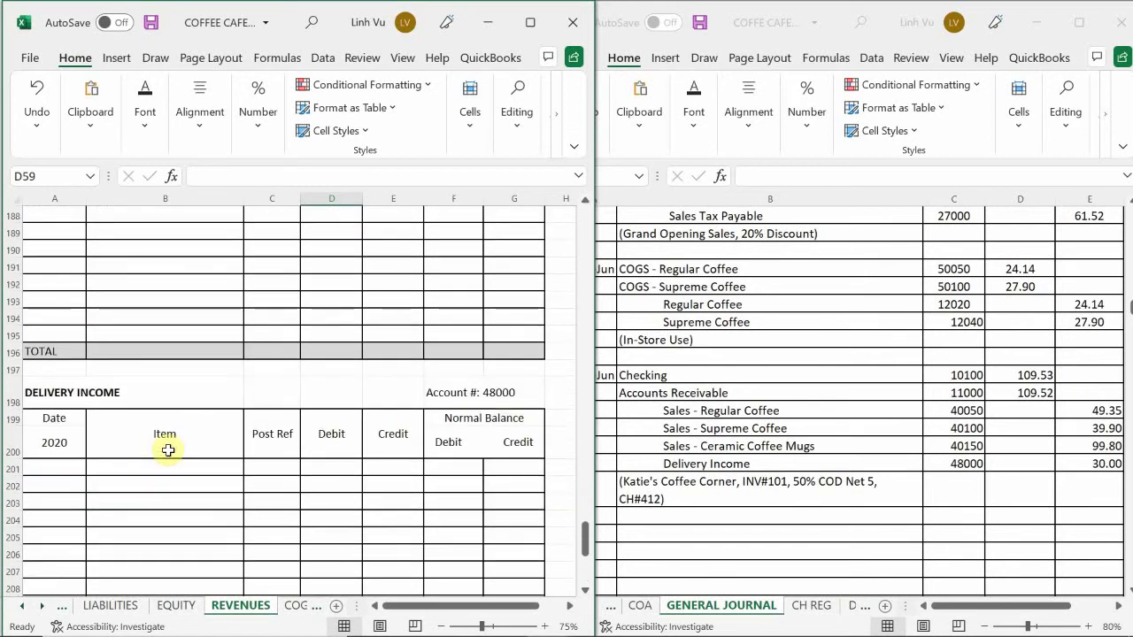
double_click(63, 467)
text(6/19)
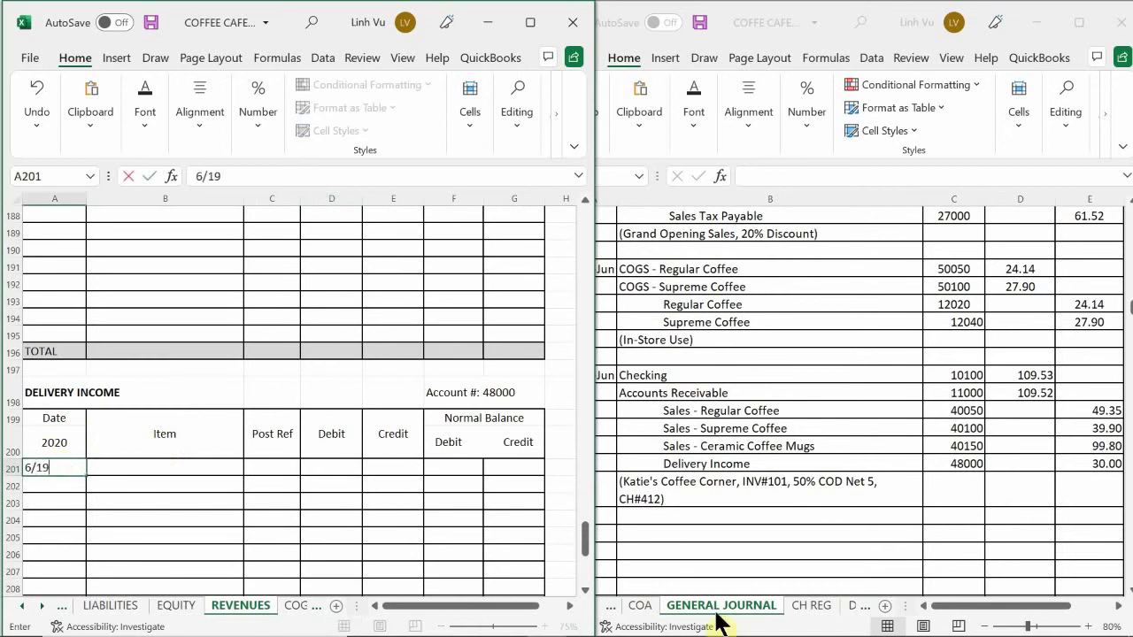
key(Return)
key(Up)
key(Right)
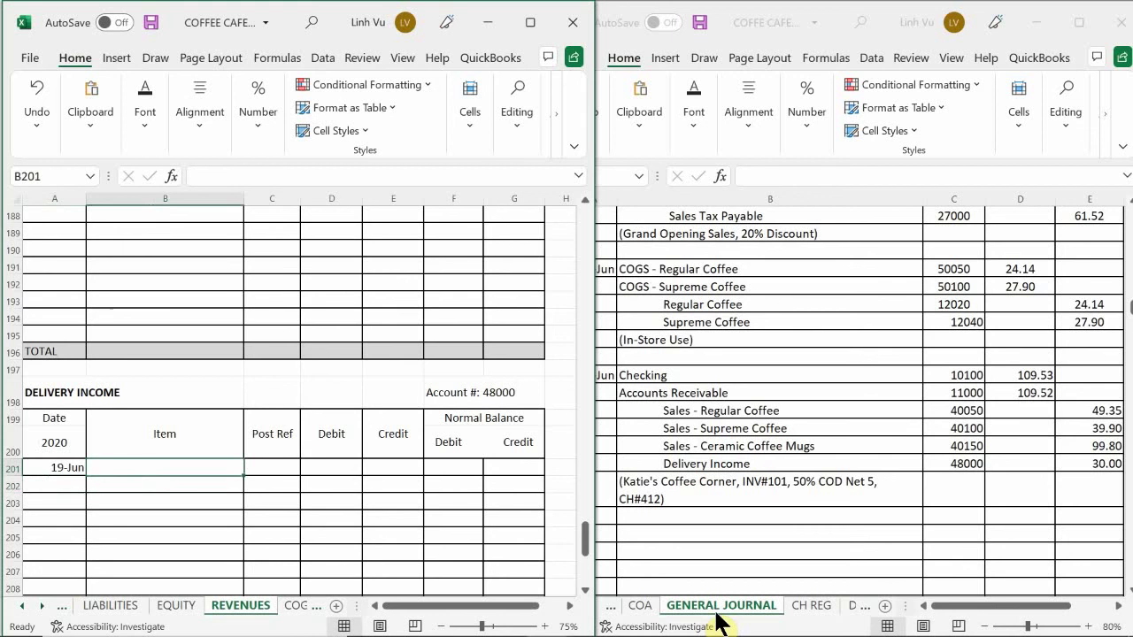
- Enter the item INV#101 in B201 and the post reference GJ7 in C201 of Delivery Income
text(INV#)
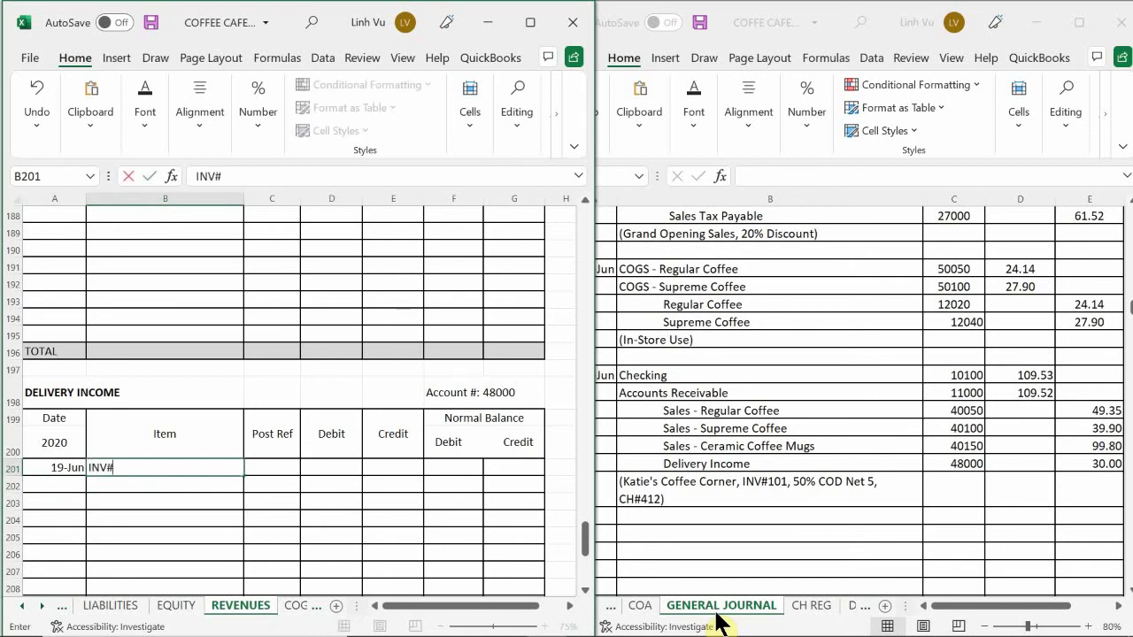
text(101)
key(Return)
key(Up)
key(Right)
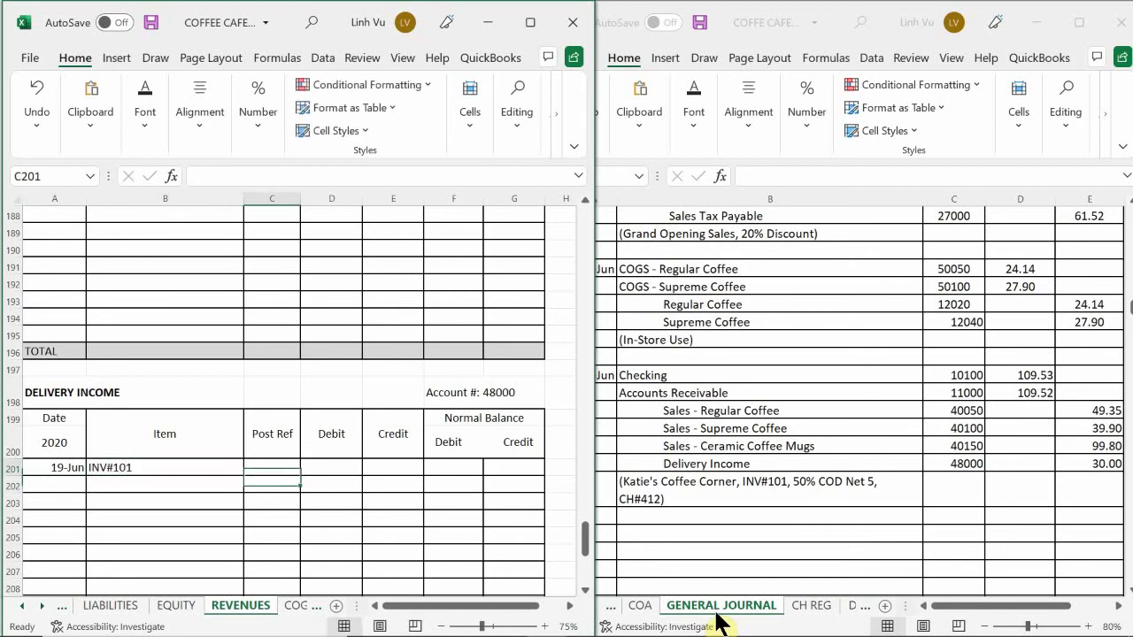
text(GJ7)
key(Tab)
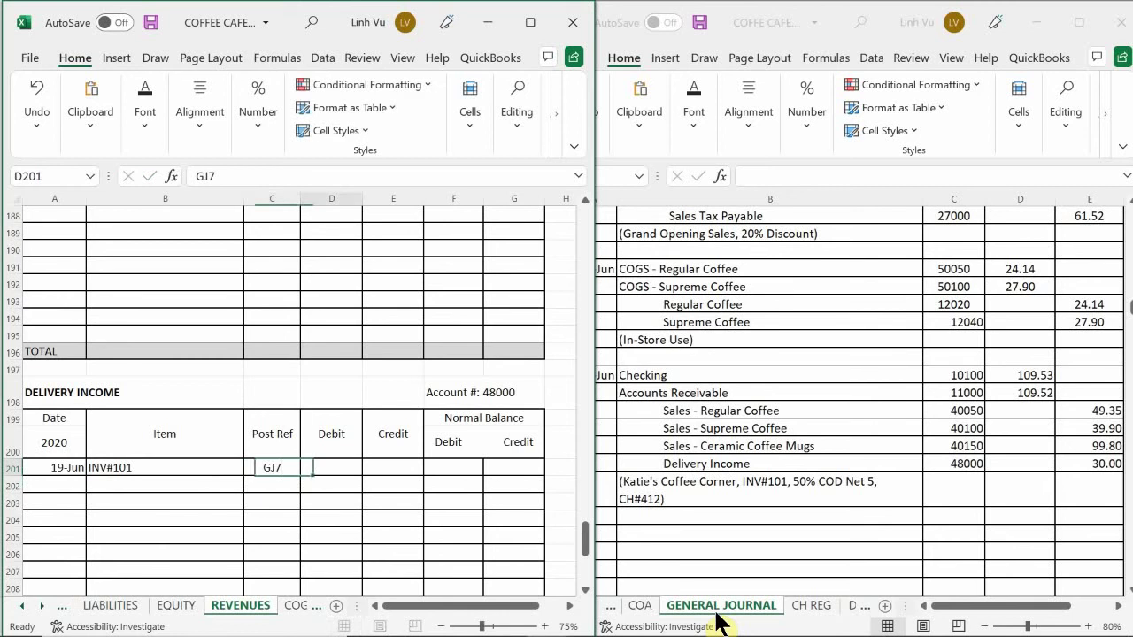
- Enter the credit 30 in E201 of Delivery Income and set the credit balance in G201 with the formula =E201
key(Tab)
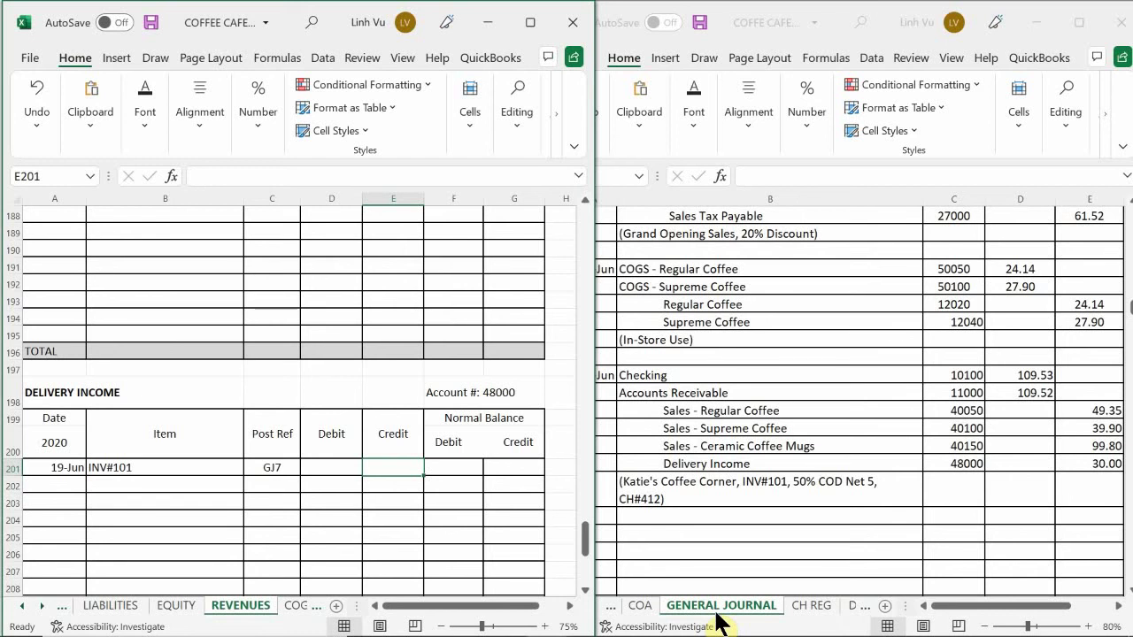
text(30)
key(Return)
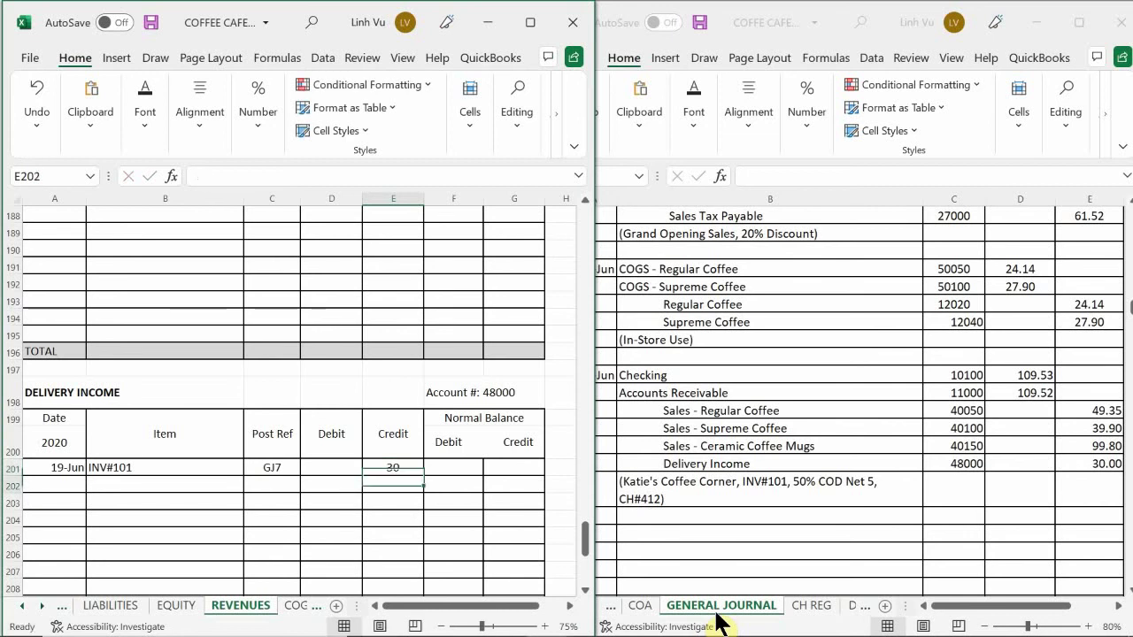
key(Tab)
key(Up)
key(Right)
text(=E201)
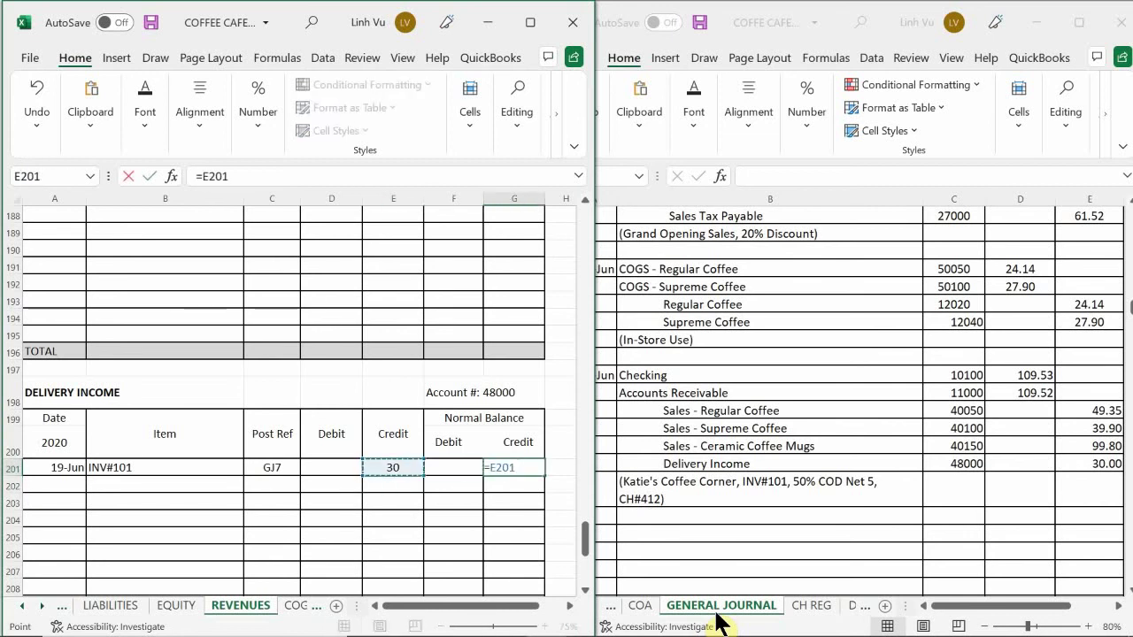
key(Return)
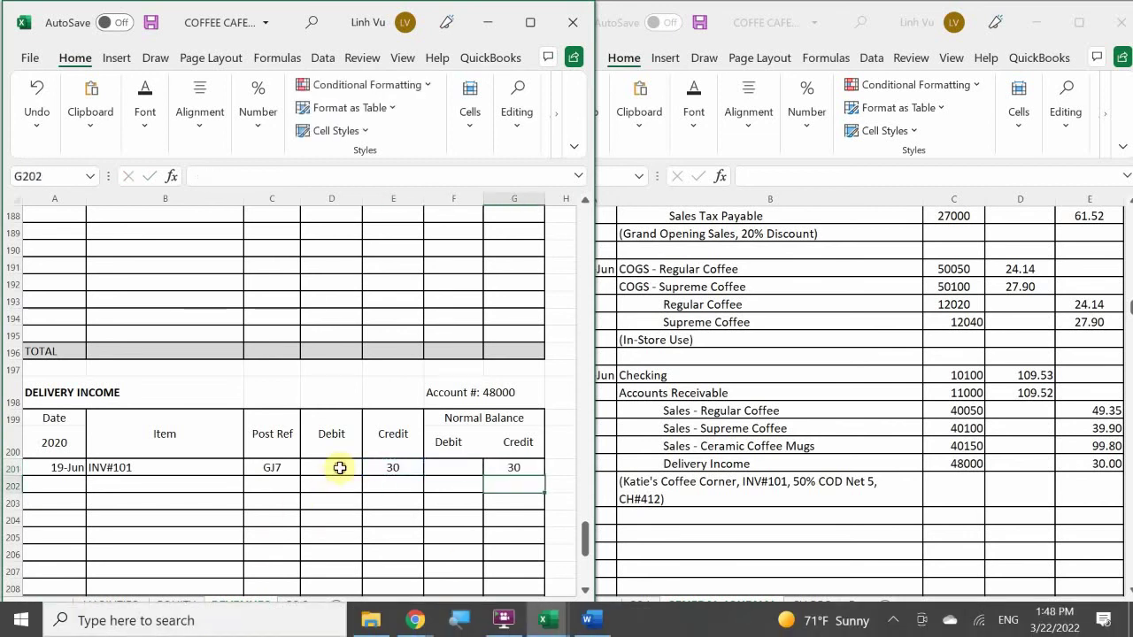
- Apply the comma number style to D201:H213, the amount columns of the Delivery Income account
drag(336, 468, 557, 496)
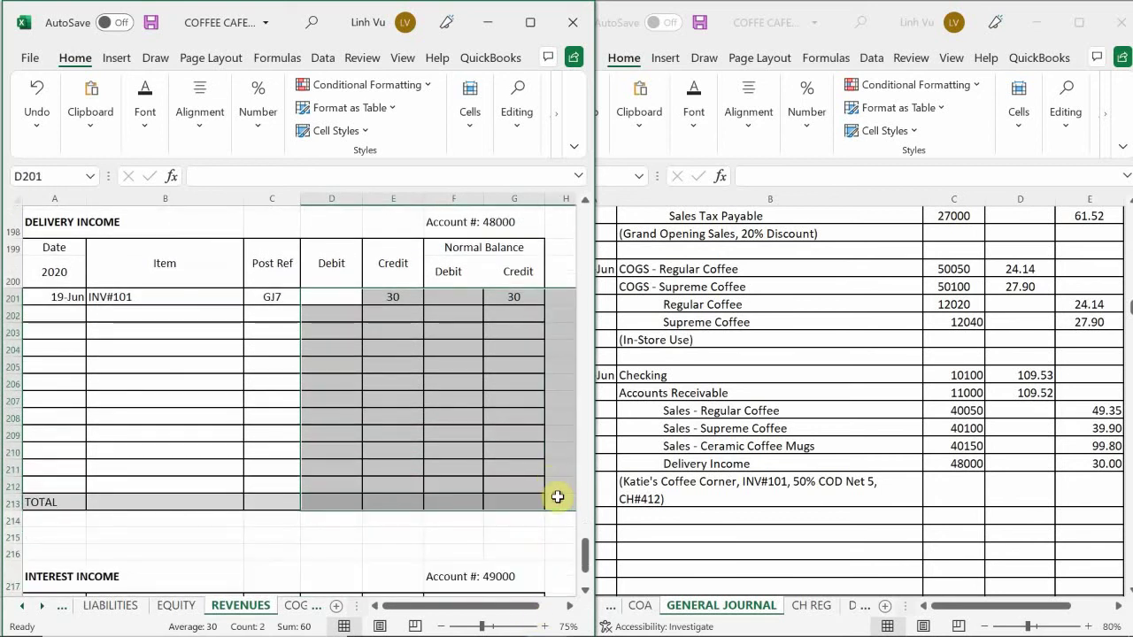
click(259, 130)
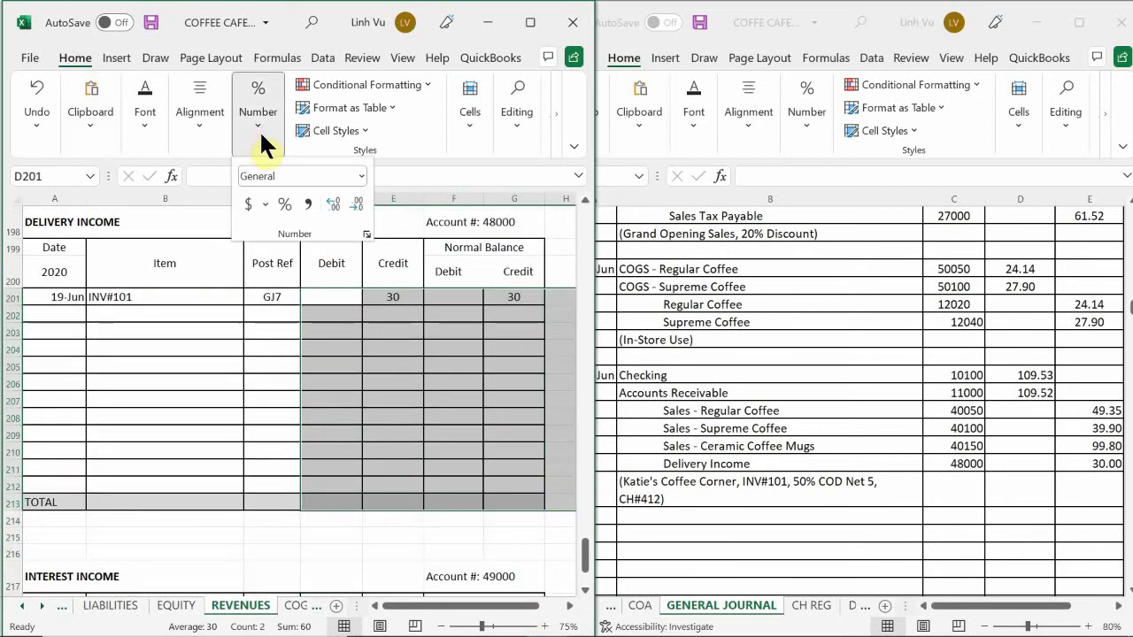
click(308, 206)
click(385, 418)
scroll(387, 416, up, 2)
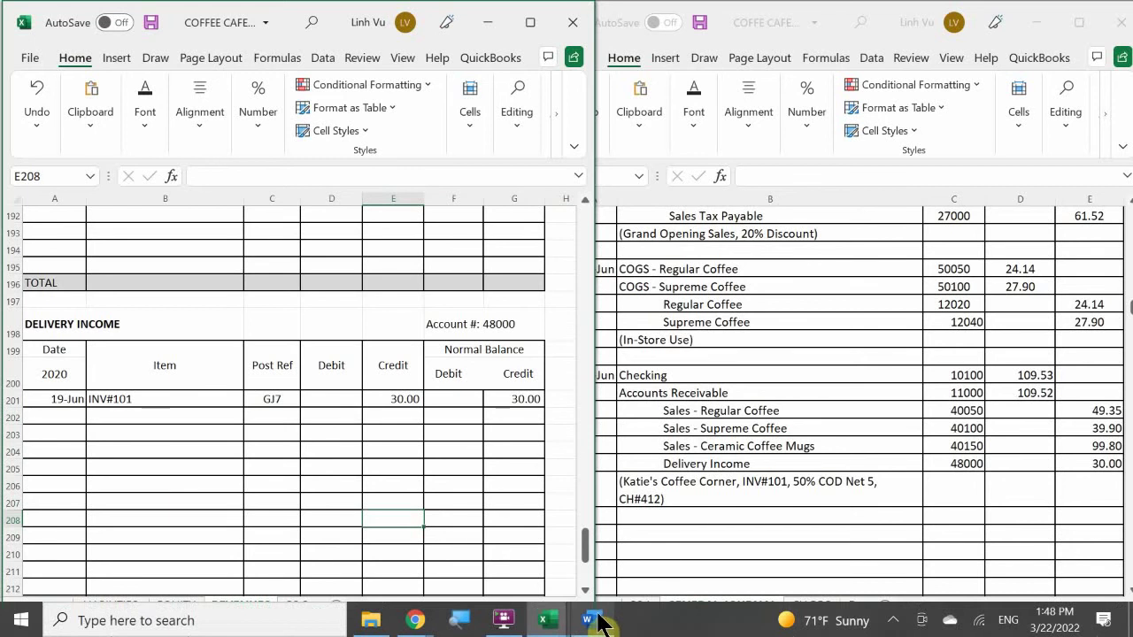
- Review the Katie's Coffee Corner invoice and the check receipt below it in Word, then return to the revenue ledger workbook in Excel
mouse_move(599, 622)
click(602, 558)
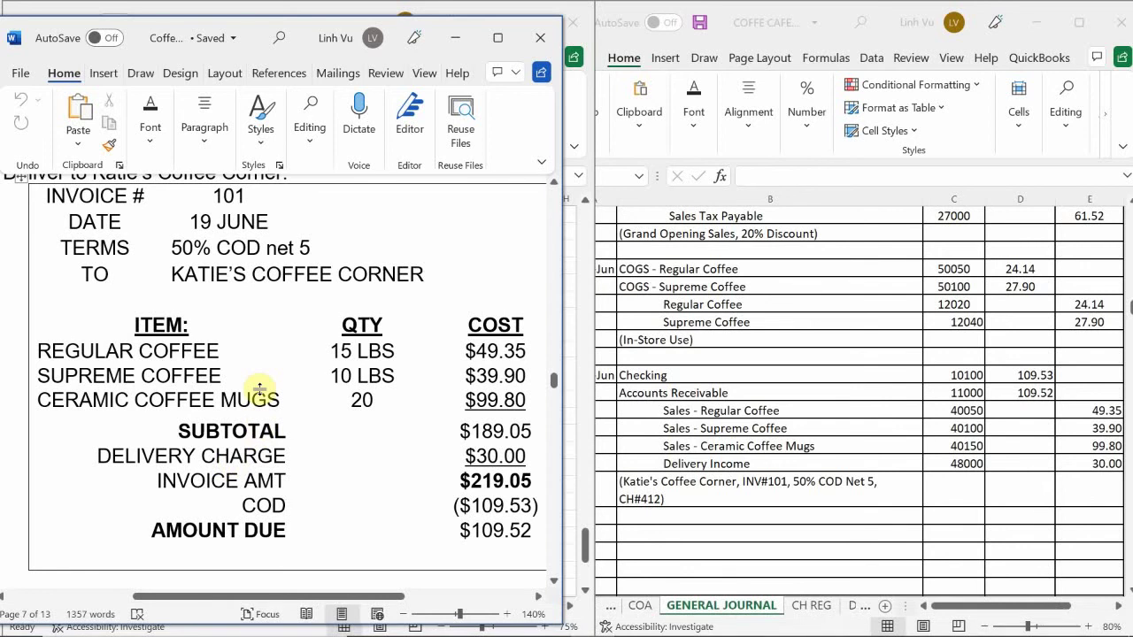
scroll(259, 387, up, 2)
scroll(259, 388, down, 2)
scroll(260, 363, down, 5)
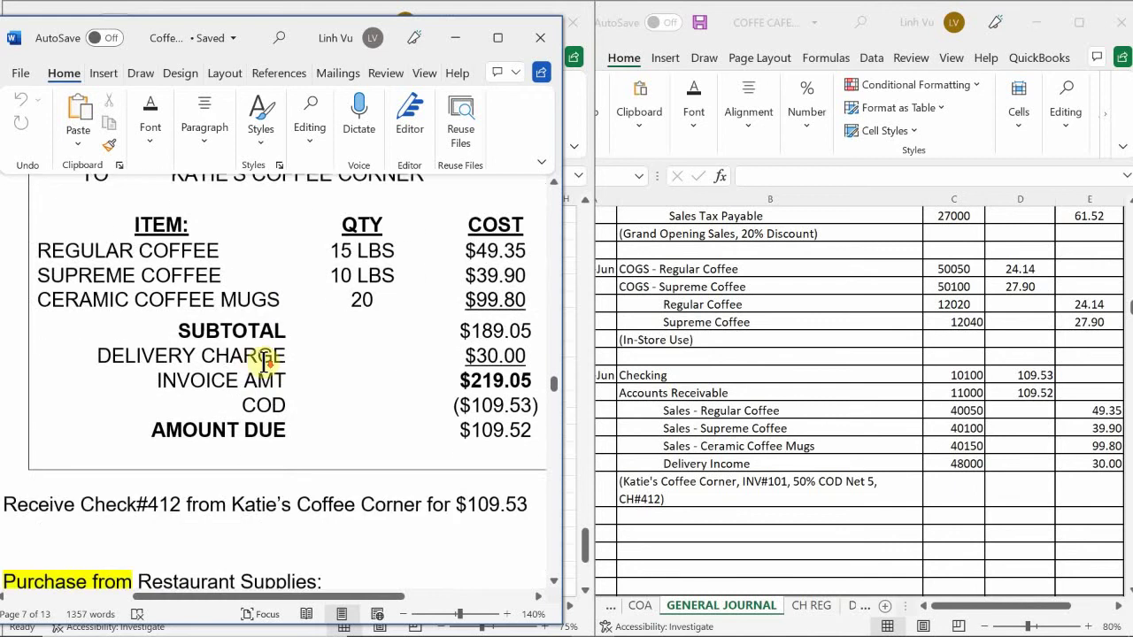
click(664, 474)
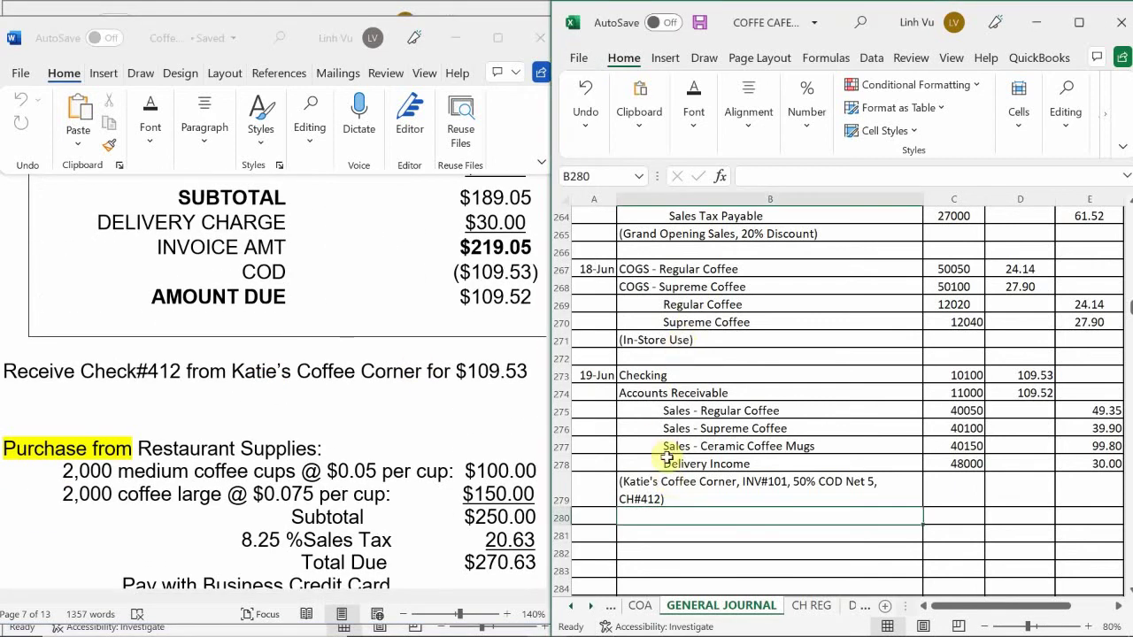
click(549, 619)
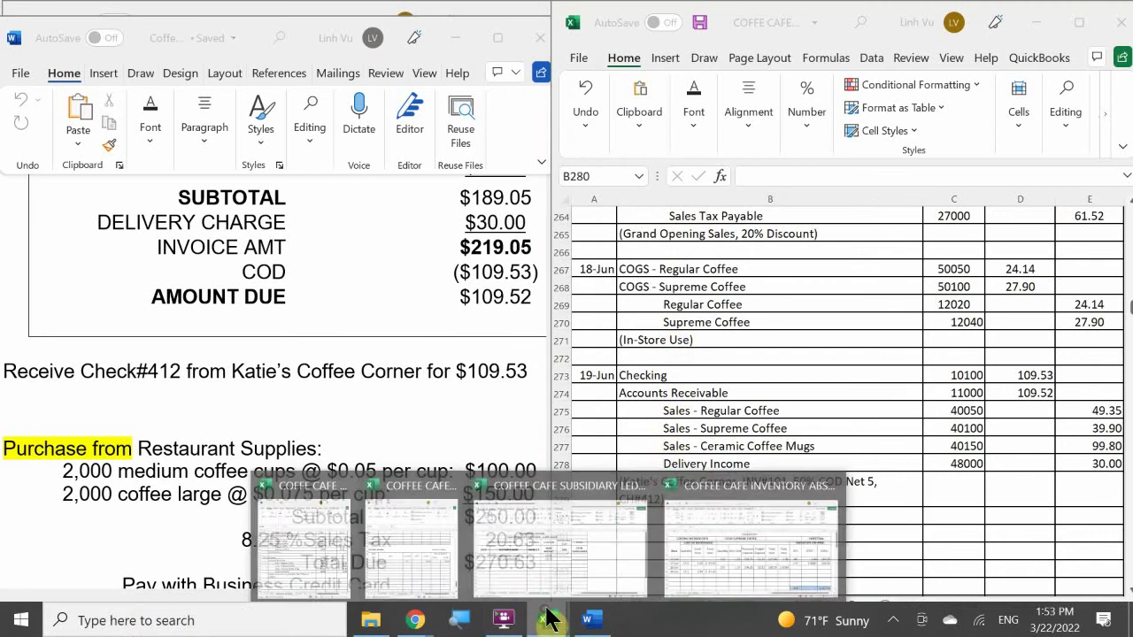
click(425, 566)
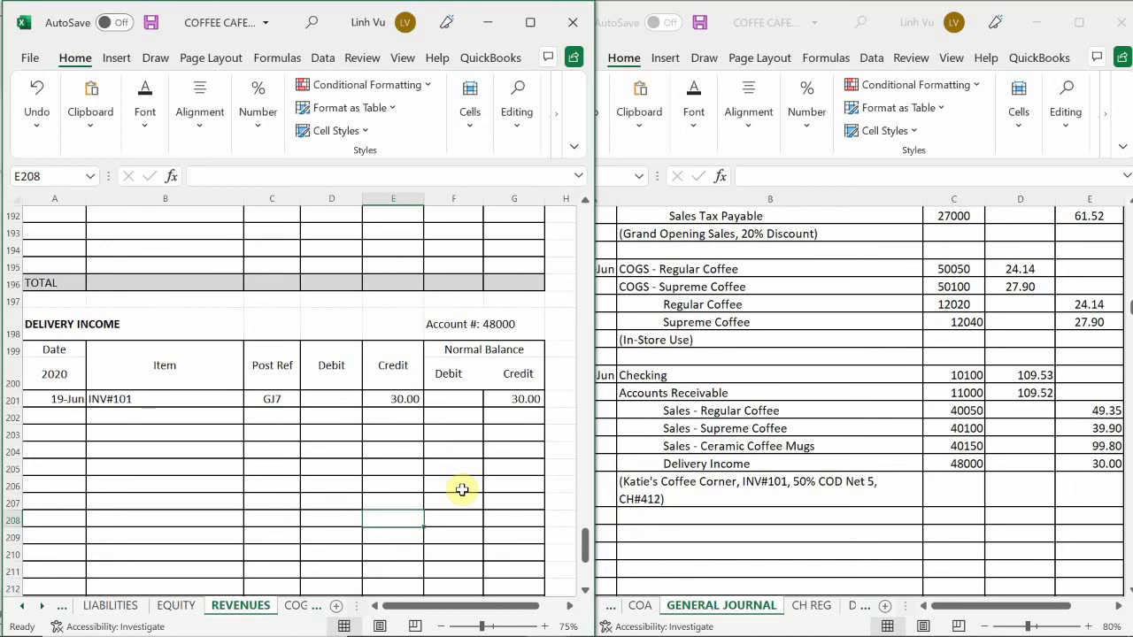
- Switch to the subsidiary ledger workbook and enter the date 6/19 in A5 of the Commissions Expense sheet for Katie's Coffee Corner
mouse_move(505, 617)
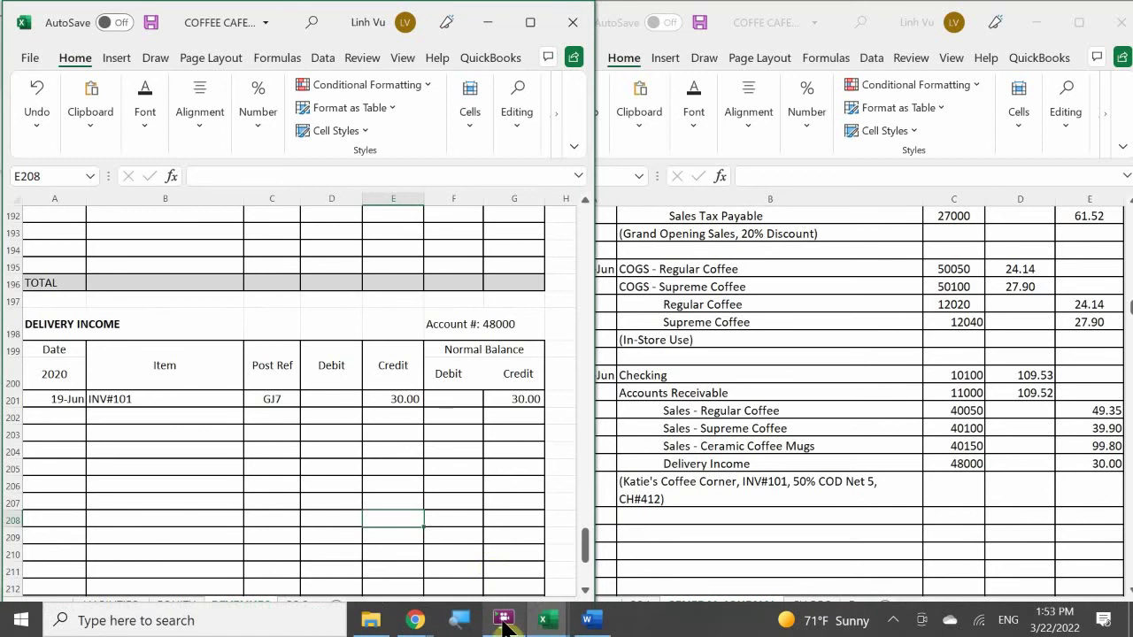
mouse_move(549, 624)
click(571, 527)
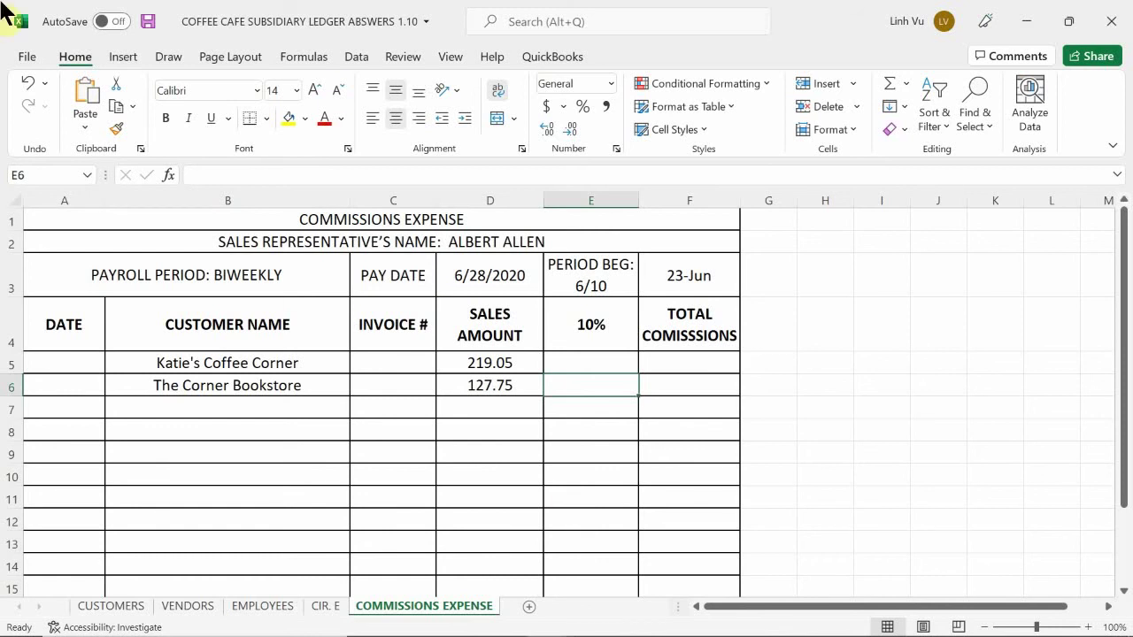
click(77, 362)
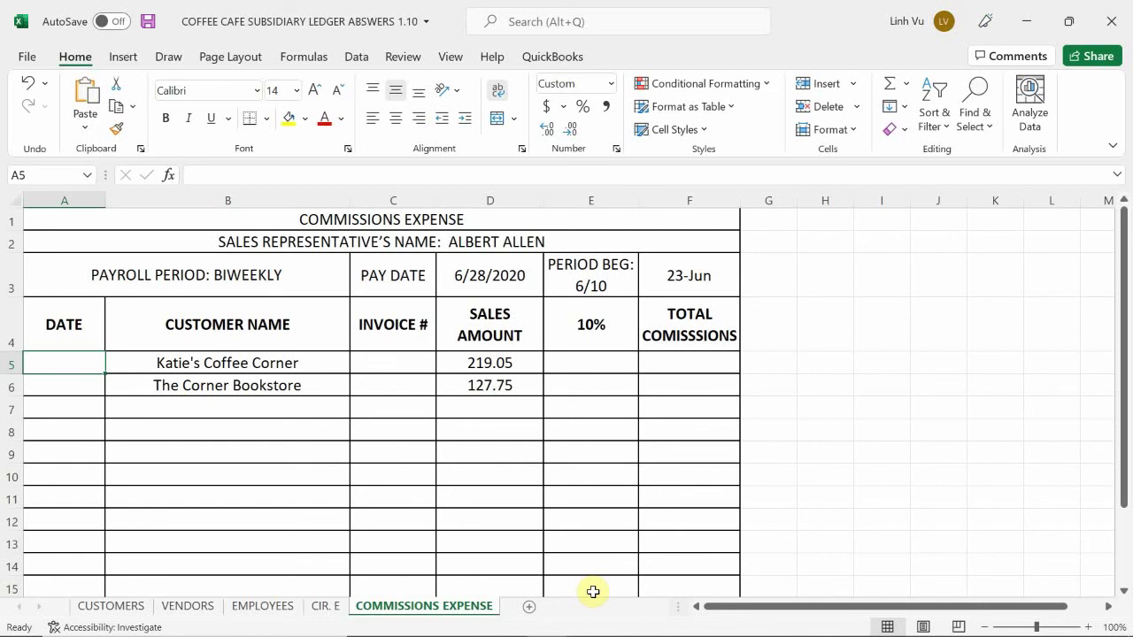
text(6/19)
key(Return)
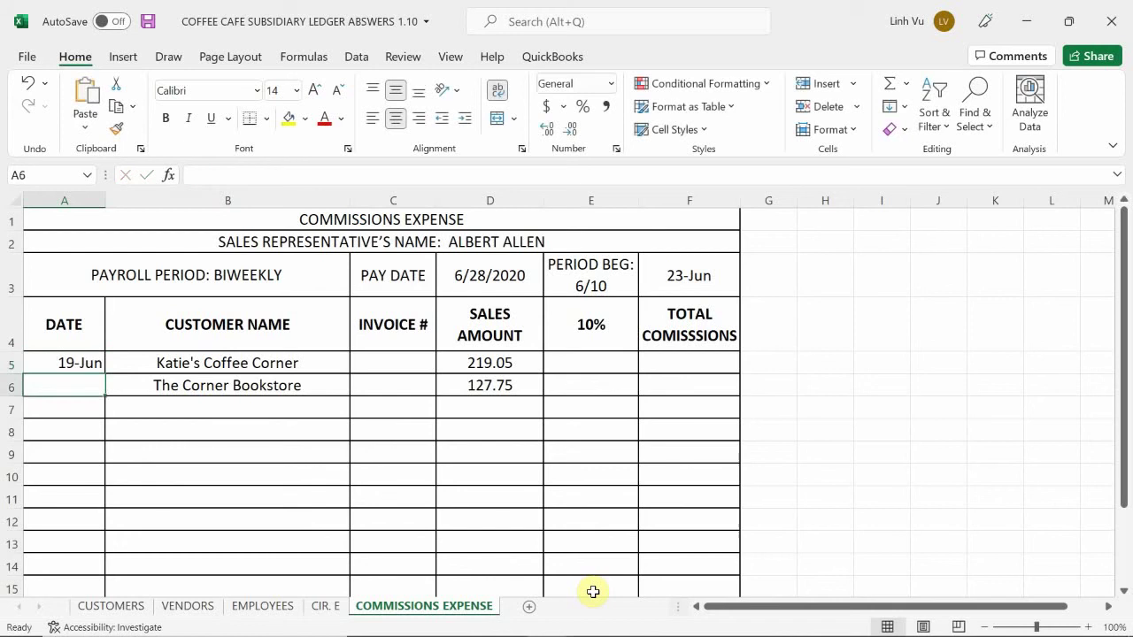
- Enter the invoice number 101 in C5 for Katie's Coffee Corner
key(Right)
key(Right)
key(Up)
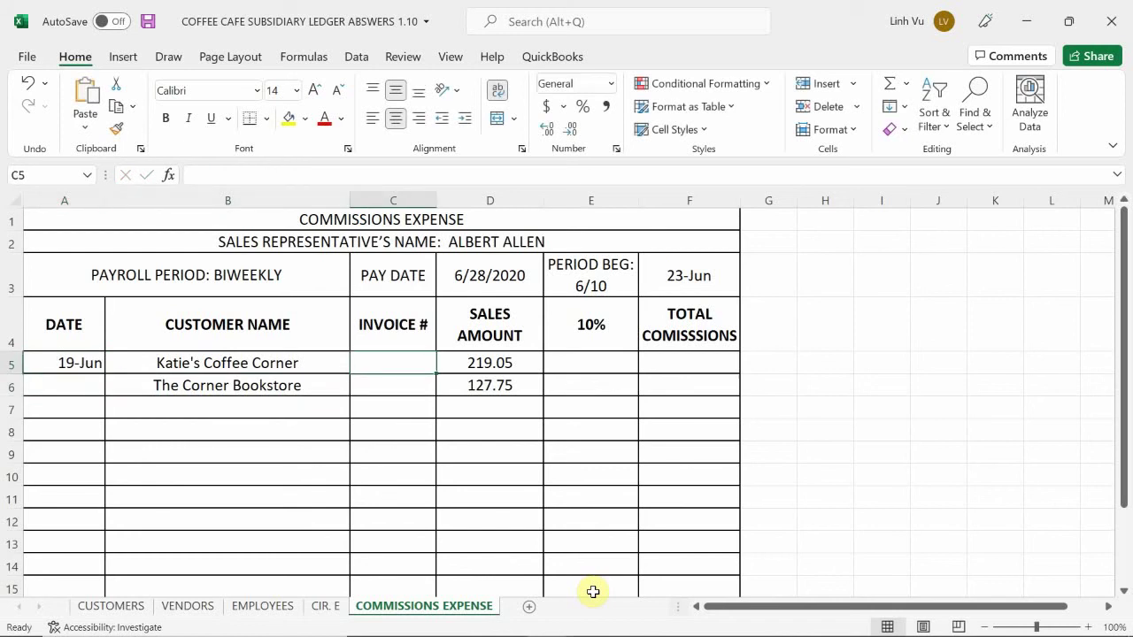
text(101)
key(Return)
key(Right)
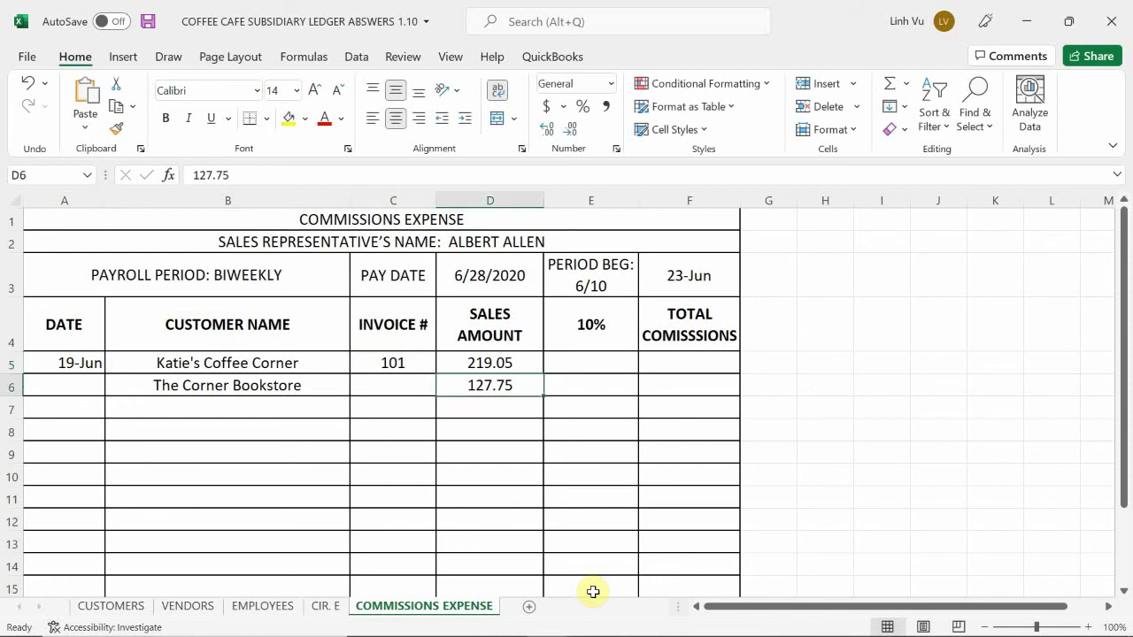
- Calculate Katie's Coffee Corner's 10% commission in E5 with the formula =ROUND(D5*.10,2)
key(Up)
key(Right)
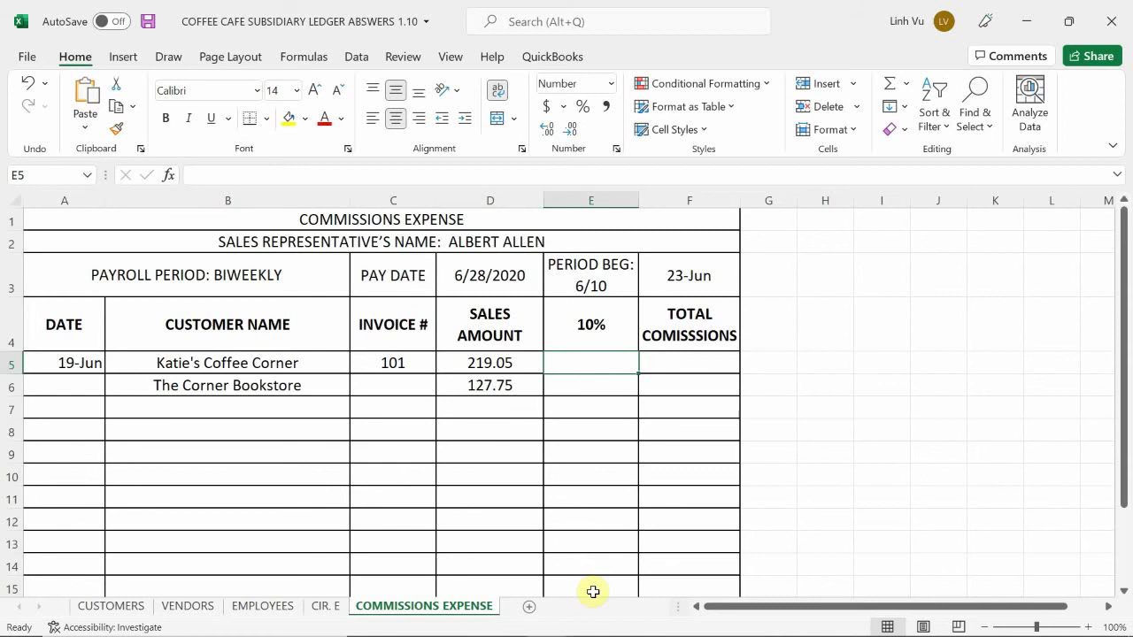
text(=)
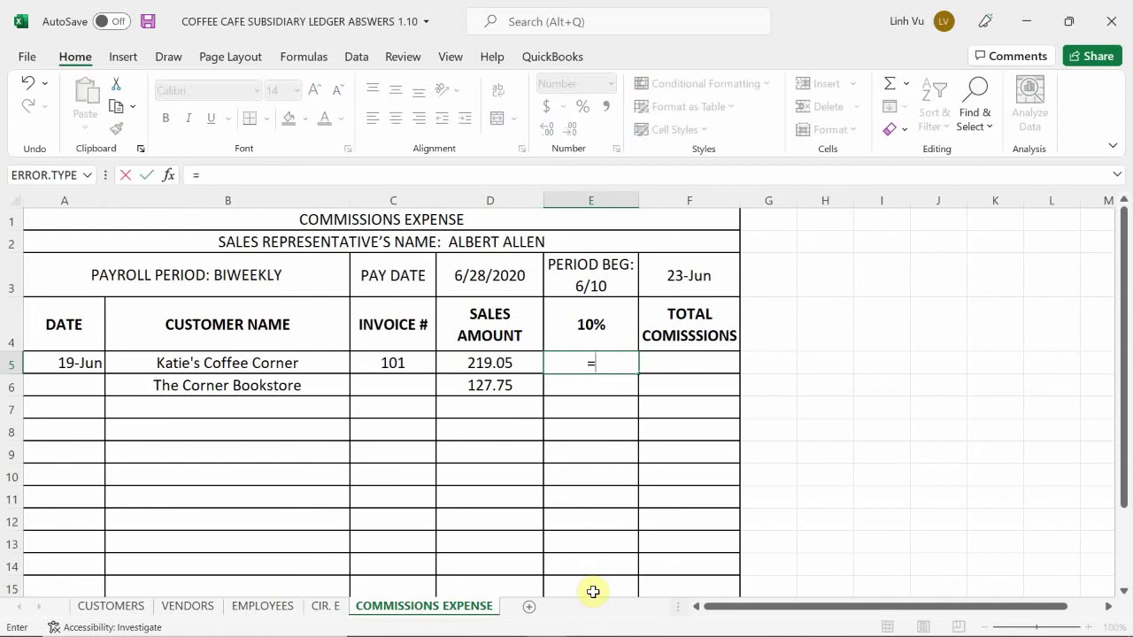
text(s)
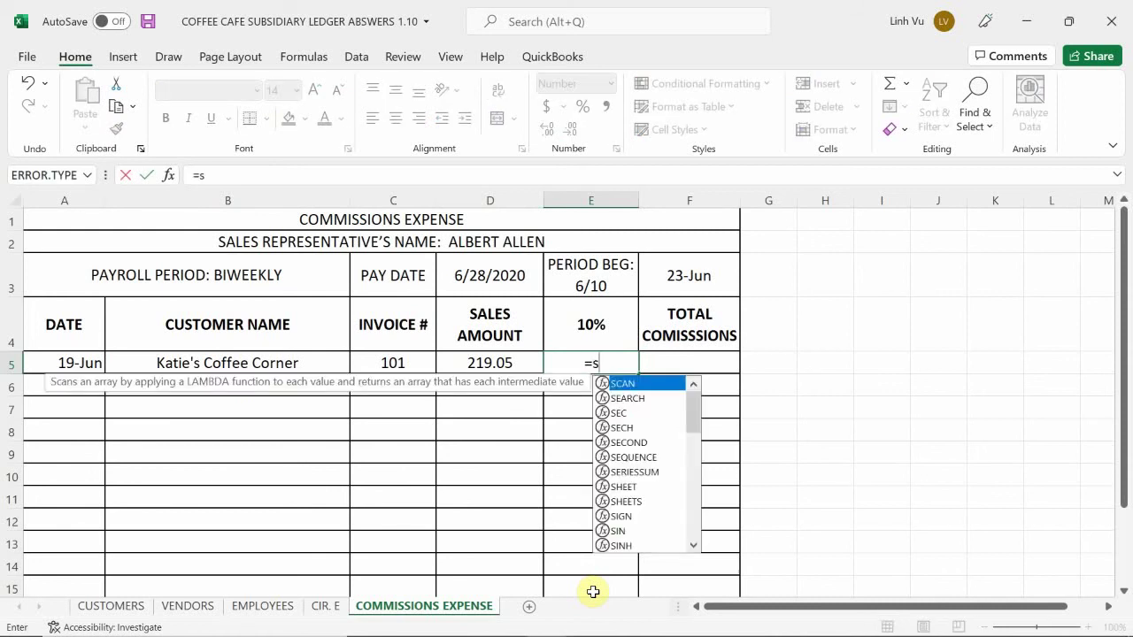
key(BackSpace)
text(epi)
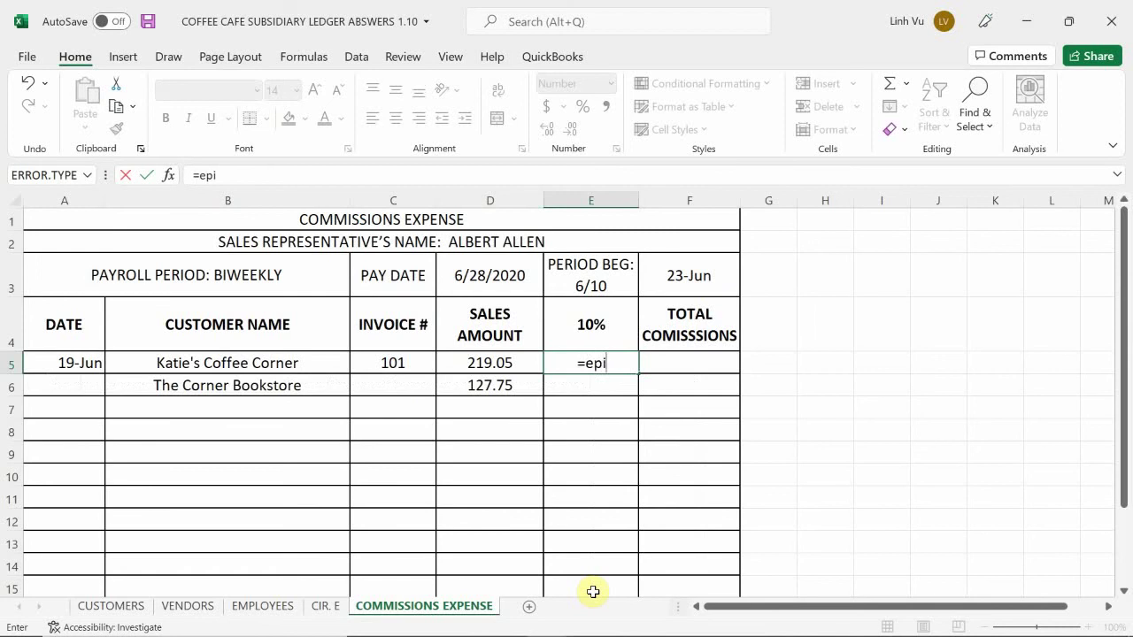
key(BackSpace)
key(BackSpace)
text(rpin)
key(BackSpace)
key(BackSpace)
key(BackSpace)
key(BackSpace)
text(rouns)
key(BackSpace)
text(d()
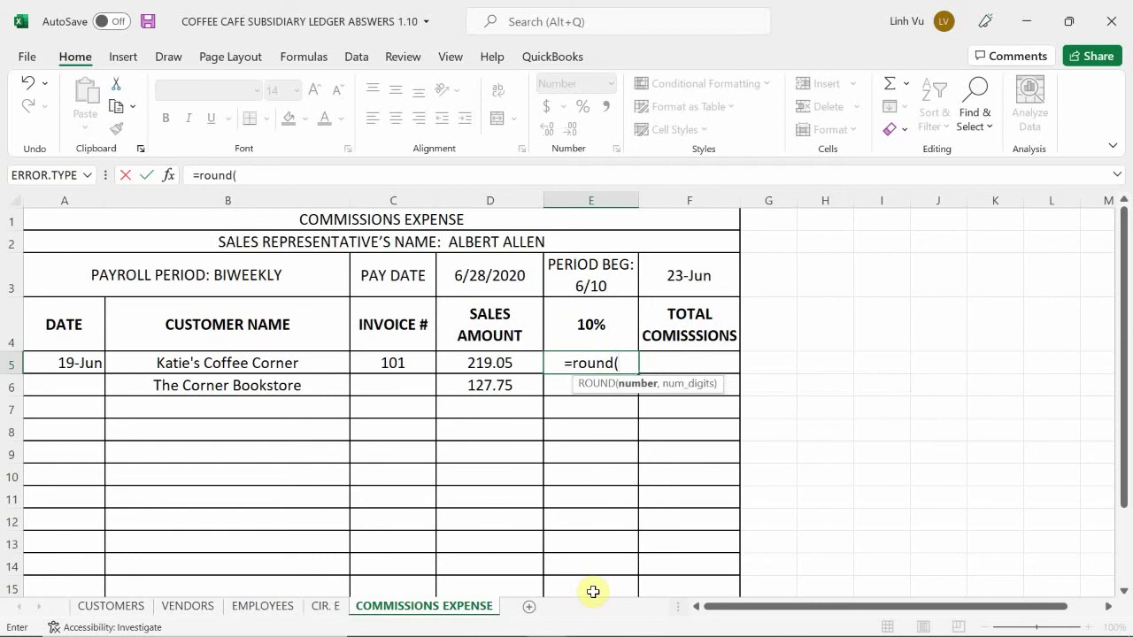
key(Left)
text(*.)
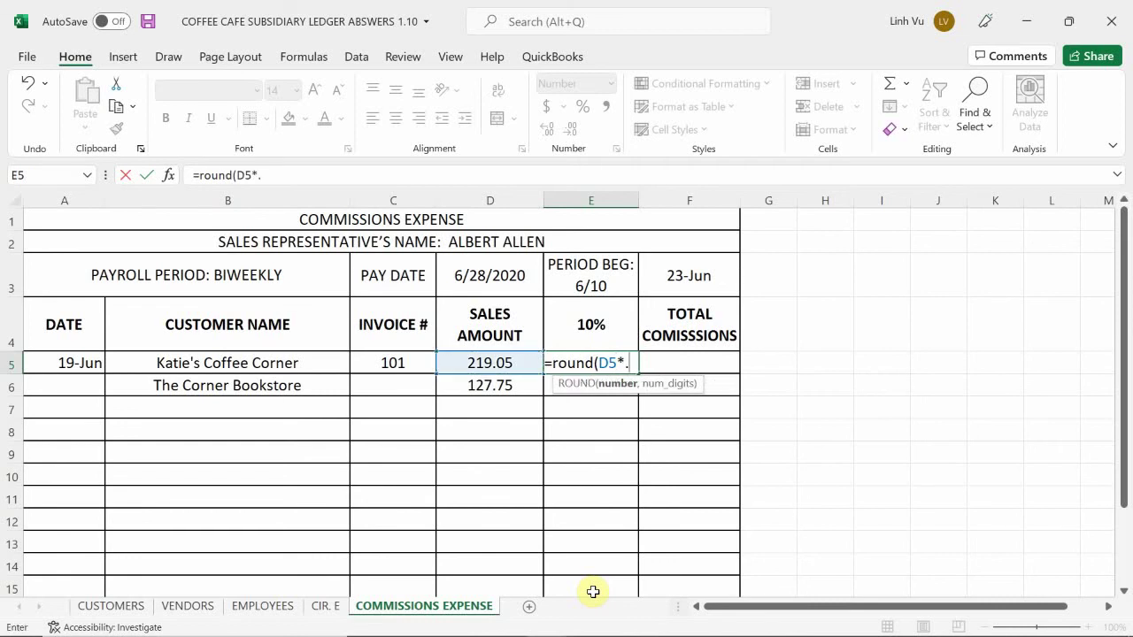
text(10m)
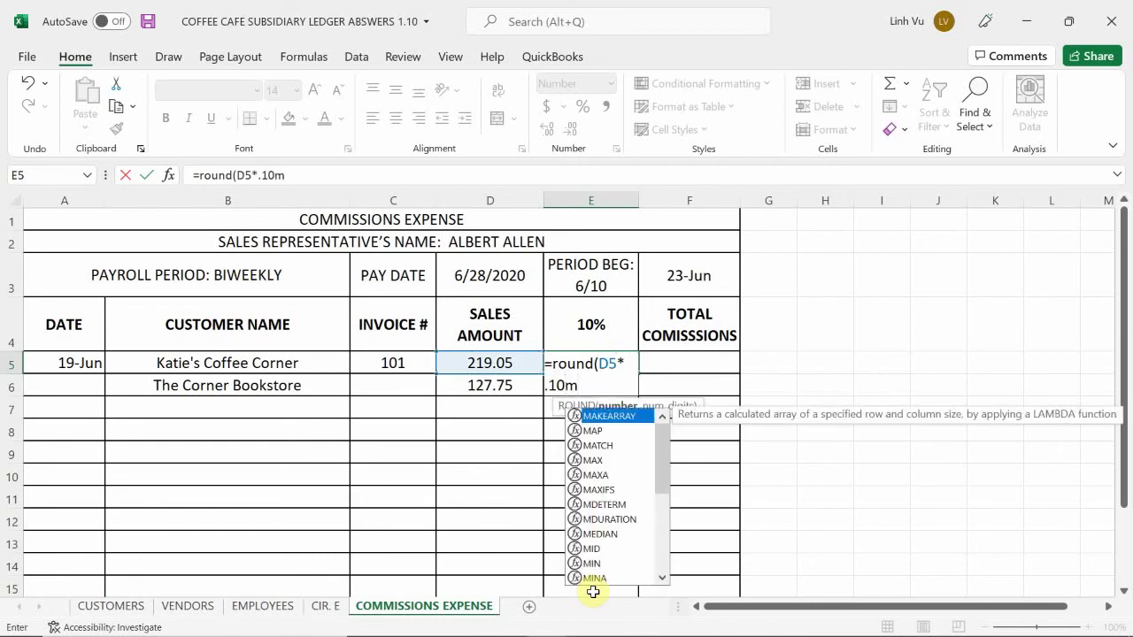
key(BackSpace)
text(,2)
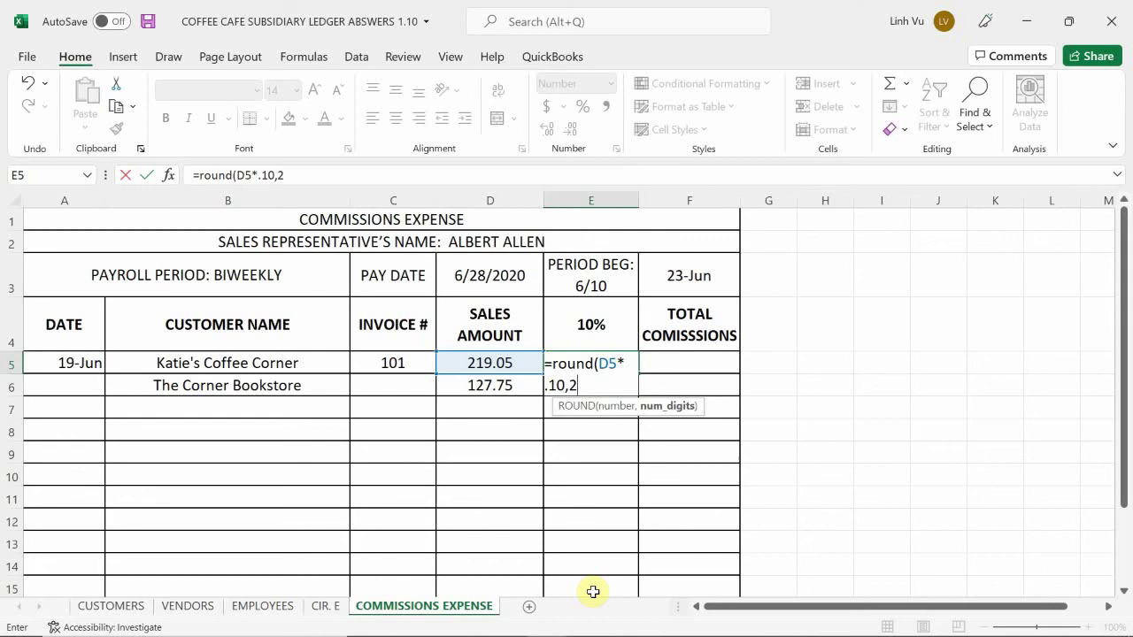
key(Return)
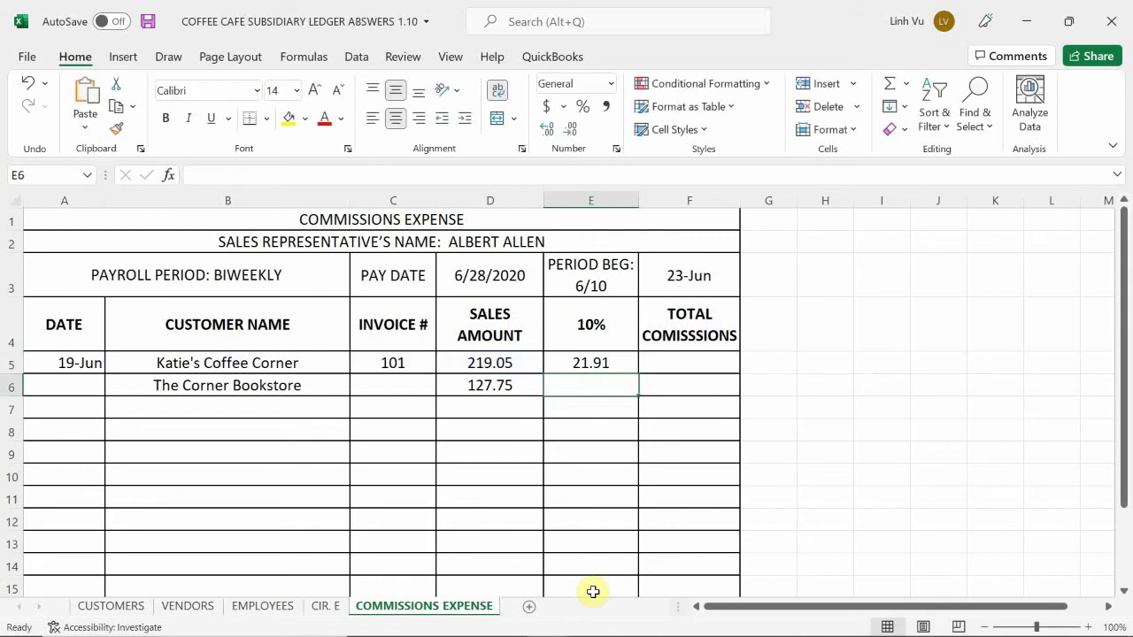
- Set the total commissions cell F5 equal to the commission amount in E5
key(Up)
key(Right)
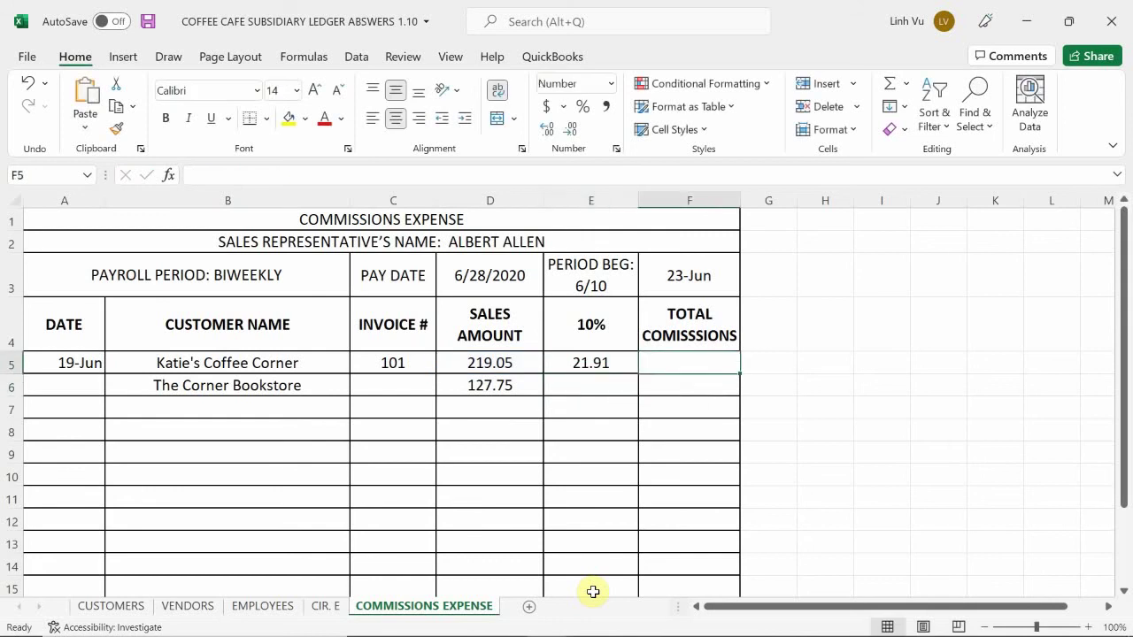
text(=)
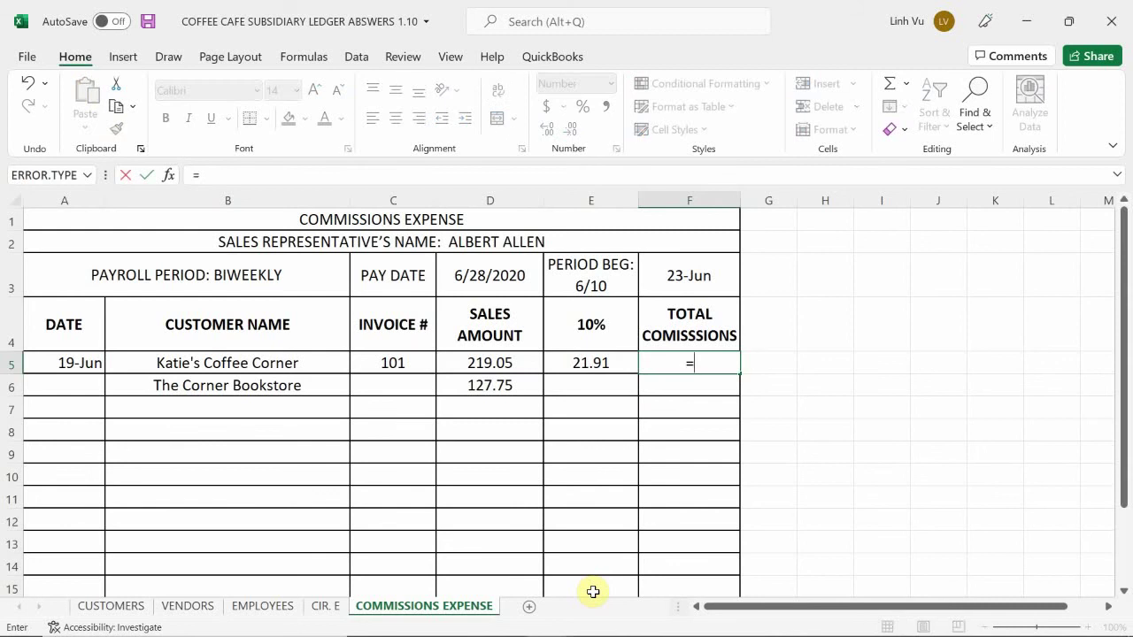
key(Left)
key(Return)
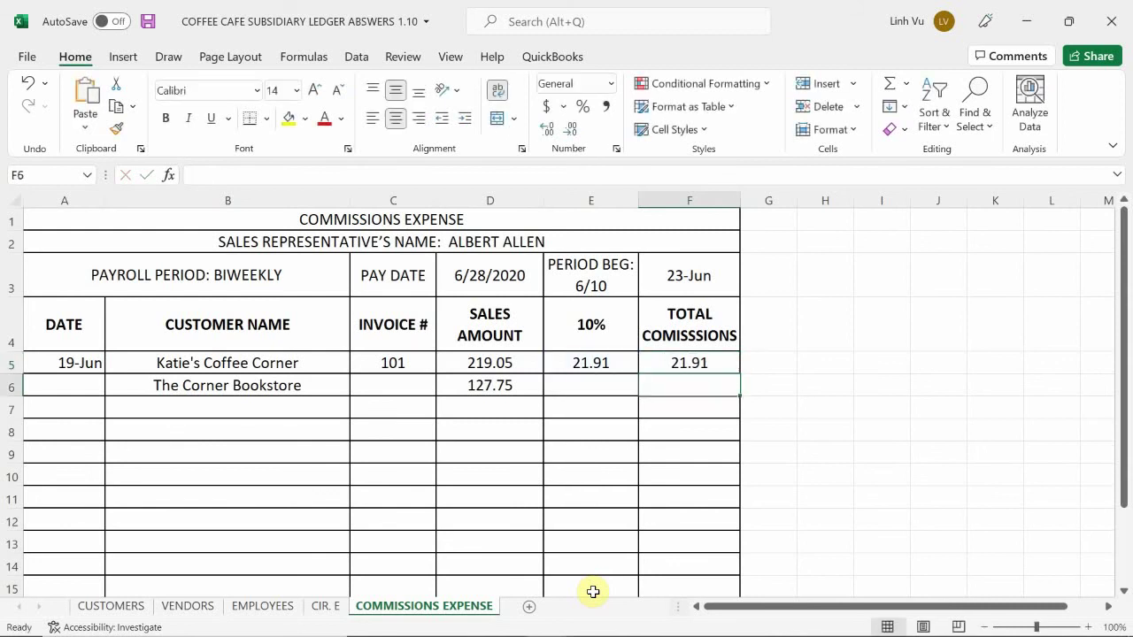
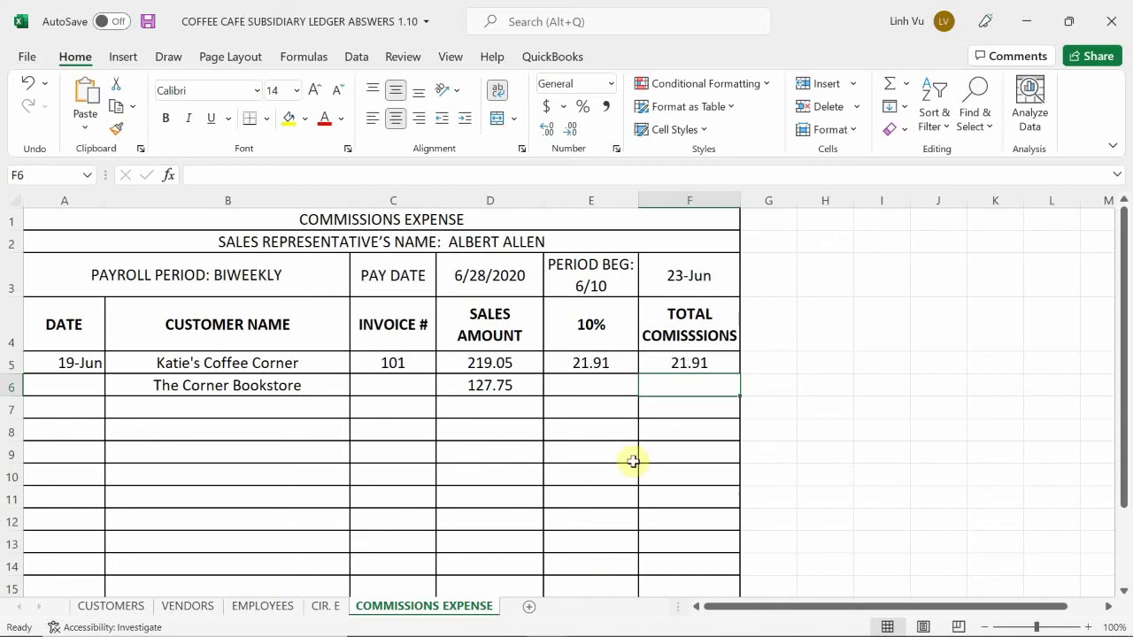
- Open the Customers sheet and enter the date 6/19 in A15 of the Katie's Coffee Courner account
mouse_move(354, 634)
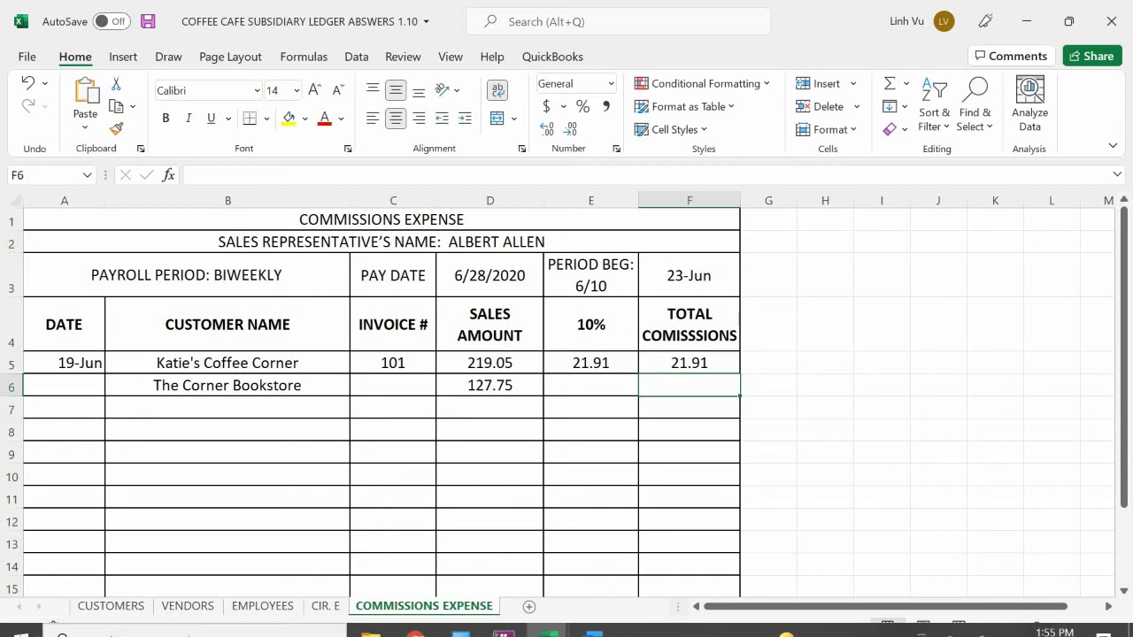
click(107, 607)
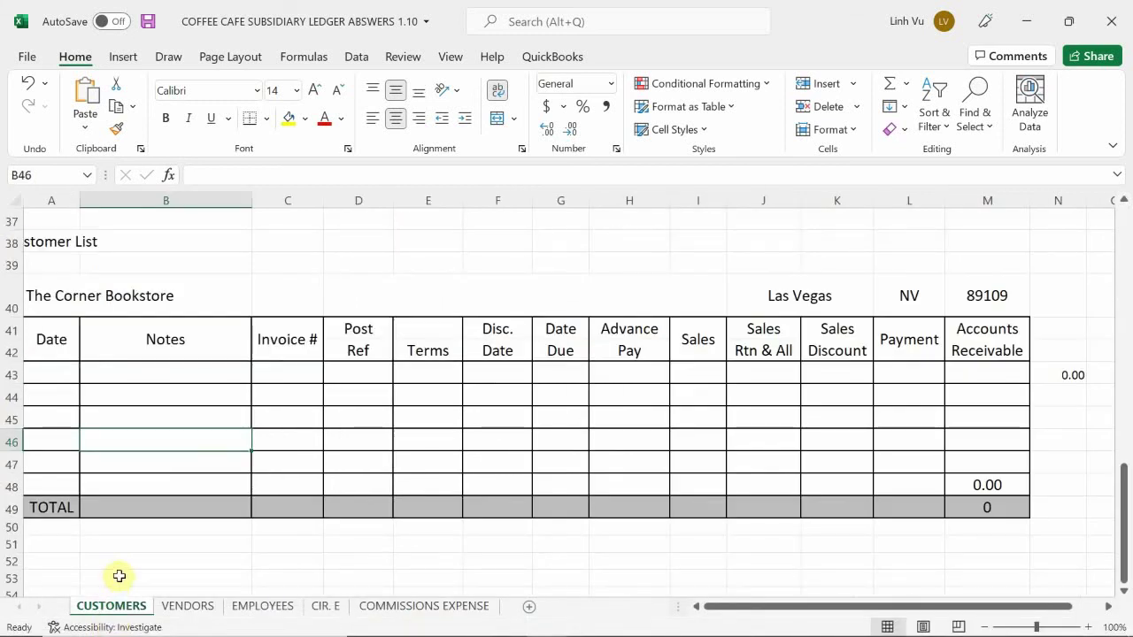
scroll(130, 517, up, 11)
scroll(129, 517, up, 2)
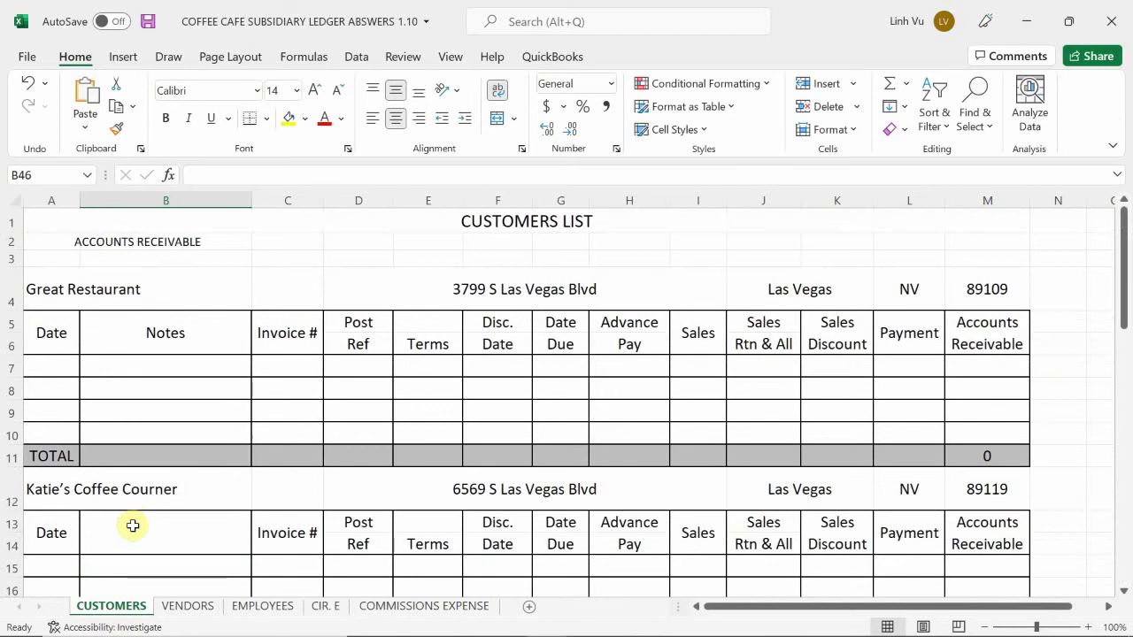
mouse_move(115, 633)
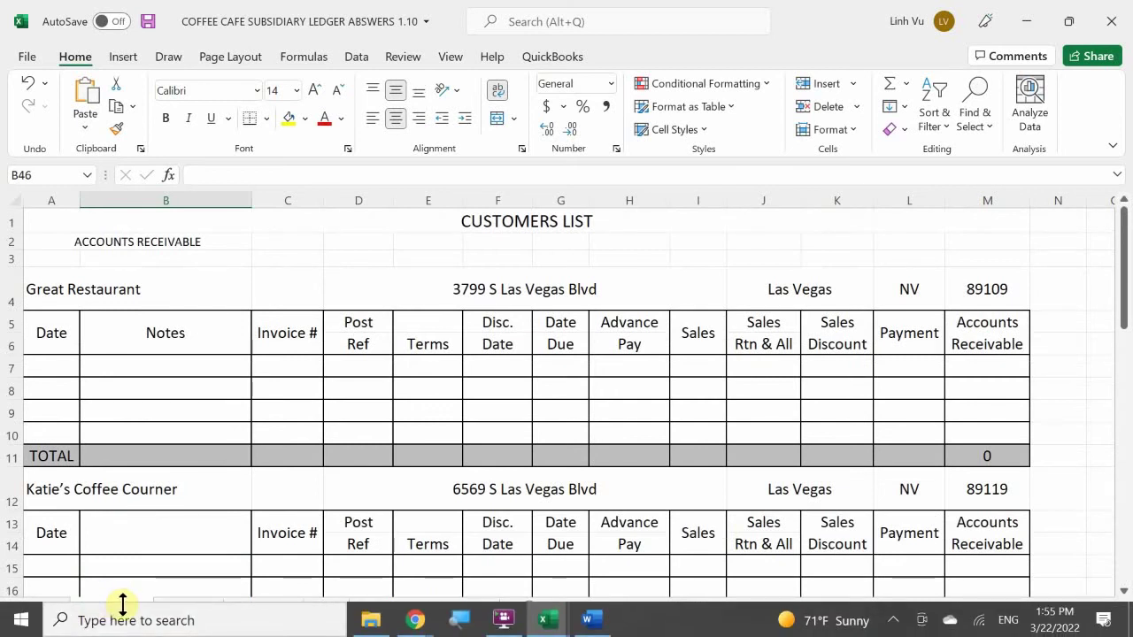
scroll(112, 340, down, 2)
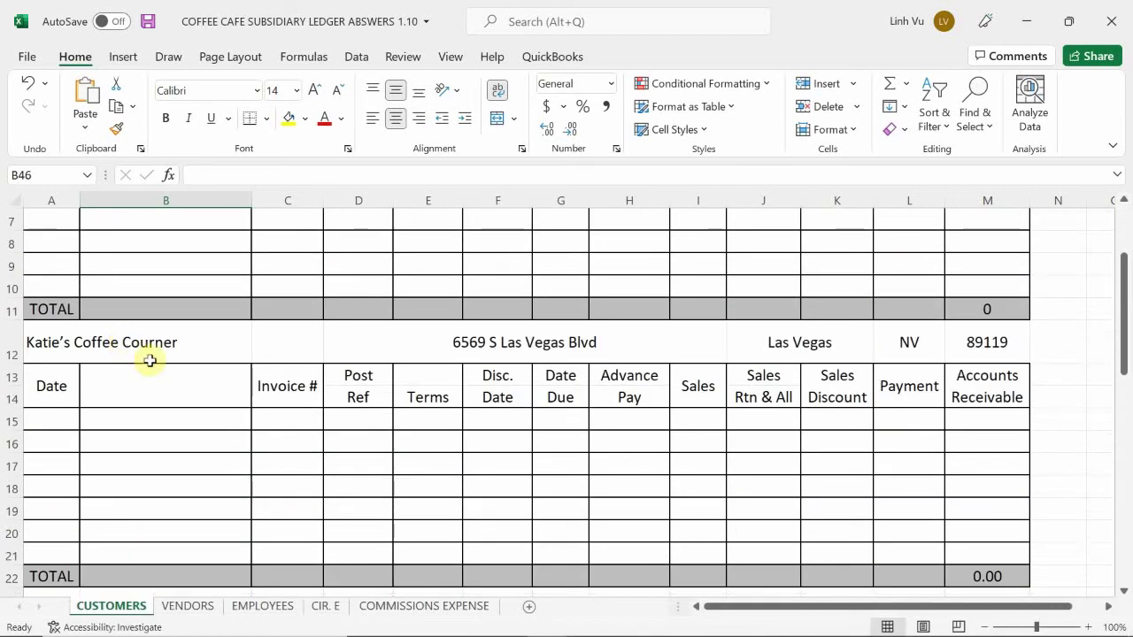
click(62, 419)
text(6/19)
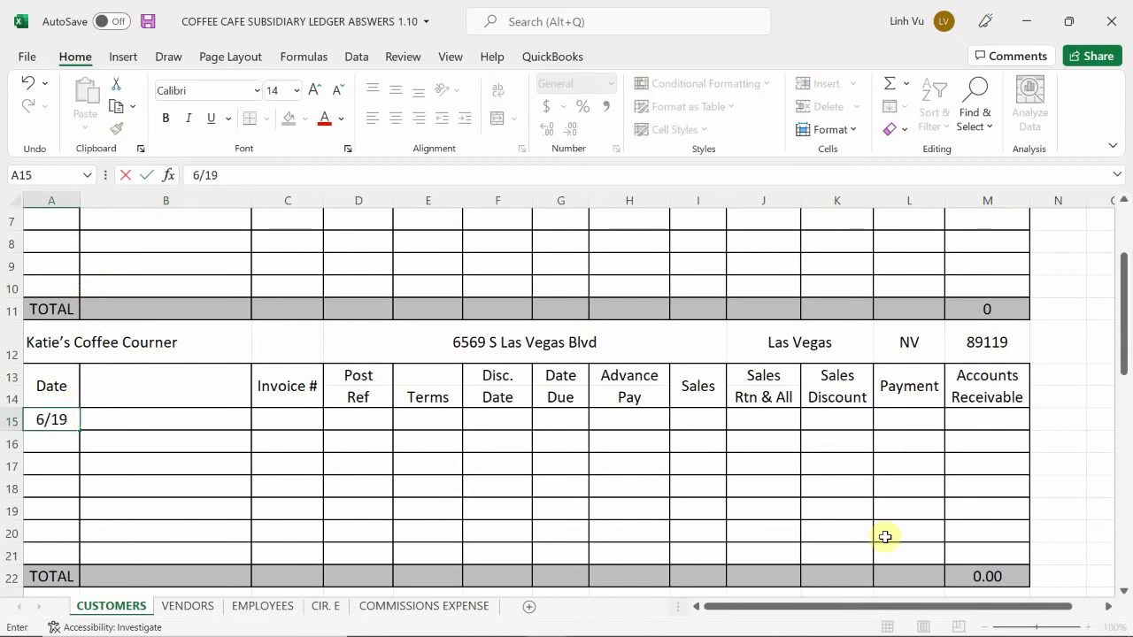
key(Return)
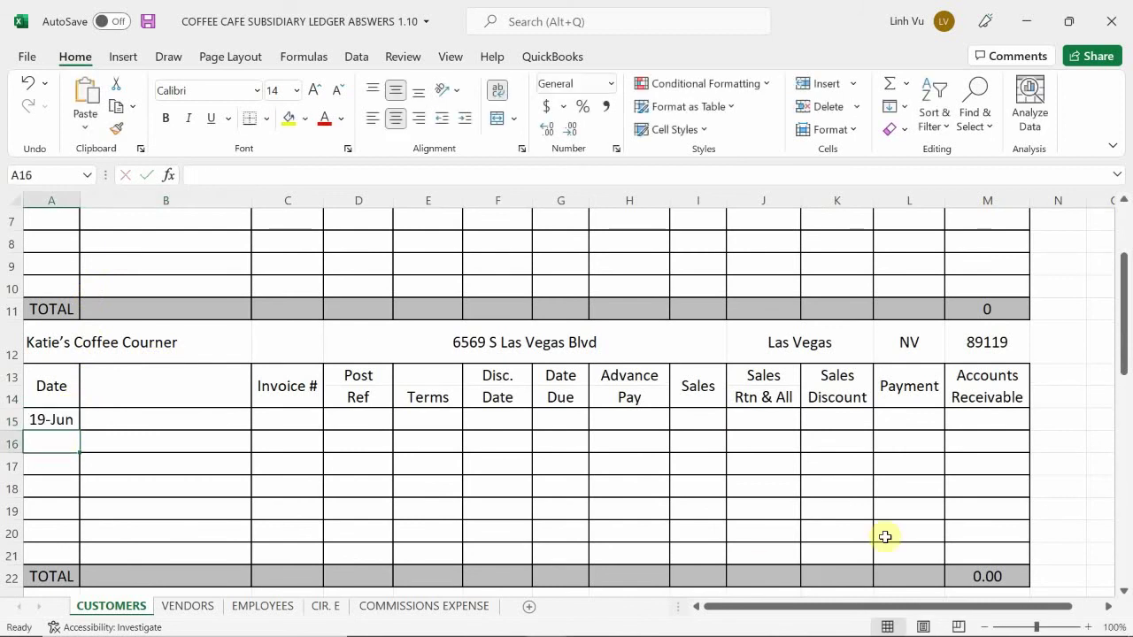
- Enter the note "Receieved Payment CH#412" in B15 beside the 19-Jun date
key(Right)
key(Up)
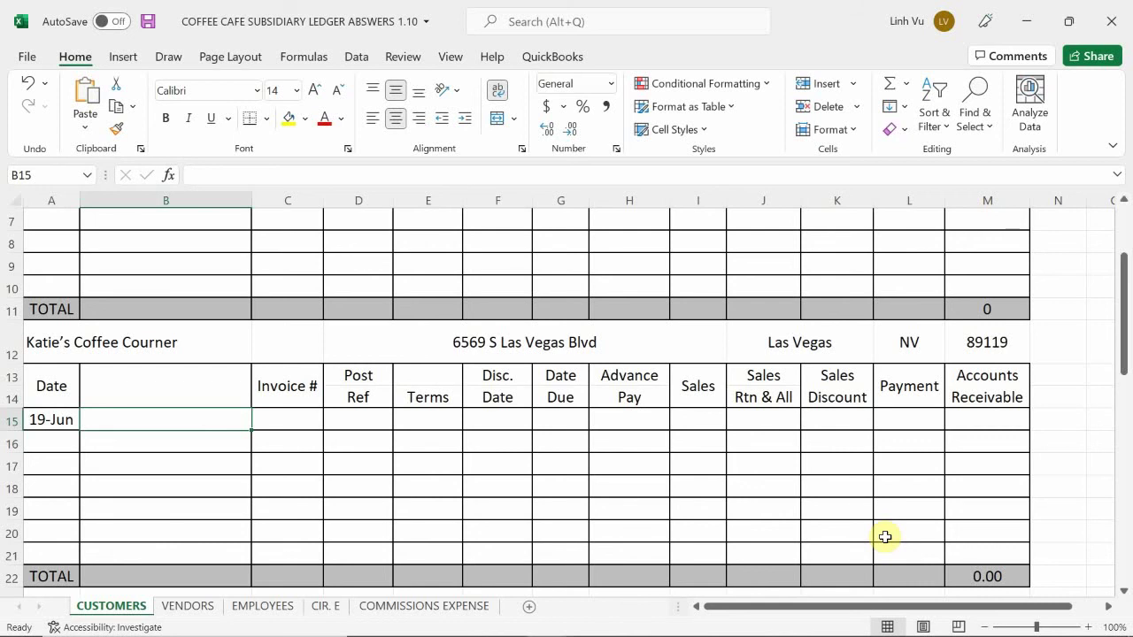
text(Rece )
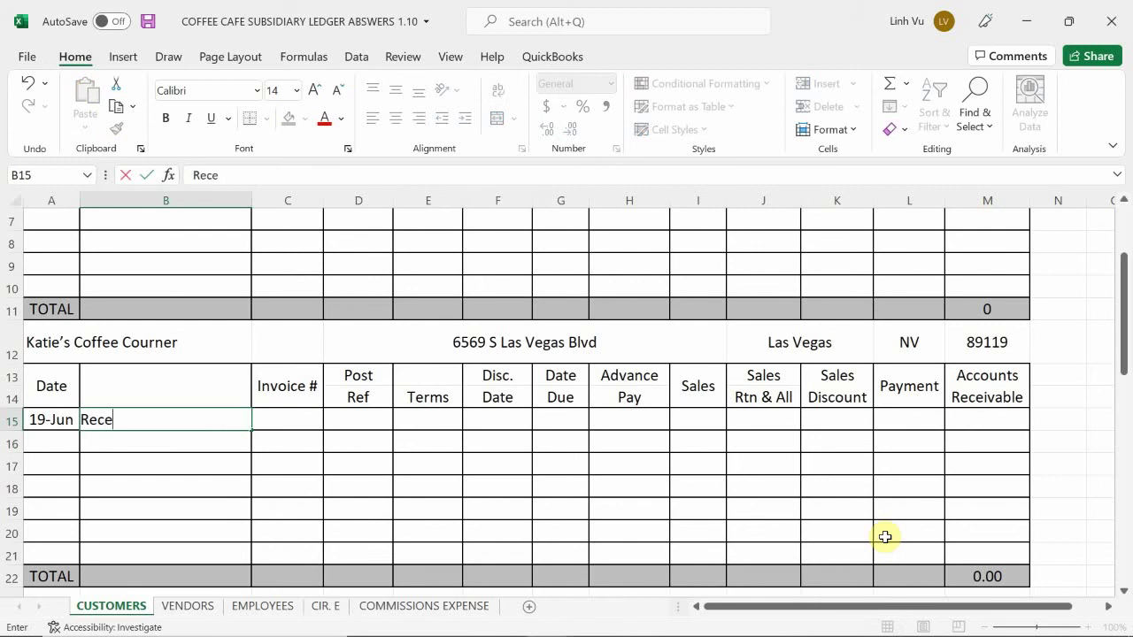
text(ieved Paym)
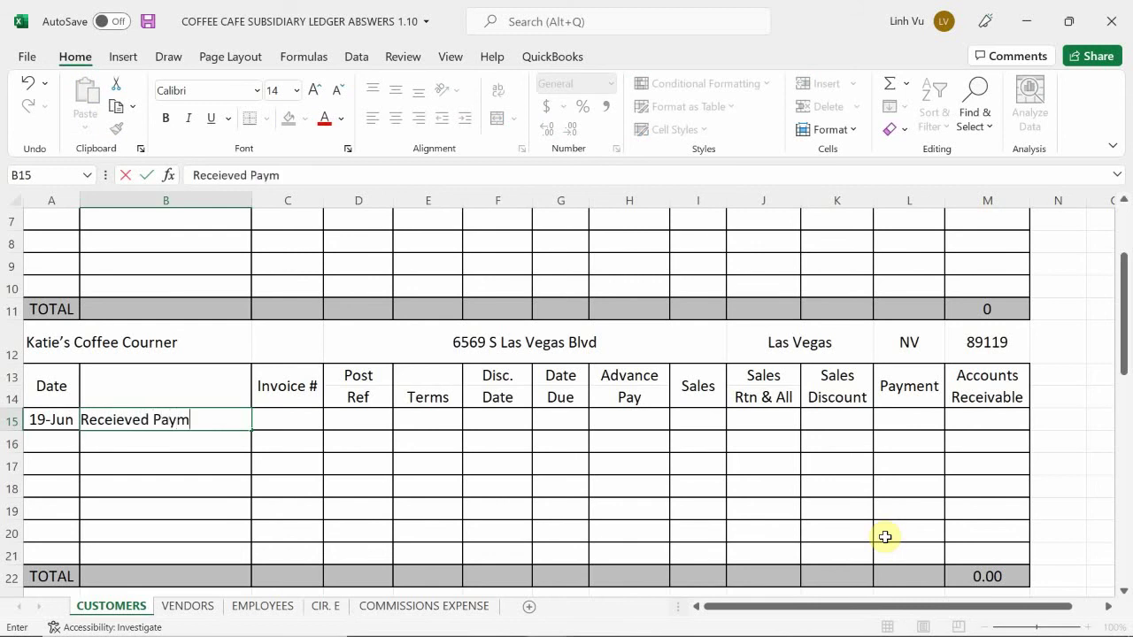
text(ent CH#412)
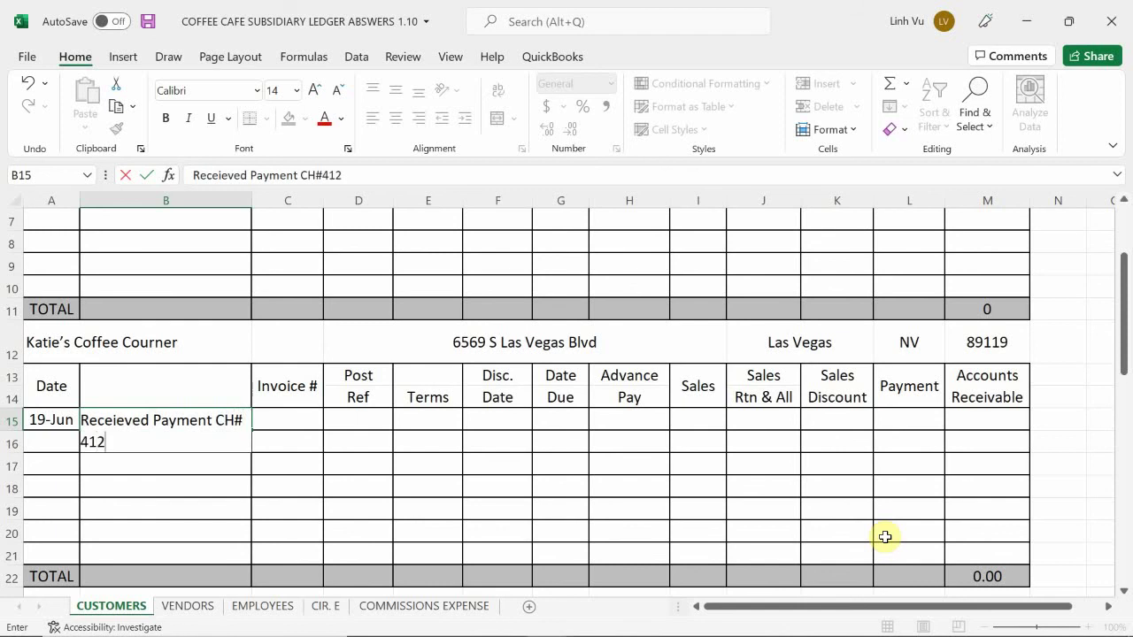
key(Return)
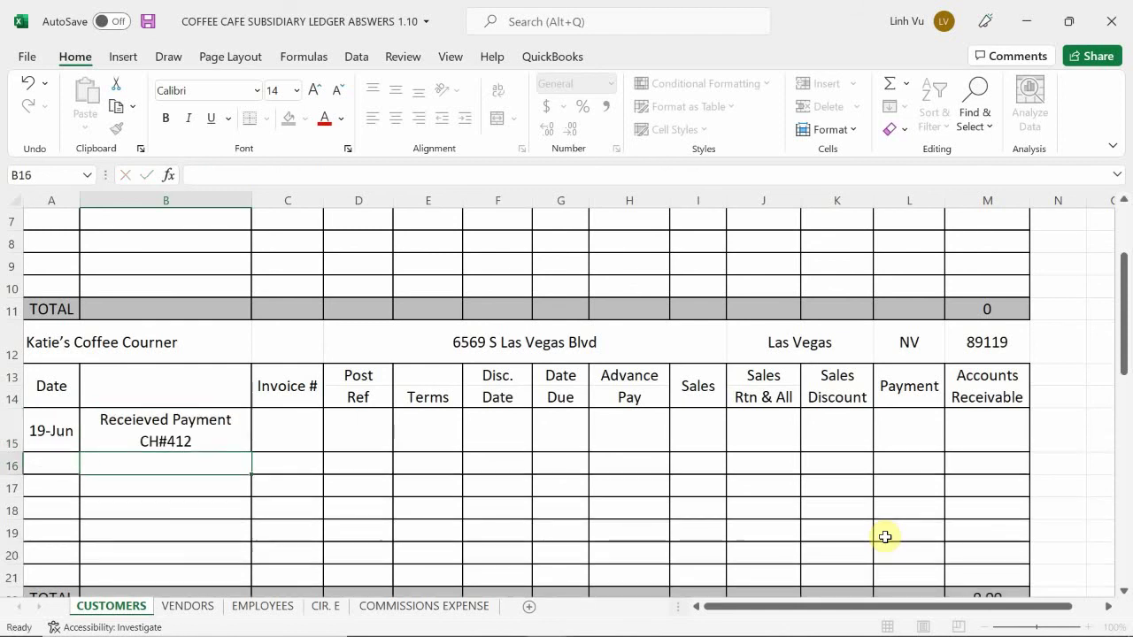
- Enter the invoice number 101 in C15 of the Katie's Coffee Courner account
key(Right)
key(Up)
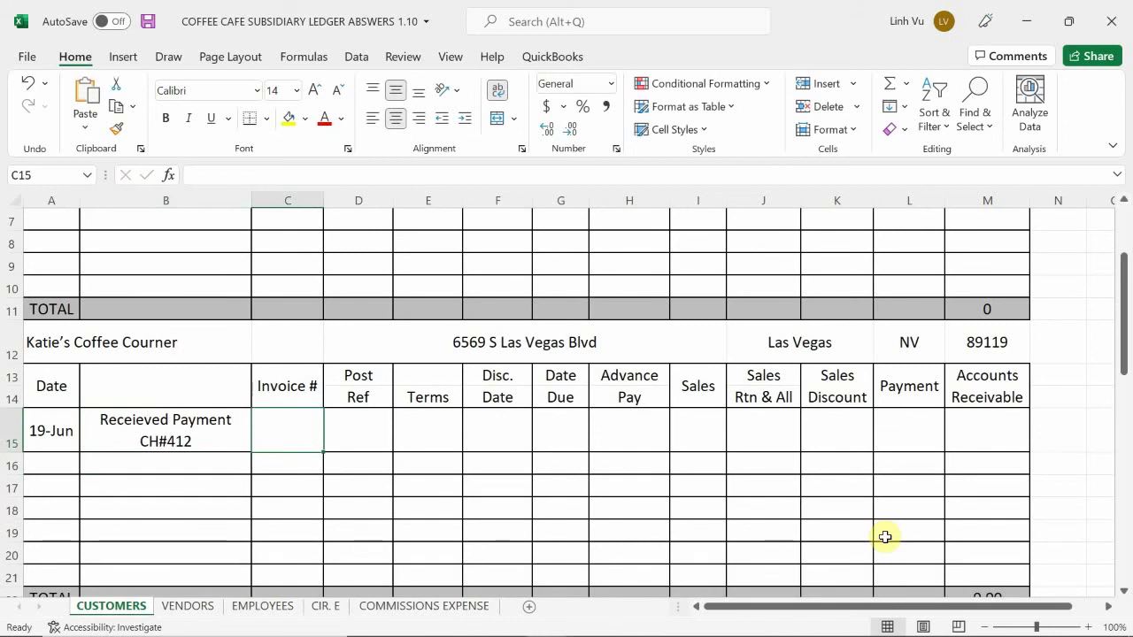
text(101)
key(Return)
- Enter the posting reference GJ7 in D15 for the 19-Jun entry
key(Down)
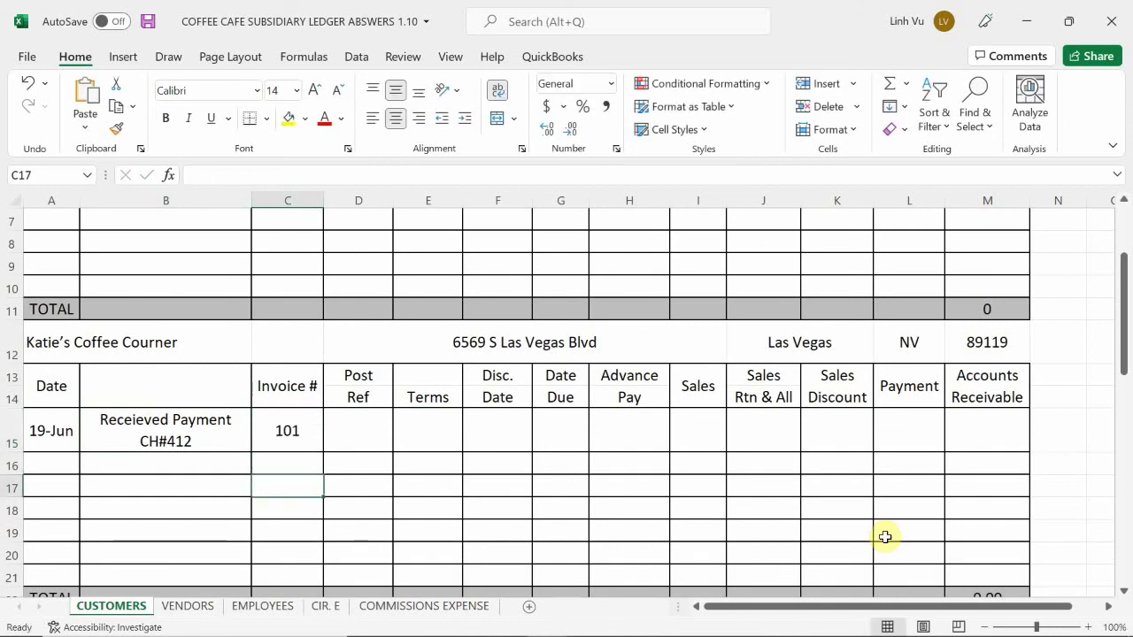
key(Right)
key(Up)
key(Up)
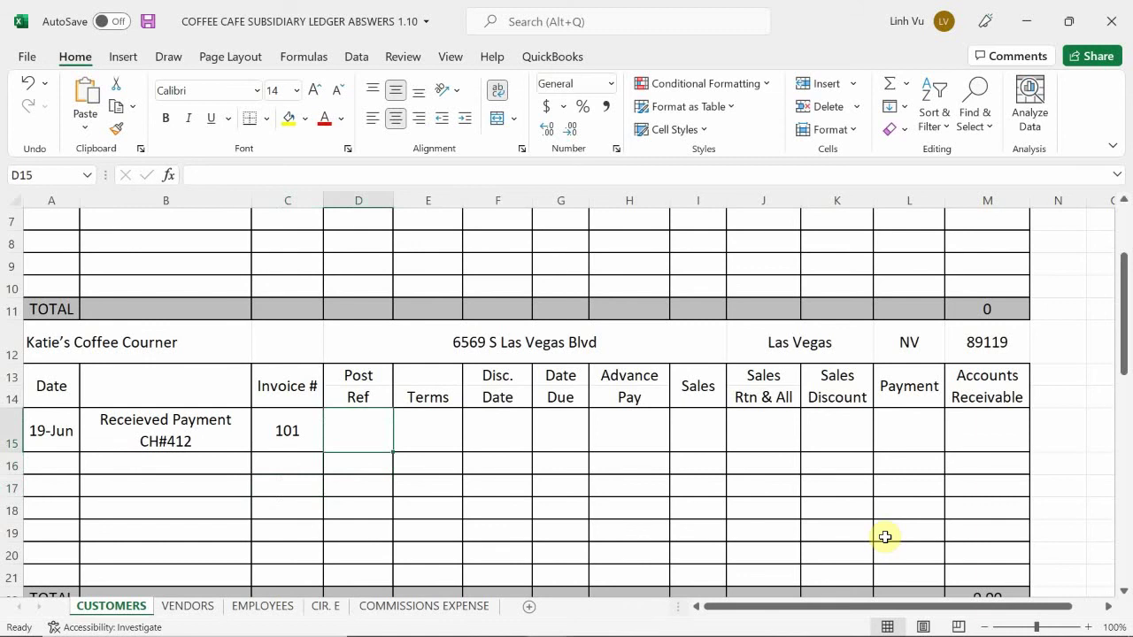
text(H)
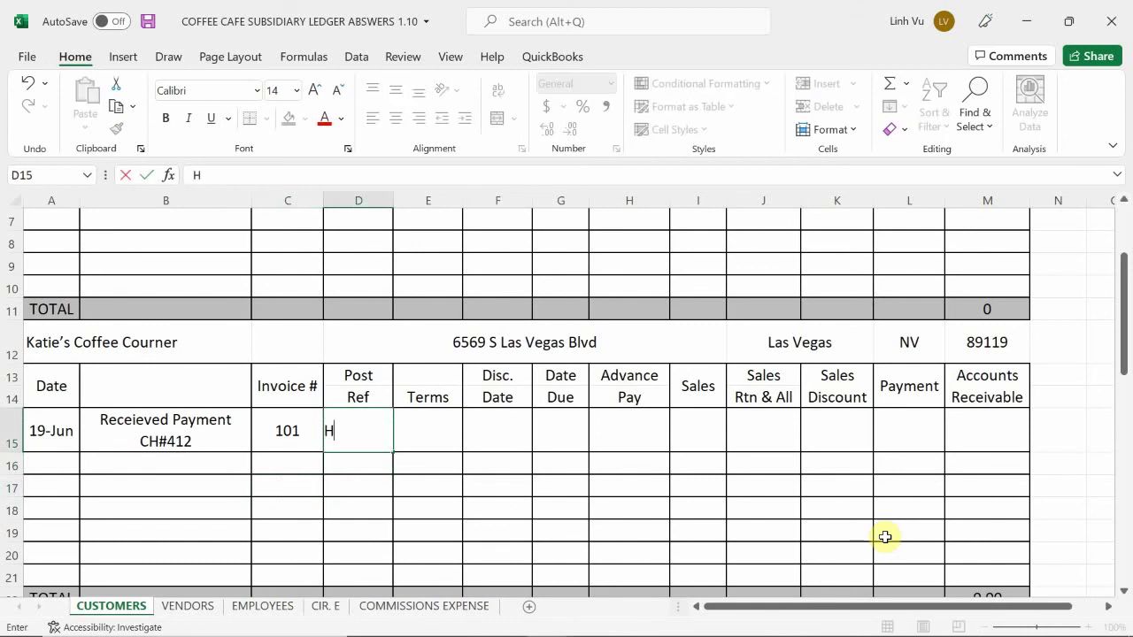
key(BackSpace)
text(GJ7)
key(Return)
- Enter the payment terms "50% C.O.D Net5" in E15 for the 19-Jun entry
key(Right)
key(Up)
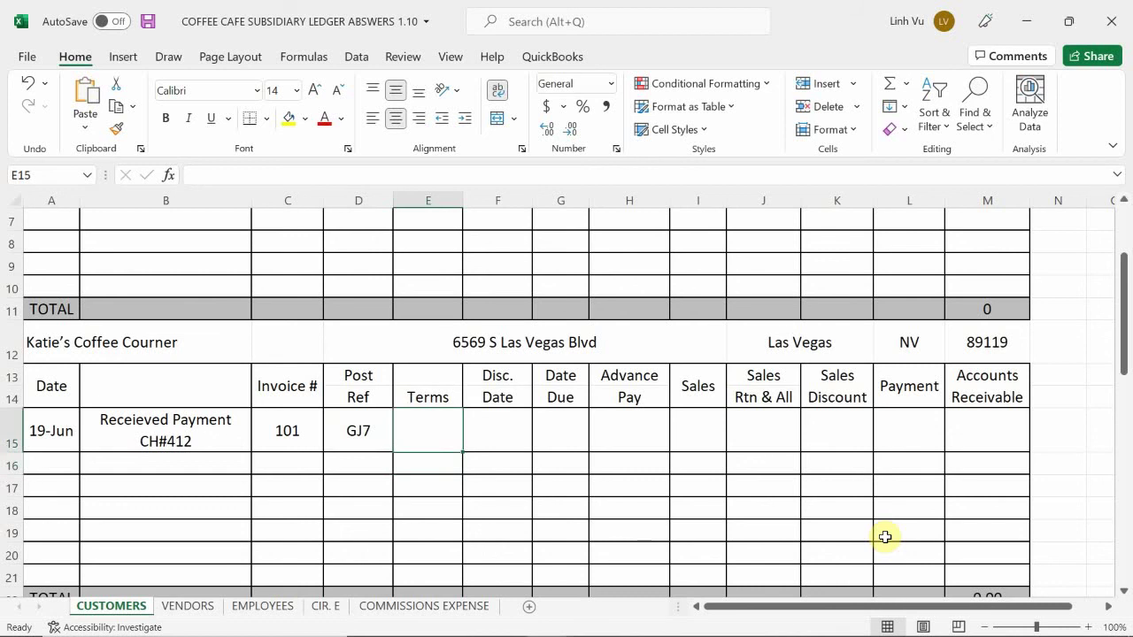
text(50% C.9)
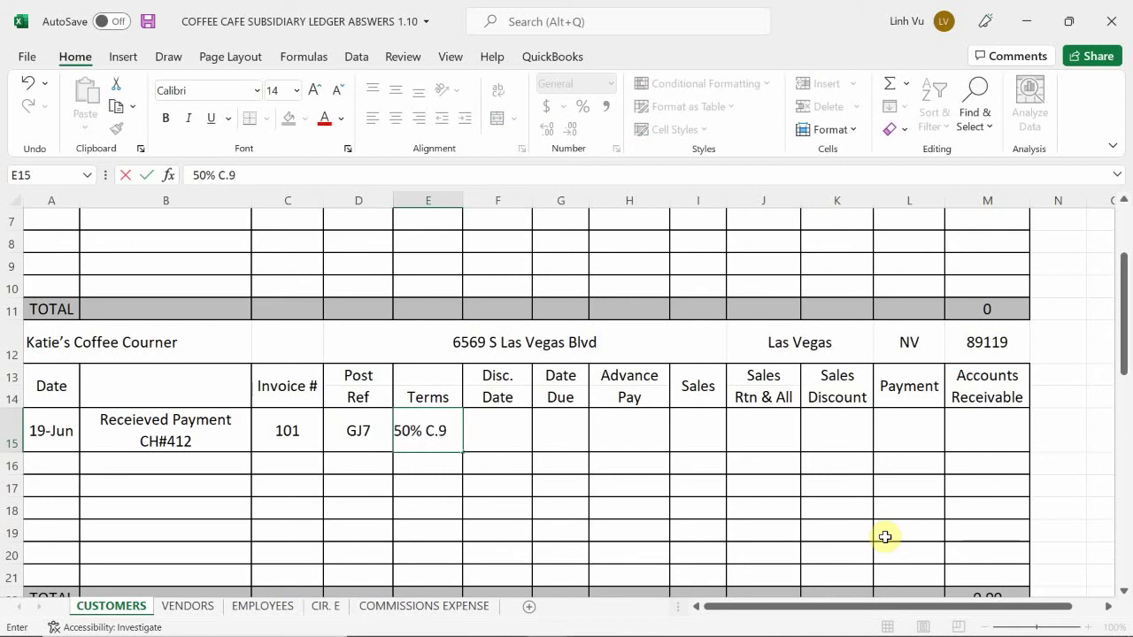
key(BackSpace)
text(o)
key(BackSpace)
text(O.D N)
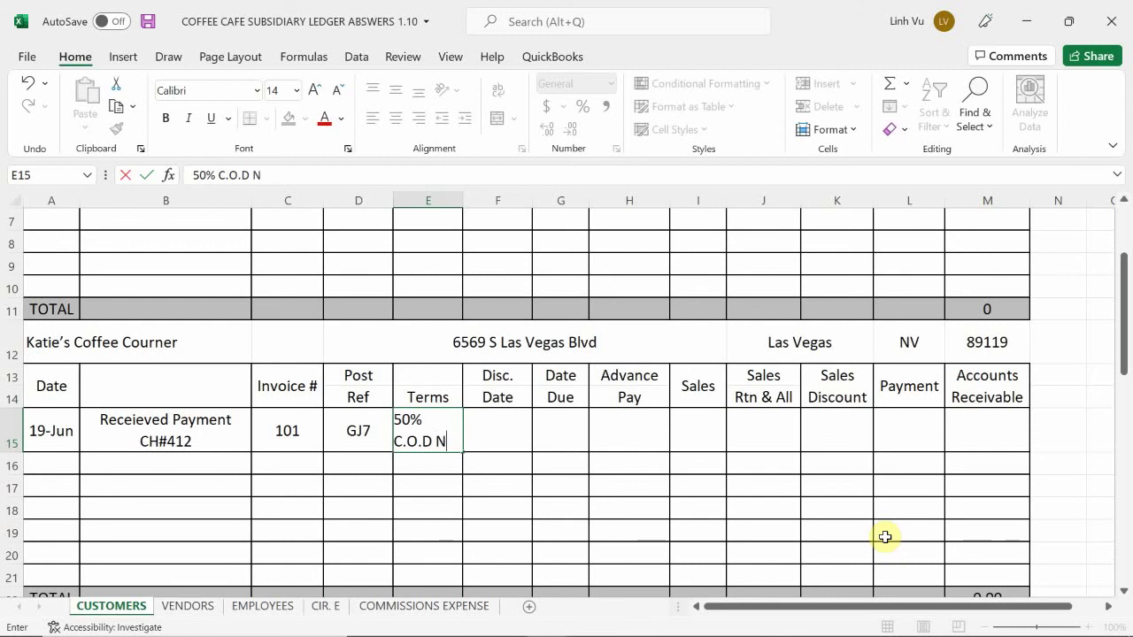
text(et5)
key(Tab)
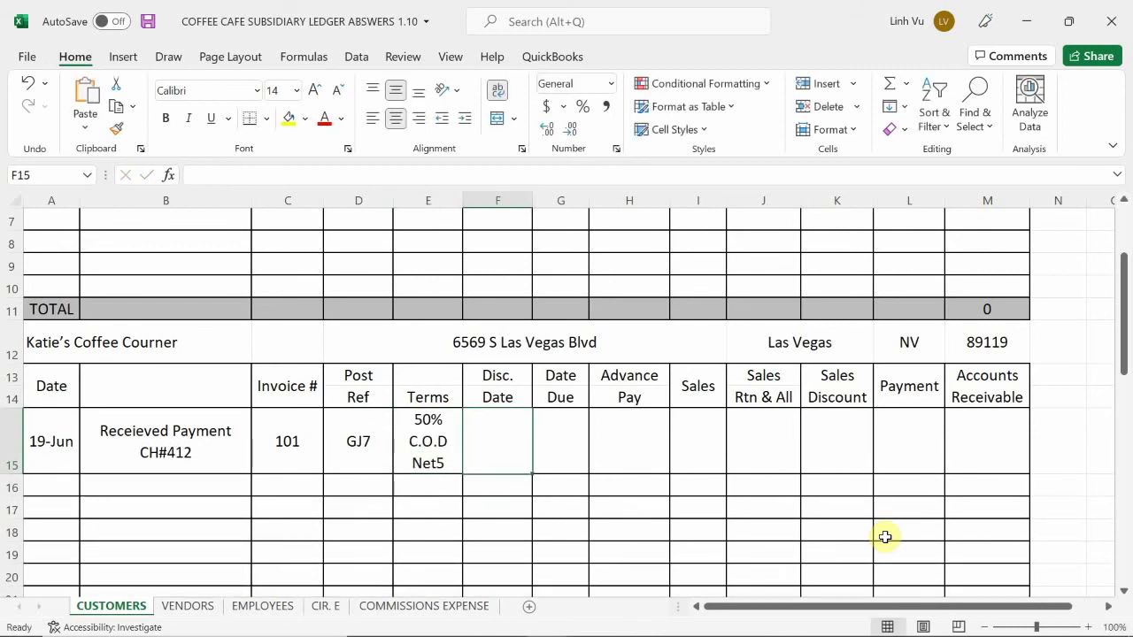
- Calculate the 19-Jun entry's due date in G15 as five days after its date with =A15+5
key(Tab)
text(=)
key(Left)
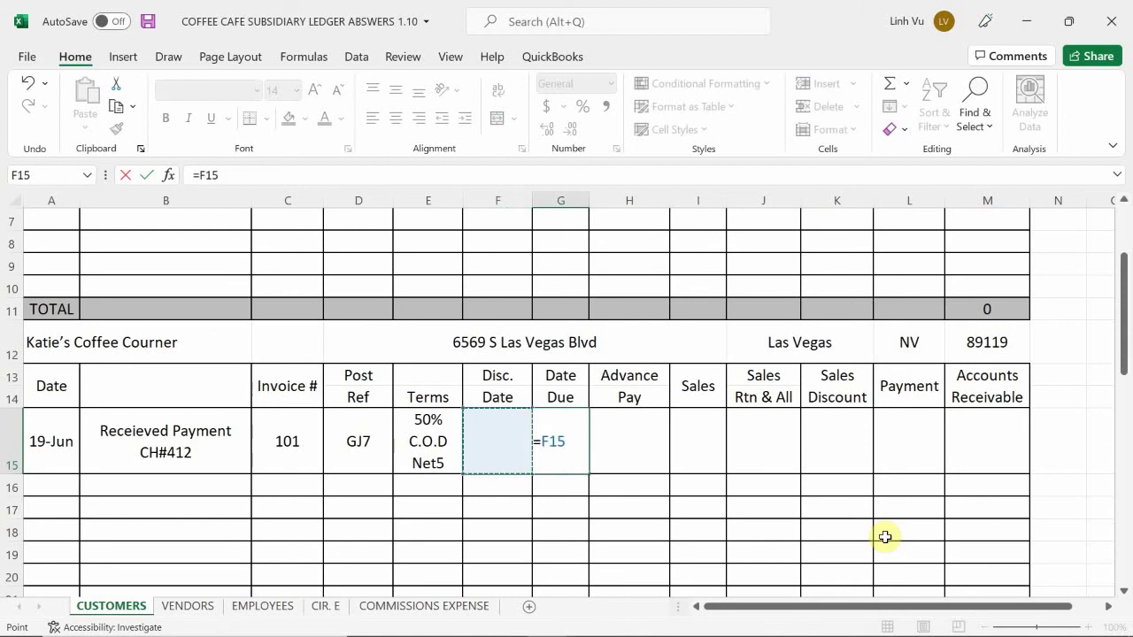
key(Left)
key(Left)
key(Left)
key(Left)
key(Left)
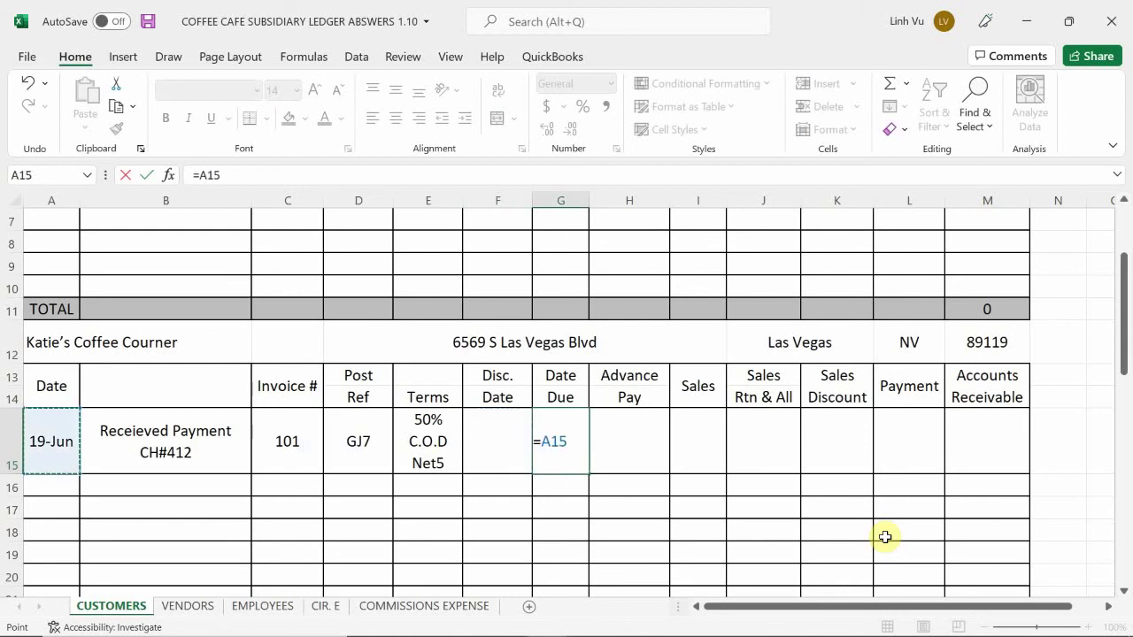
text(+5)
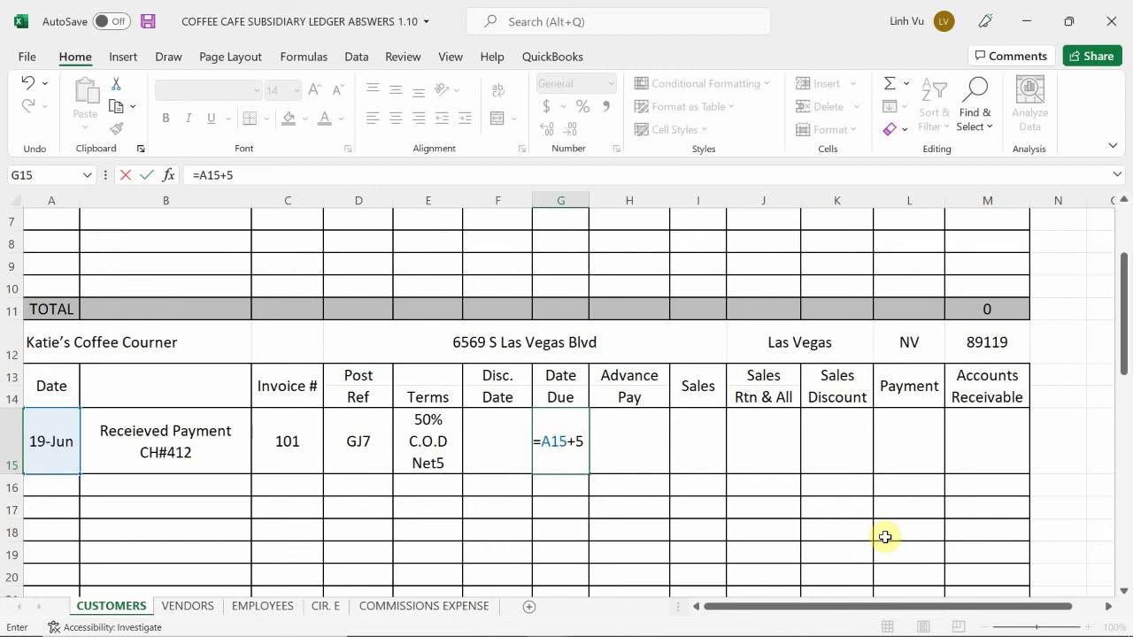
key(Return)
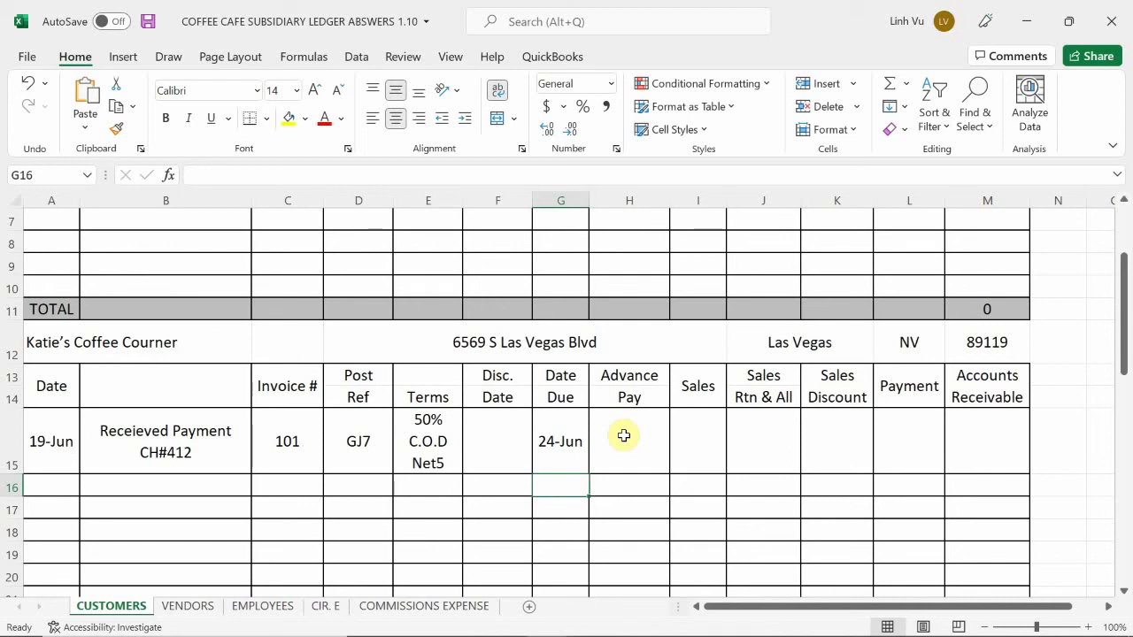
- Enter the sales amount 219.05 in I15 for the 19-Jun entry
click(703, 434)
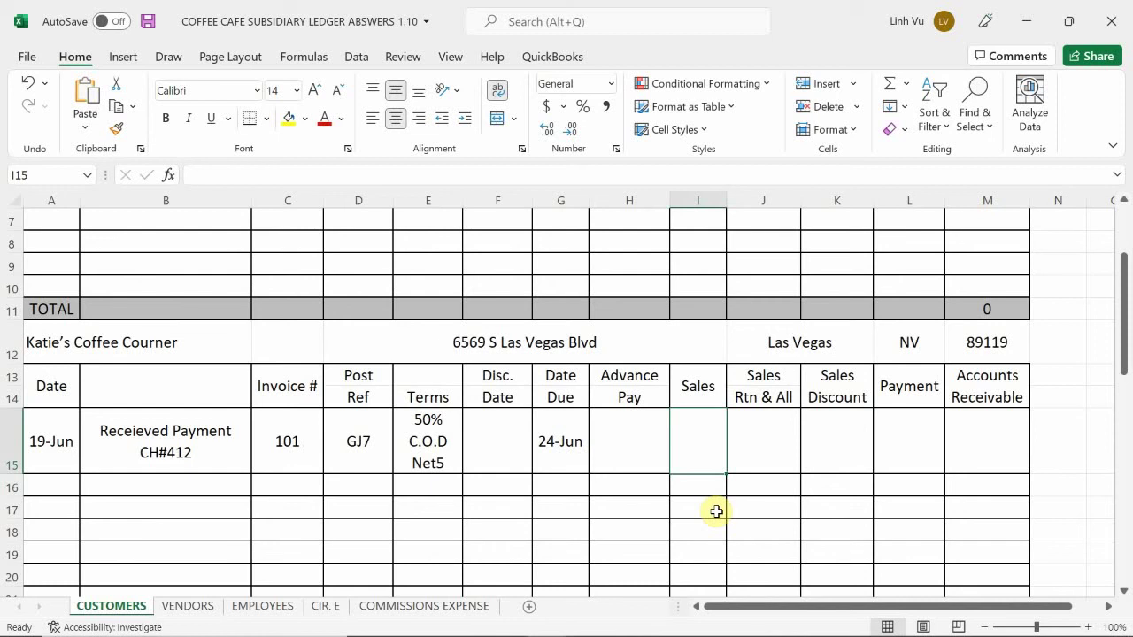
text(219.05)
key(Return)
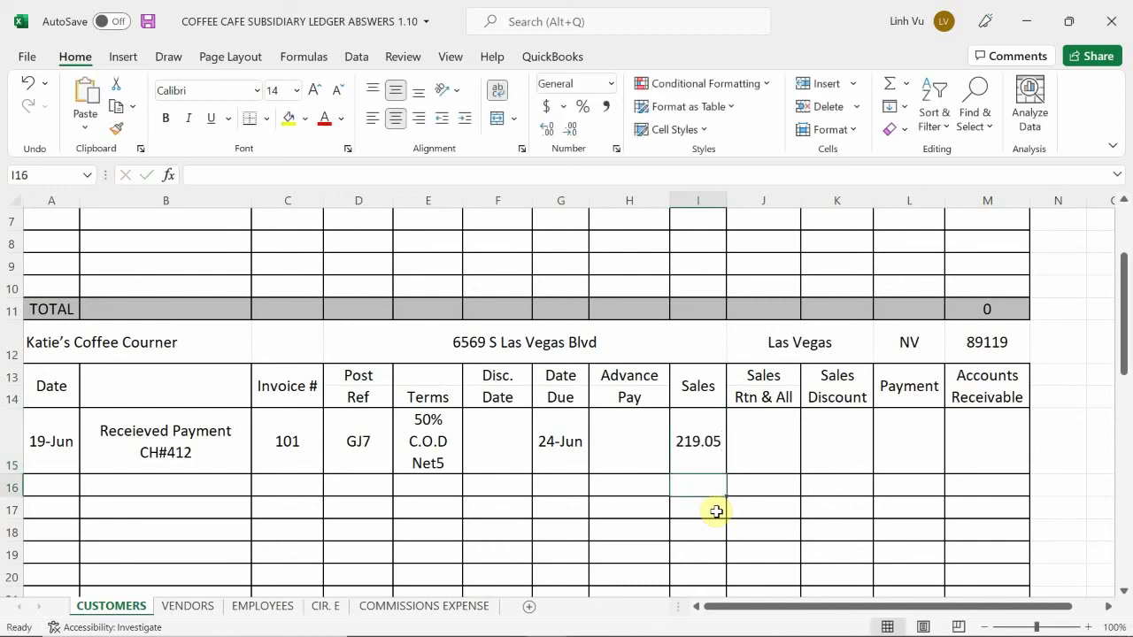
- Enter the payment amount 109.53 in L15 for the 19-Jun entry
key(Right)
key(Up)
key(Right)
key(Right)
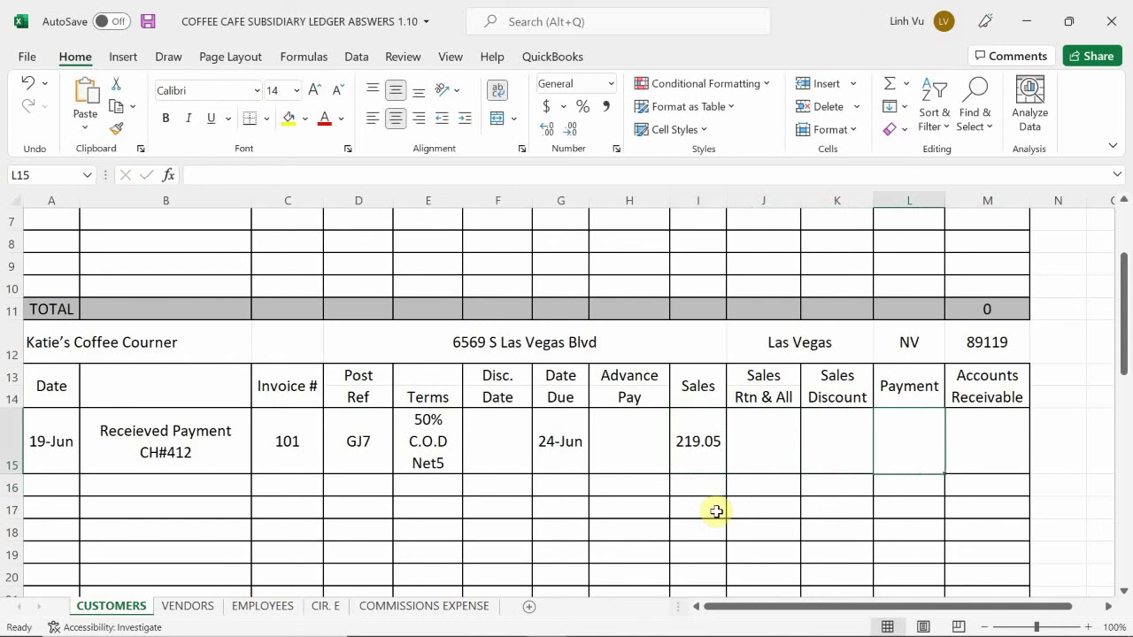
key(Right)
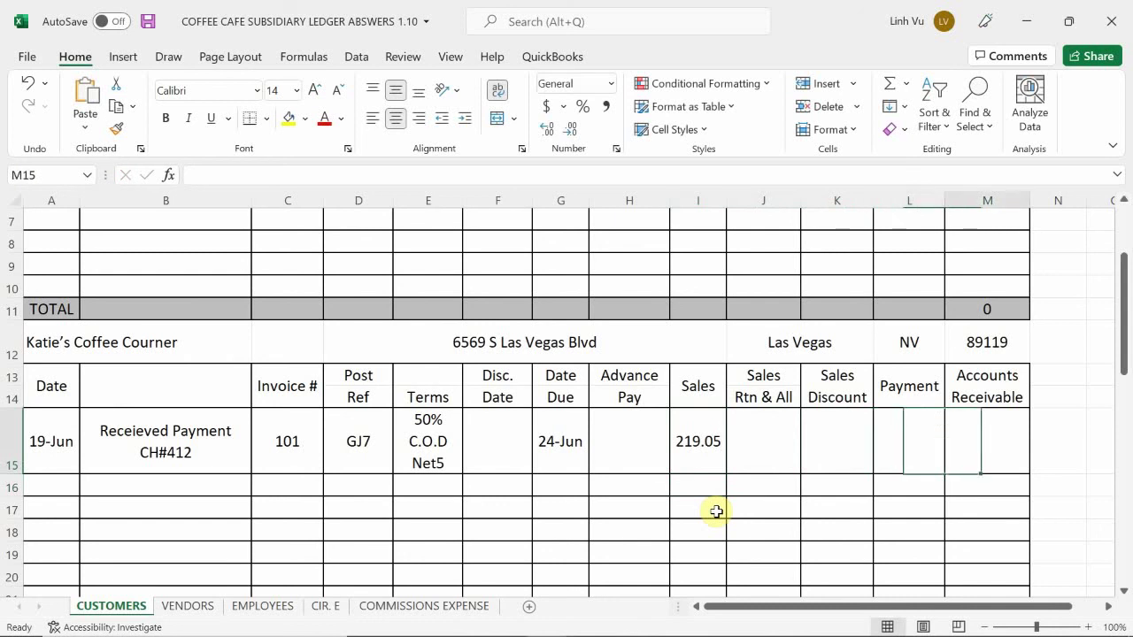
key(Left)
text(19)
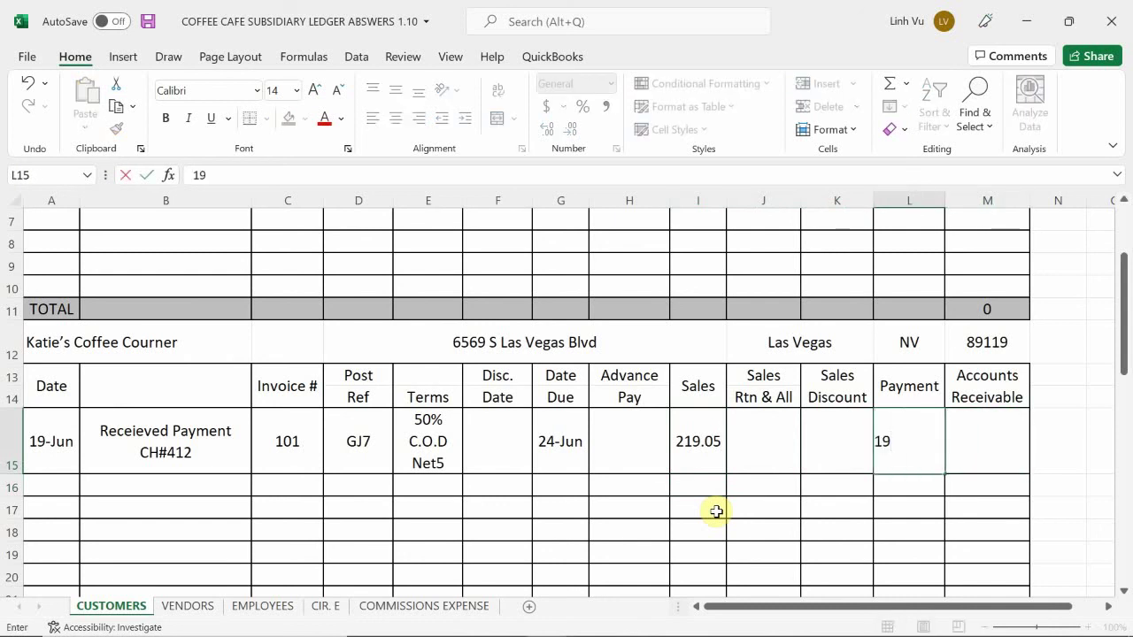
key(BackSpace)
text(09.53)
key(Return)
- Calculate the 19-Jun accounts receivable in M15 with the formula =I15-H15-J15-K15-L15
key(Up)
key(Right)
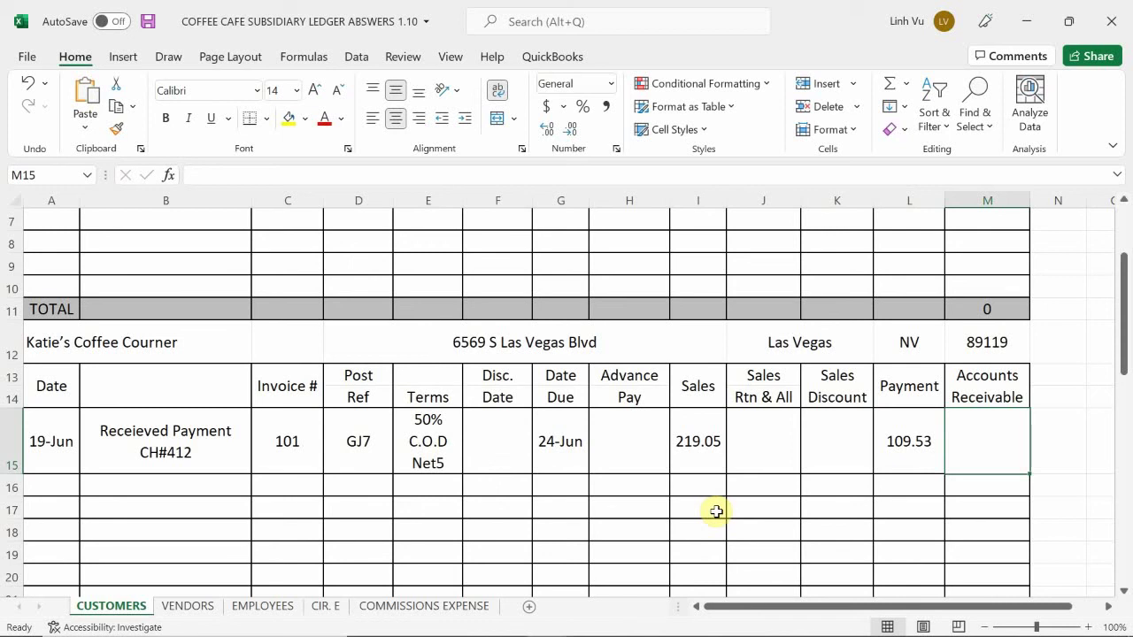
text(=)
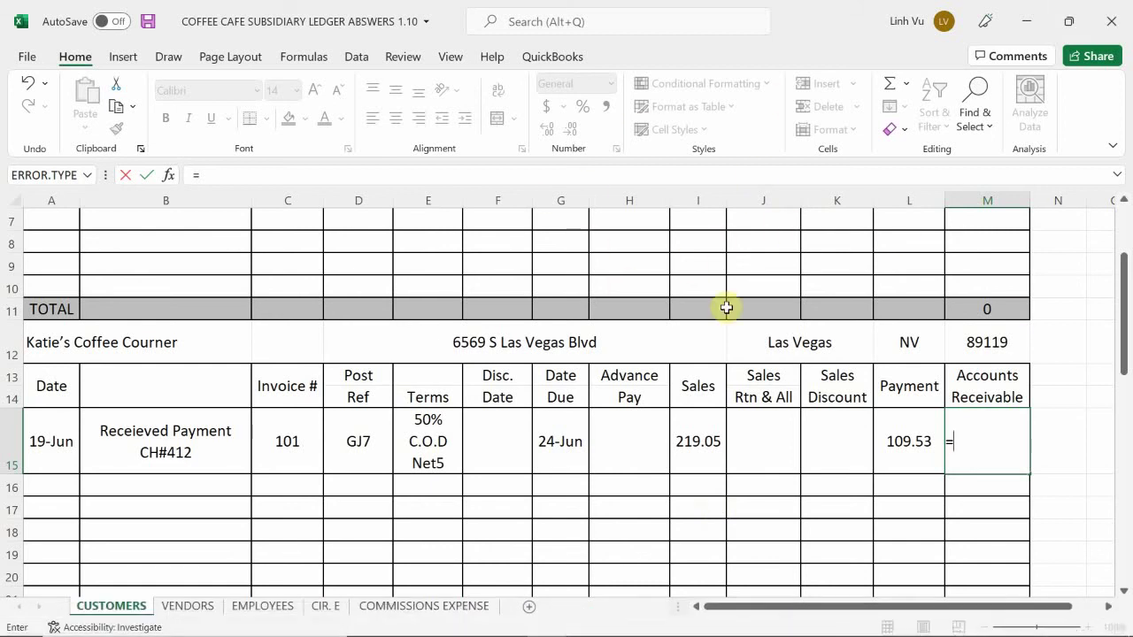
click(693, 427)
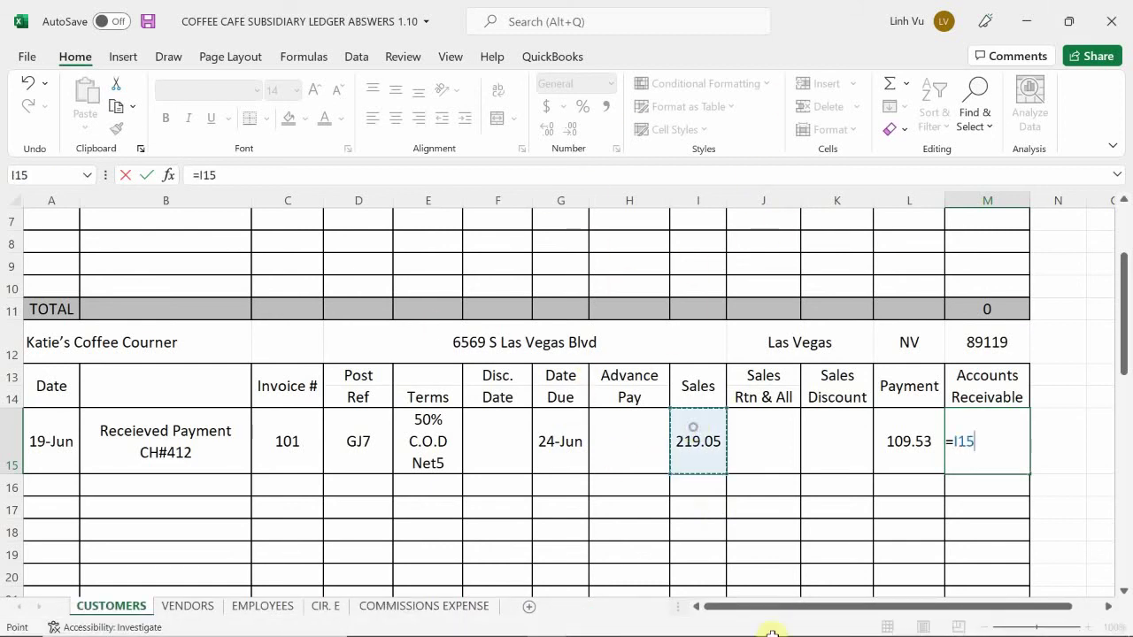
text(-)
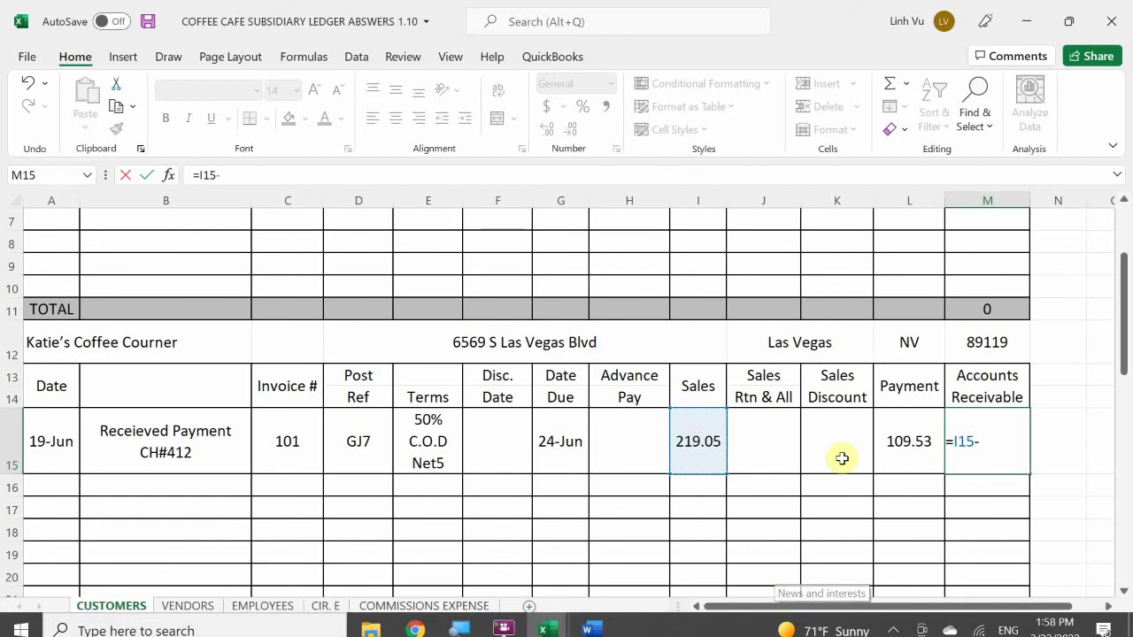
click(635, 435)
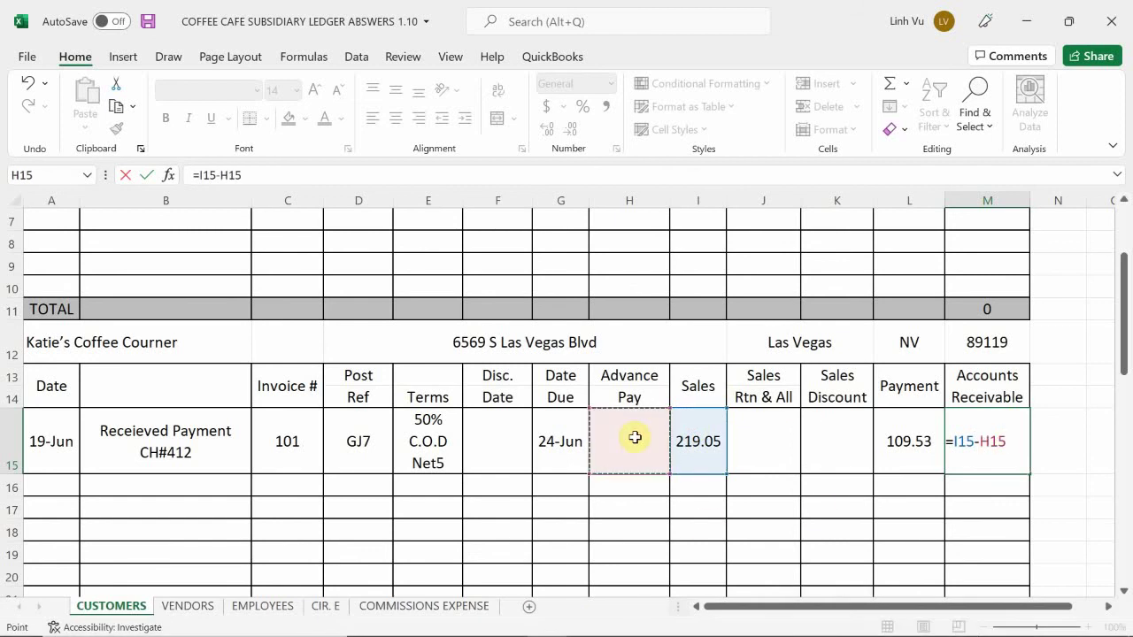
text(-)
click(767, 440)
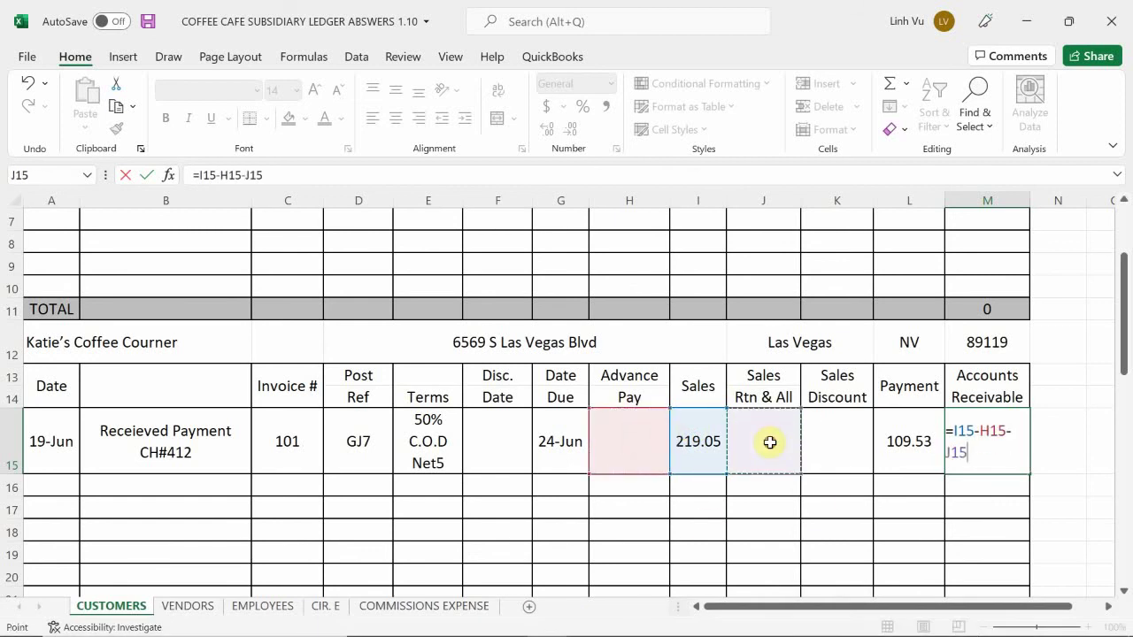
text(-)
click(828, 435)
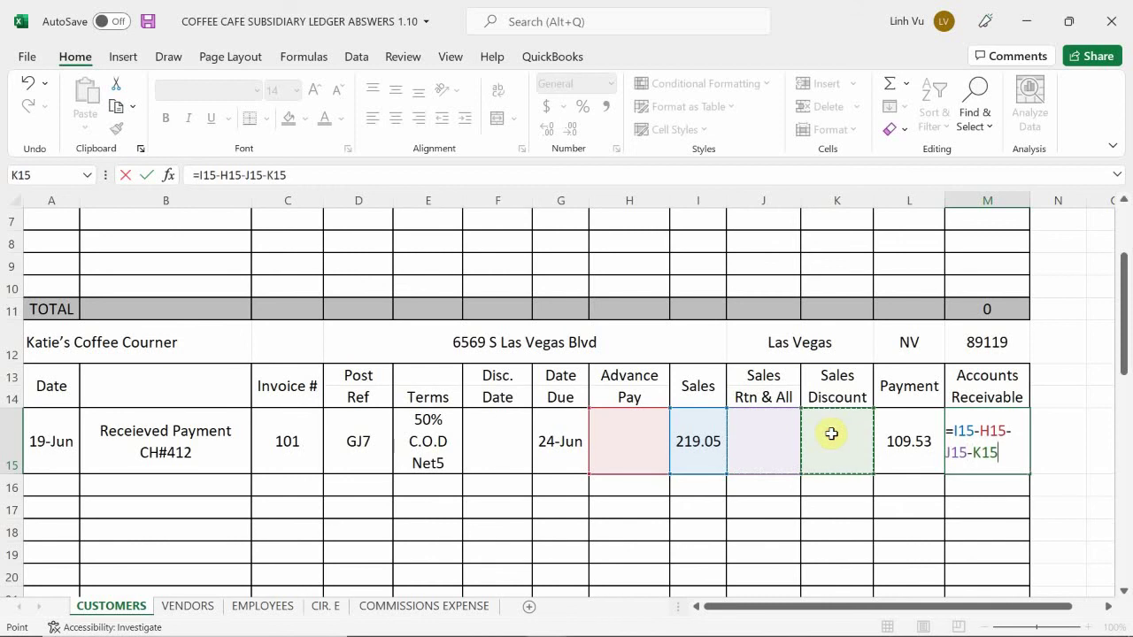
text(-)
click(911, 434)
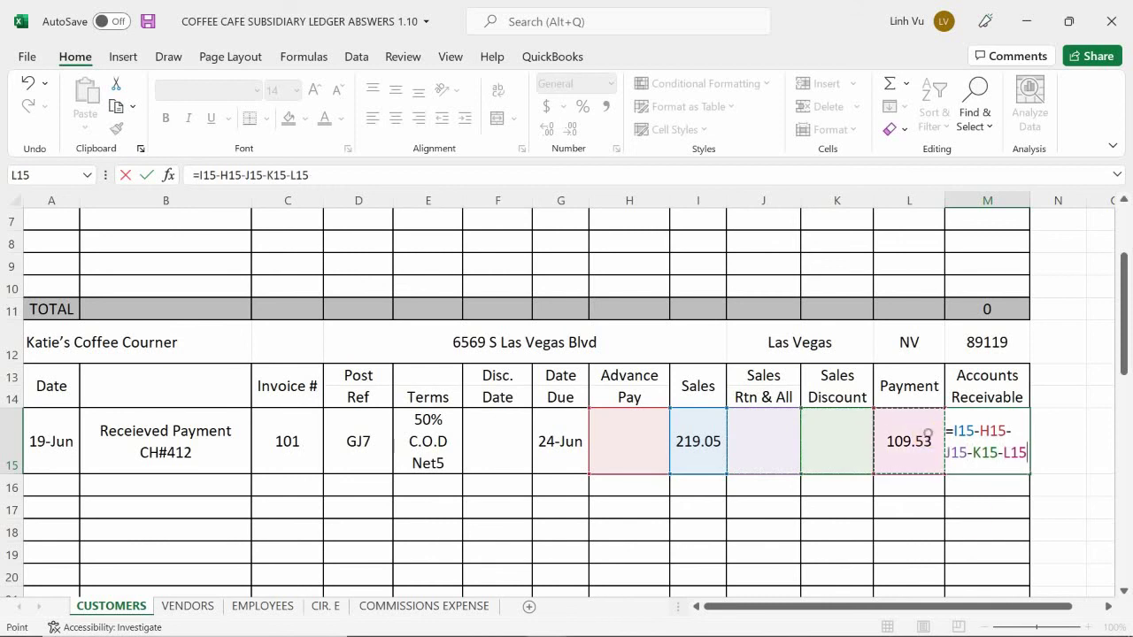
key(Return)
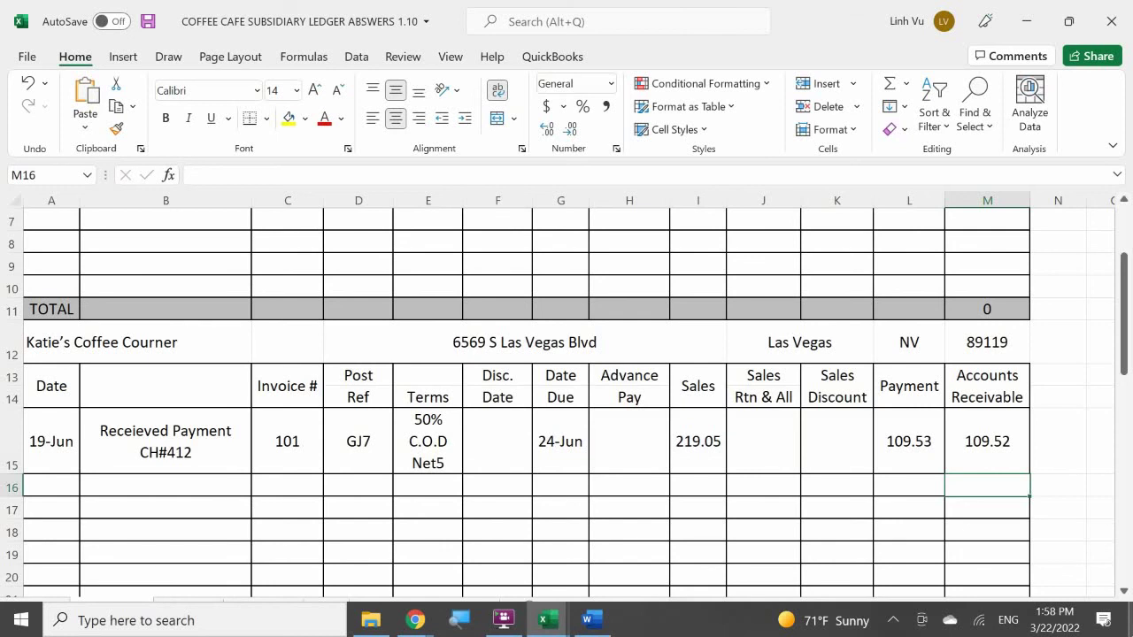
scroll(1044, 480, down, 1)
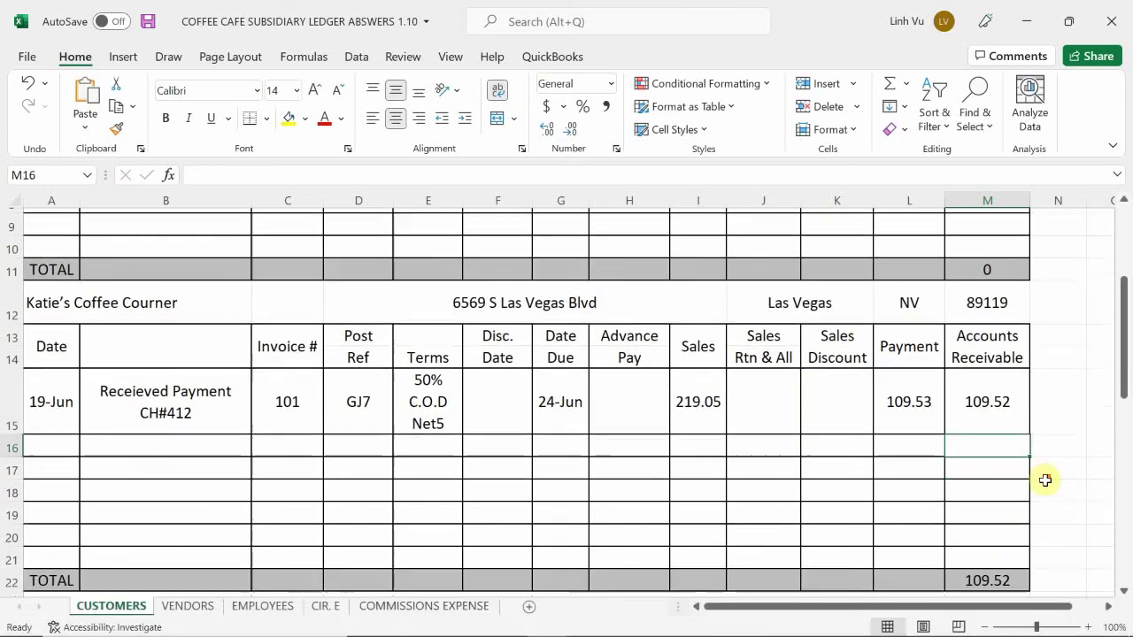
scroll(1045, 479, down, 1)
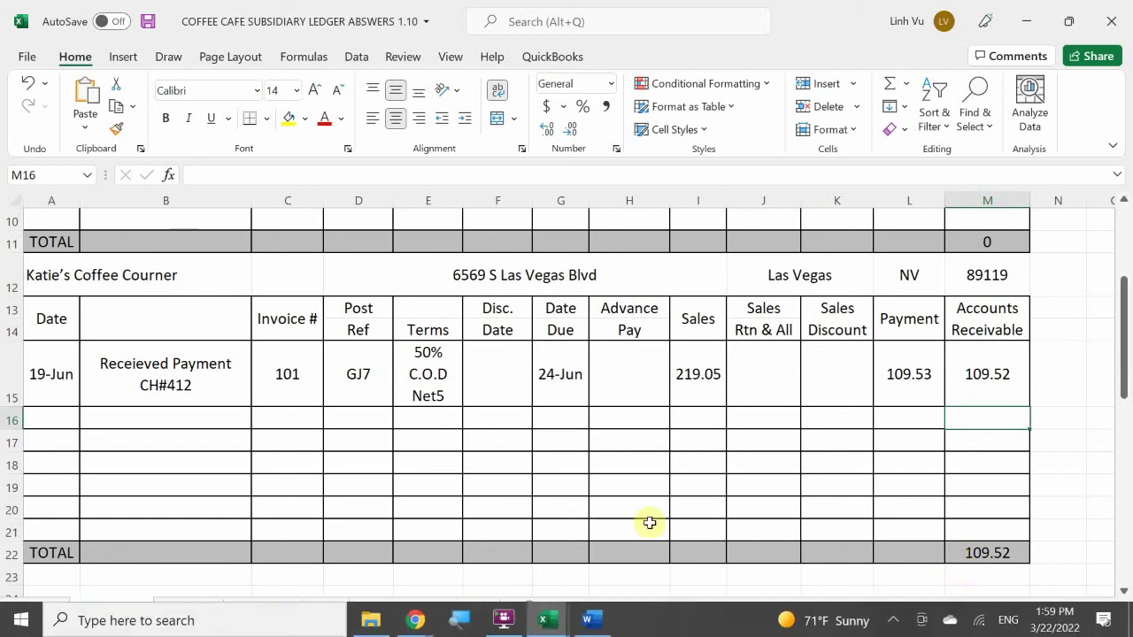
- Switch to the general journal workbook and the Word document, showing the Katie's Coffee Corner invoice and its check receipt
click(544, 622)
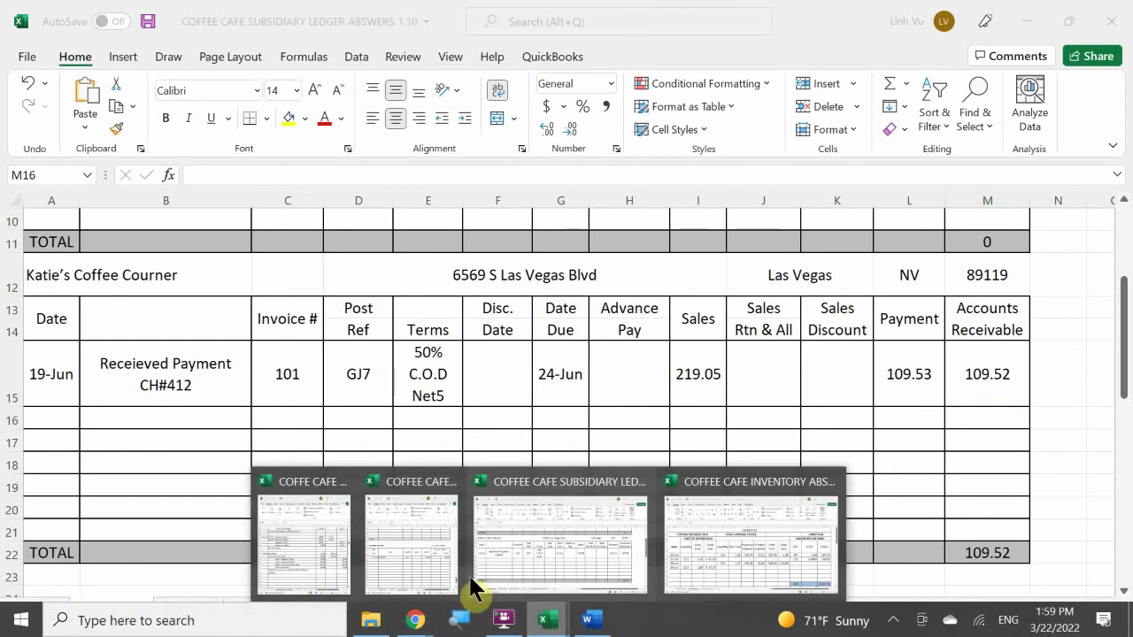
click(336, 541)
click(590, 622)
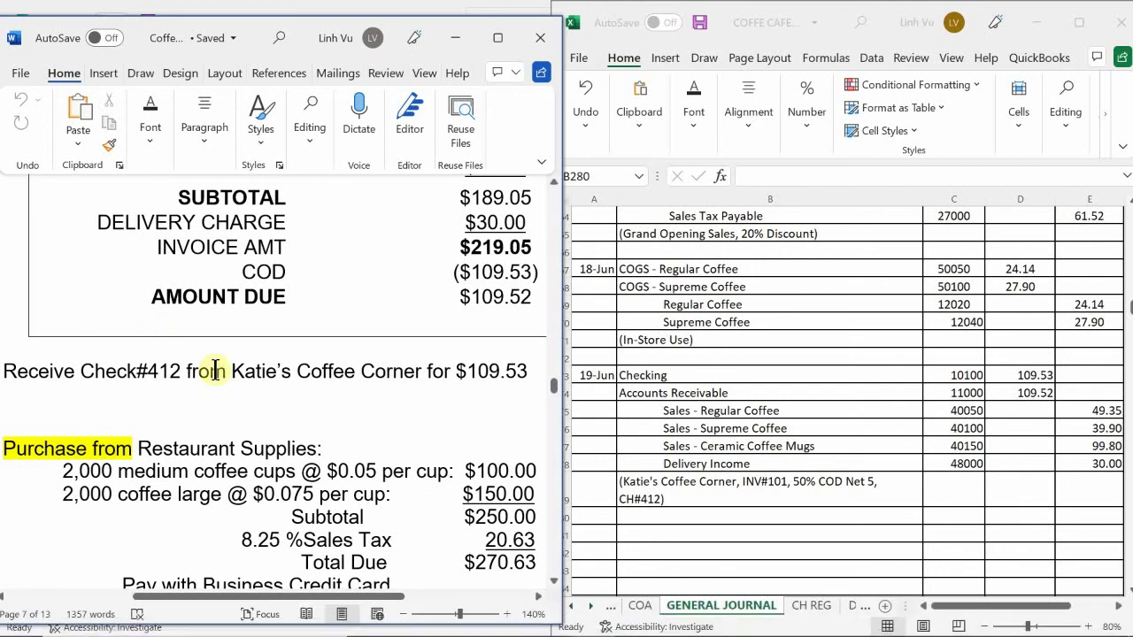
scroll(250, 399, up, 3)
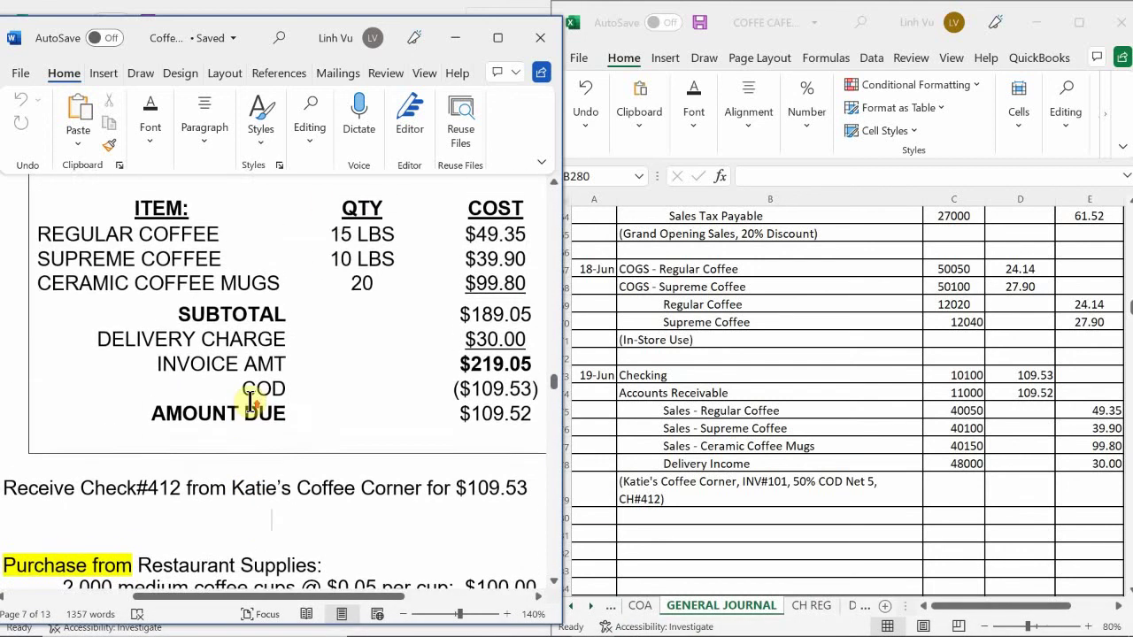
scroll(251, 401, up, 1)
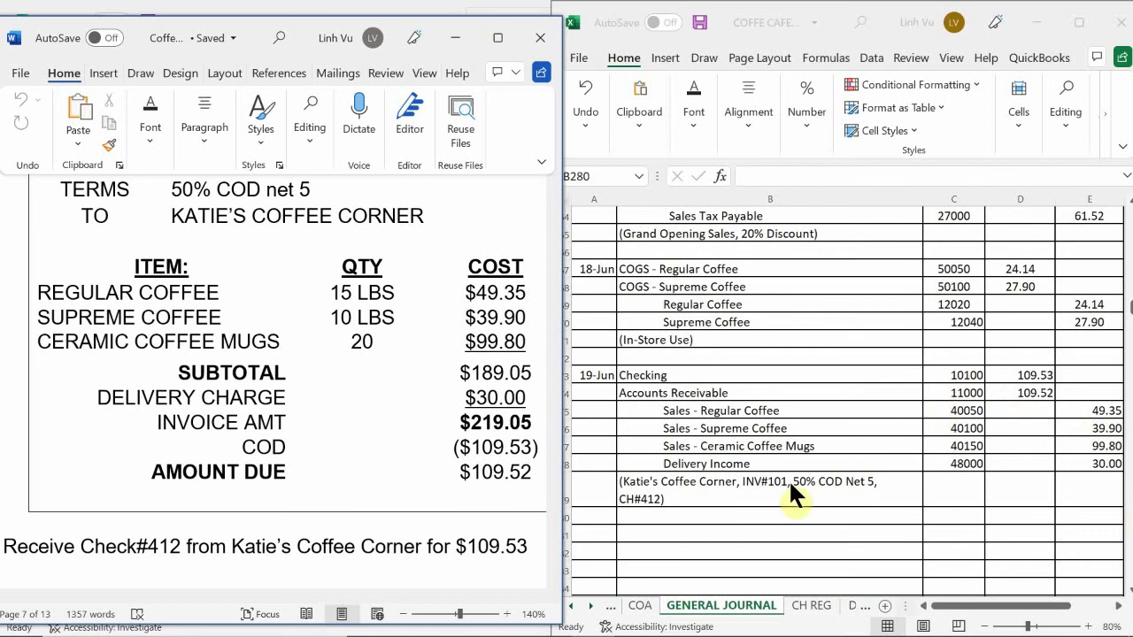
- Record the check receipt of 109.53 in A7 of the DEPOSITS sheet
click(851, 619)
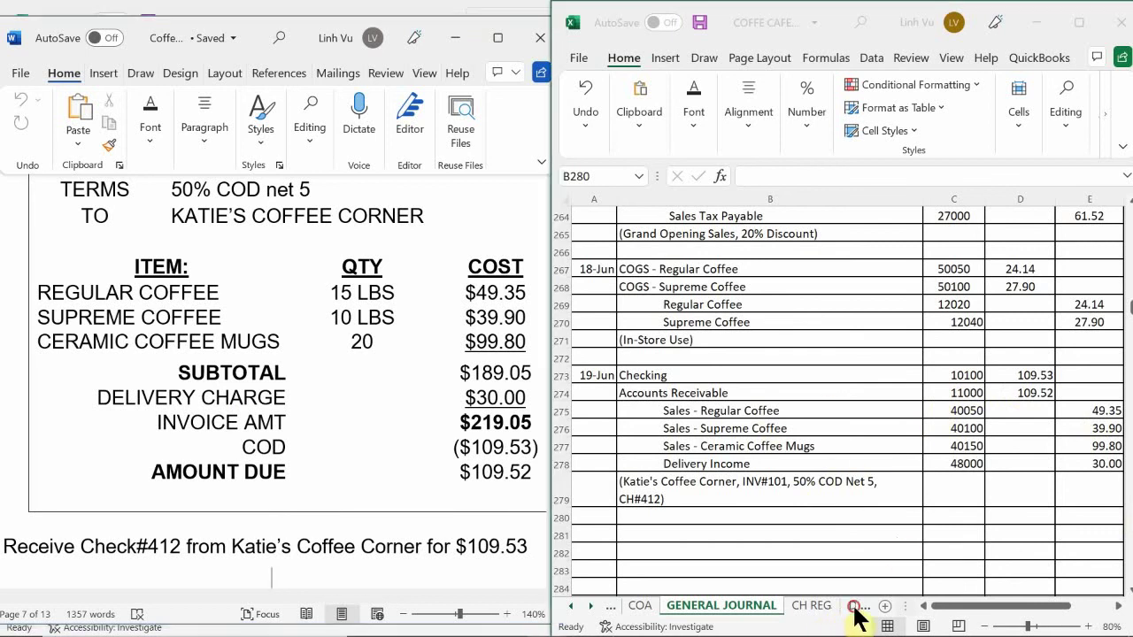
click(850, 607)
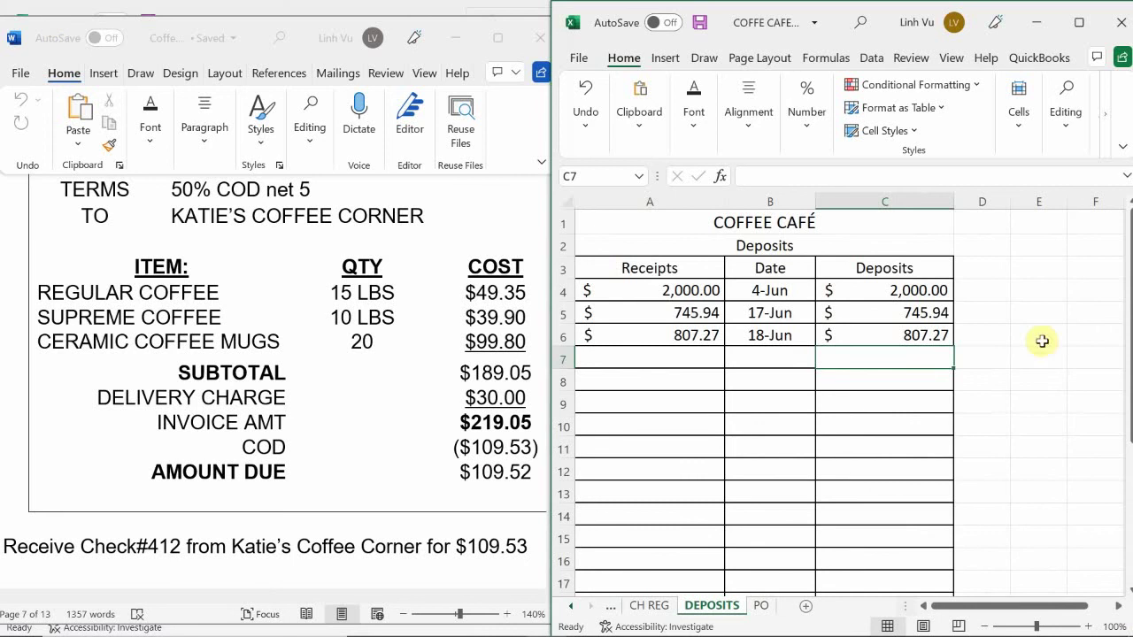
click(659, 358)
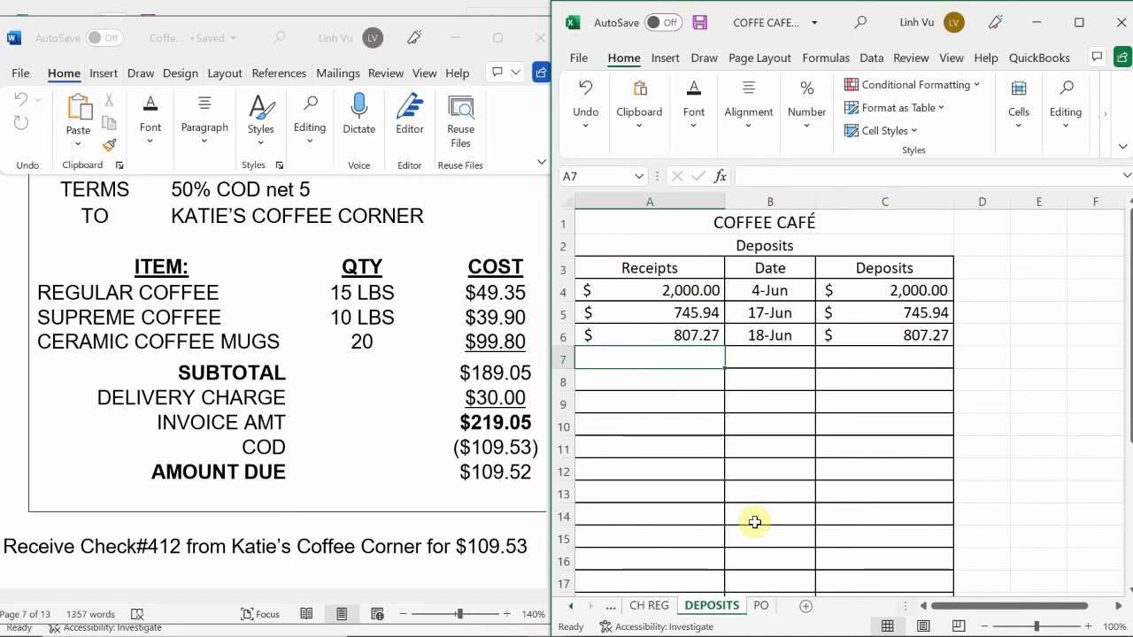
text(109.53)
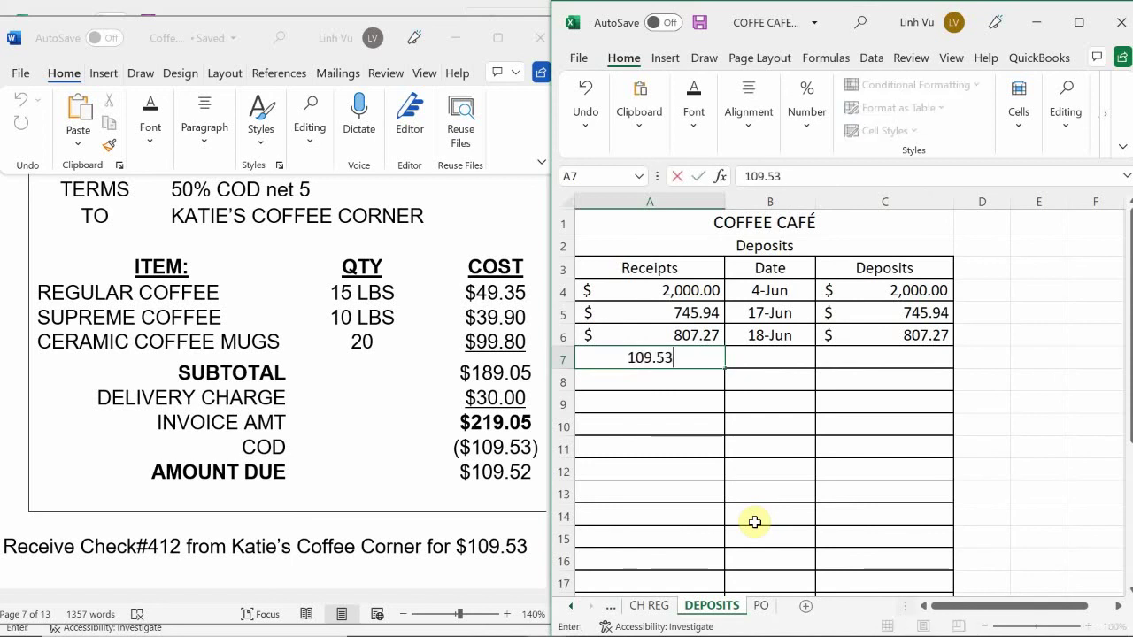
key(Return)
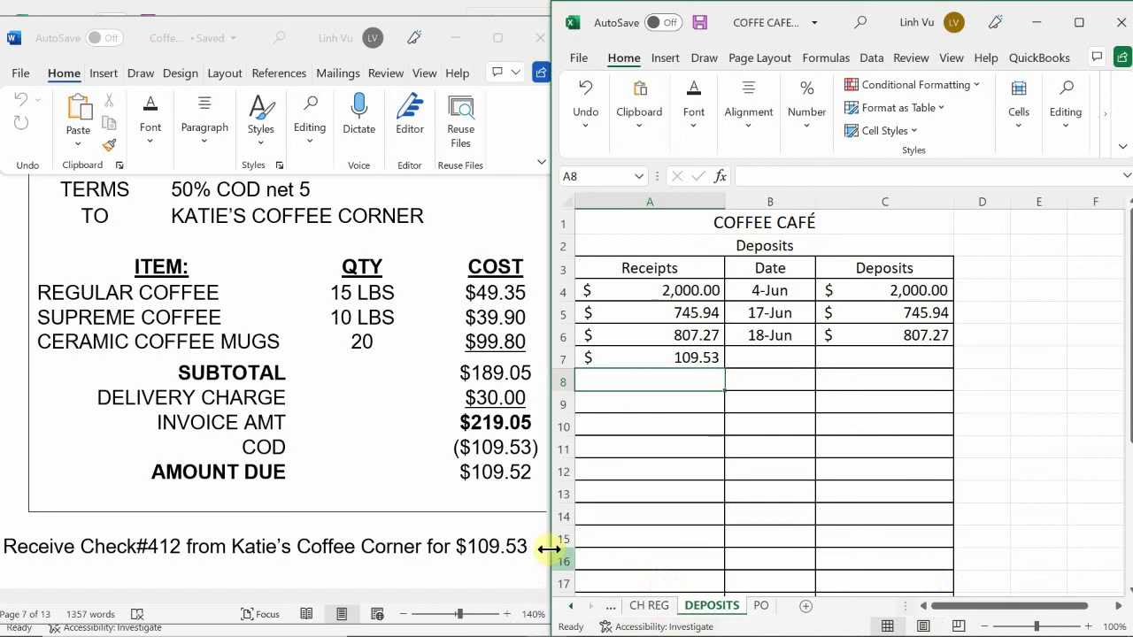
- Examine the Restaurant Supplies purchase in the Word document and return to the journal workbook in Excel
mouse_move(546, 624)
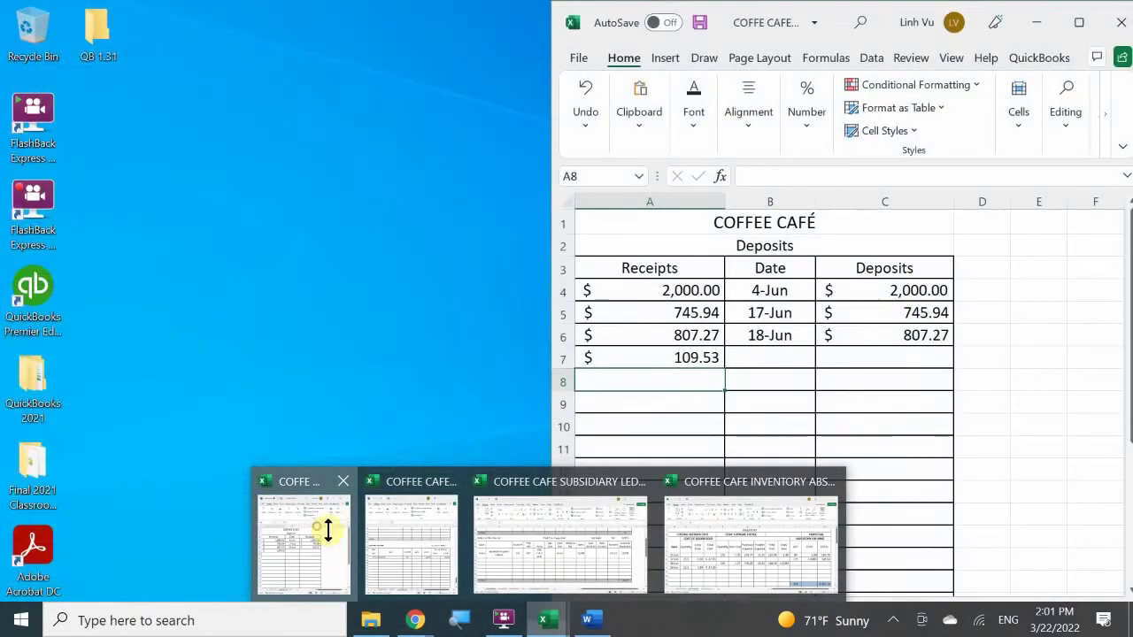
click(587, 620)
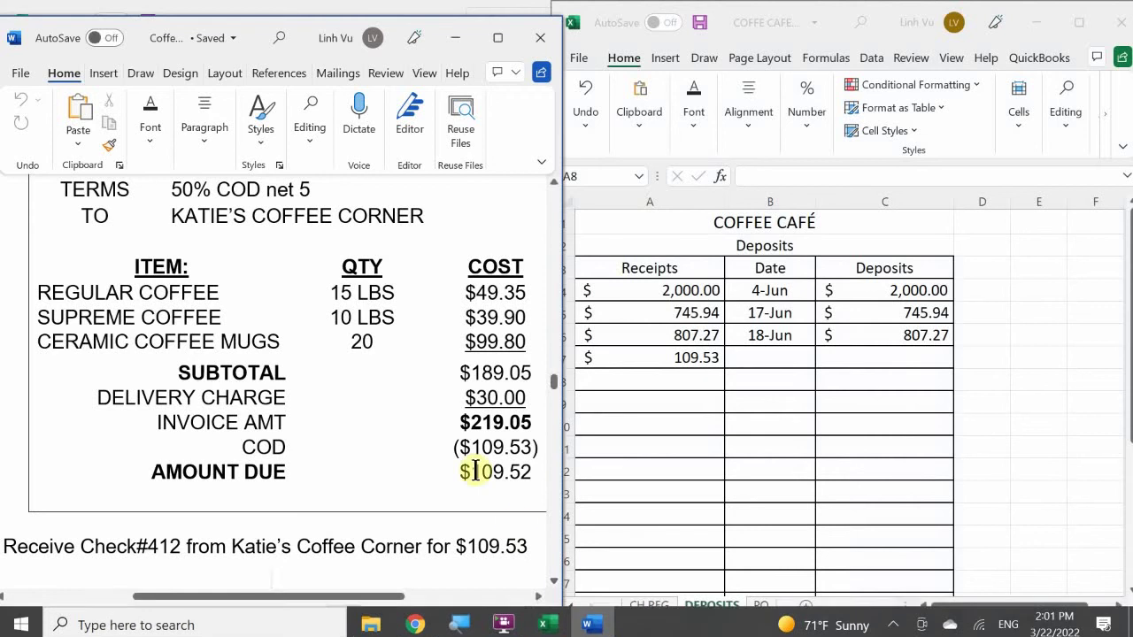
click(458, 449)
scroll(457, 452, down, 5)
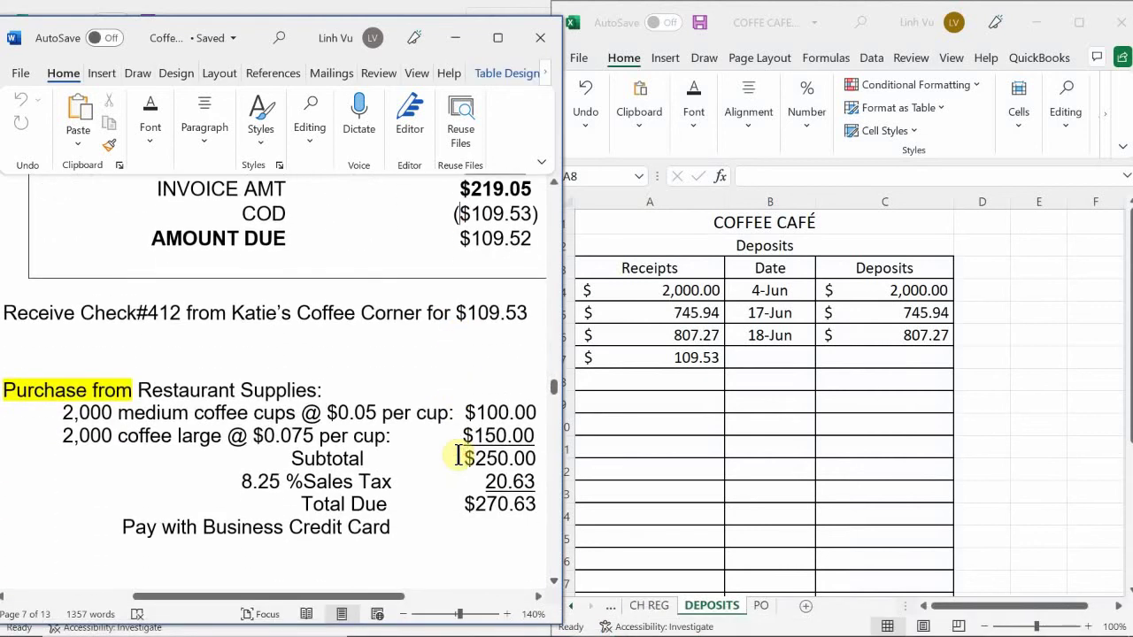
scroll(458, 456, down, 1)
scroll(458, 455, up, 1)
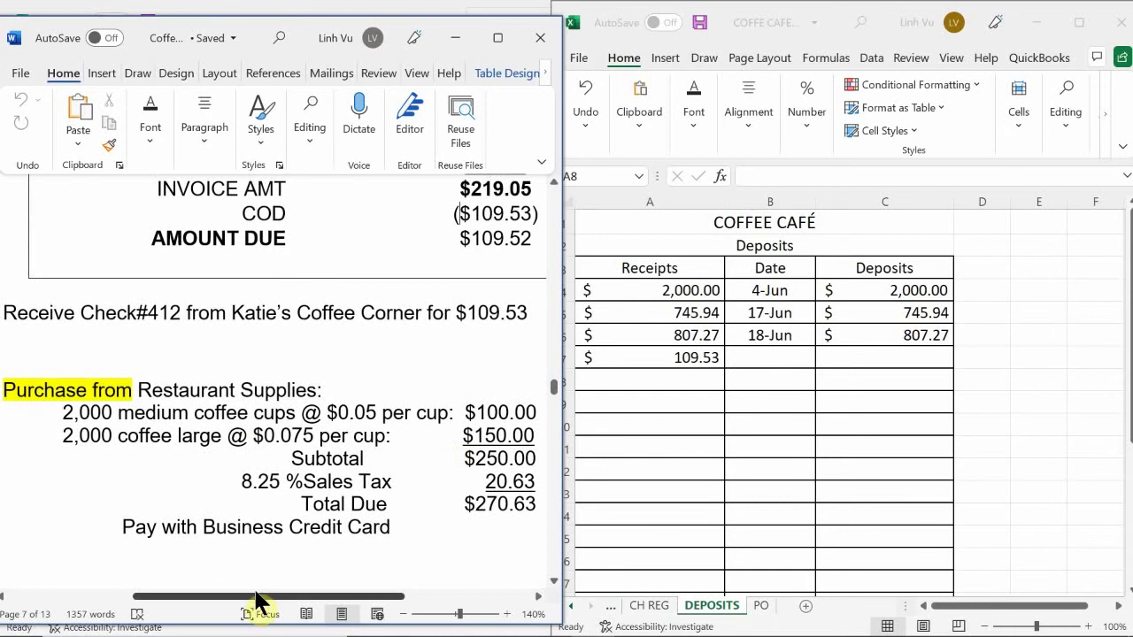
drag(265, 598, 288, 569)
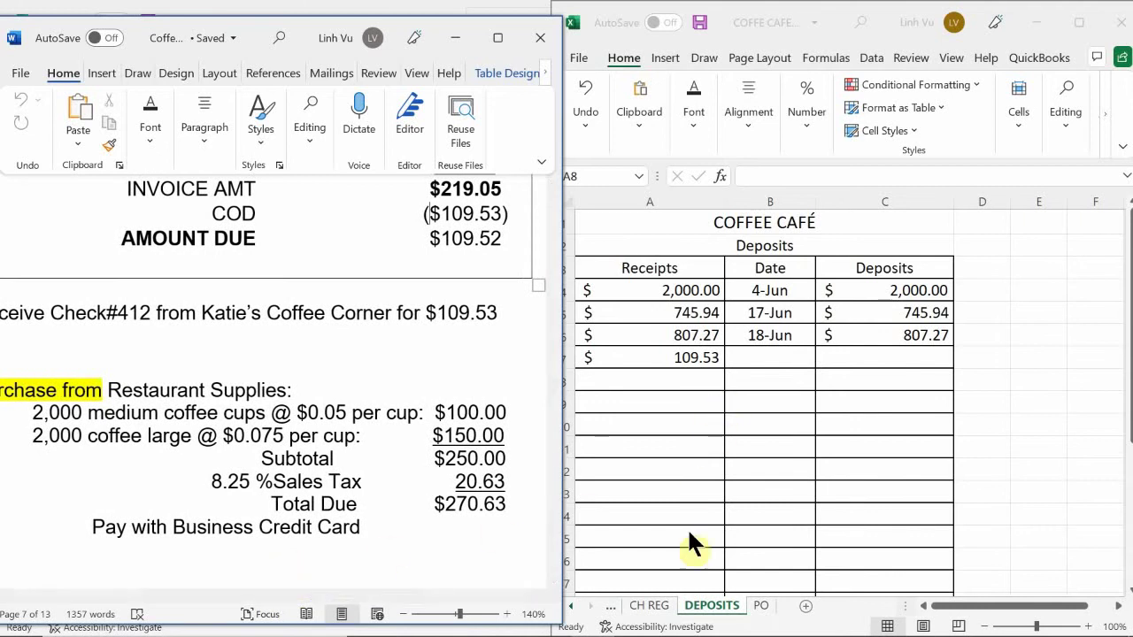
click(639, 610)
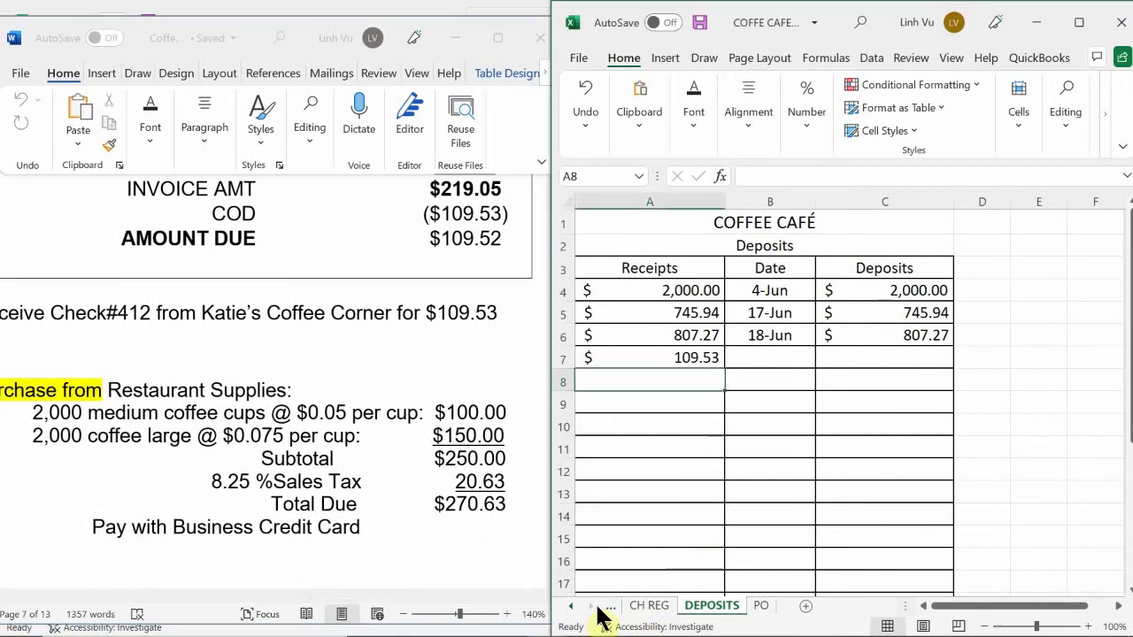
- Look back through the GENERAL JOURNAL sheet for the earlier Restaurant Supplies coffee cups entry
click(571, 606)
click(659, 608)
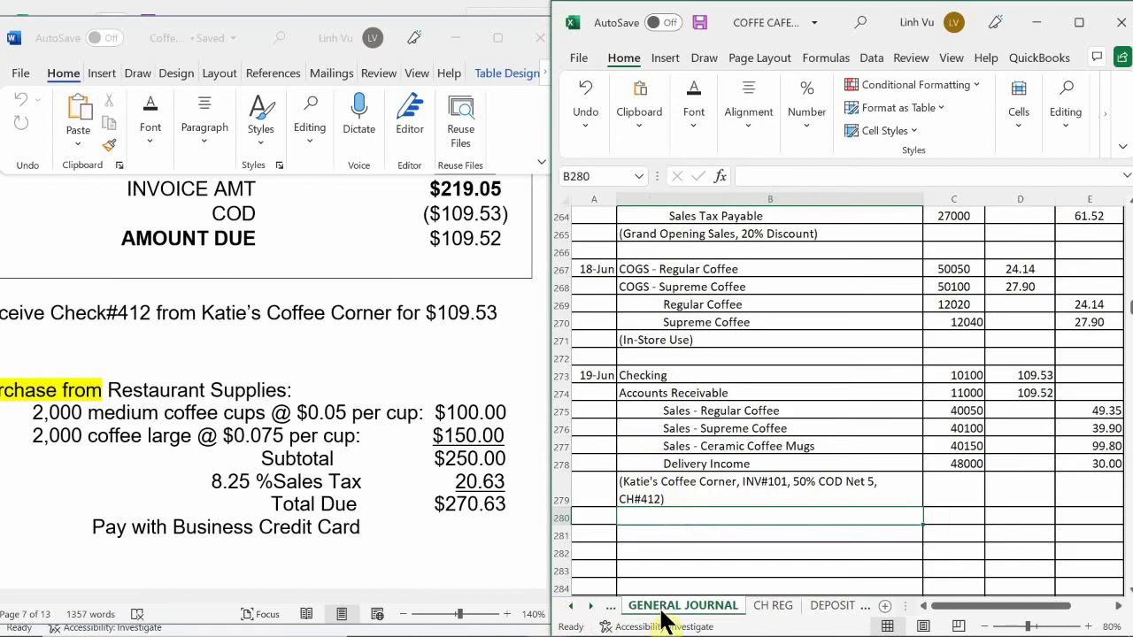
click(653, 464)
scroll(653, 464, down, 2)
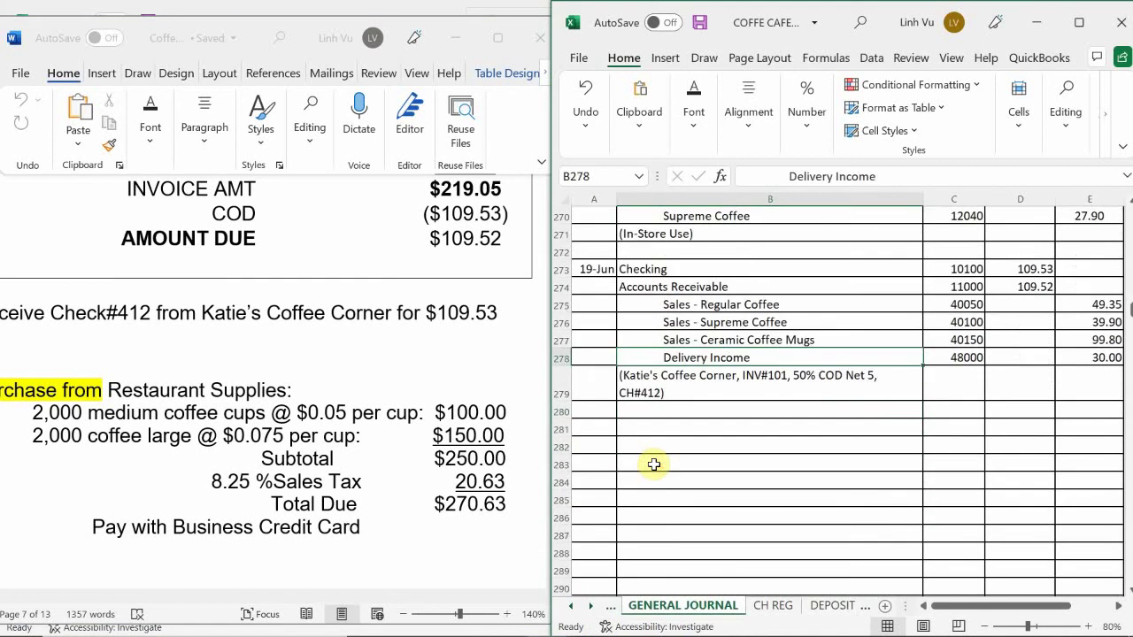
scroll(654, 464, up, 4)
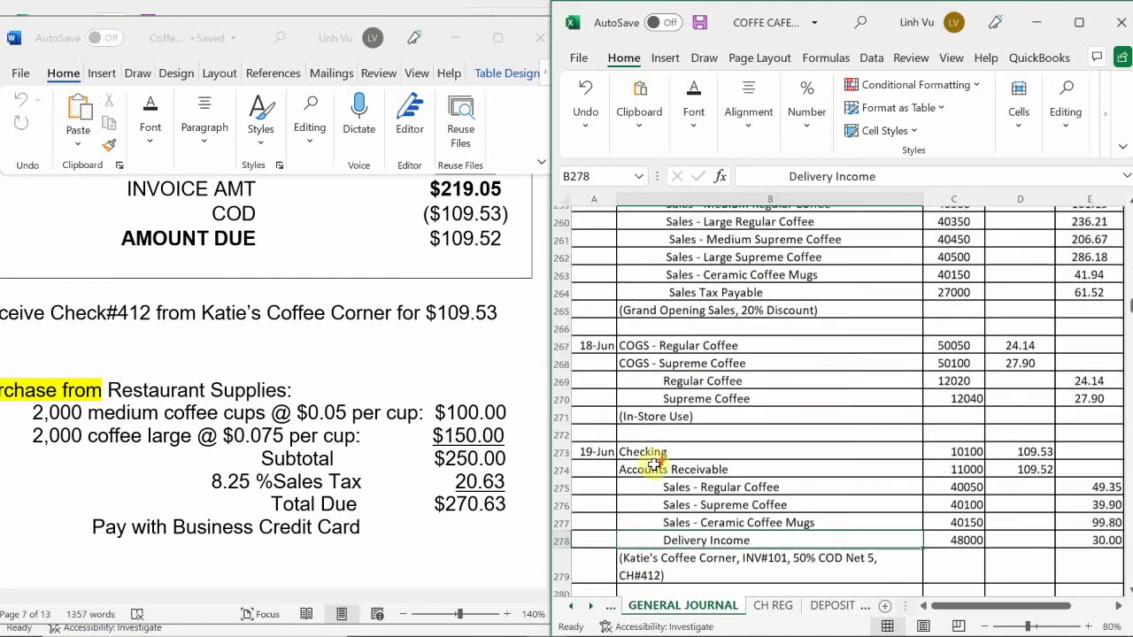
scroll(656, 464, up, 6)
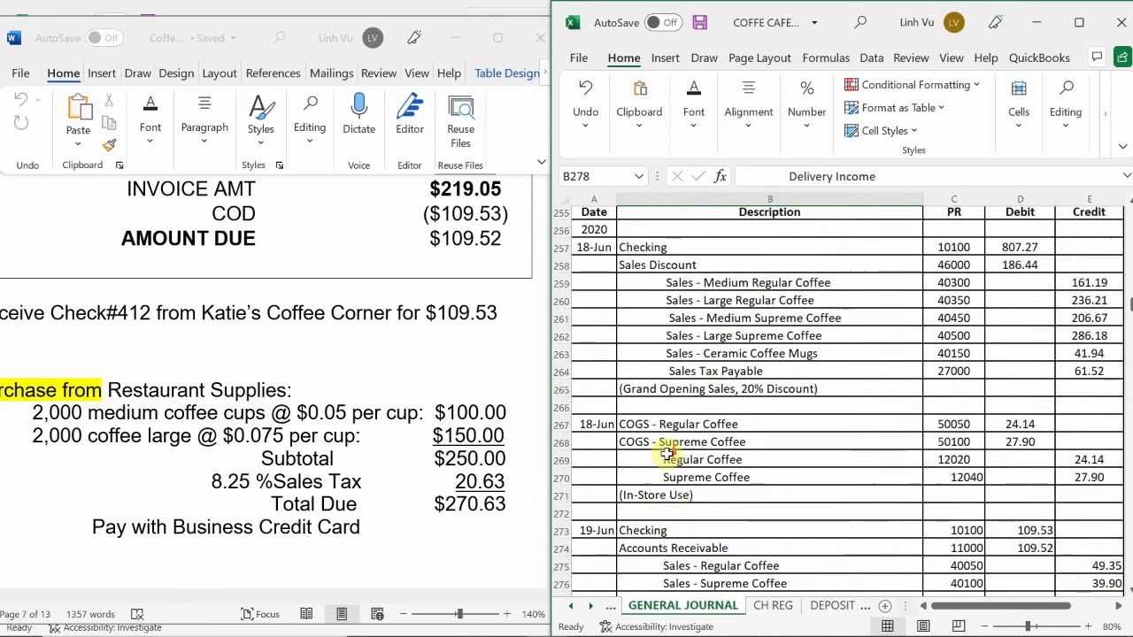
scroll(666, 454, up, 4)
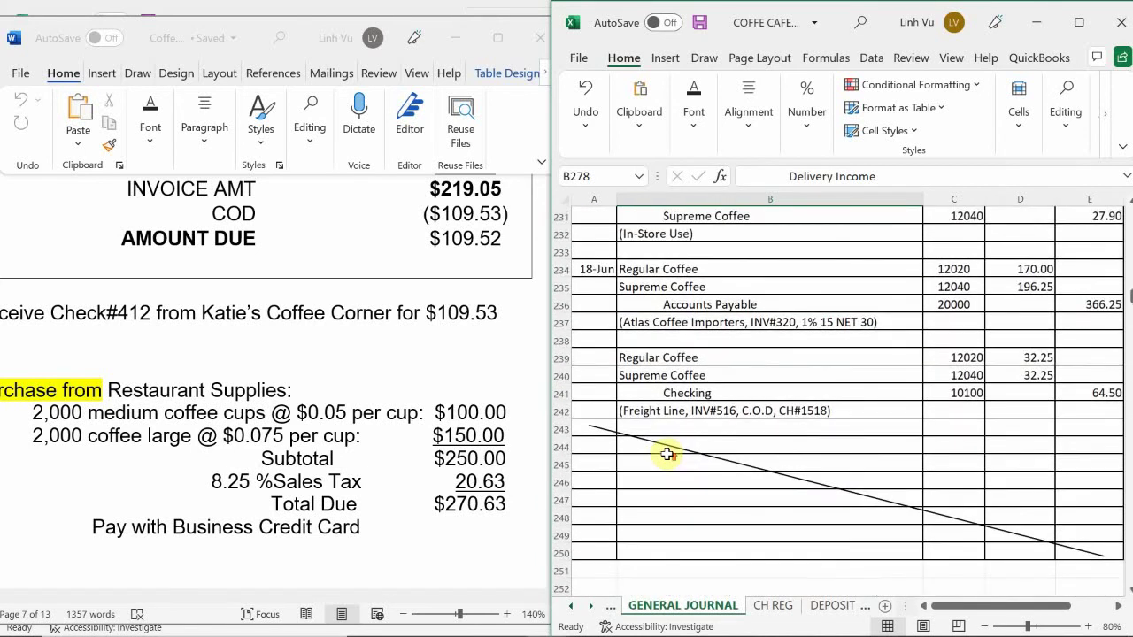
scroll(667, 454, up, 4)
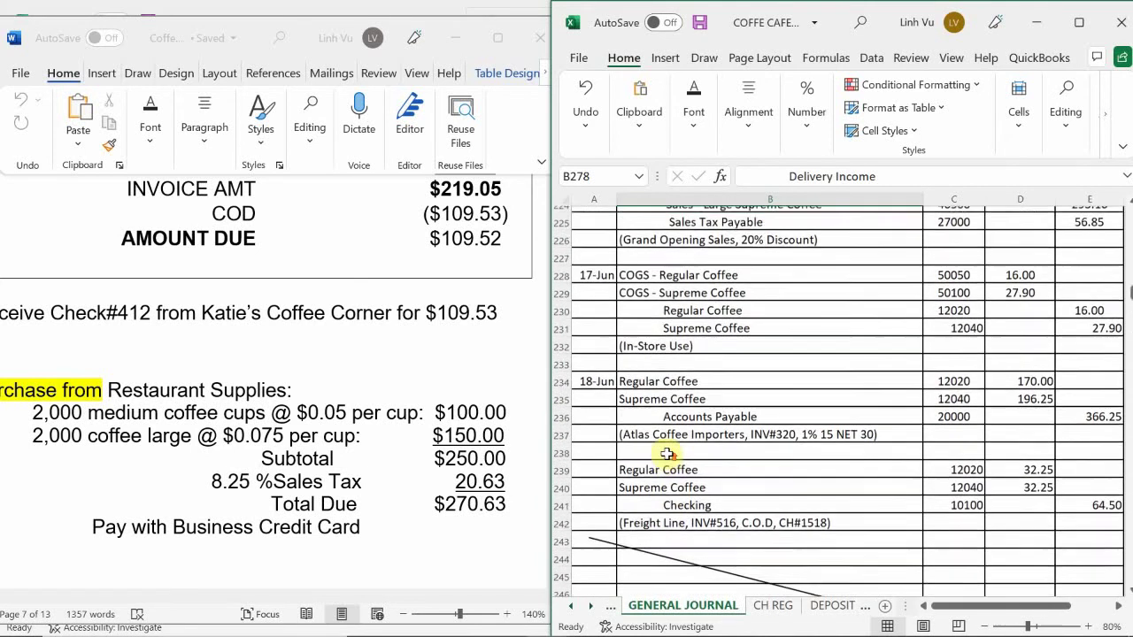
scroll(667, 453, up, 1)
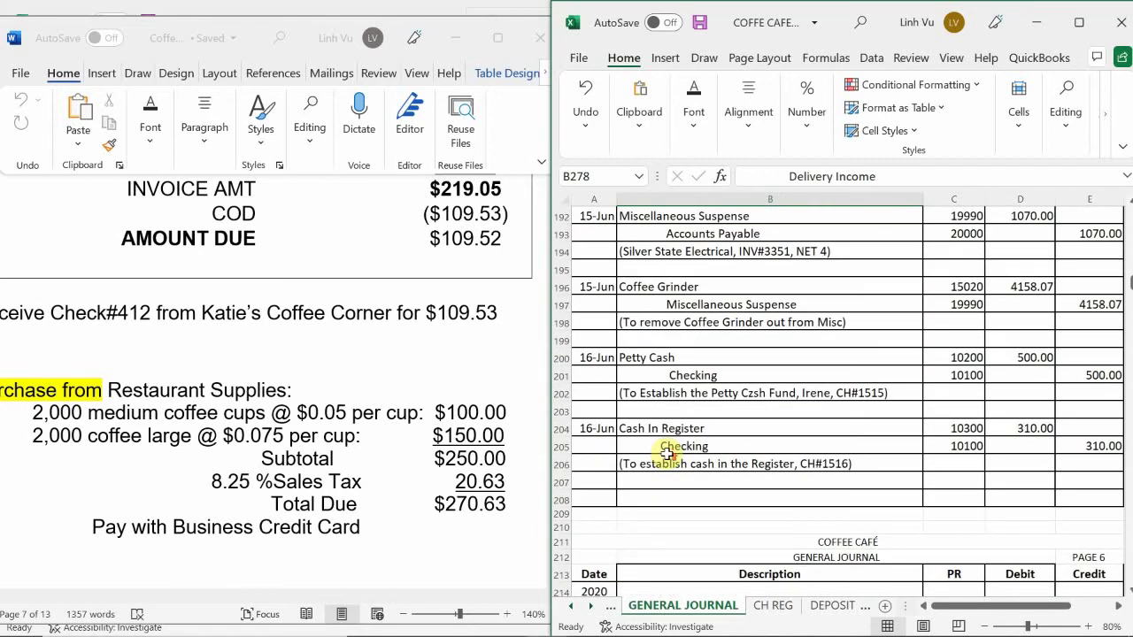
scroll(667, 452, up, 1)
scroll(667, 452, up, 2)
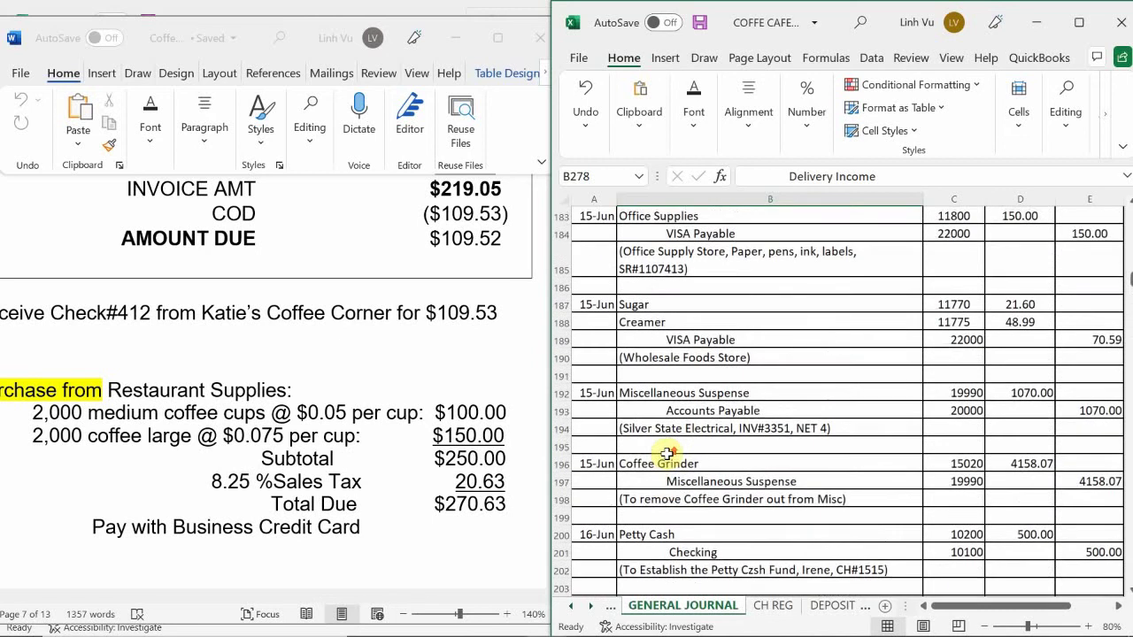
scroll(667, 454, up, 2)
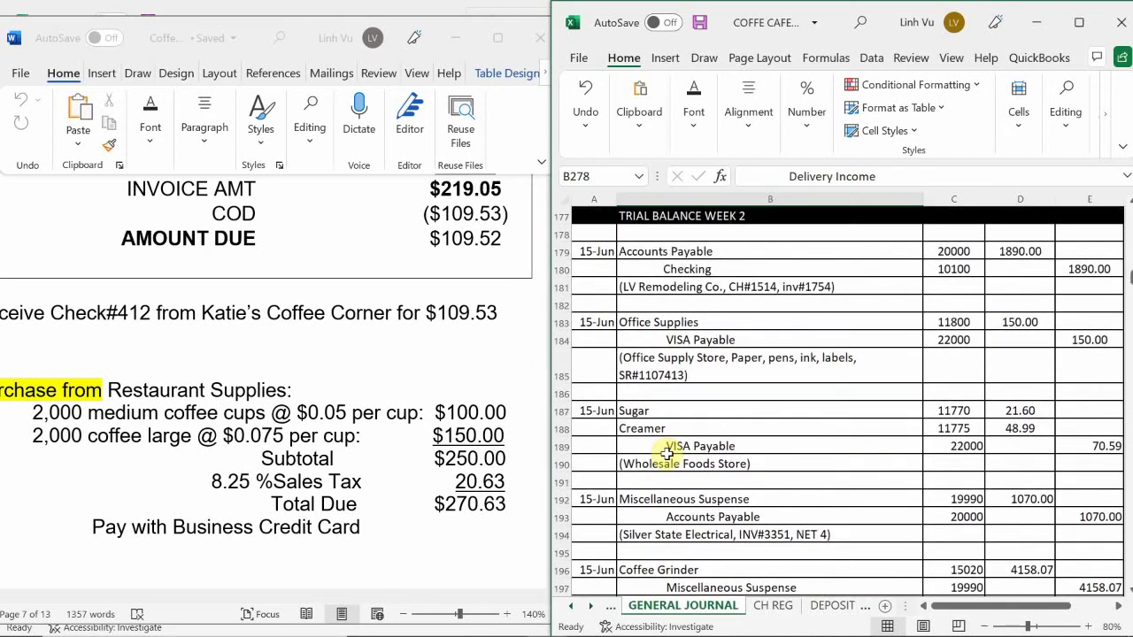
scroll(667, 454, up, 5)
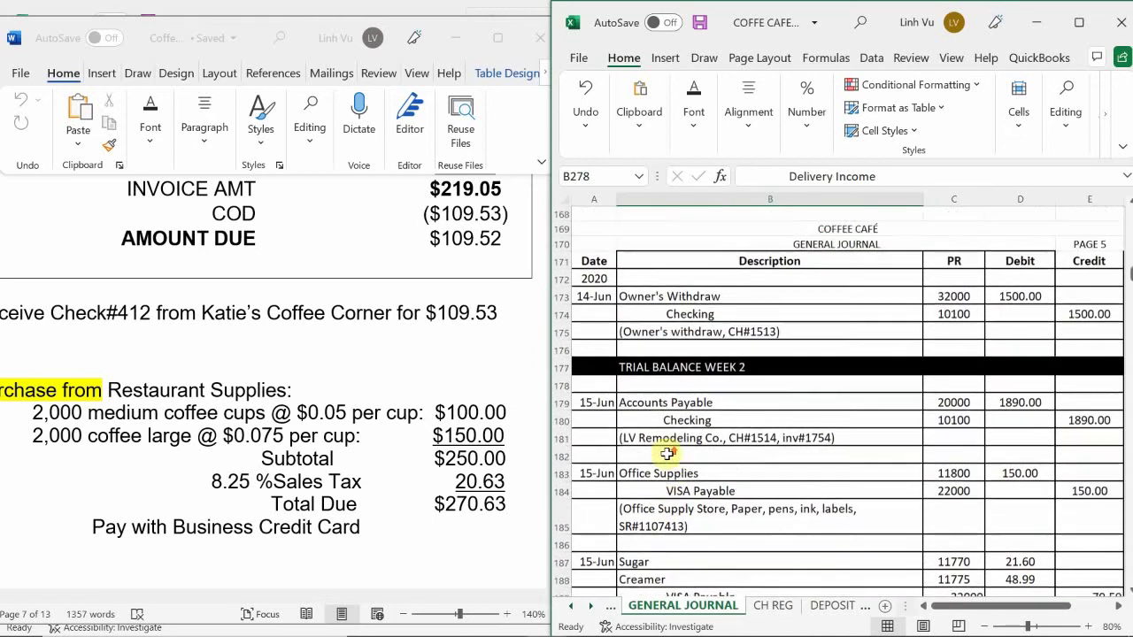
scroll(666, 454, up, 2)
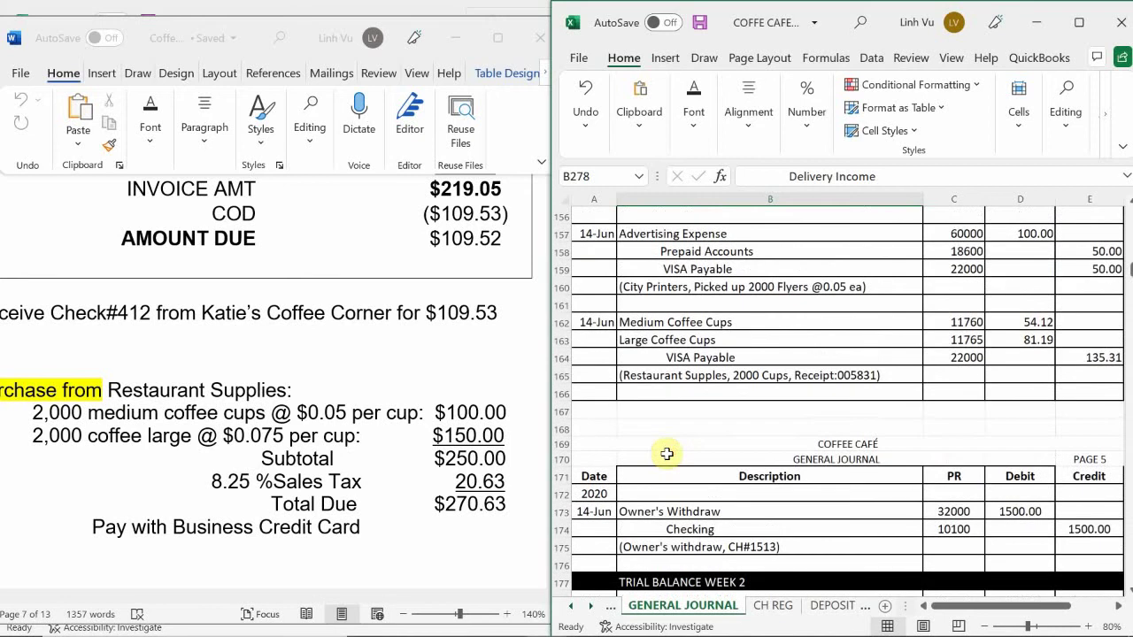
scroll(666, 454, up, 1)
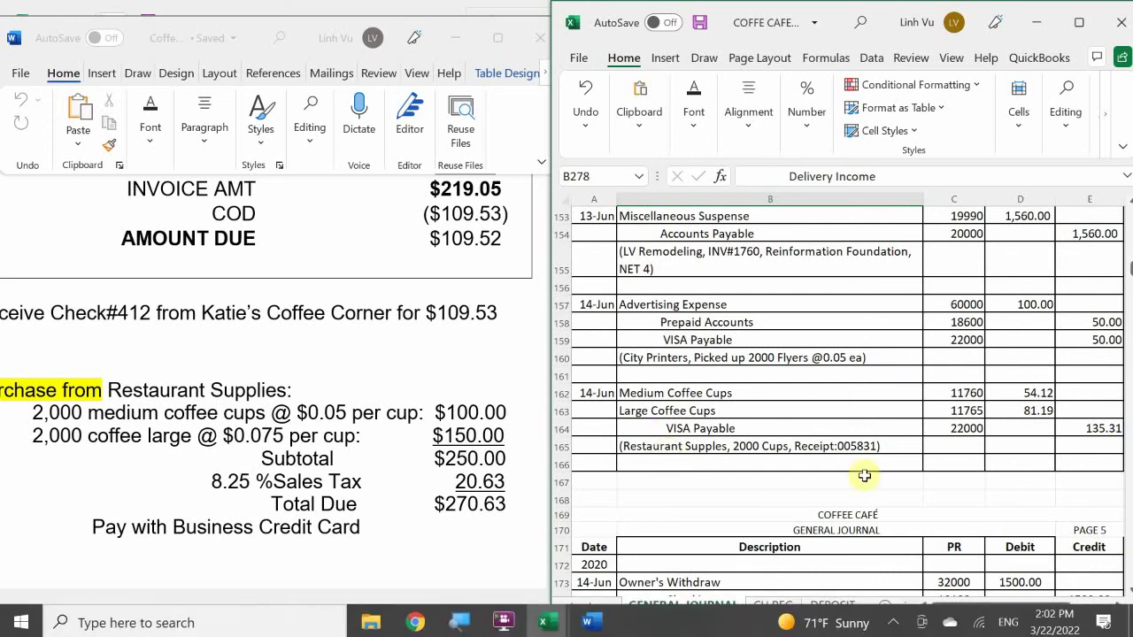
- Copy the descriptions and account numbers of the 14-Jun coffee cups entry, B162:C165, to B281 below the Katie's Coffee Corner entry
drag(690, 392, 951, 442)
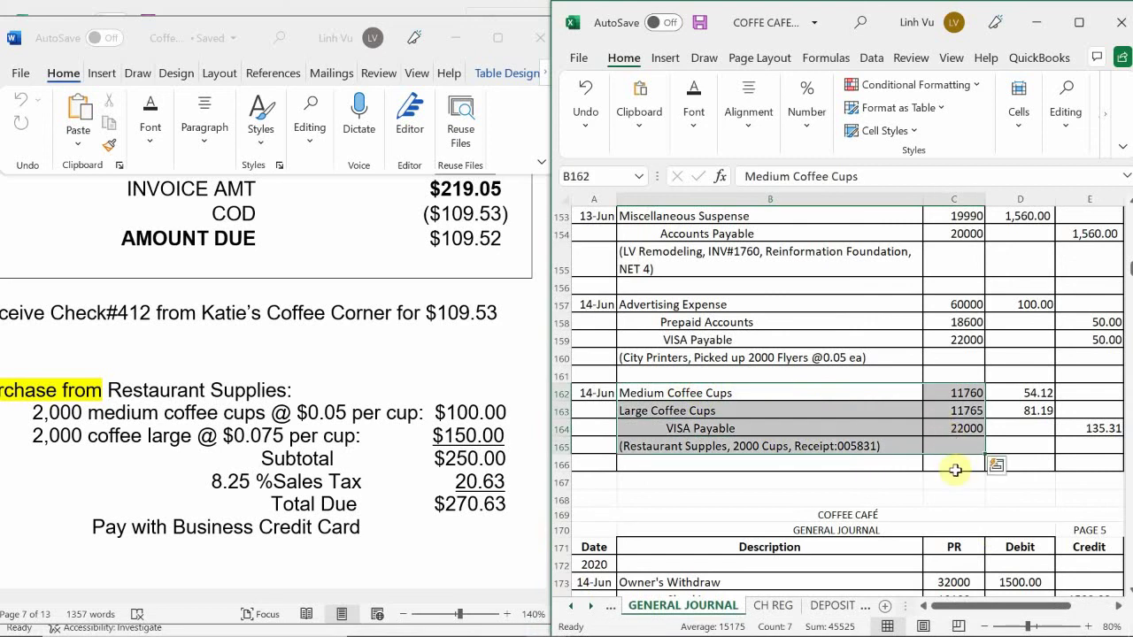
key(ctrl+c)
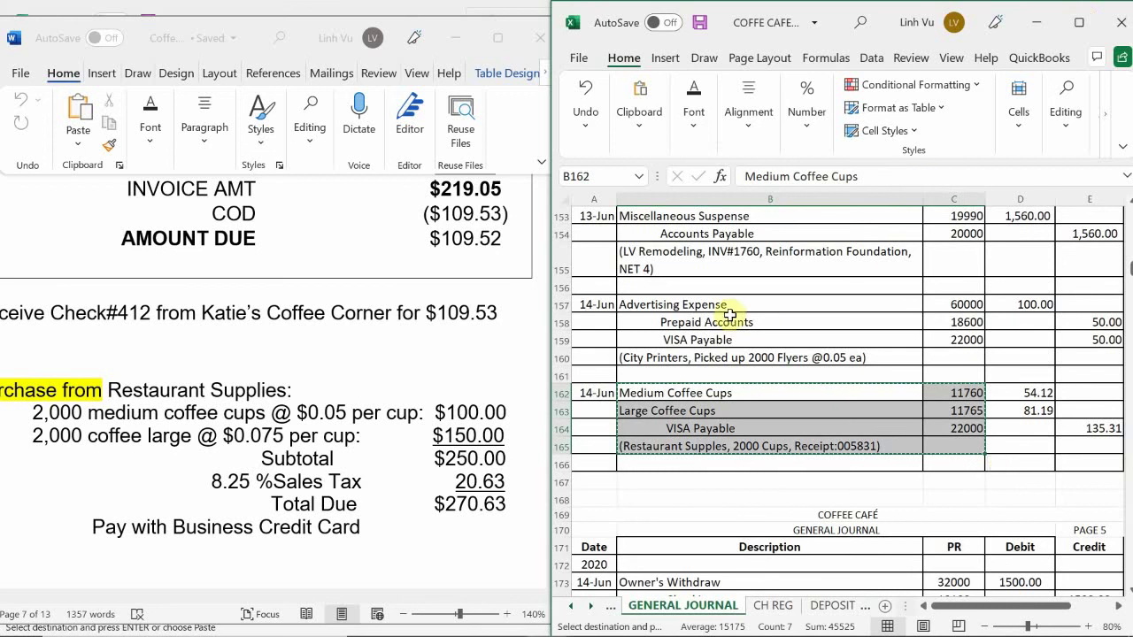
scroll(655, 418, down, 19)
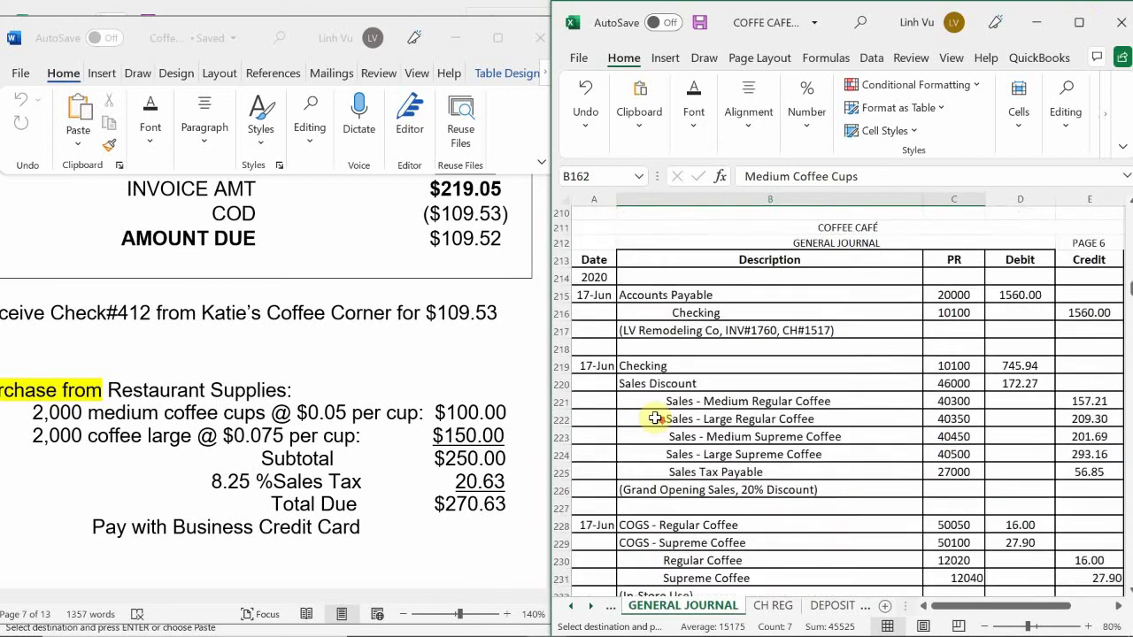
scroll(655, 418, down, 14)
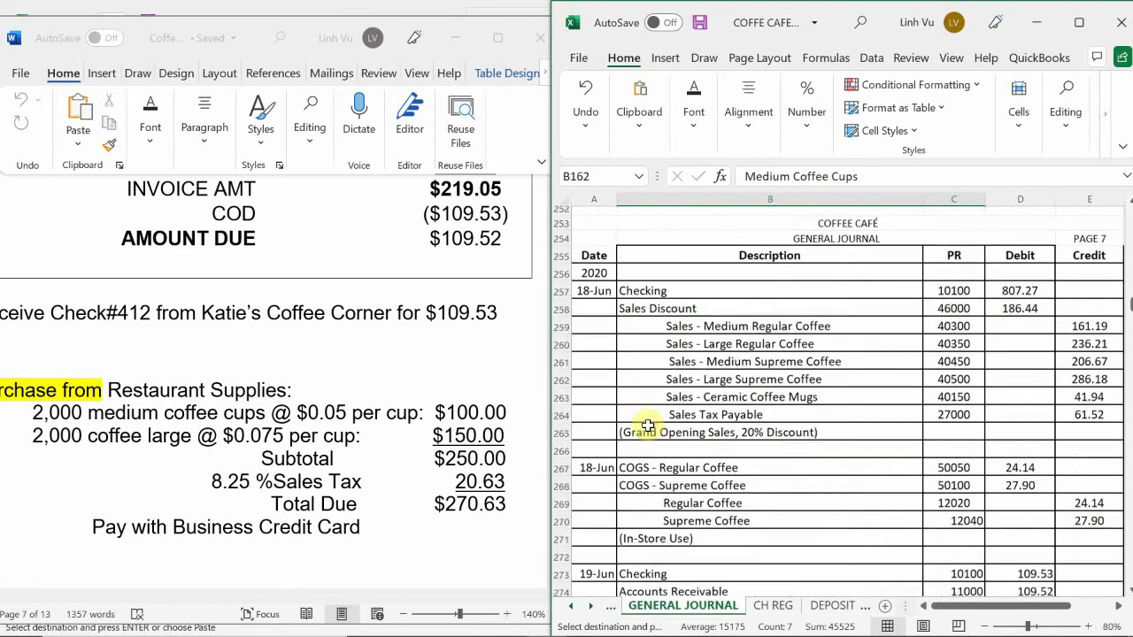
scroll(648, 426, down, 7)
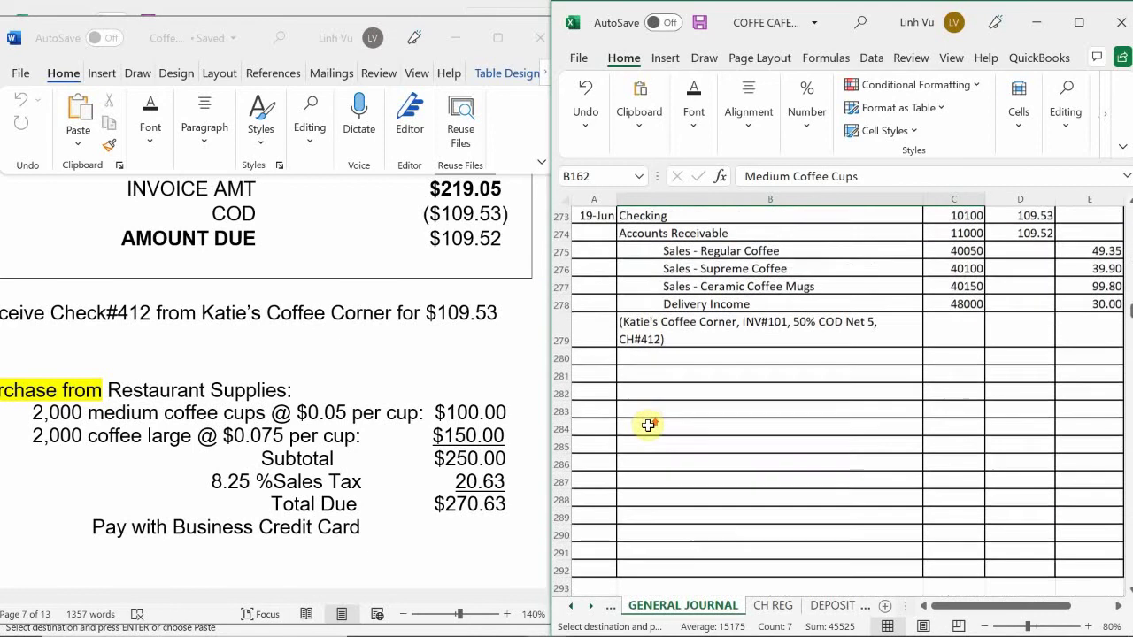
scroll(648, 426, up, 1)
click(648, 428)
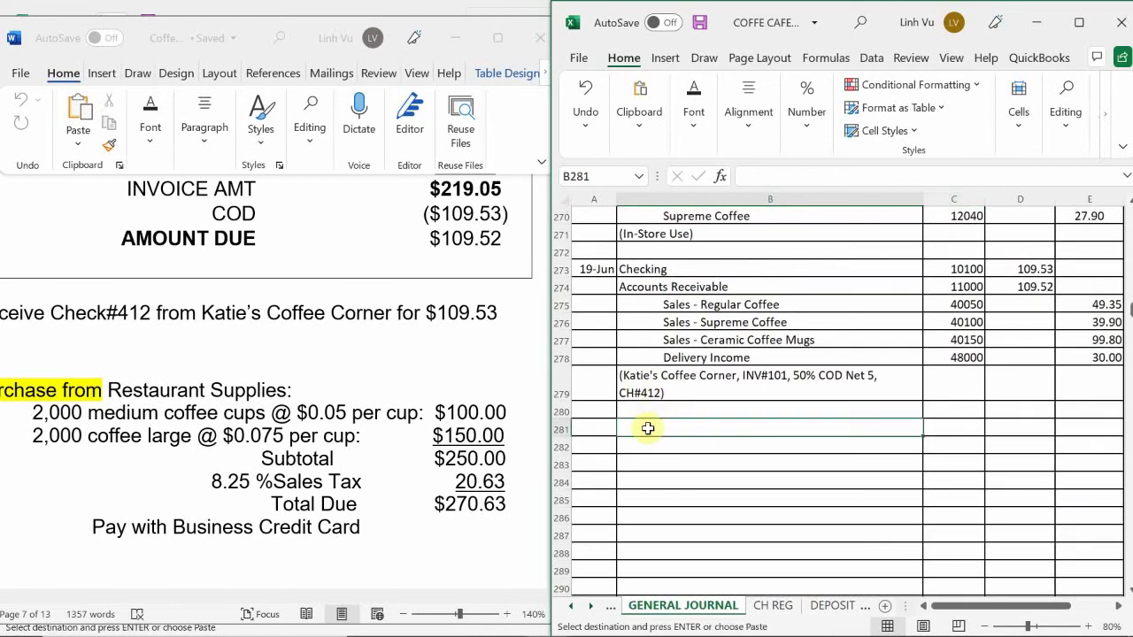
key(ctrl+v)
- Date the copied coffee cups entry 6/19 in A281 and change the quantity in its B284 description to 4000 Cups
double_click(597, 426)
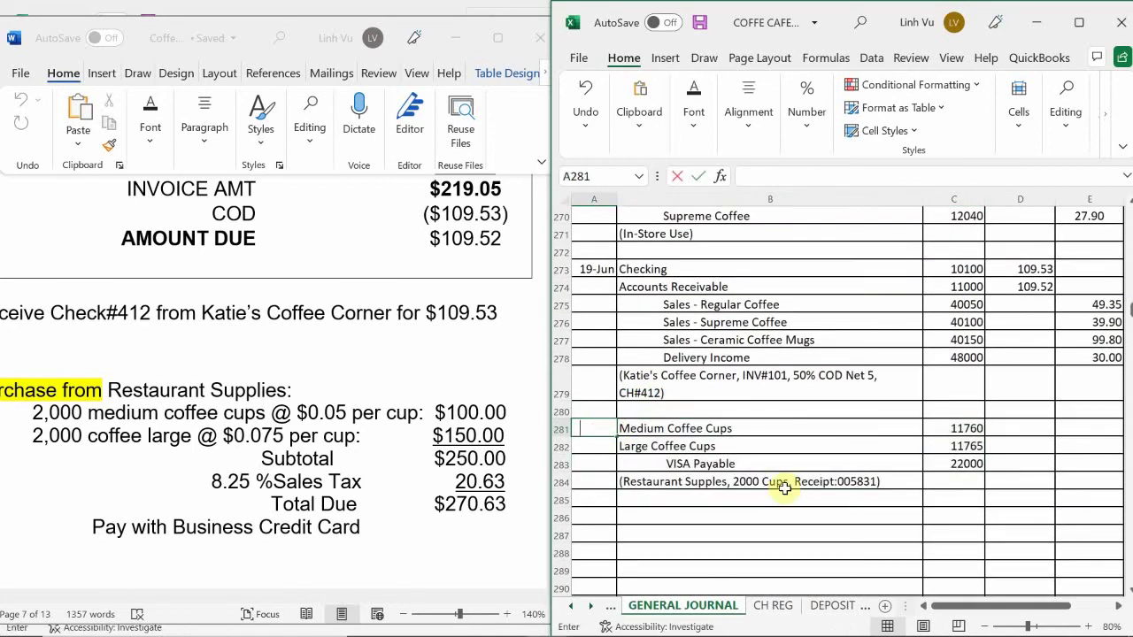
text(6/19)
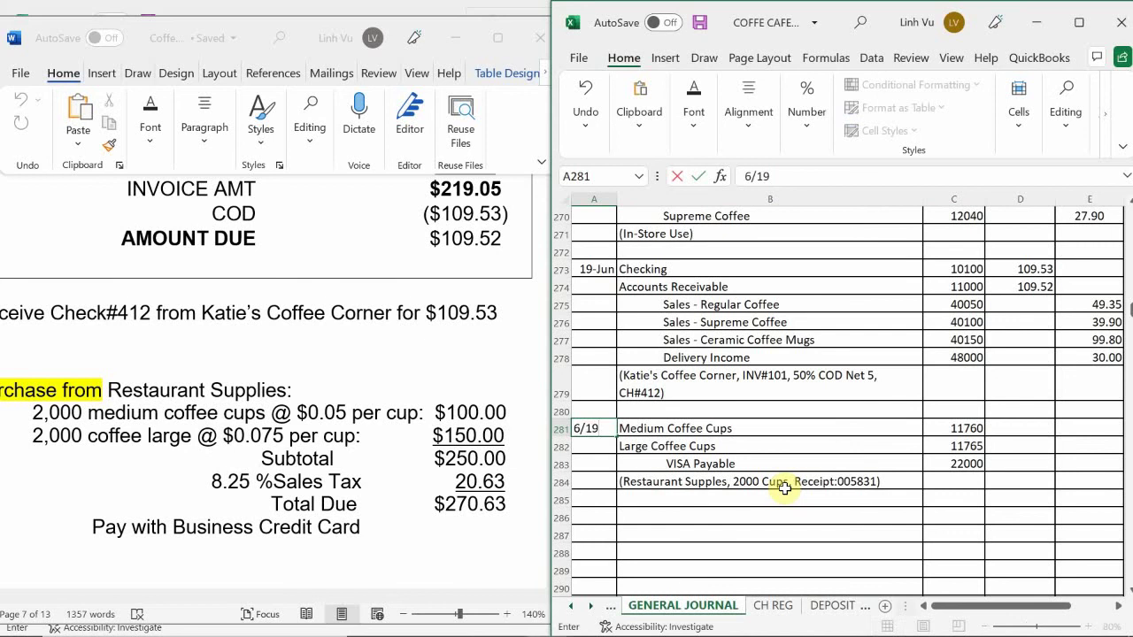
key(Return)
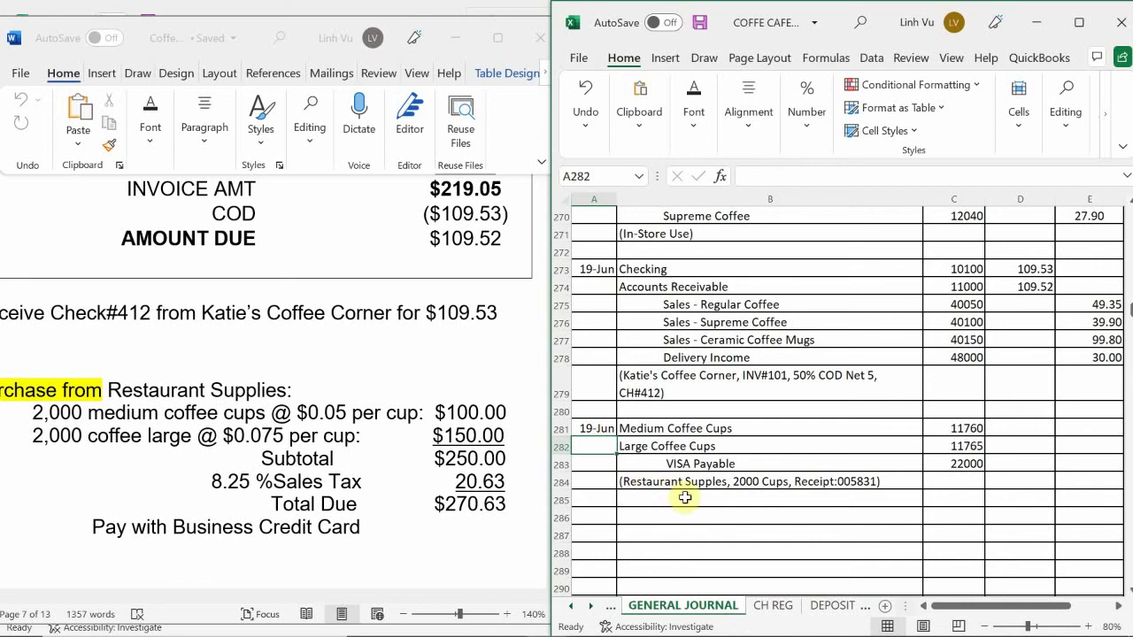
double_click(740, 483)
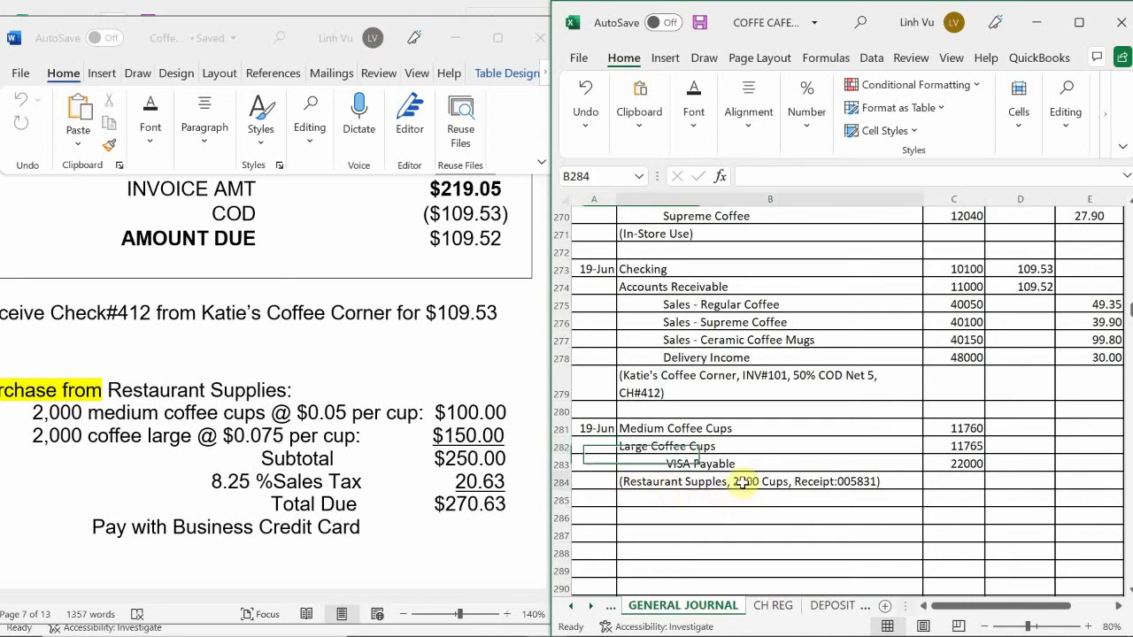
key(BackSpace)
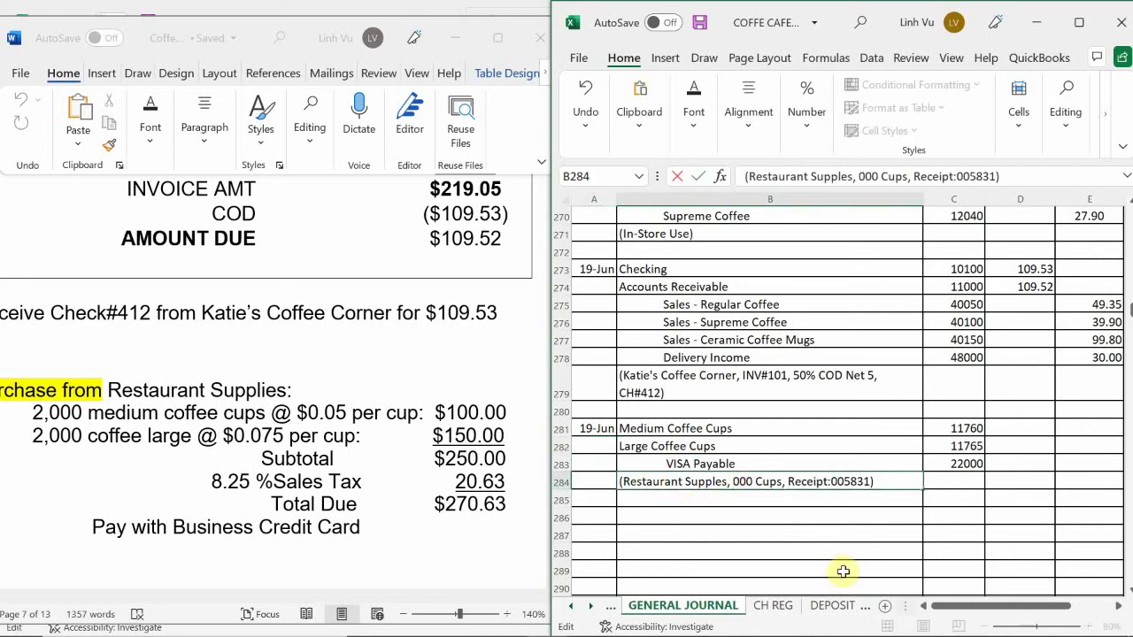
text(4)
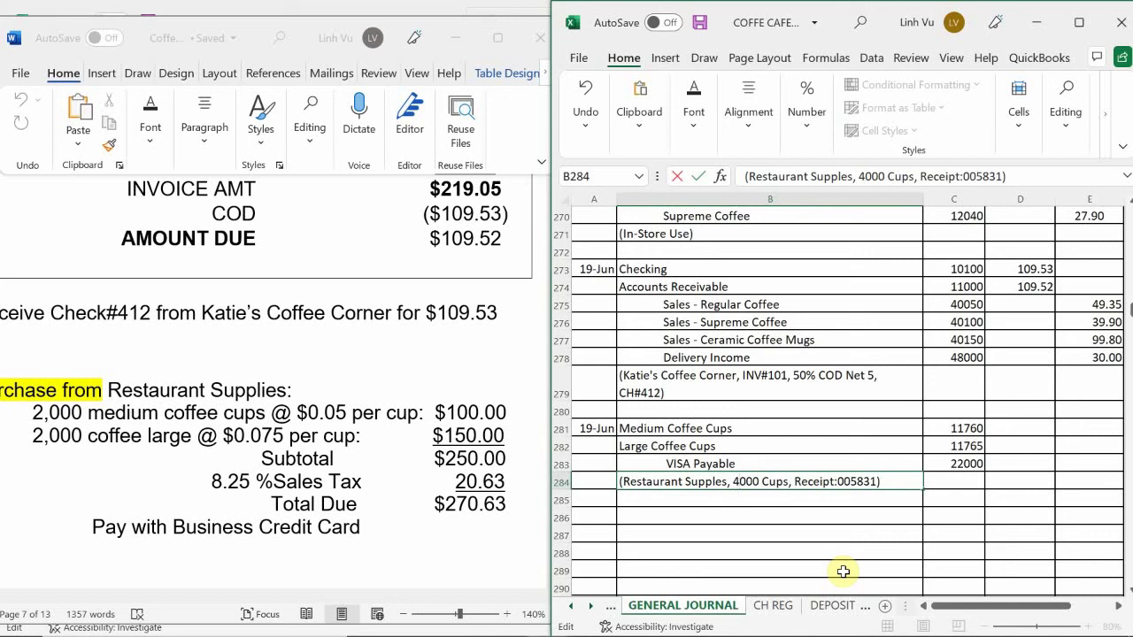
key(Return)
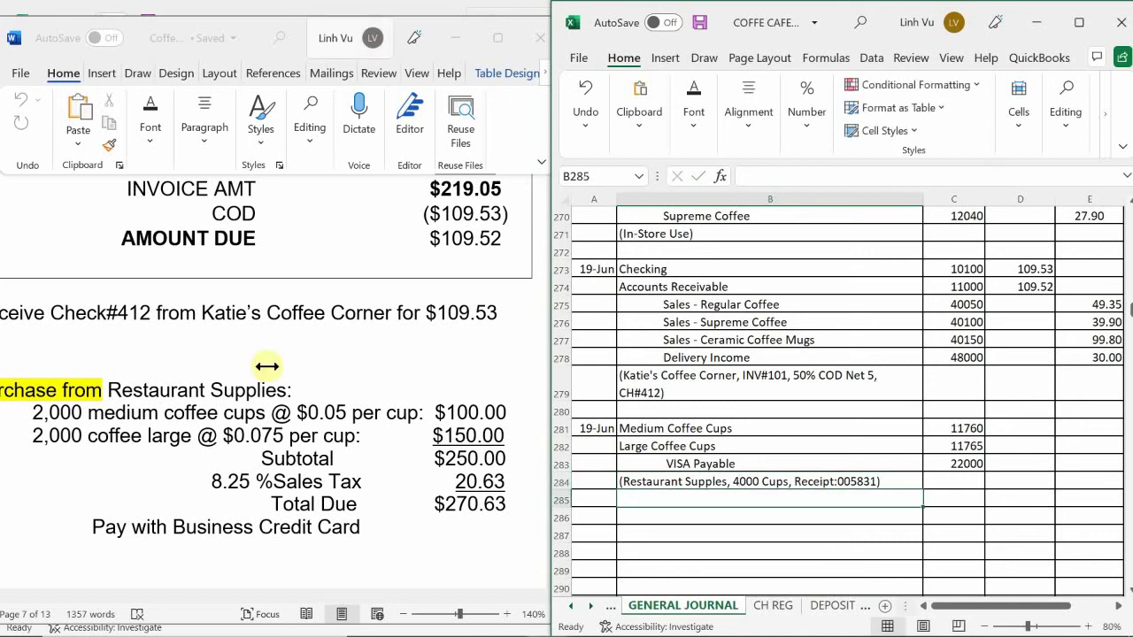
- In the Word document, add "Receipt: #005942" after the Restaurant Supplies purchase heading
click(324, 412)
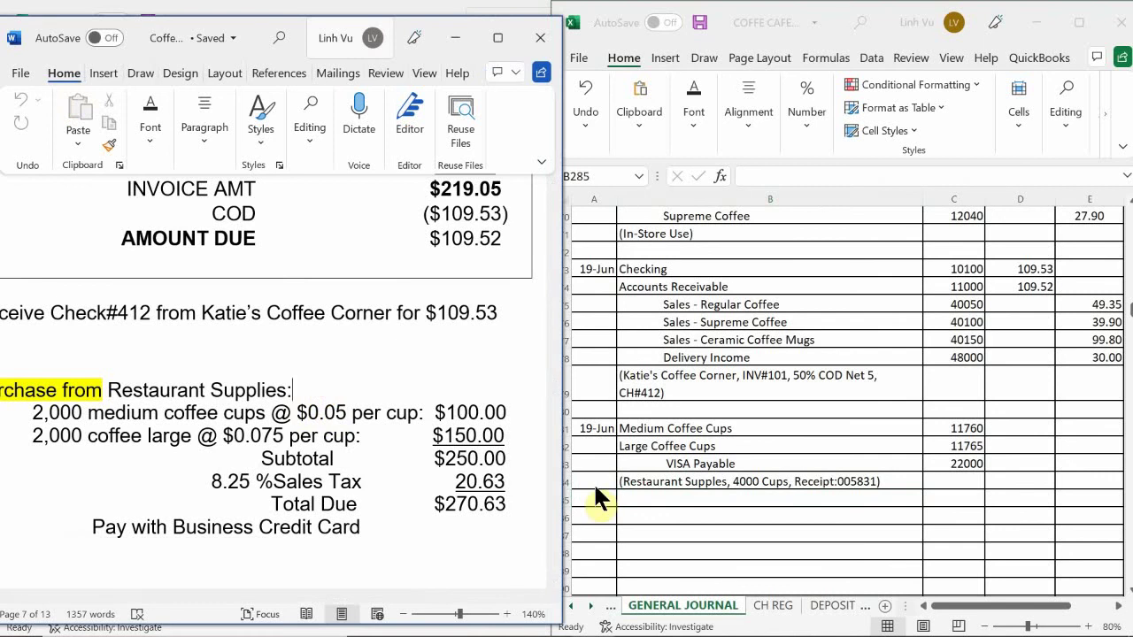
text(Re)
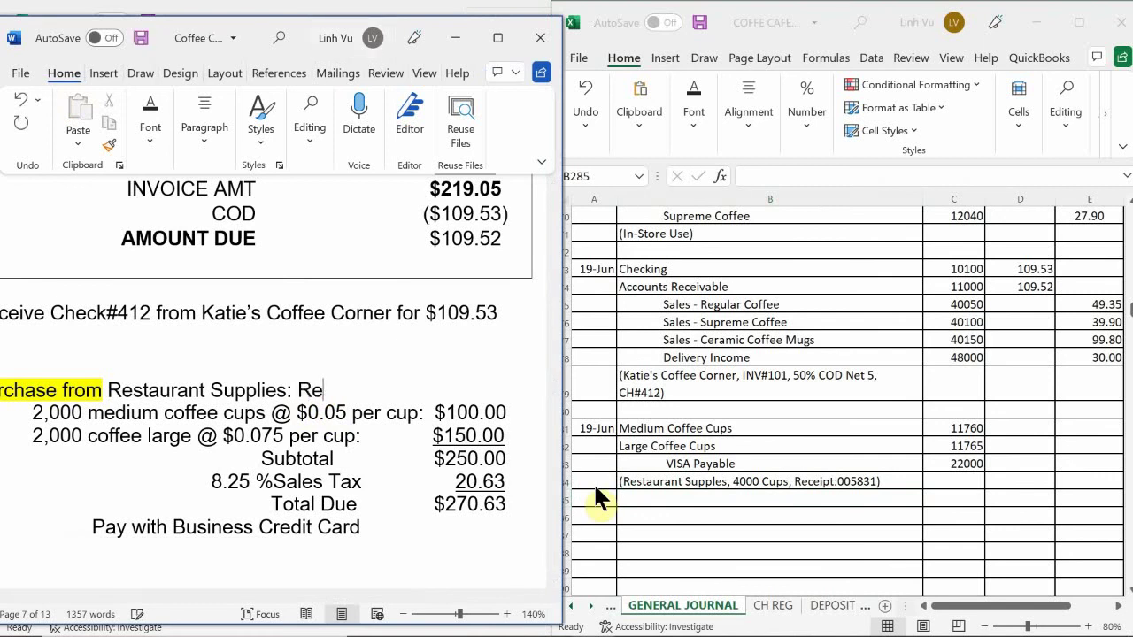
text(ceipt: #00)
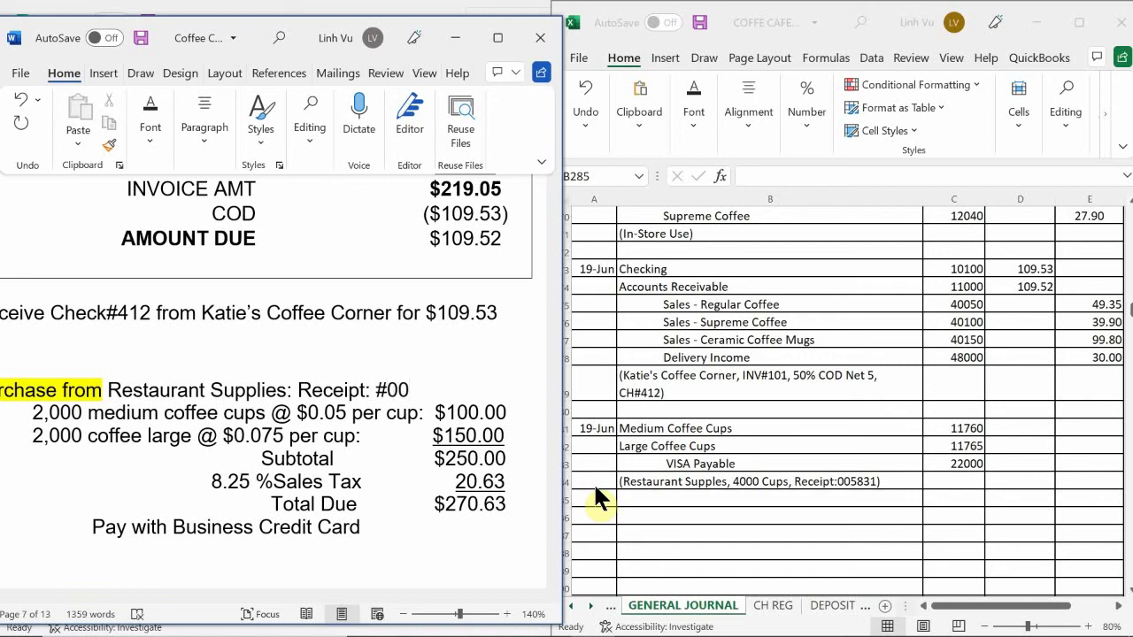
text(58)
key(BackSpace)
text(9422)
key(BackSpace)
- Change the receipt number in the journal description in B284 to 005942 and save the Word document
click(770, 500)
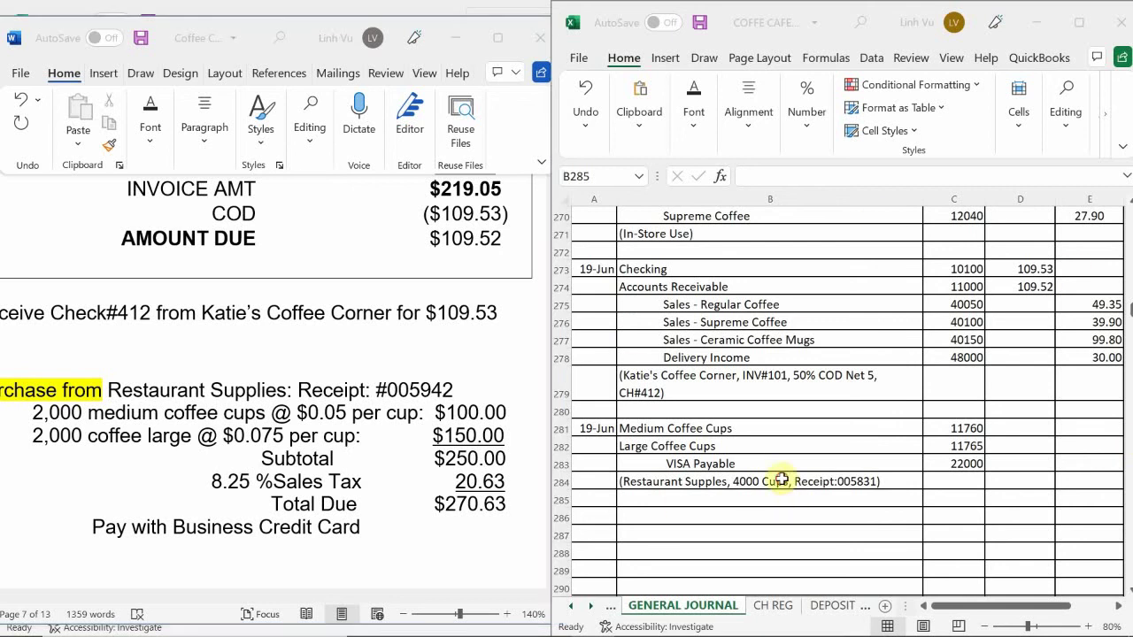
click(953, 429)
double_click(891, 476)
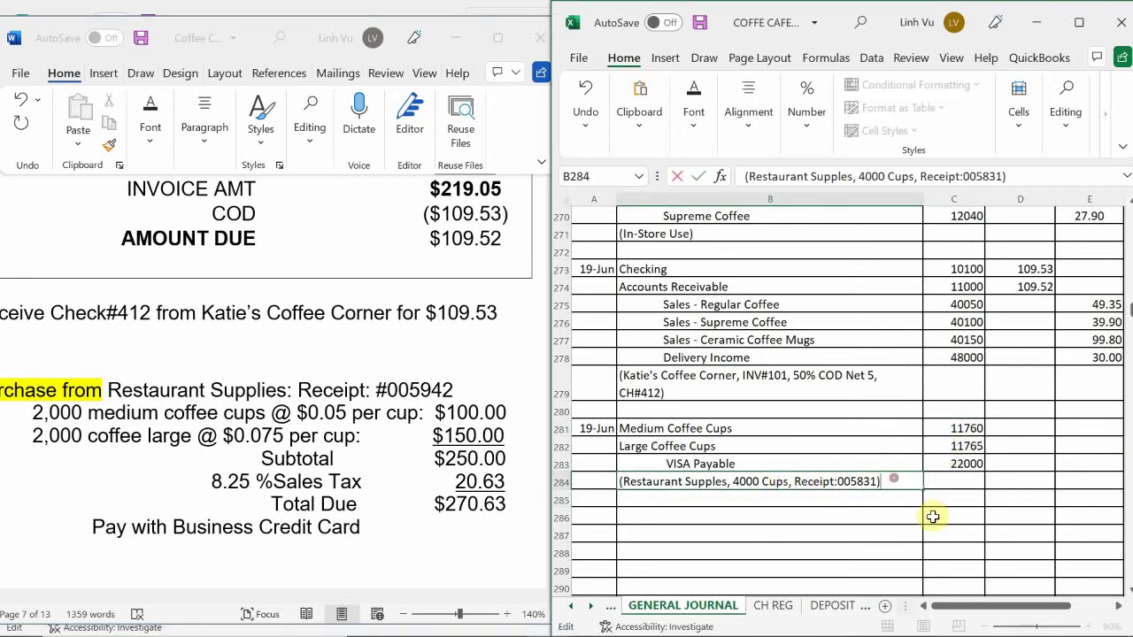
key(BackSpace)
key(BackSpace)
key(BackSpace)
key(BackSpace)
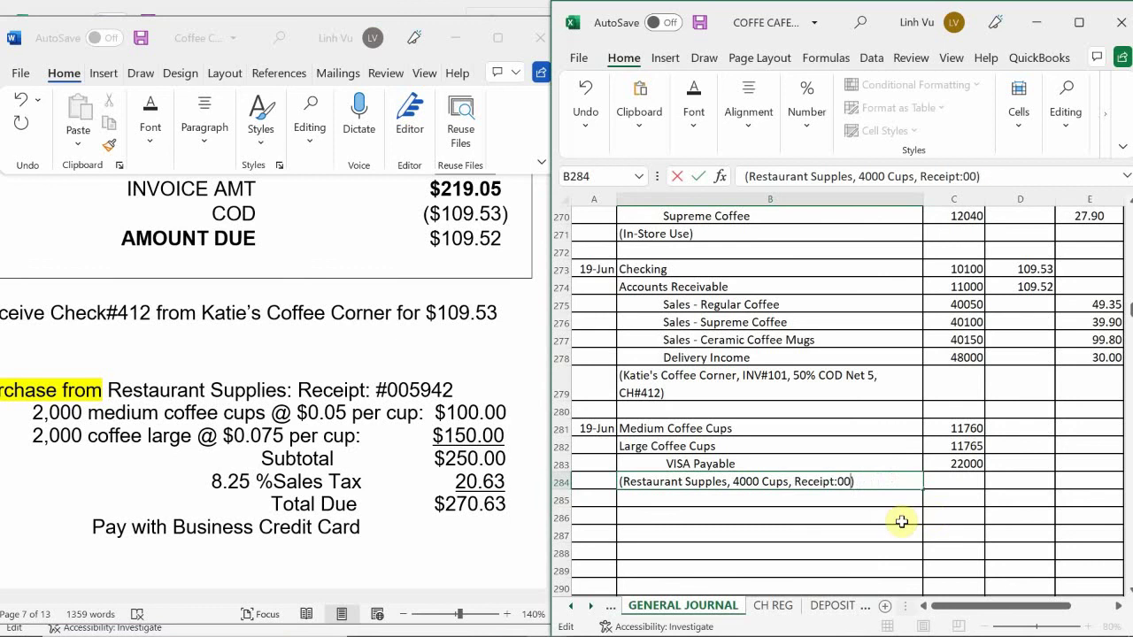
key(BackSpace)
text(05942)
click(208, 436)
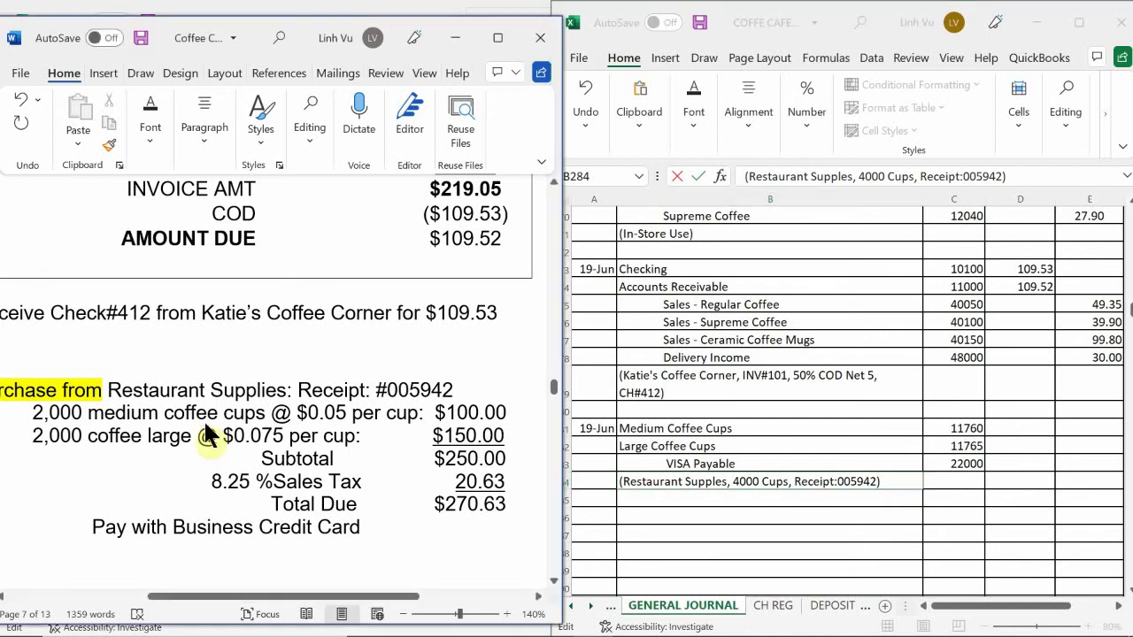
key(ctrl+s)
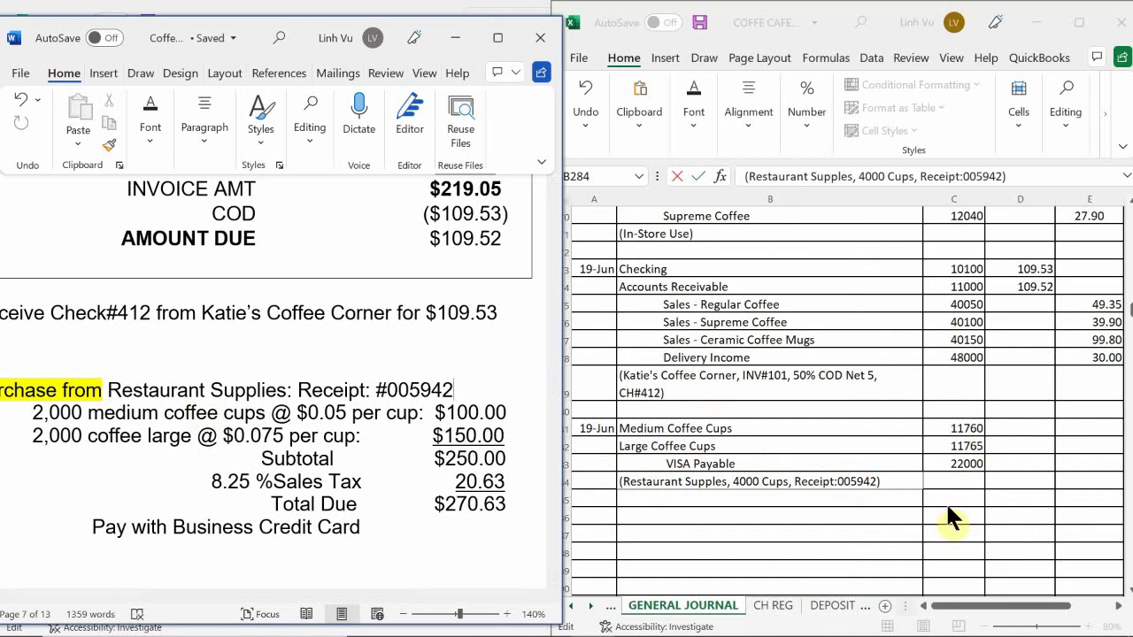
- Enter the coffee cup costs beside the 19-Jun entry, 100 in F281 and 150 in G281
click(1012, 427)
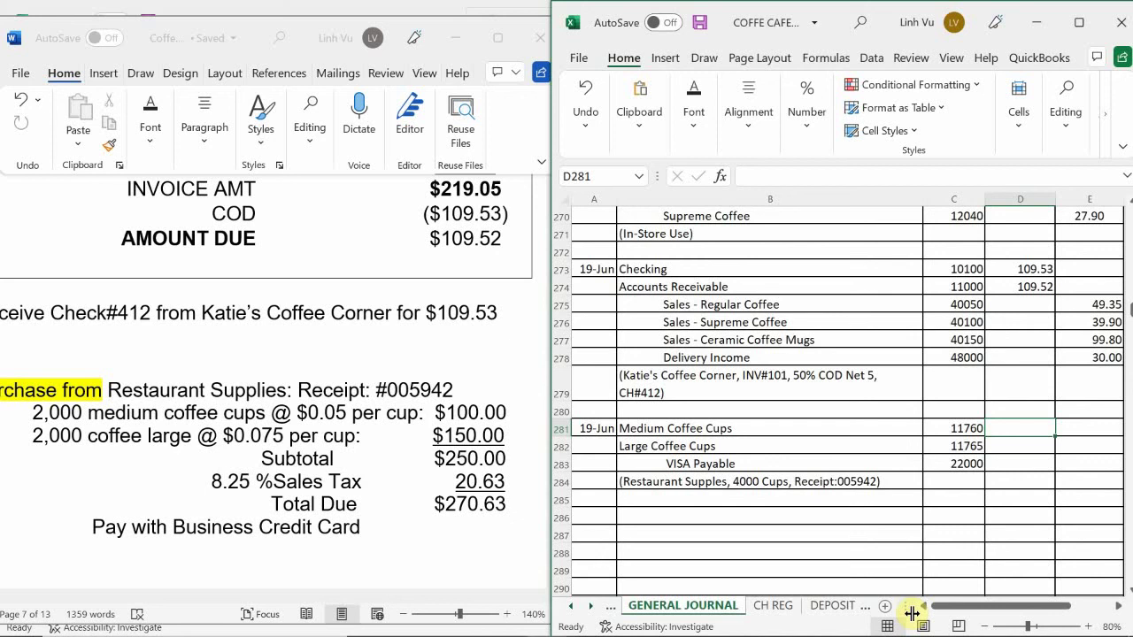
key(Right)
key(Right)
key(Right)
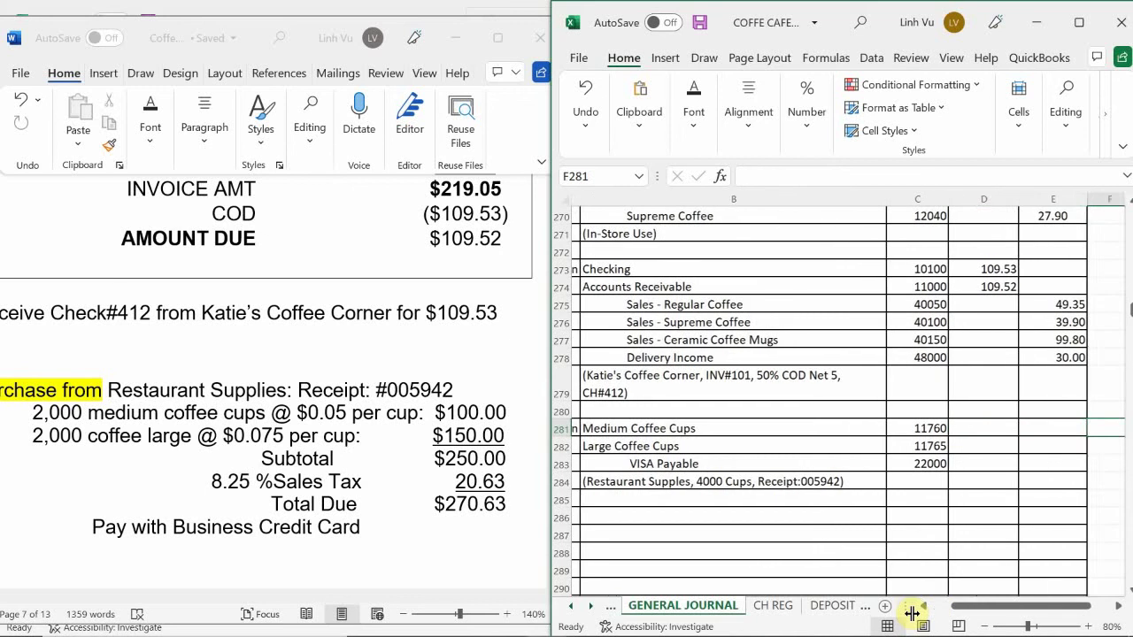
key(Left)
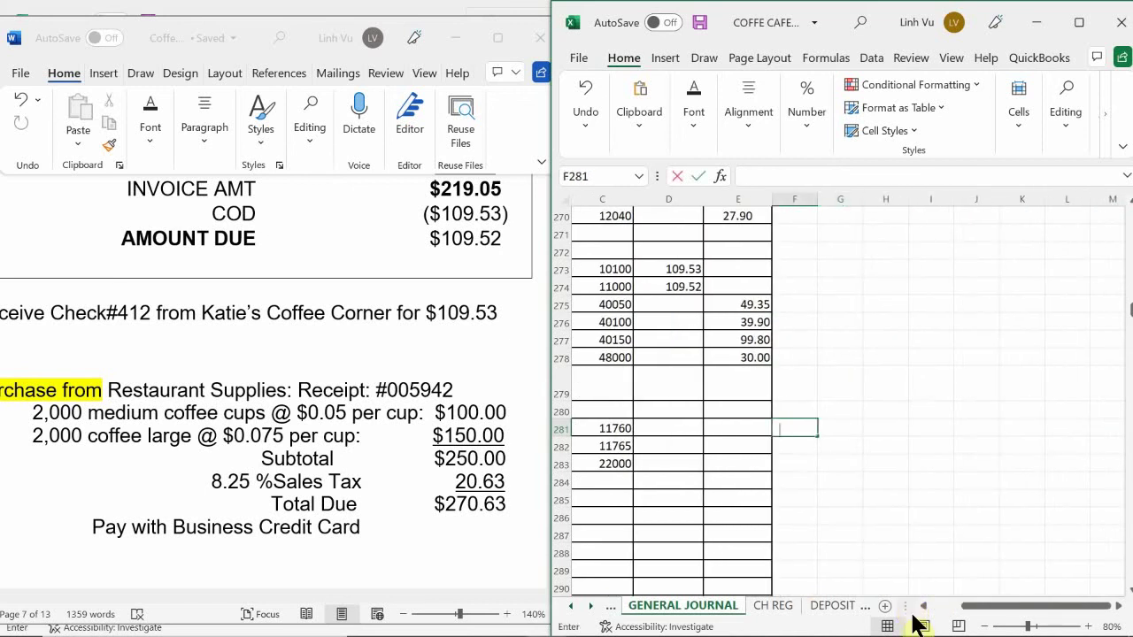
text(100)
key(Return)
key(Right)
key(Up)
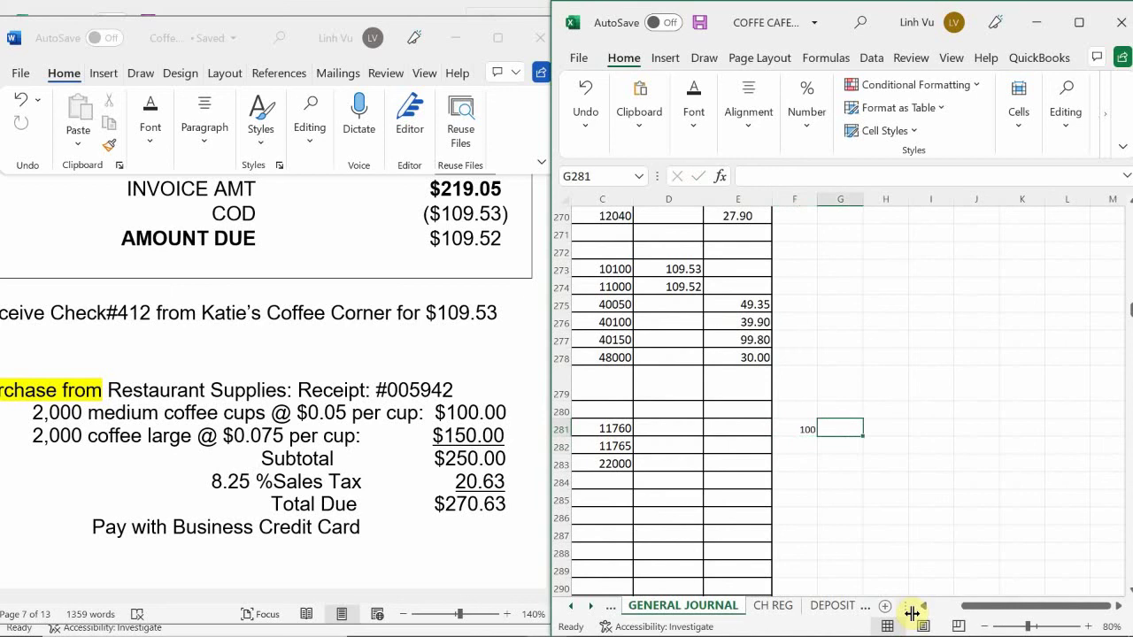
text(1)
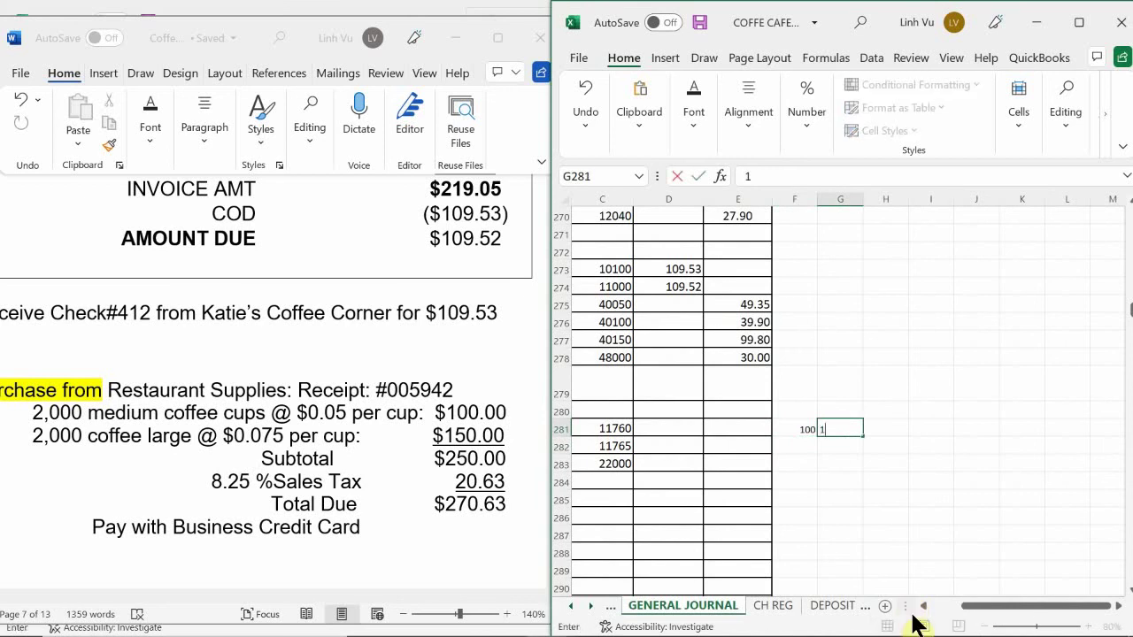
text(50)
key(Return)
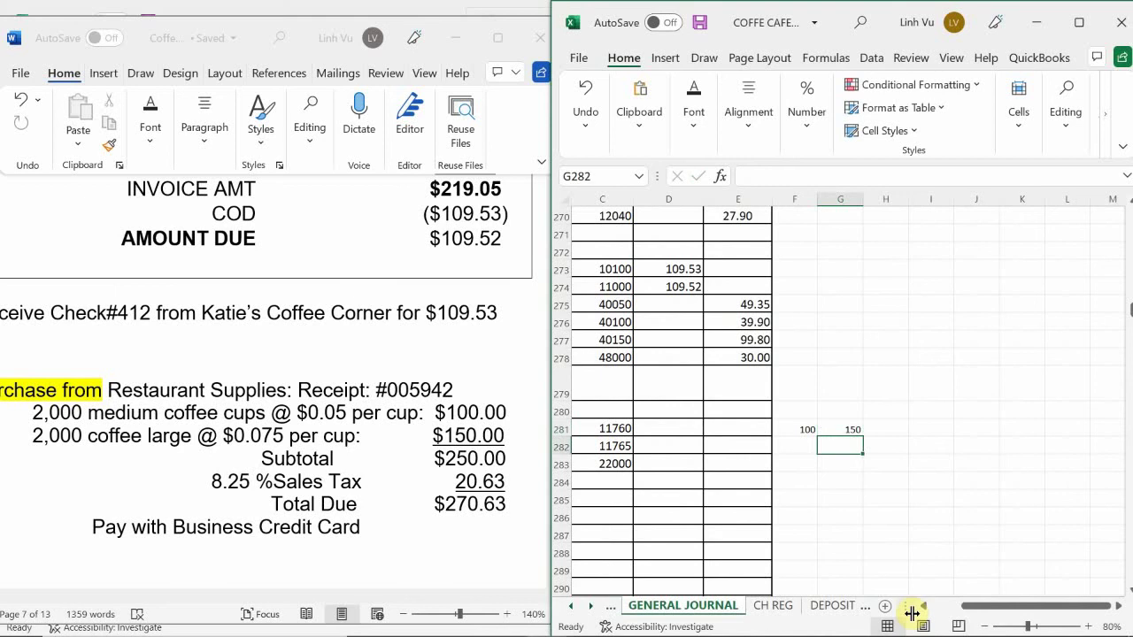
- Try to calculate the 8.25% sales tax on the medium cups' cost in F282
key(Left)
text(=)
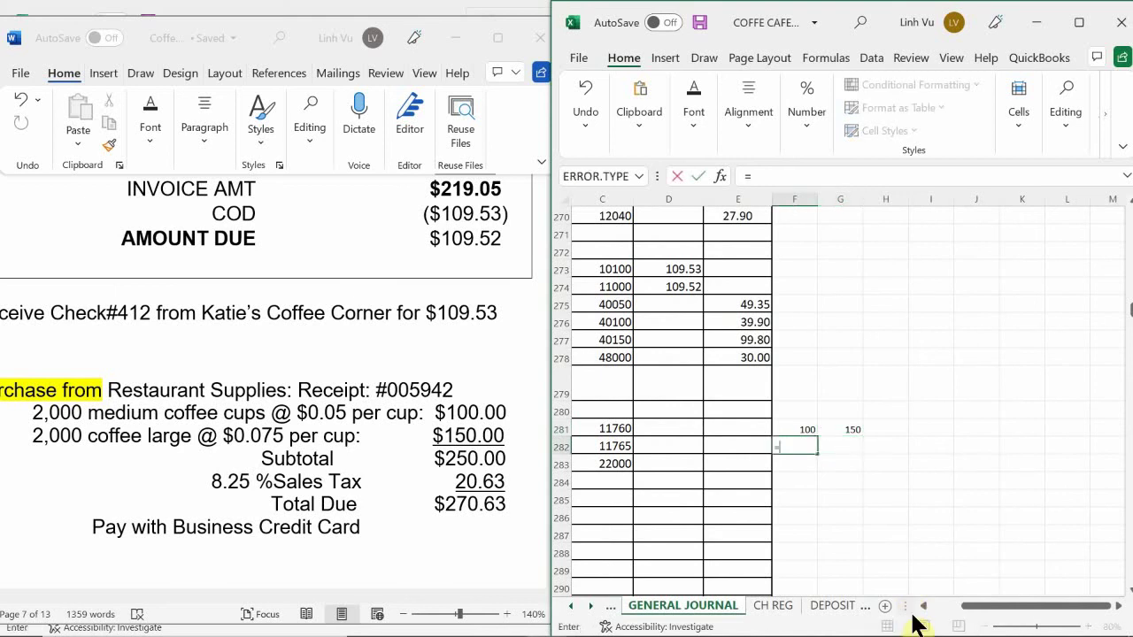
key(Up)
text(0.0825)
key(Return)
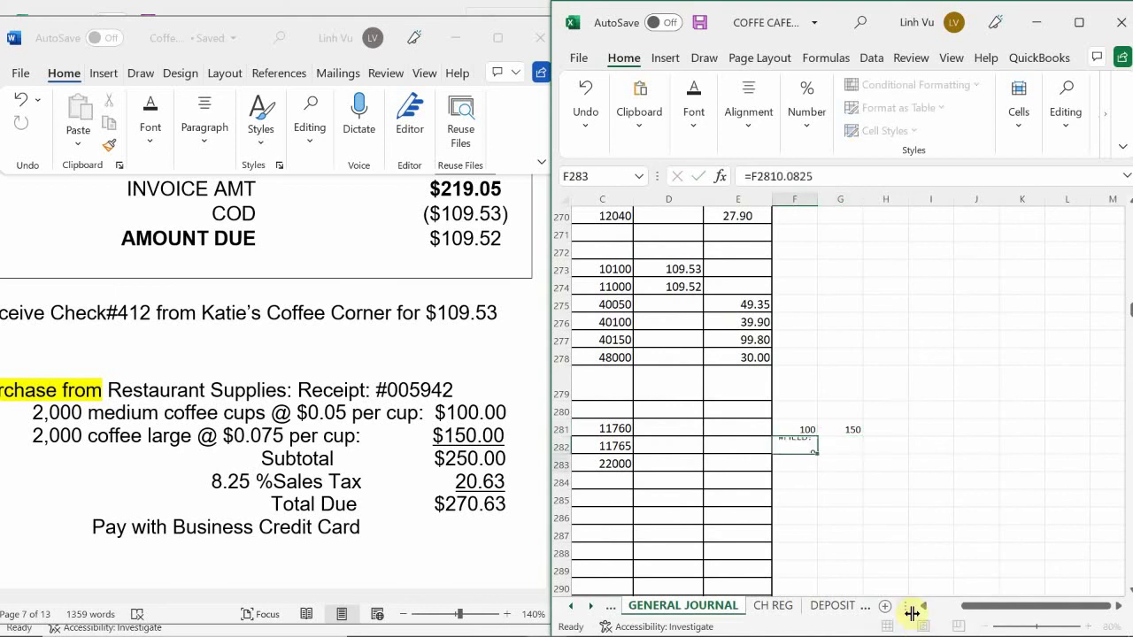
- Correct the medium cups' sales tax formula in F282 to =F281*0.0825
key(Right)
key(Up)
key(Left)
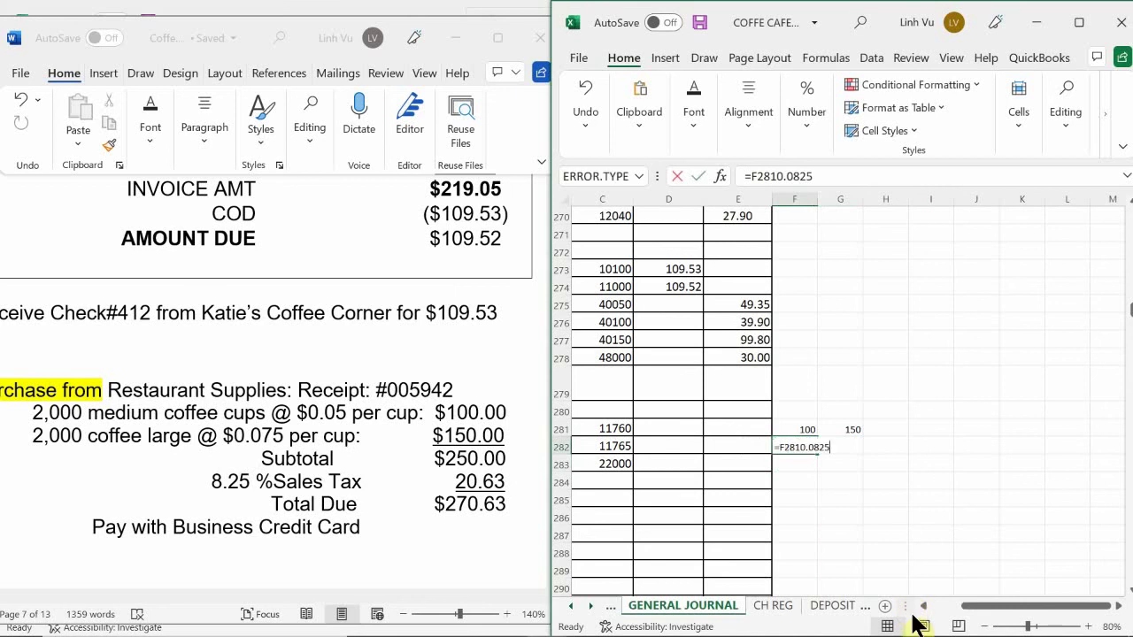
text(=)
key(Up)
text(*0.0825)
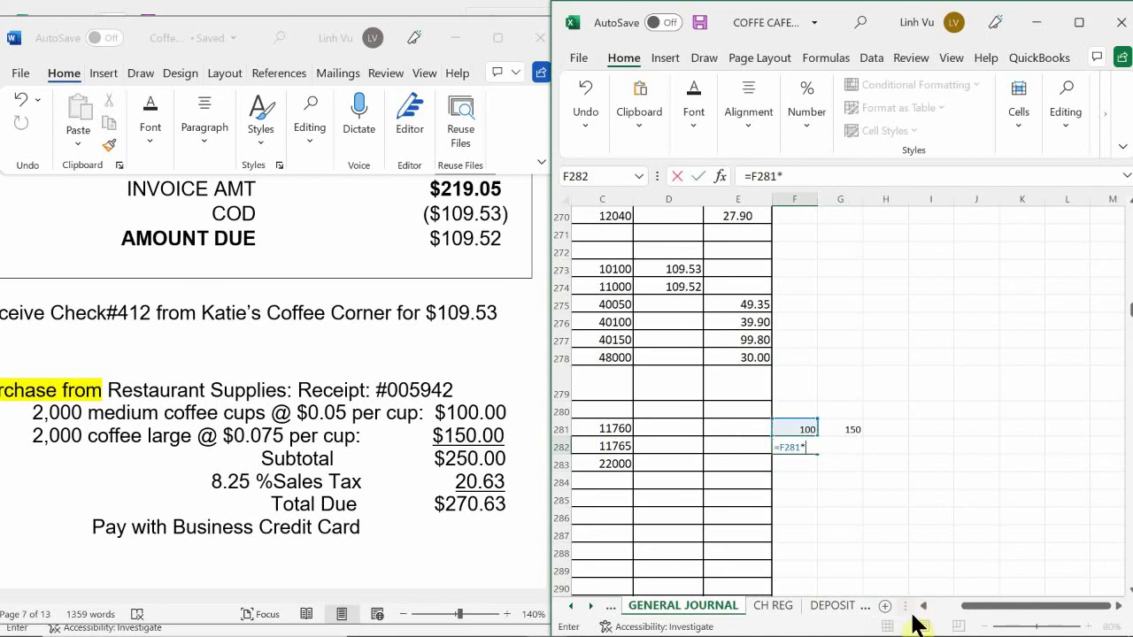
key(Return)
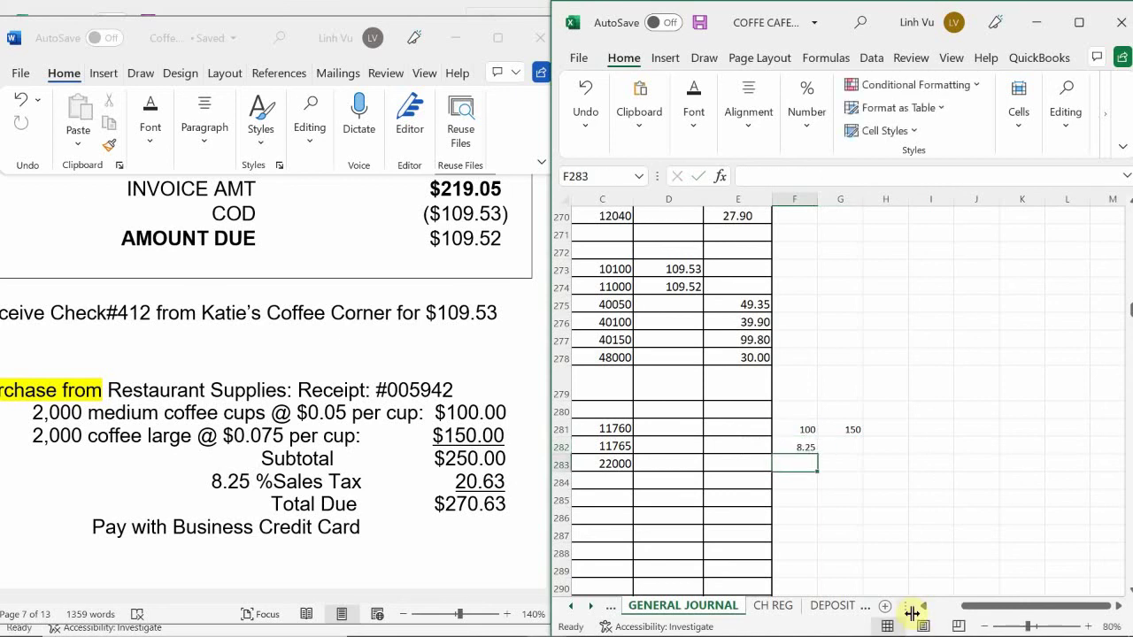
- Calculate the large cups' sales tax in G282 with the formula =G281*0.0825
key(Right)
key(Up)
text(=)
key(Up)
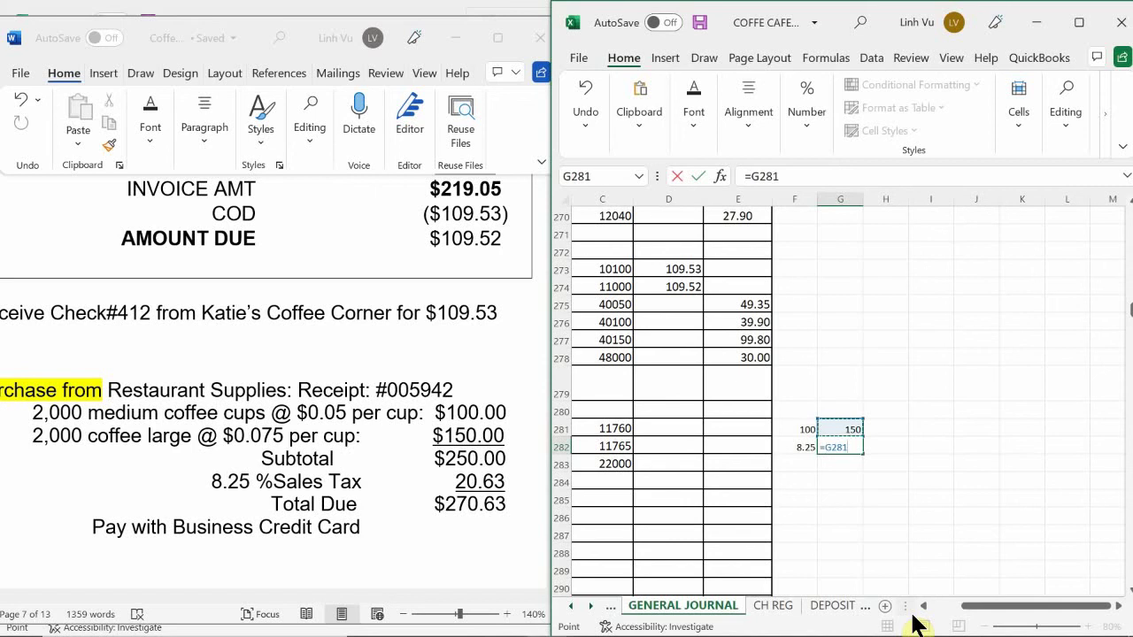
text(*0.0825)
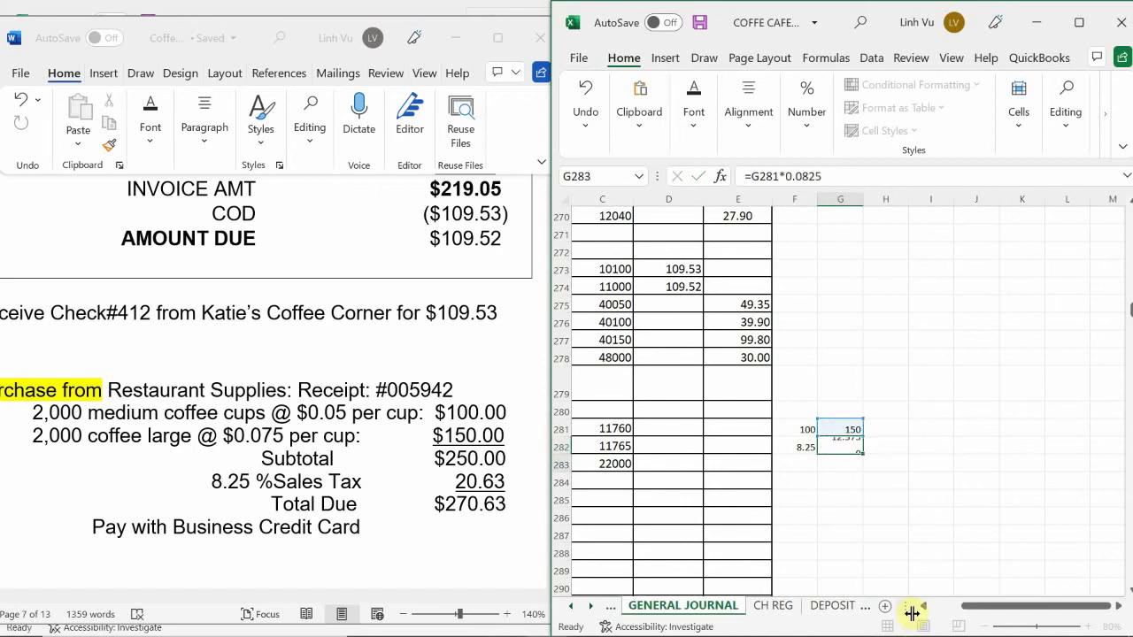
key(Return)
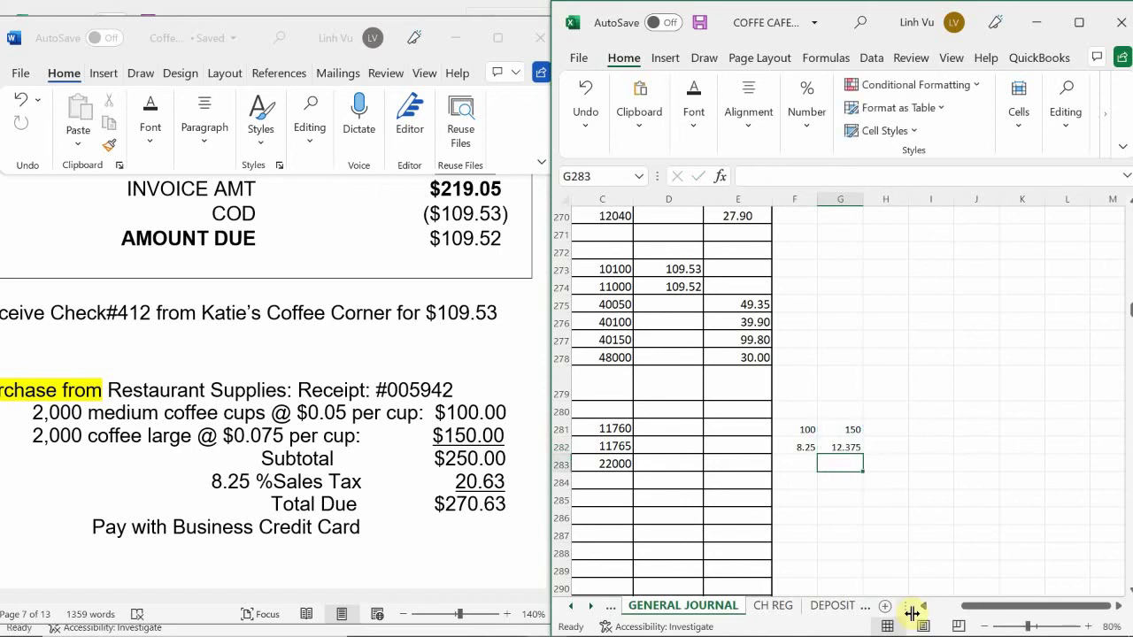
- Enter the medium cups' cost including tax, 108.25, in F283 below the tax calculation
key(Left)
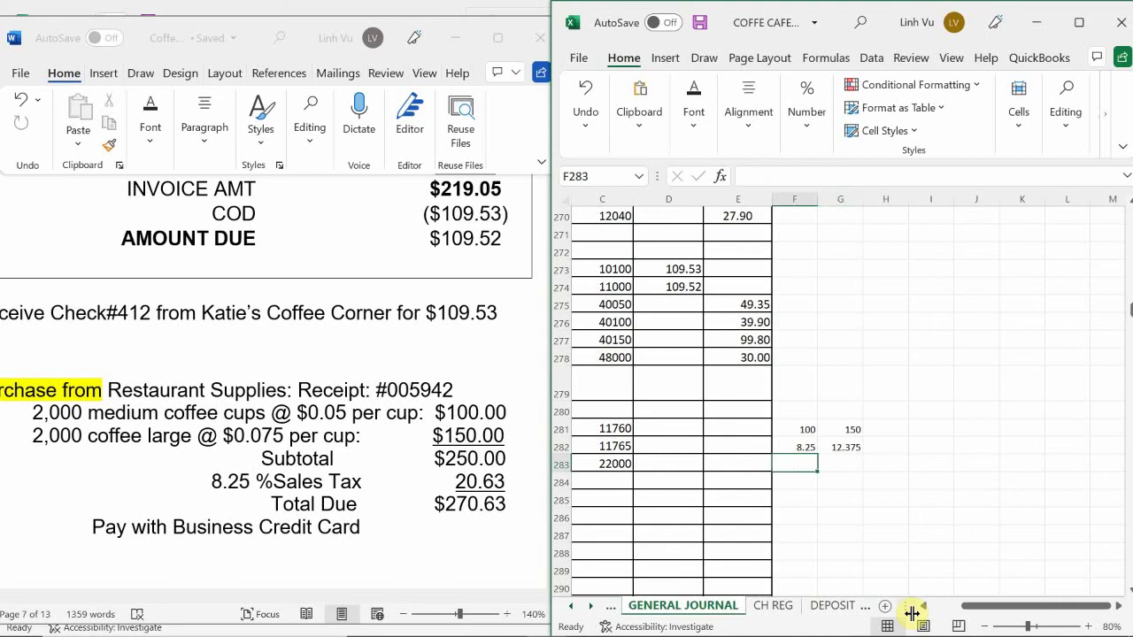
text(108.25)
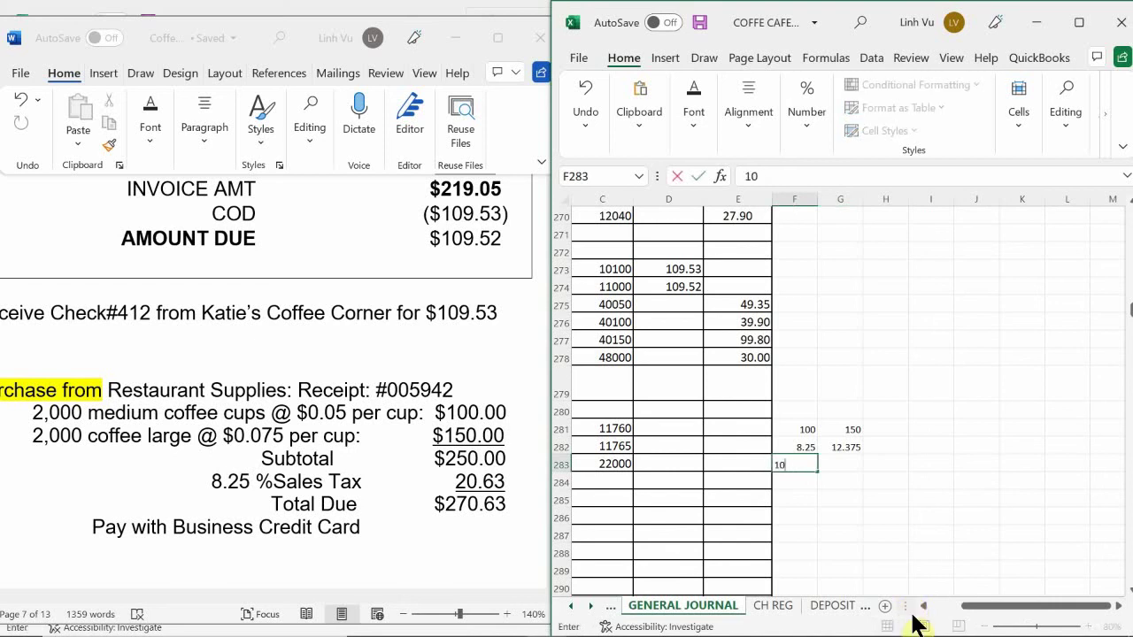
key(Return)
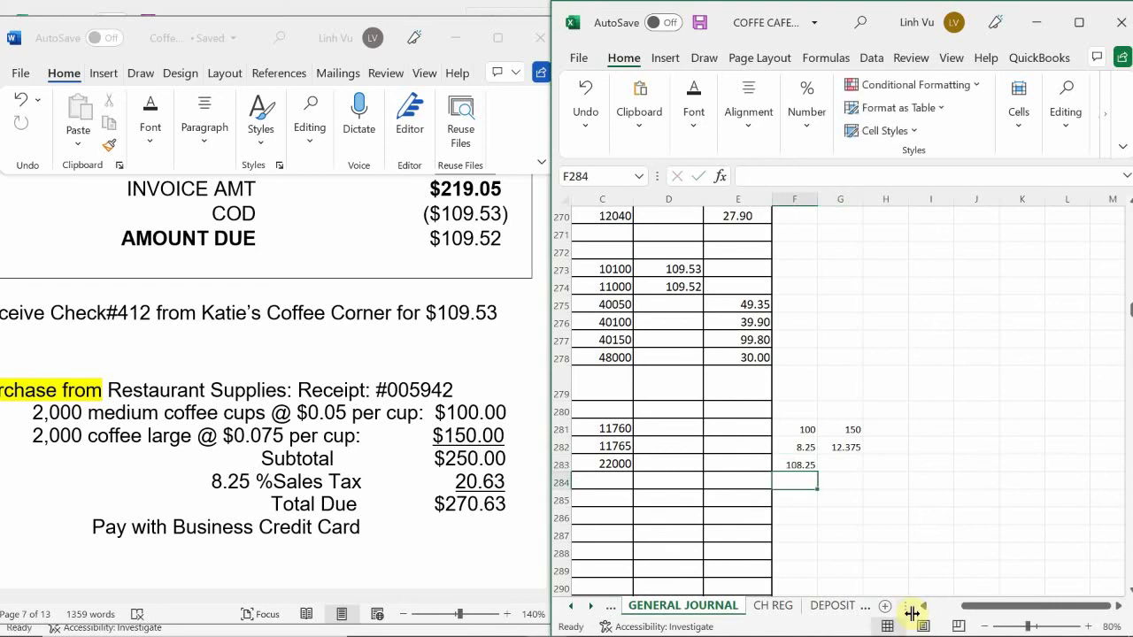
- Debit Medium Coffee Cups 108.25 in D281 of the 19-Jun journal entry
key(Up)
key(Right)
key(Left)
key(Left)
key(Left)
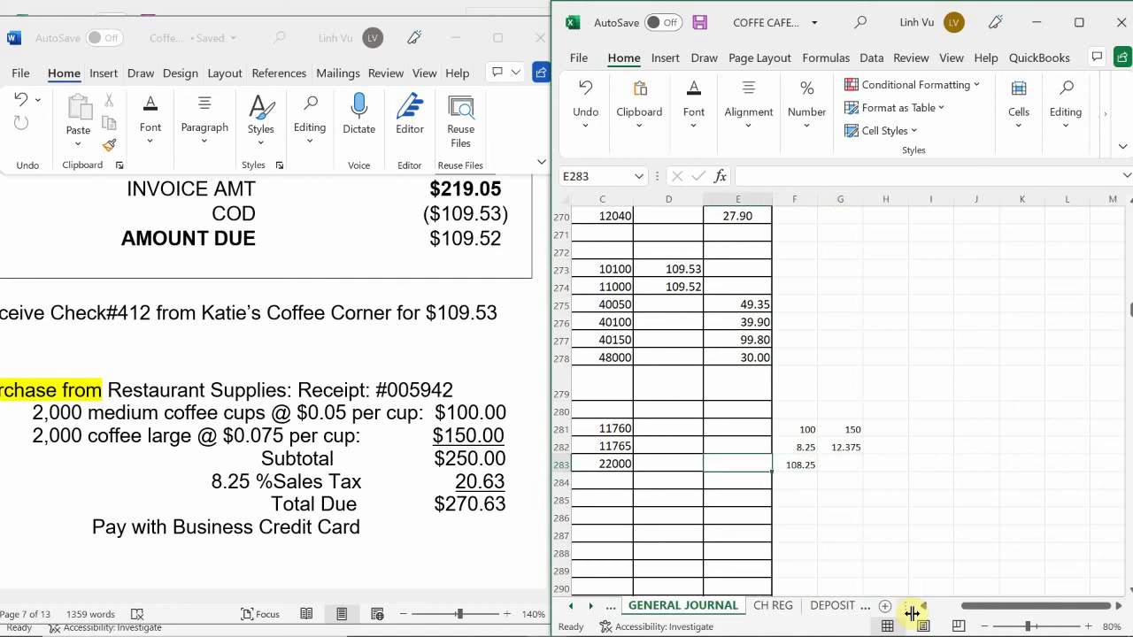
key(Up)
key(Up)
text(108.25)
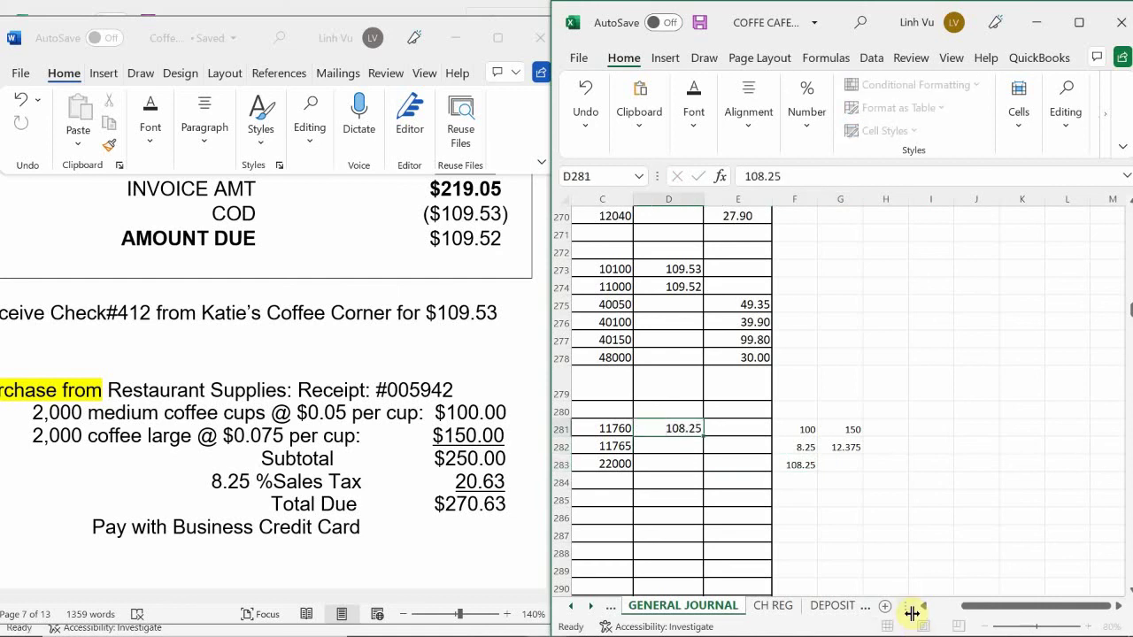
key(Return)
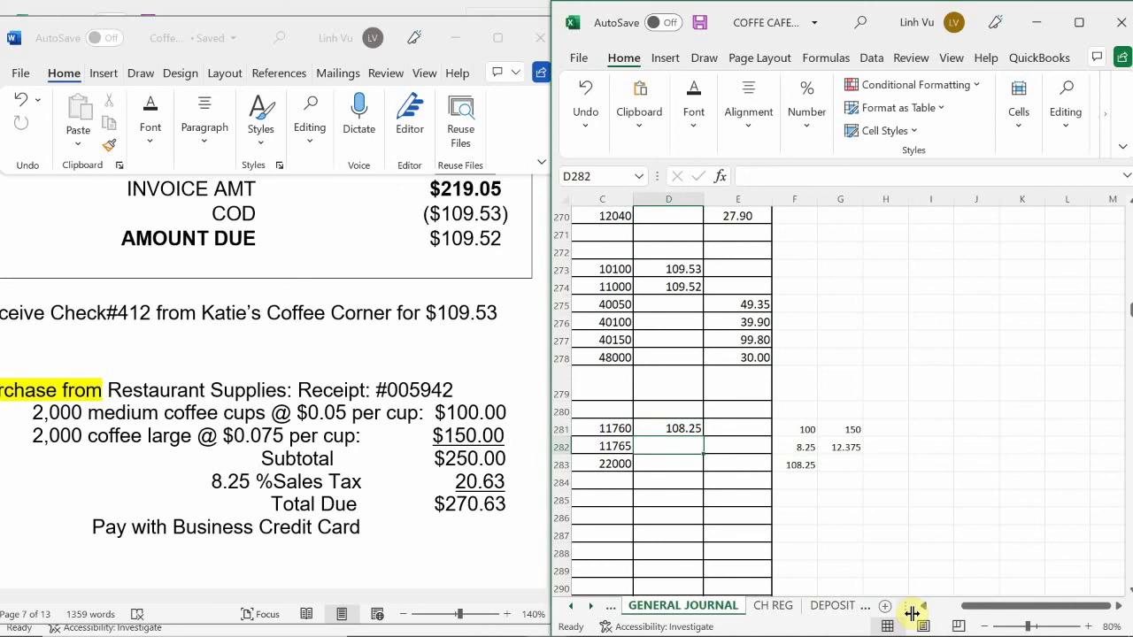
- Debit Large Coffee Cups in D282 with the formula =150+12.38
text(=150+)
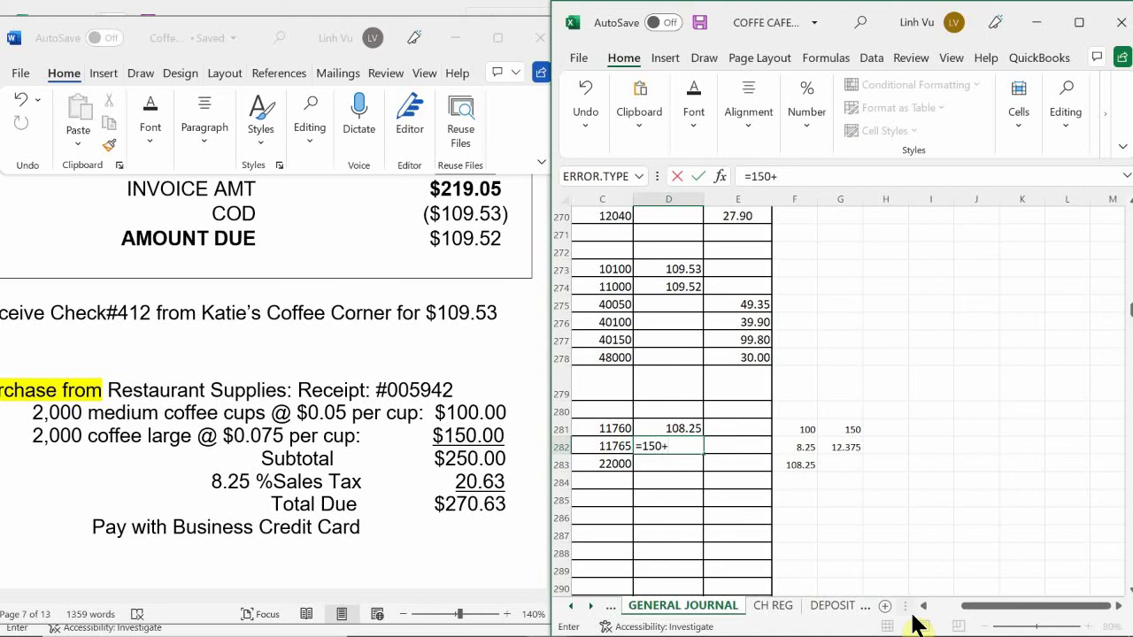
text(12.38)
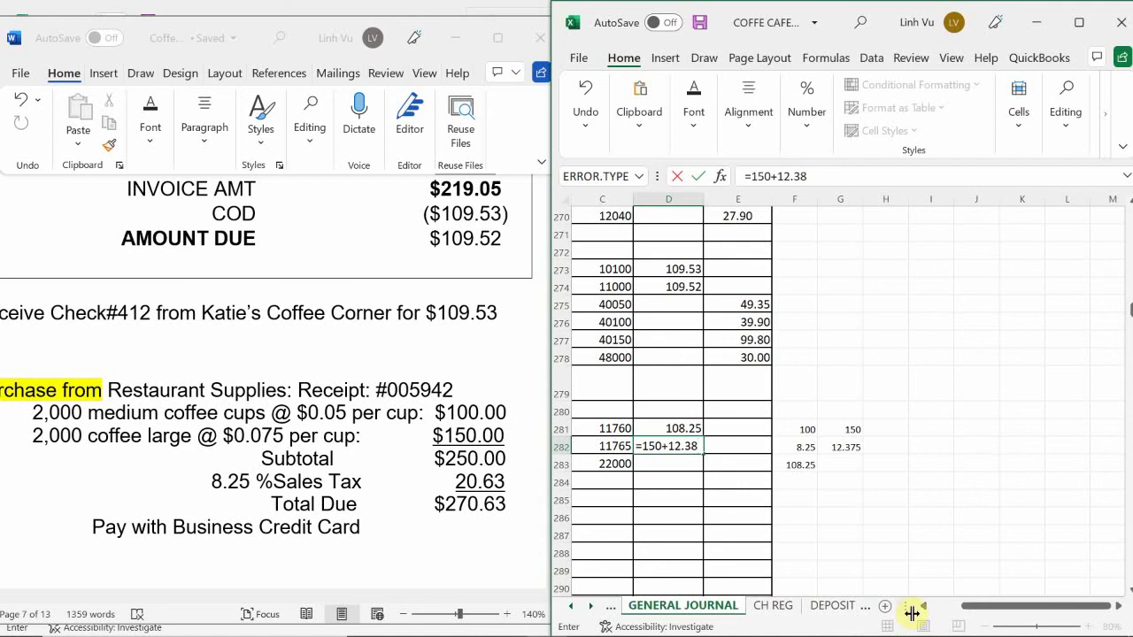
key(Return)
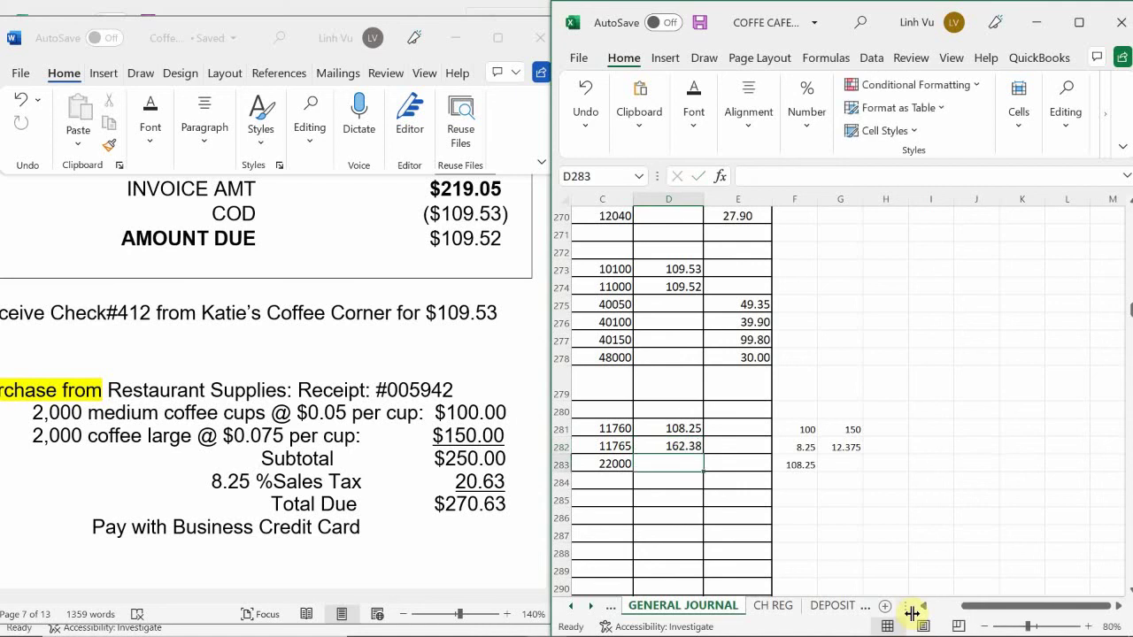
- Credit VISA Payable in E283 with the sum of the two debits, =D281+D282
key(Right)
text(=)
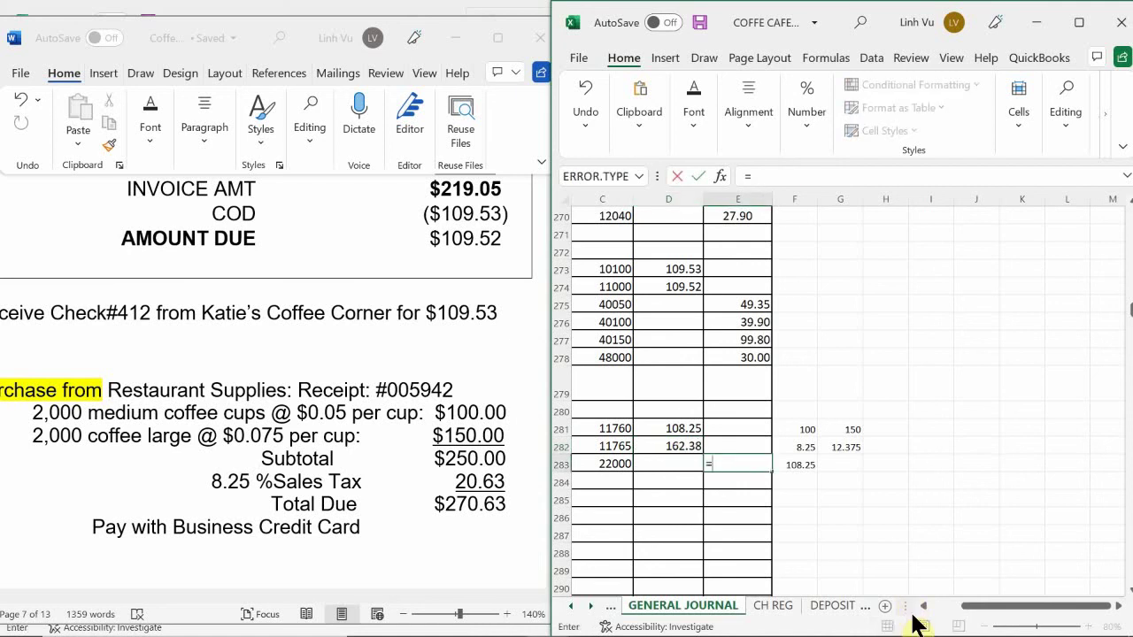
key(Left)
key(Up)
key(Up)
text(+)
key(Left)
key(Up)
key(Return)
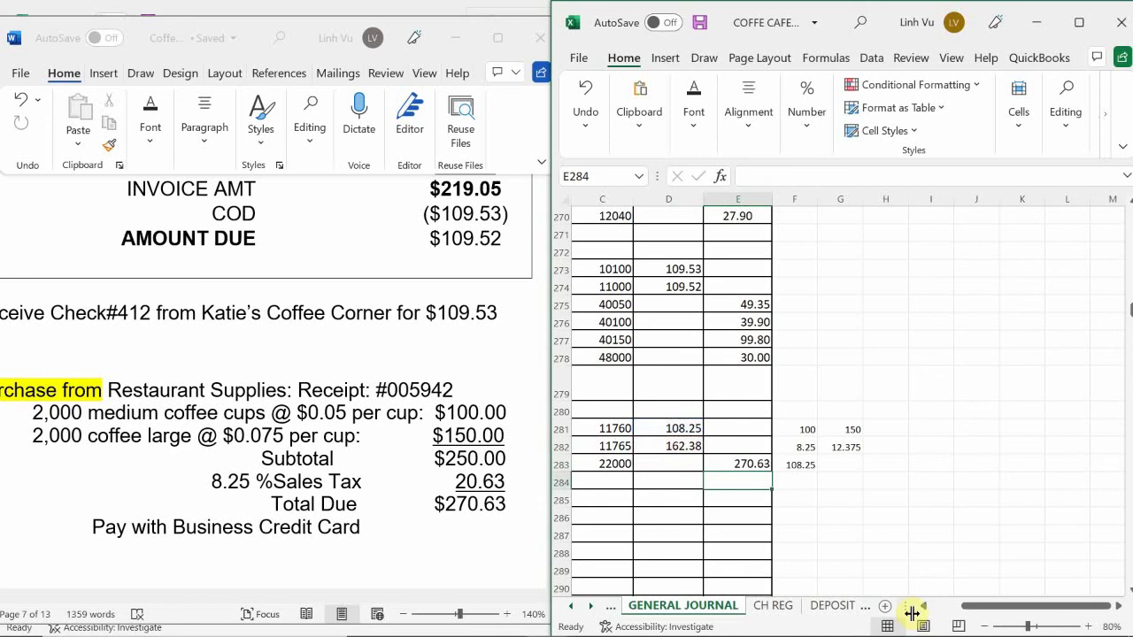
key(Down)
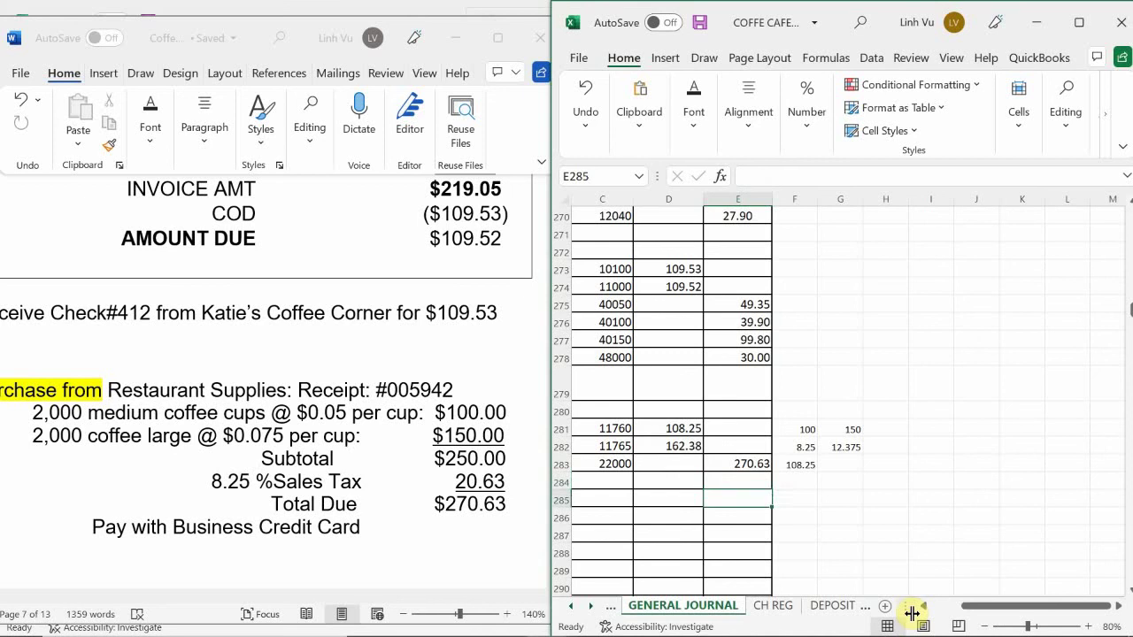
key(Left)
key(Left)
key(Left)
key(Left)
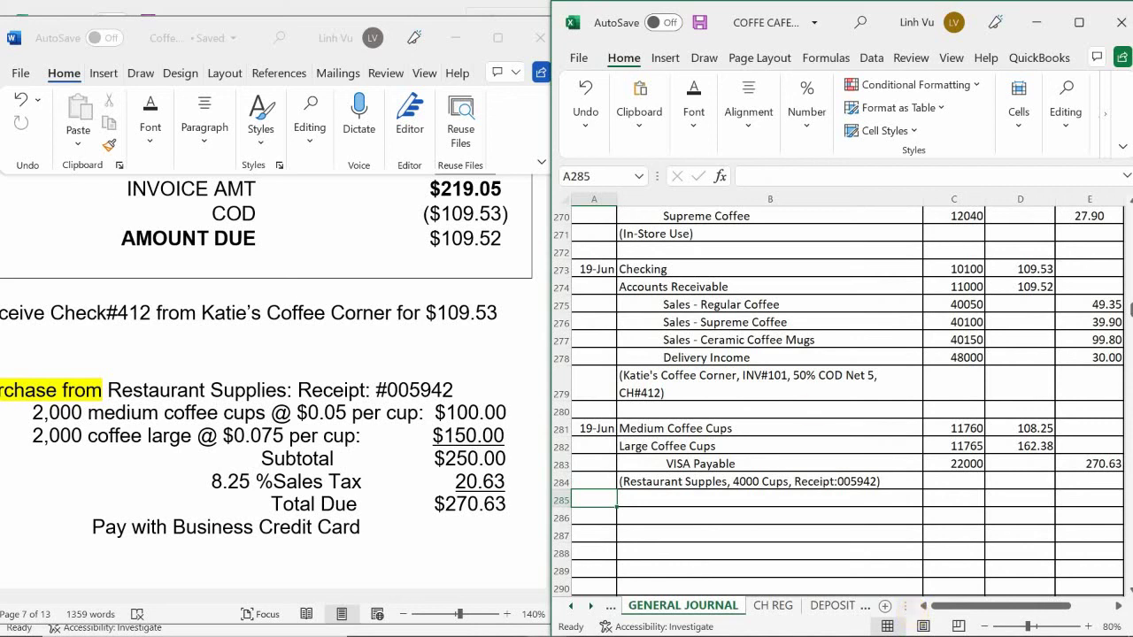
- Switch to the Coffee Cafe ledger workbook with the account sheets and open its ASSETS sheet
mouse_move(531, 632)
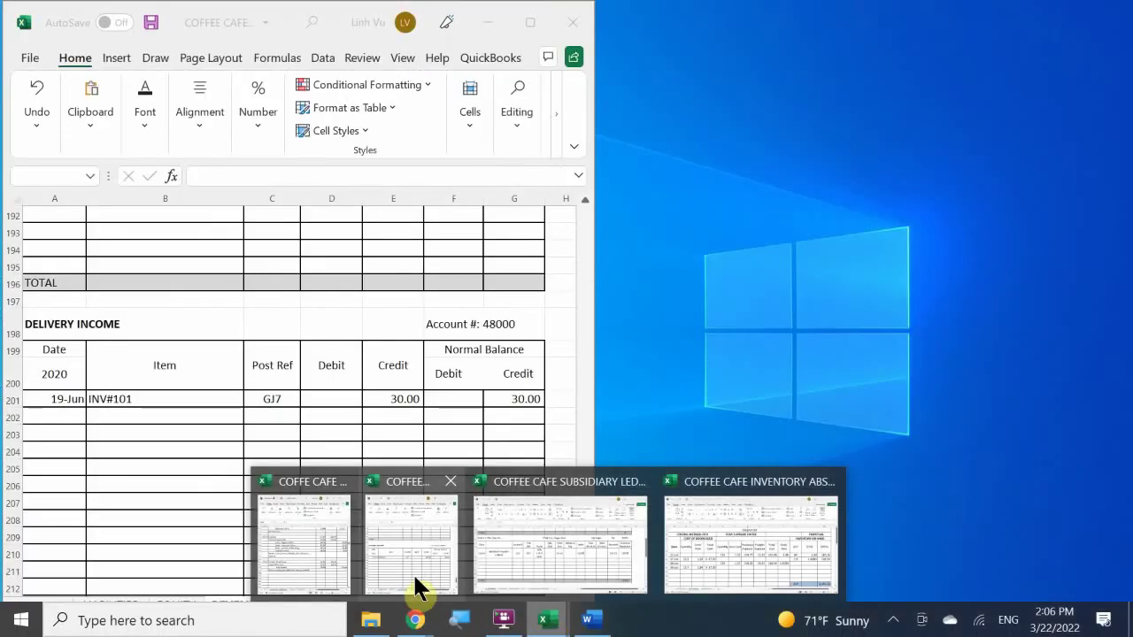
click(414, 587)
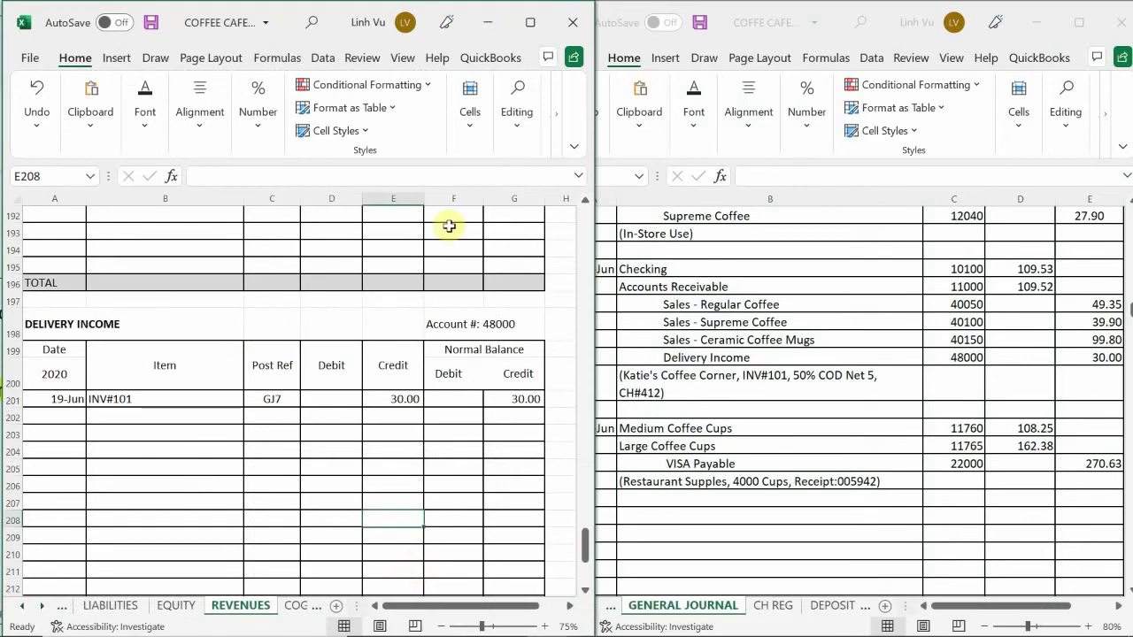
click(104, 482)
scroll(107, 472, up, 20)
scroll(107, 471, up, 20)
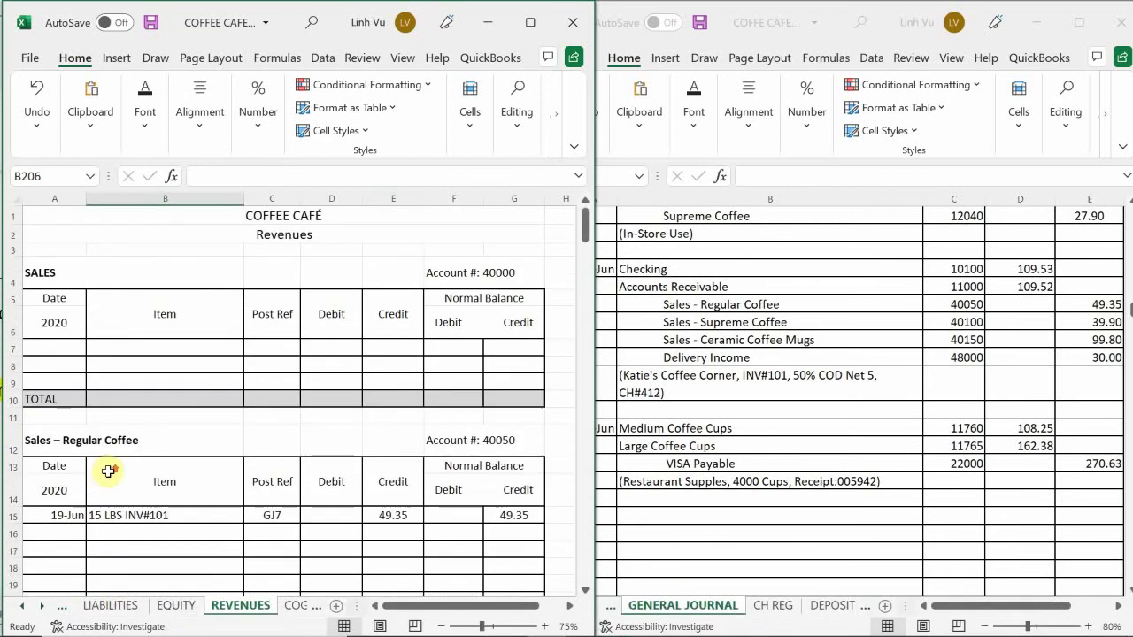
click(19, 607)
click(98, 606)
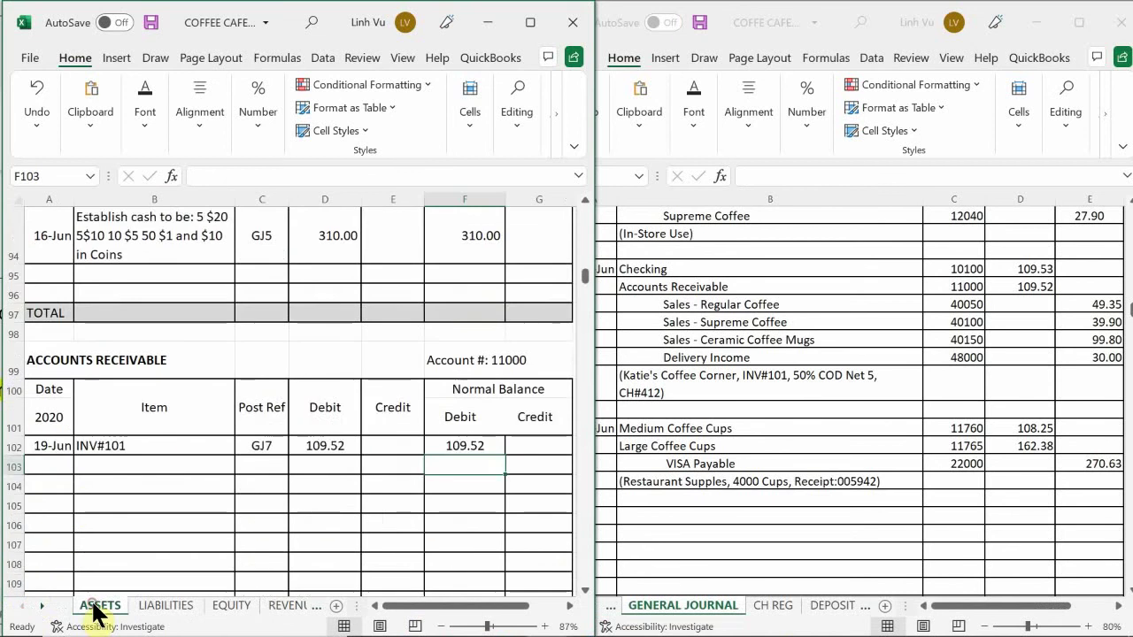
- Date a new row 6/19 in A146 of the Medium Coffee Cups account, below the 14-Jun posting
scroll(96, 472, up, 12)
scroll(95, 471, down, 20)
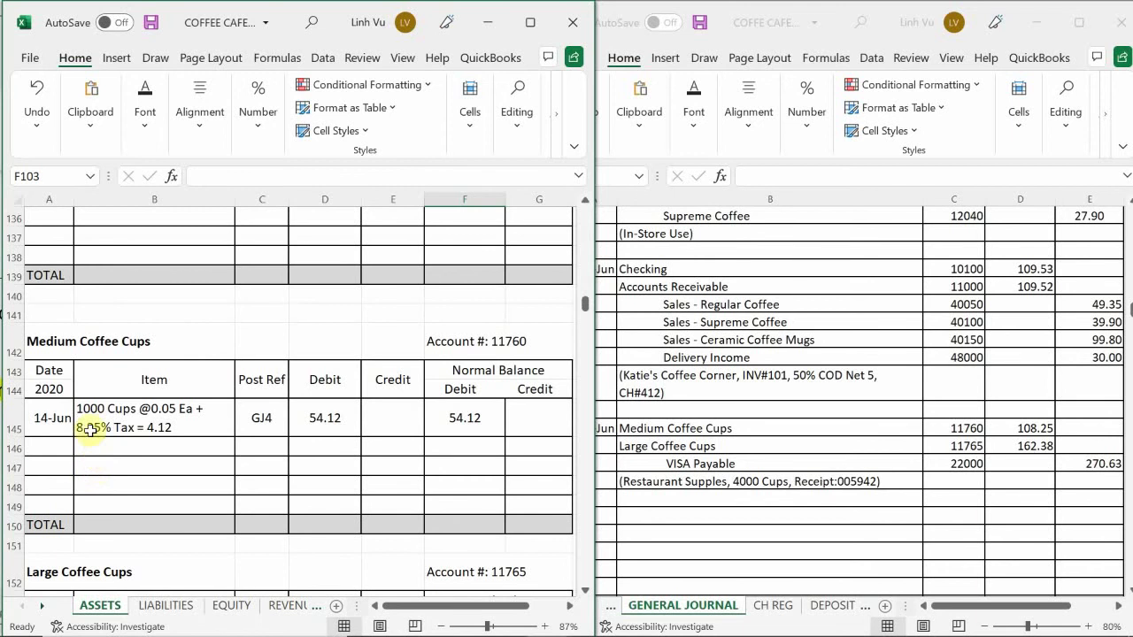
click(30, 447)
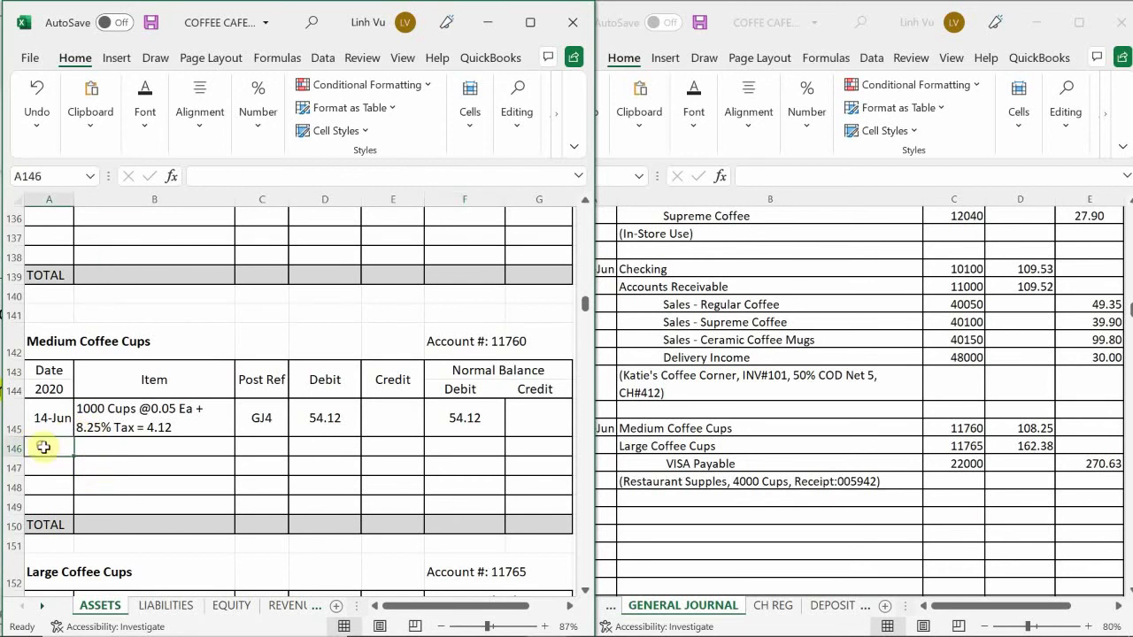
key(F2)
text(6/)
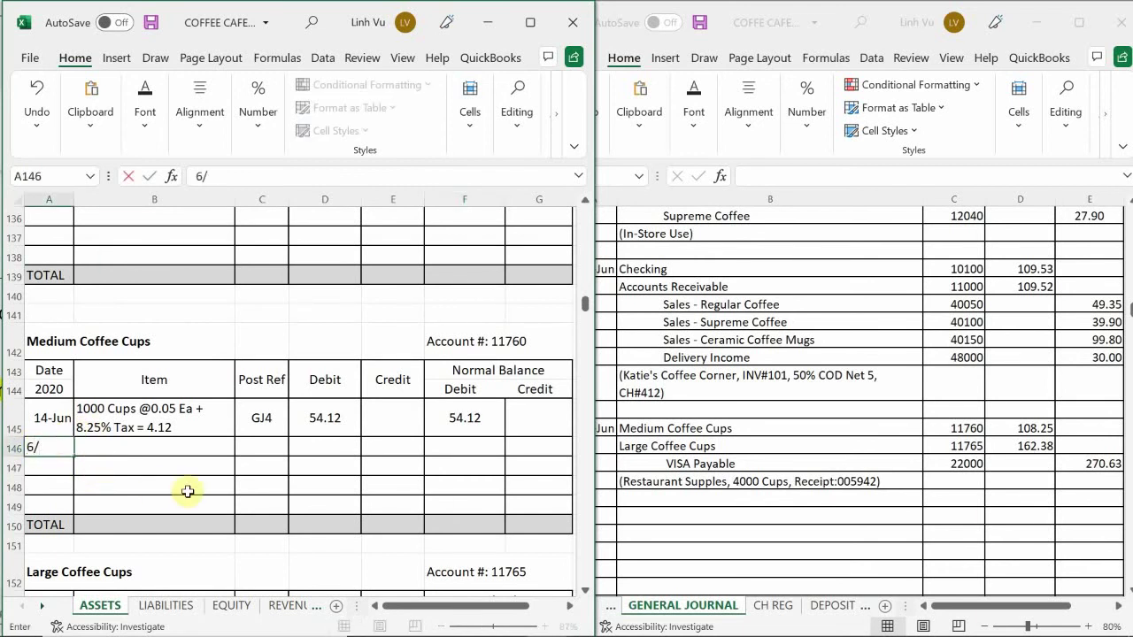
text(19)
key(Return)
key(Right)
key(Up)
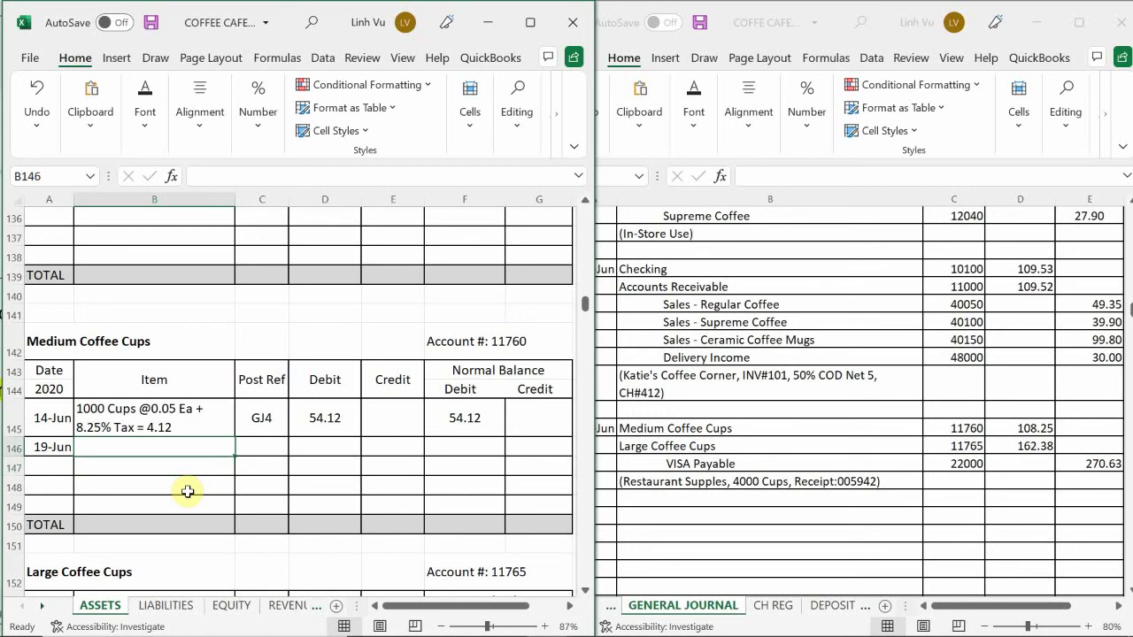
- Describe the 19-Jun Medium Coffee Cups posting in B146 as "2000 Cups @$0.05 ea +8.25% Tax= 8.25"
text(2000)
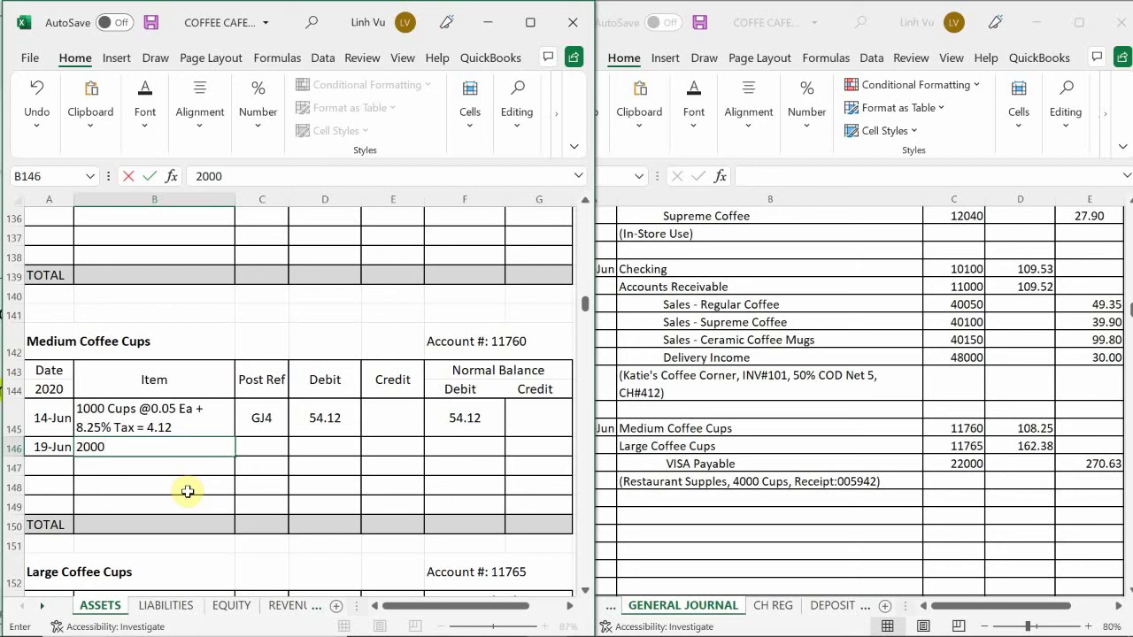
text(Cu)
text(ps 4)
key(BackSpace)
text($)
key(BackSpace)
text(@$)
key(BackSpace)
text($)
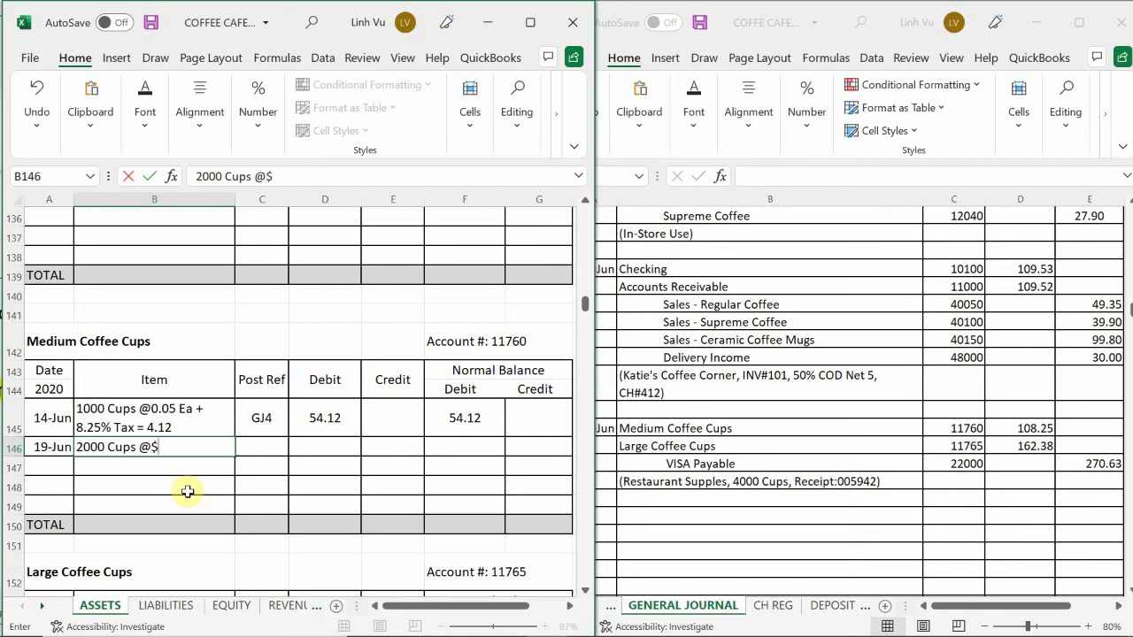
text(0.05 ea +8.25)
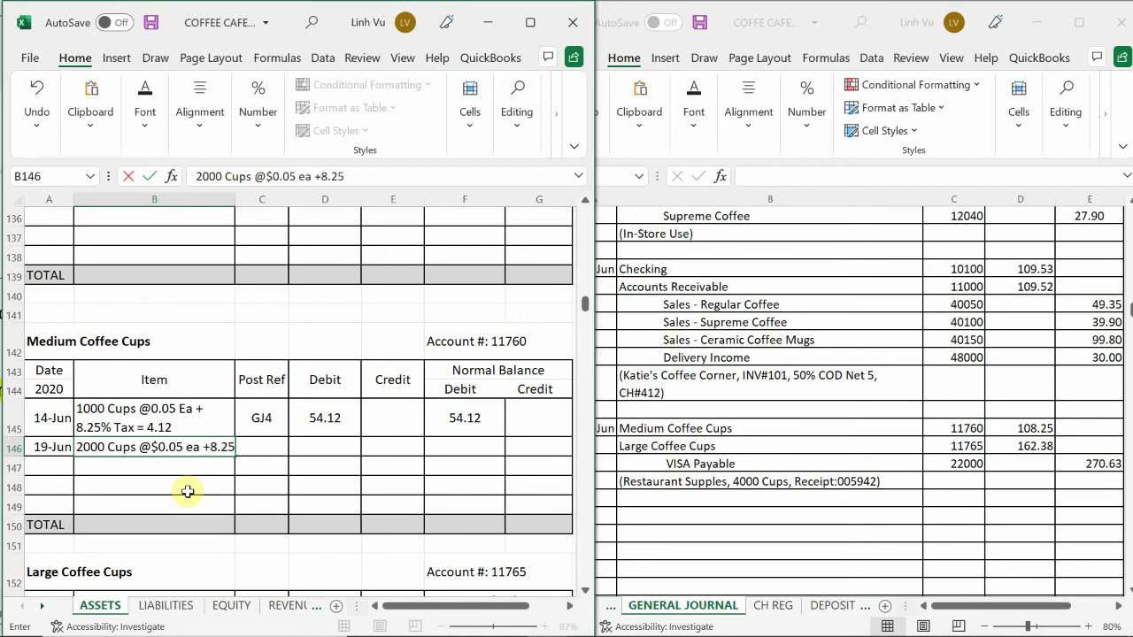
text(%)
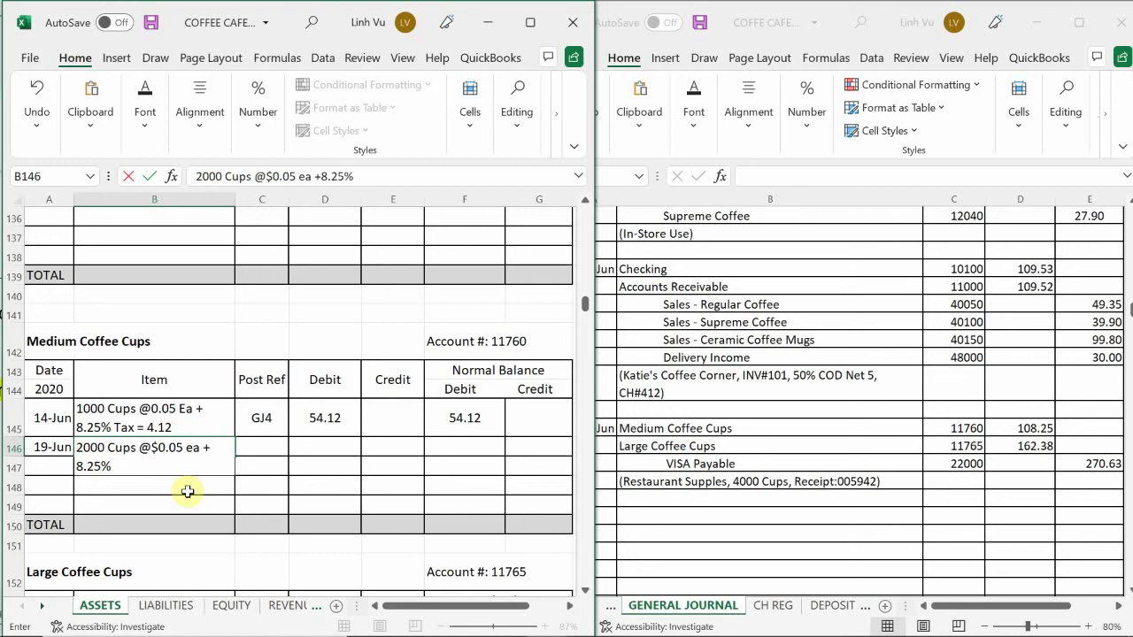
text( Tax= 8.25)
key(Return)
- Enter post reference GJ7 in C146 and a debit of 108.25 in D146 for the 19-Jun Medium Coffee Cups row
key(Up)
key(Right)
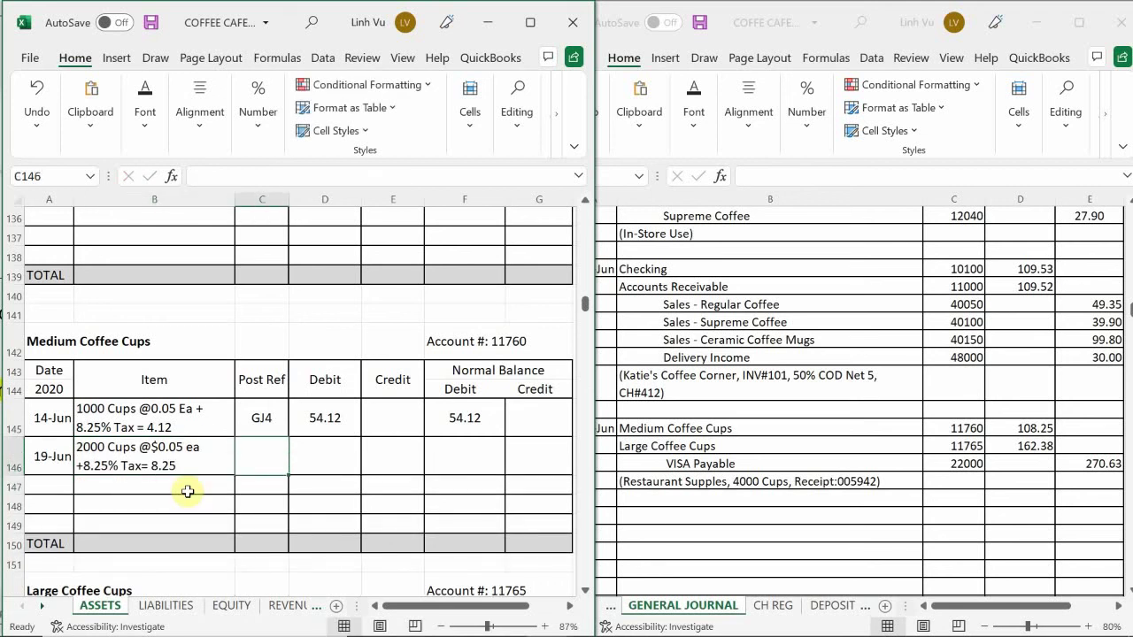
text(GJ)
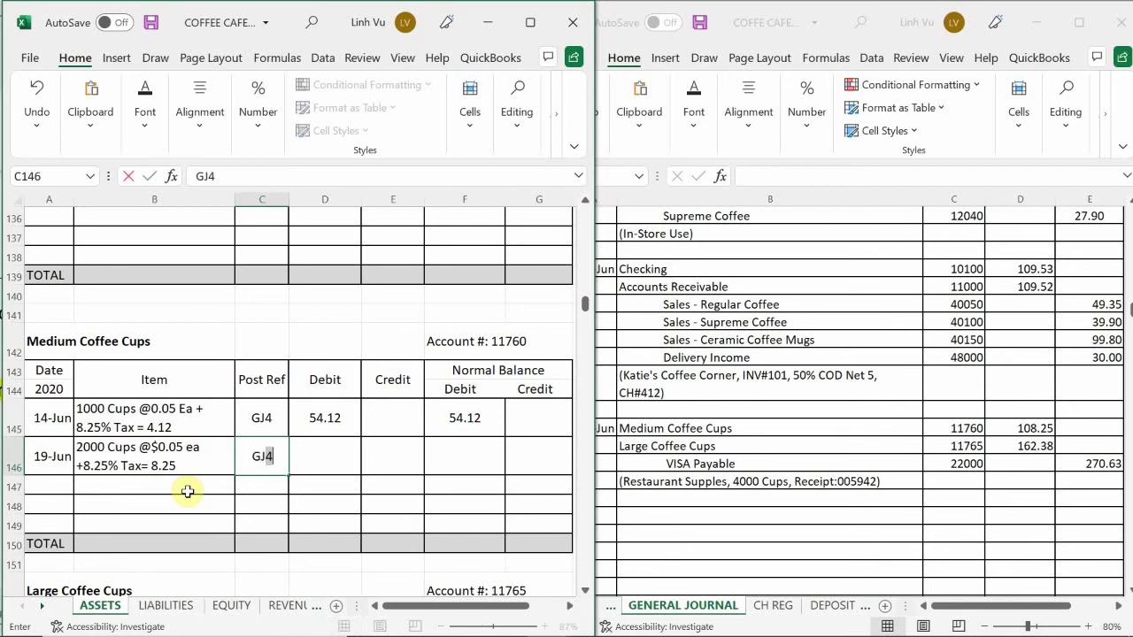
text(7)
key(Return)
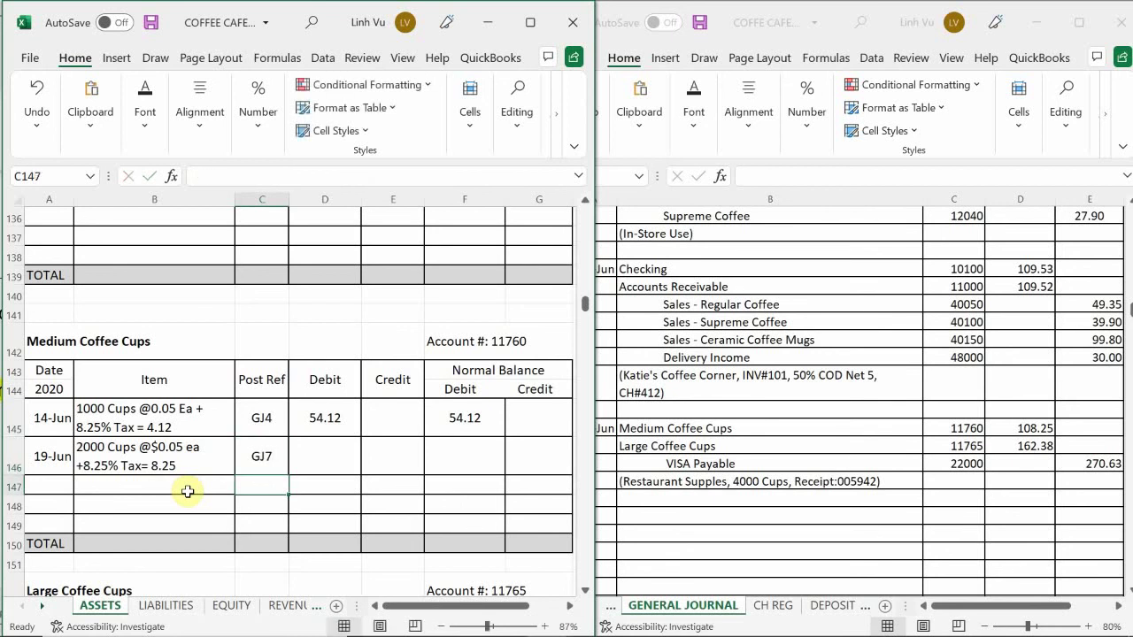
key(Up)
key(Right)
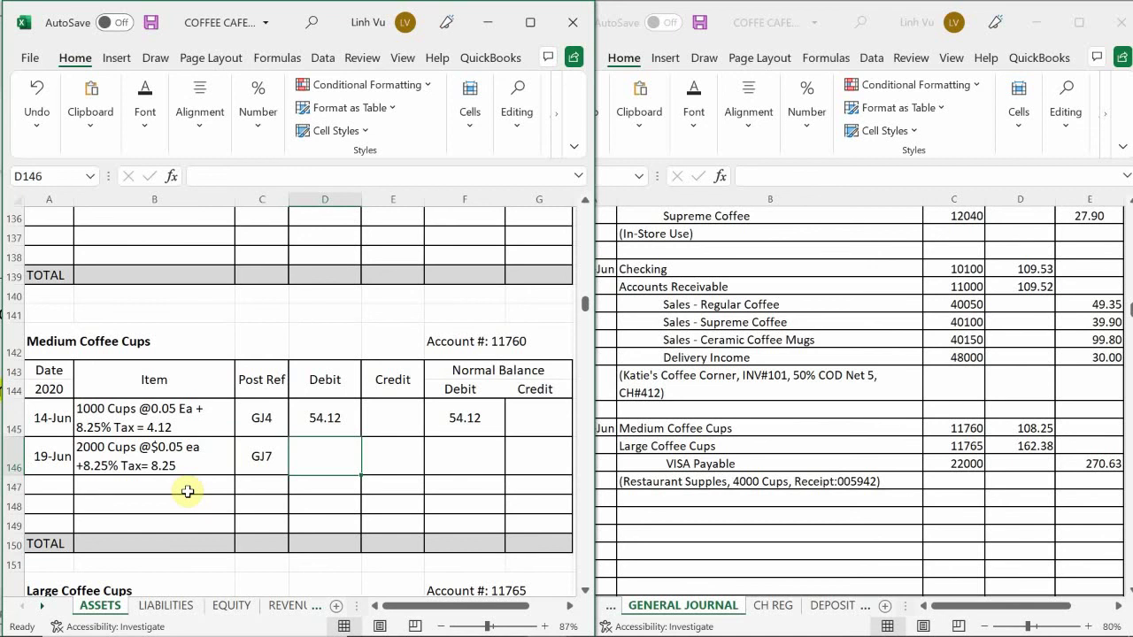
text(108.2)
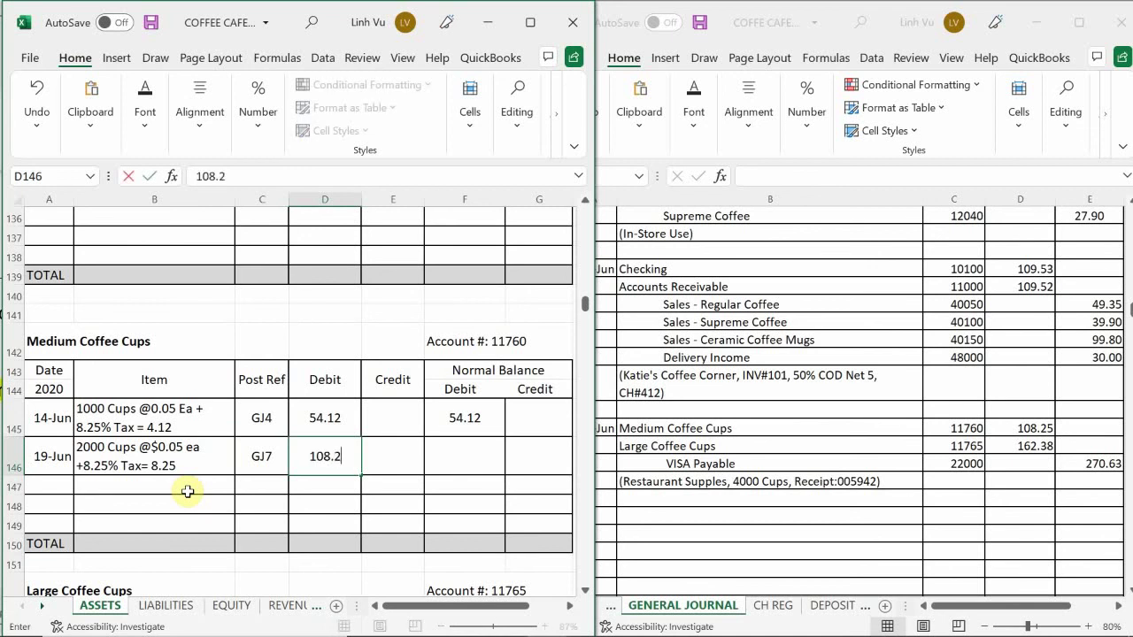
text(5)
key(Return)
- Calculate the Medium Coffee Cups running debit balance in F146 with the formula =F145+D146-E146
key(Right)
key(Right)
key(Up)
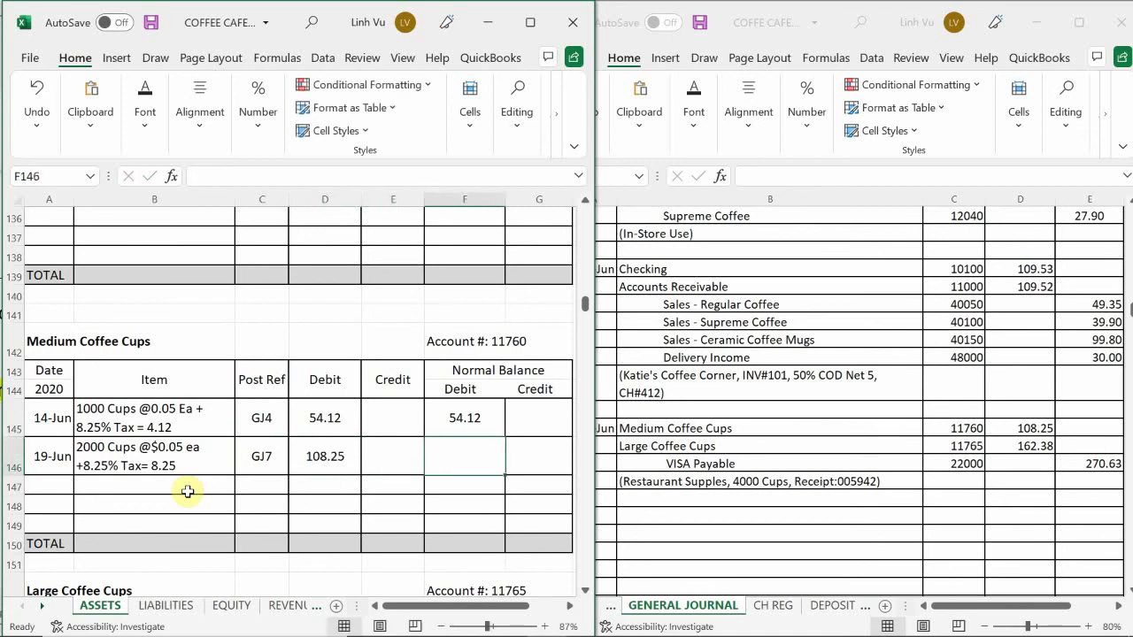
text(=)
key(Up)
text(+)
key(Left)
key(Left)
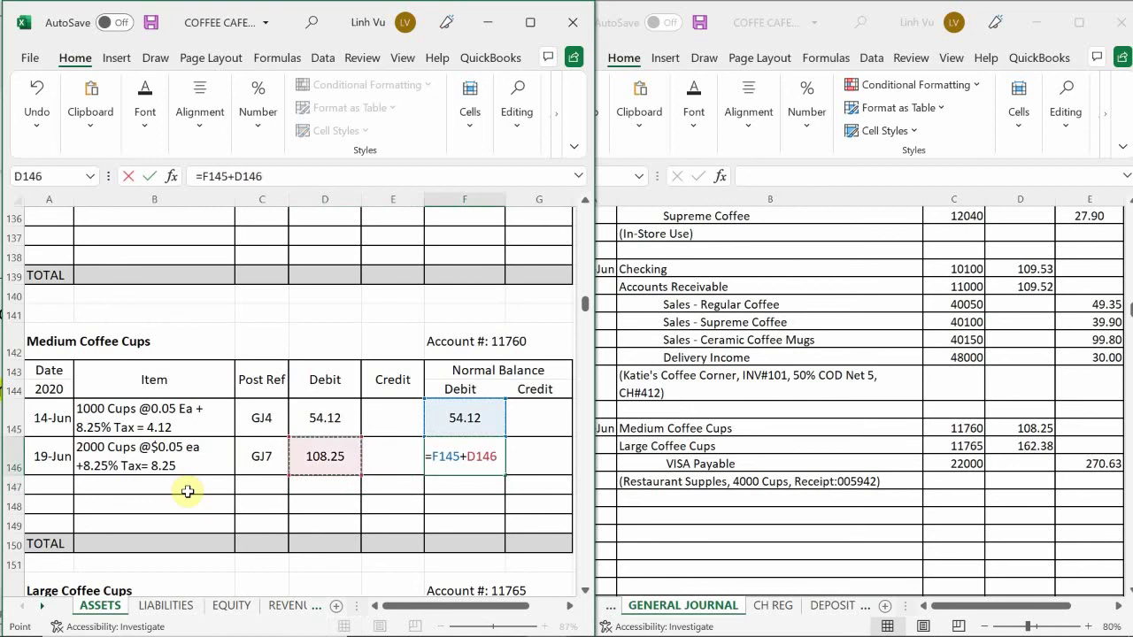
text(-)
key(Left)
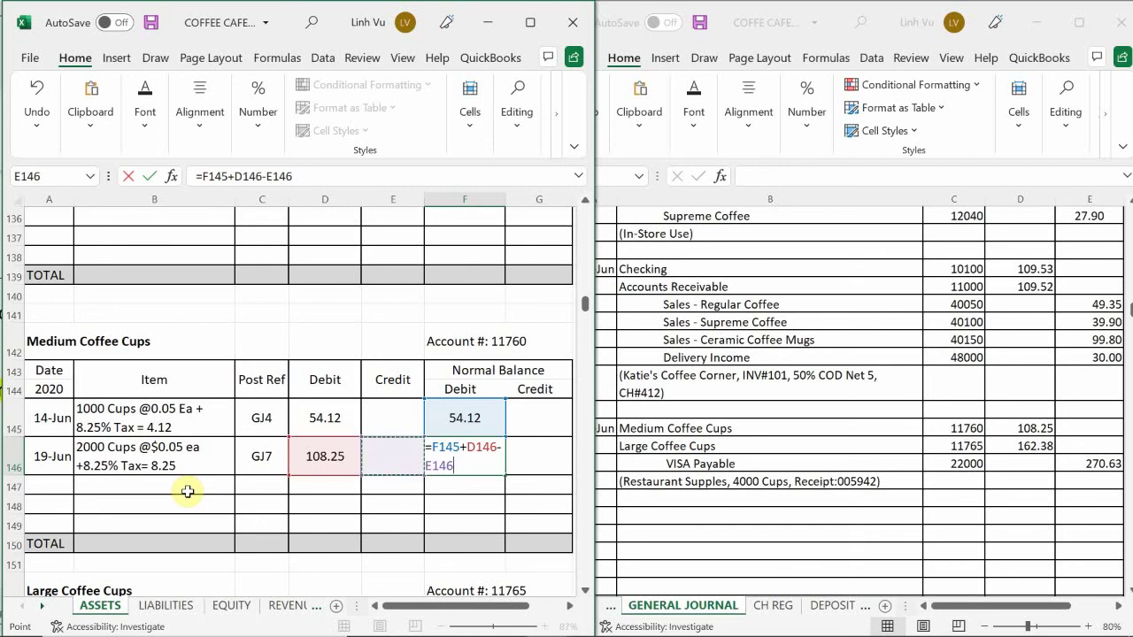
key(Return)
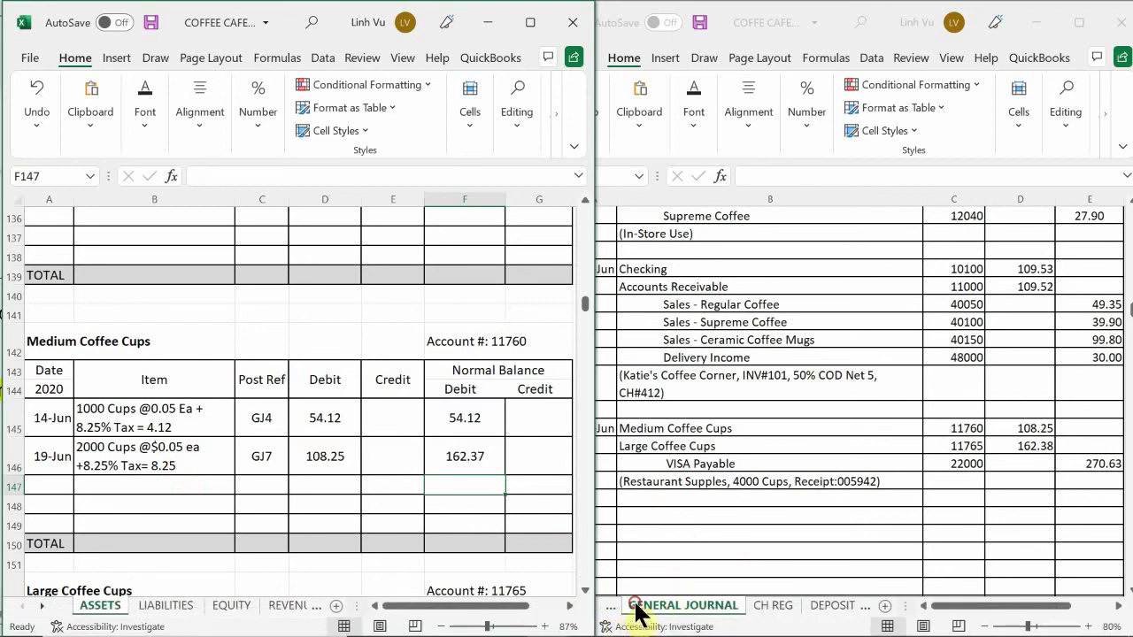
- Switch to the journal workbook's COA sheet and examine the cost of goods sold and cost of materials accounts
click(635, 609)
click(632, 606)
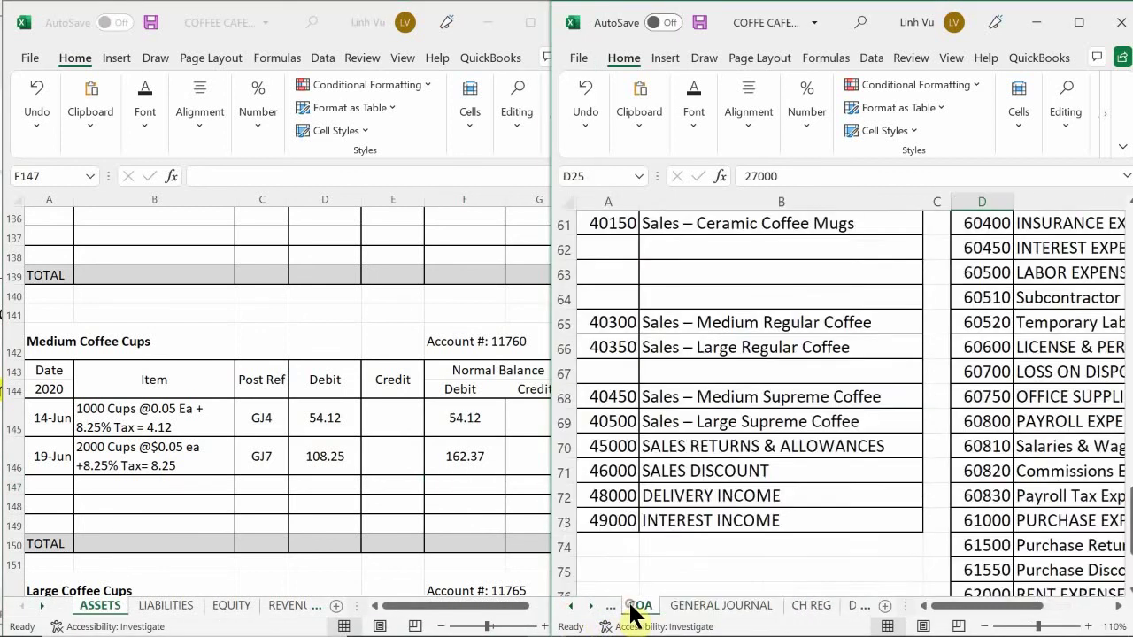
scroll(1082, 382, up, 3)
scroll(1082, 382, up, 7)
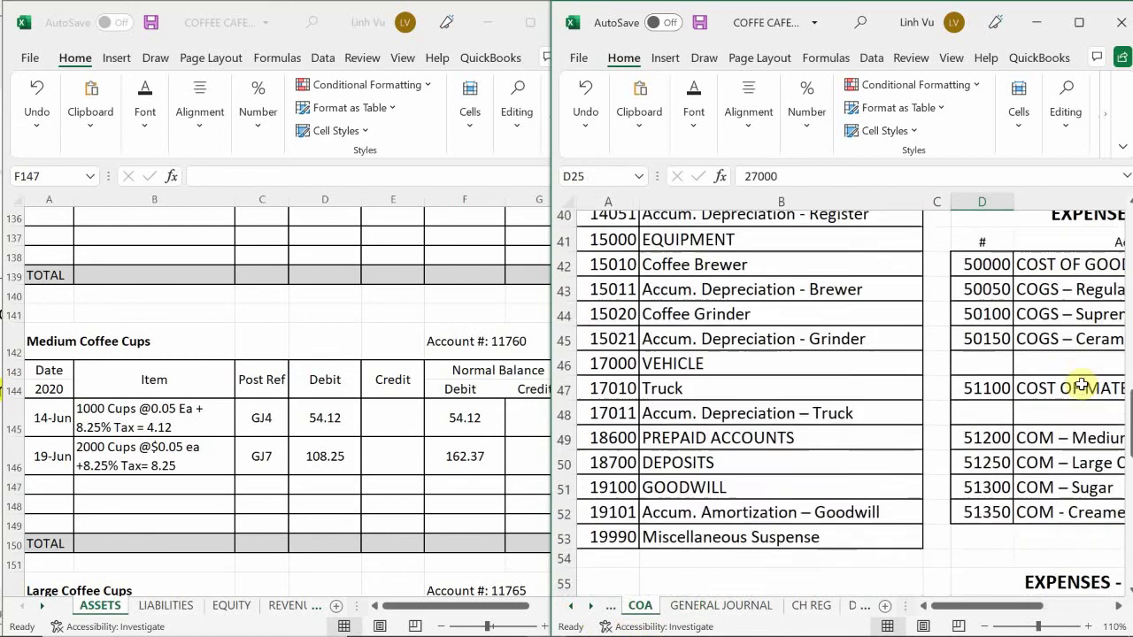
scroll(1078, 386, up, 1)
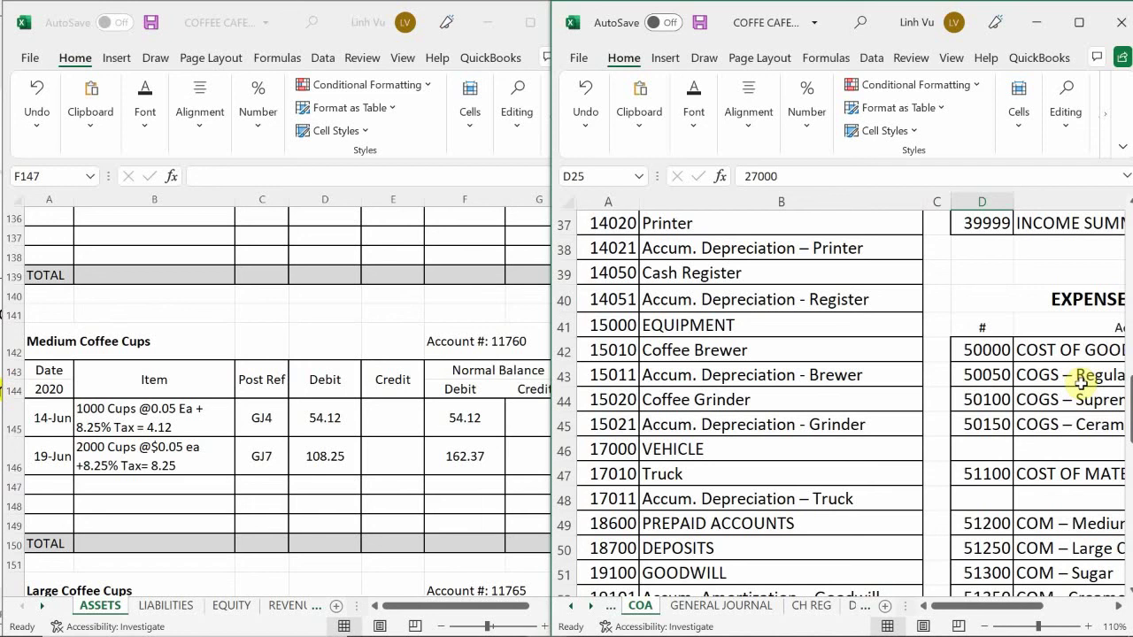
- Return to the ledger workbook and date a new row 6/19 in A156 of the Large Coffee Cups account
click(168, 516)
scroll(182, 482, down, 4)
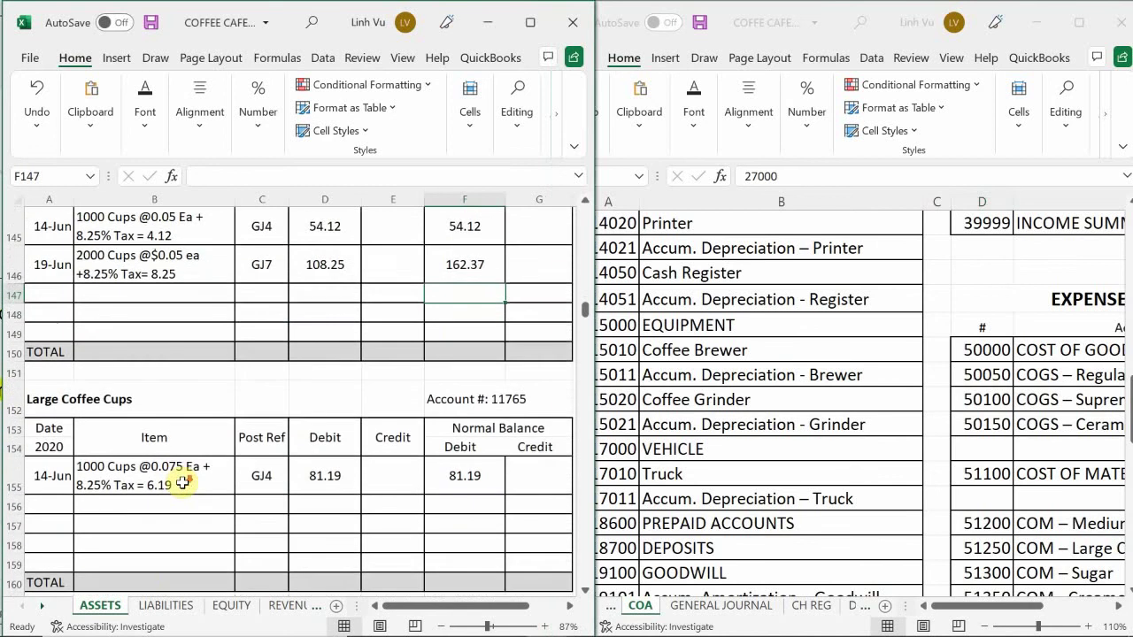
scroll(182, 482, up, 1)
scroll(182, 482, up, 1)
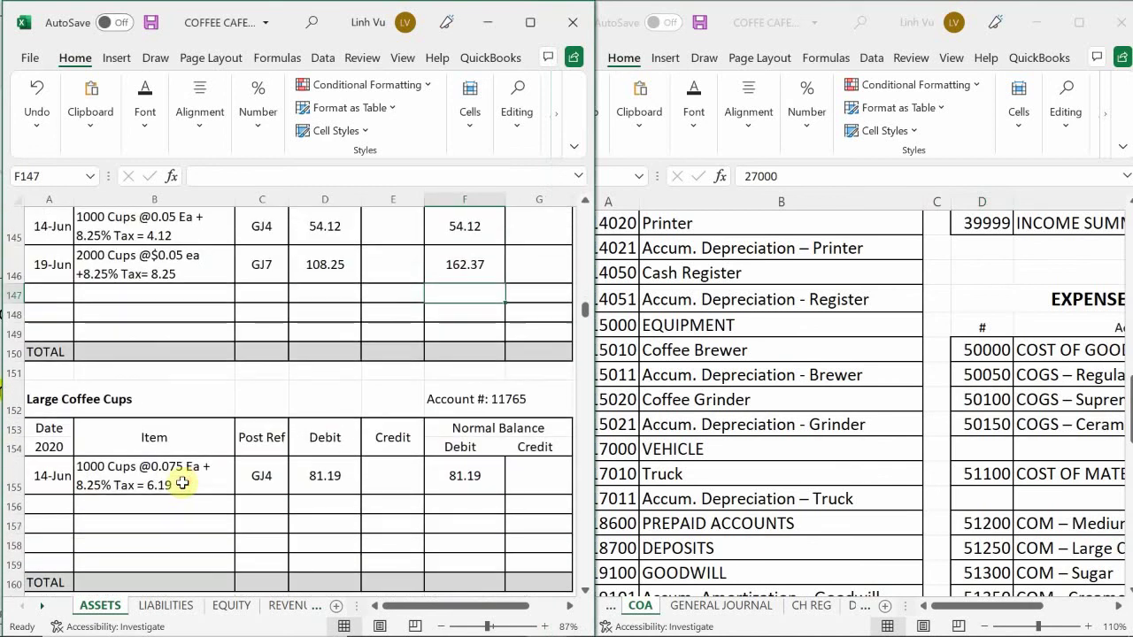
click(49, 505)
text(6/19)
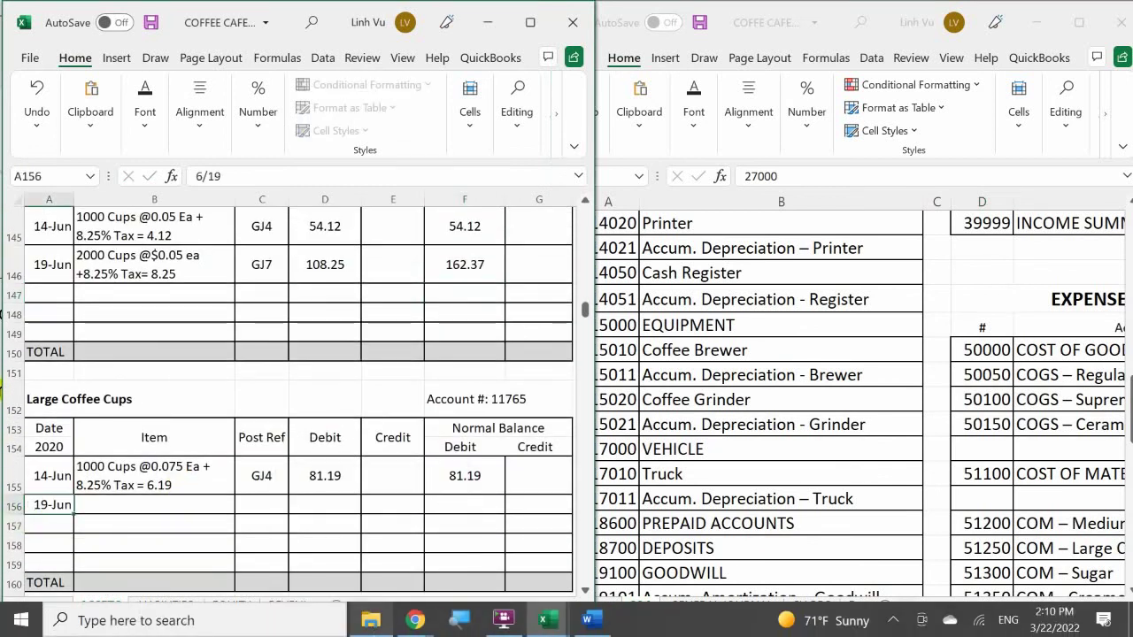
key(Return)
key(Right)
key(Up)
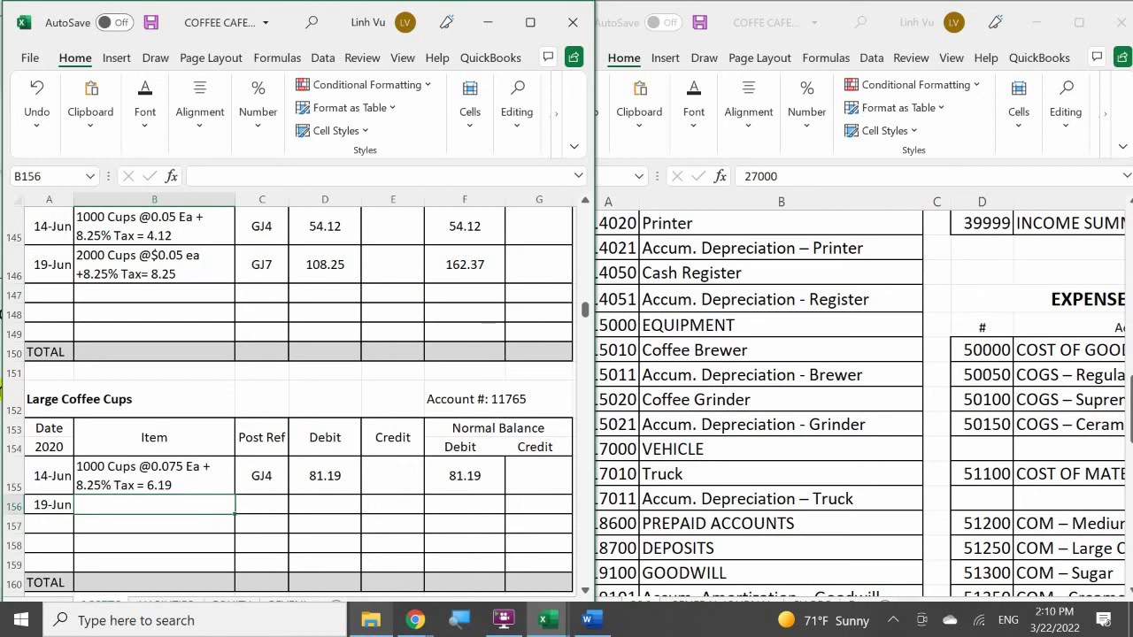
- Describe the 19-Jun Large Coffee Cups posting in B156 as "2000 Cups @$0.075 Ea + 8.25% Tax = $12.38"
text(2000)
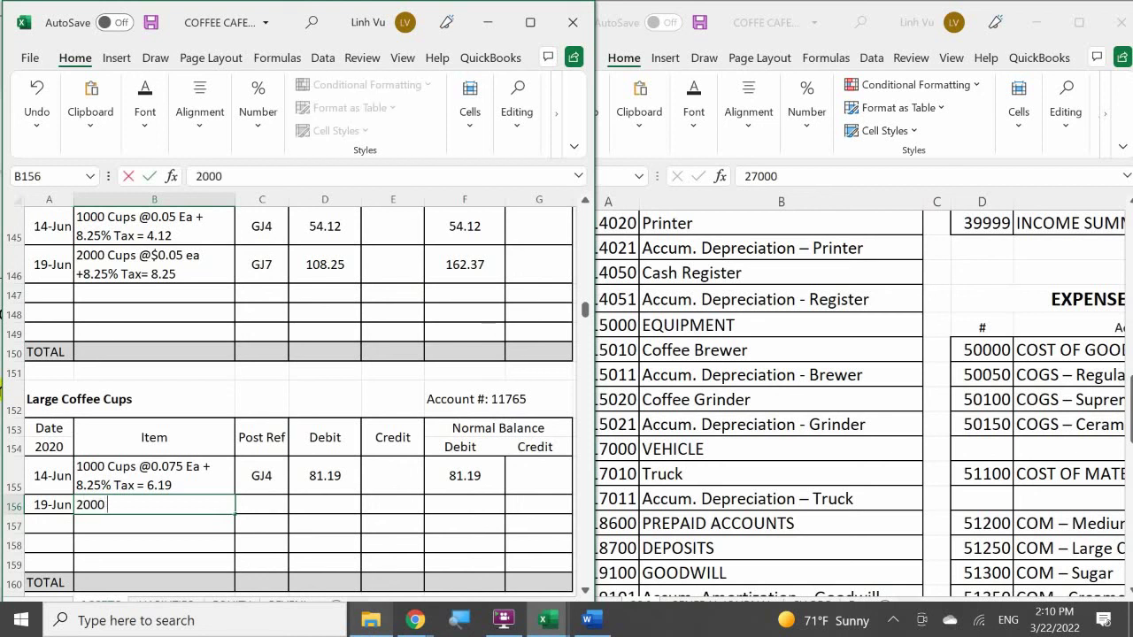
text( Cups @#)
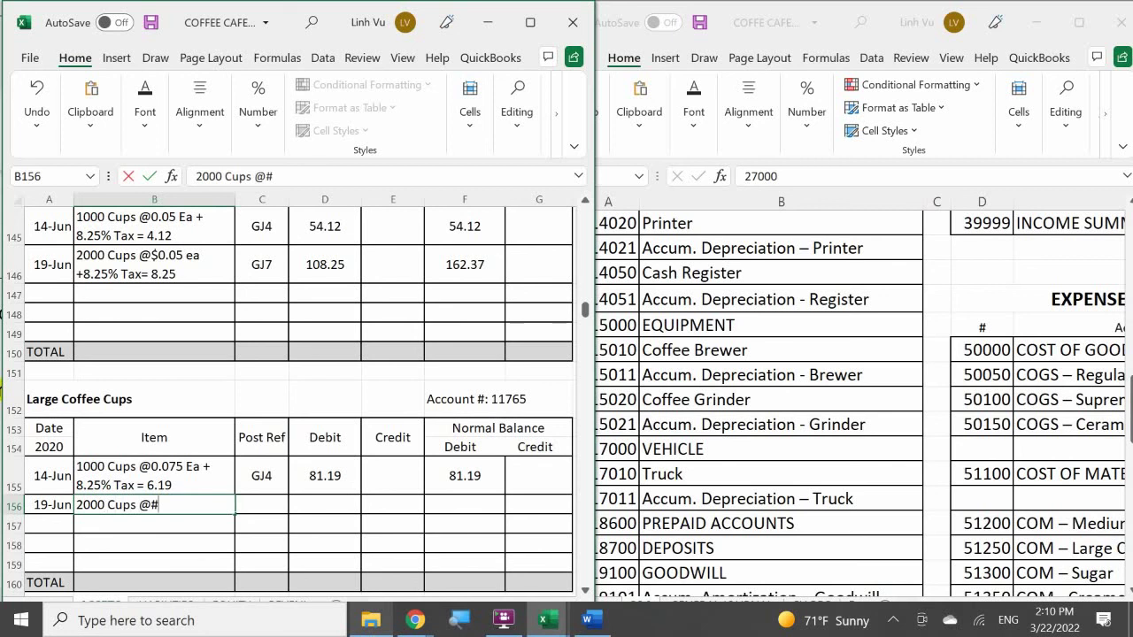
key(BackSpace)
text($0.075 Ea )
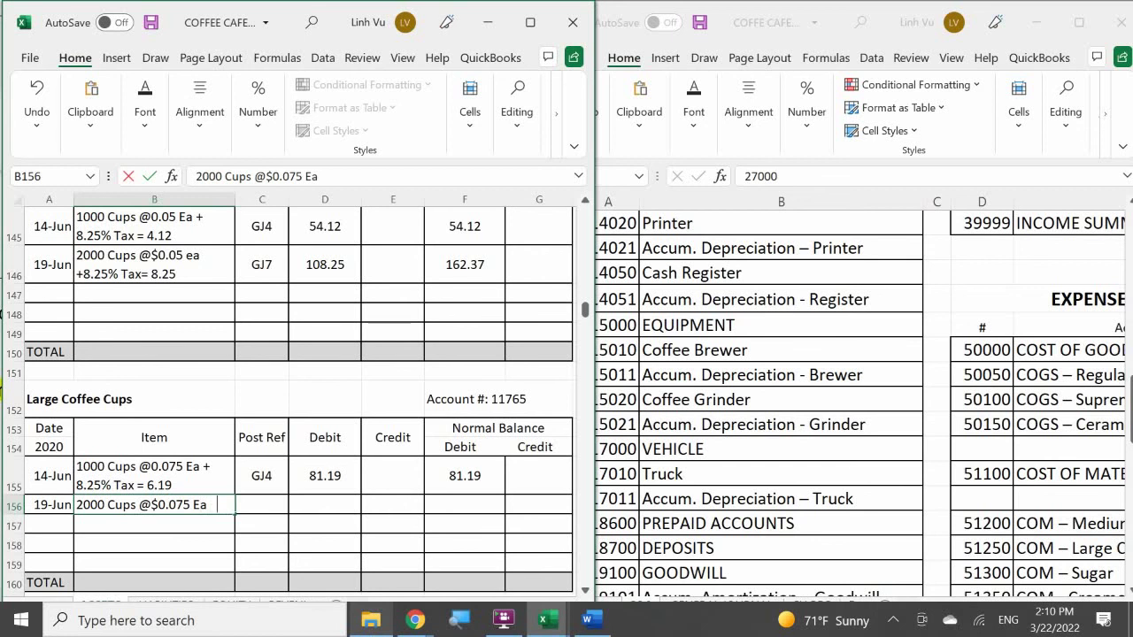
text(+ 8.25)
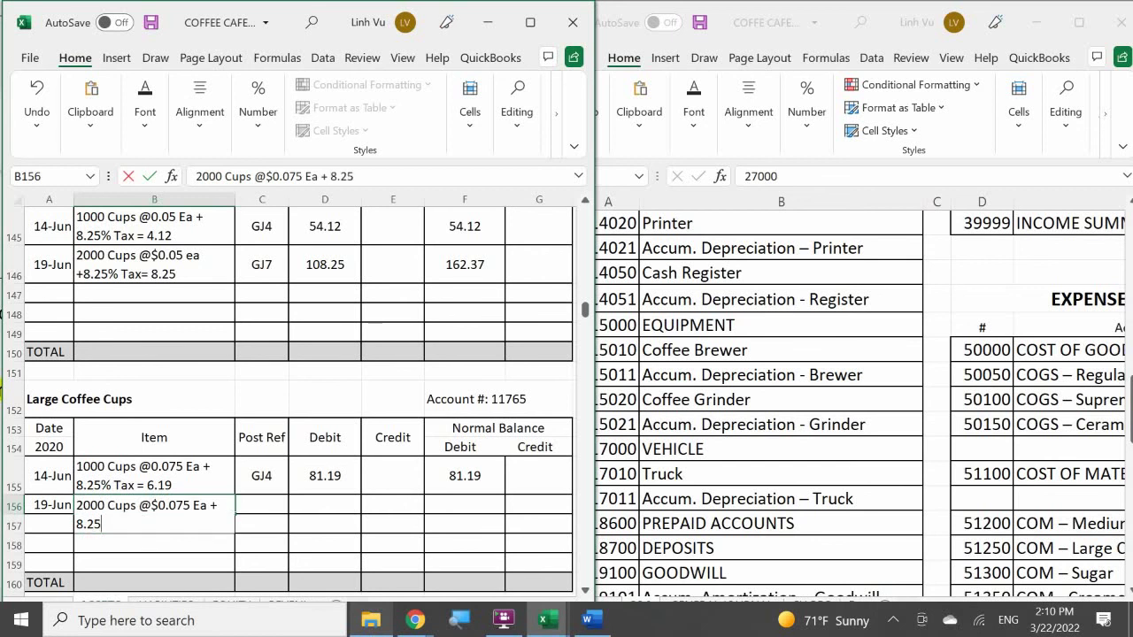
text(% Tax = %)
key(BackSpace)
text($12.38)
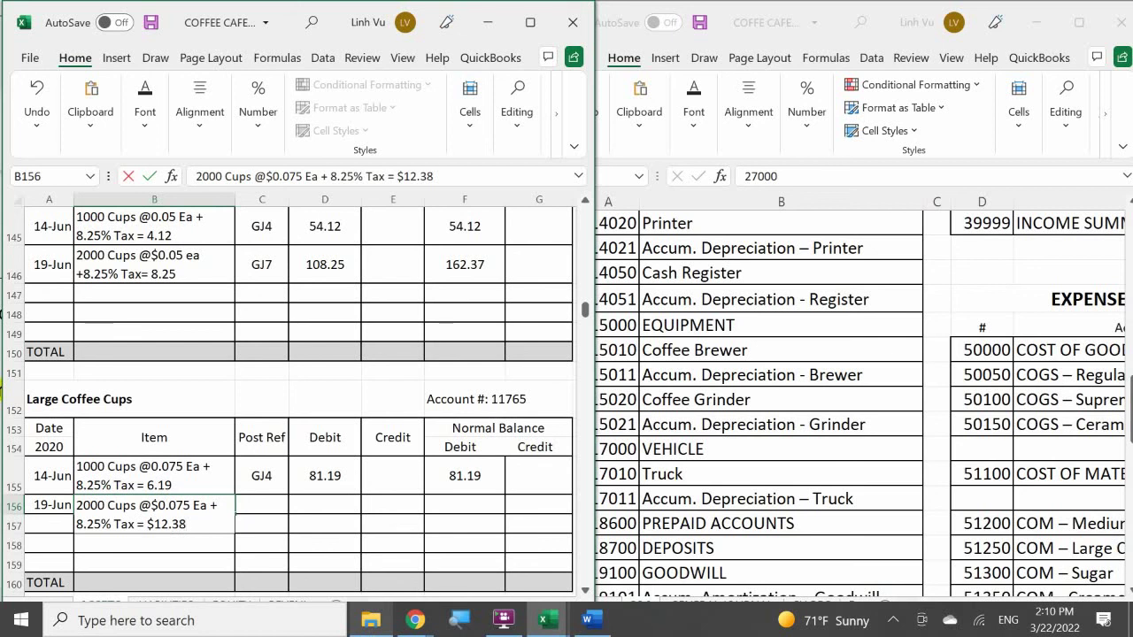
key(Return)
- Enter post reference GJ7 in C156 for the 19-Jun Large Coffee Cups row
click(262, 513)
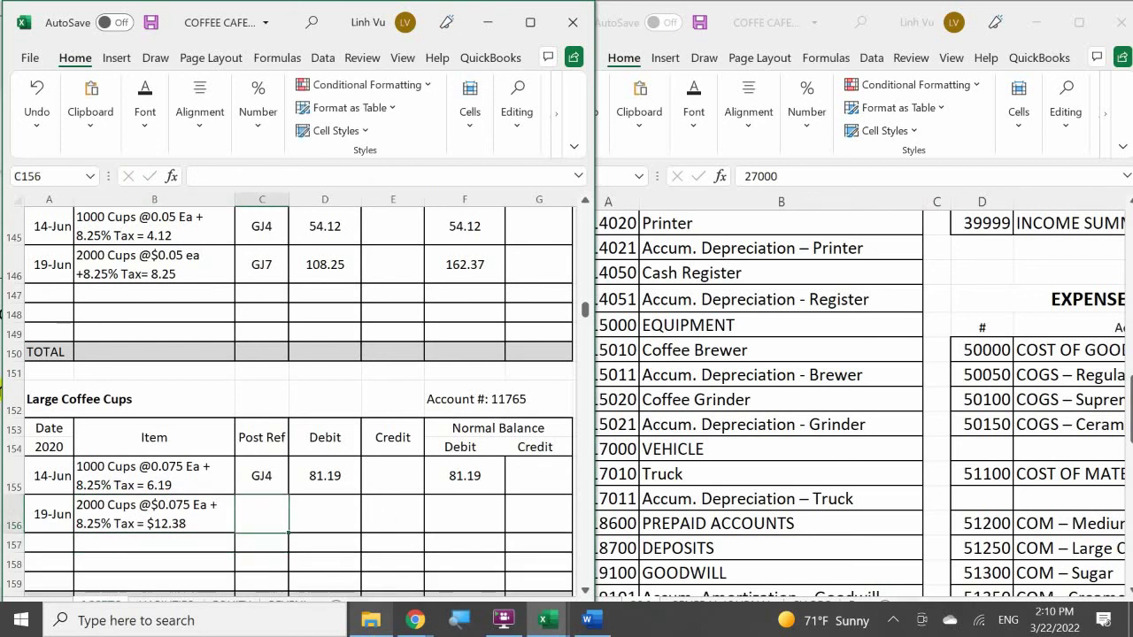
text(GJ4)
key(BackSpace)
text(7)
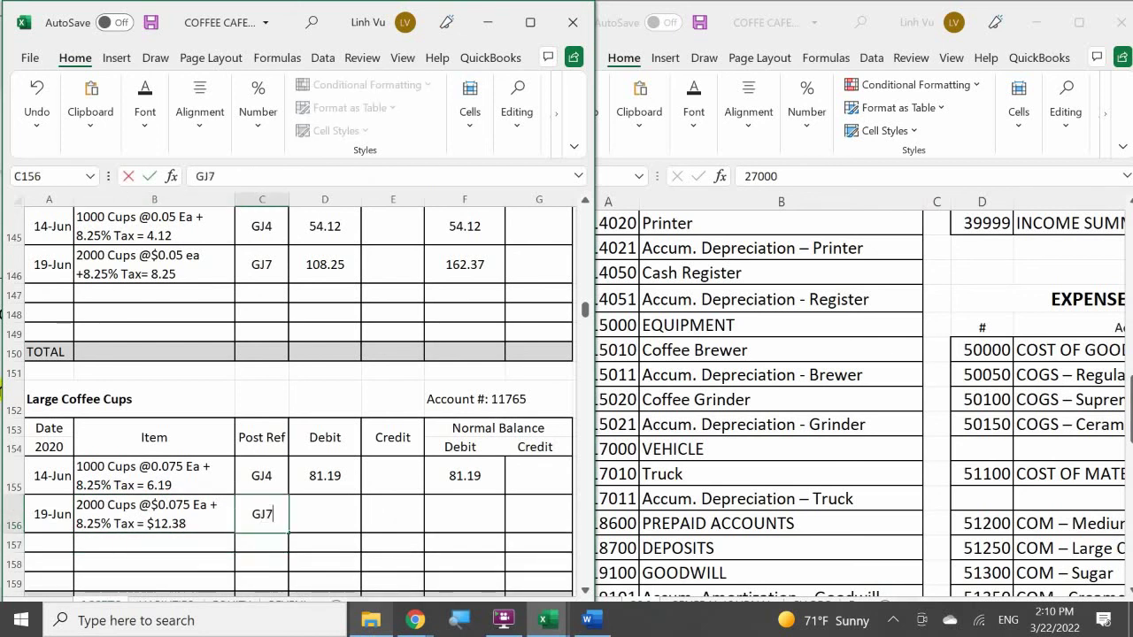
- Complete the Large Coffee Cups 19-Jun row with post reference GJ7 and the general journal's debit of 162.38
key(Return)
click(325, 514)
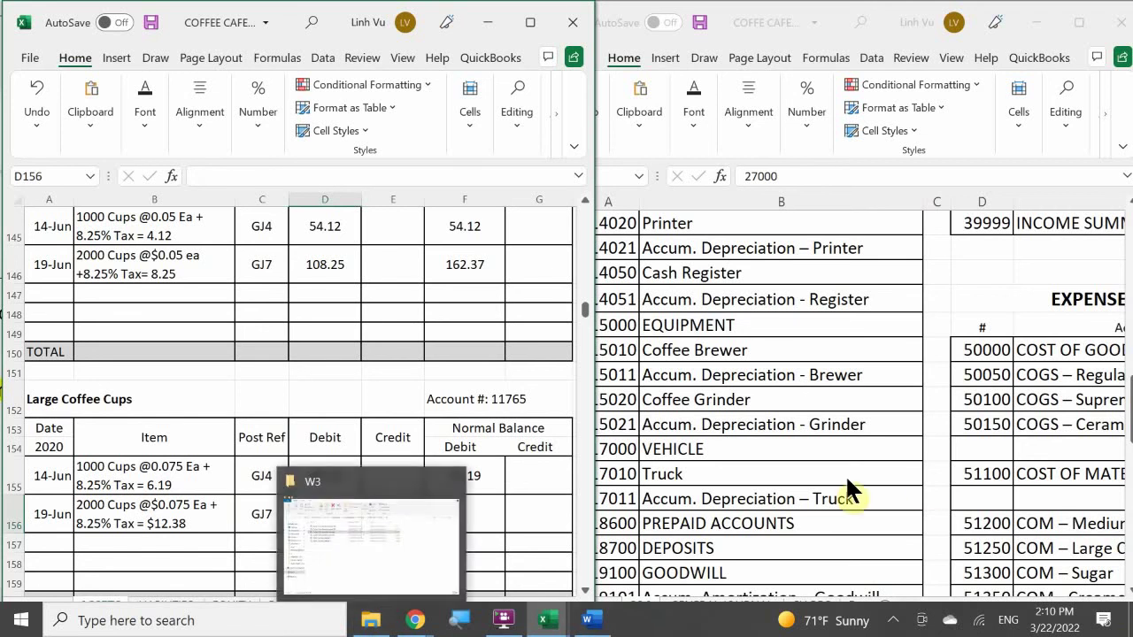
click(736, 609)
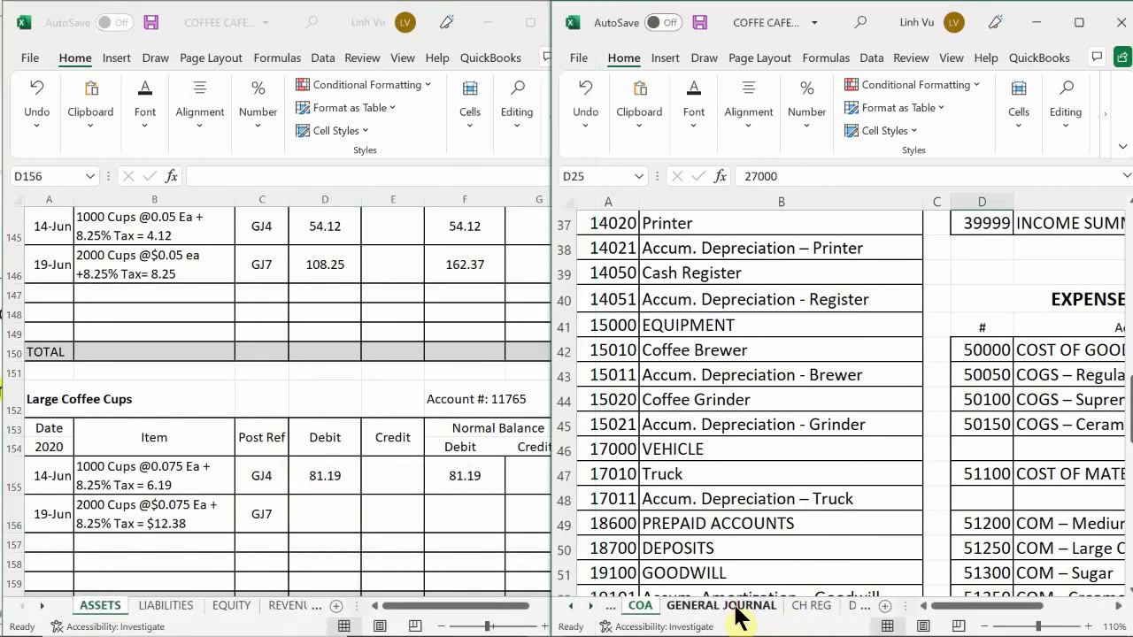
click(721, 606)
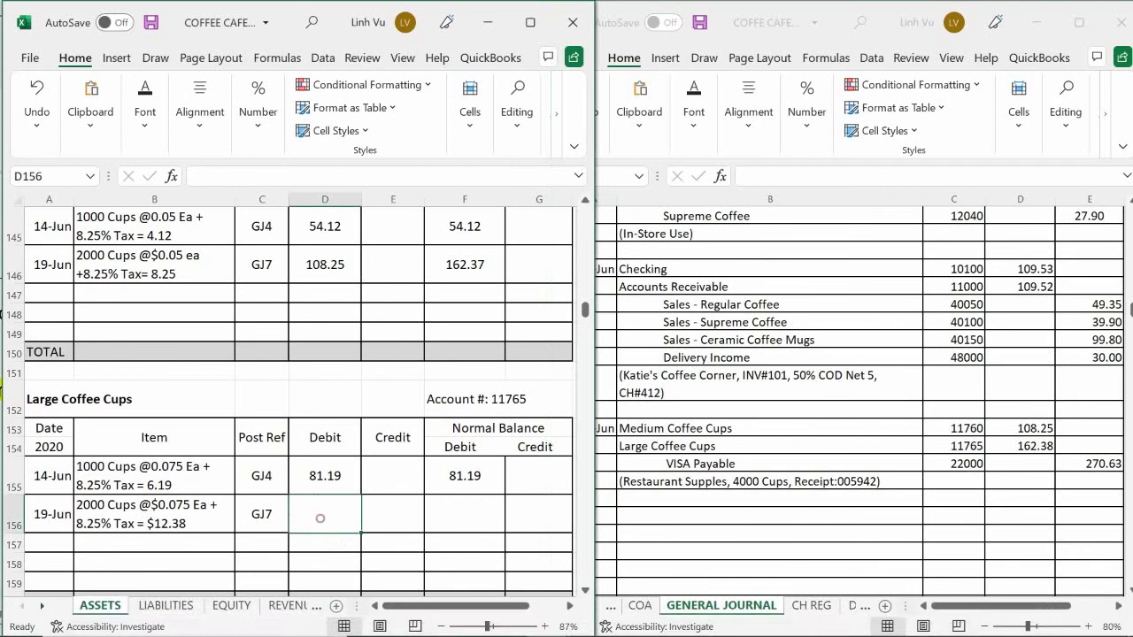
text(162.38)
key(Return)
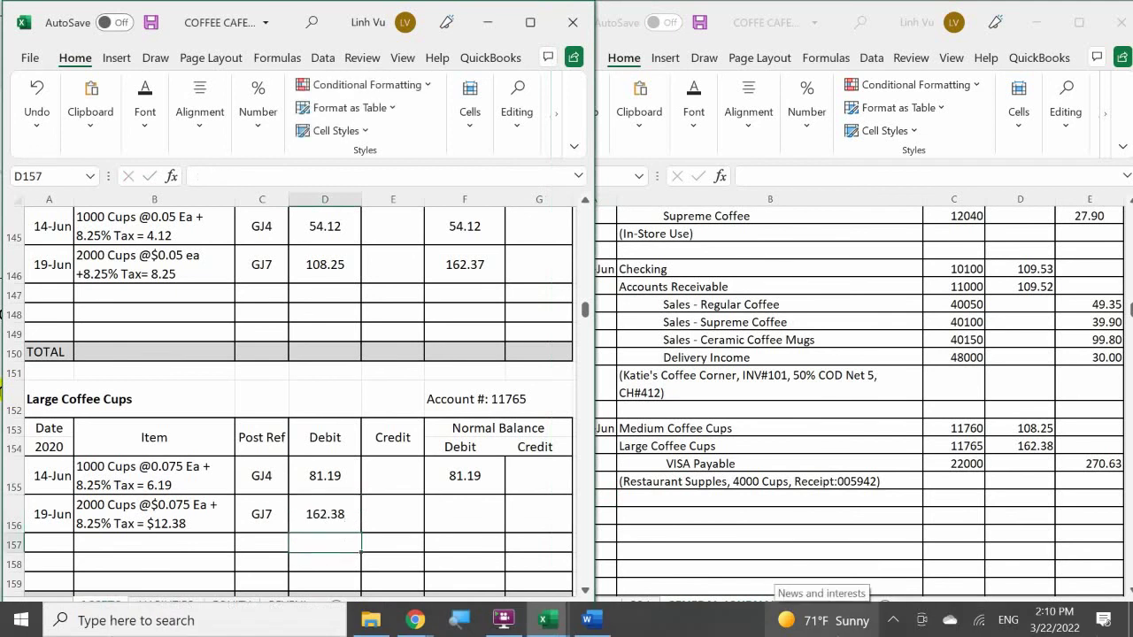
- Calculate the Large Coffee Cups debit balance for the 19-Jun row with the formula =F155+D156-E156
key(Right)
key(Right)
key(Up)
text(=)
key(Up)
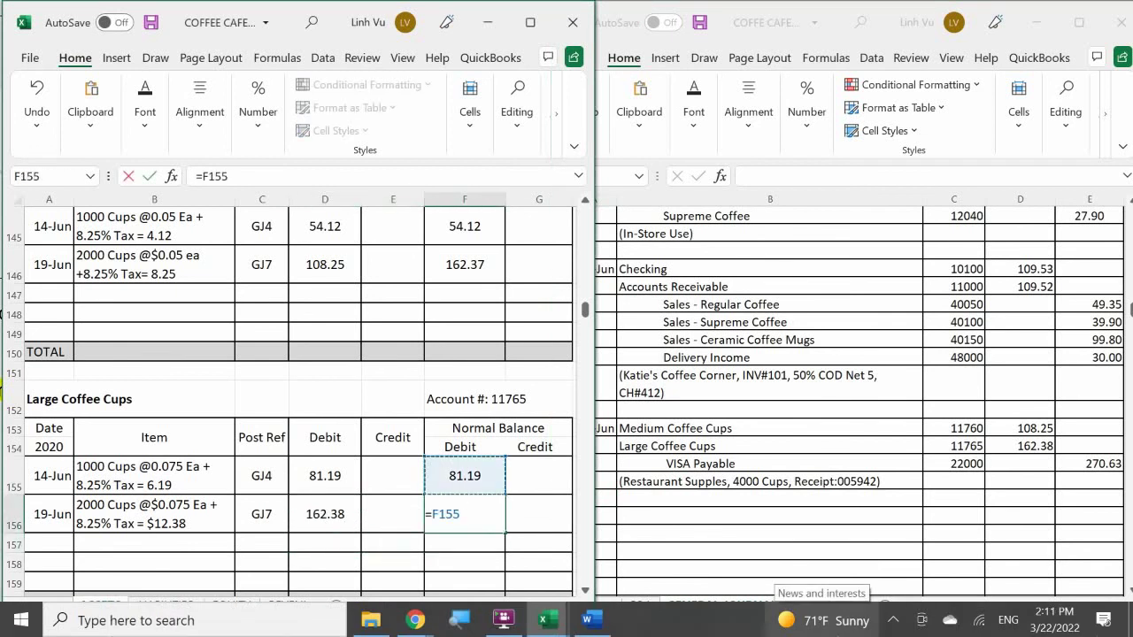
text(+)
key(Left)
key(Left)
text(-)
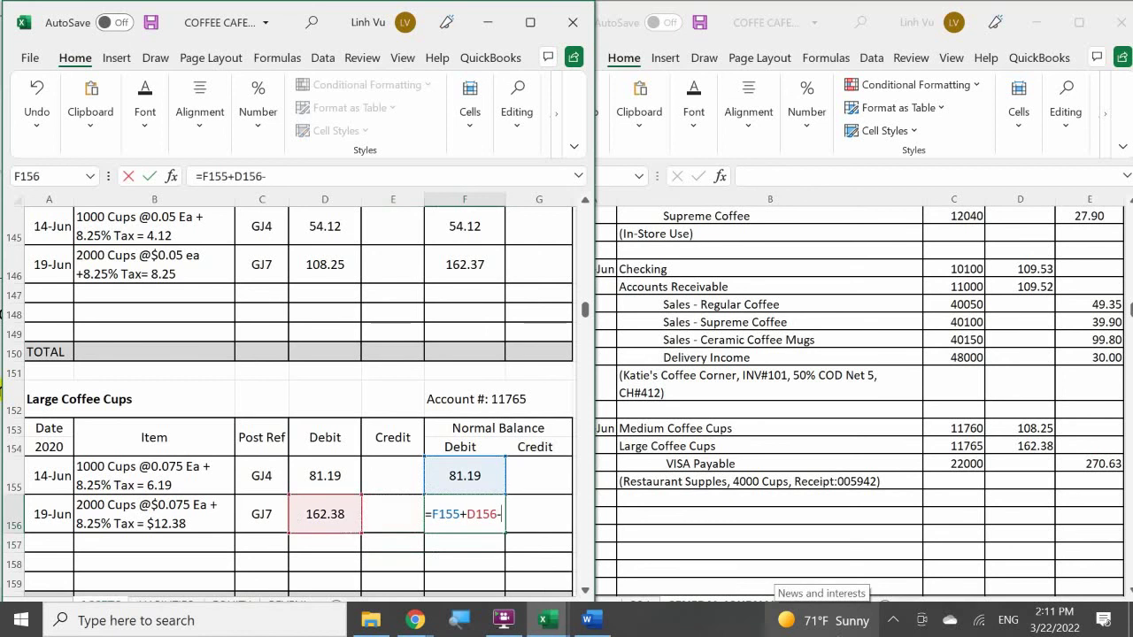
key(Left)
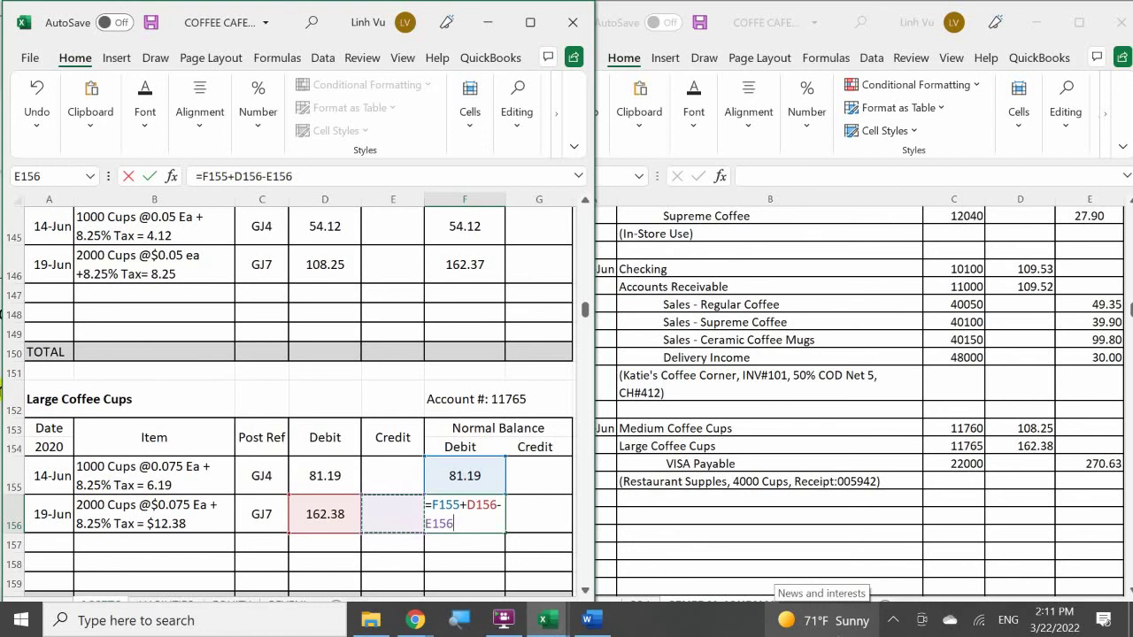
key(Return)
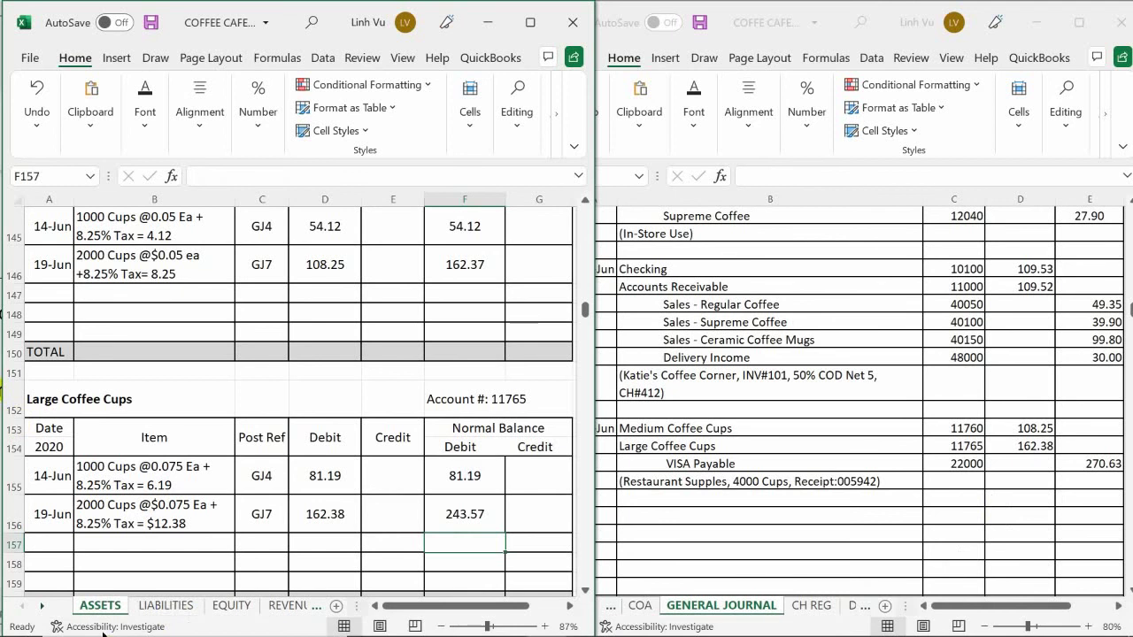
- Start a new entry in the VISA Payable account of the LIABILITIES sheet with the date 6/19
click(166, 605)
click(182, 487)
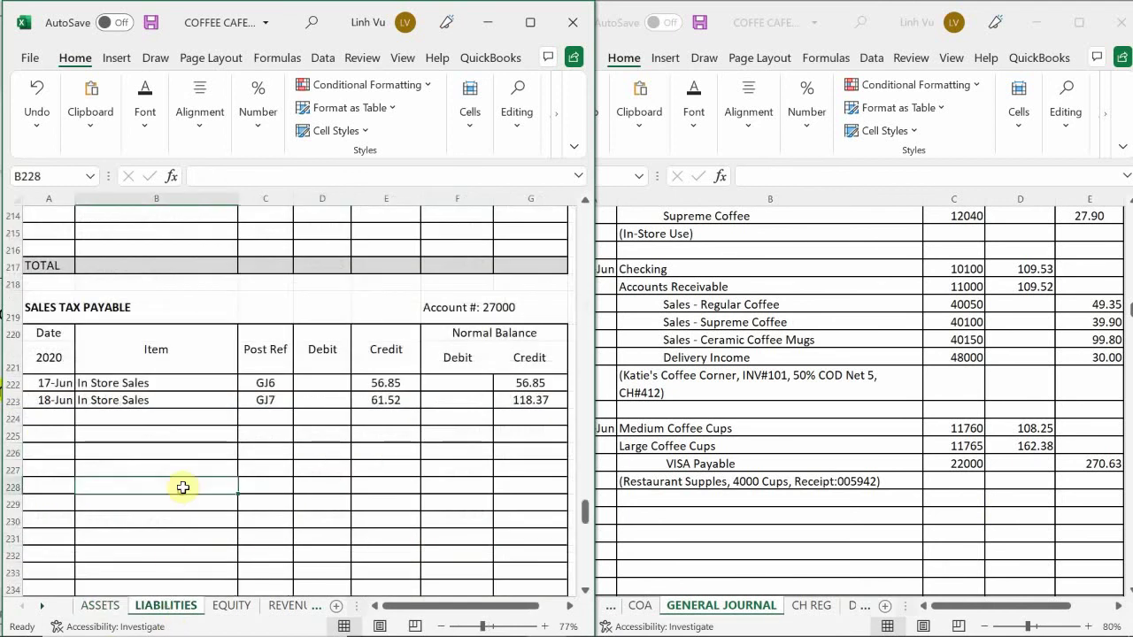
scroll(188, 467, up, 20)
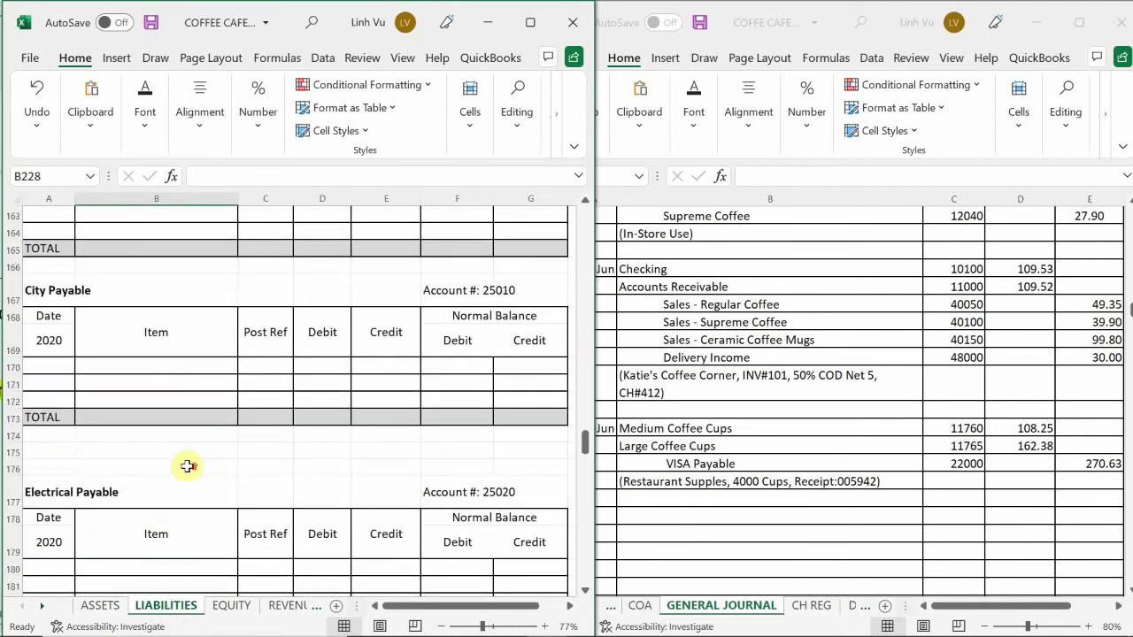
scroll(182, 462, up, 20)
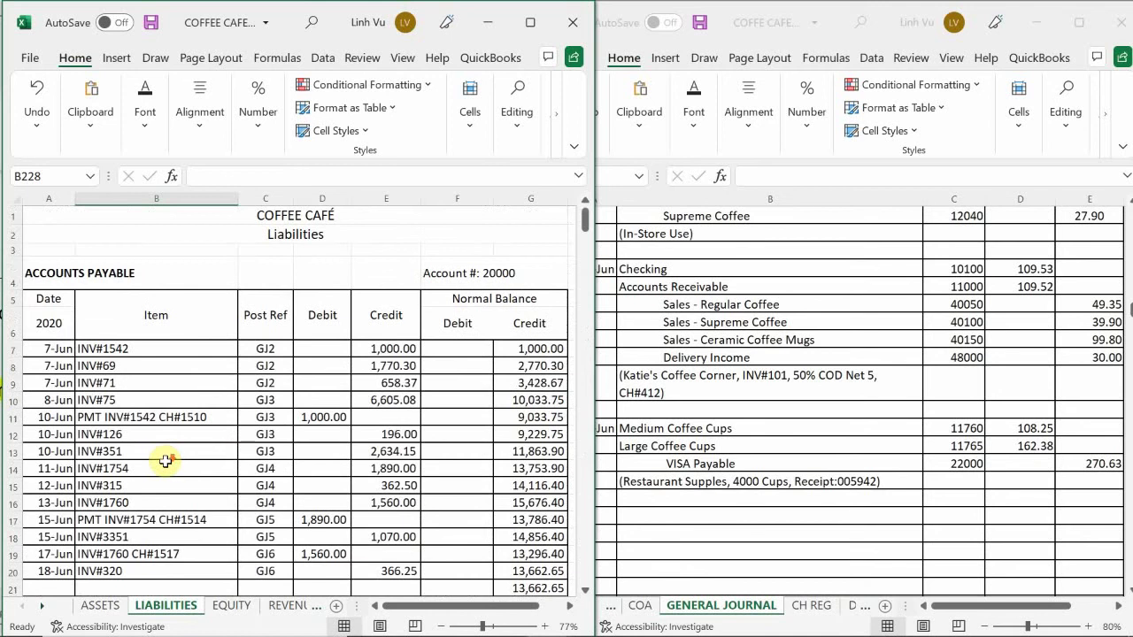
scroll(168, 462, down, 2)
scroll(165, 462, down, 11)
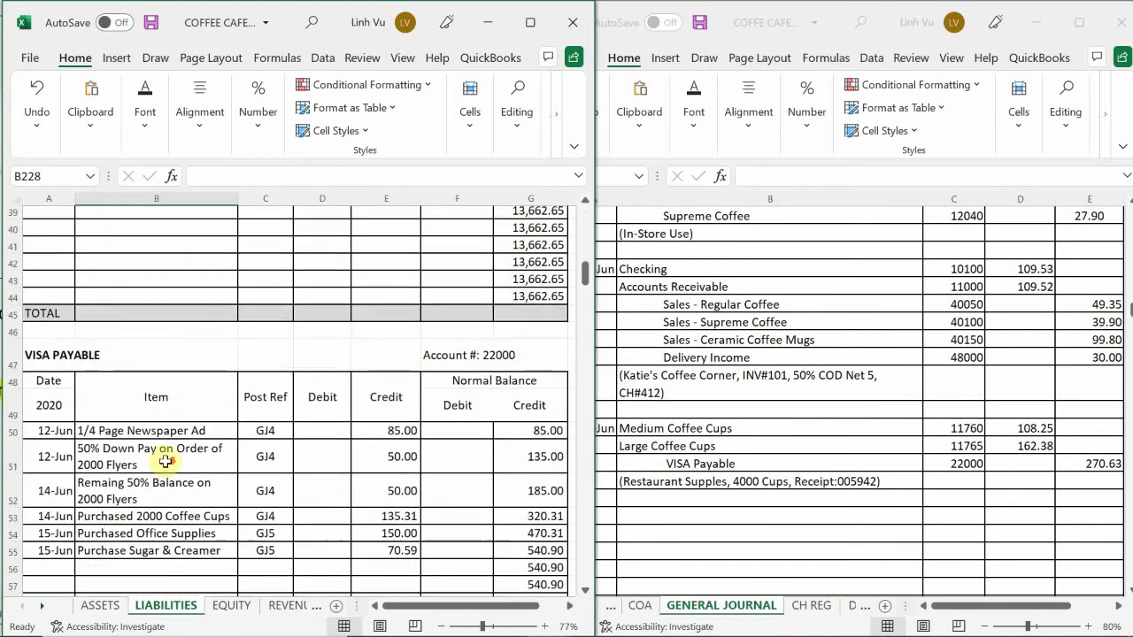
scroll(164, 461, down, 4)
scroll(156, 463, up, 4)
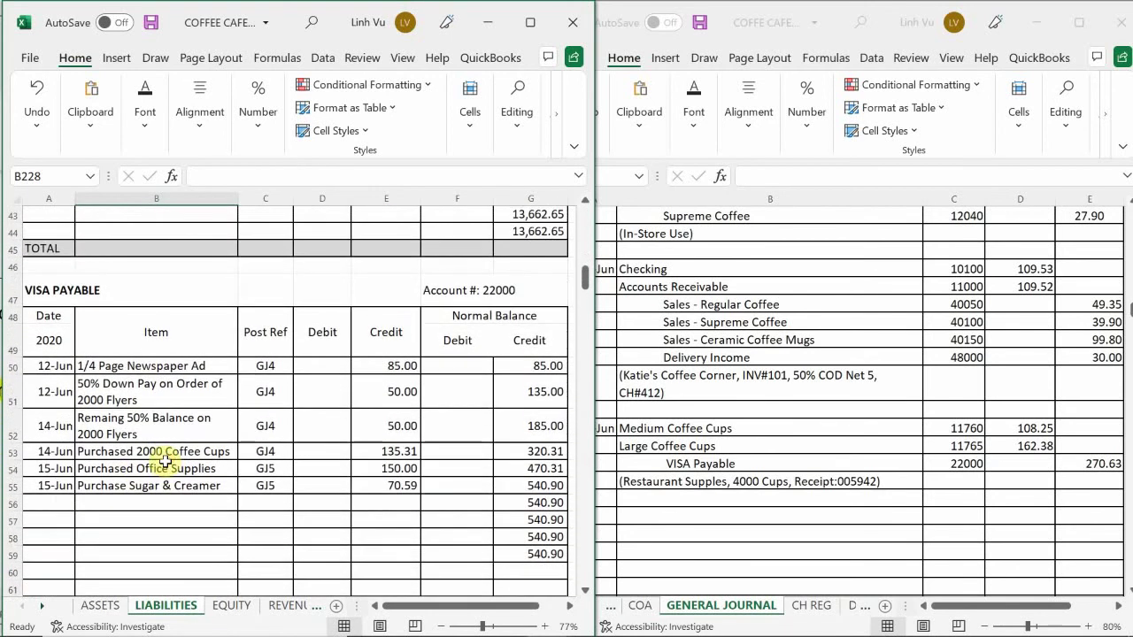
click(48, 503)
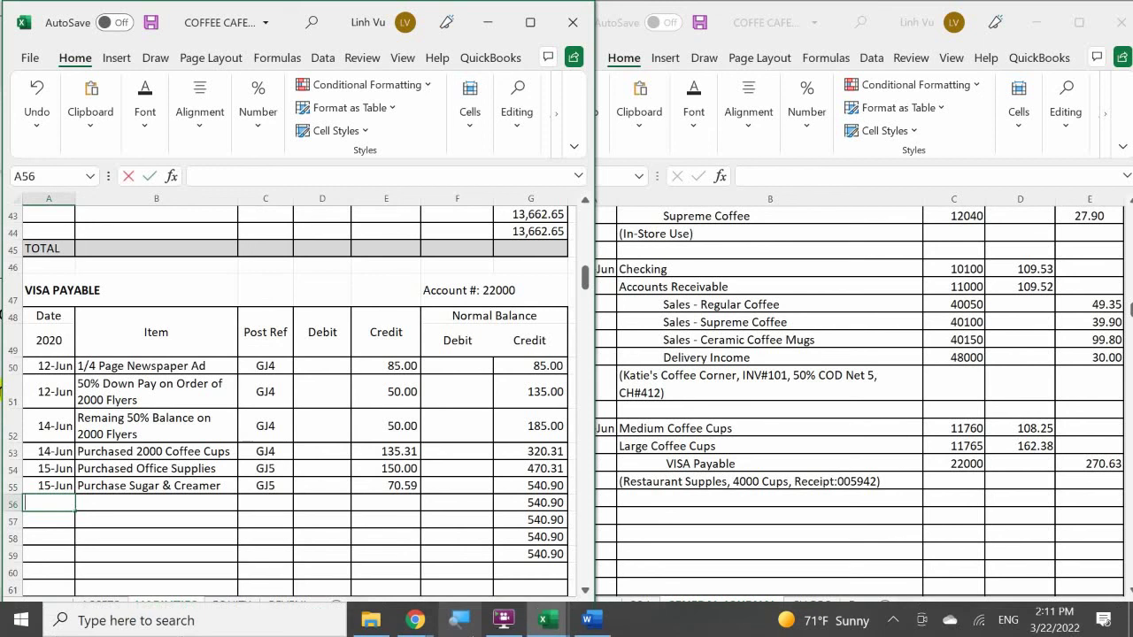
text(6/19)
key(Return)
key(Up)
- Enter "Purchased 4000 Coffee Cups" as the item of the 19-Jun VISA Payable entry
key(Right)
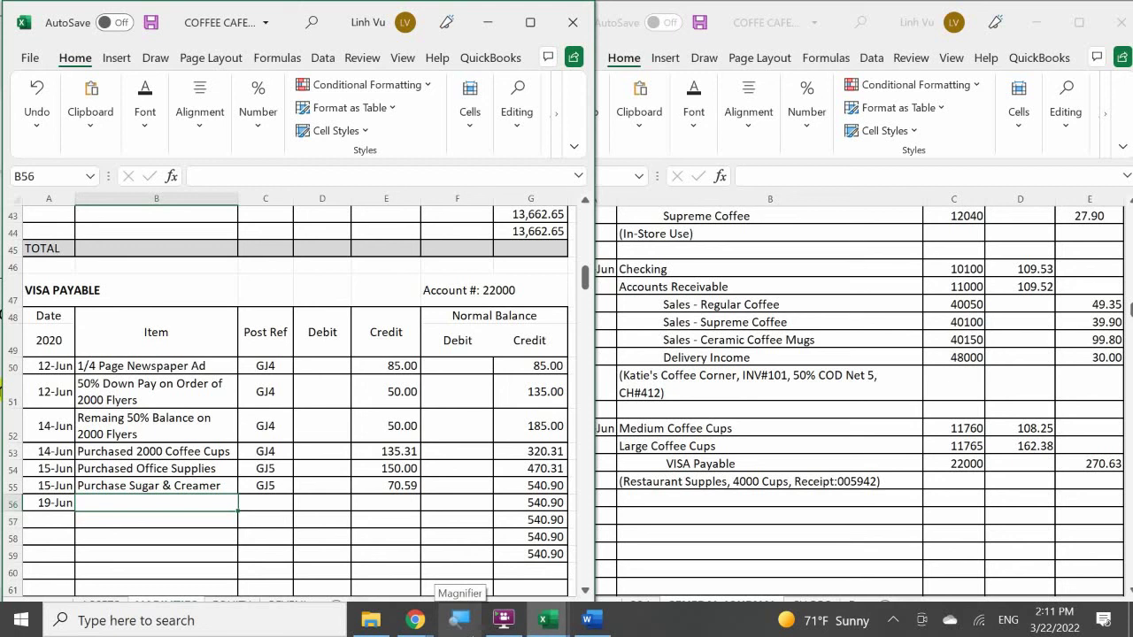
text(Pu)
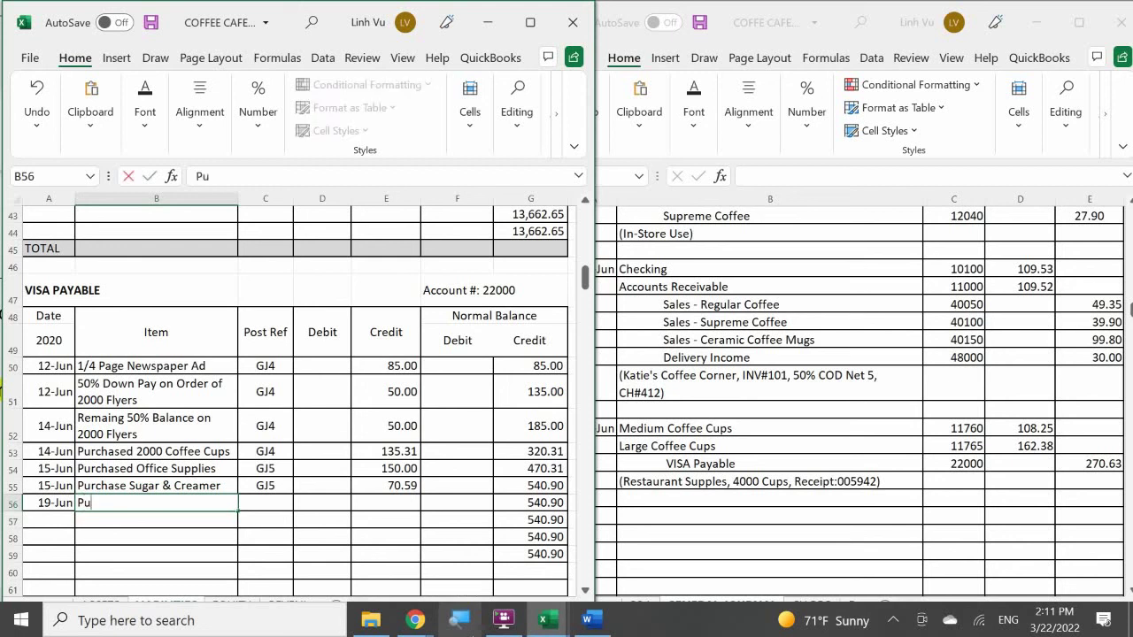
text(rchased 4)
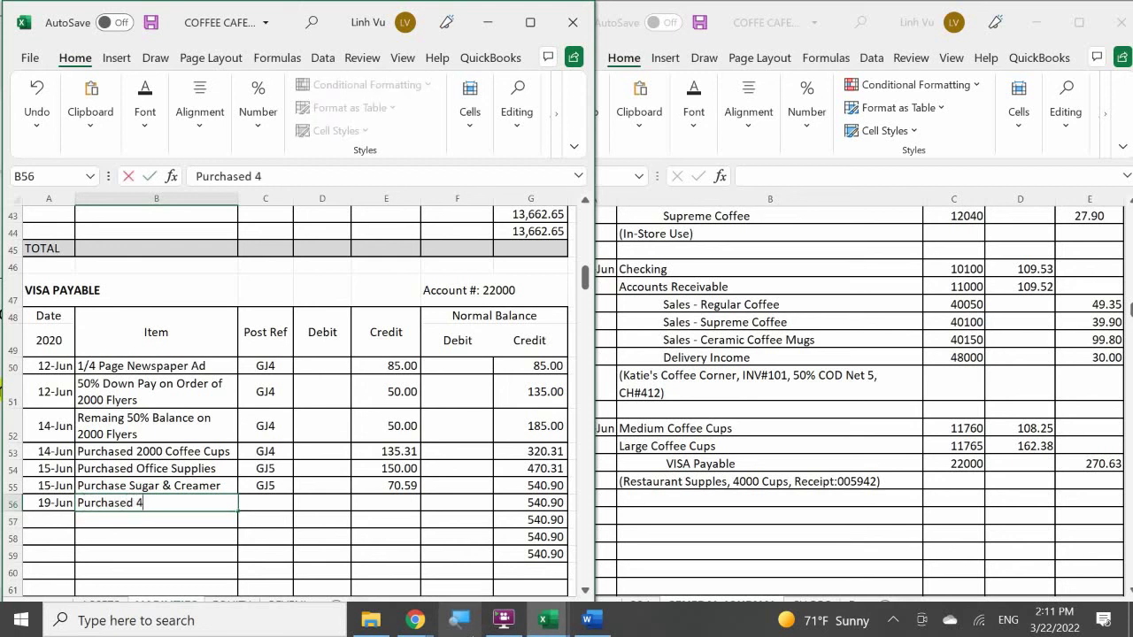
text(000 Coffee Cy)
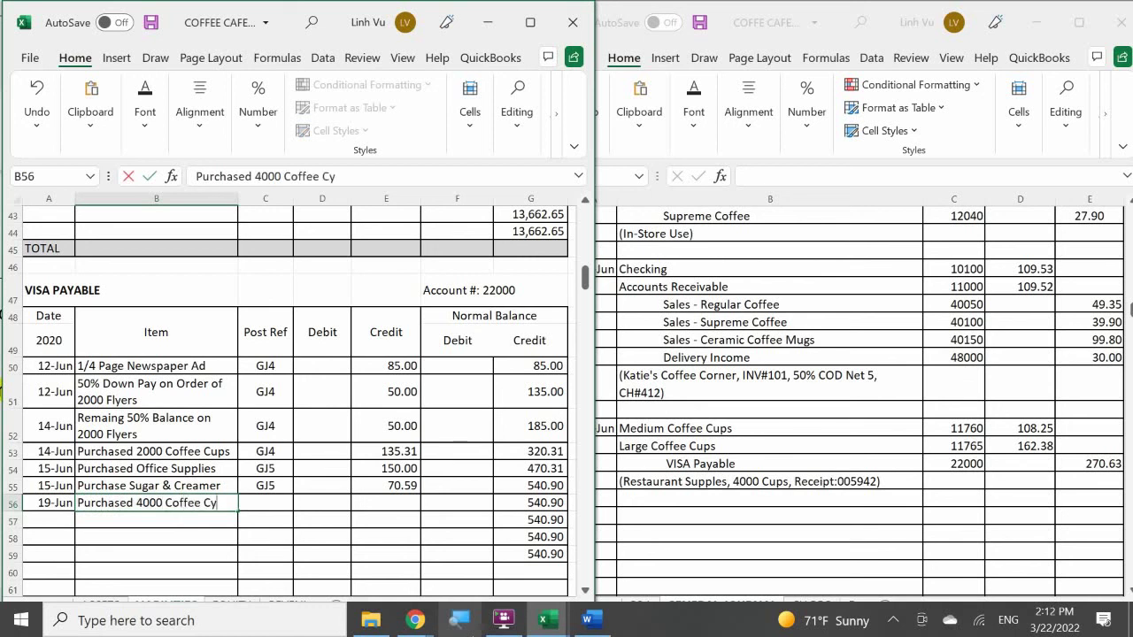
key(BackSpace)
text(ups)
key(Return)
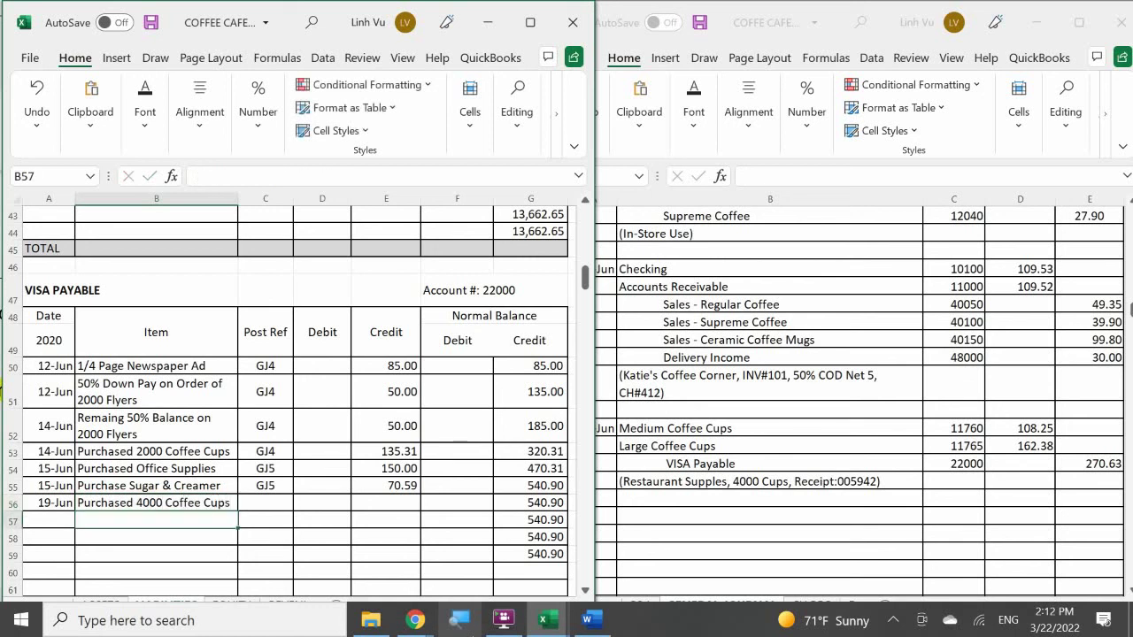
- Give the 19-Jun VISA Payable entry post reference GJ7 and a credit of 270.63, and check its running balance formula
click(266, 503)
text(GJ7)
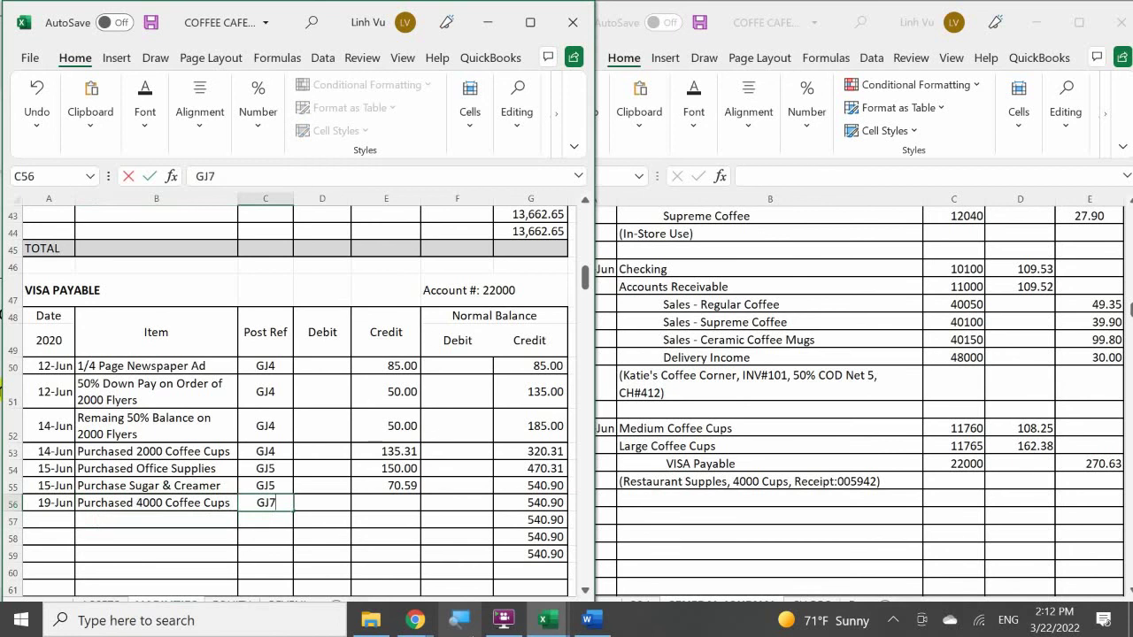
key(Tab)
key(Tab)
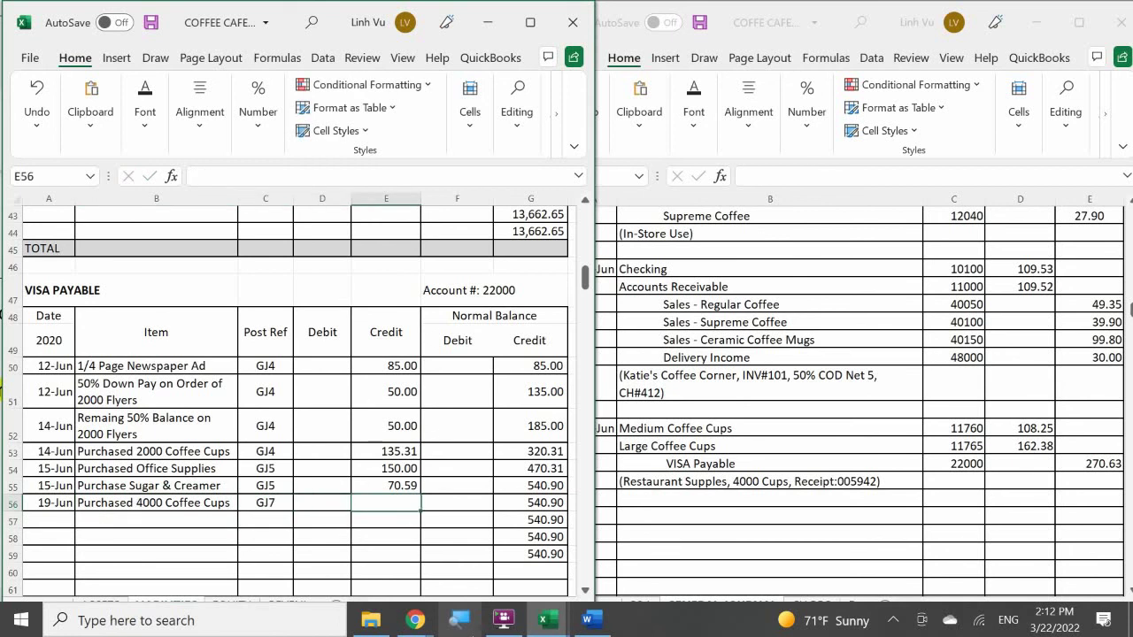
text(270.63)
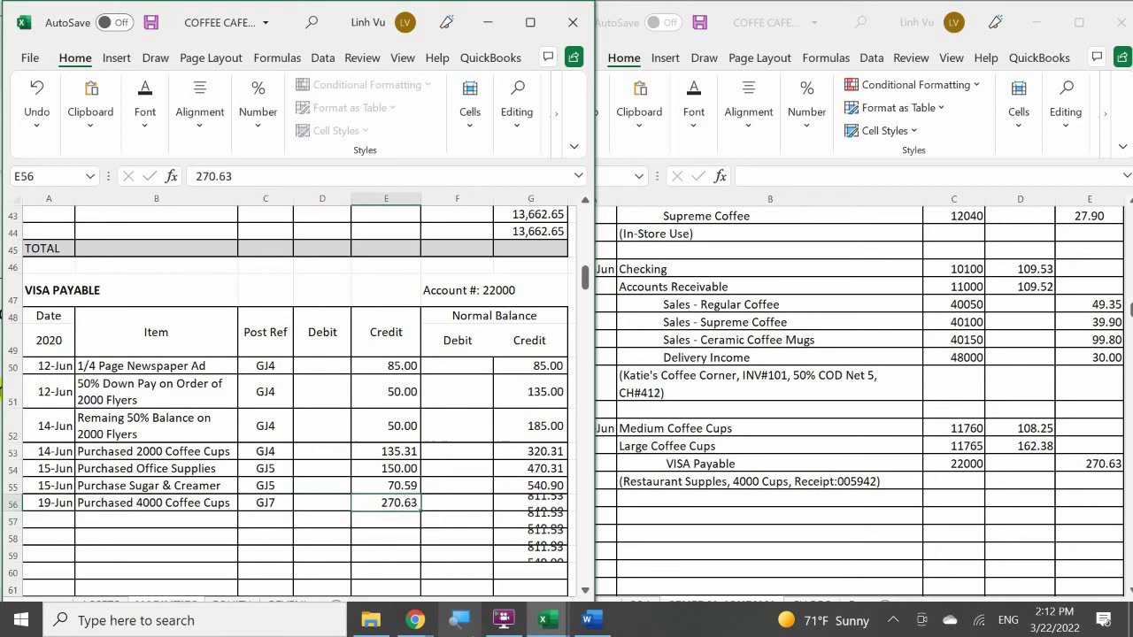
key(Return)
click(457, 502)
click(530, 503)
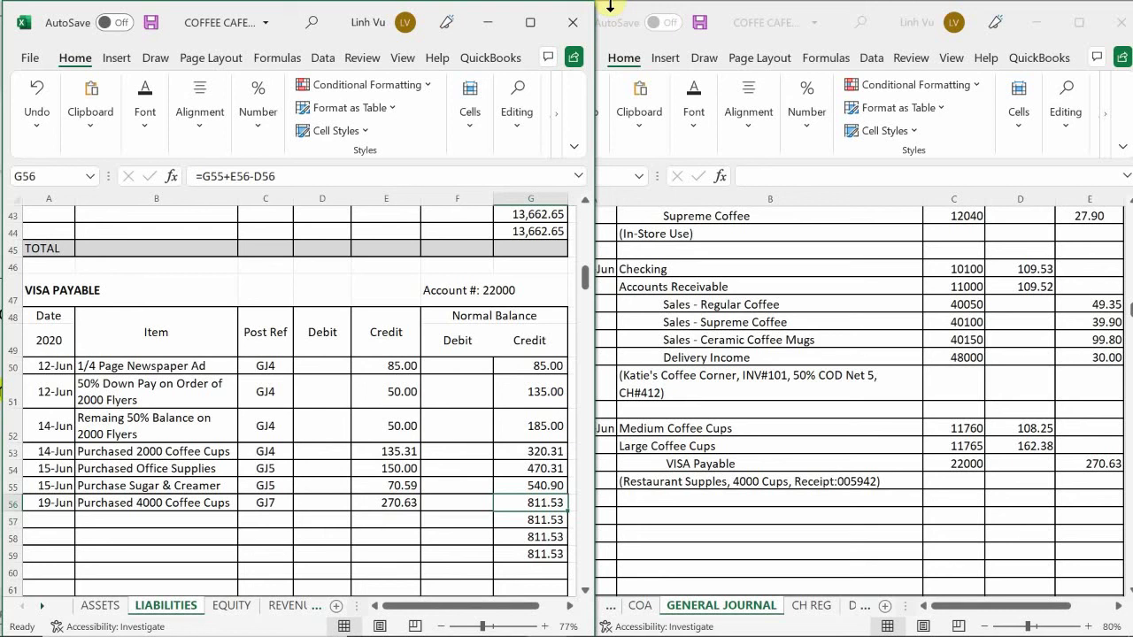
- Switch to the Coffee Cafe subsidiary ledger workbook and open its VENDORS sheet
mouse_move(460, 624)
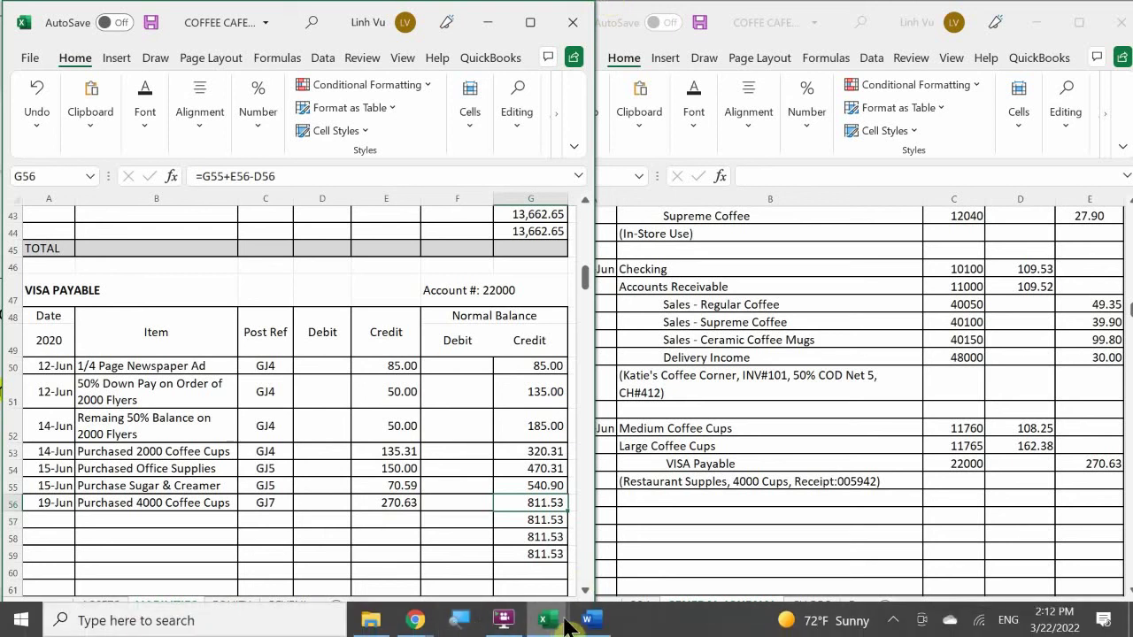
mouse_move(567, 624)
click(440, 549)
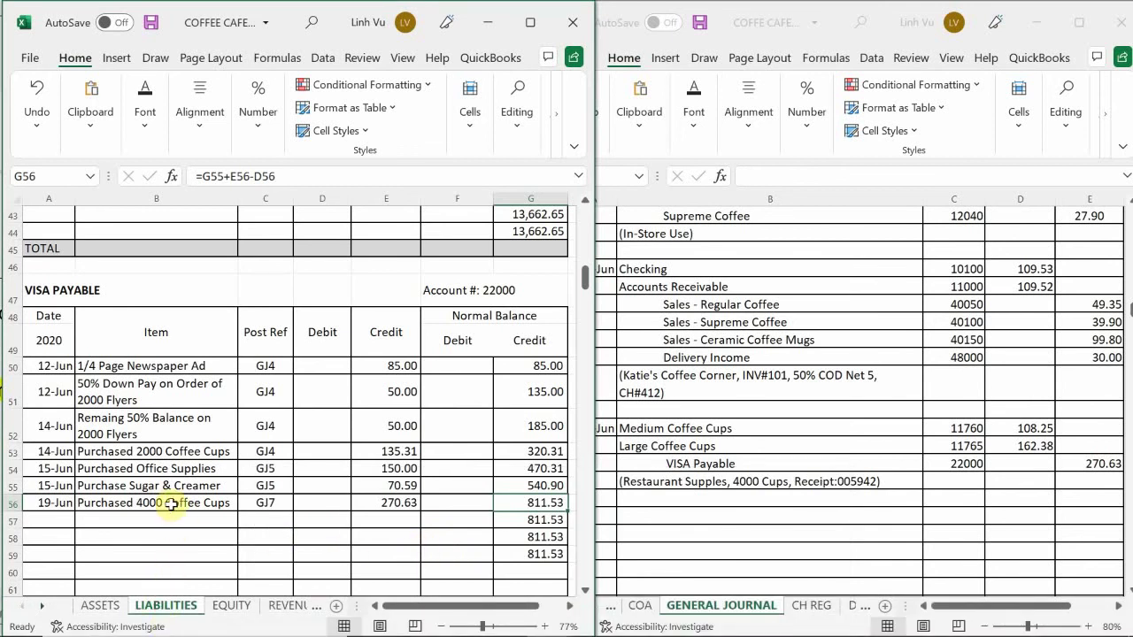
mouse_move(540, 624)
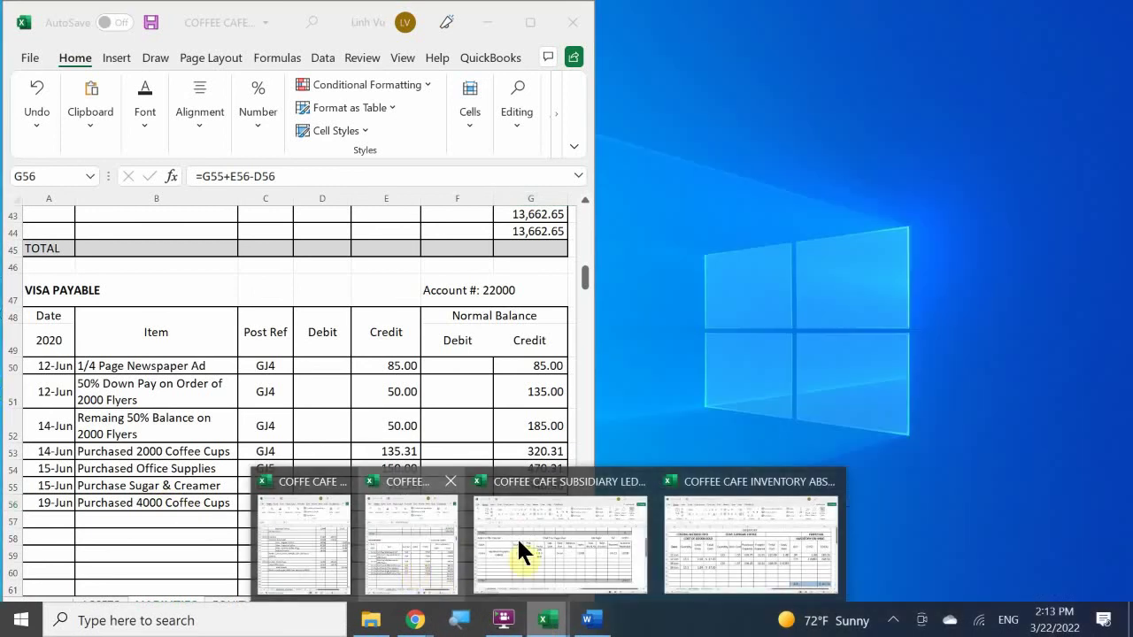
click(513, 544)
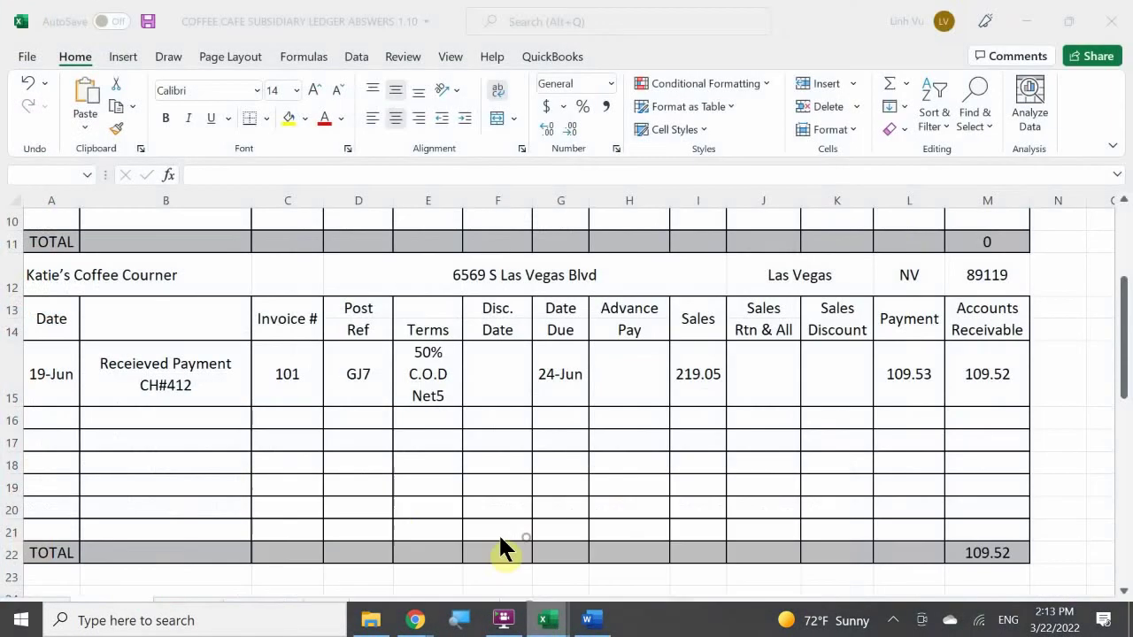
click(182, 609)
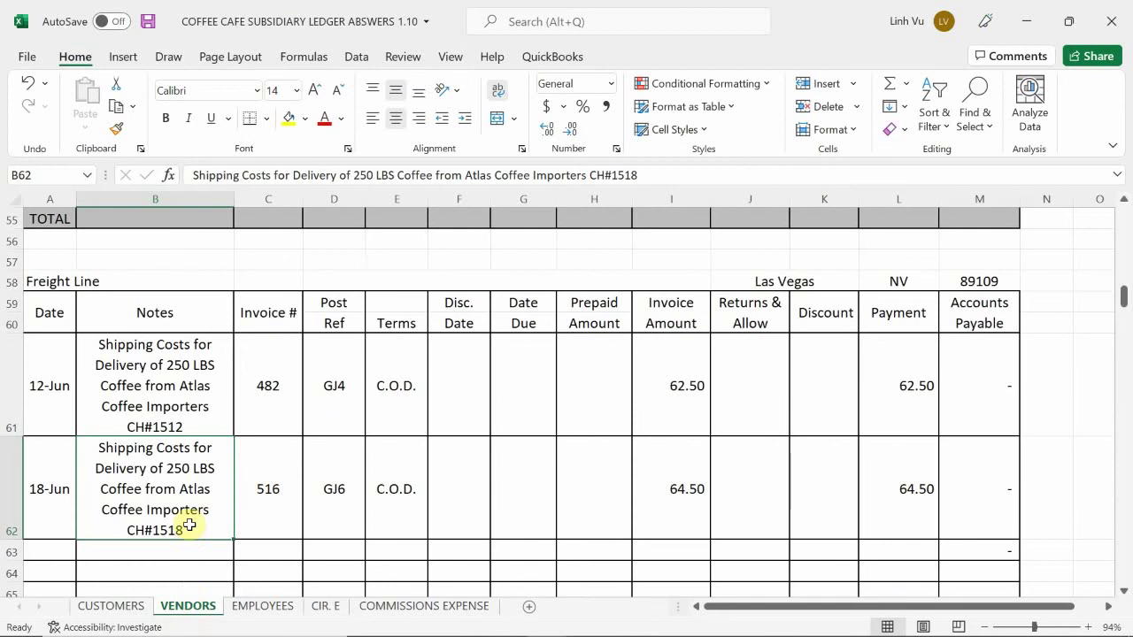
- Start a new entry dated 6/19 in the first empty row of the Restaurant Supplies, Inc. vendor account
scroll(189, 524, down, 12)
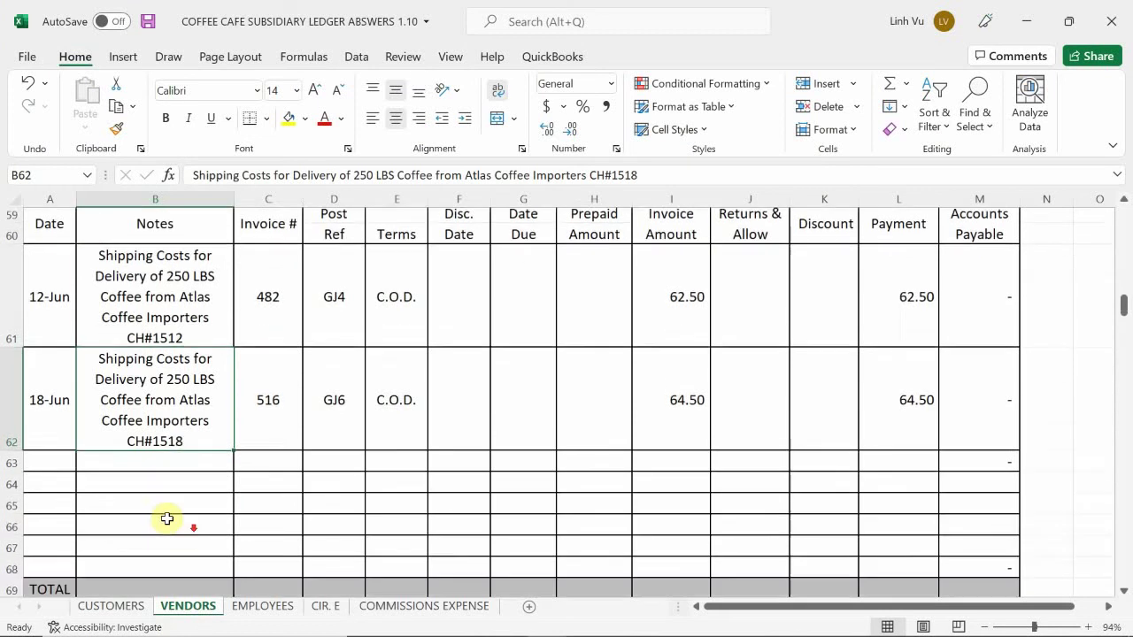
scroll(152, 513, down, 10)
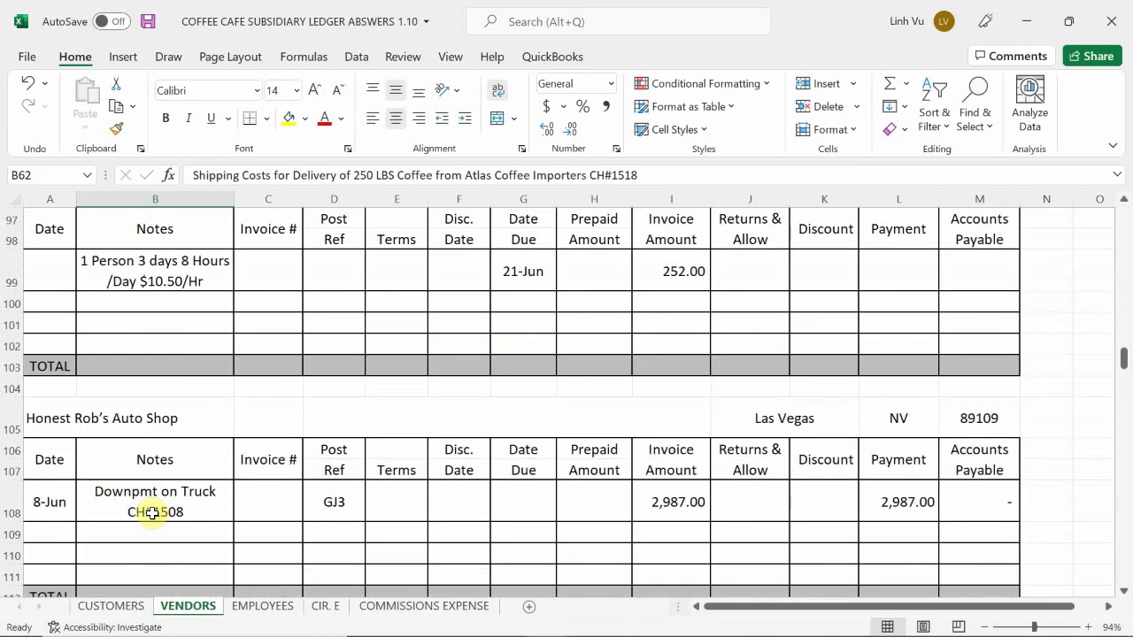
scroll(152, 513, down, 4)
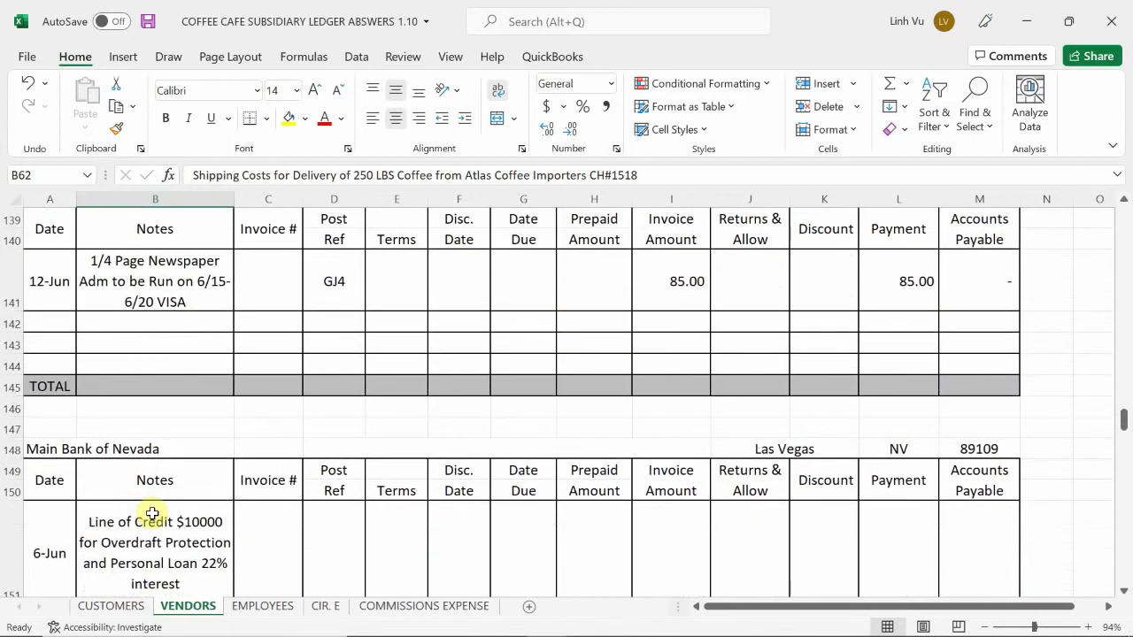
scroll(153, 513, down, 10)
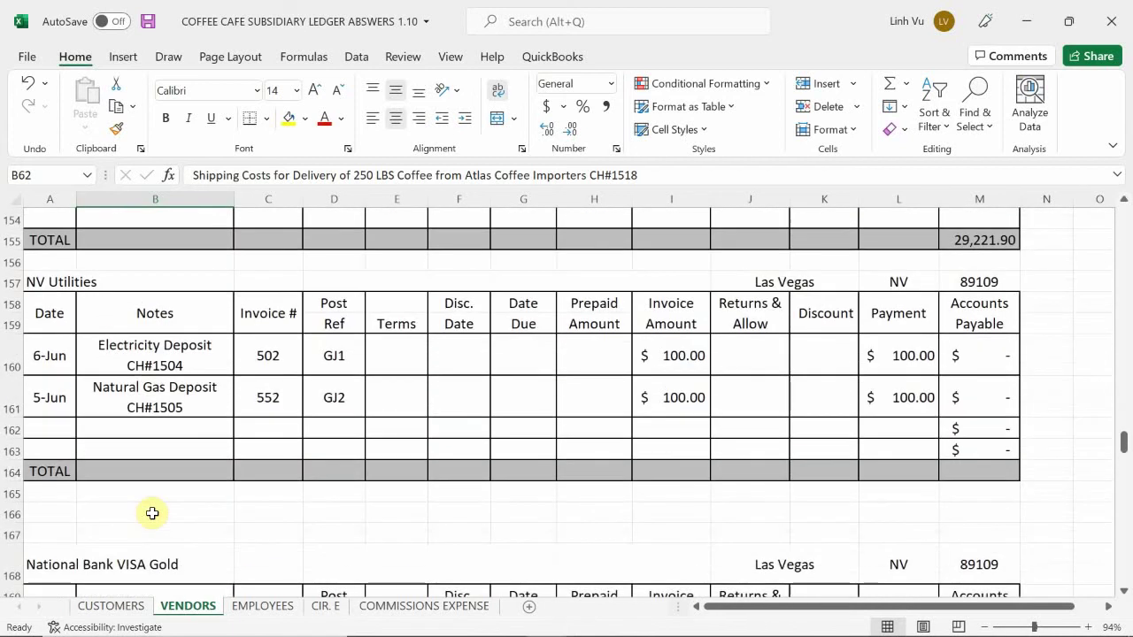
scroll(152, 513, down, 6)
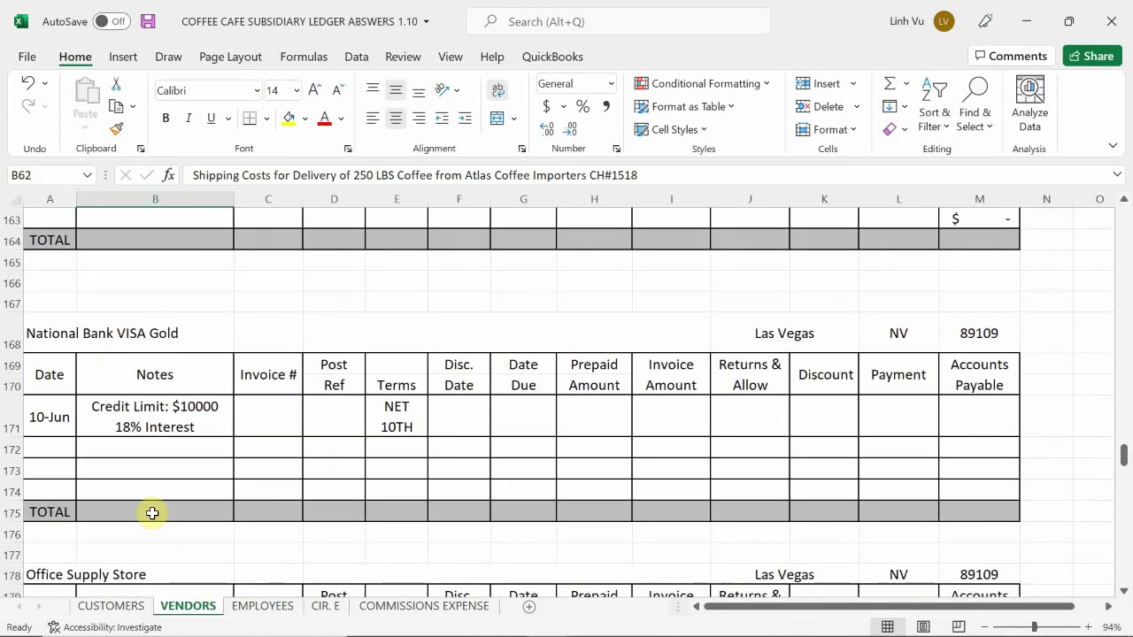
scroll(152, 514, up, 2)
scroll(152, 513, down, 5)
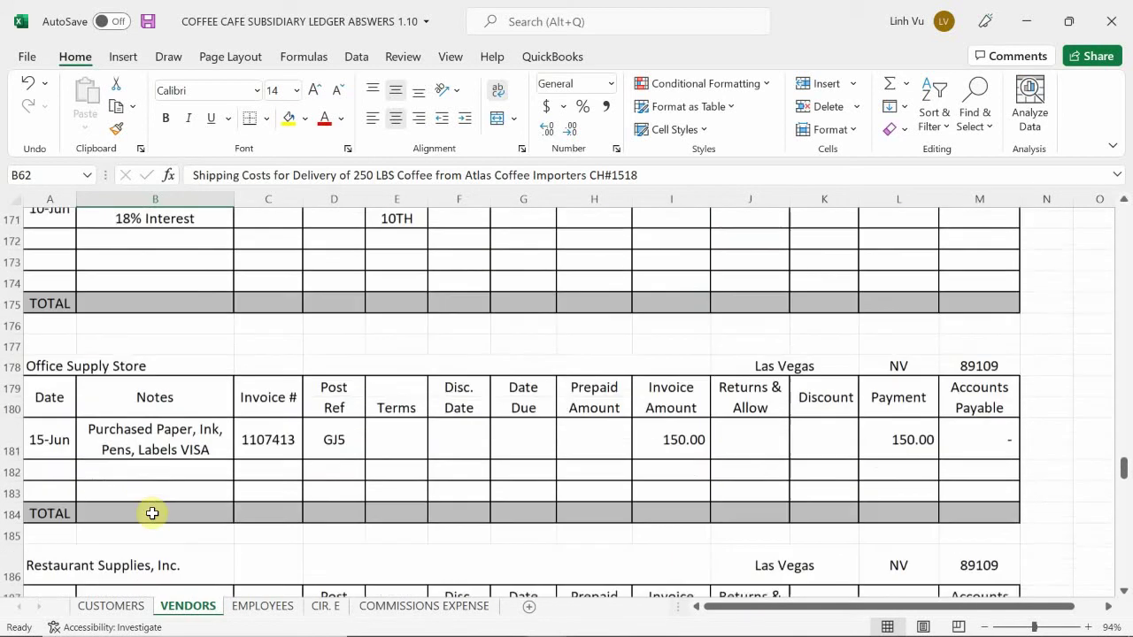
scroll(153, 514, down, 1)
scroll(152, 513, down, 3)
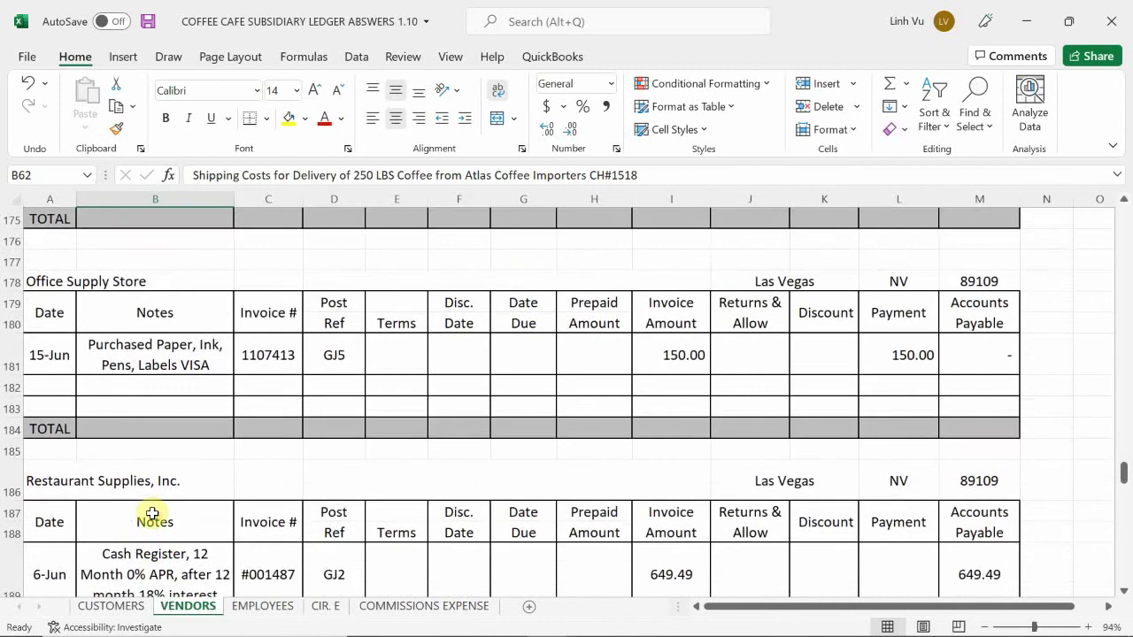
scroll(153, 514, down, 2)
scroll(152, 513, down, 4)
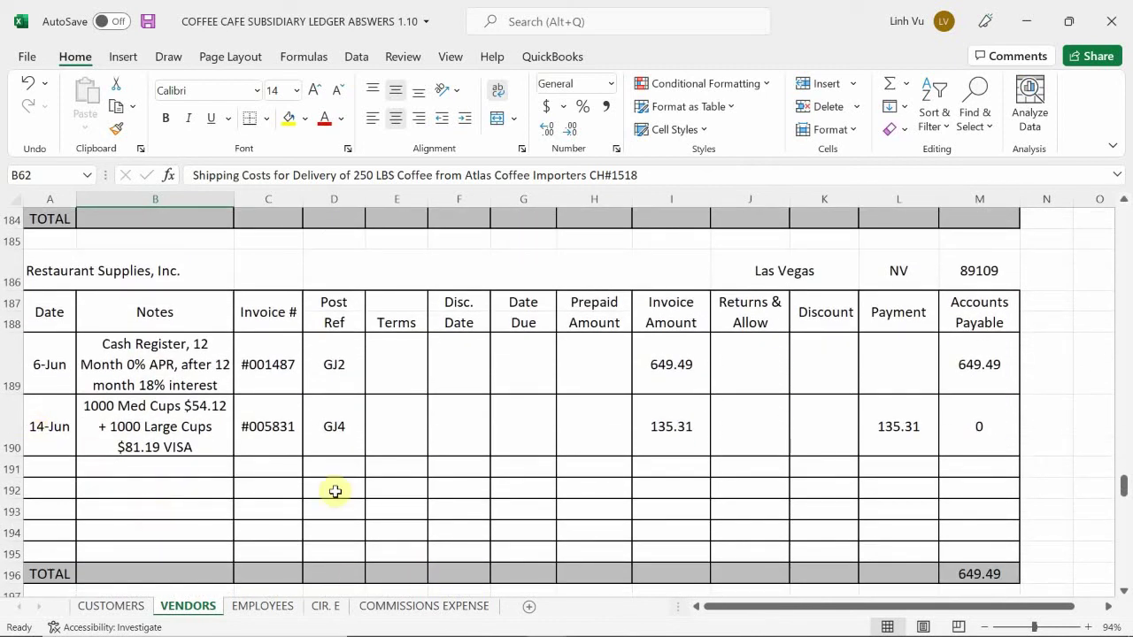
scroll(335, 524, up, 1)
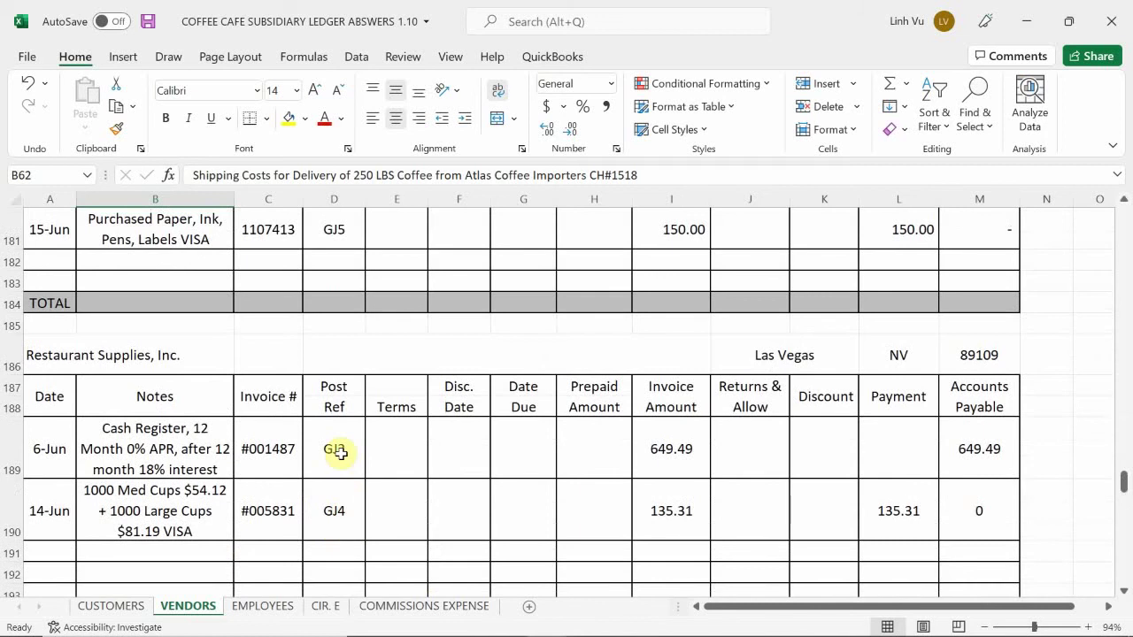
scroll(341, 452, down, 3)
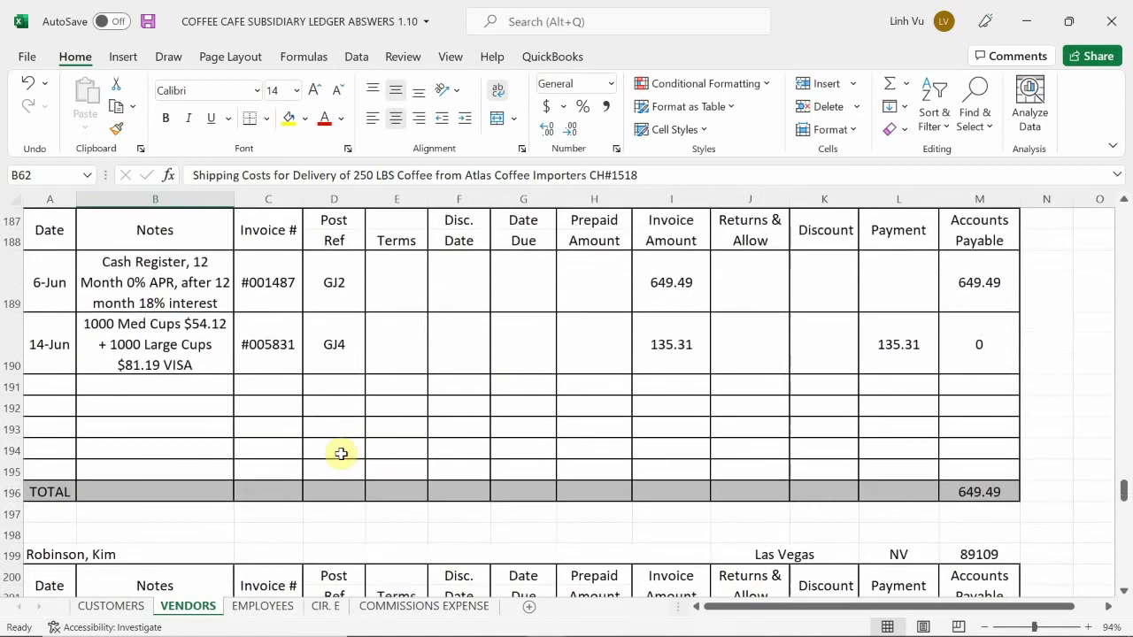
scroll(341, 453, up, 1)
scroll(341, 453, up, 1)
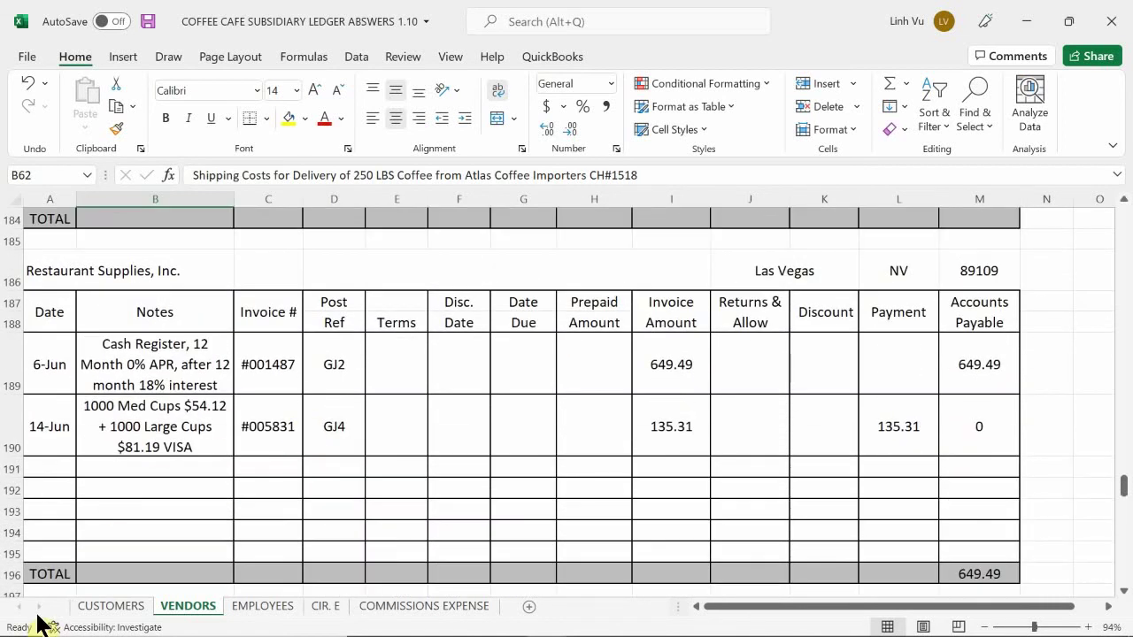
click(65, 493)
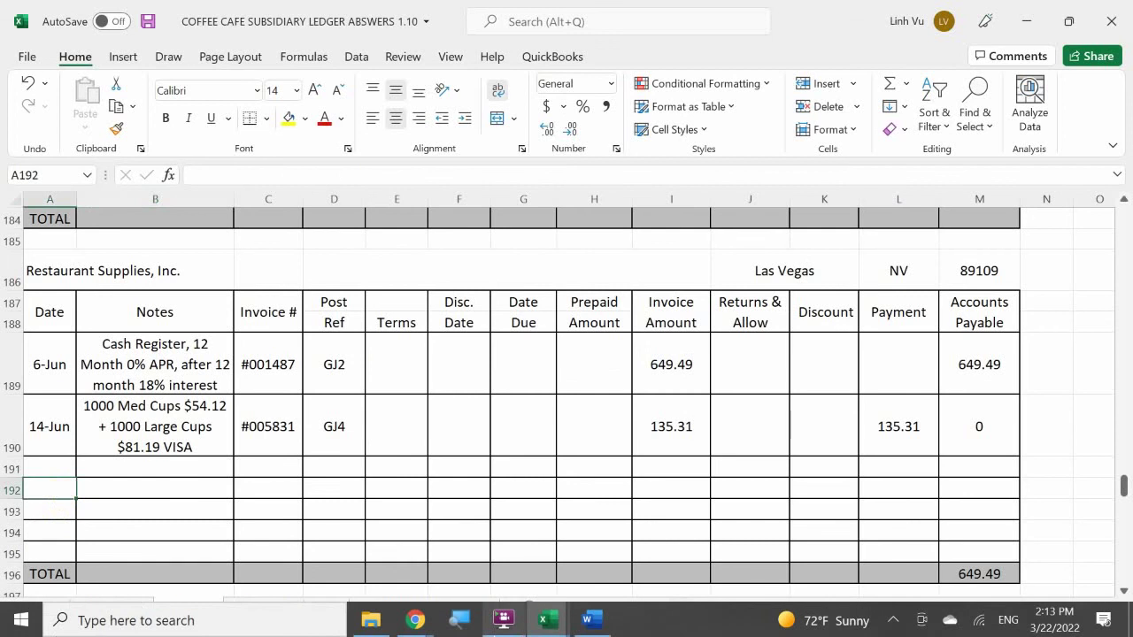
key(Up)
text(6/)
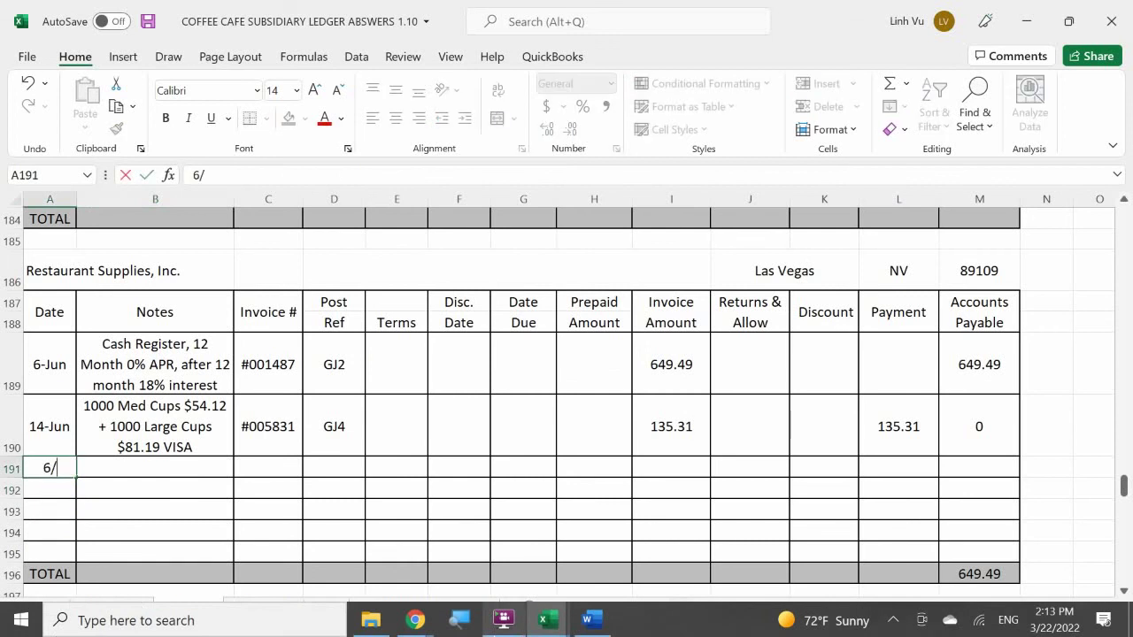
text(19)
key(Tab)
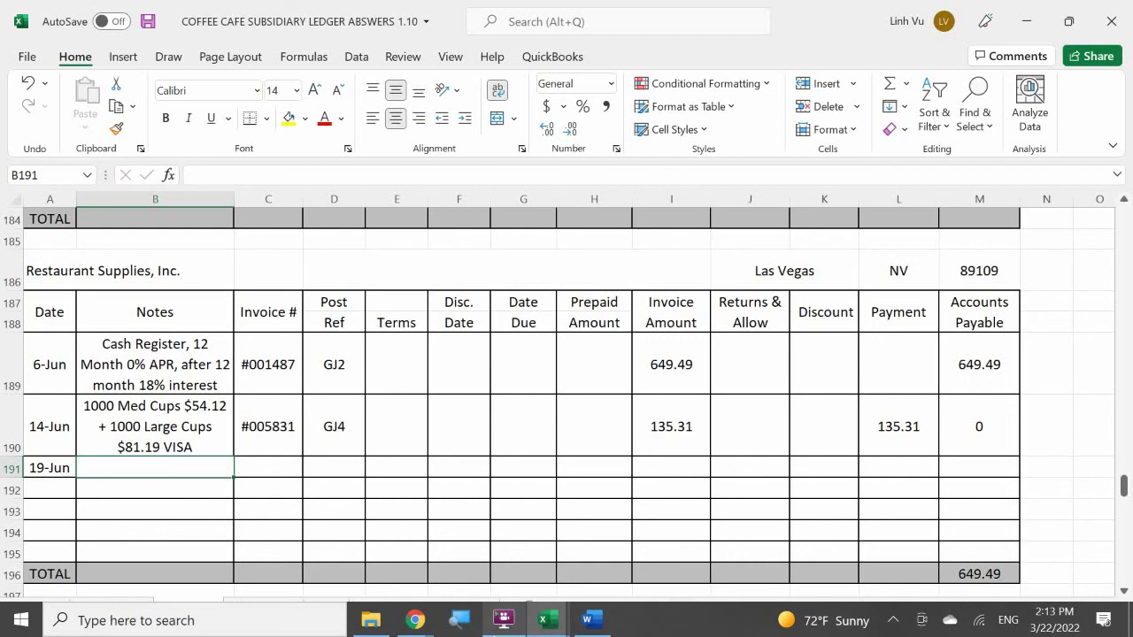
- Enter "2000 Med. Cups $108.25 + 2000 Large Cups $162.38 VISA" as the notes of the 19-Jun Restaurant Supplies entry
text(2000)
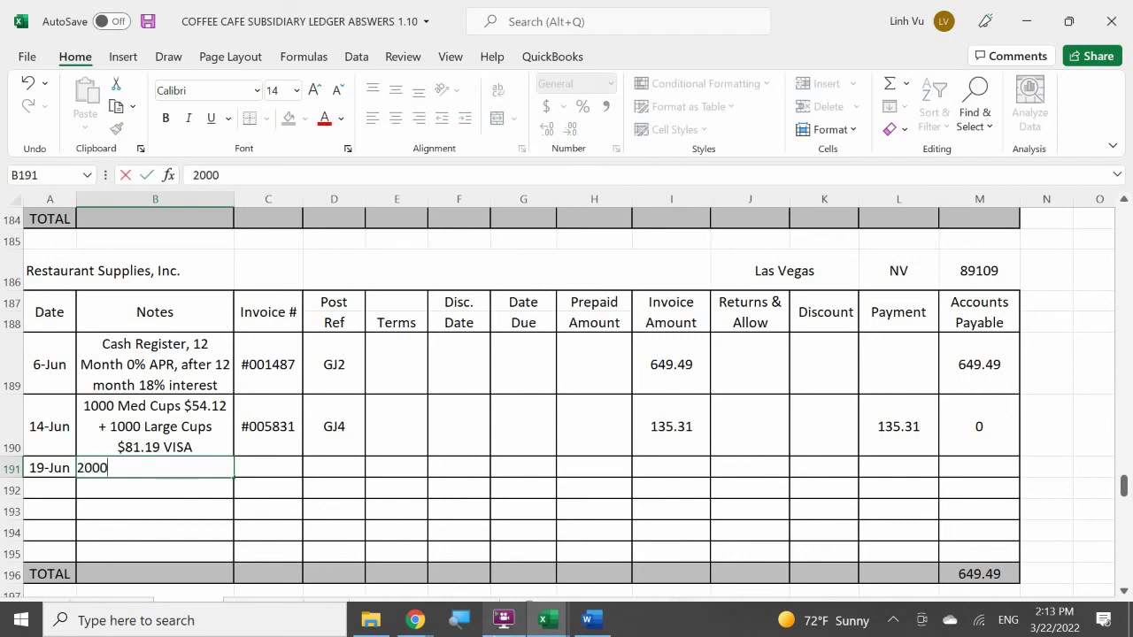
text( Med. Cups)
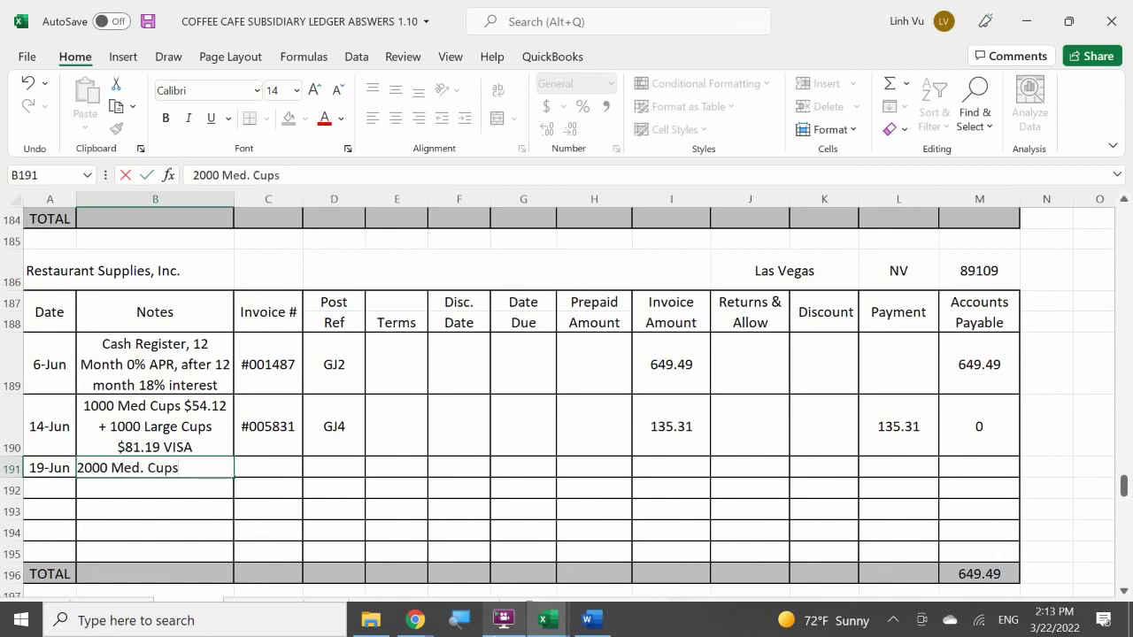
text( #)
key(BackSpace)
text($108.25)
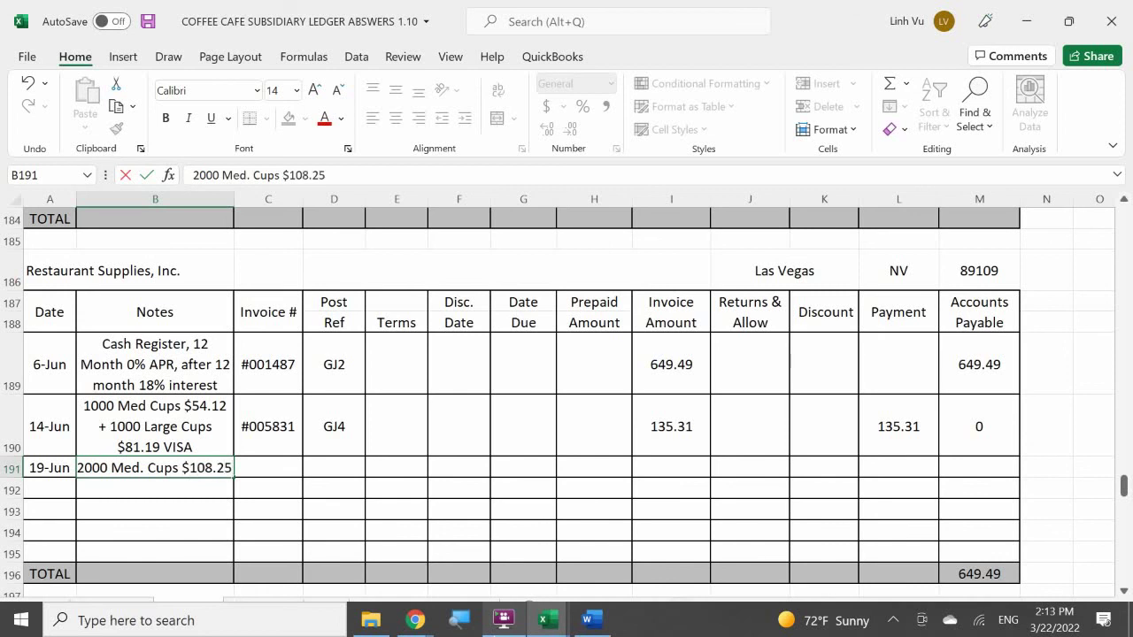
text( + 2)
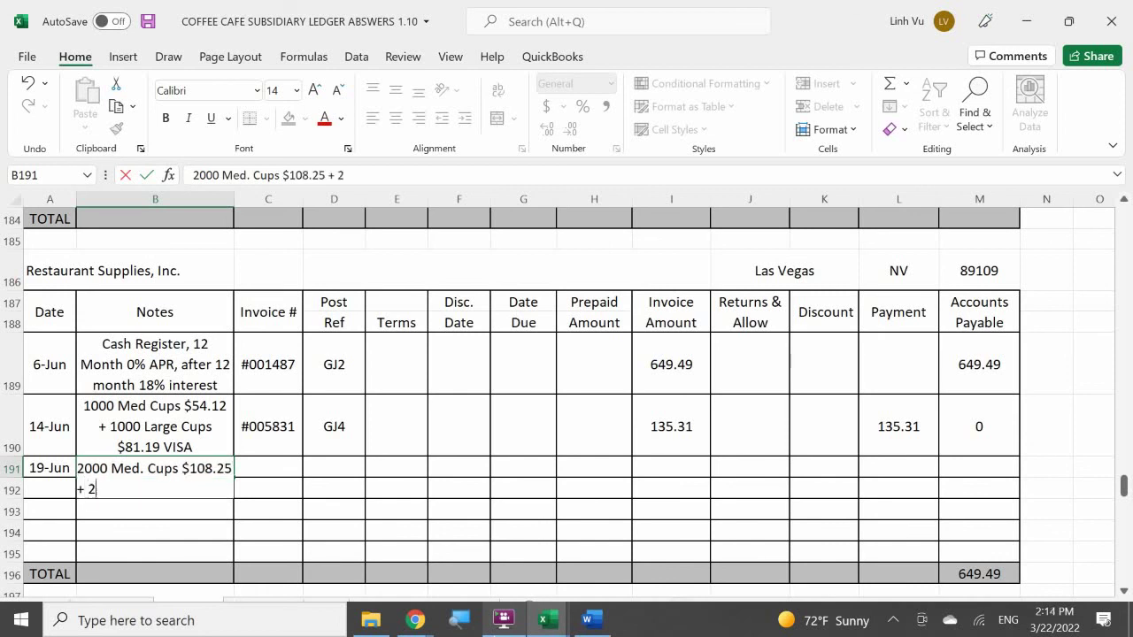
text(000 Lar)
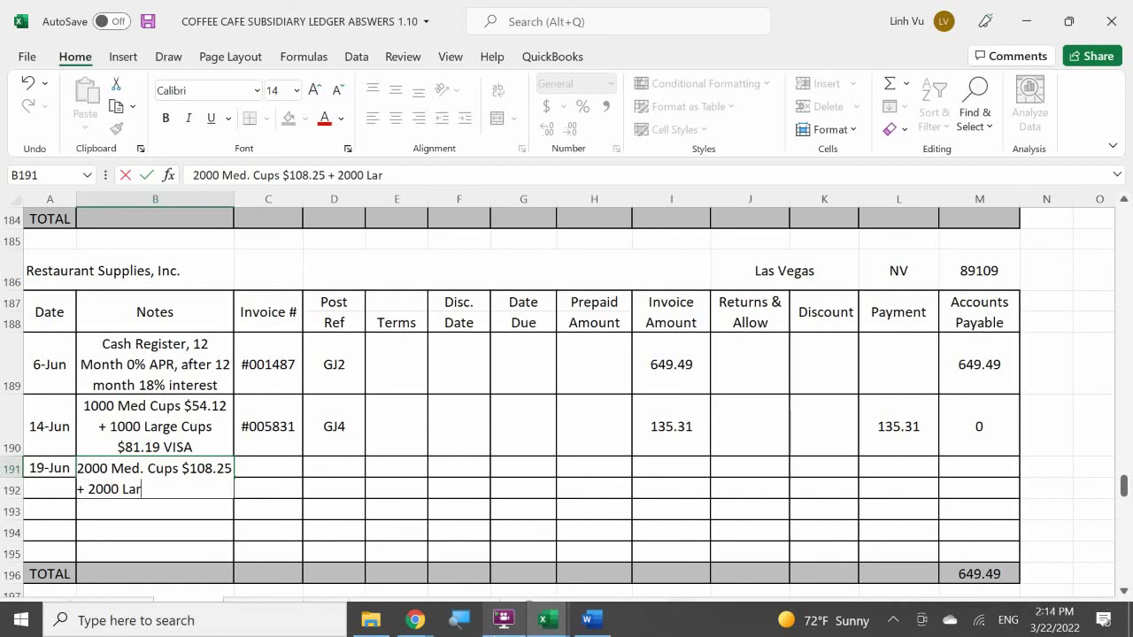
text(ge Cups #)
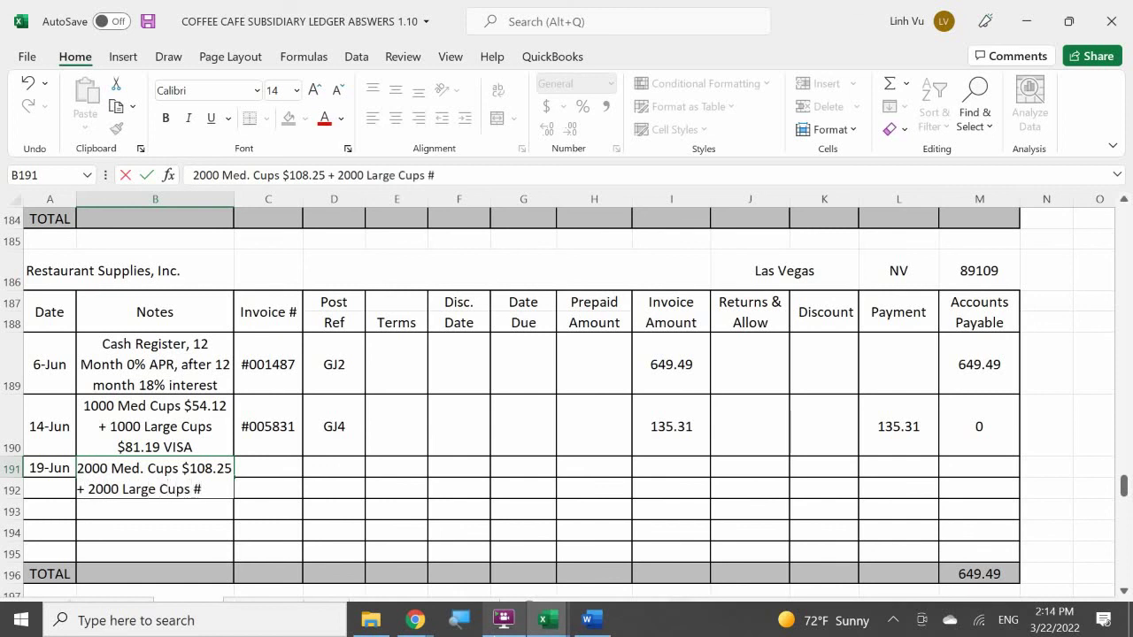
key(BackSpace)
text($162.38)
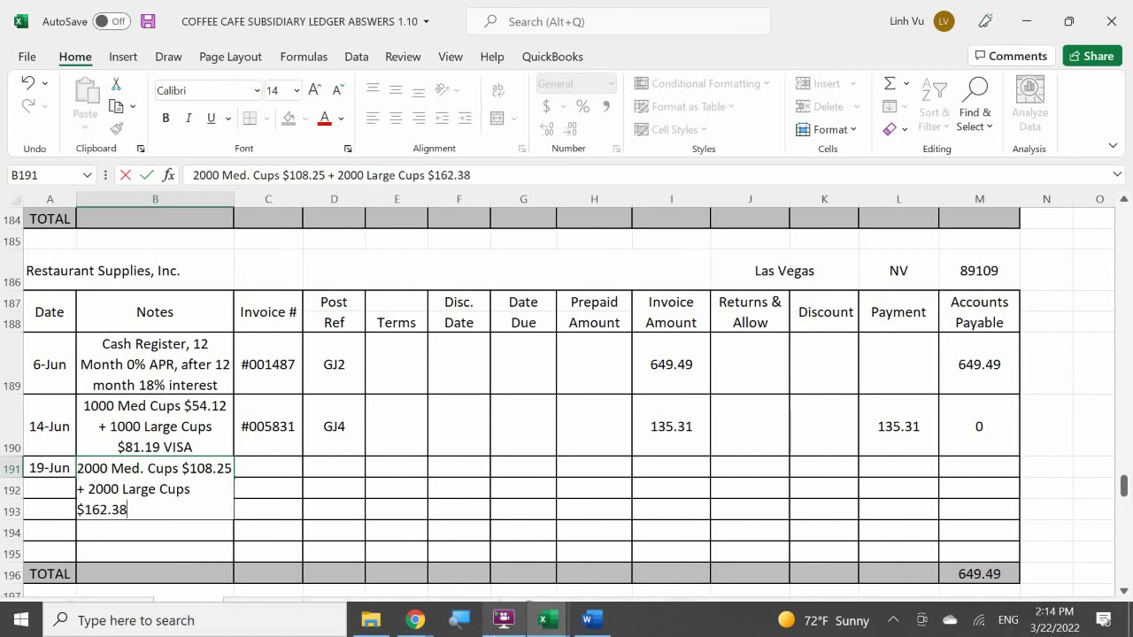
text( VUD)
key(BackSpace)
key(BackSpace)
text(ISA)
key(Return)
- Give the 19-Jun Restaurant Supplies entry invoice number #005942 and post reference GJ7
click(268, 487)
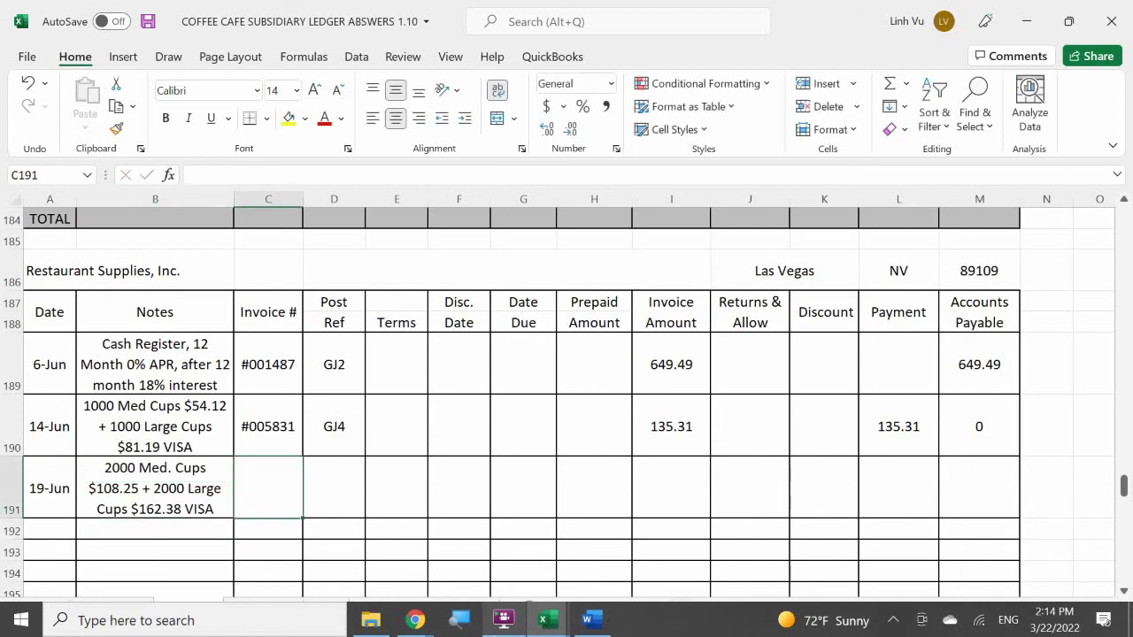
text(A)
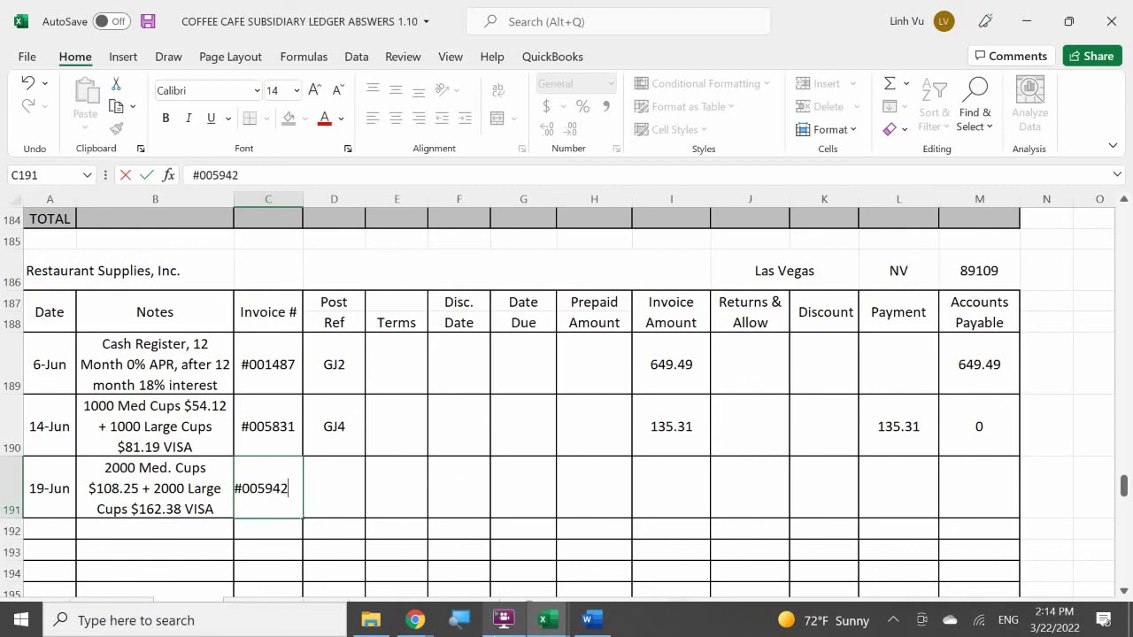
key(Return)
key(Right)
key(Up)
text(GJ)
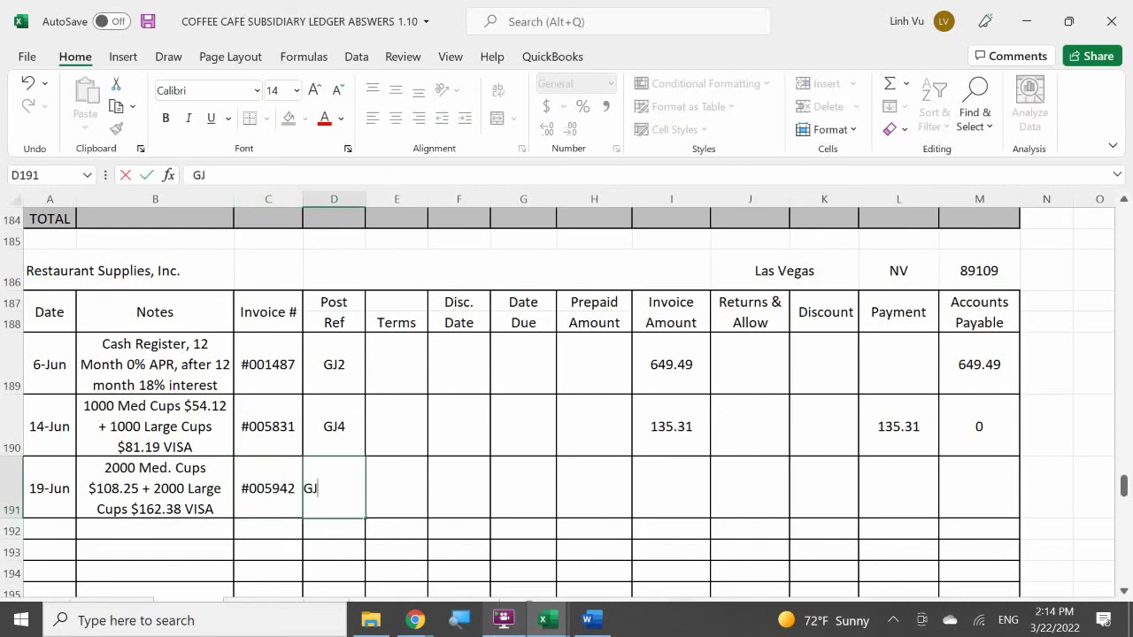
text(7)
key(Return)
- Set the invoice amount of the 19-Jun Restaurant Supplies entry to 270.63
key(Right)
key(Up)
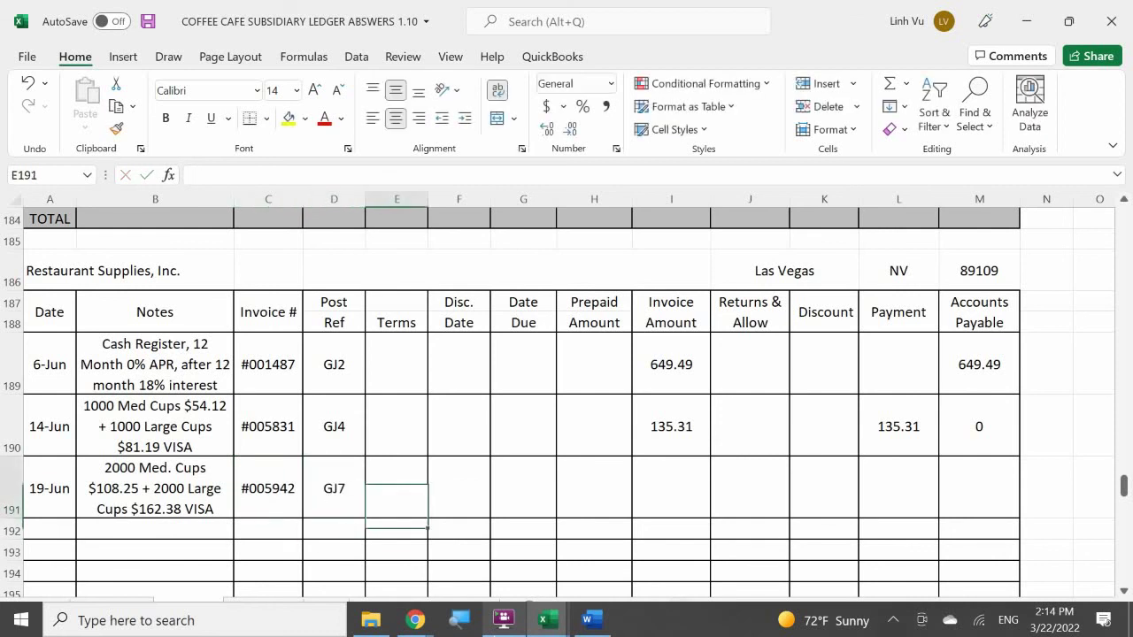
key(Right)
key(Right)
key(Right)
key(Right)
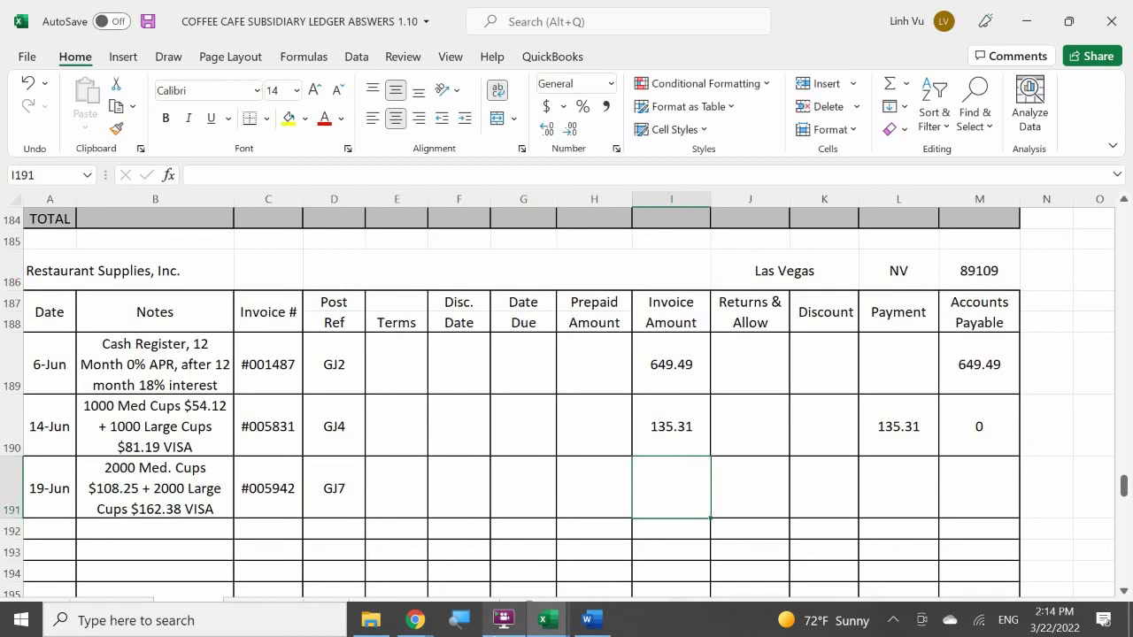
text(270.6)
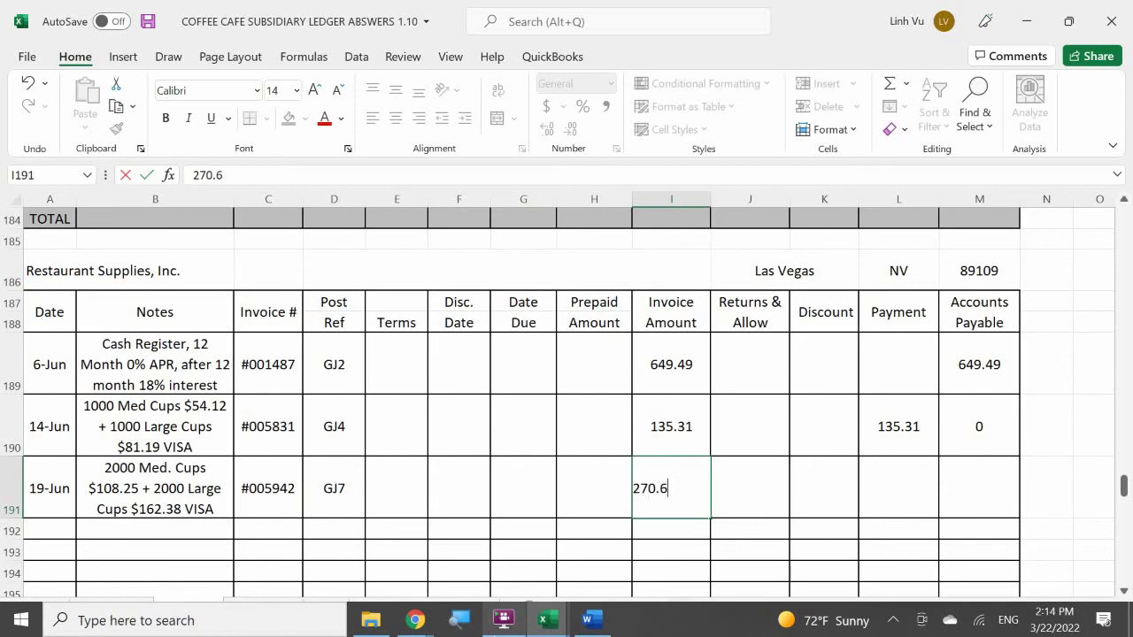
text(3)
key(Return)
- Set the payment of the 19-Jun Restaurant Supplies entry with a formula that references its invoice amount
key(Up)
key(Right)
key(Right)
key(Right)
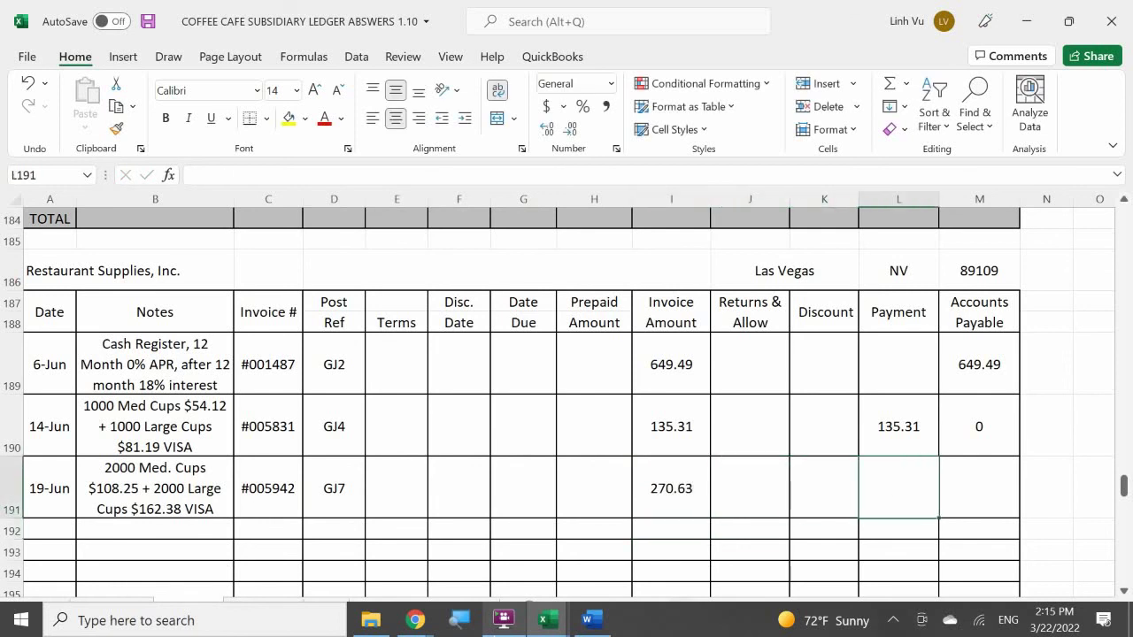
text(=)
key(Left)
key(Left)
key(Left)
key(Return)
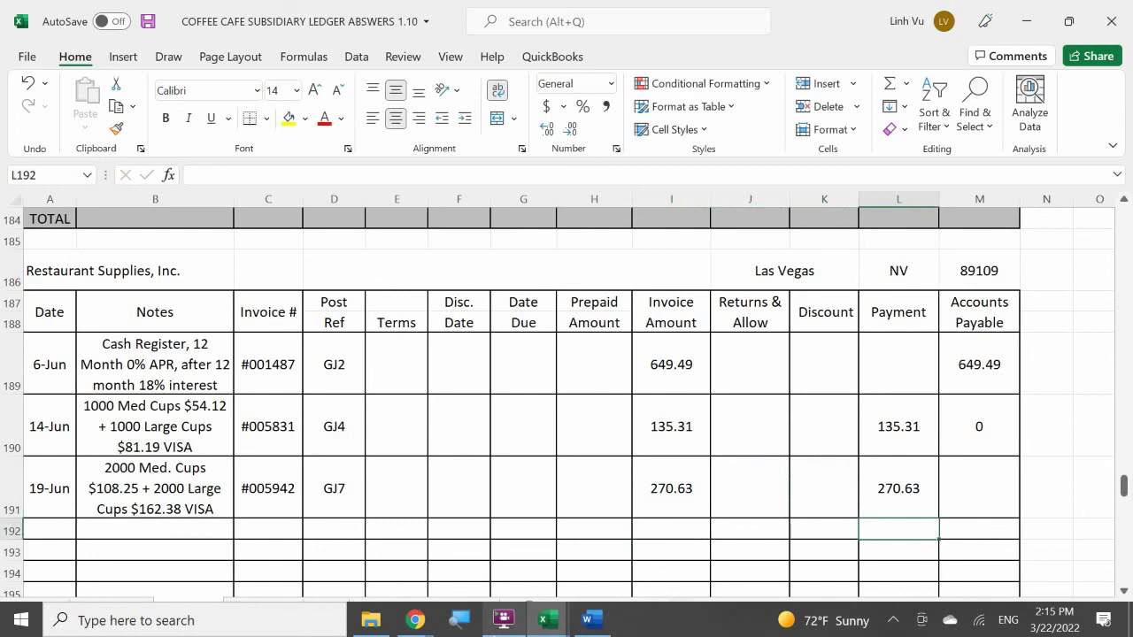
- Copy the Accounts Payable formula from the 14-Jun Restaurant Supplies row down to the 19-Jun row
key(Right)
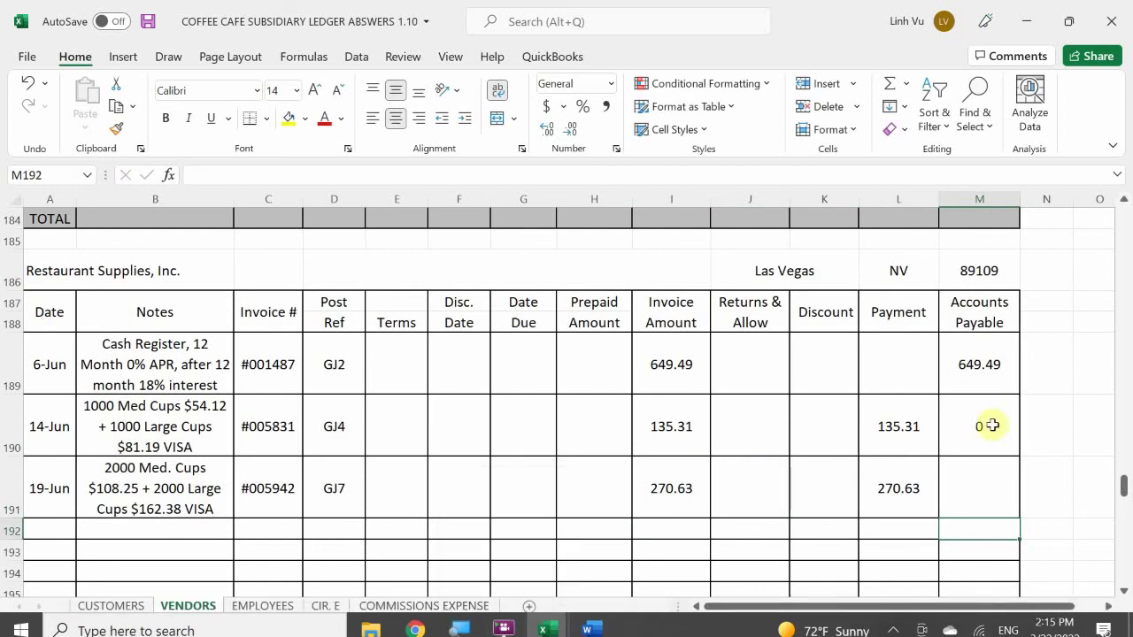
click(989, 425)
drag(1018, 457, 1017, 513)
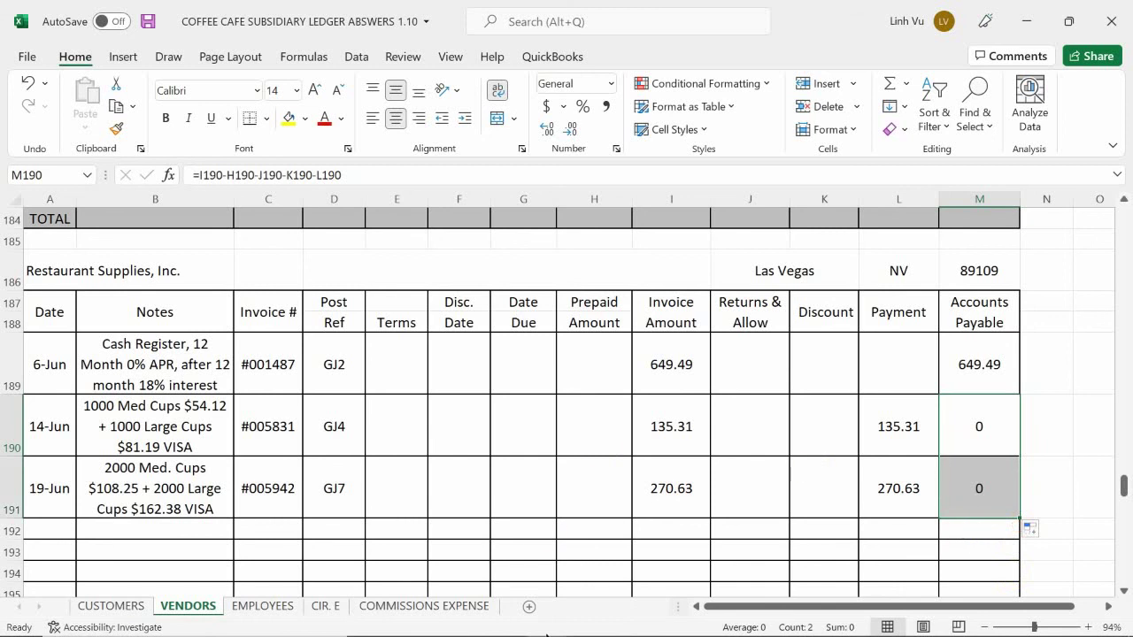
- Switch to the Word document with the transactions and review the entries around the Restaurant Supplies purchase
mouse_move(567, 633)
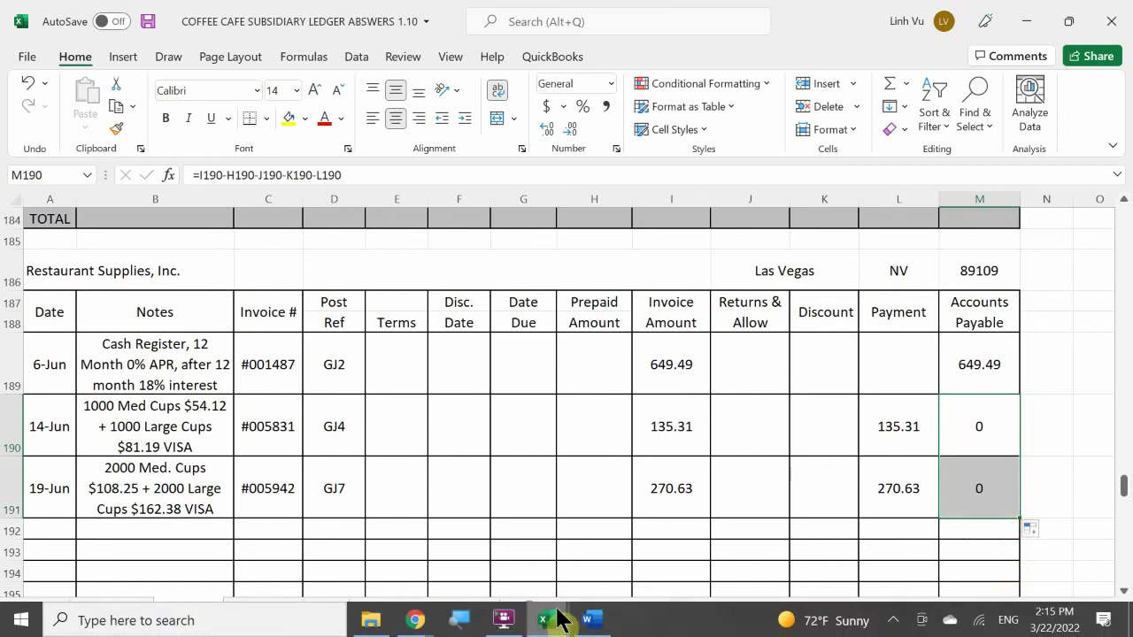
click(590, 620)
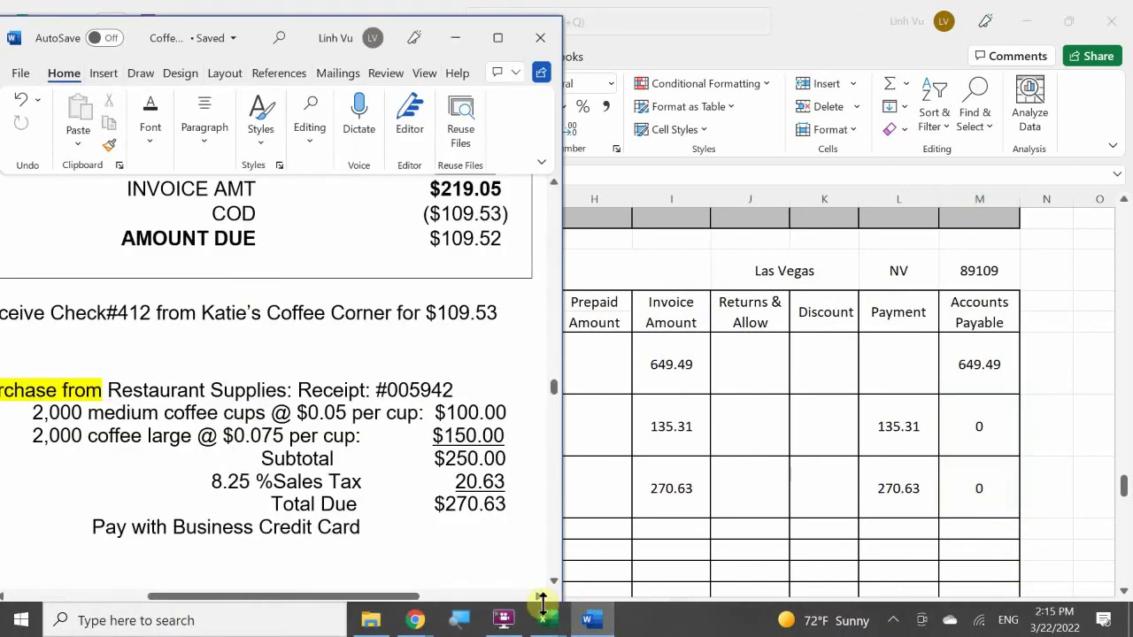
scroll(468, 493, up, 5)
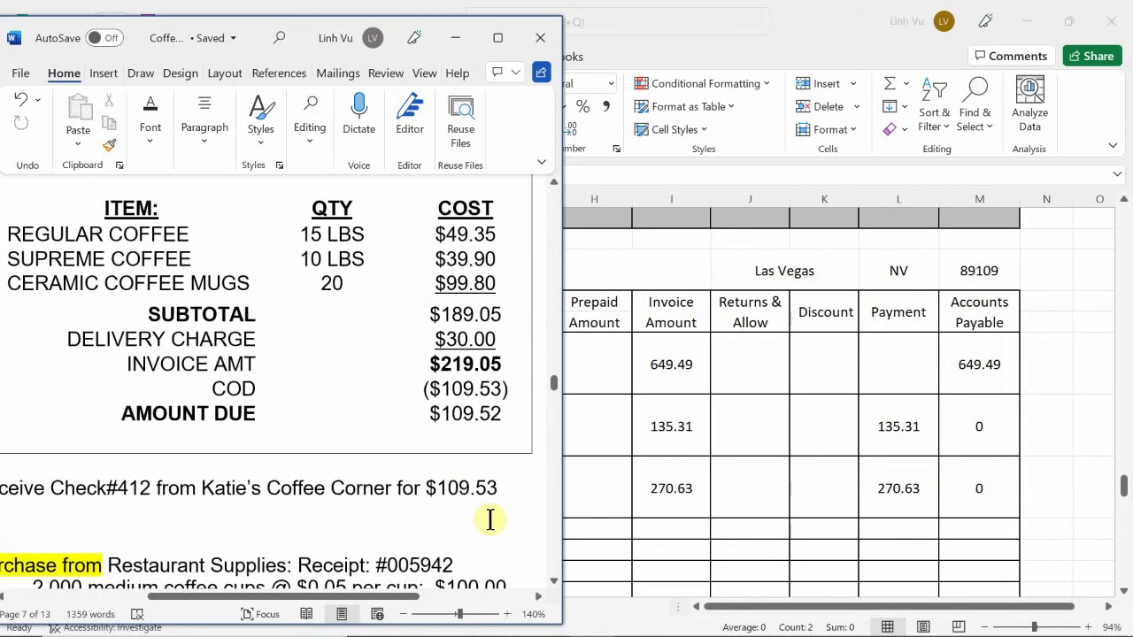
scroll(514, 540, down, 1)
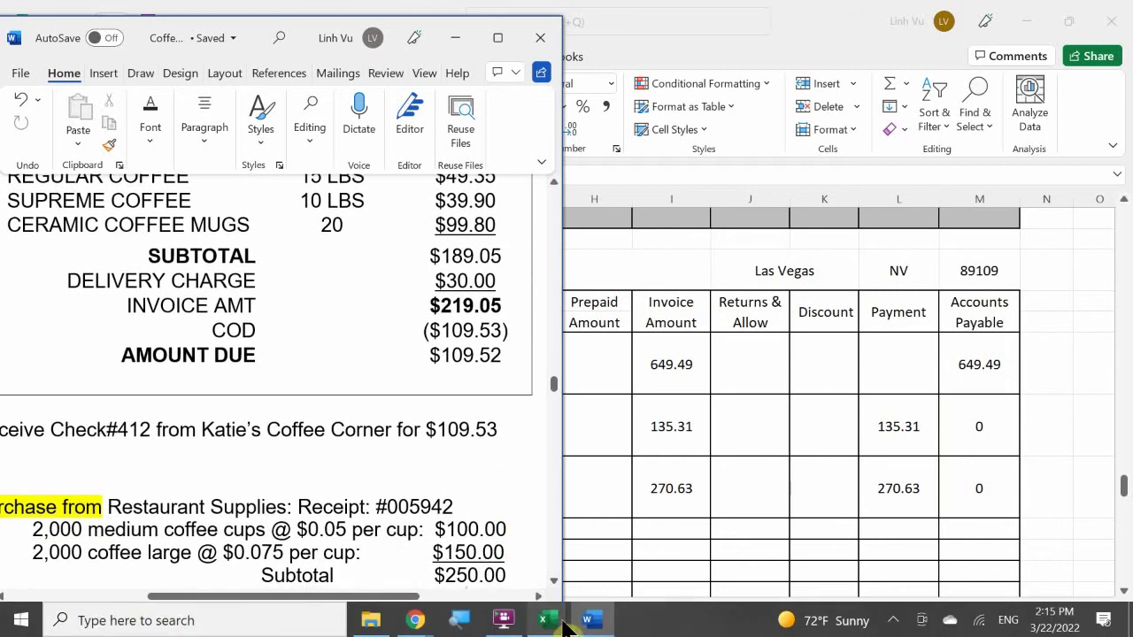
- Switch to the workbook's general journal and review the 19-Jun VISA Payable coffee cups entry and the rows around it
click(547, 619)
click(333, 548)
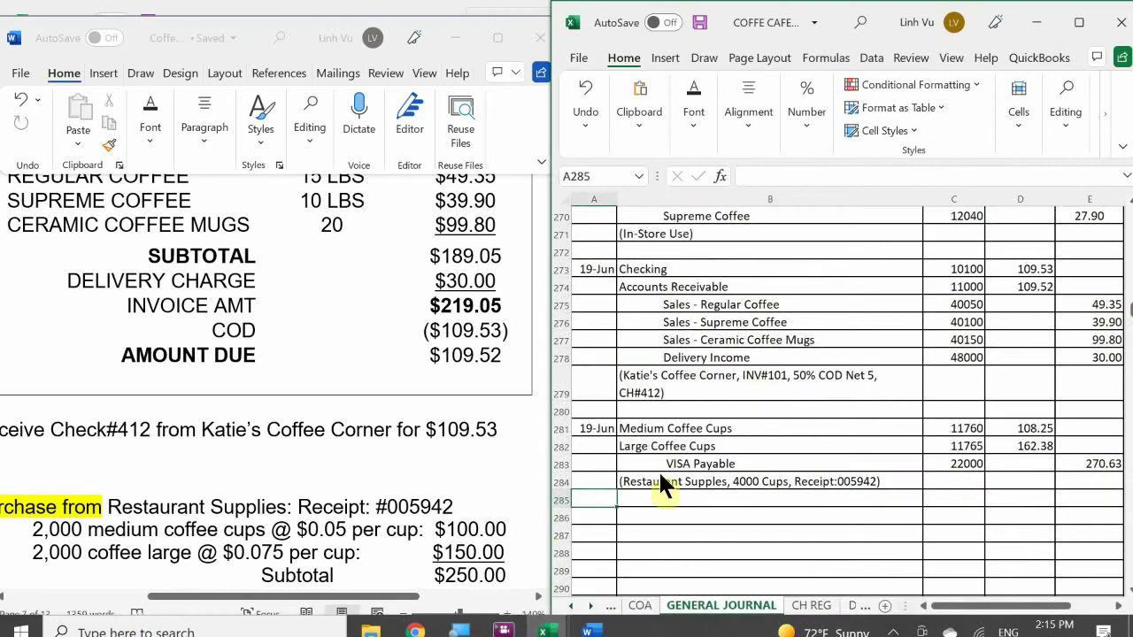
click(678, 463)
scroll(677, 468, down, 2)
scroll(677, 468, up, 1)
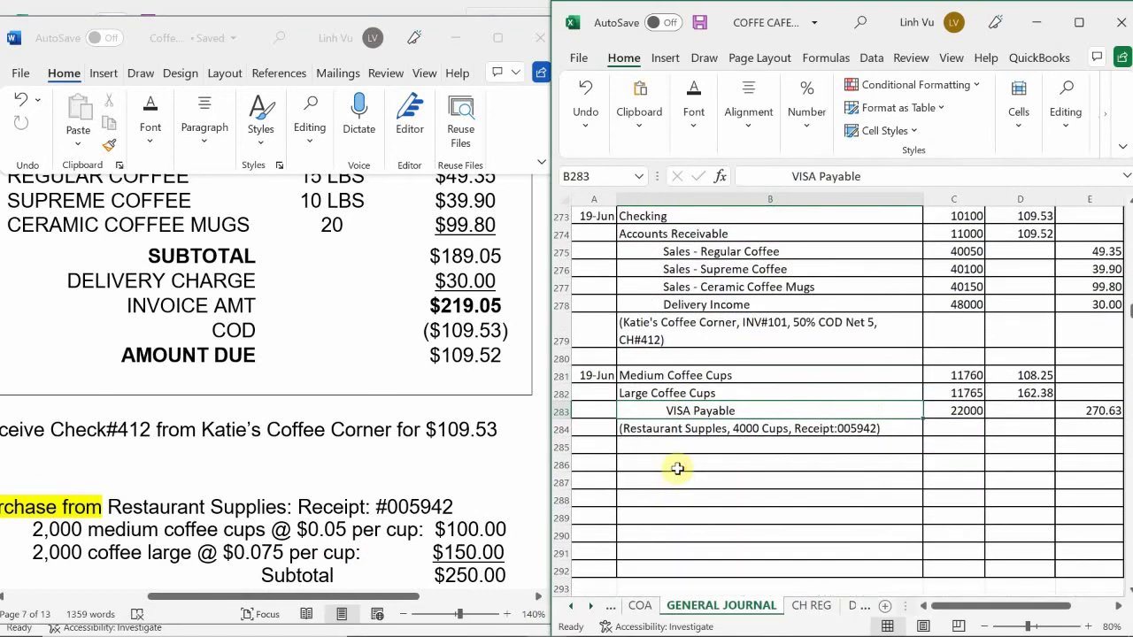
scroll(678, 468, down, 1)
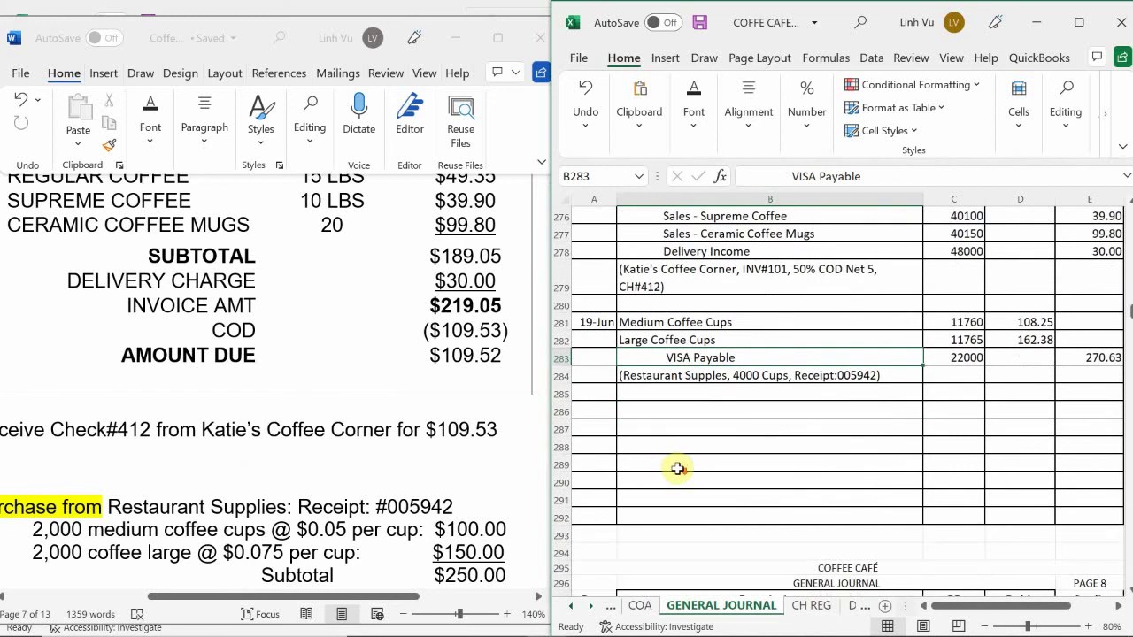
scroll(677, 469, up, 1)
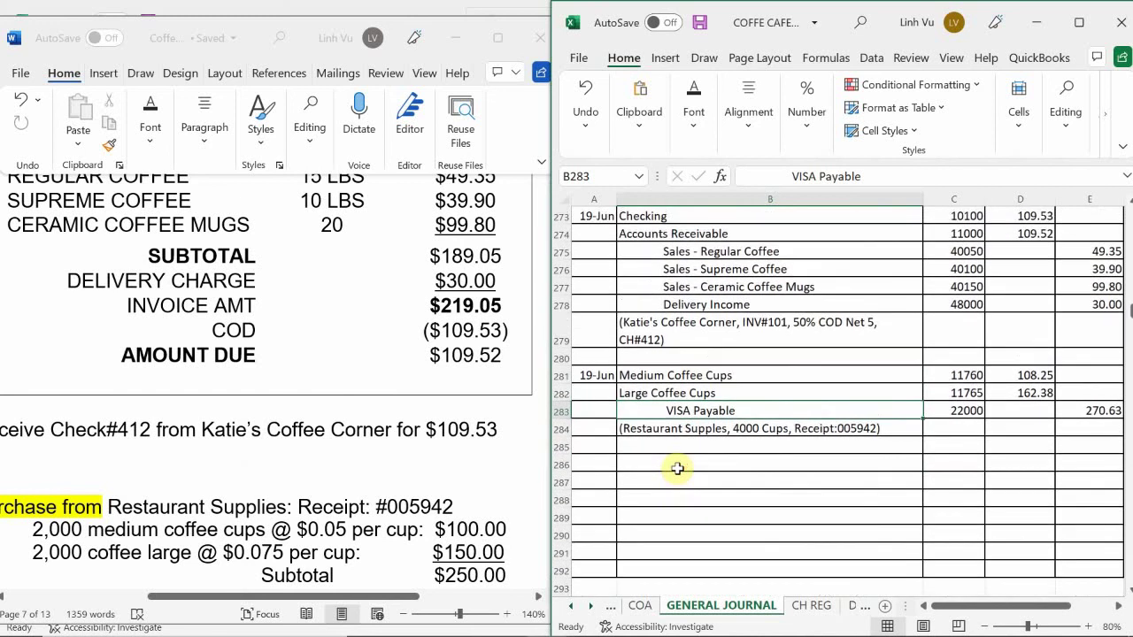
- Compare the journal with the Katie's Coffee Corner invoice and Restaurant Supplies receipt in the Word document
click(398, 501)
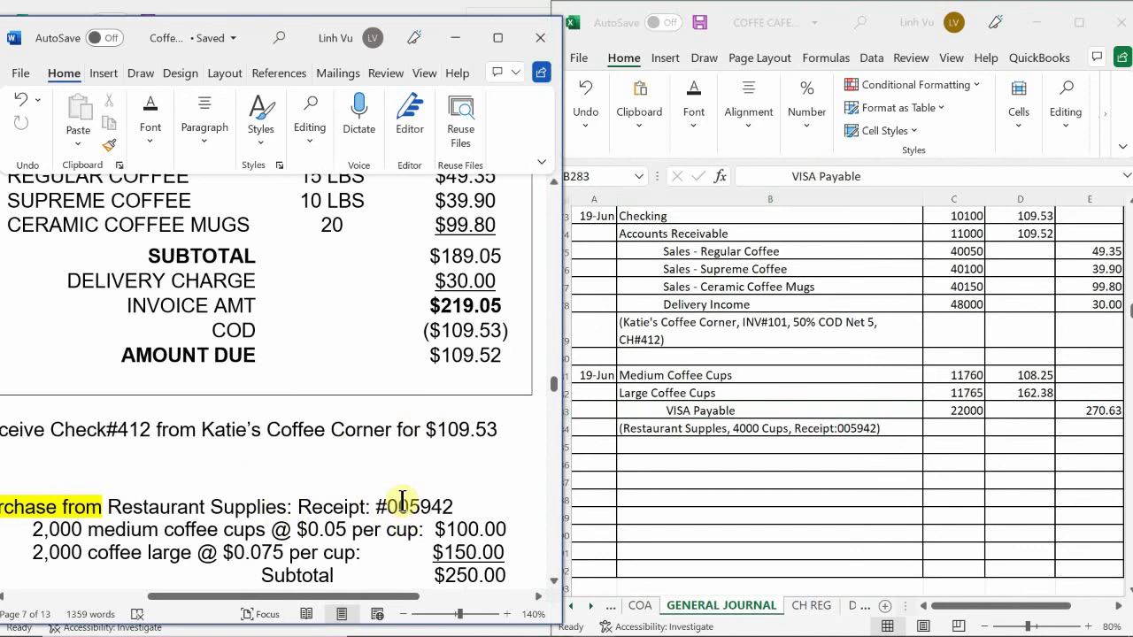
scroll(334, 478, up, 3)
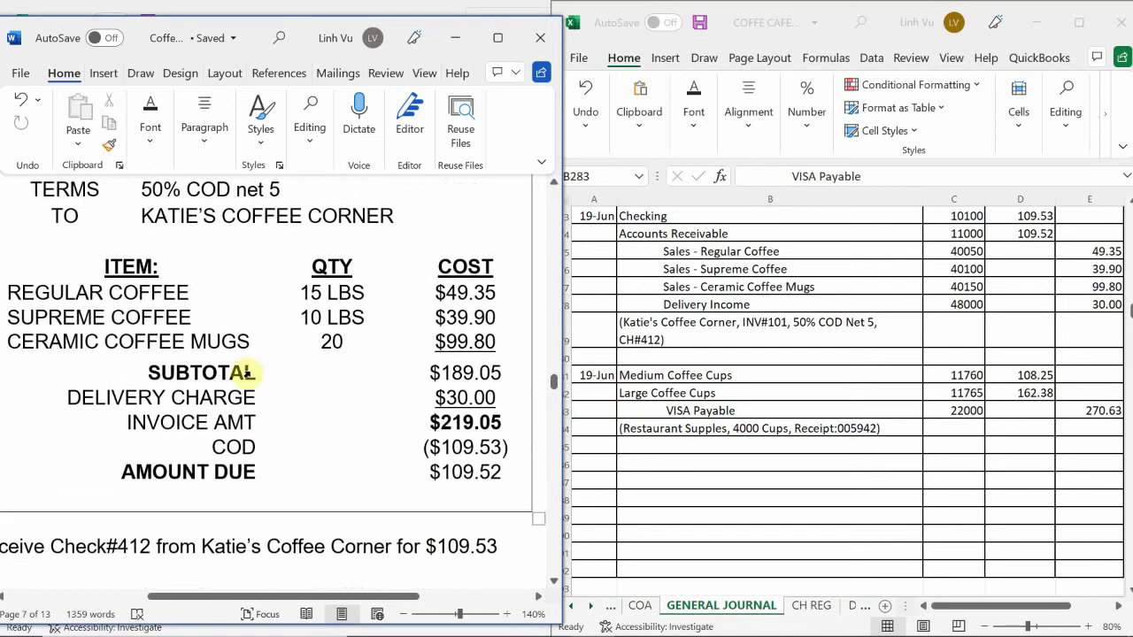
scroll(235, 326, down, 3)
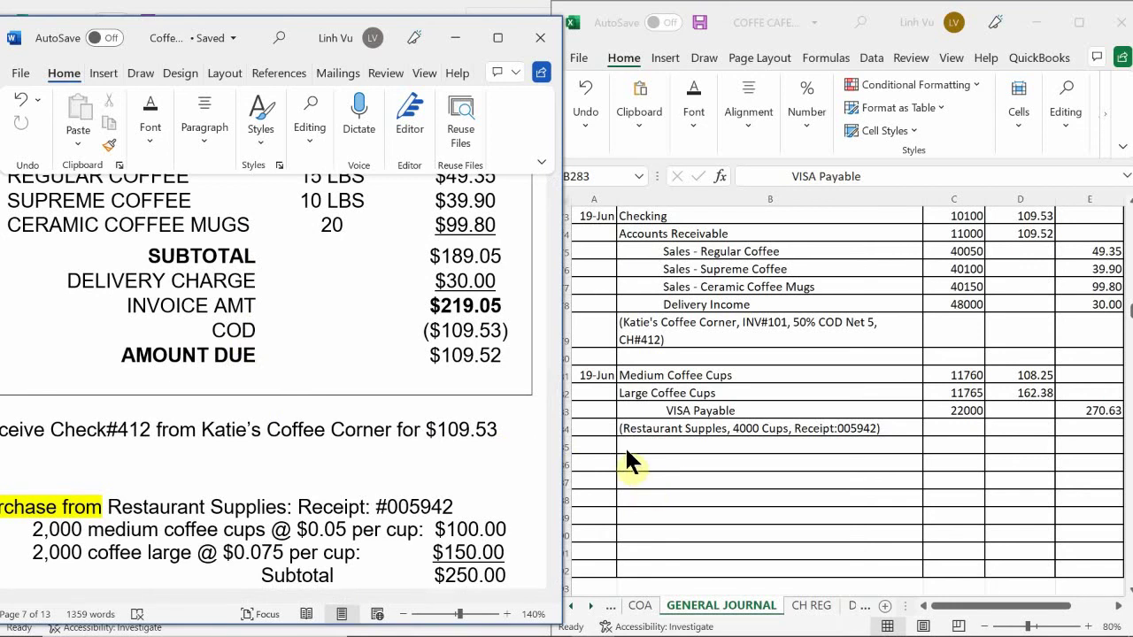
scroll(270, 496, down, 1)
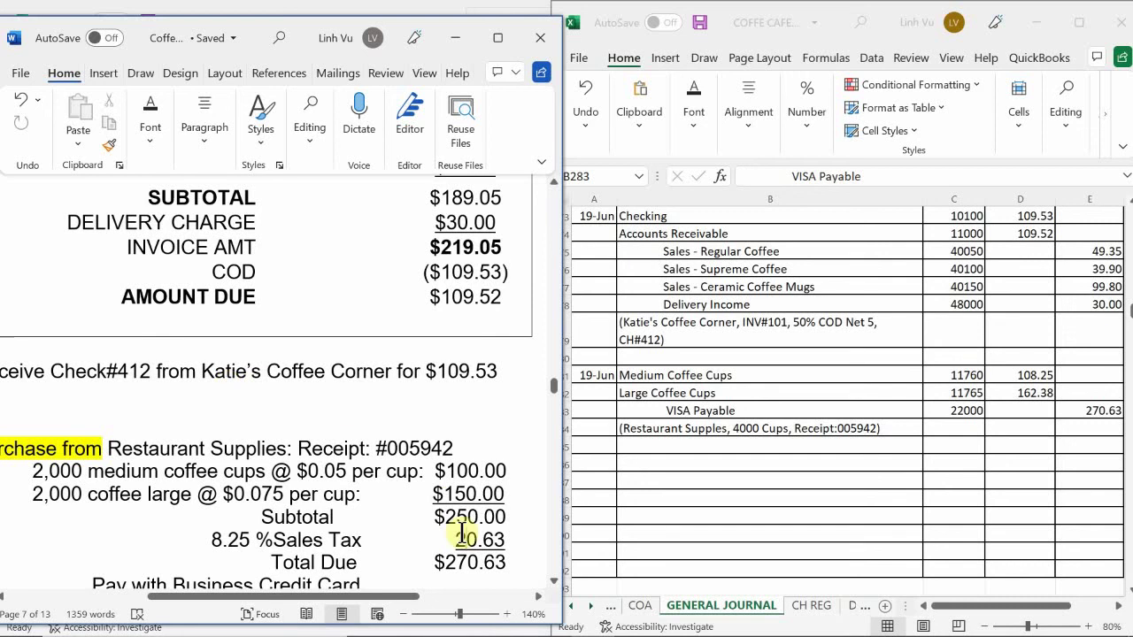
- Try copying the 19-Jun coffee cups entry in rows 281 to 285 to row 287, and undo the paste
click(657, 492)
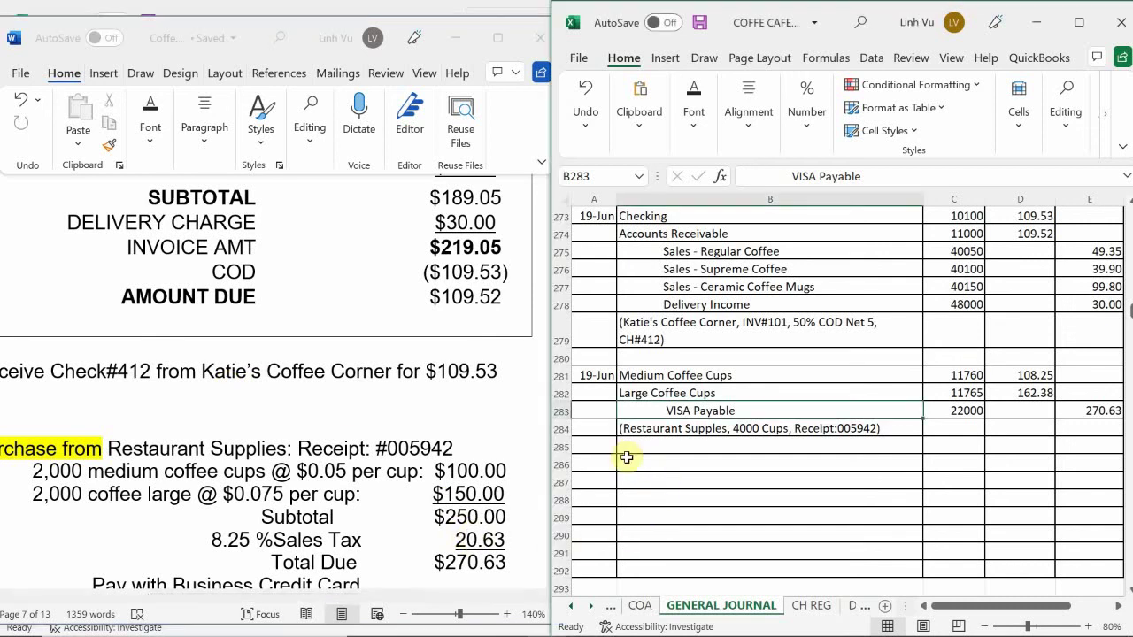
scroll(628, 406, down, 1)
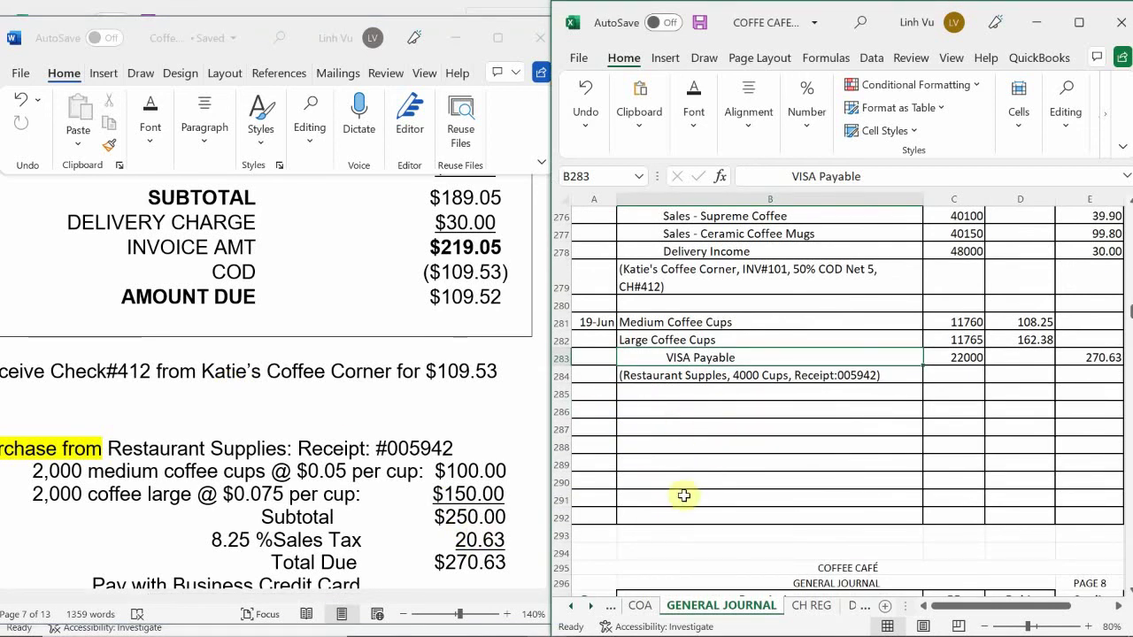
scroll(684, 514, up, 1)
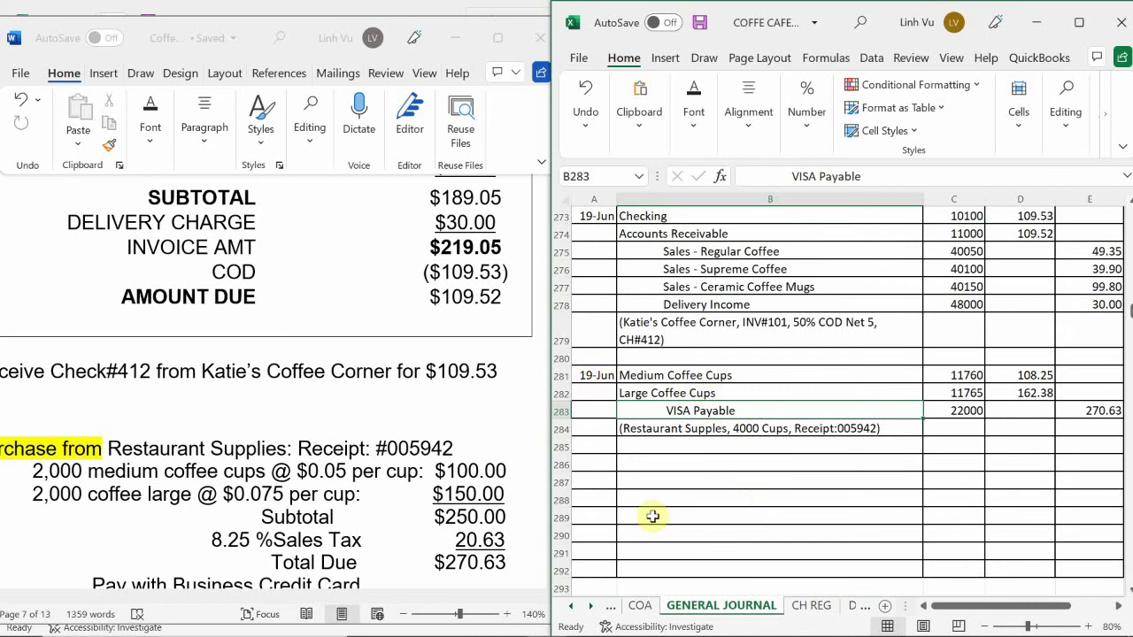
scroll(612, 519, down, 1)
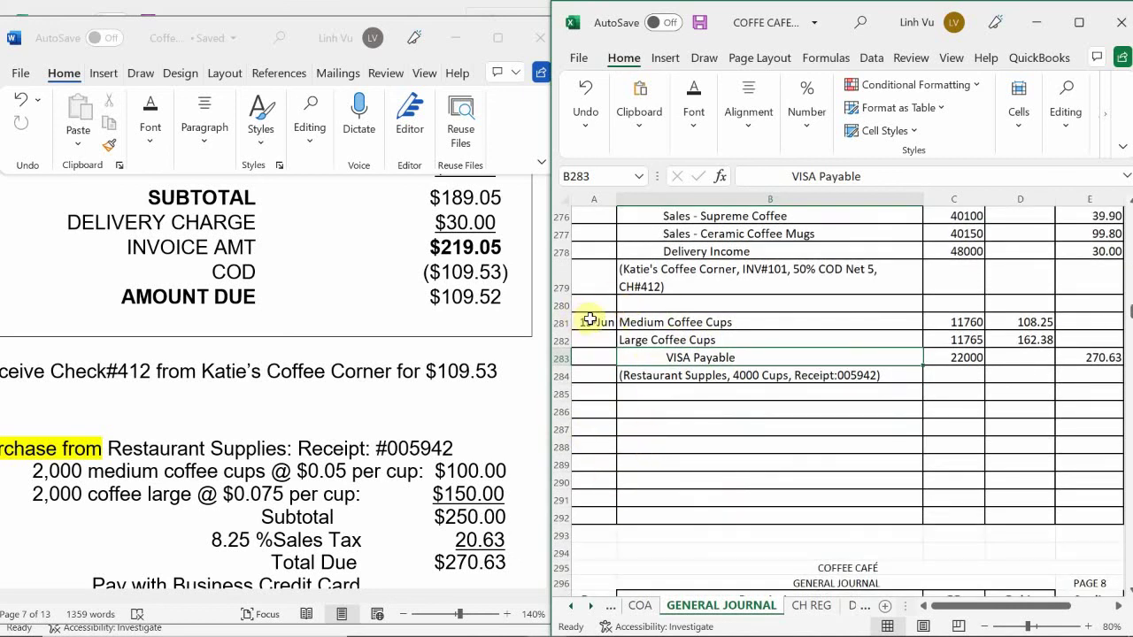
drag(589, 319, 1063, 388)
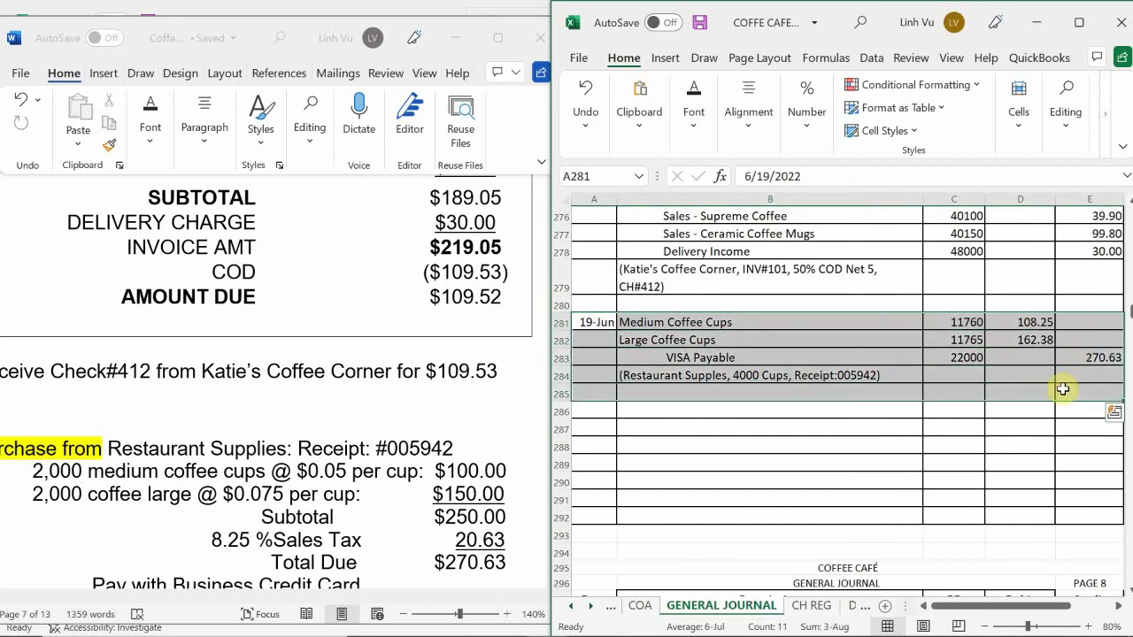
key(ctrl+c)
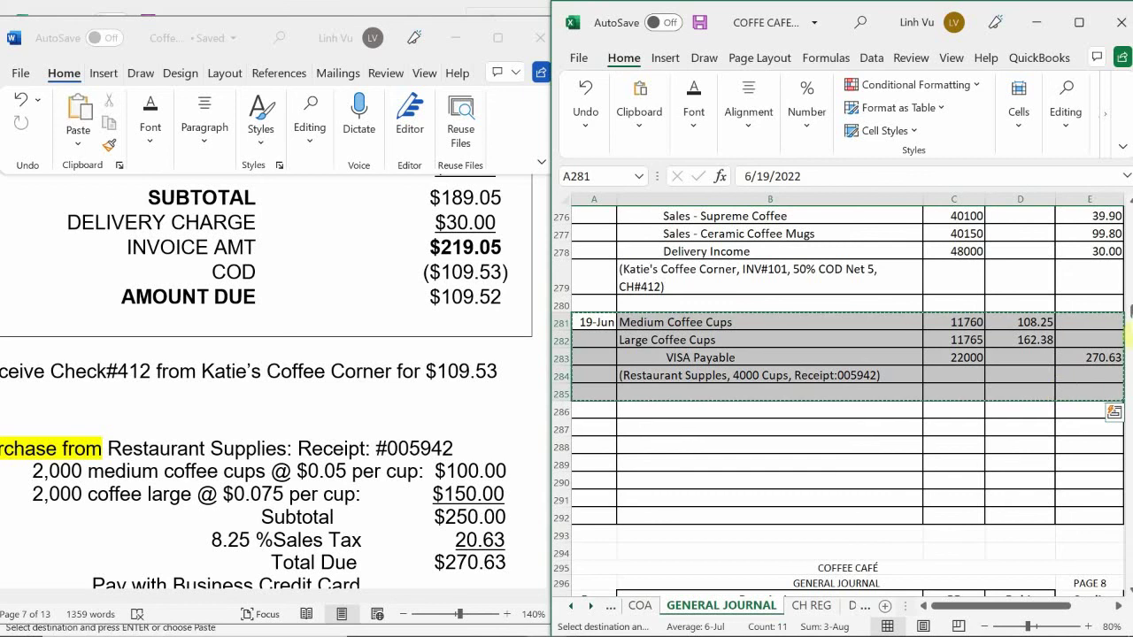
click(609, 430)
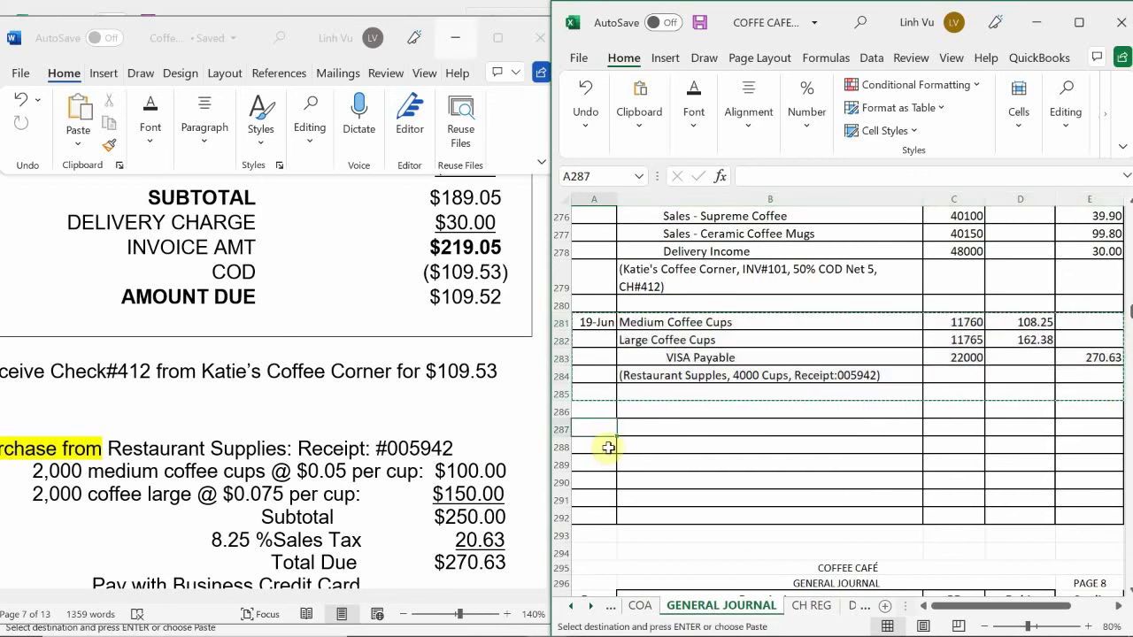
key(ctrl+v)
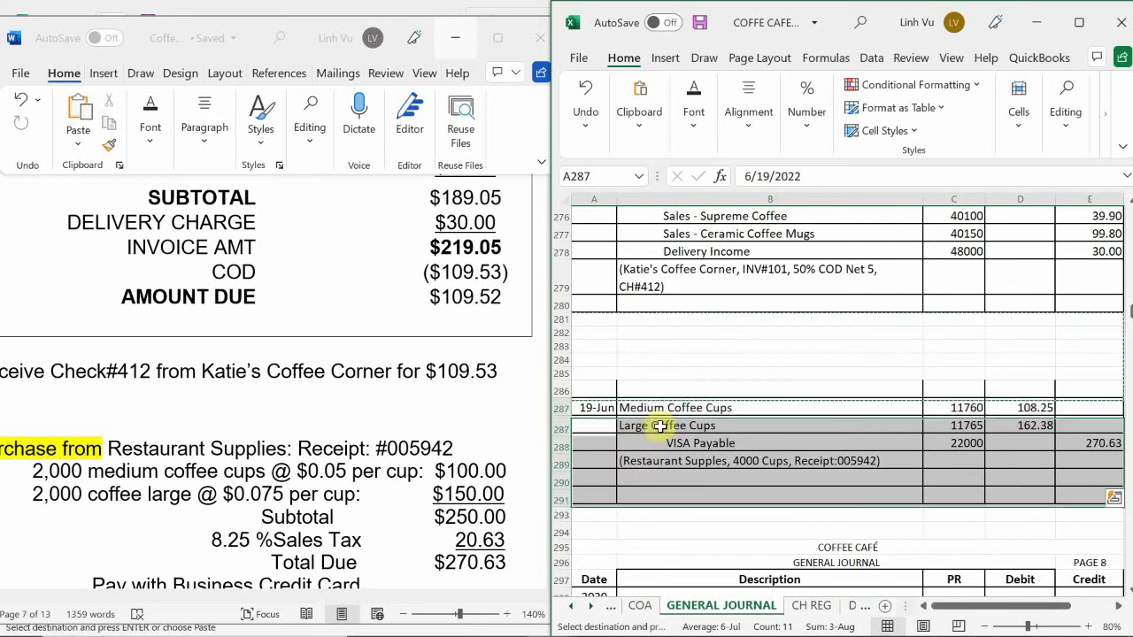
key(ctrl+z)
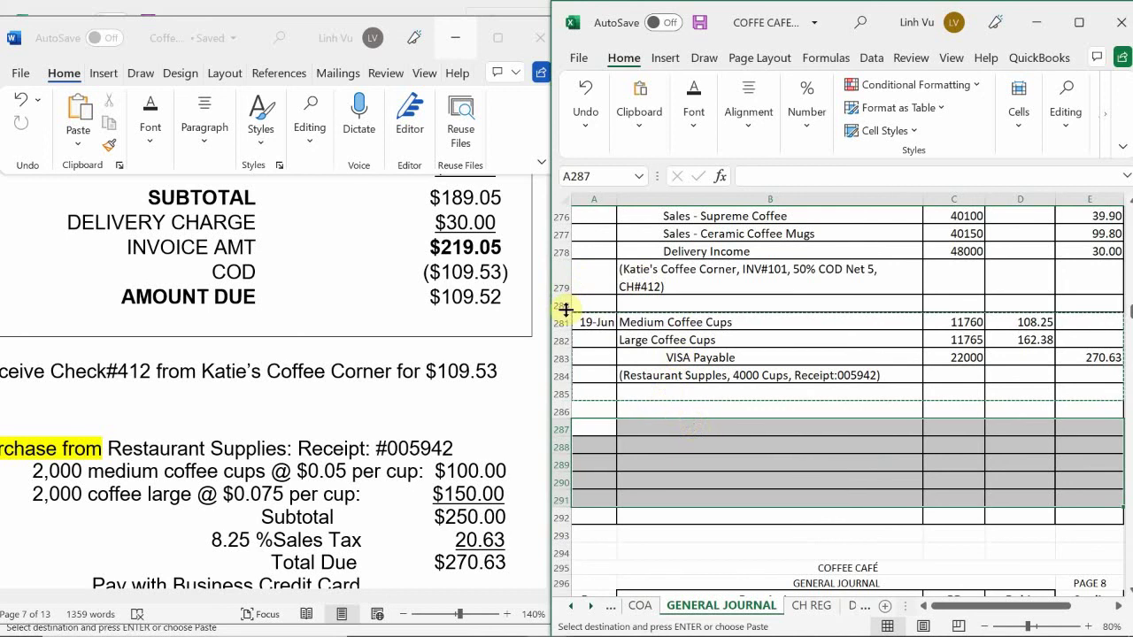
click(593, 500)
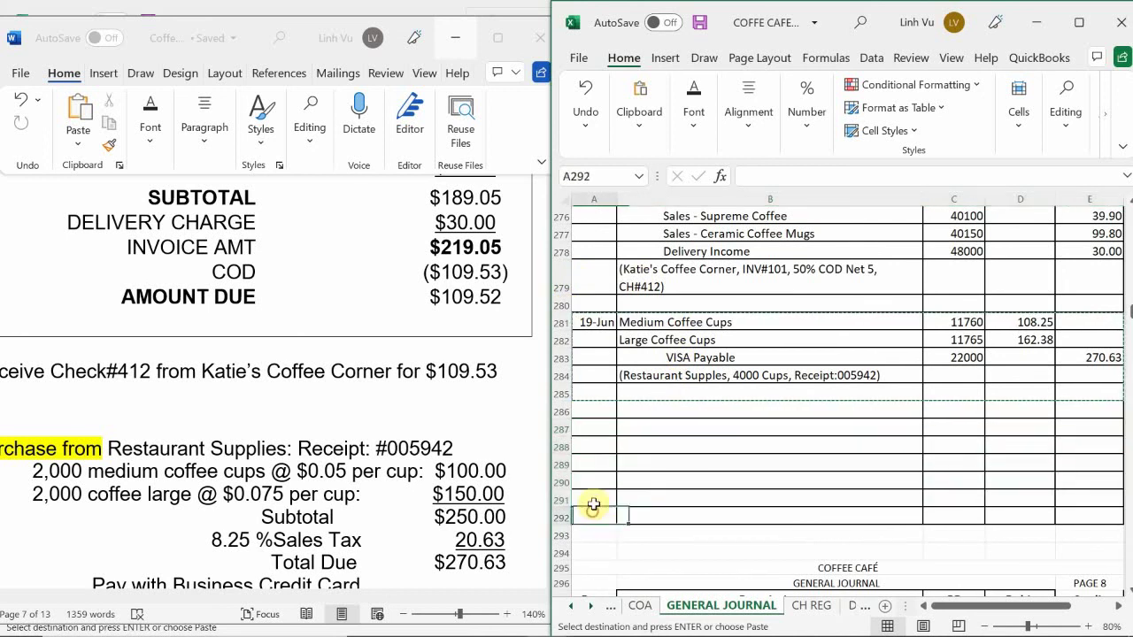
click(597, 481)
click(595, 465)
click(594, 447)
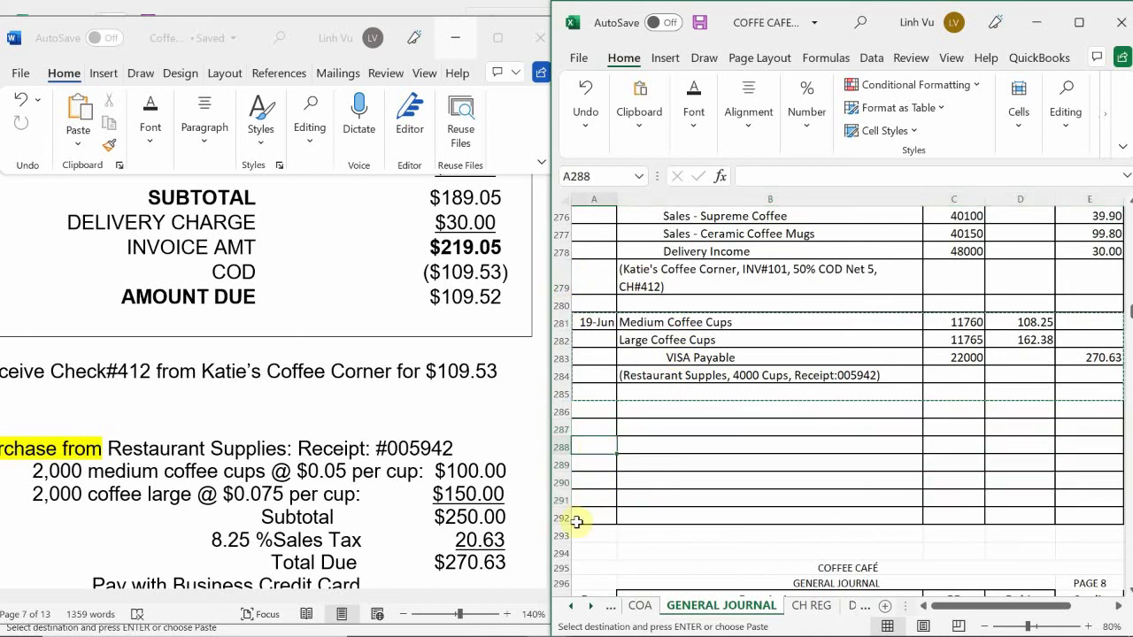
click(558, 517)
drag(567, 451, 567, 450)
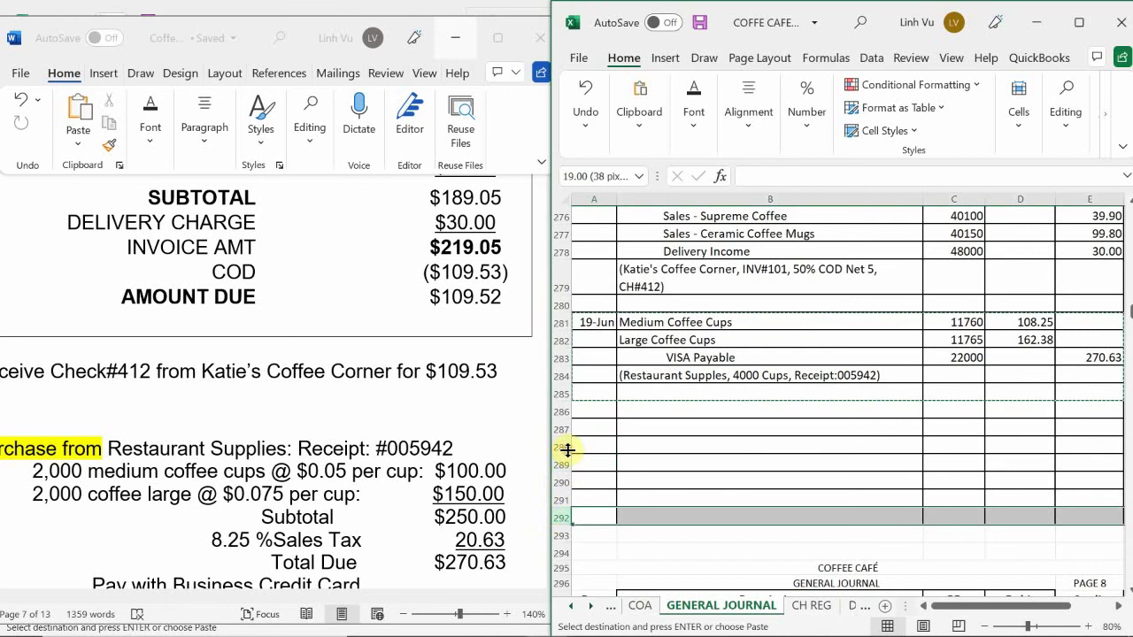
click(609, 458)
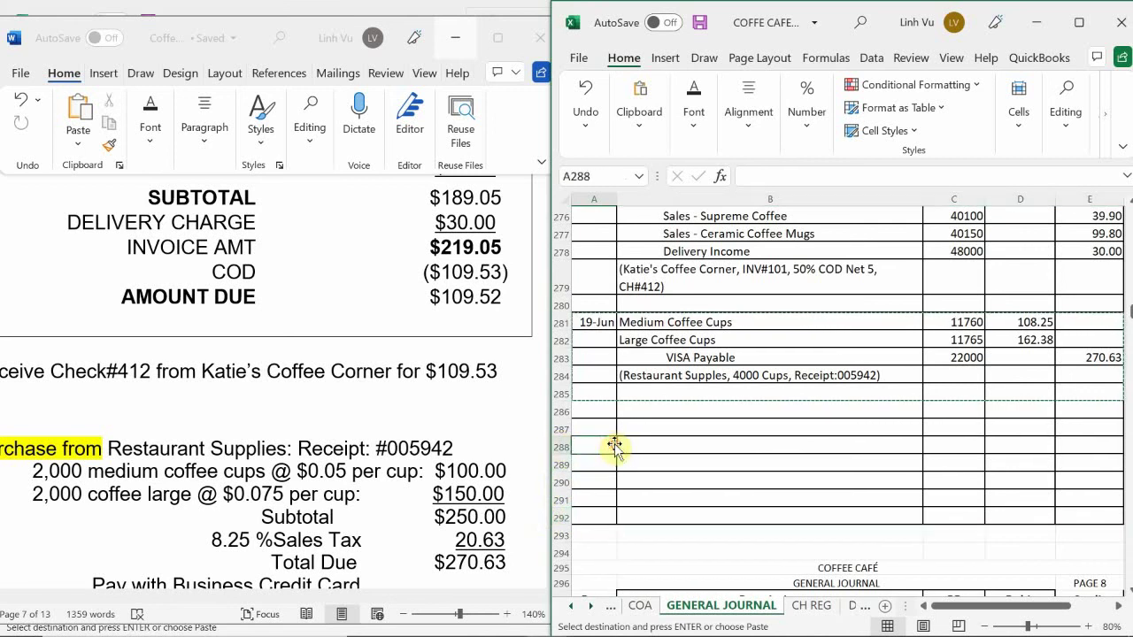
click(663, 434)
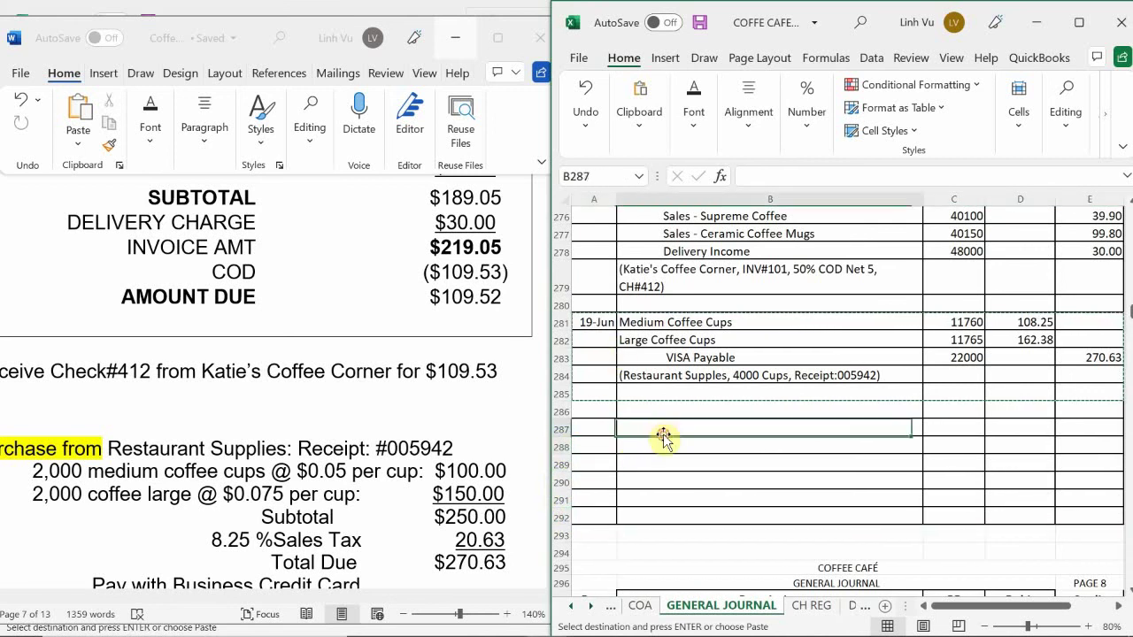
mouse_move(663, 434)
mouse_down()
mouse_move(663, 467)
mouse_move(660, 433)
mouse_up()
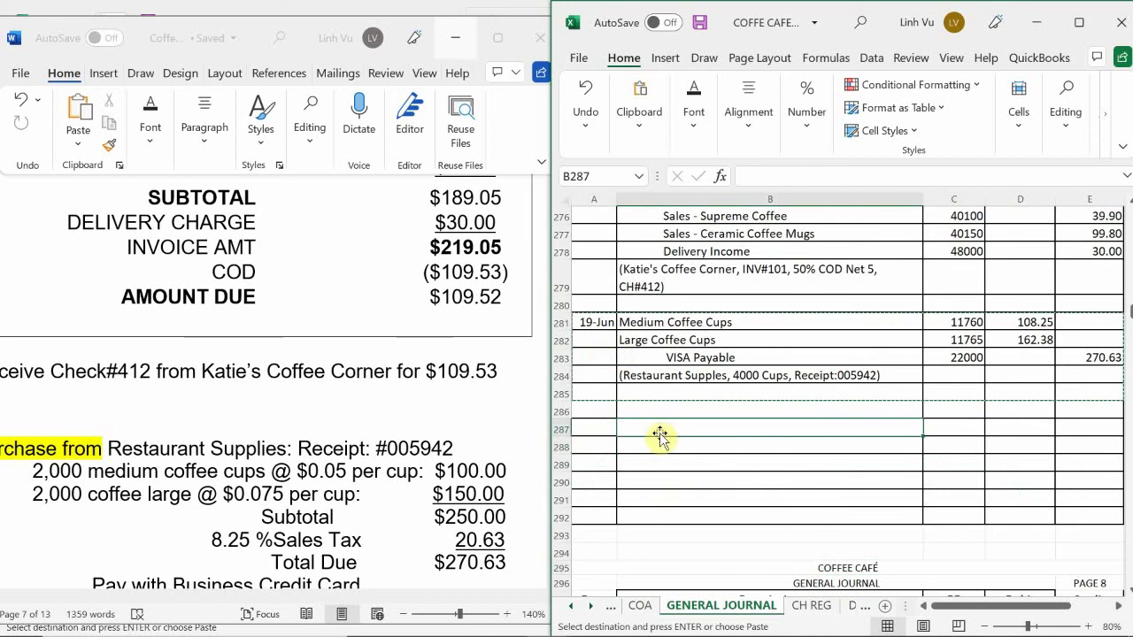
double_click(636, 423)
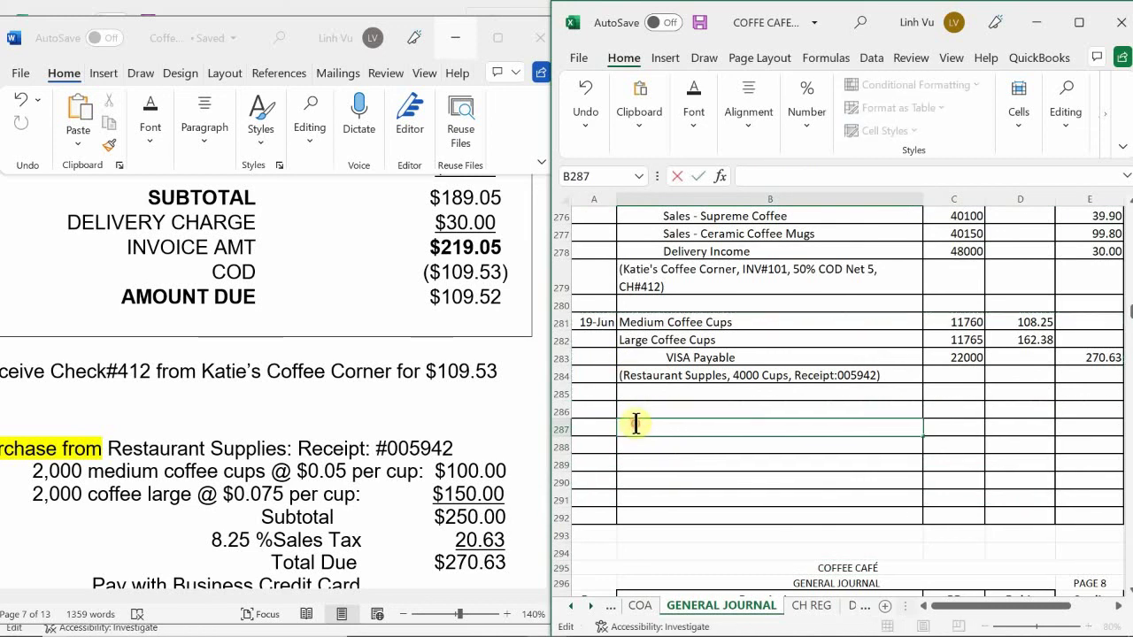
key(Escape)
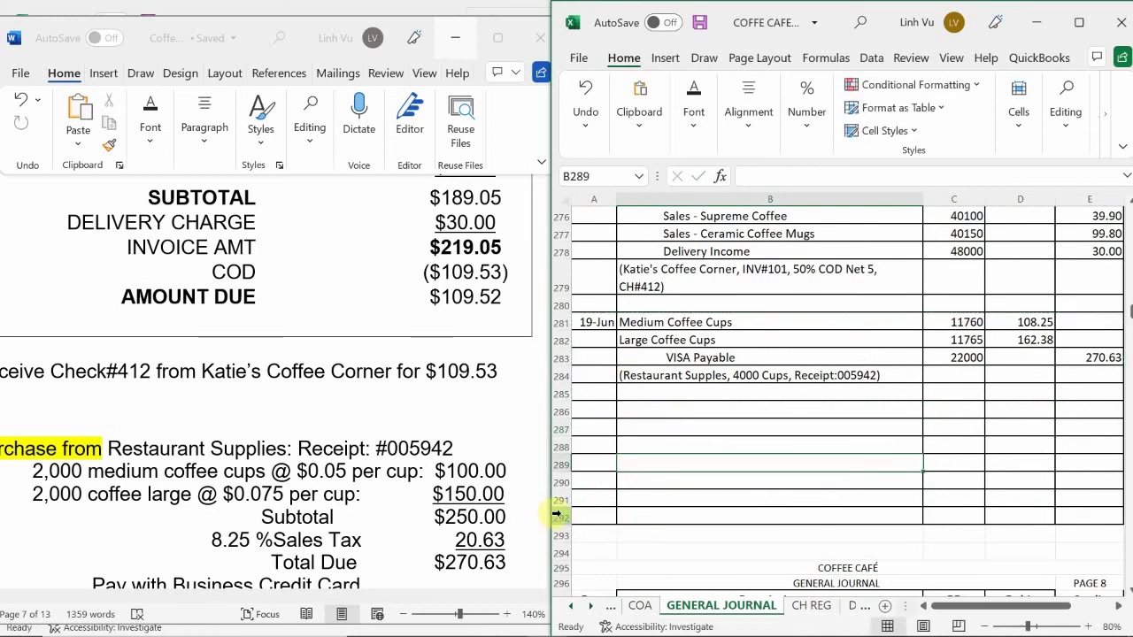
drag(561, 513, 563, 516)
click(643, 430)
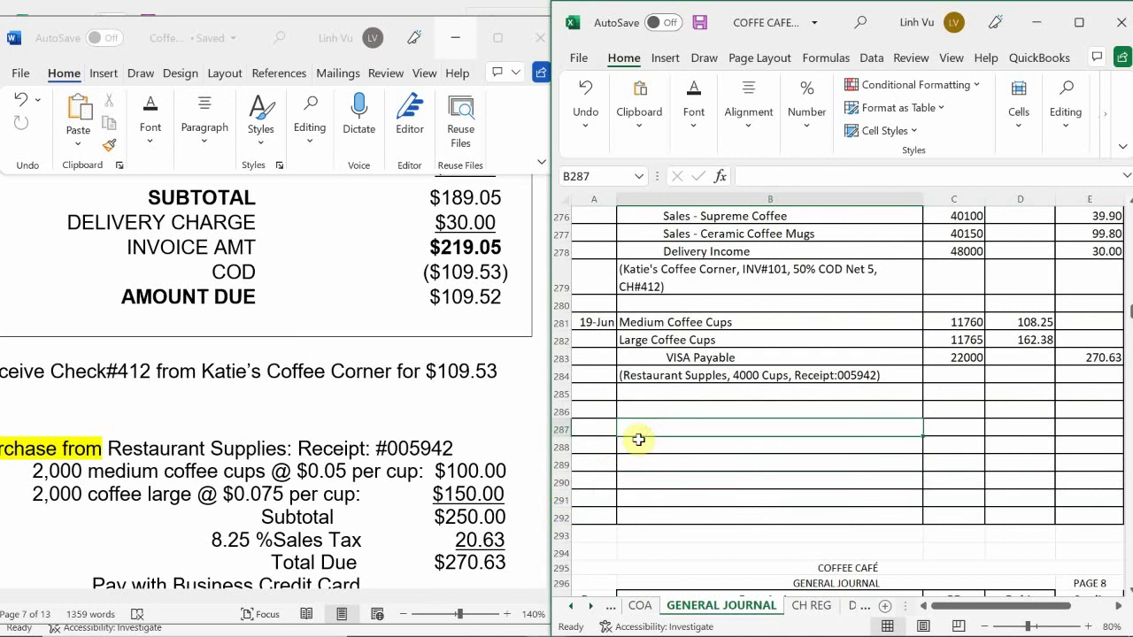
- Delete the blank rows 288 to 291 below the coffee cups entry in the general journal
click(562, 500)
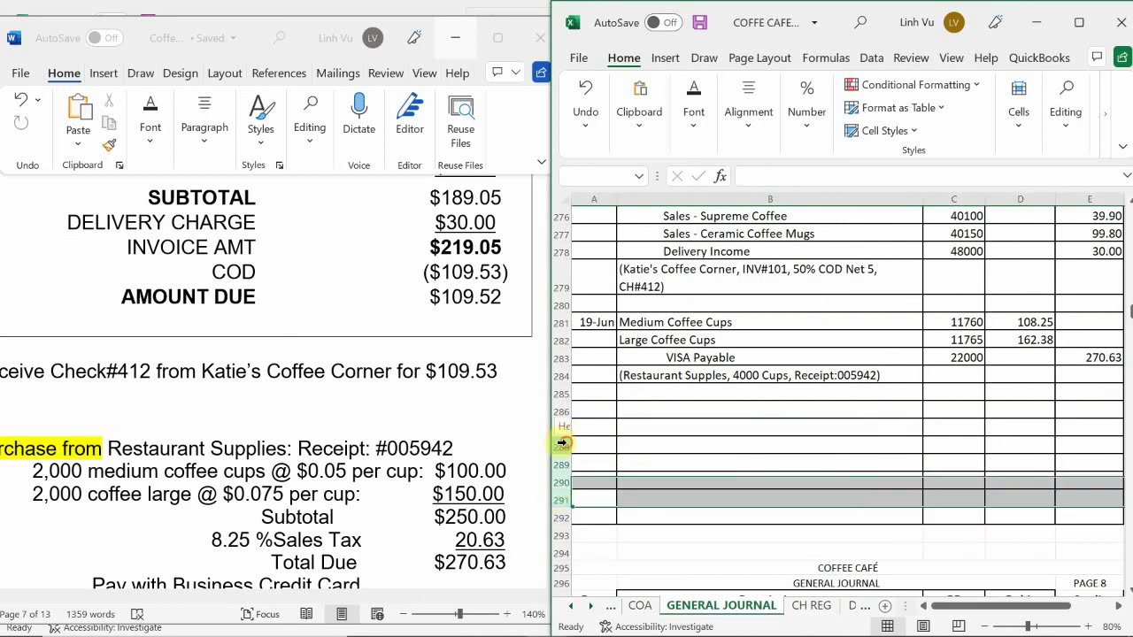
shift+click(565, 447)
right_click(568, 451)
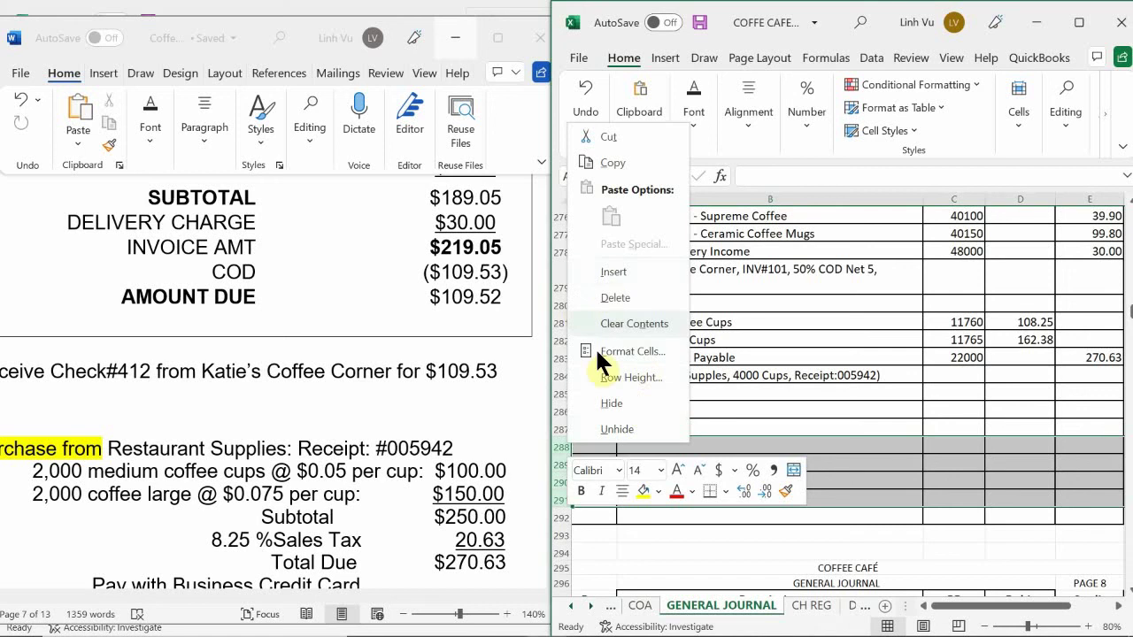
click(606, 297)
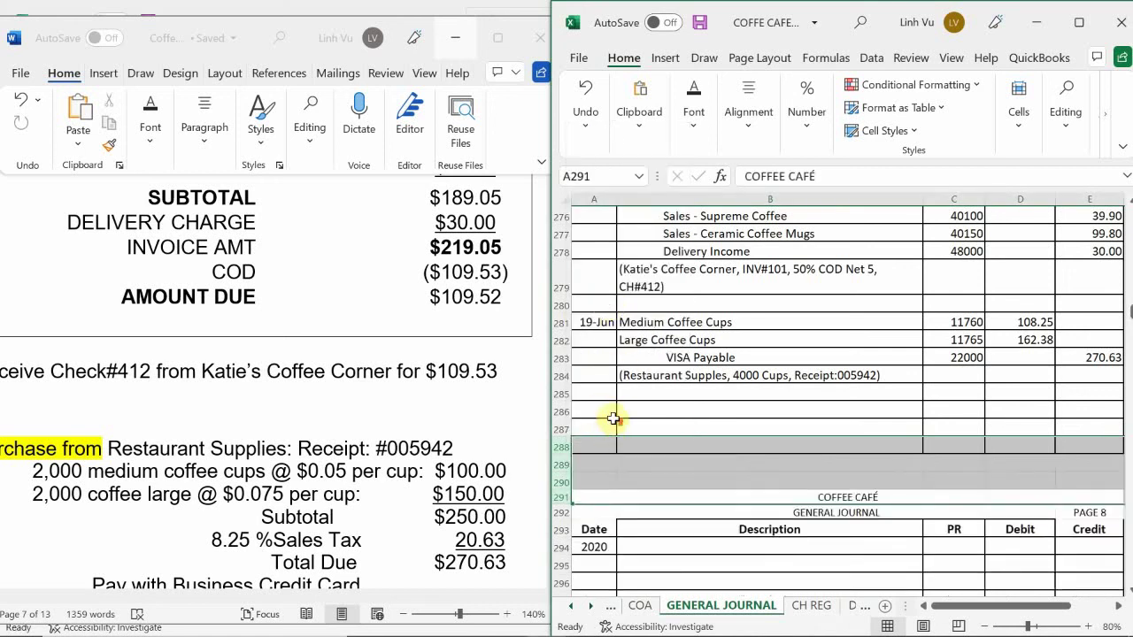
- Insert six blank rows between the Katie's Coffee Corner entry and the 19-Jun coffee cups entry in the general journal
scroll(602, 407, up, 1)
click(567, 366)
right_click(566, 358)
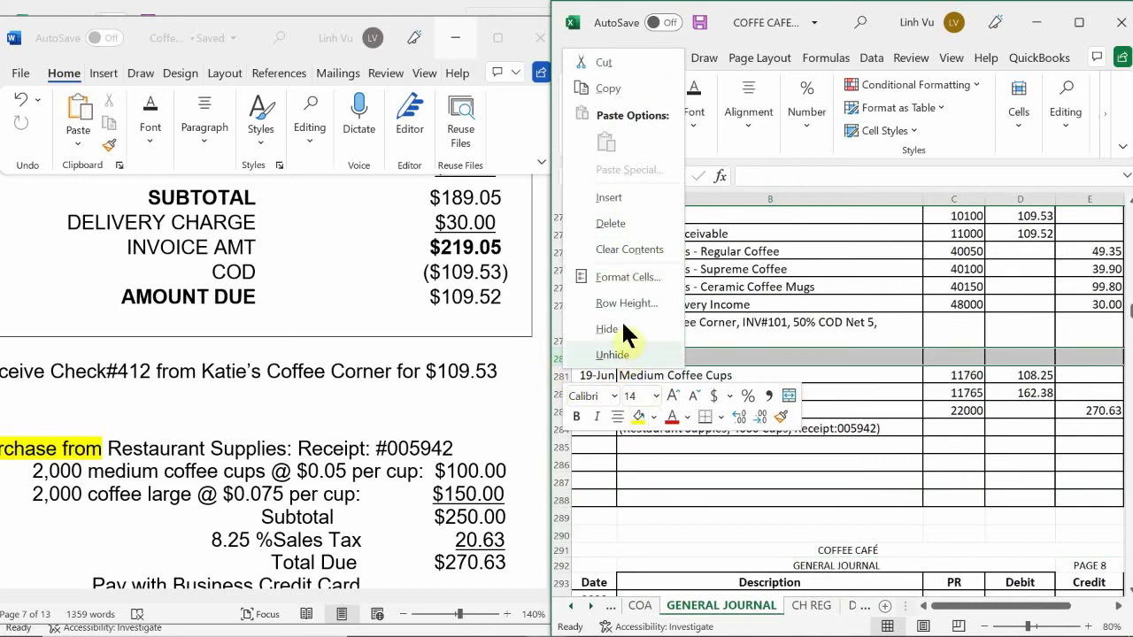
click(609, 197)
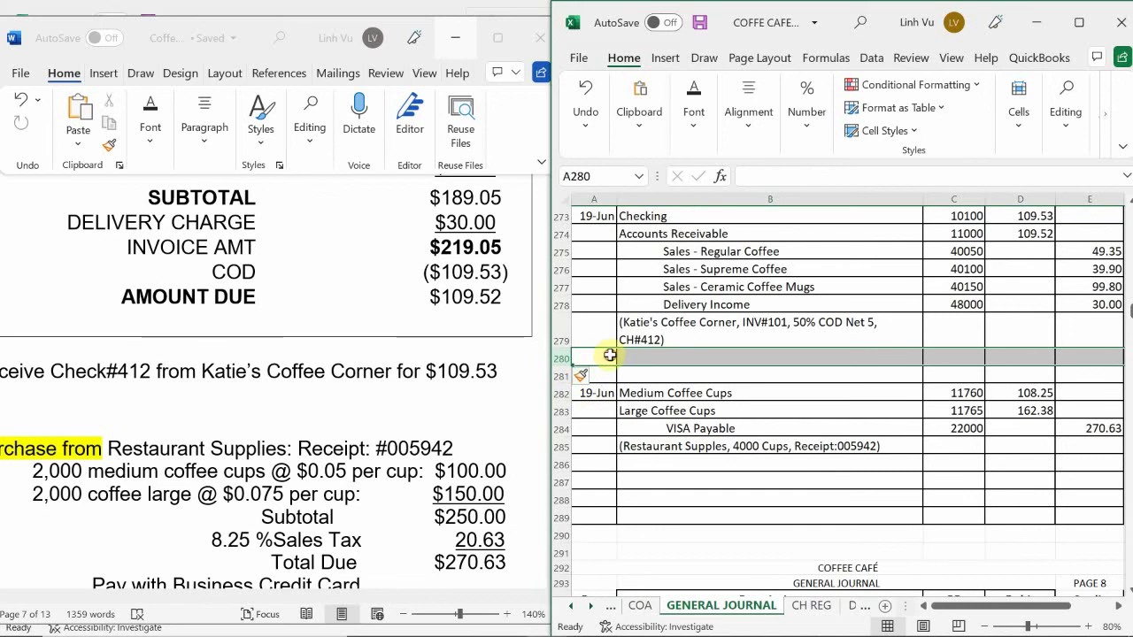
click(651, 376)
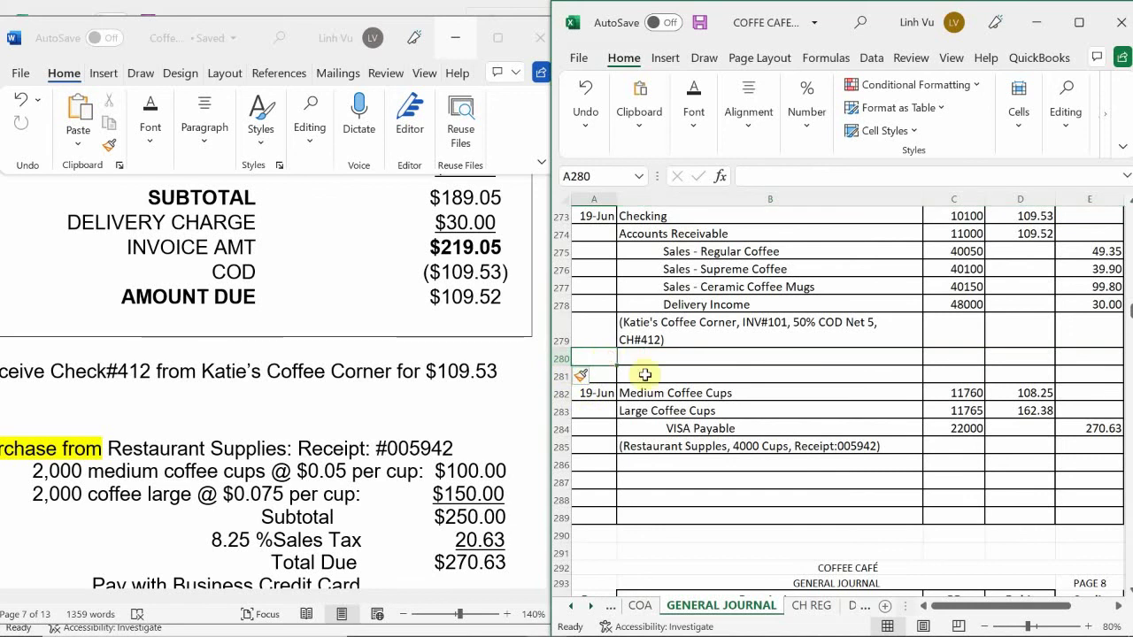
right_click(564, 377)
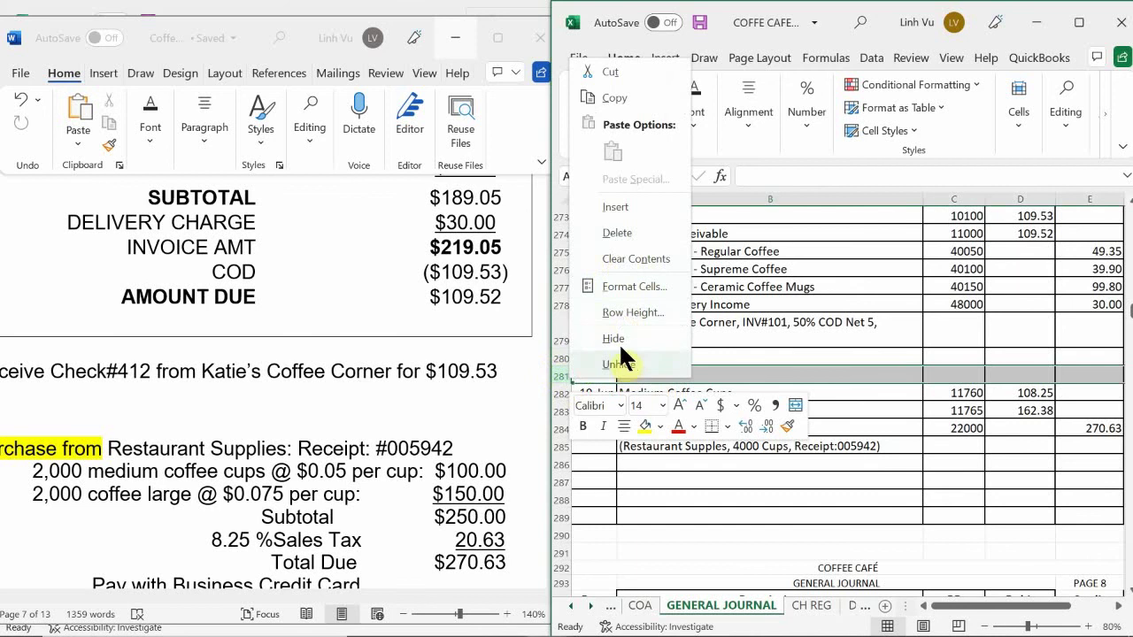
click(619, 206)
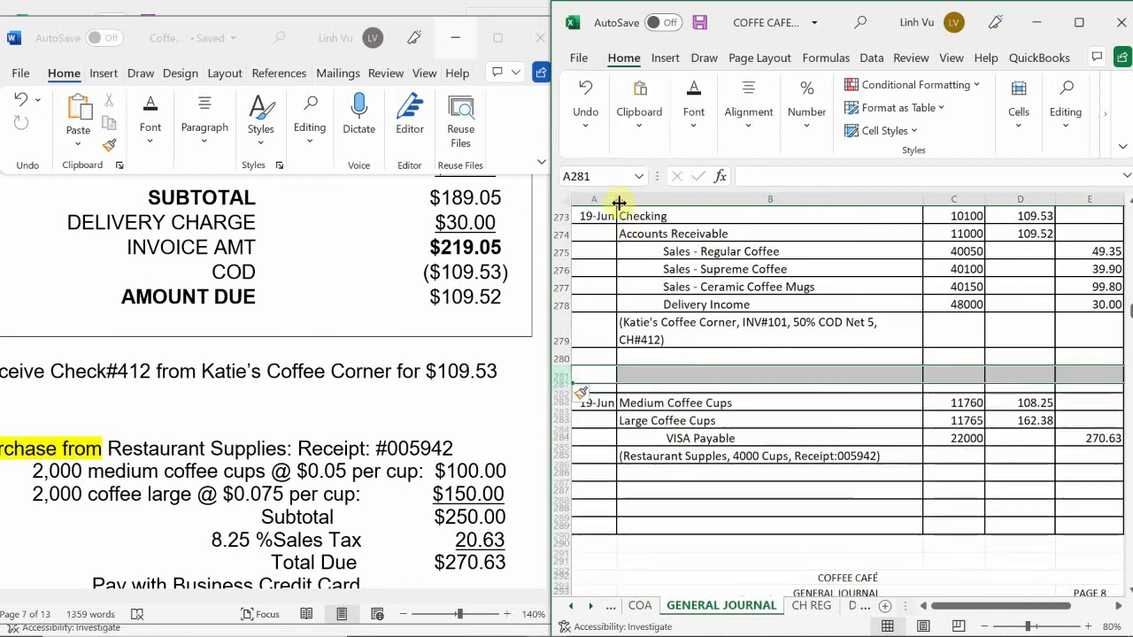
right_click(566, 375)
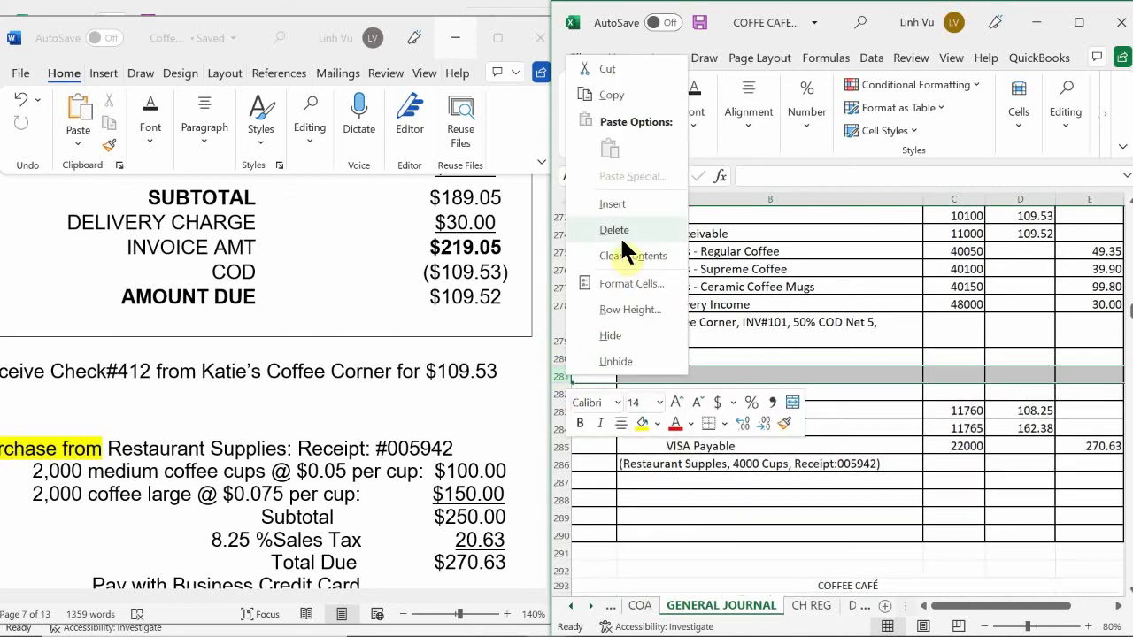
click(619, 205)
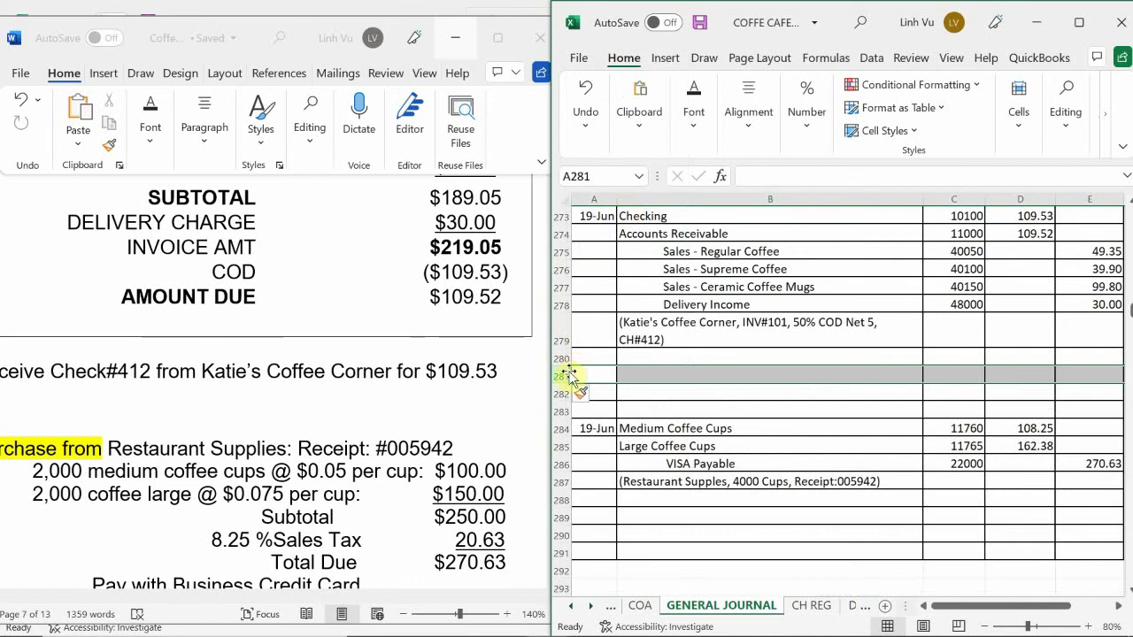
right_click(567, 375)
click(611, 203)
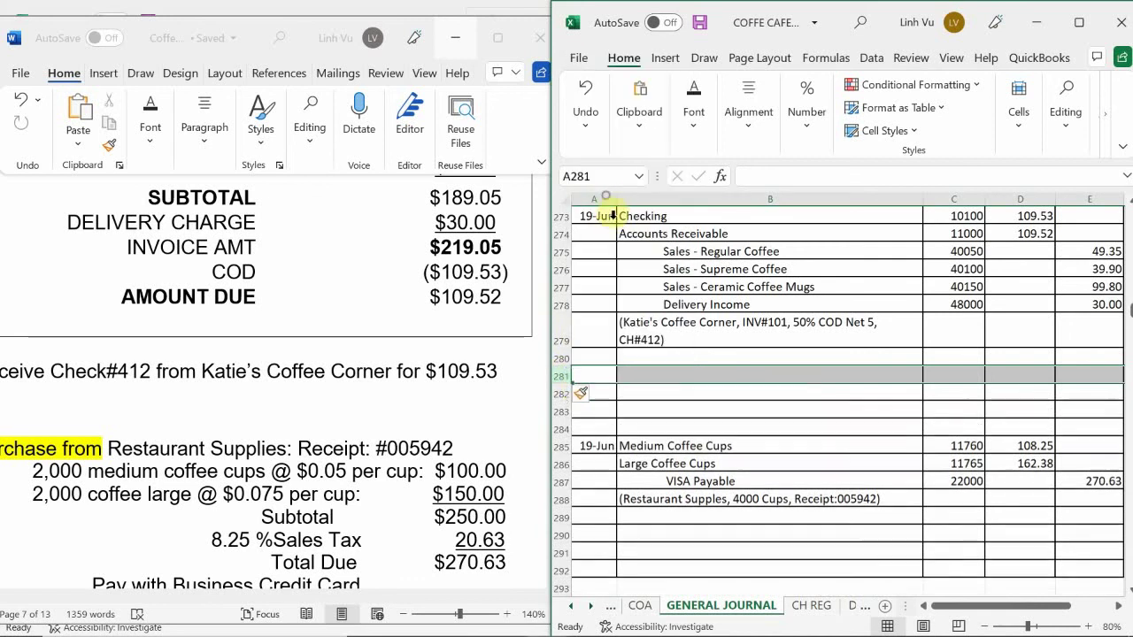
right_click(559, 375)
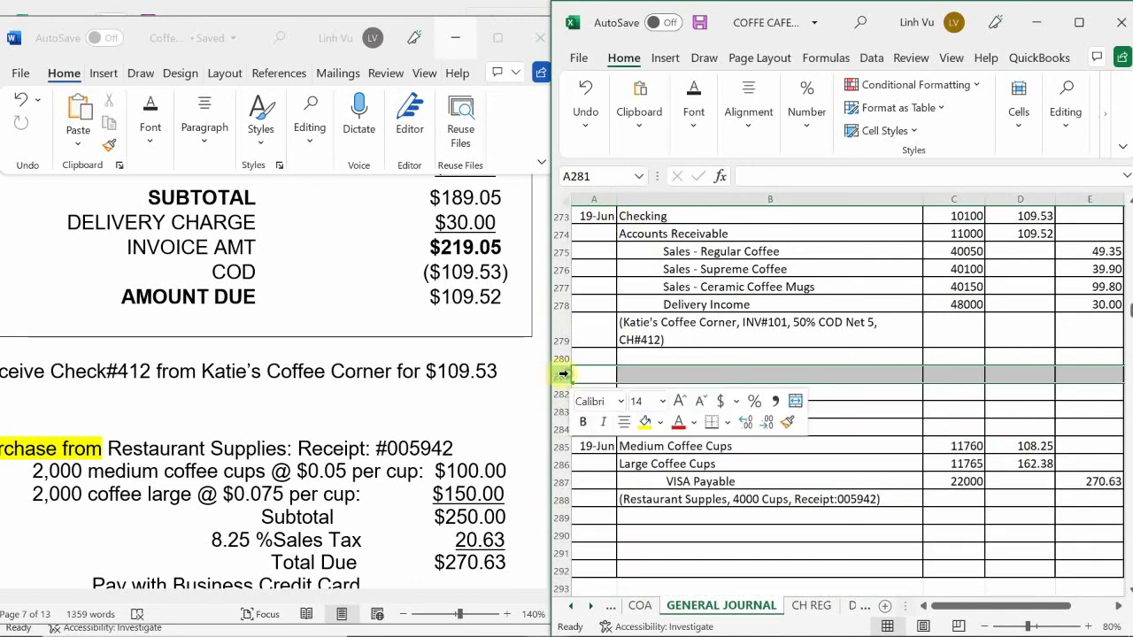
click(615, 204)
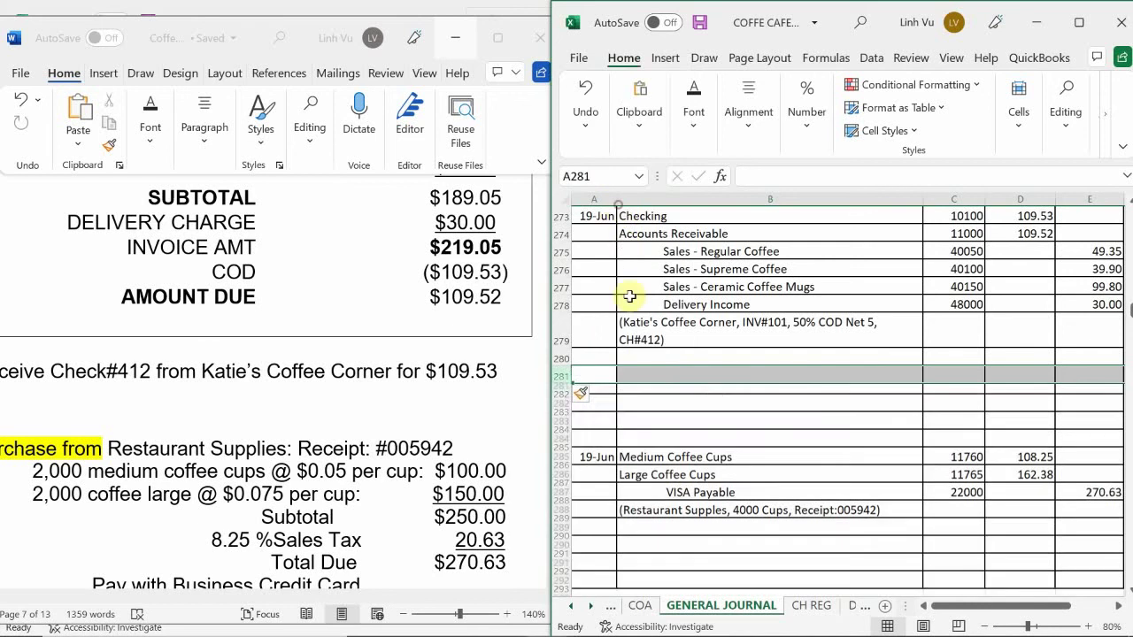
click(658, 393)
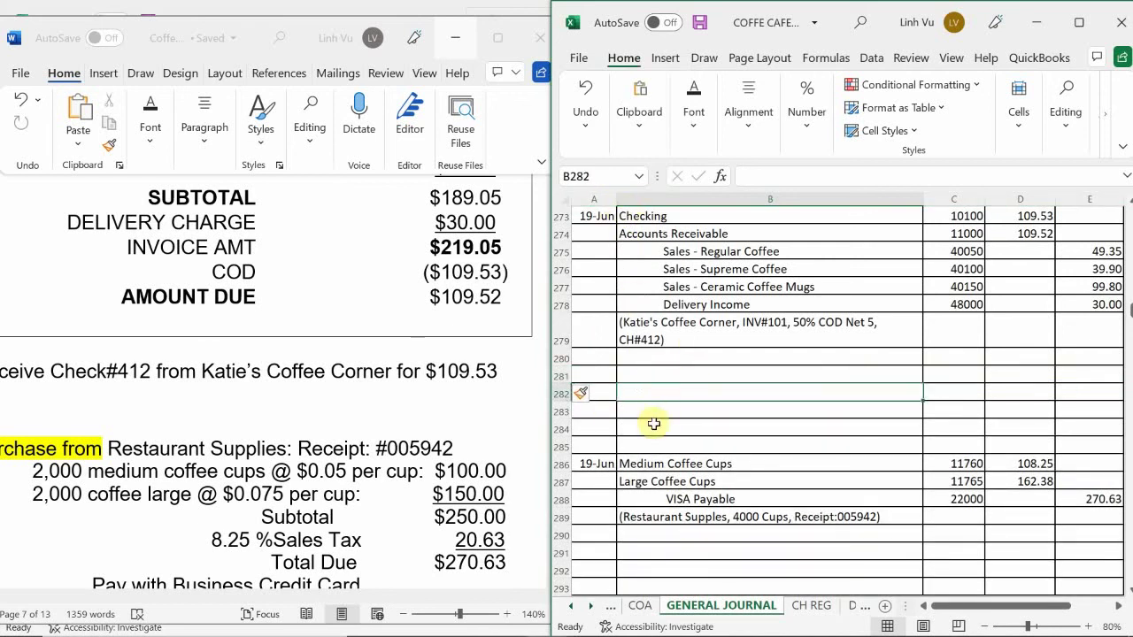
right_click(561, 394)
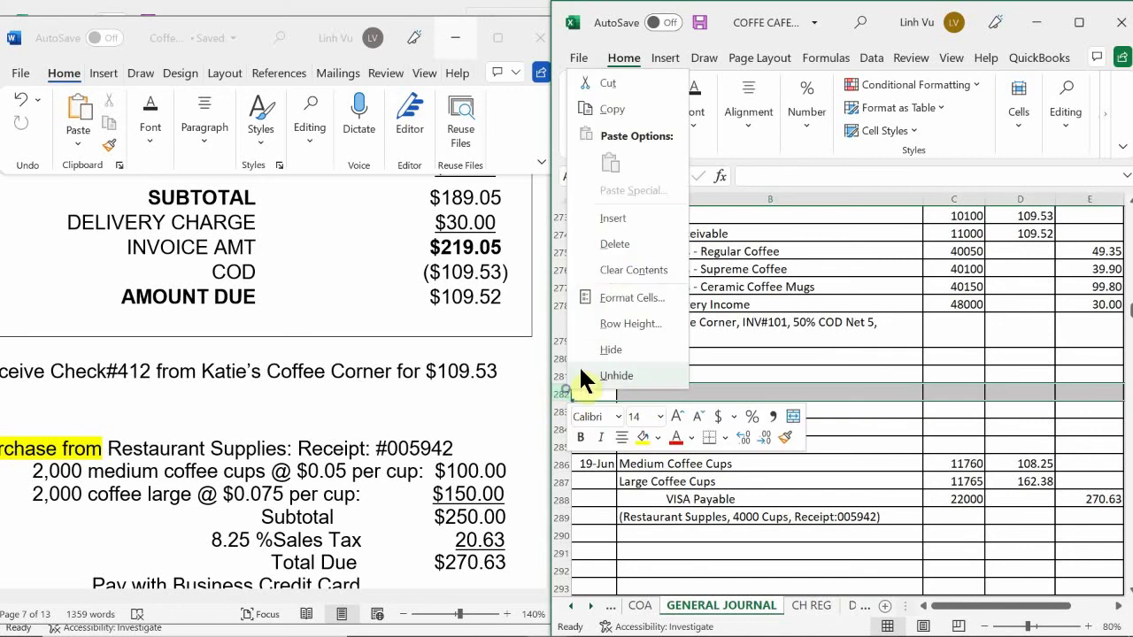
click(616, 218)
click(630, 412)
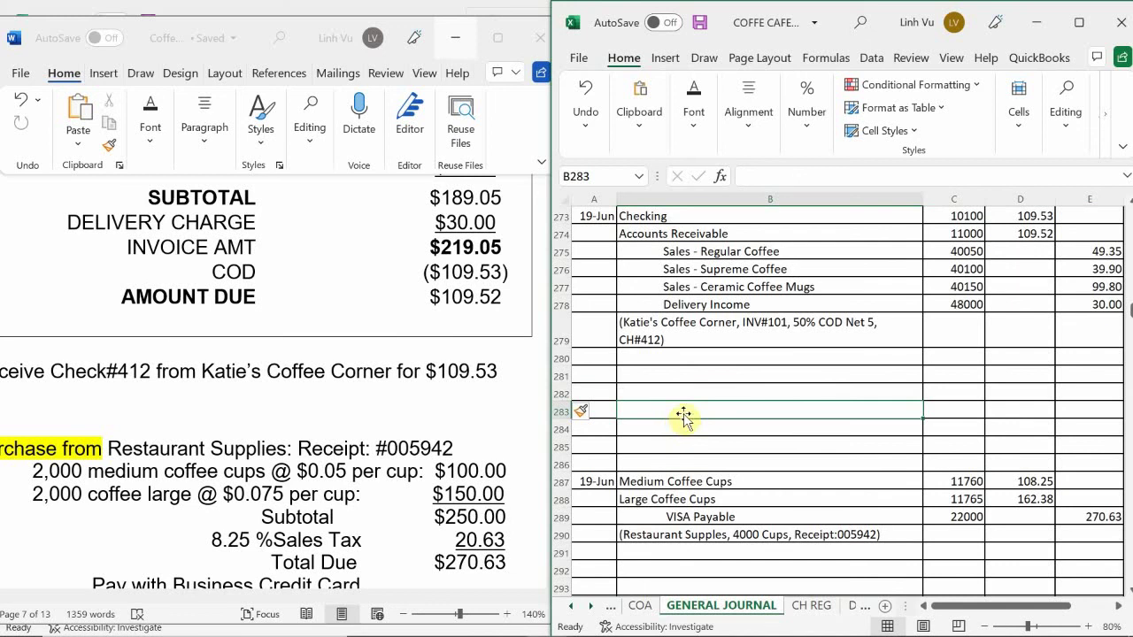
- Delete blank row 294 at the end of the journal page, below the coffee cups entry
scroll(699, 399, down, 1)
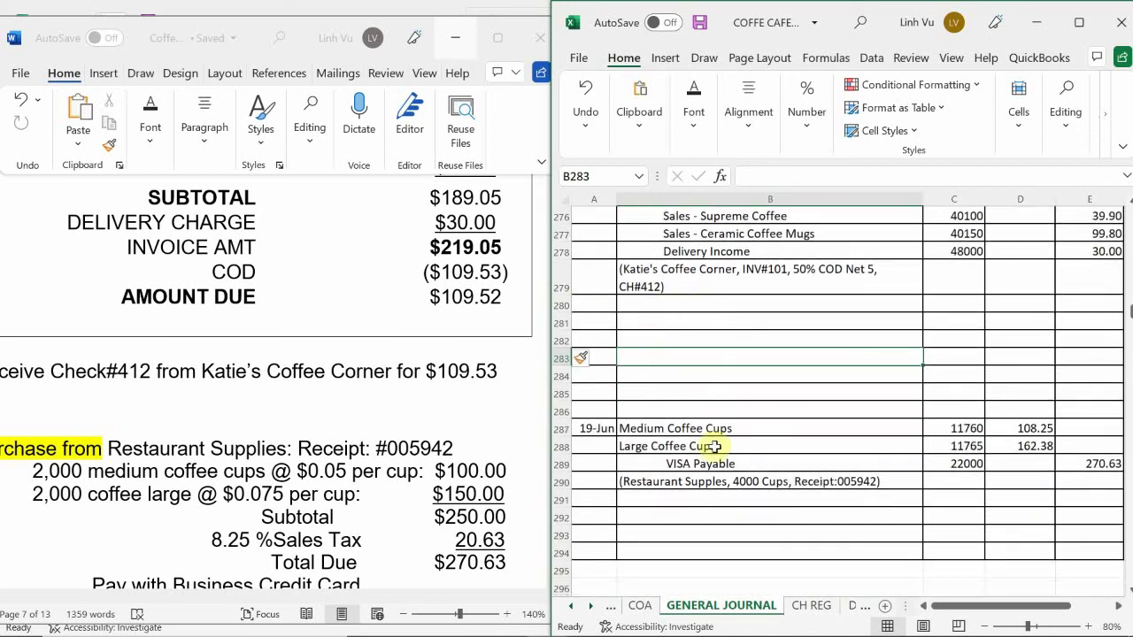
scroll(736, 374, down, 1)
scroll(736, 377, up, 1)
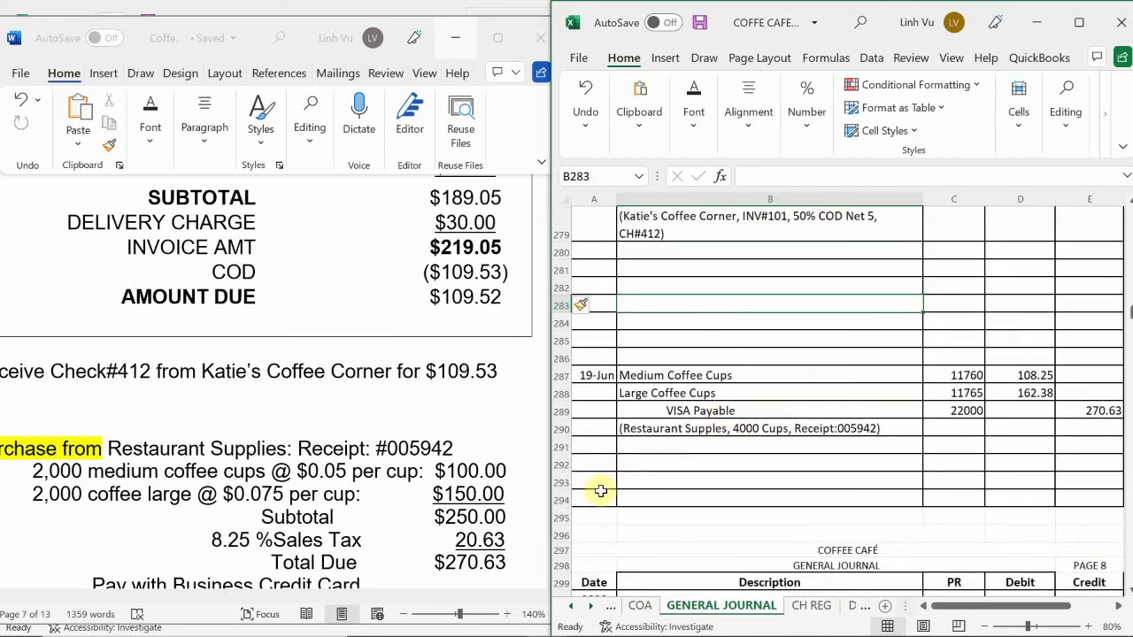
right_click(561, 502)
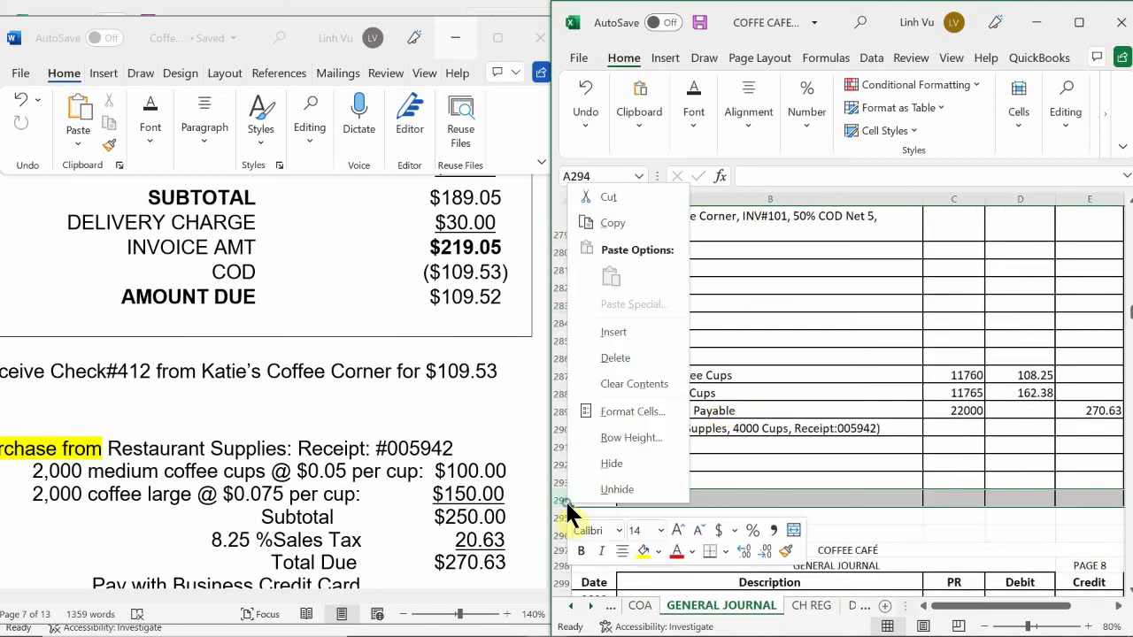
click(620, 357)
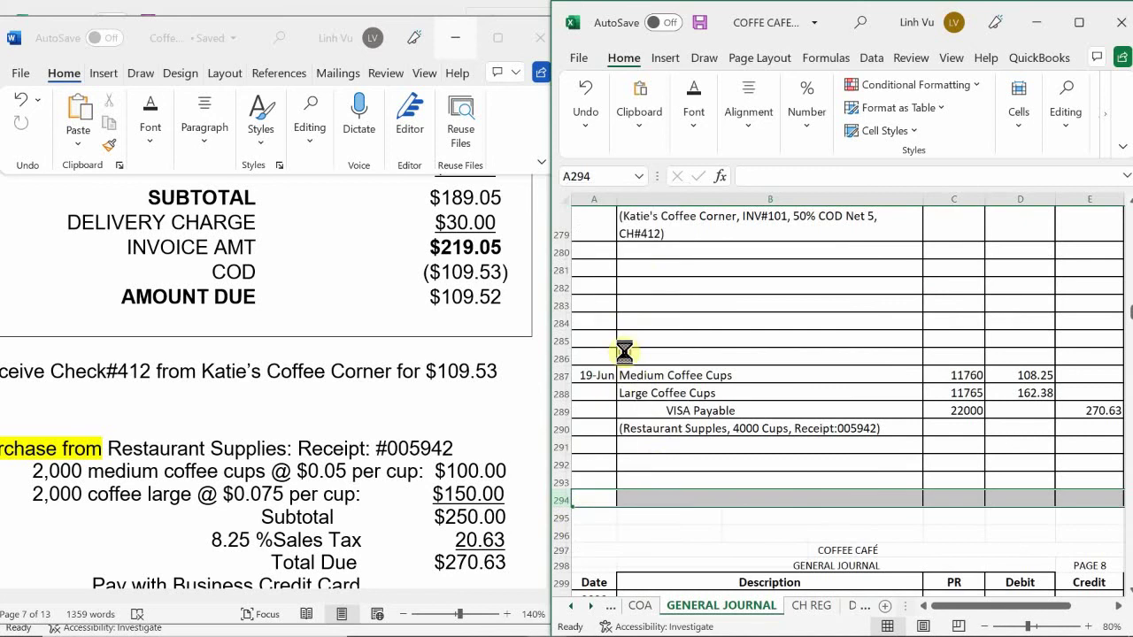
click(632, 463)
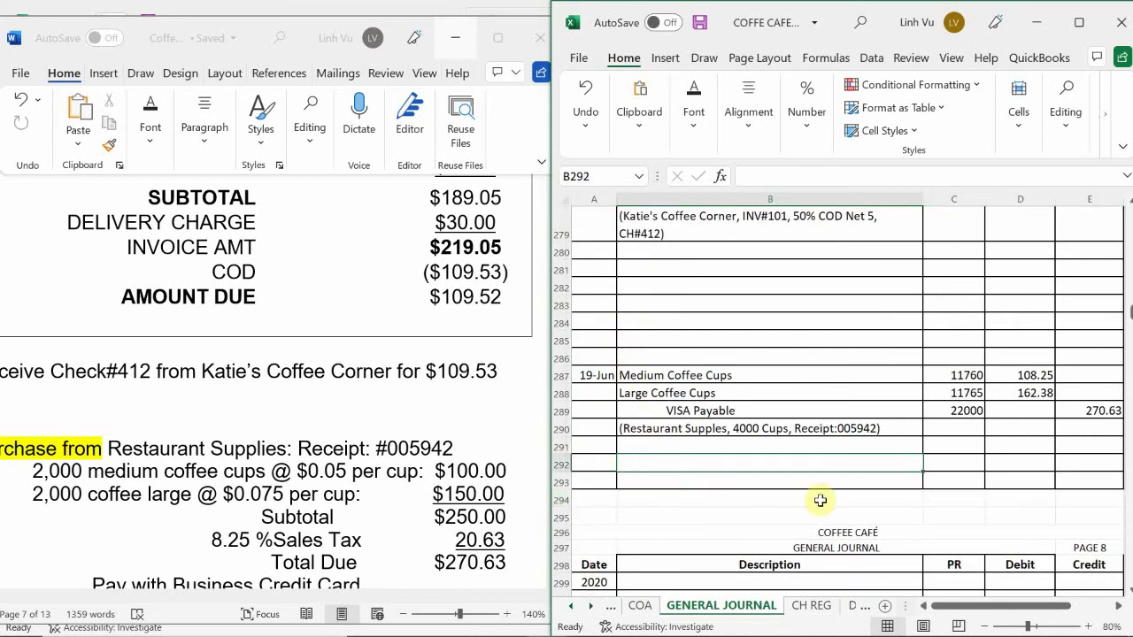
- Enter the date 6/19 in A281 for a new journal entry and move to its description cell
scroll(819, 429, up, 2)
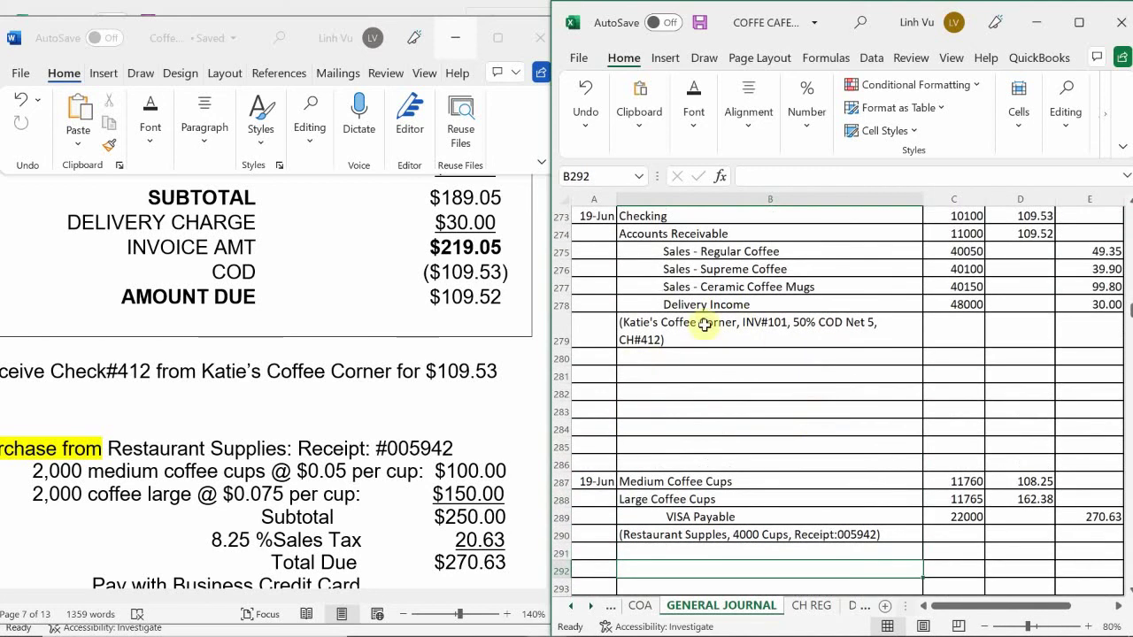
click(607, 375)
text(6/19)
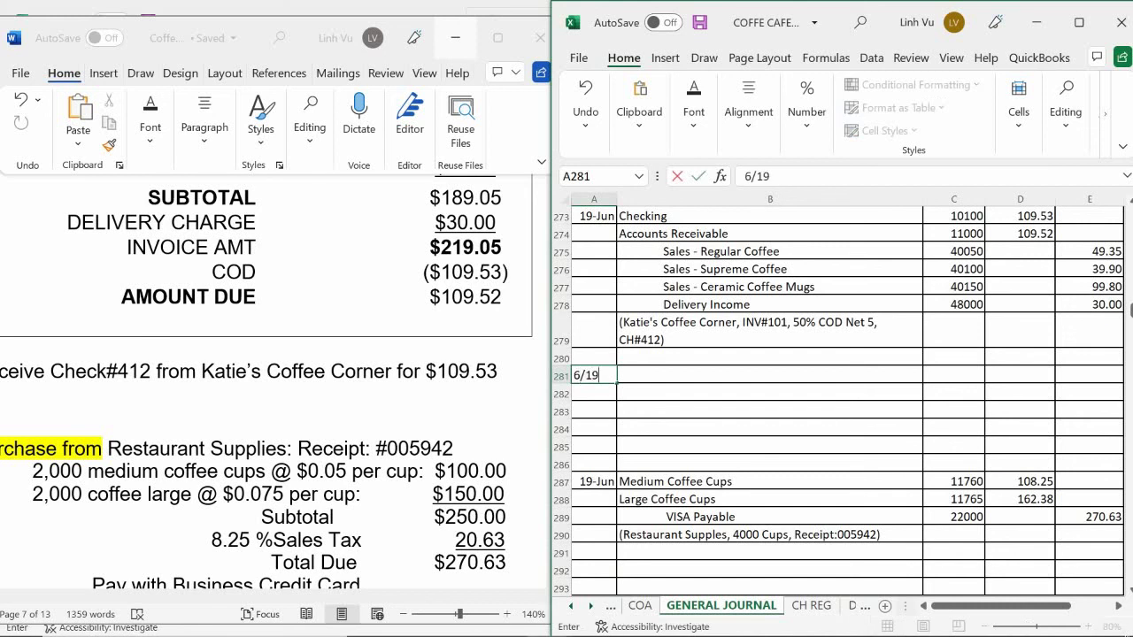
key(Return)
click(770, 375)
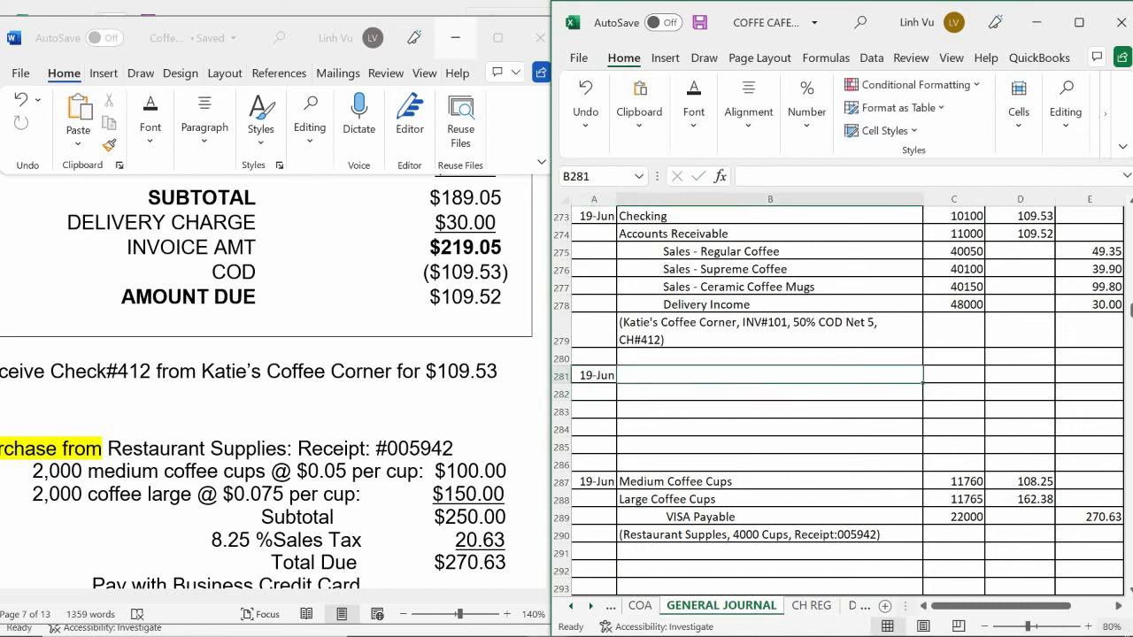
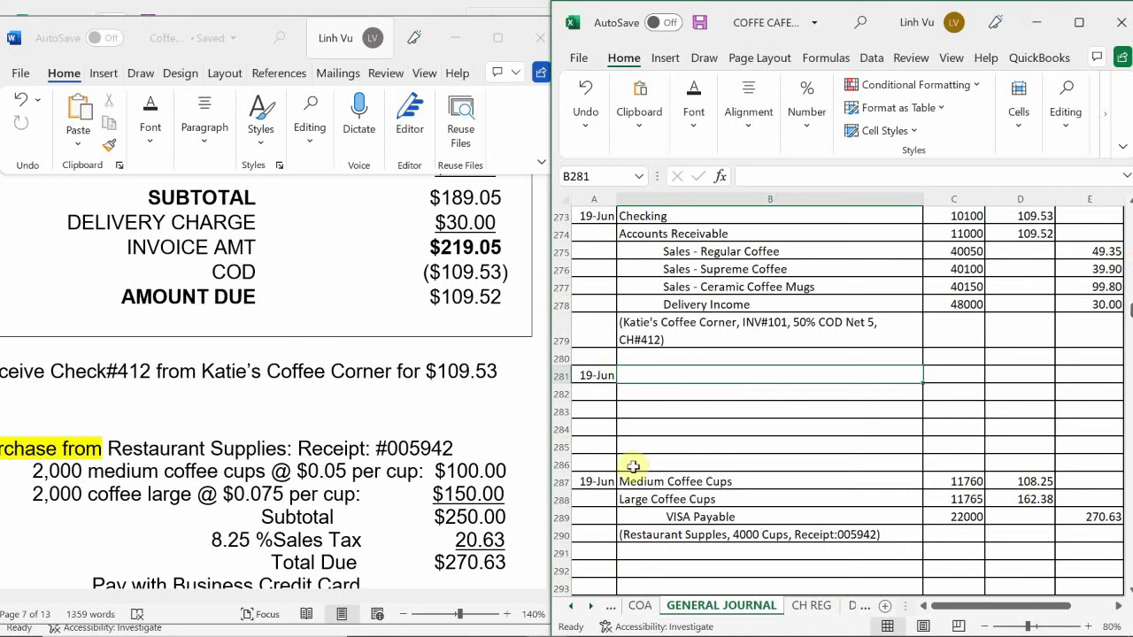
- Check the item quantities on the Katie's Coffee Corner invoice in Word, and switch to the regular coffee sheet of the inventory workbook
click(842, 168)
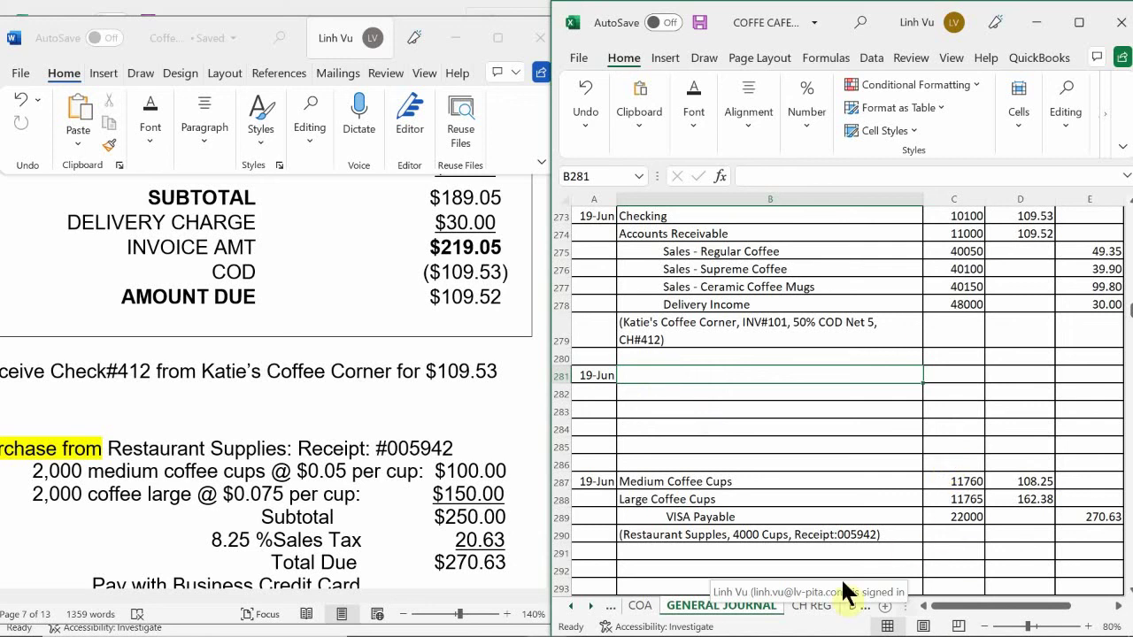
click(221, 413)
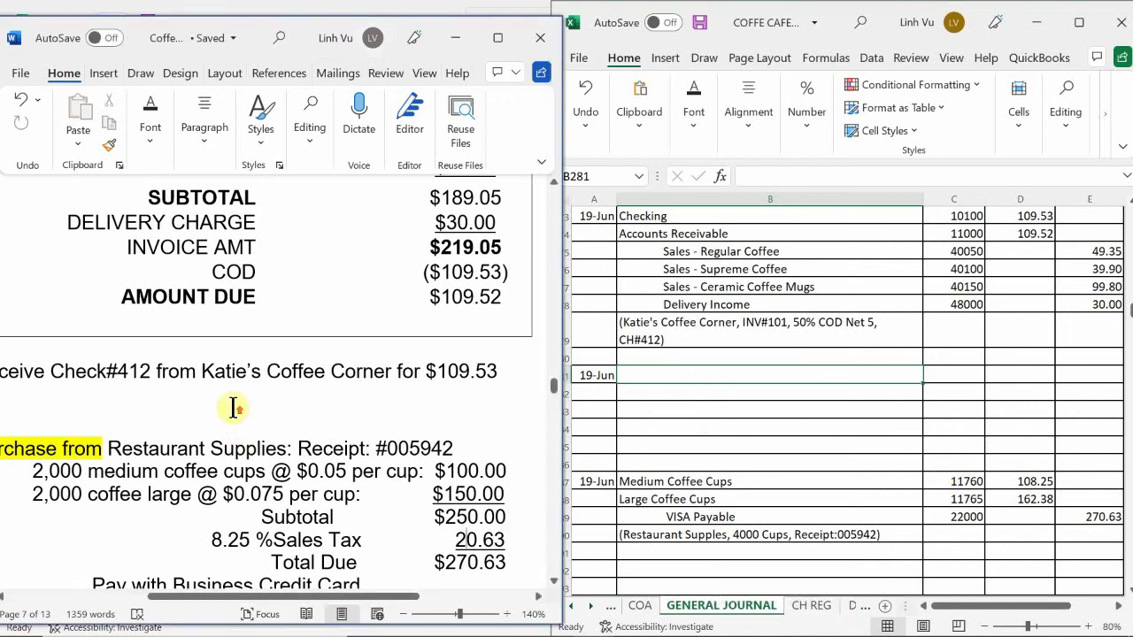
scroll(233, 409, up, 3)
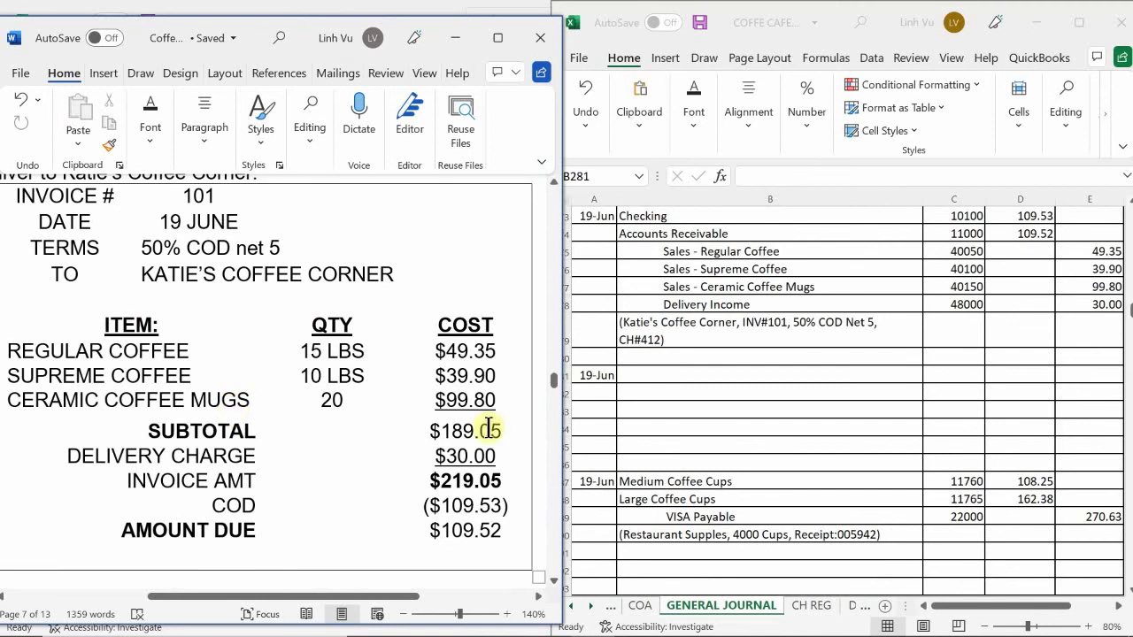
mouse_move(672, 632)
mouse_move(543, 624)
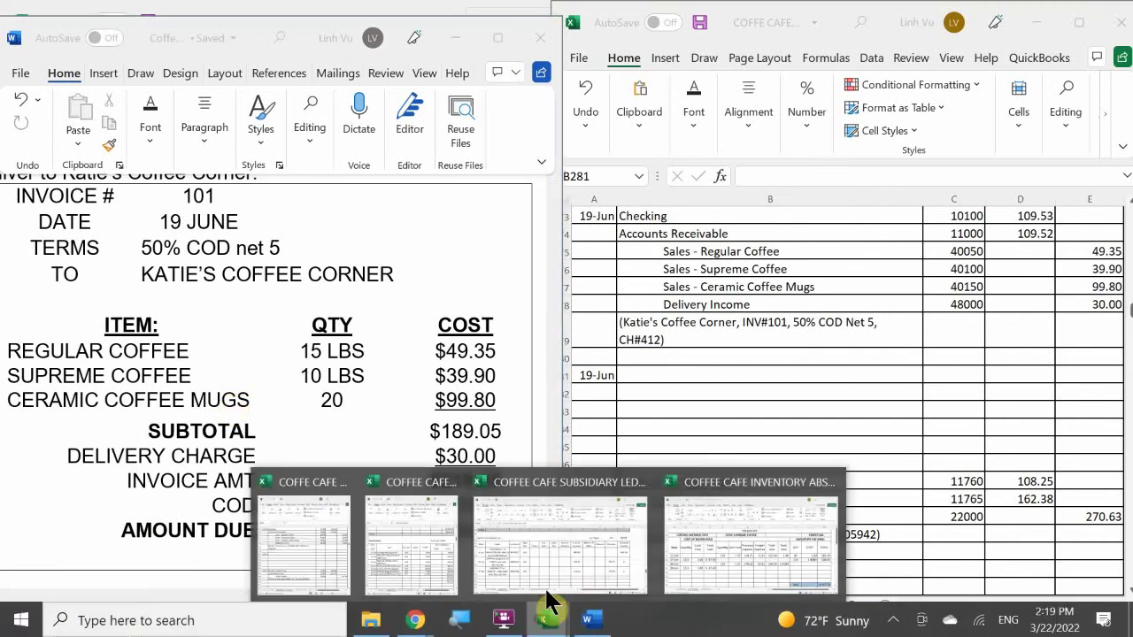
click(753, 563)
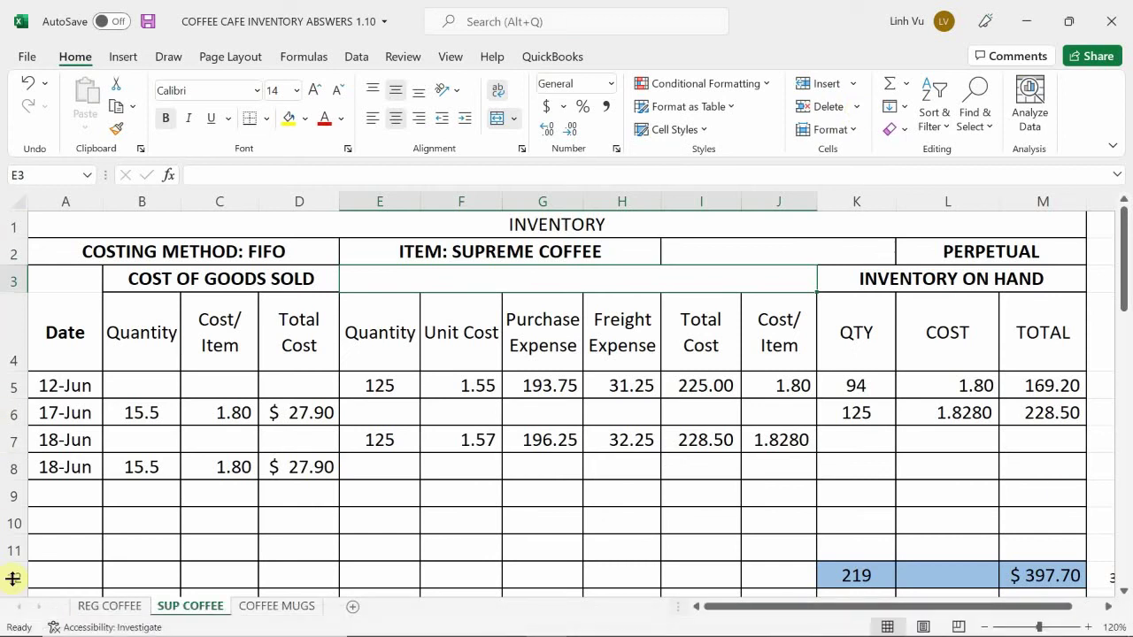
click(108, 605)
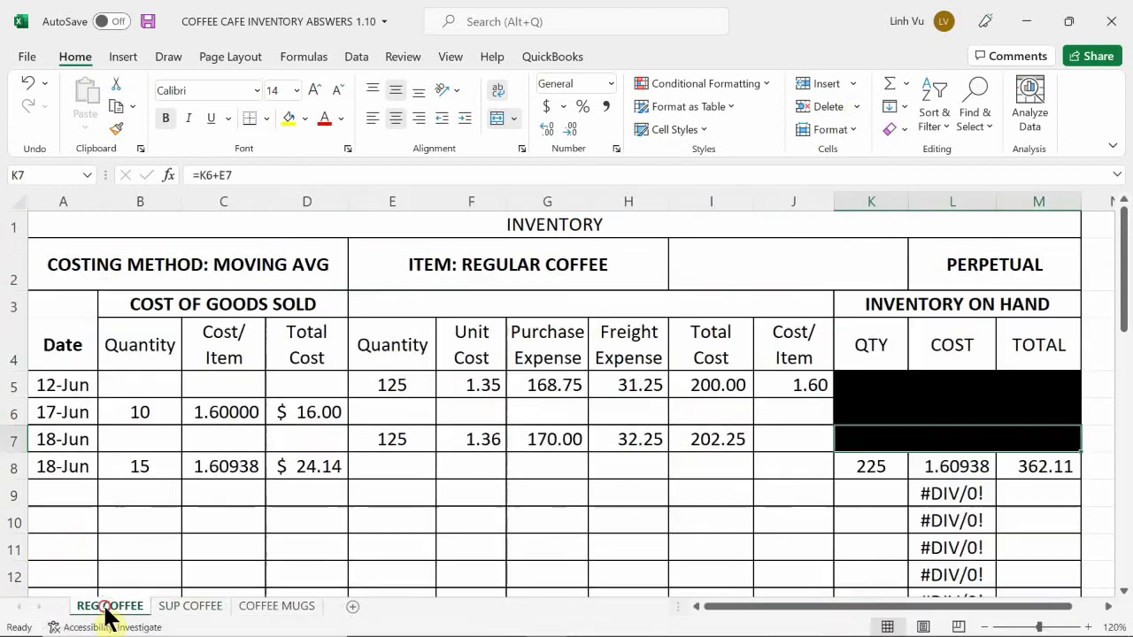
- Record the 19-Jun regular coffee sale in row 9 with date 6/19 and a cost of goods sold quantity of 15
click(71, 503)
text(6)
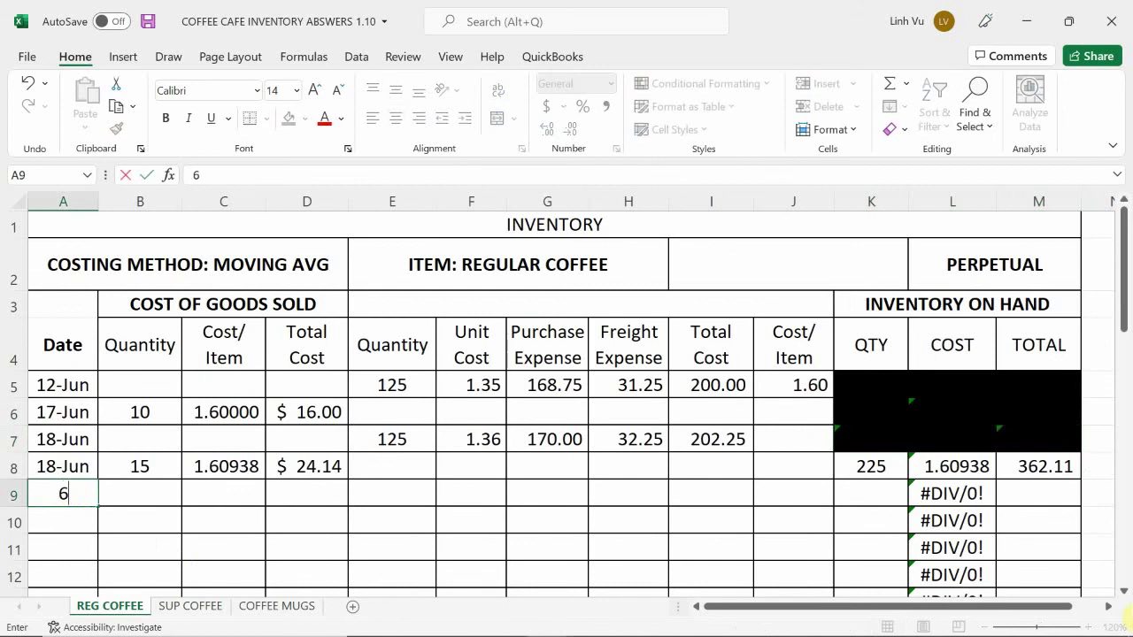
text(/19)
key(Return)
key(Right)
key(Up)
text(15)
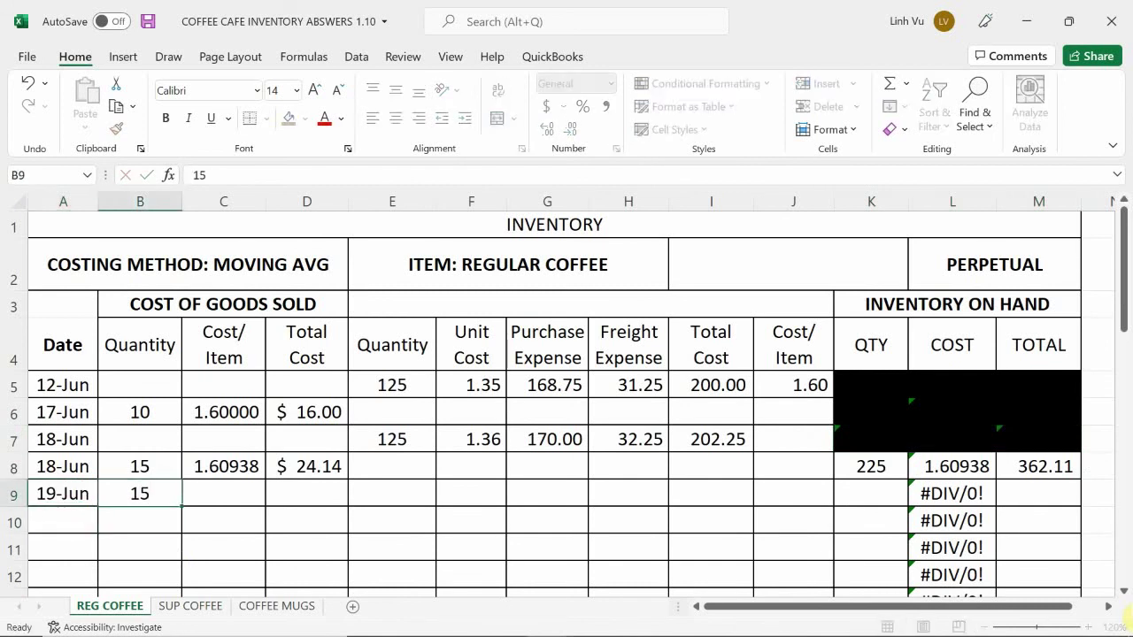
key(Return)
- Set the 19-Jun cost per item in C9 to a reference to the on-hand cost in L8
key(Right)
key(Up)
text(=)
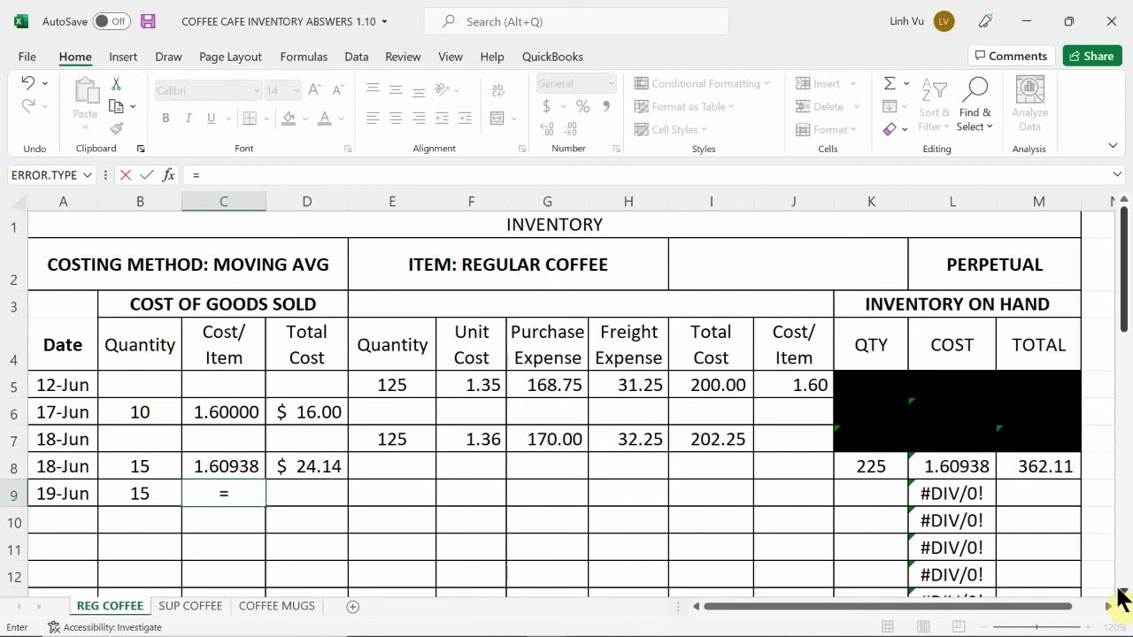
click(935, 466)
key(Return)
- Calculate the 19-Jun regular coffee total cost in D9 as quantity B9 times cost per item C9, rounded to 2 decimals
key(Right)
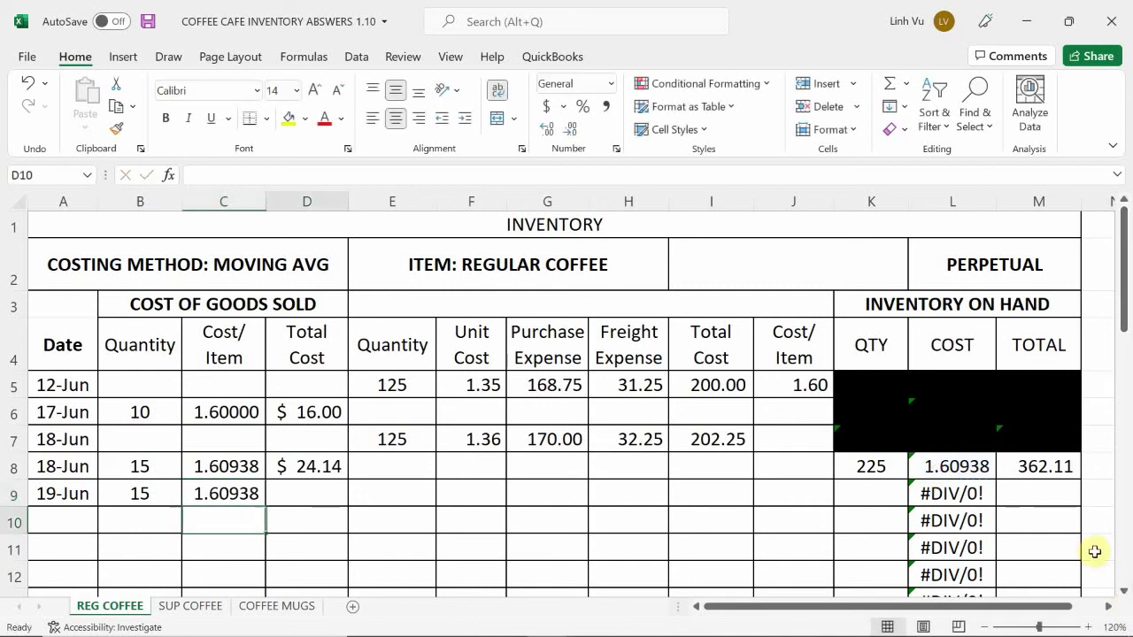
key(Up)
text(=)
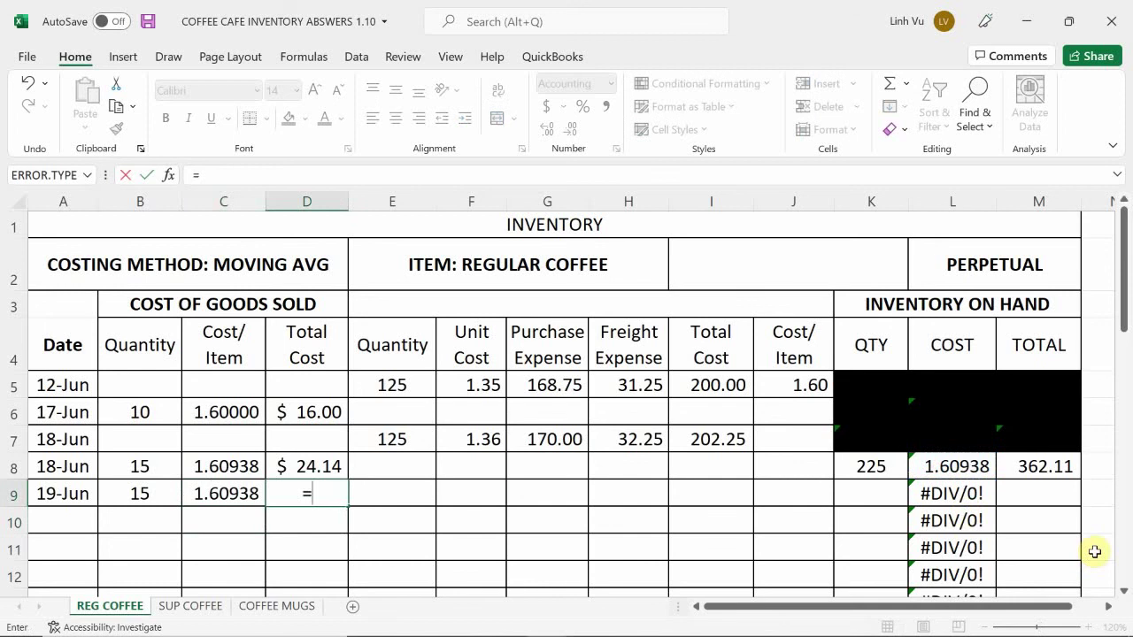
text(round()
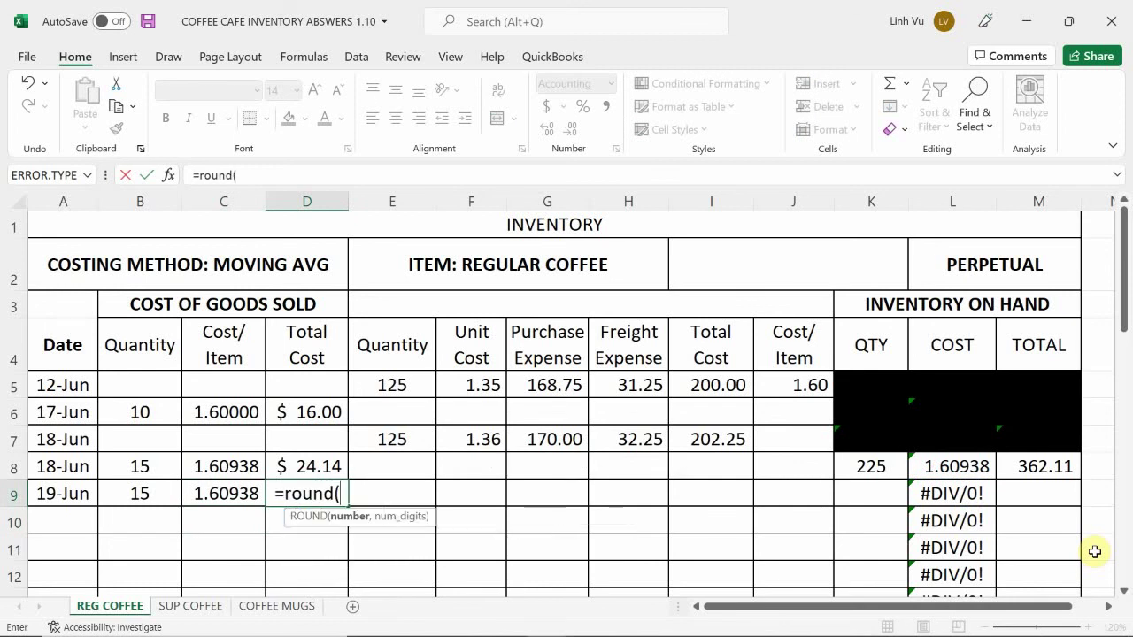
key(Left)
key(Left)
text(*)
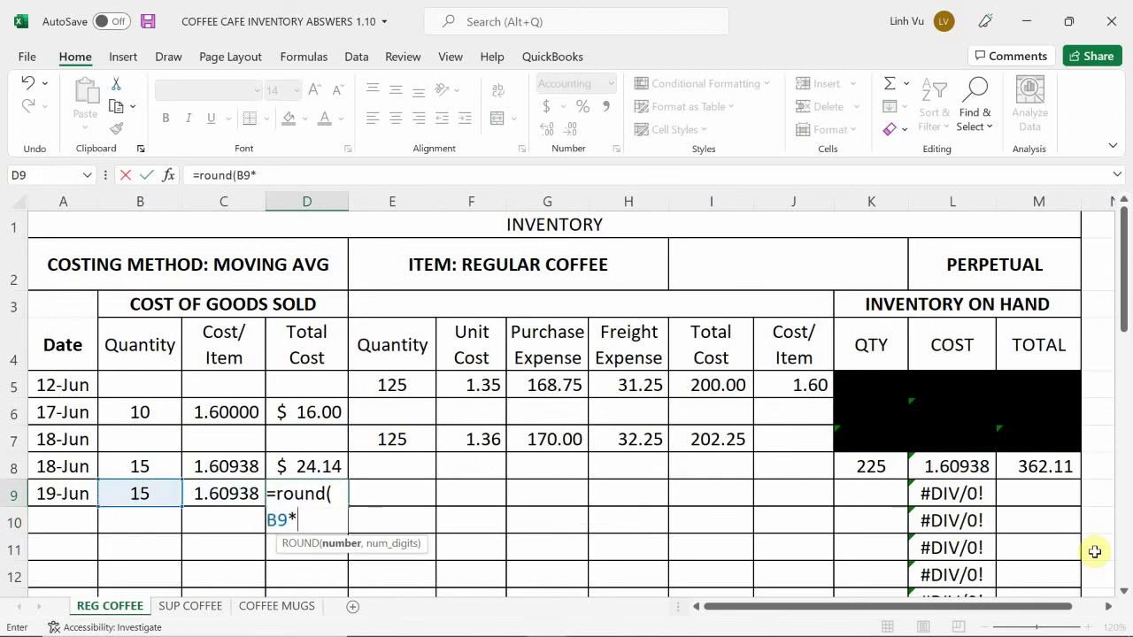
key(Left)
text(,2)
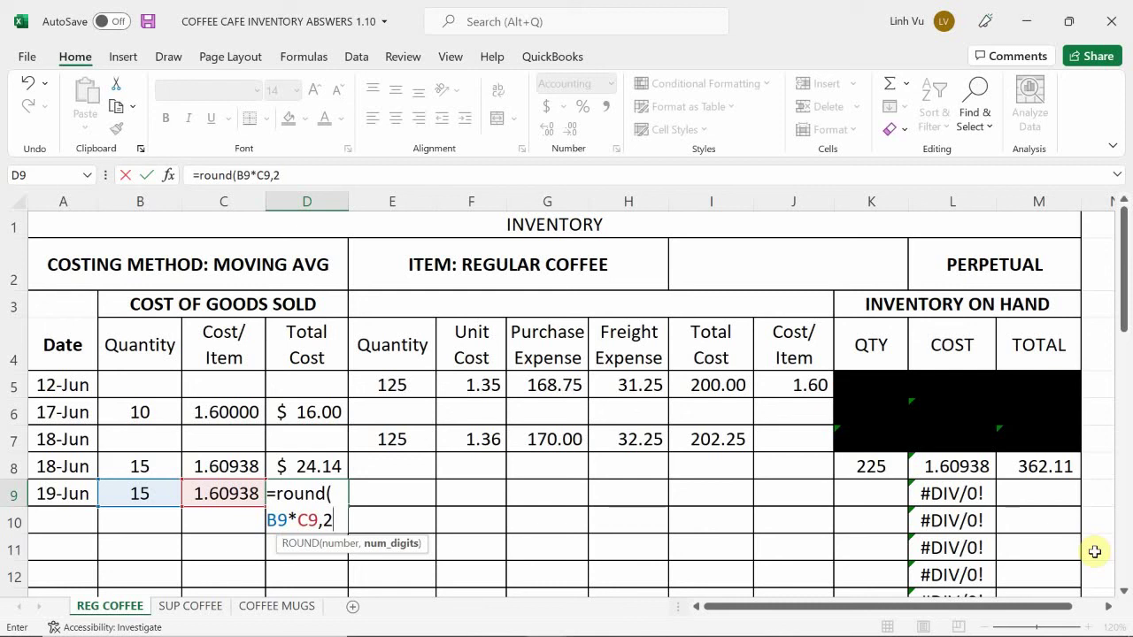
key(Return)
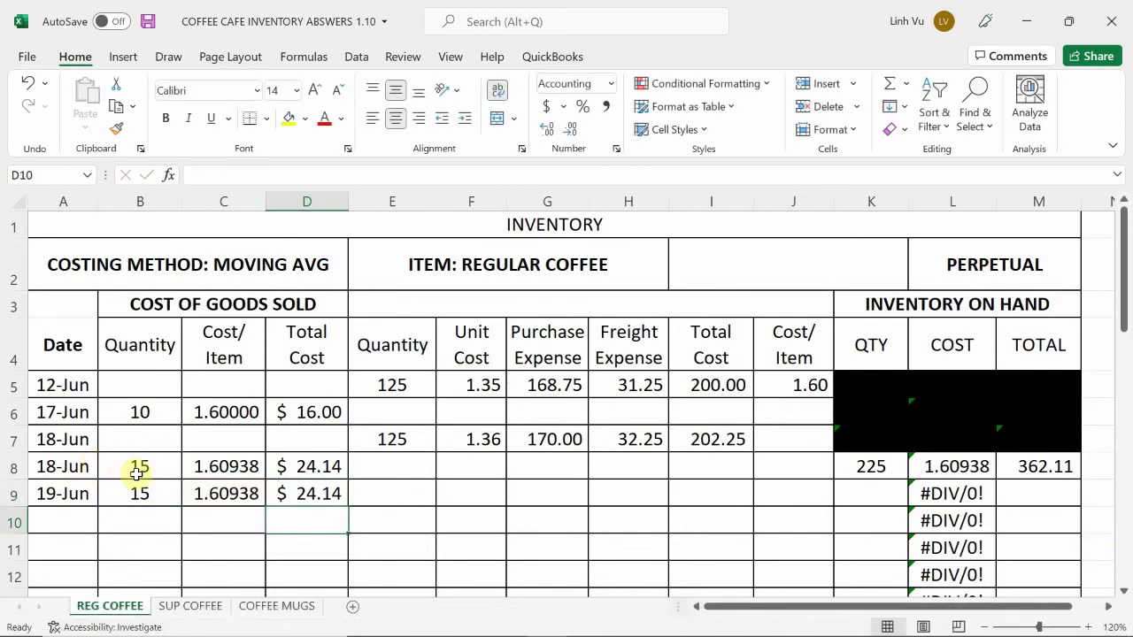
- Set the 19-Jun on-hand quantity in K9 of the regular coffee sheet to K8 minus the quantity sold in B9
click(176, 611)
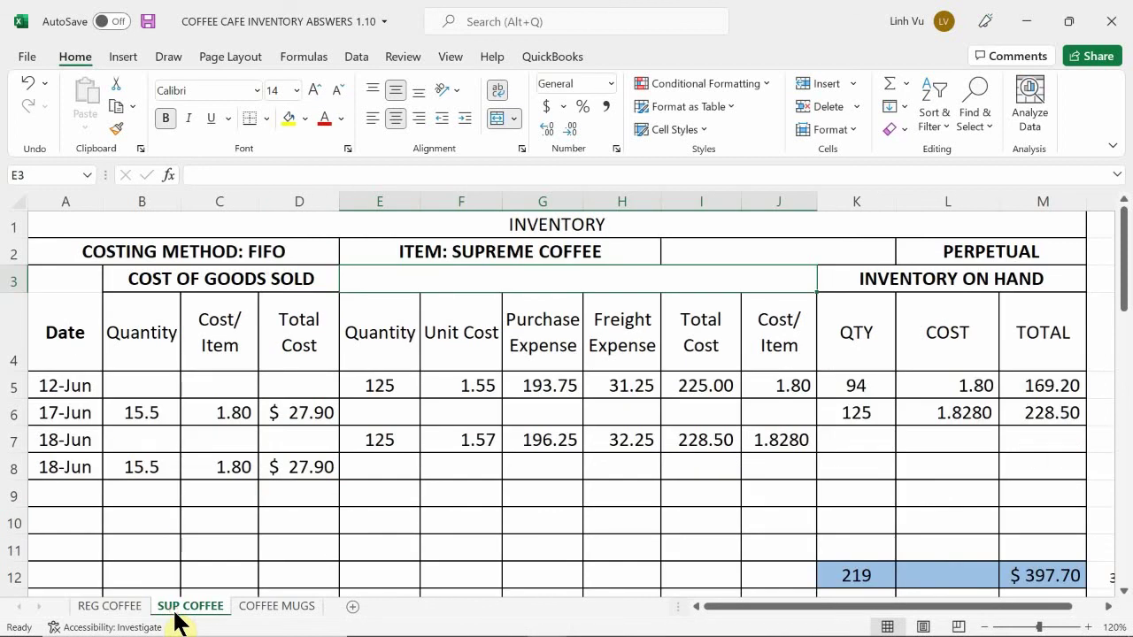
click(110, 609)
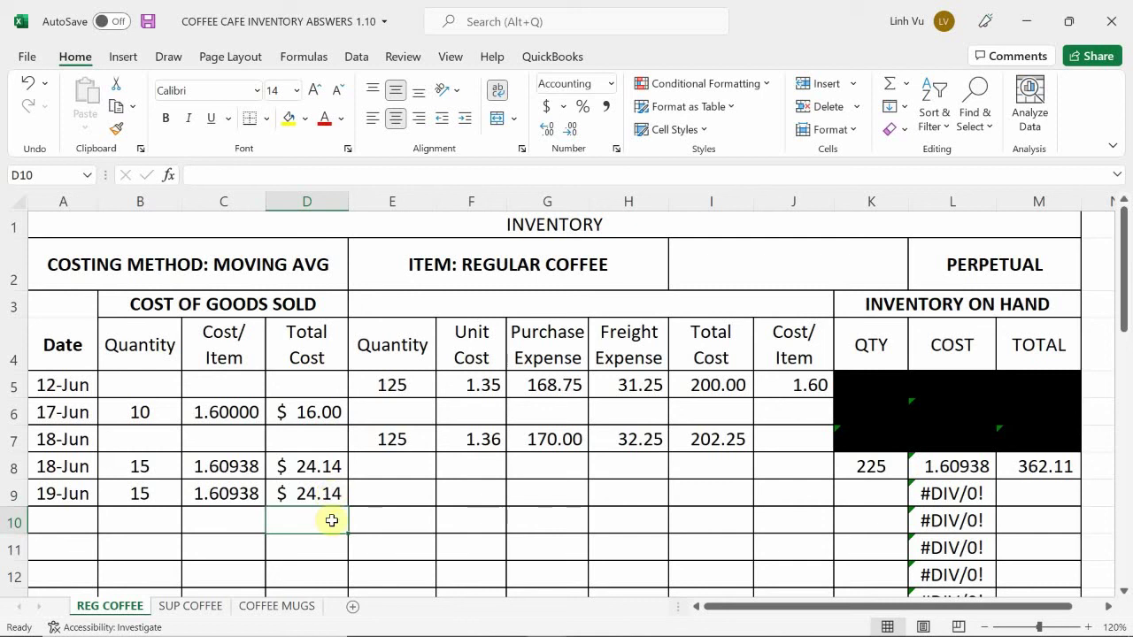
click(381, 483)
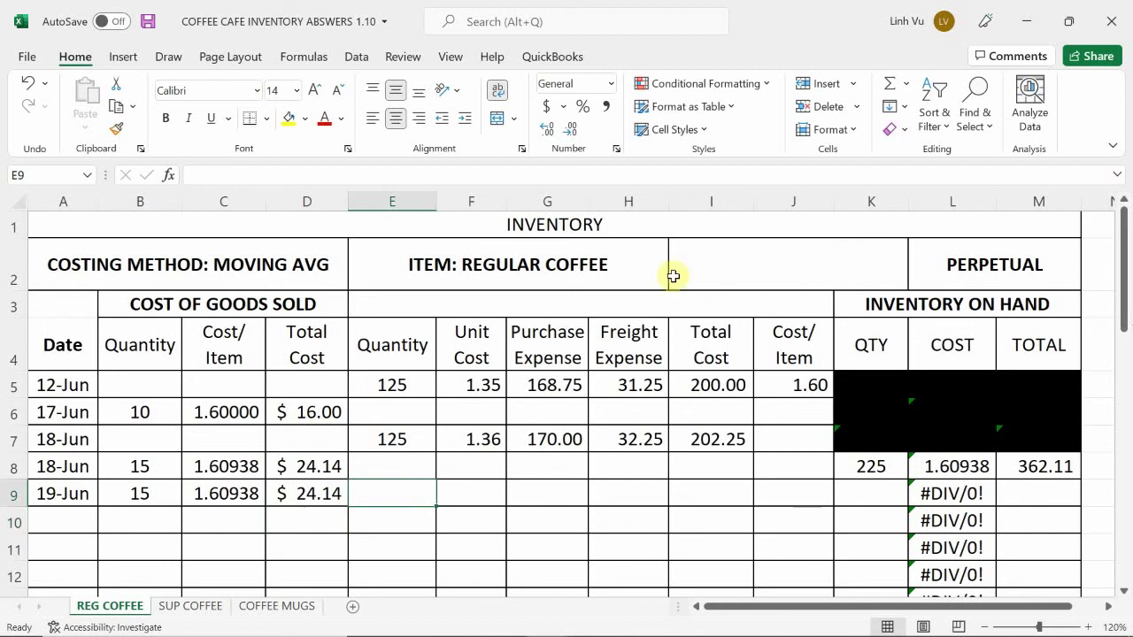
click(868, 492)
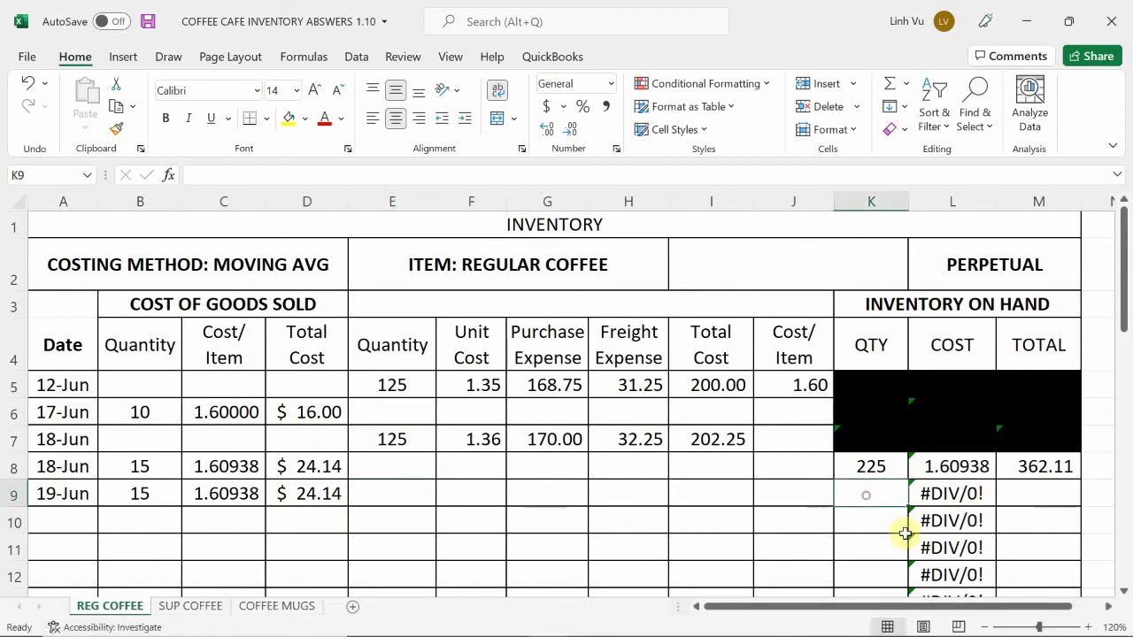
text(=)
key(Up)
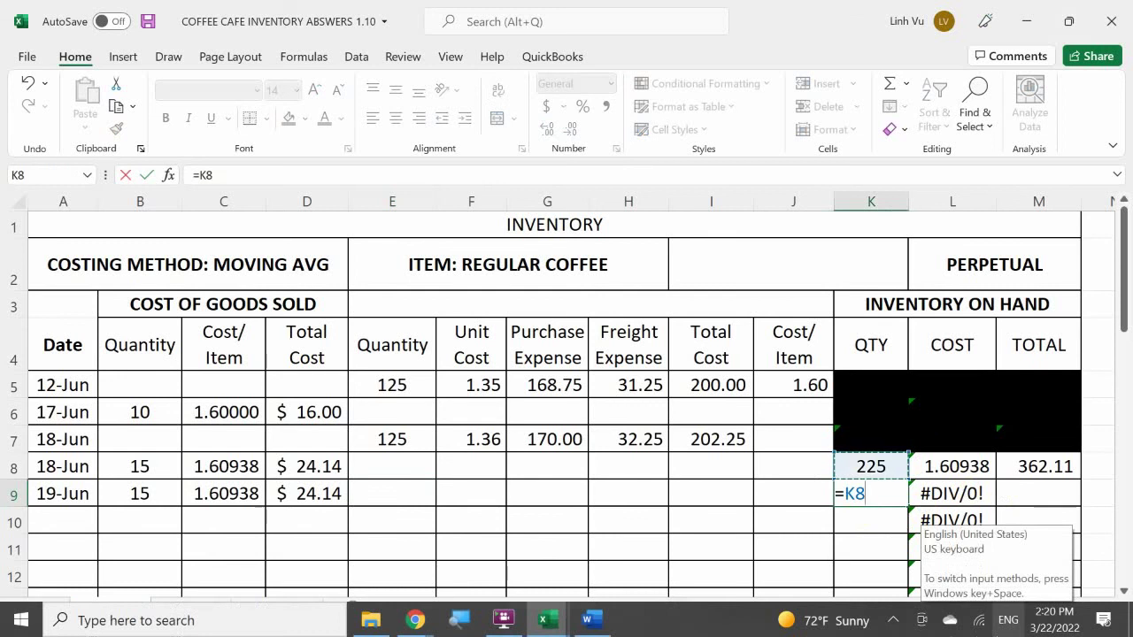
text(-)
click(146, 493)
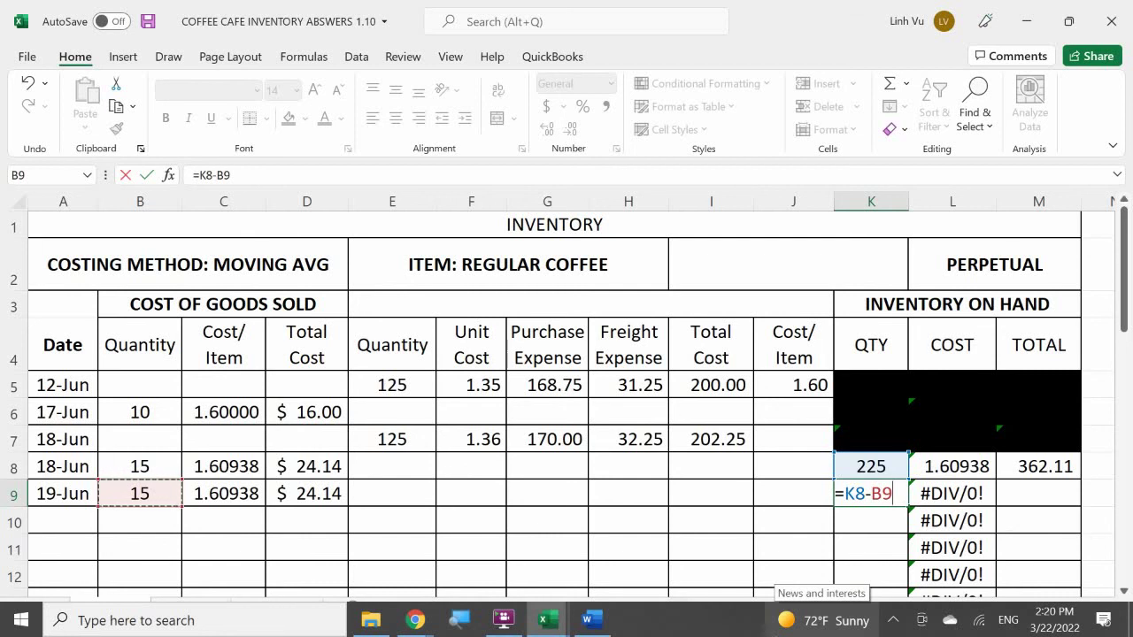
key(Return)
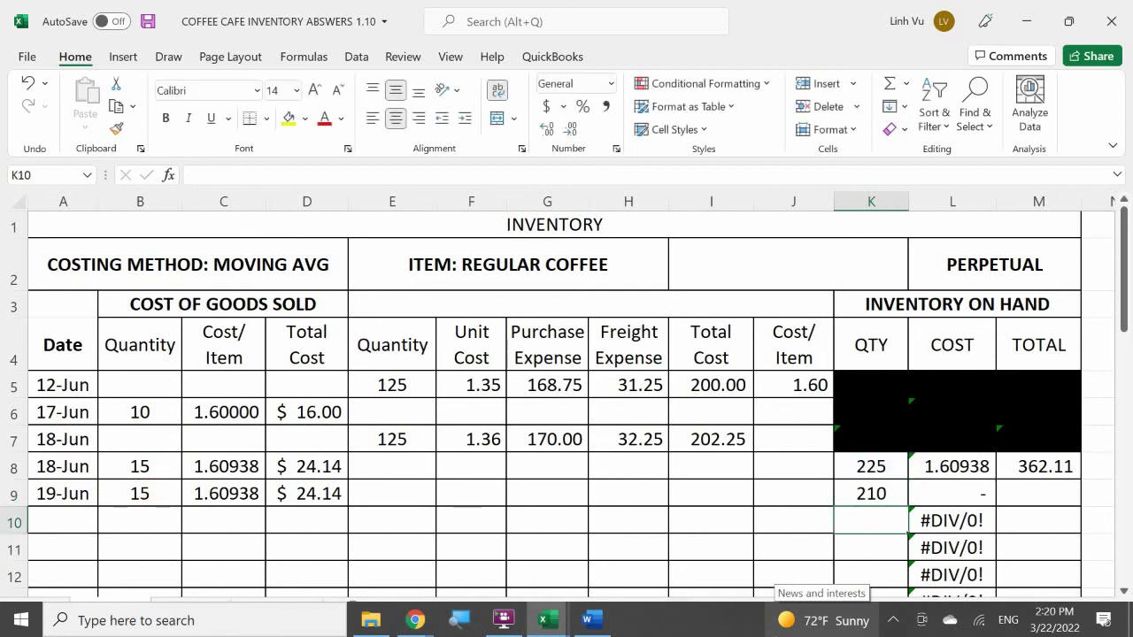
- Set the 19-Jun on-hand total in M9 to M8 minus the cost of goods sold in D9
click(1032, 499)
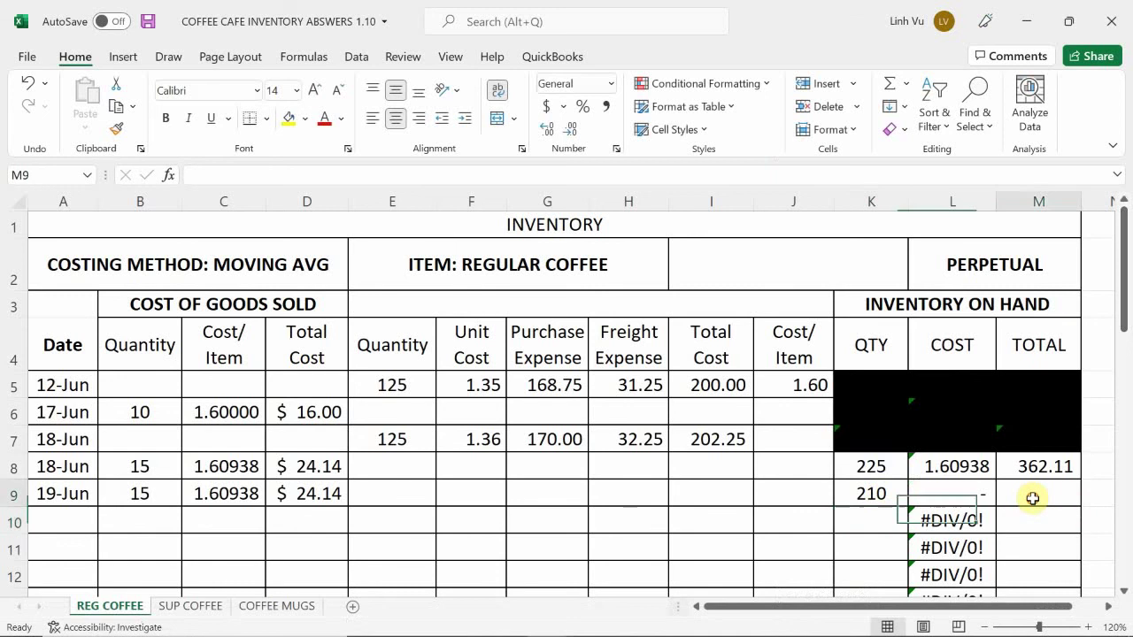
text(=)
key(Up)
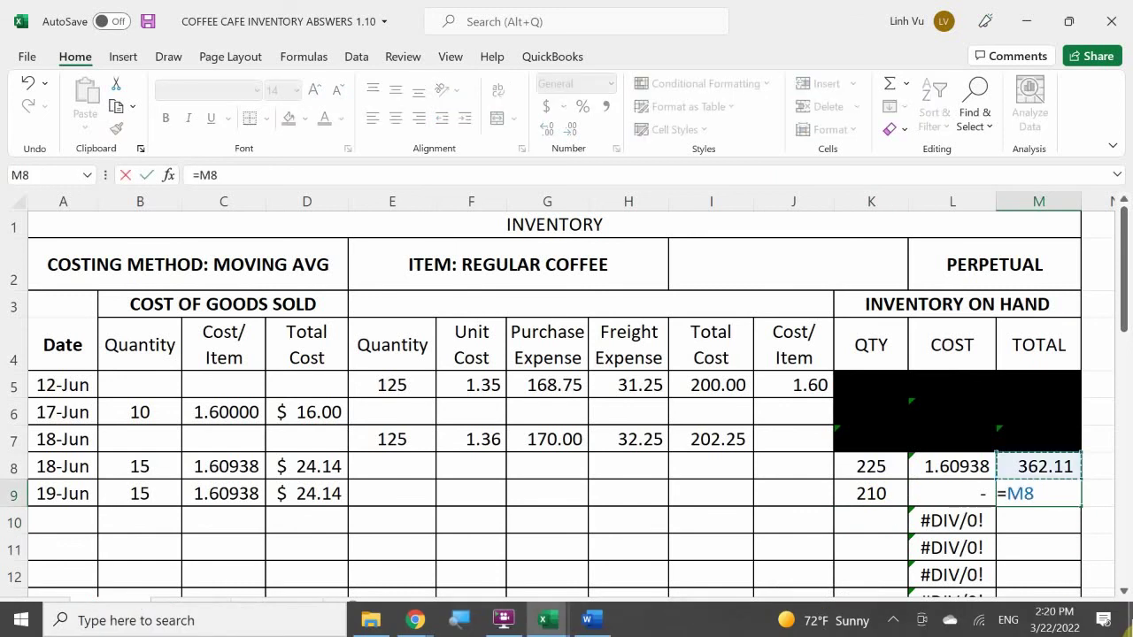
text(-)
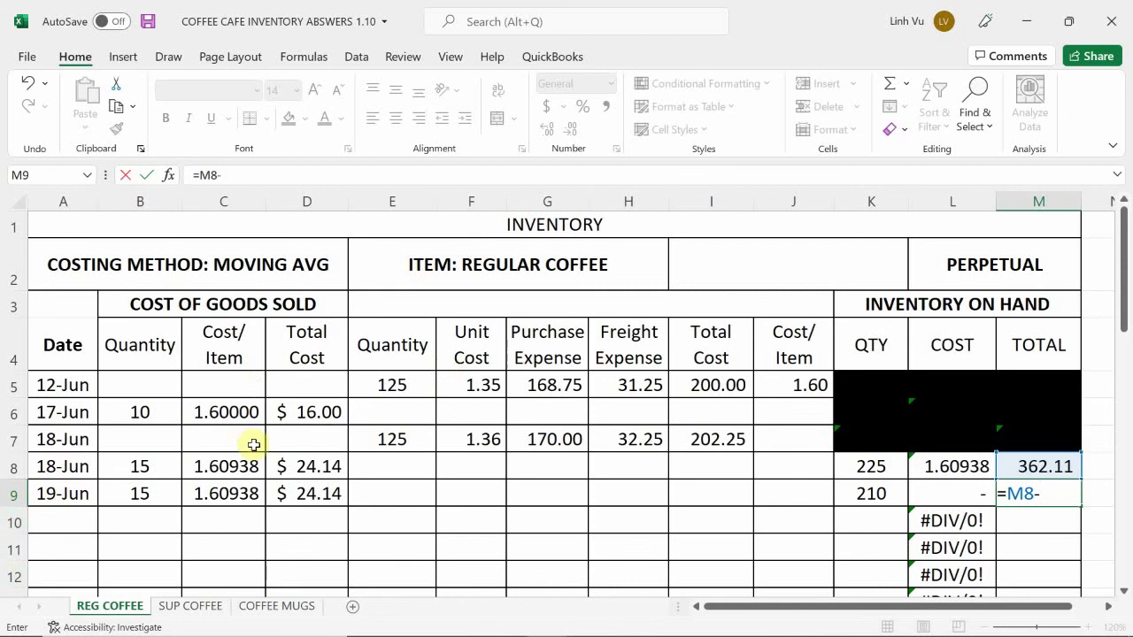
click(325, 496)
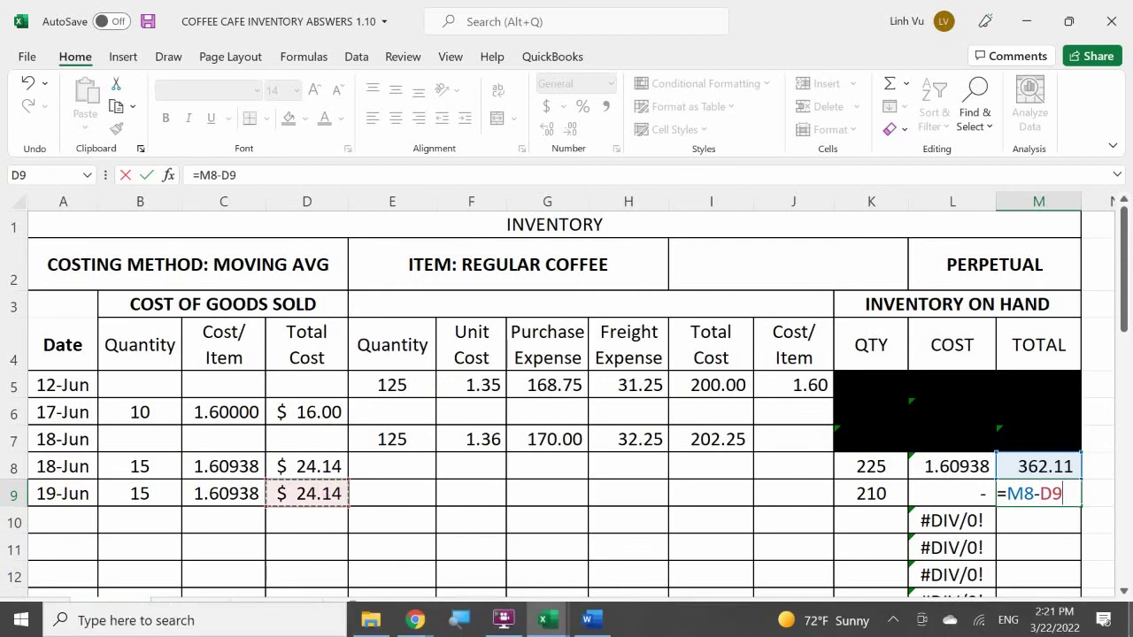
key(Return)
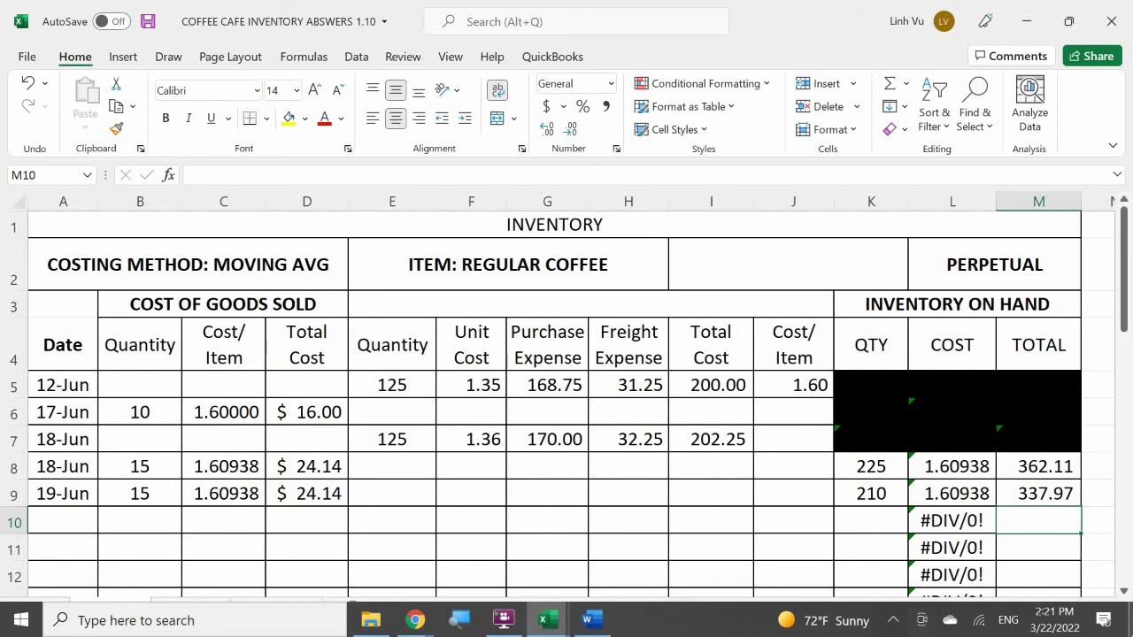
- Black out the superseded 18-Jun on-hand figures in K8:M8 with a black fill color
drag(872, 466, 1062, 474)
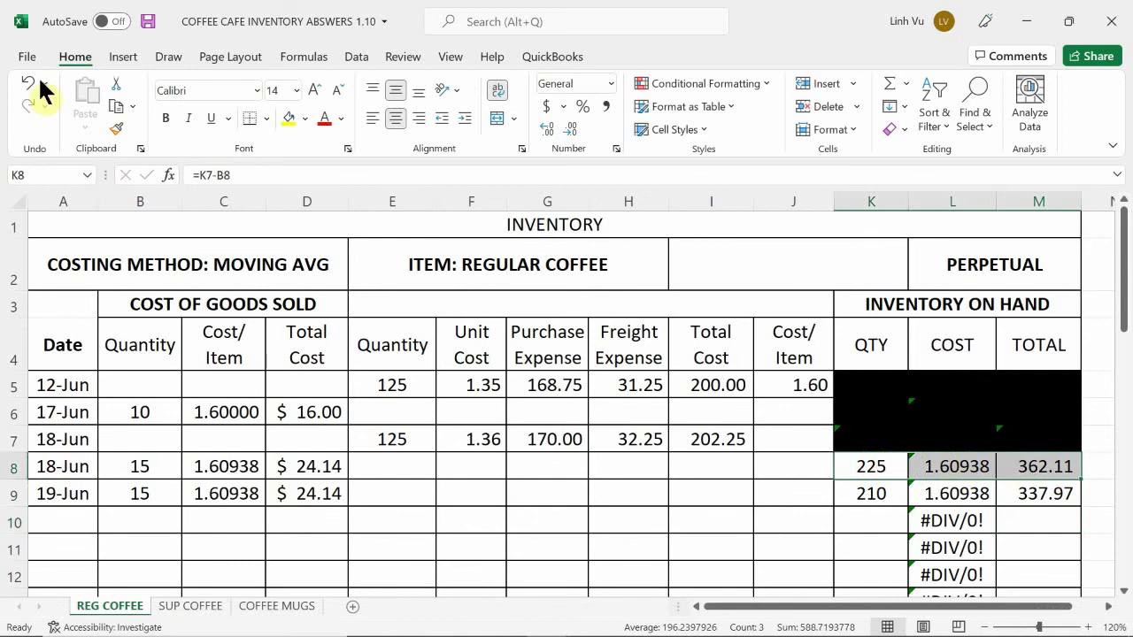
click(340, 119)
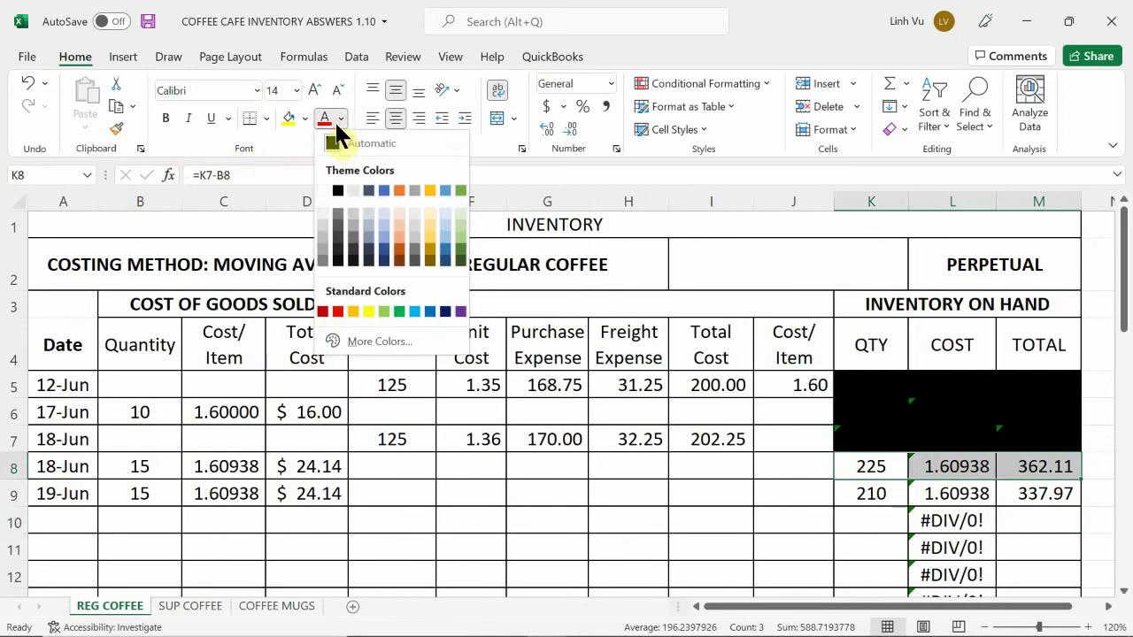
click(303, 118)
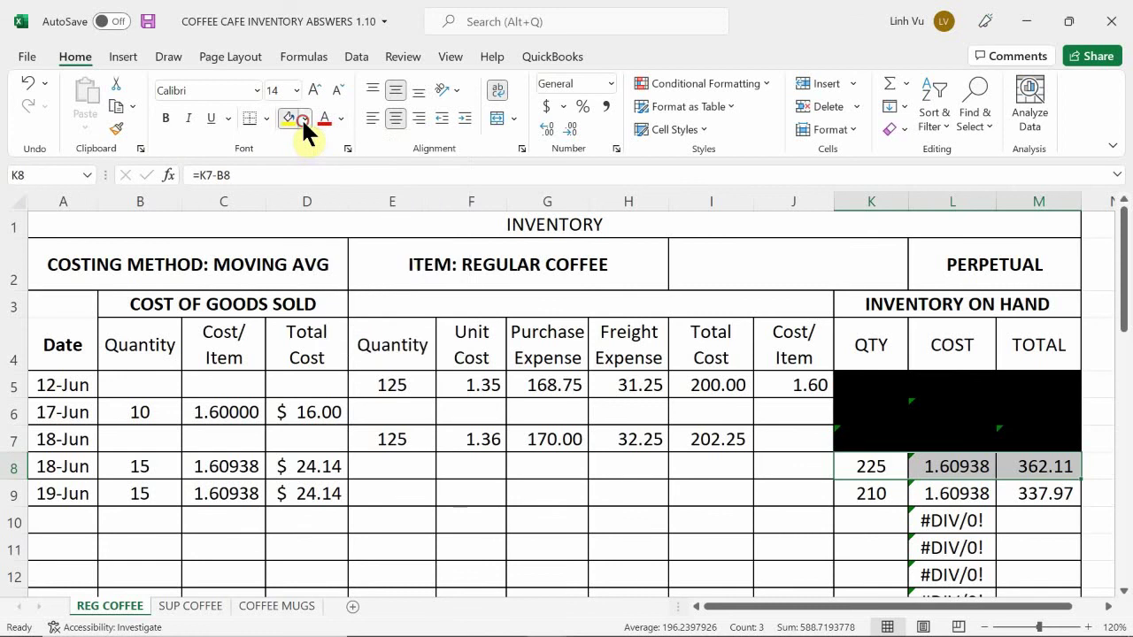
click(302, 163)
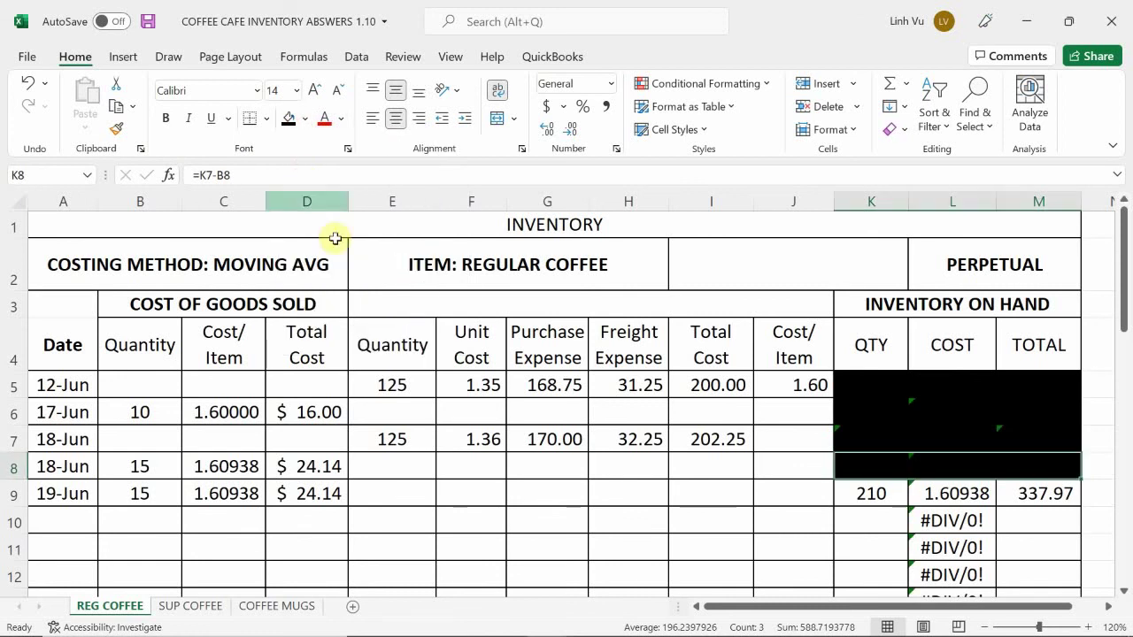
click(781, 518)
scroll(752, 472, down, 1)
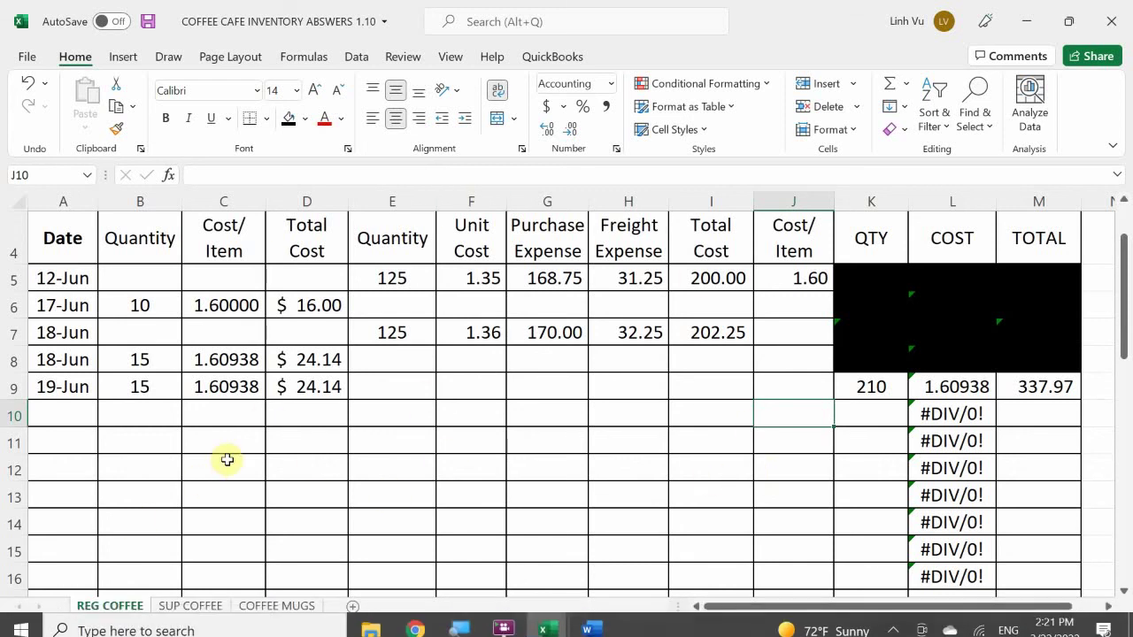
- On the supreme coffee sheet, record the 19-Jun sale in row 9 with date 6/19 and a cost of goods sold quantity of 10
click(179, 611)
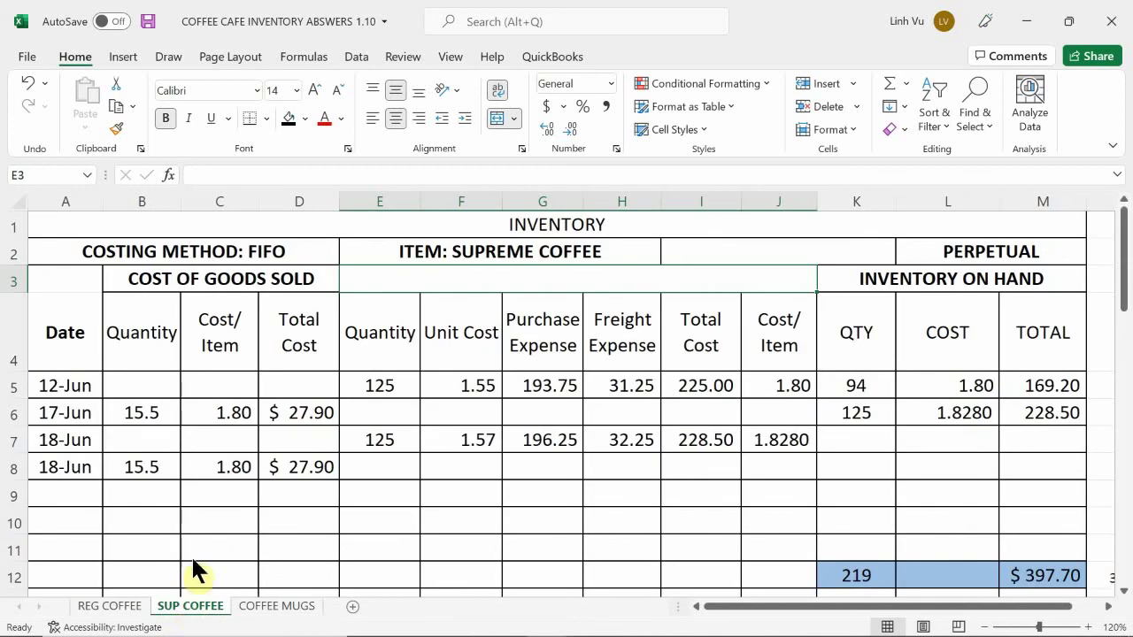
click(72, 507)
text(6/18)
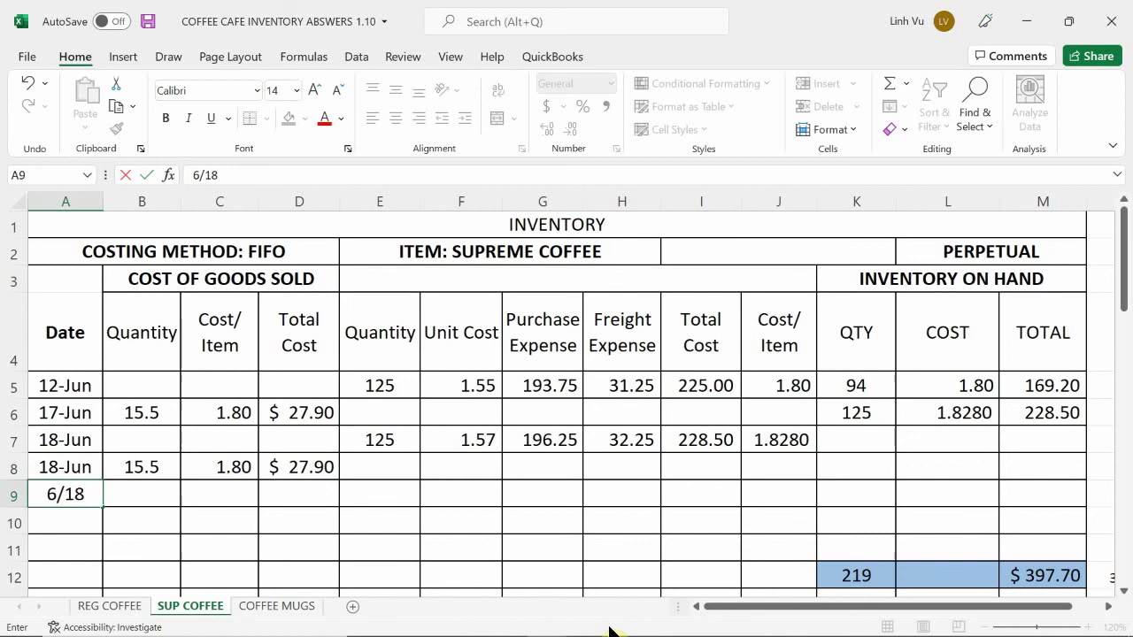
key(BackSpace)
text(9)
key(Return)
key(Up)
key(Right)
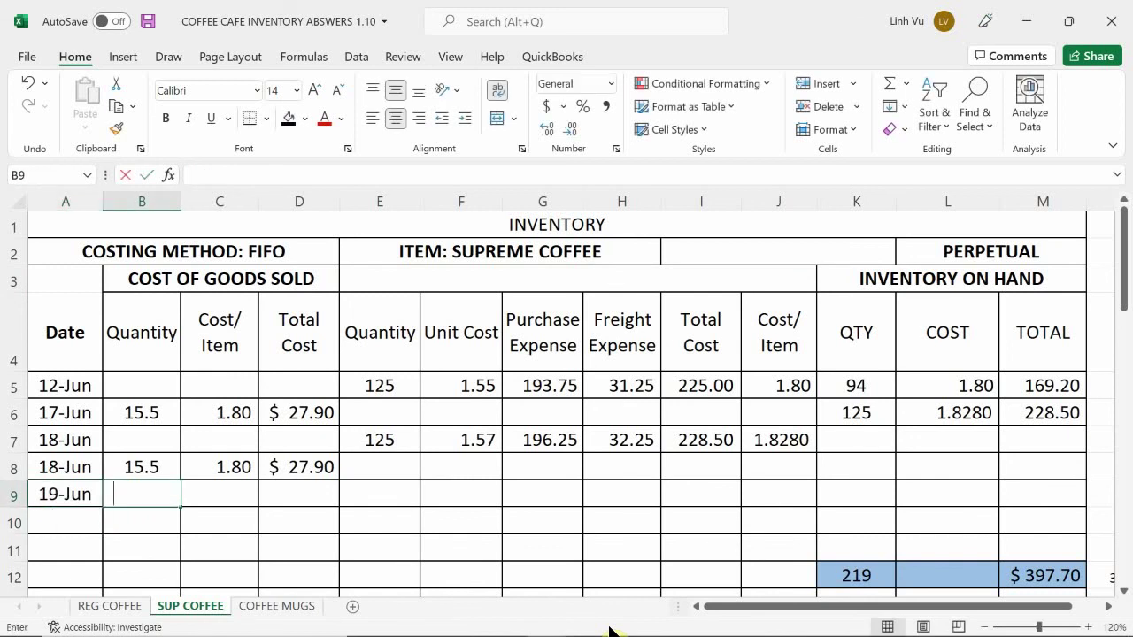
text(10)
key(Return)
key(Right)
key(Up)
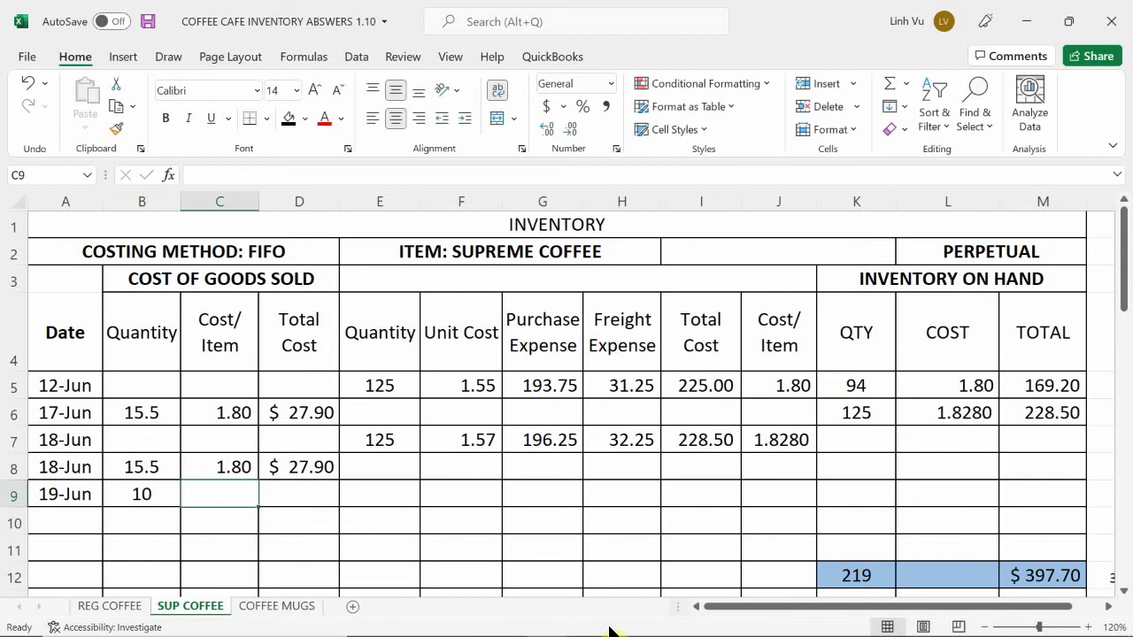
- Set the 19-Jun supreme coffee cost per item in C9 to a reference to the oldest on-hand cost in L5
text(=)
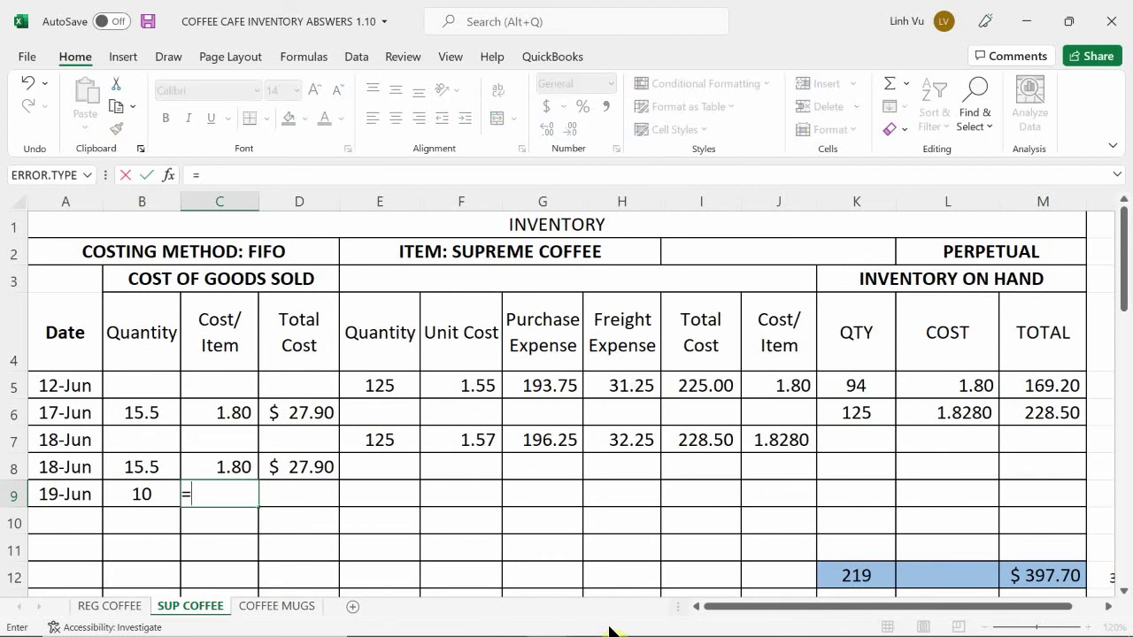
mouse_move(611, 634)
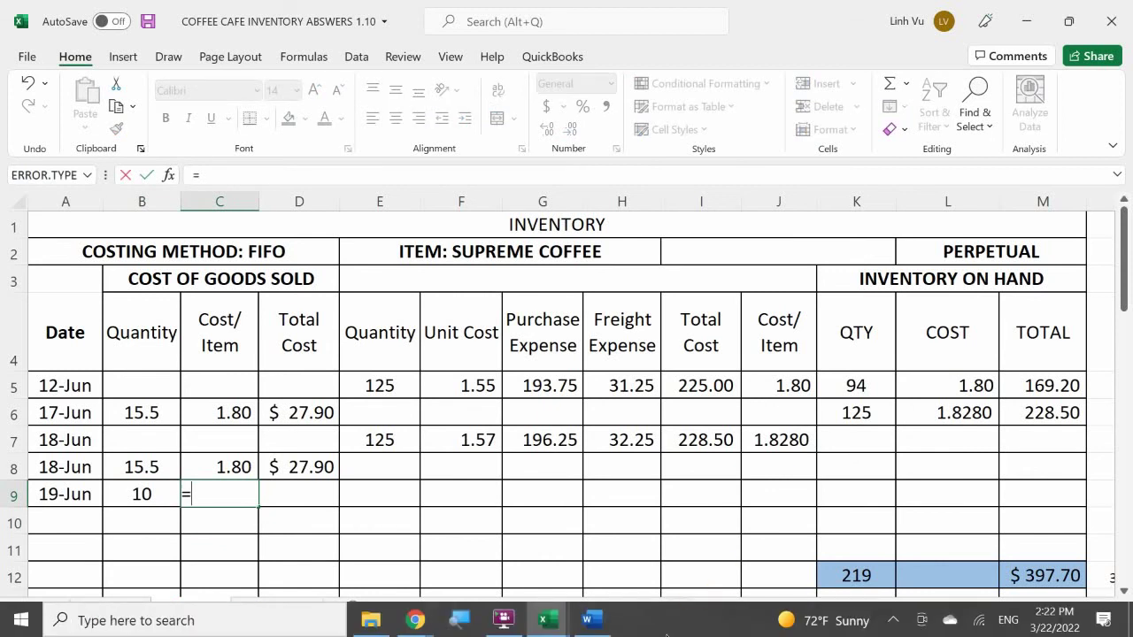
mouse_move(539, 624)
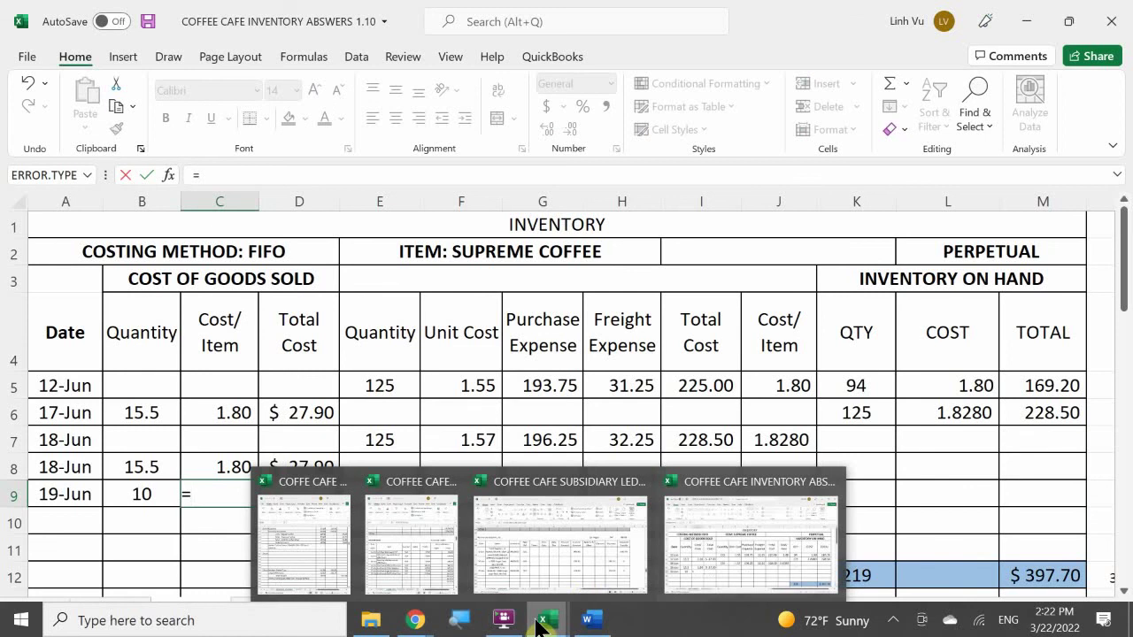
mouse_move(577, 574)
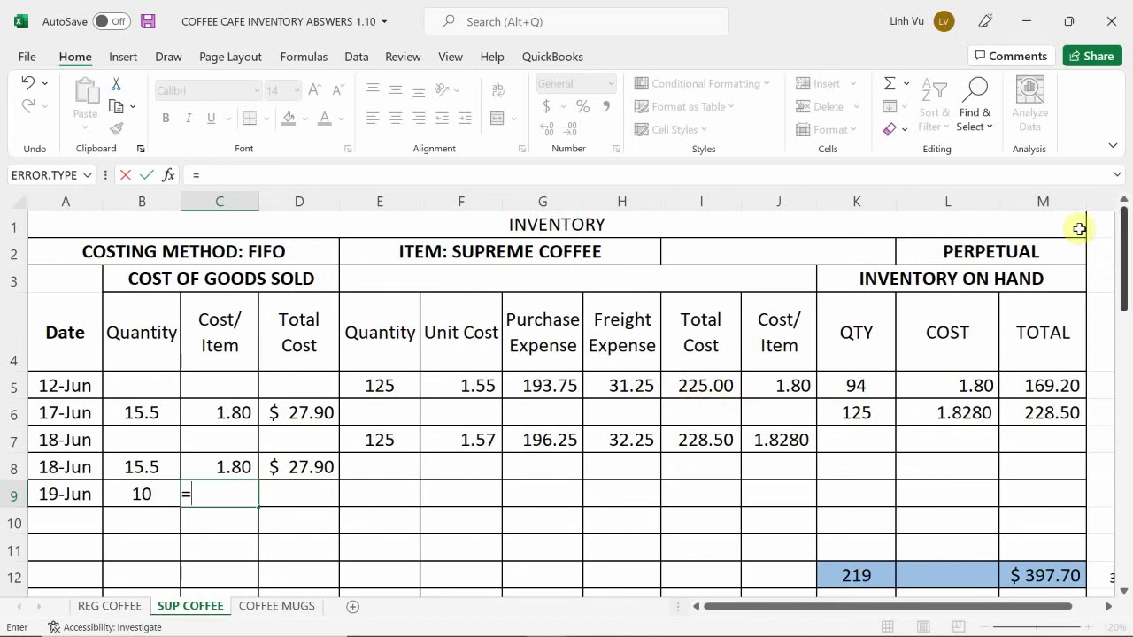
click(914, 383)
key(Return)
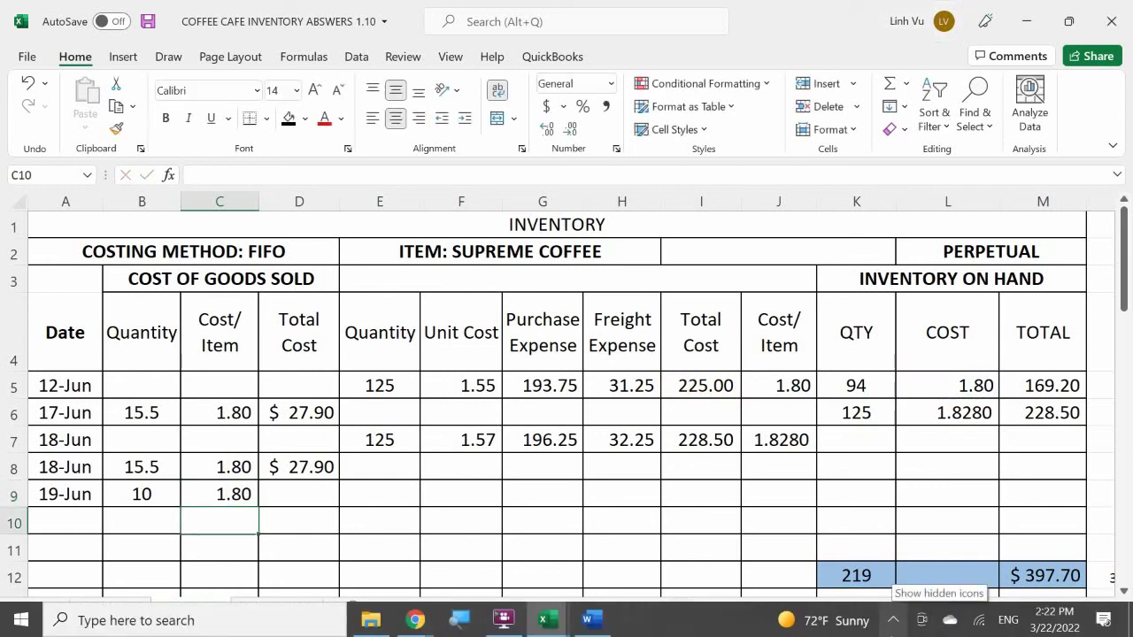
- Fill the rounded total cost formula from D8 down to D9 for the 19-Jun supreme coffee sale
click(299, 494)
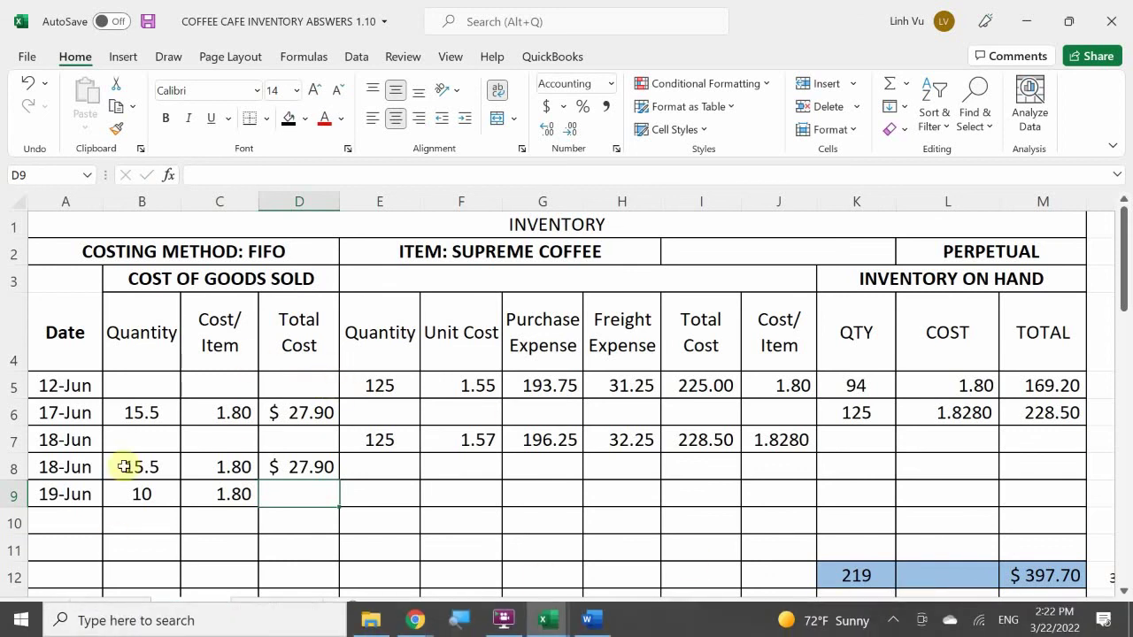
click(275, 460)
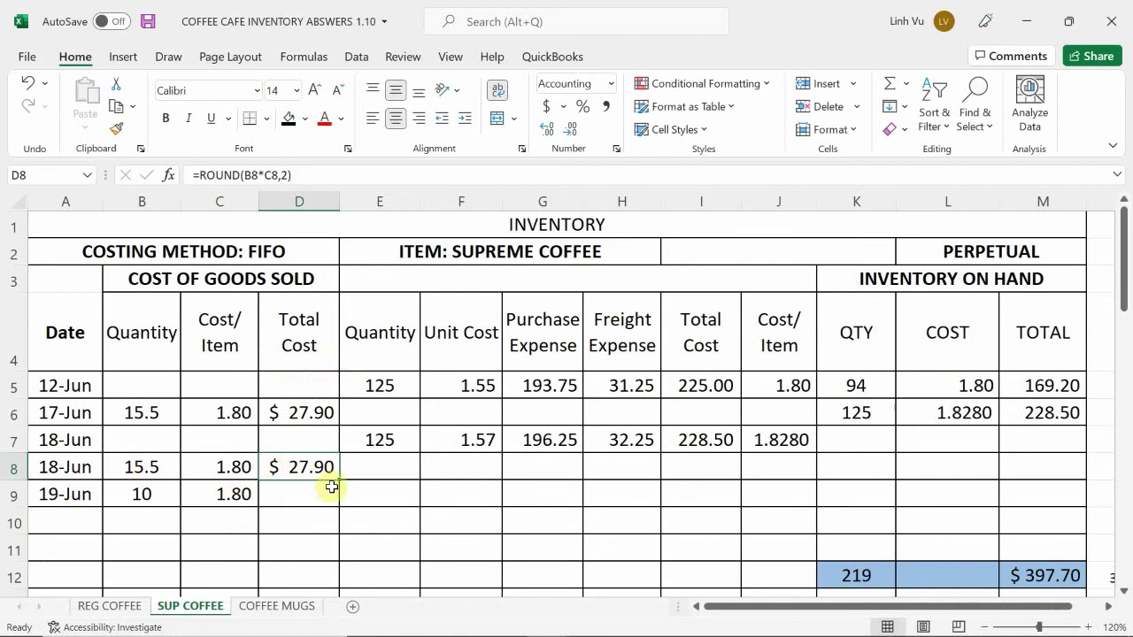
drag(338, 485, 339, 504)
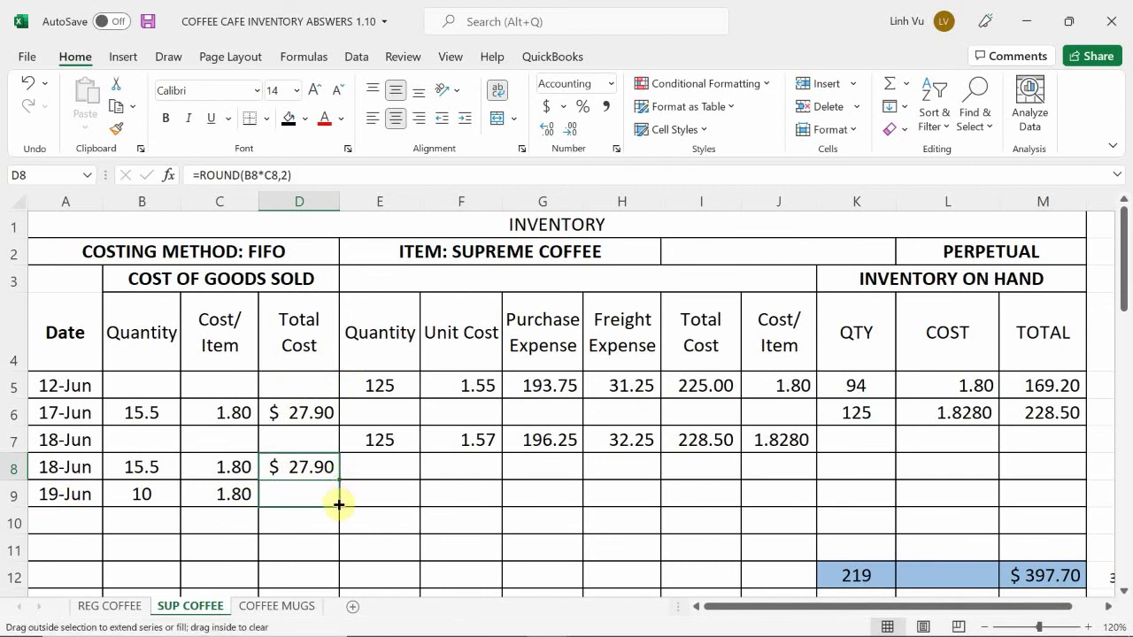
- Fill the rounded total cost formula down to D9 and set the oldest supreme coffee on-hand quantity in K5 to 84
drag(339, 505, 339, 505)
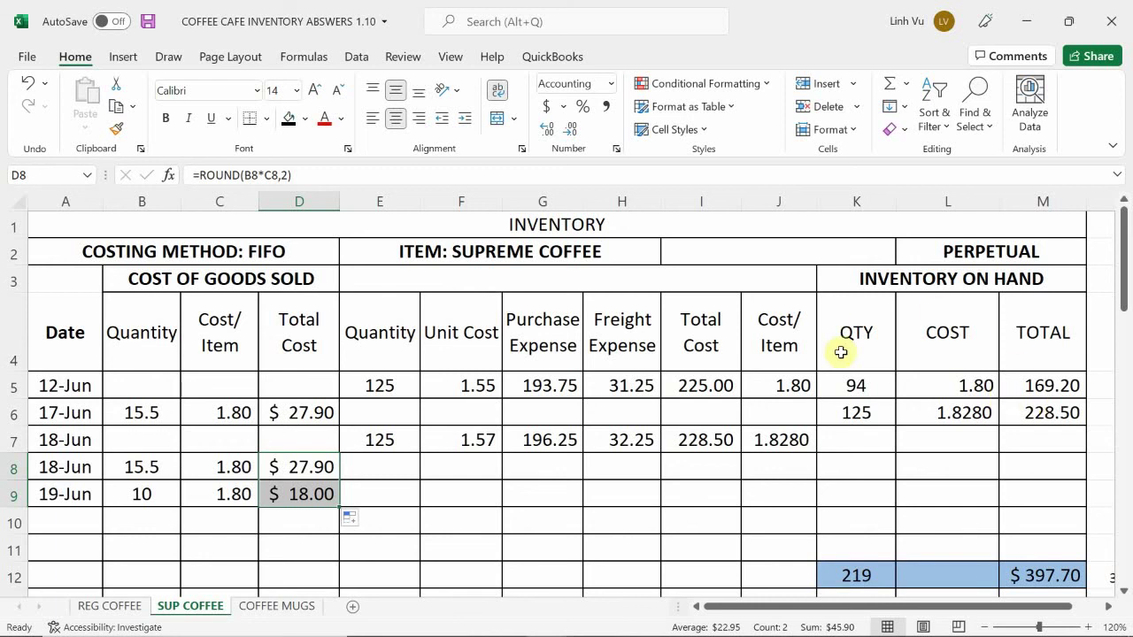
click(872, 387)
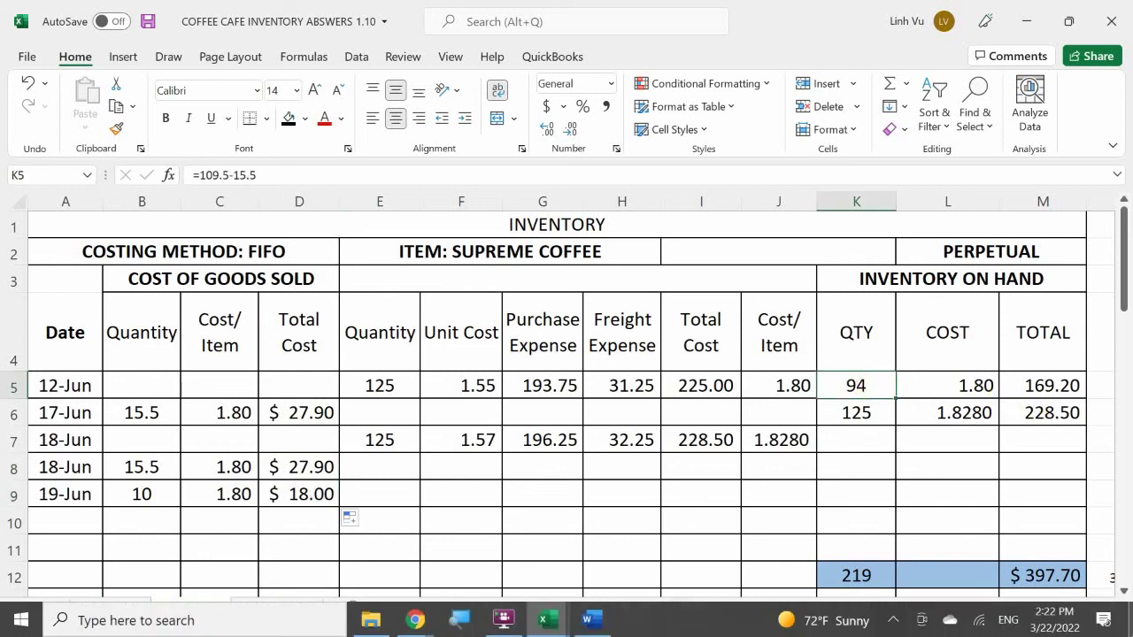
text(84)
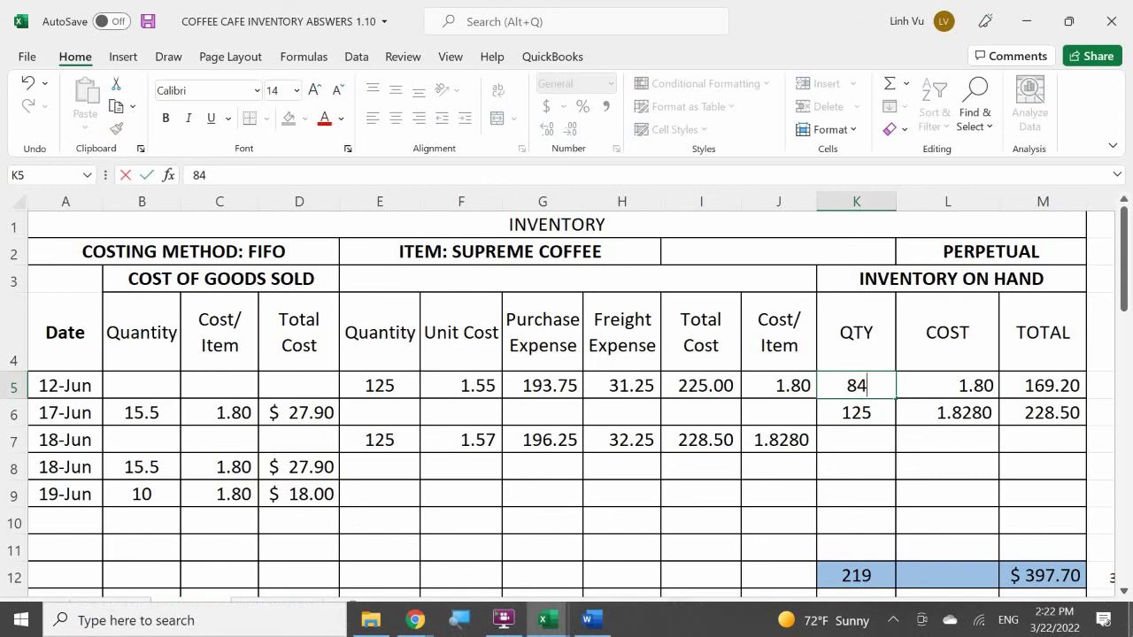
key(Return)
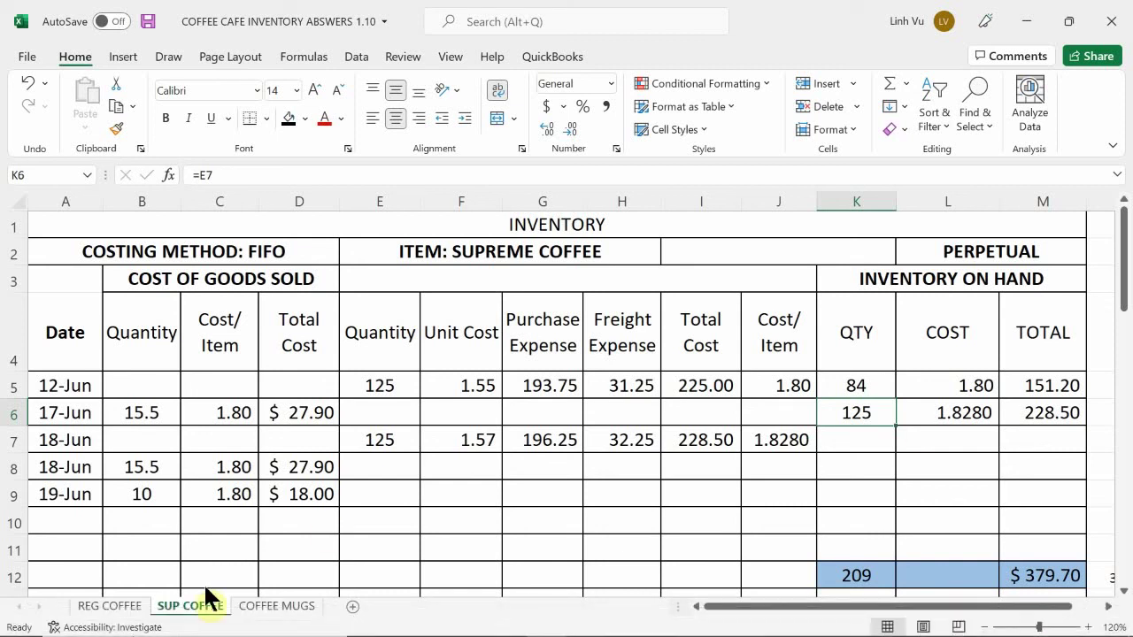
- In the general journal, copy the 18-Jun COGS and coffee inventory accounts in B267:C270 to the 19-Jun entry starting at B281
click(106, 607)
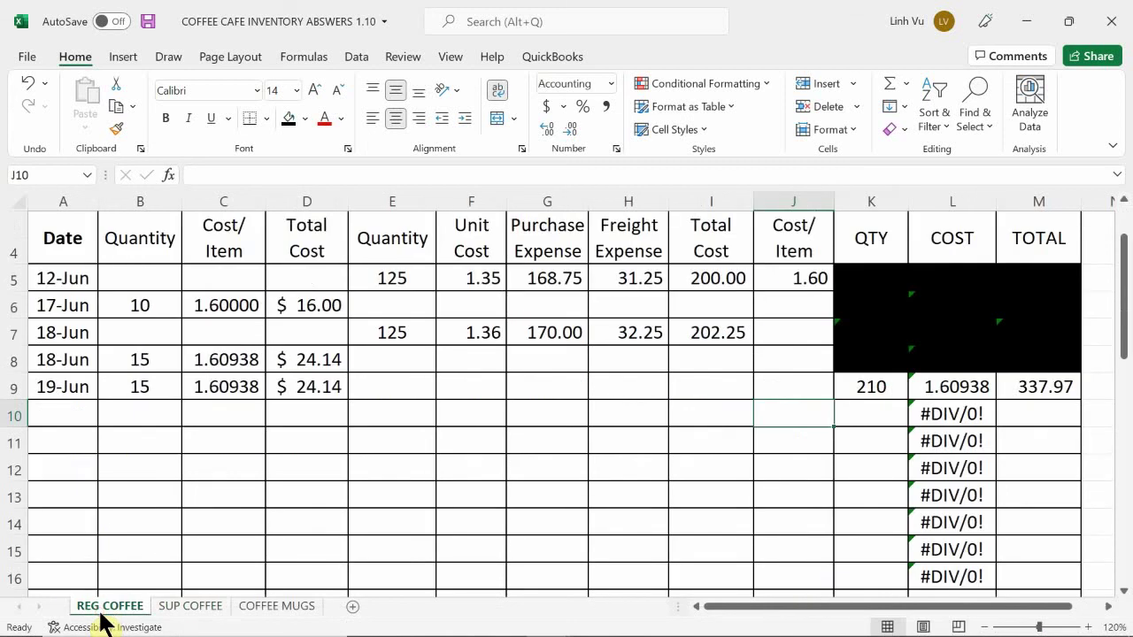
mouse_move(546, 624)
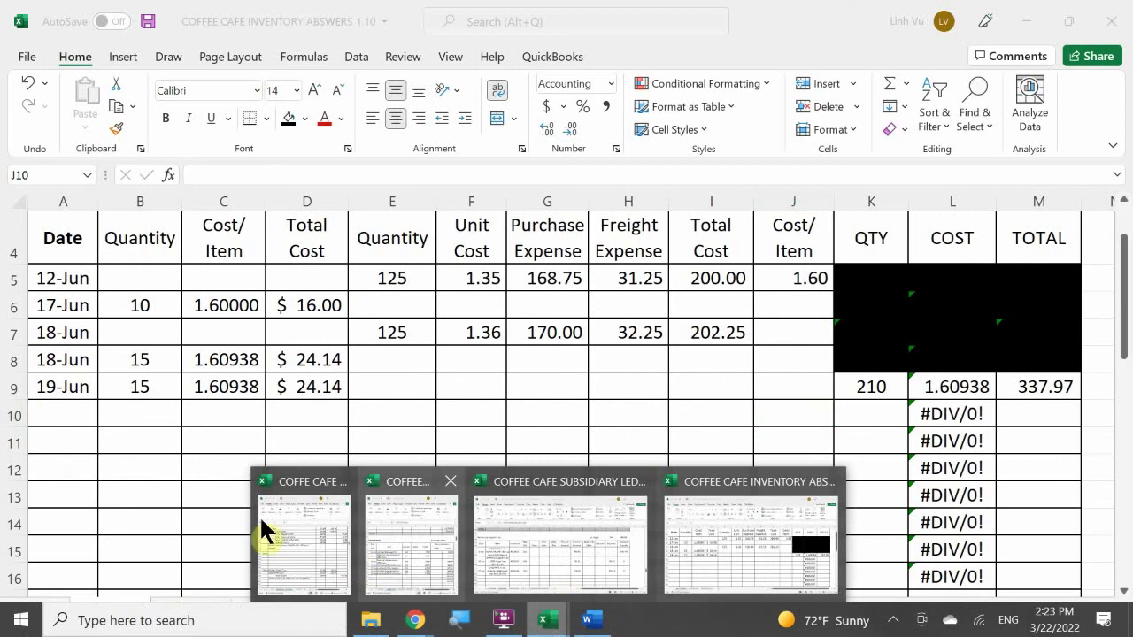
click(261, 524)
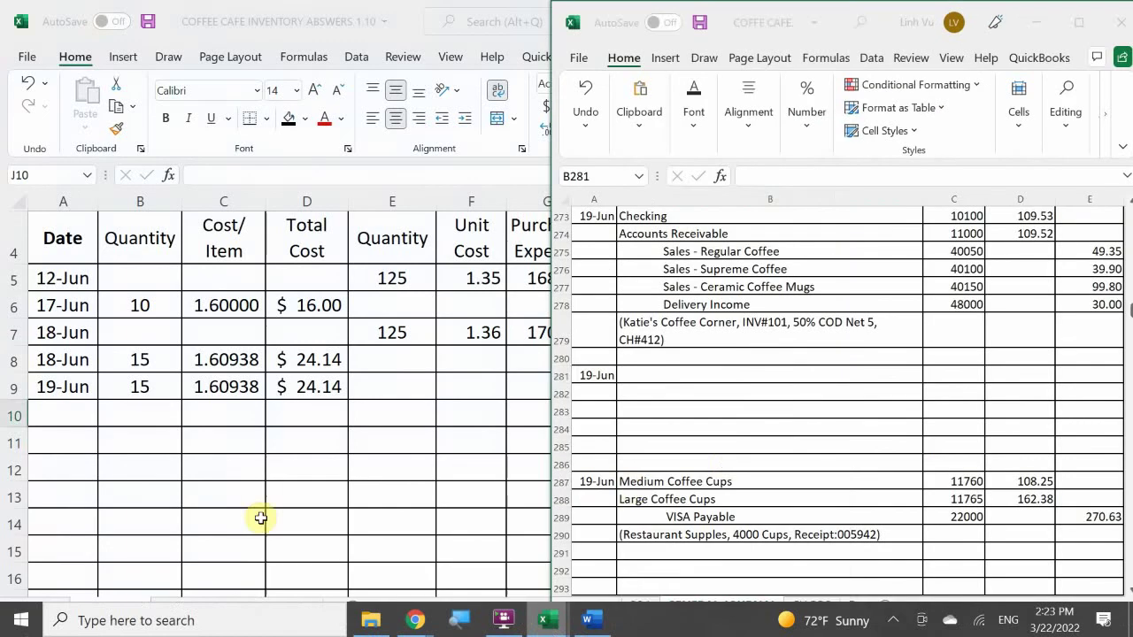
click(650, 374)
scroll(803, 399, up, 5)
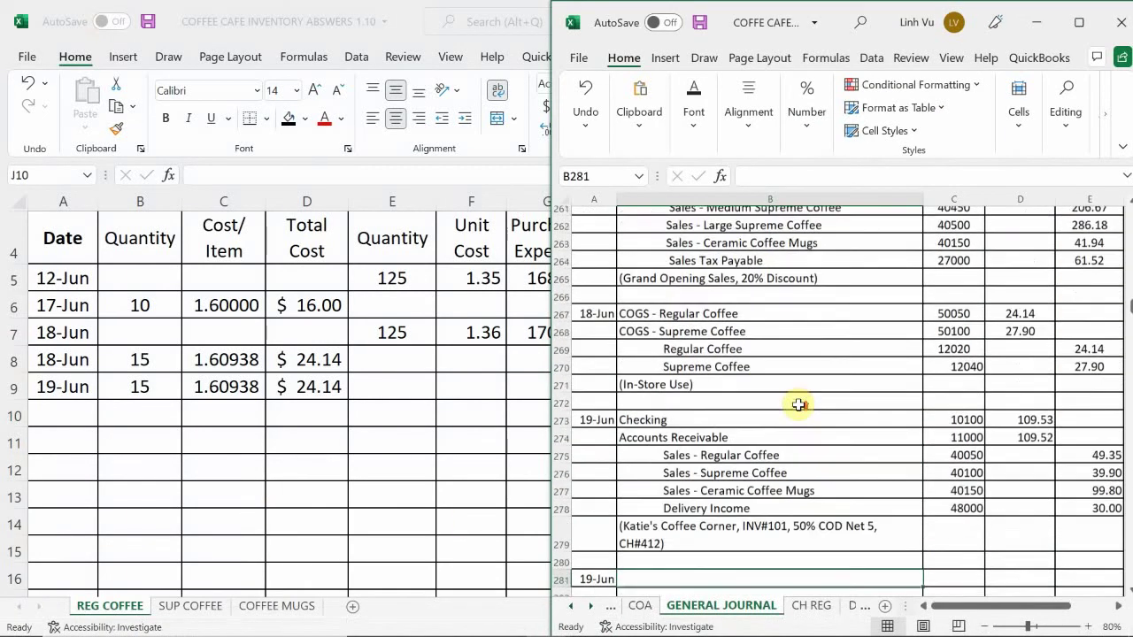
drag(662, 376, 951, 430)
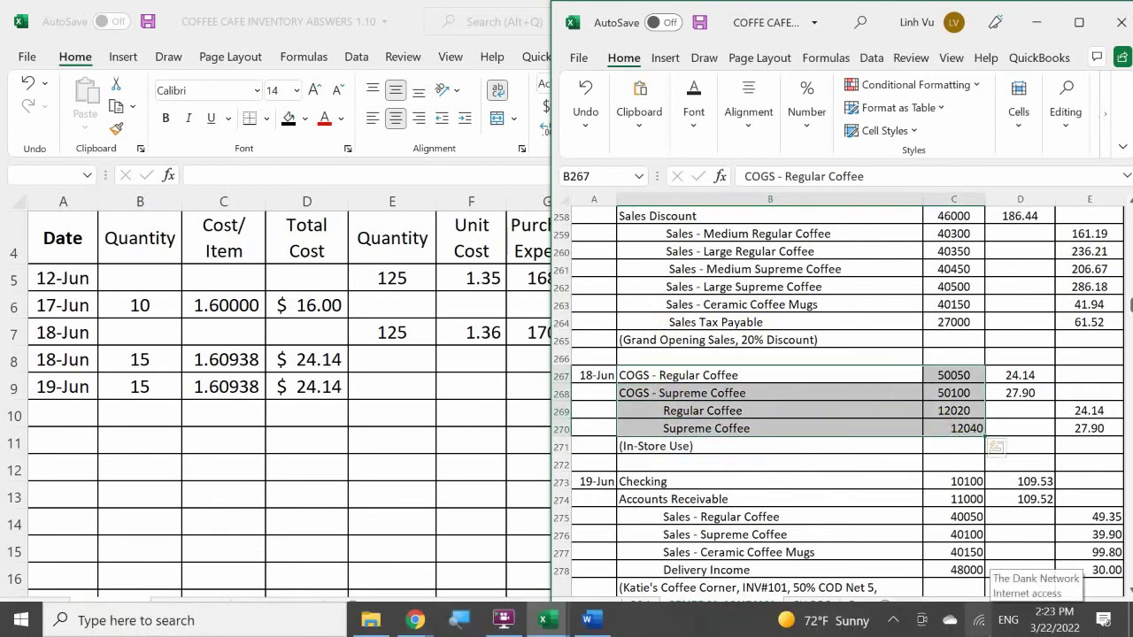
key(ctrl+c)
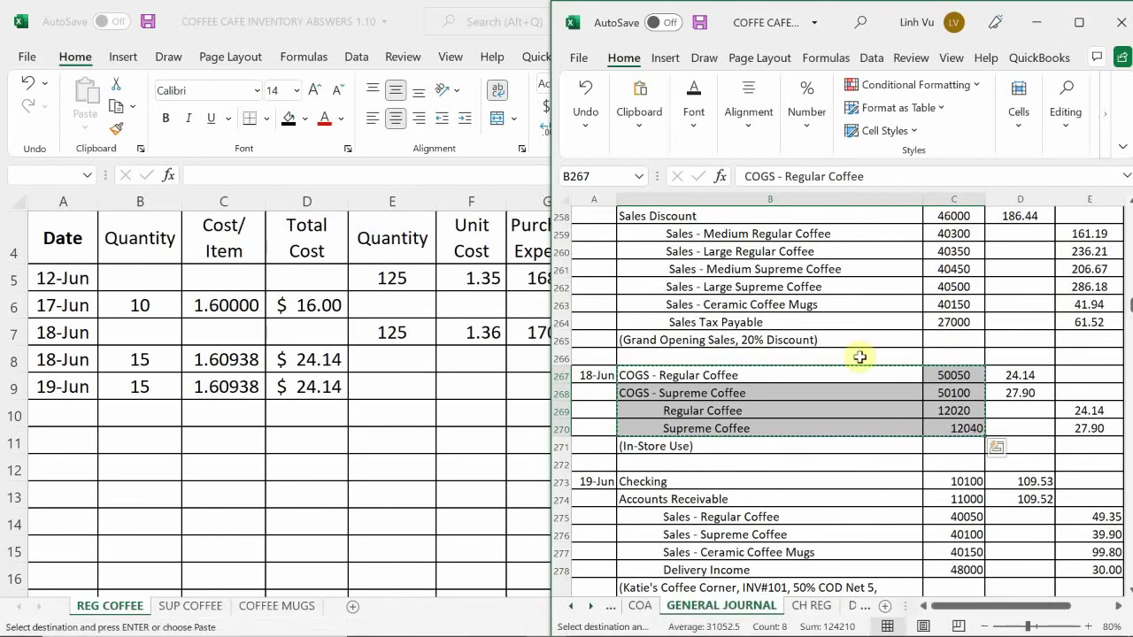
scroll(655, 371, down, 4)
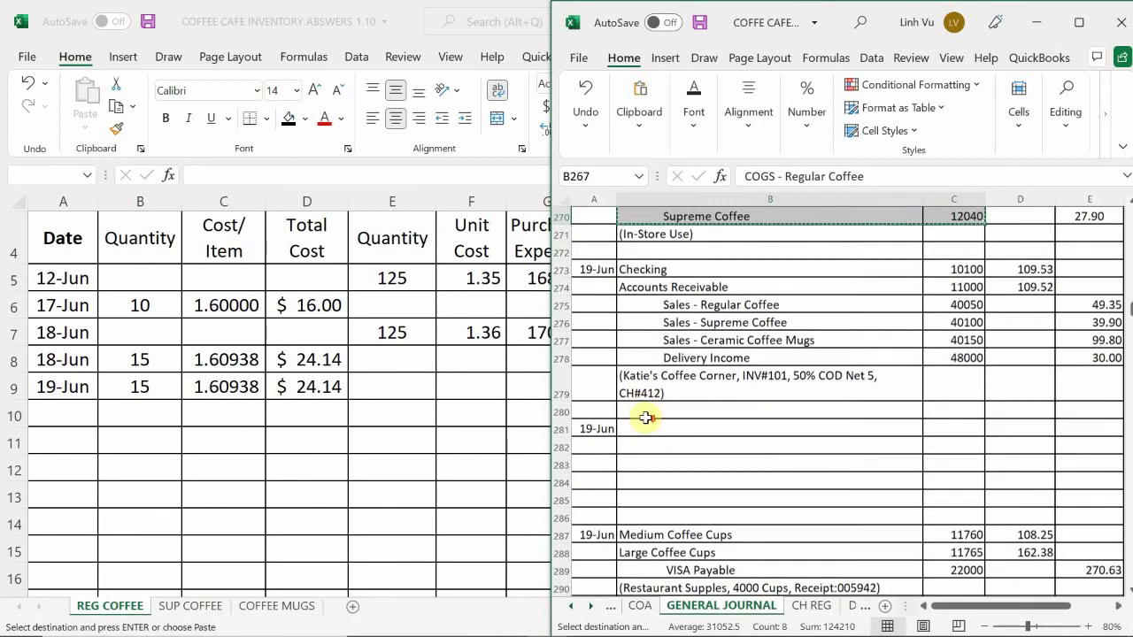
click(638, 432)
key(ctrl+v)
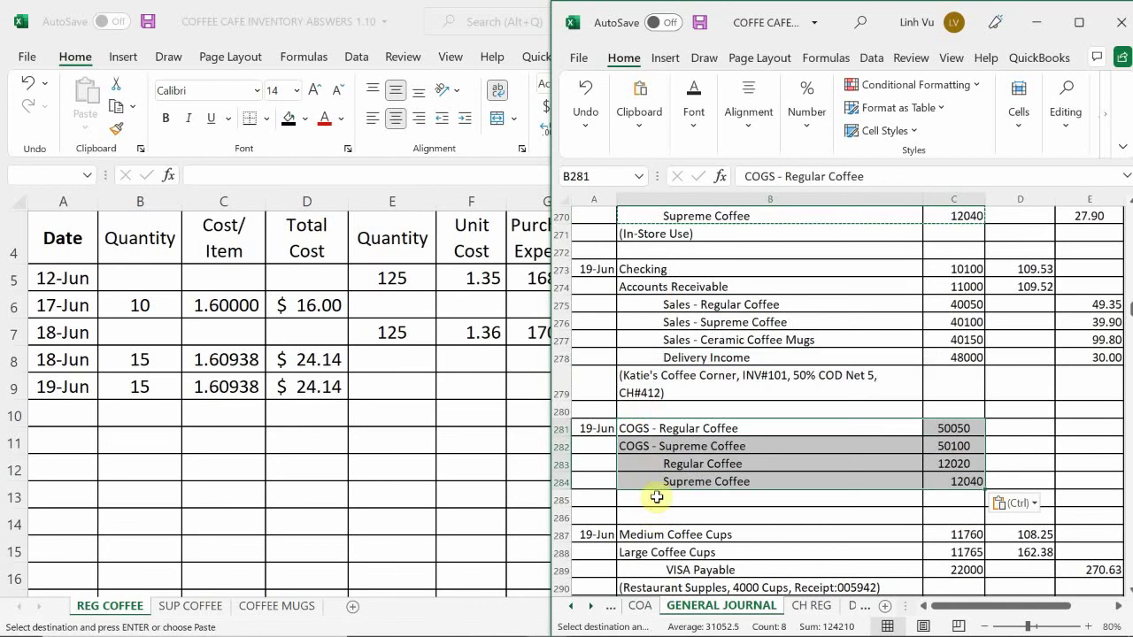
- Enter the explanation "(Sold to Katie's Coffee Corner)" in B285 below the 19-Jun COGS entry
click(656, 497)
text(()
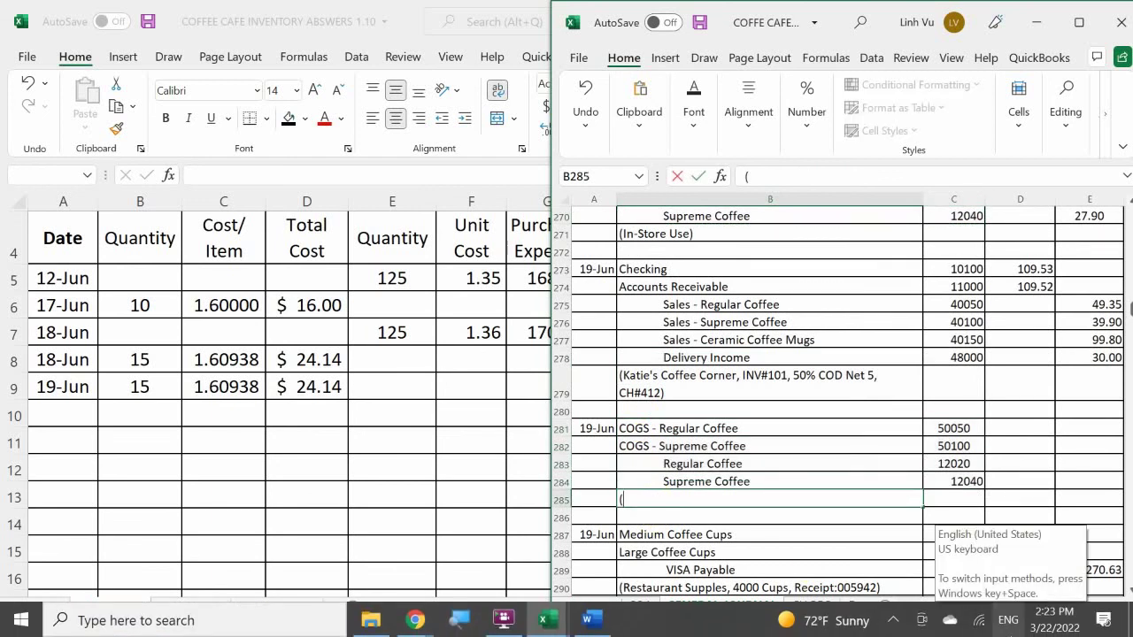
text(Sold to Katie')
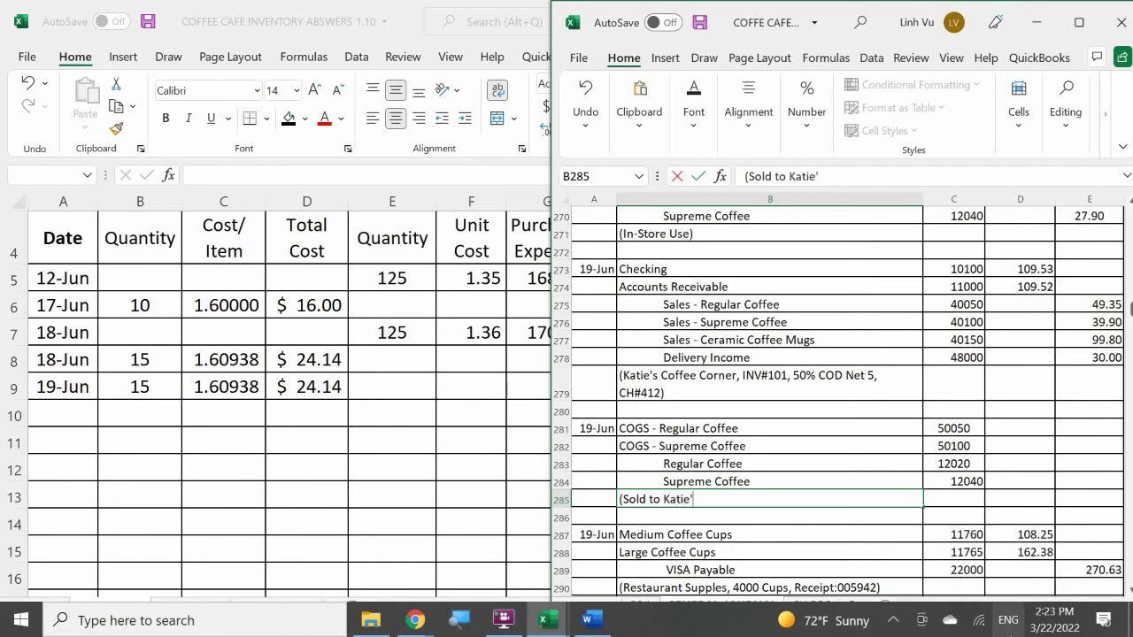
text(s Coffee Co)
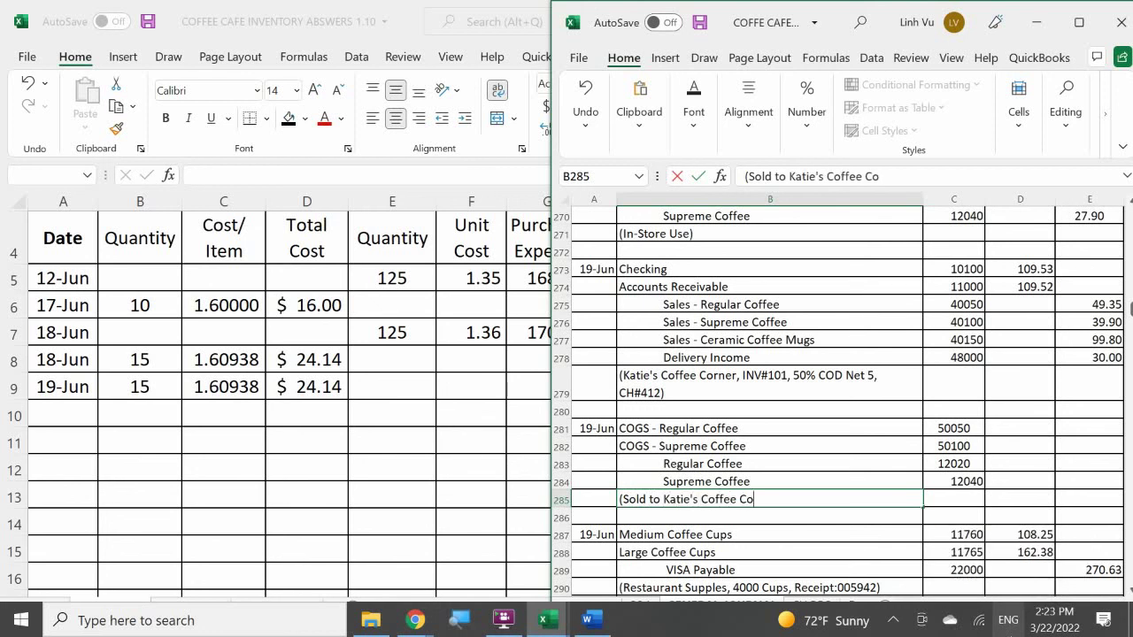
text(rner))
key(Return)
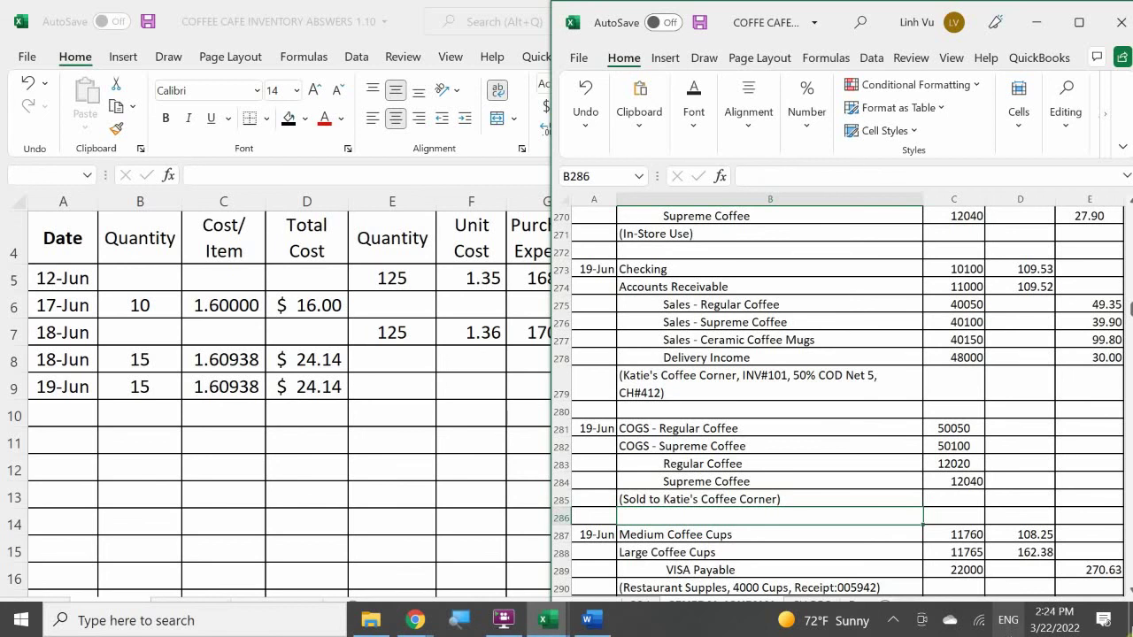
- Extend the explanation in B285 with the invoice reference so it reads "(Sold to Katie's Coffee Corner, INV#101)"
key(Up)
key(Up)
key(Up)
key(Up)
key(Up)
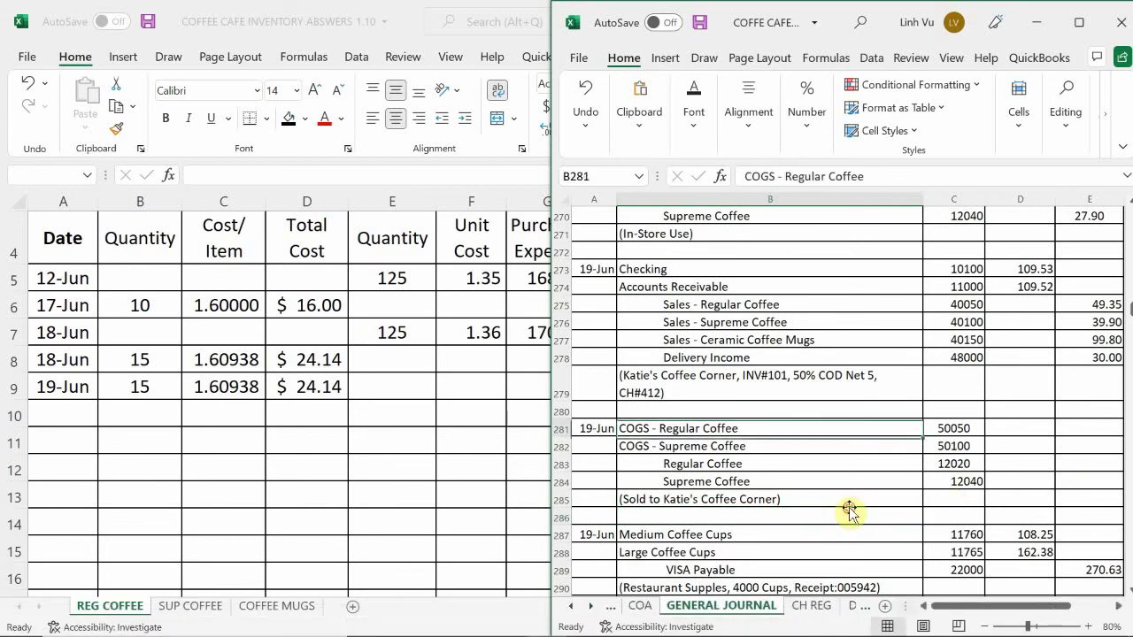
double_click(814, 502)
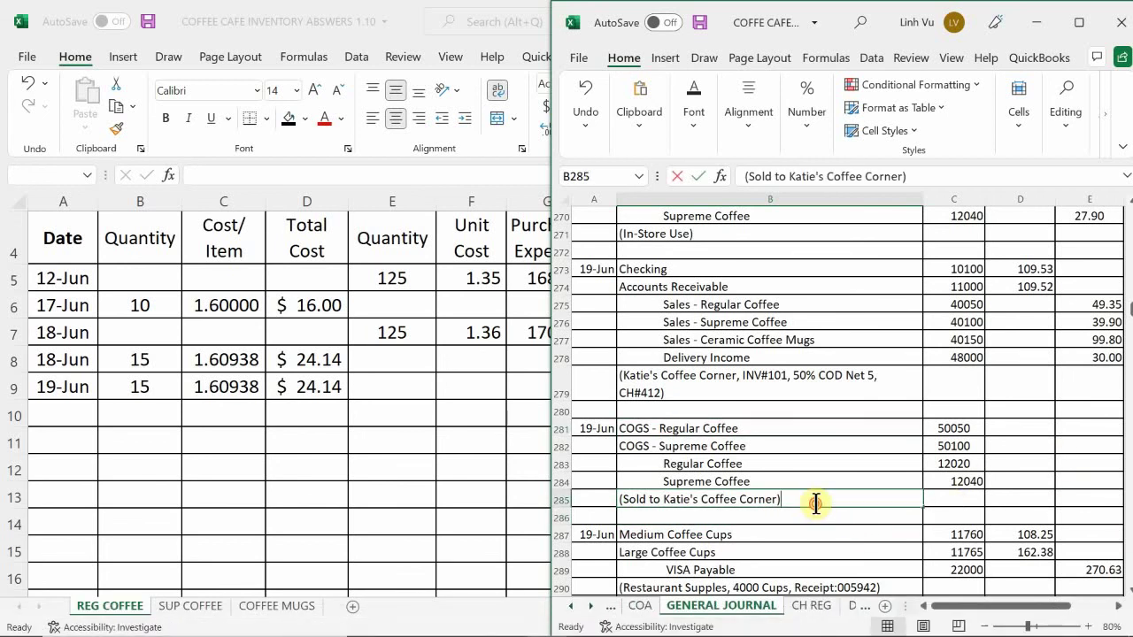
key(BackSpace)
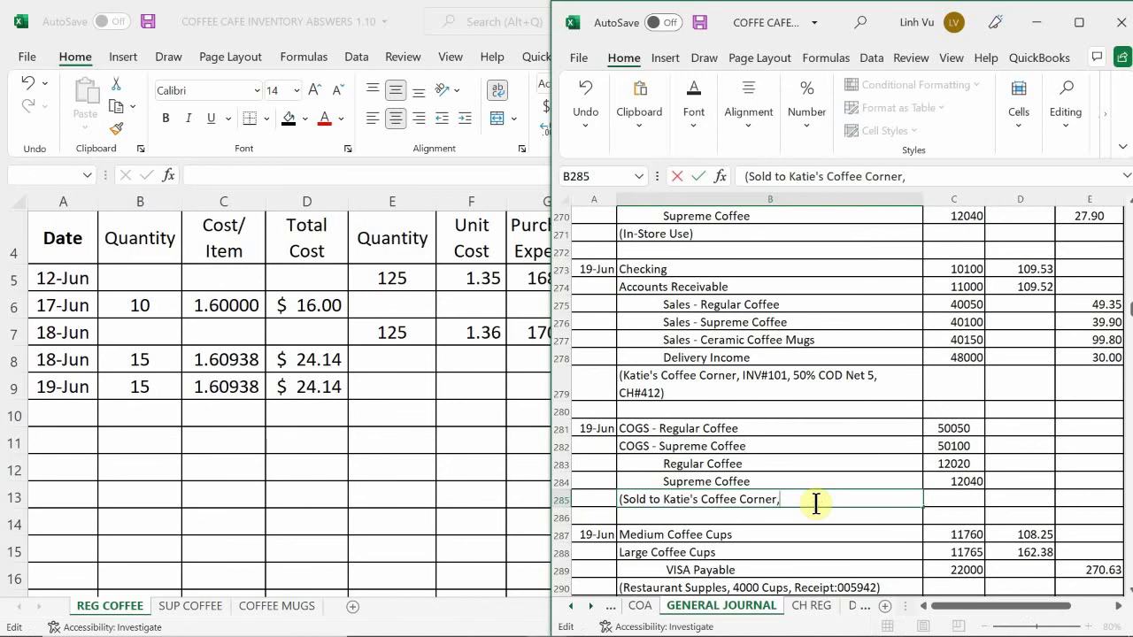
text(, INV#101))
key(Return)
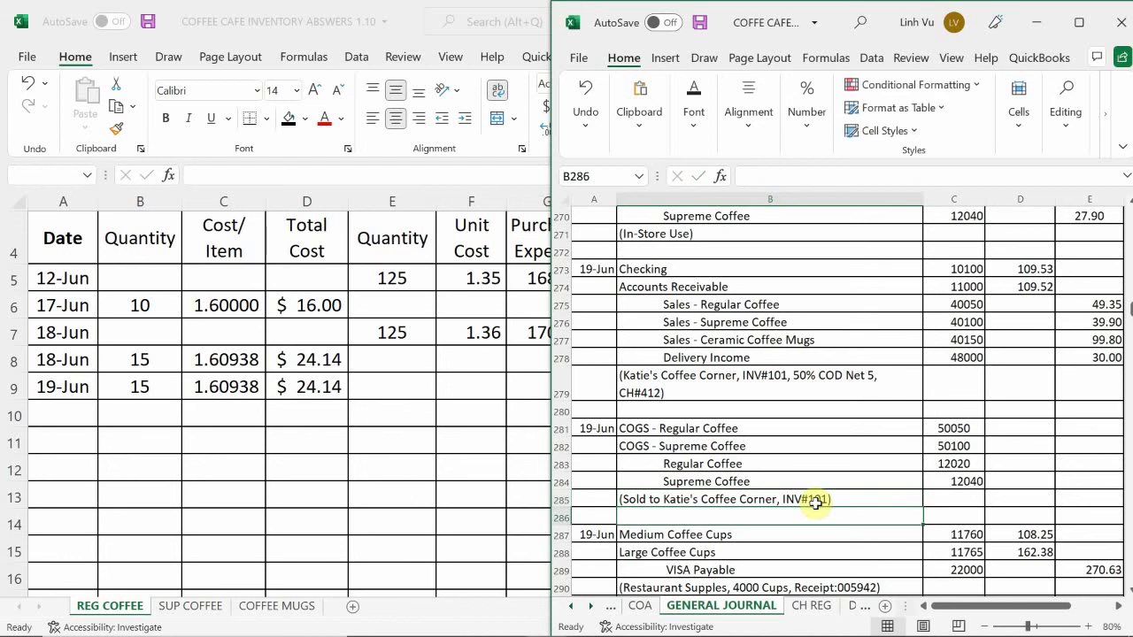
- Debit COGS - Regular Coffee 24.14 in D281 and credit Regular Coffee in E283 with a reference to D281
click(1009, 427)
text(24.14)
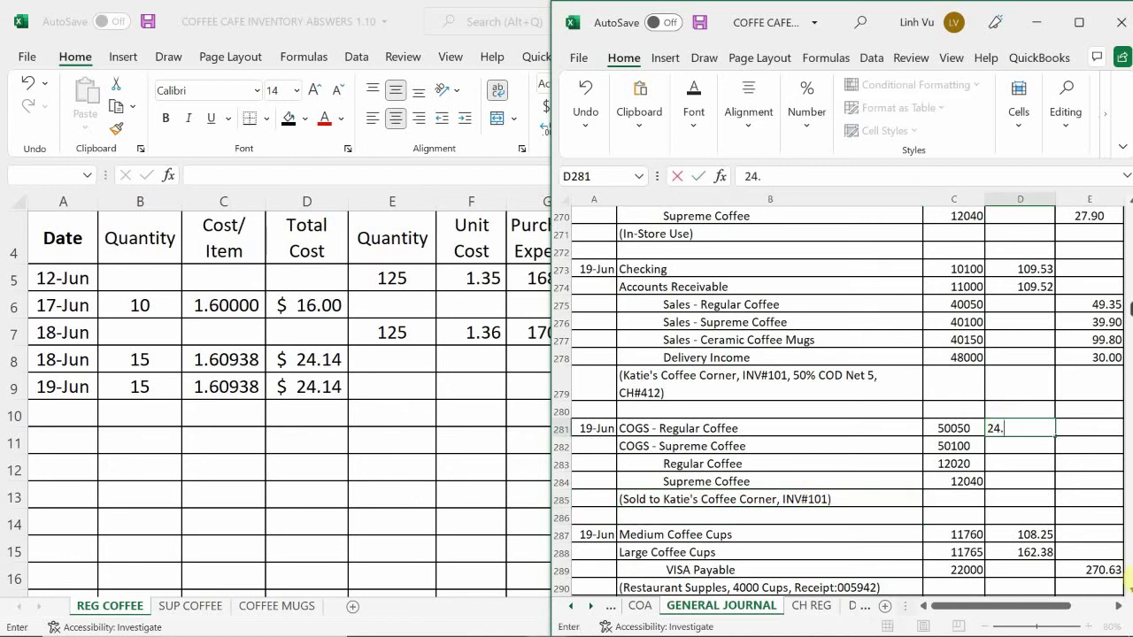
key(Return)
key(Return)
key(Right)
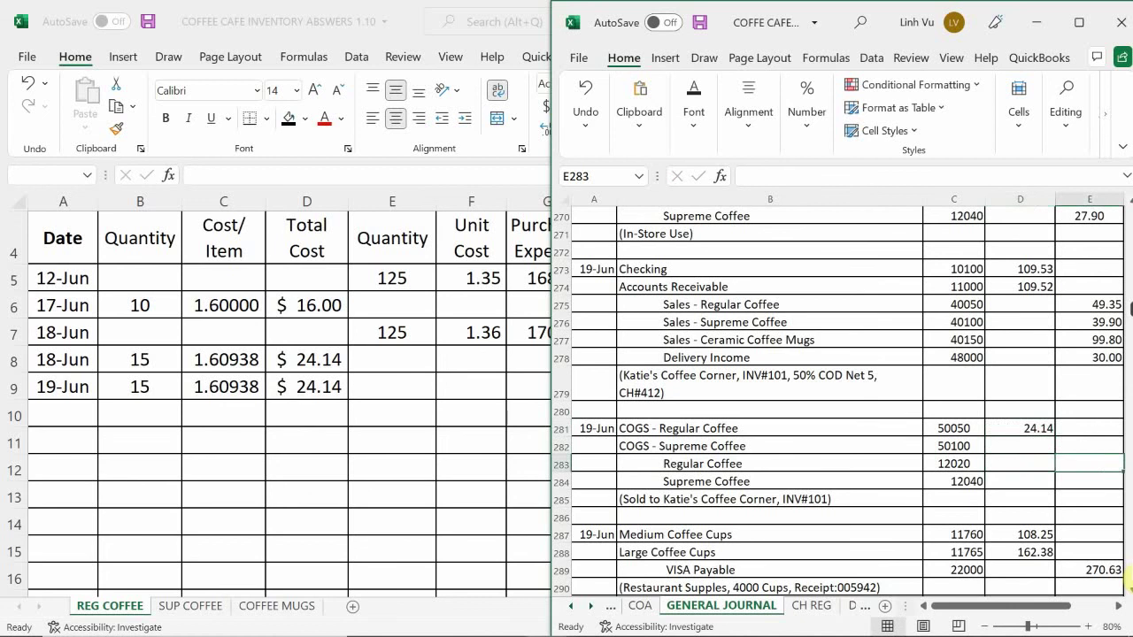
text(=)
key(Left)
key(Up)
key(Up)
key(Return)
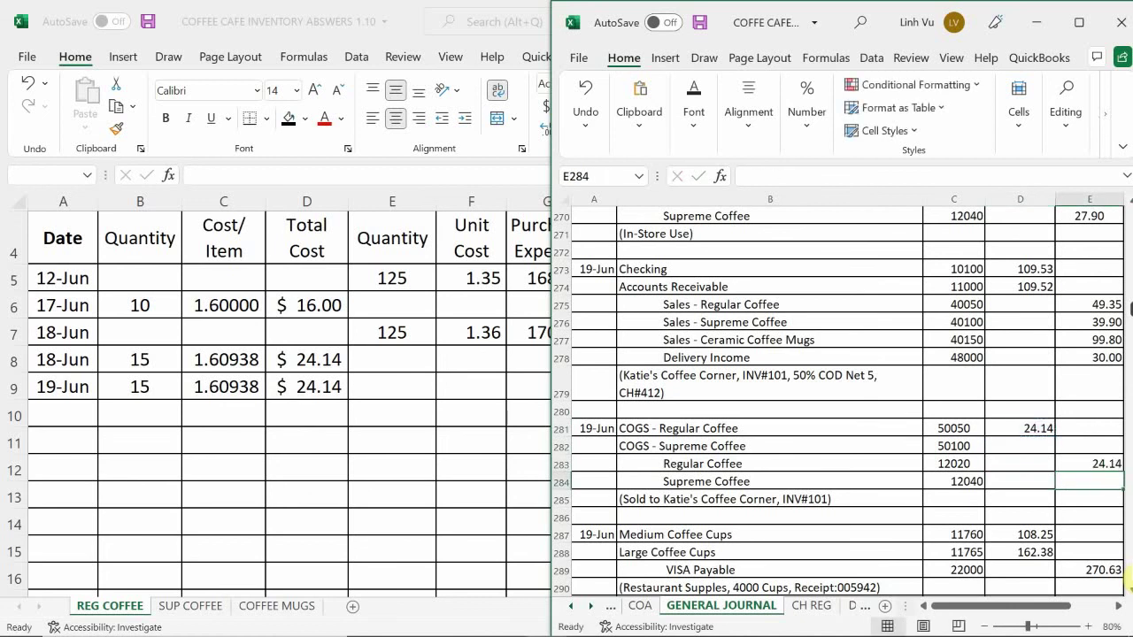
- Debit COGS - Supreme Coffee 18 in D282 and credit Supreme Coffee in E284 with a reference to D282
key(Left)
key(Up)
key(Up)
text(18)
key(Return)
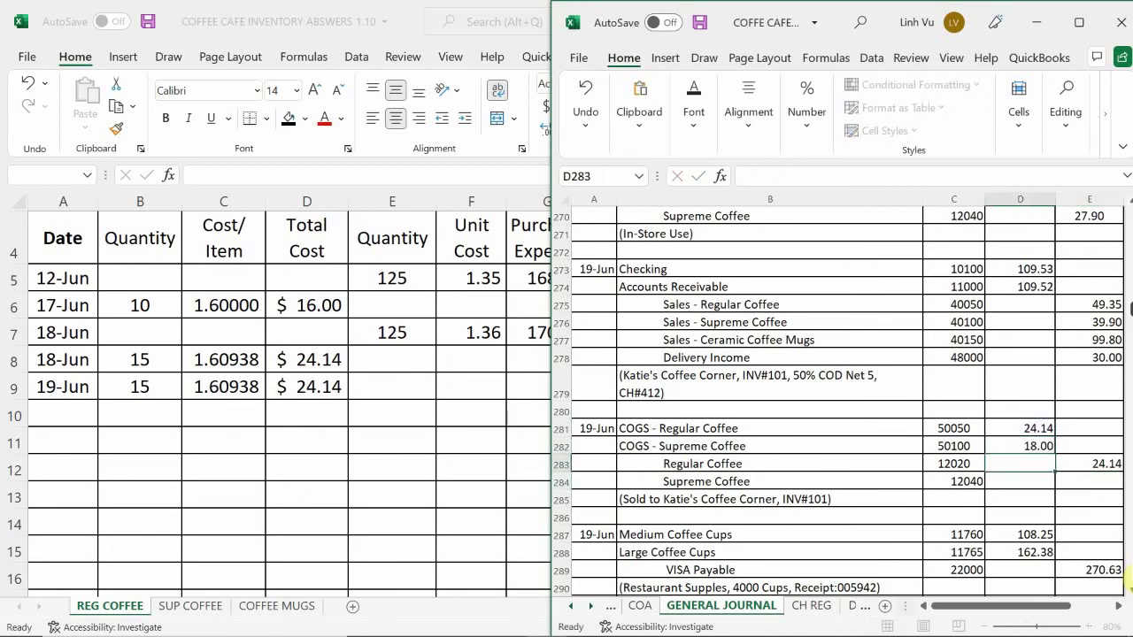
key(Return)
key(Return)
key(Right)
key(Up)
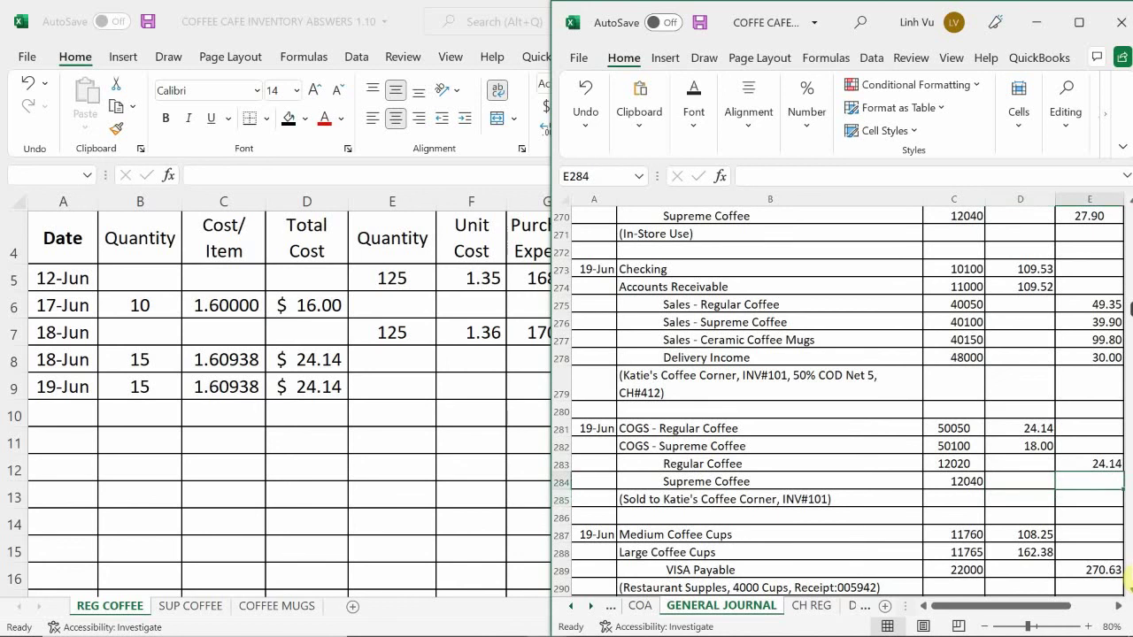
text(=)
key(Left)
key(Up)
key(Up)
key(Return)
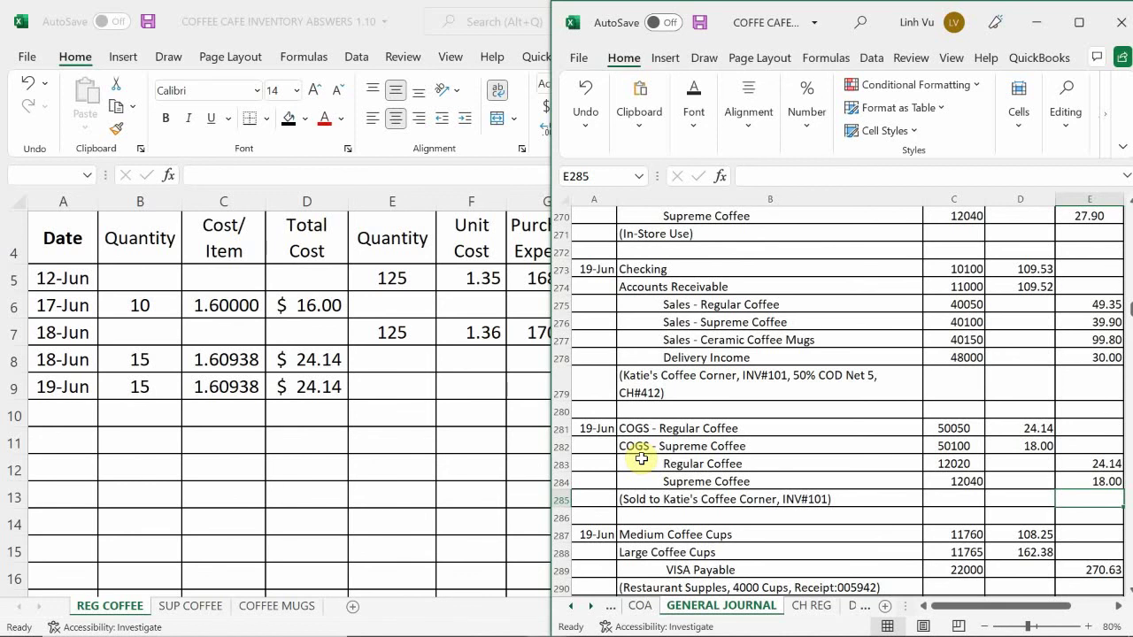
- Switch to the ledger workbook and bring up the COGS – Regular Coffee account (50050) on the COGS sheet
scroll(640, 420, down, 1)
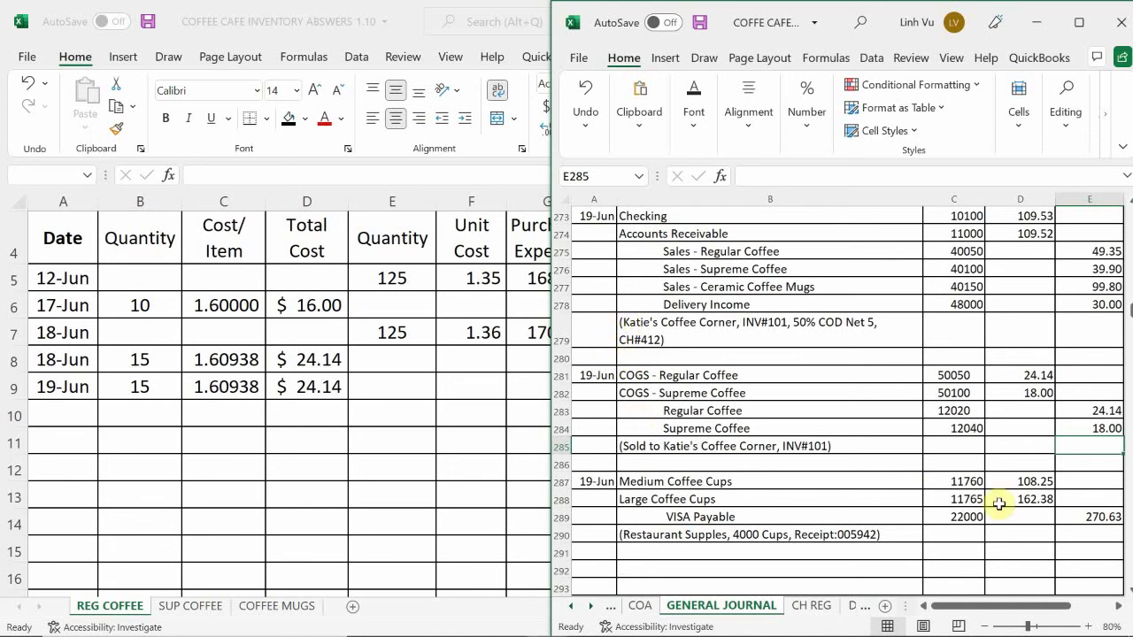
scroll(913, 478, down, 1)
scroll(912, 478, up, 1)
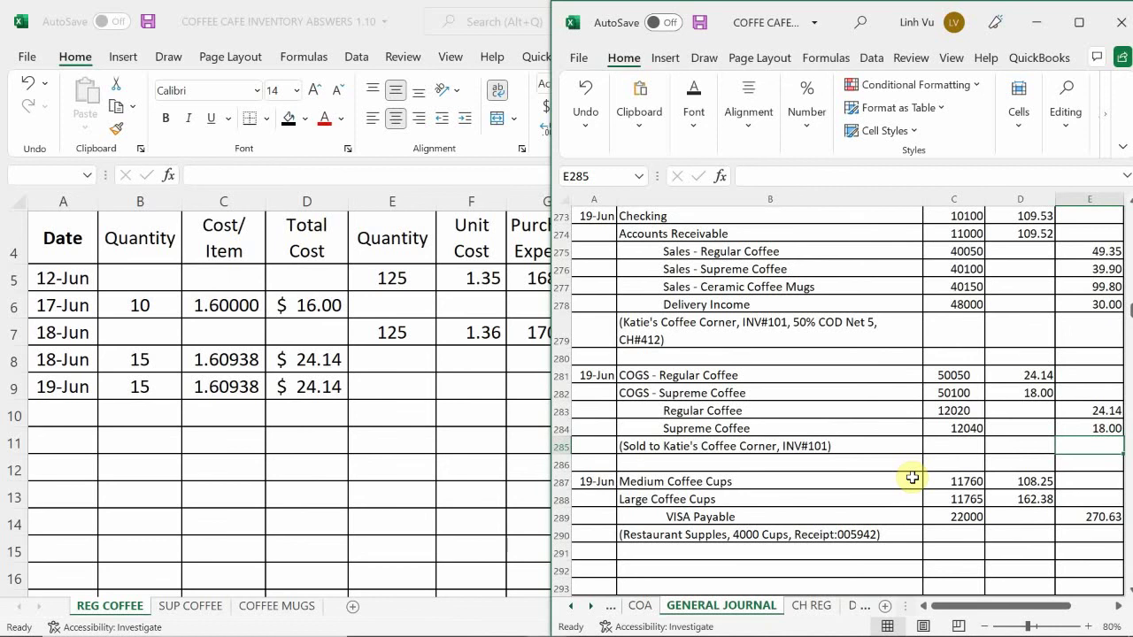
mouse_move(425, 630)
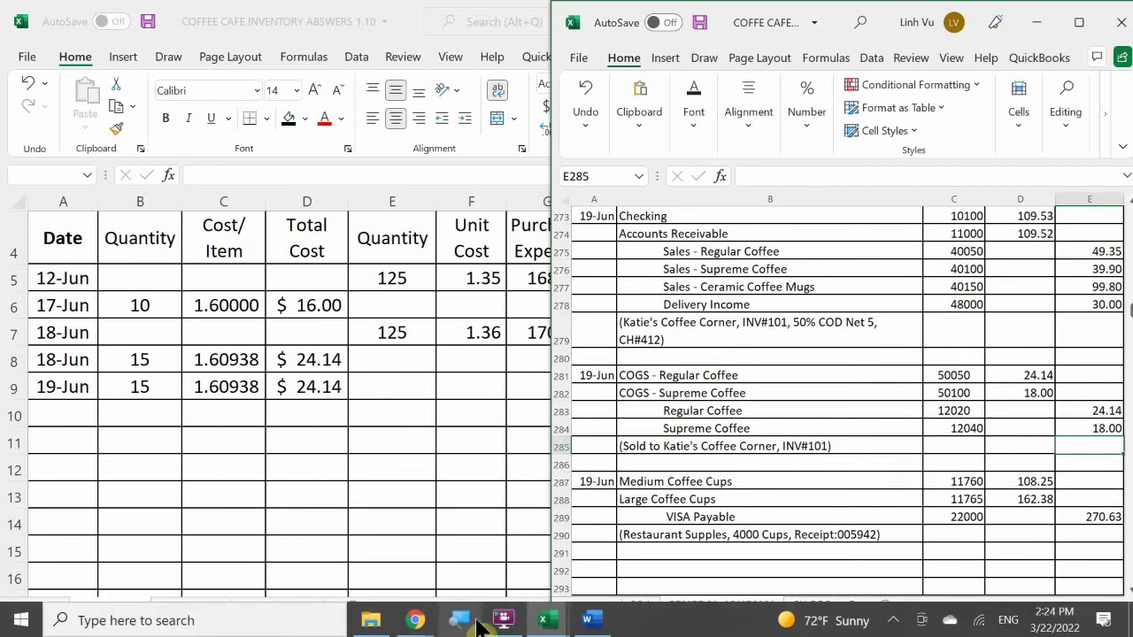
mouse_move(547, 620)
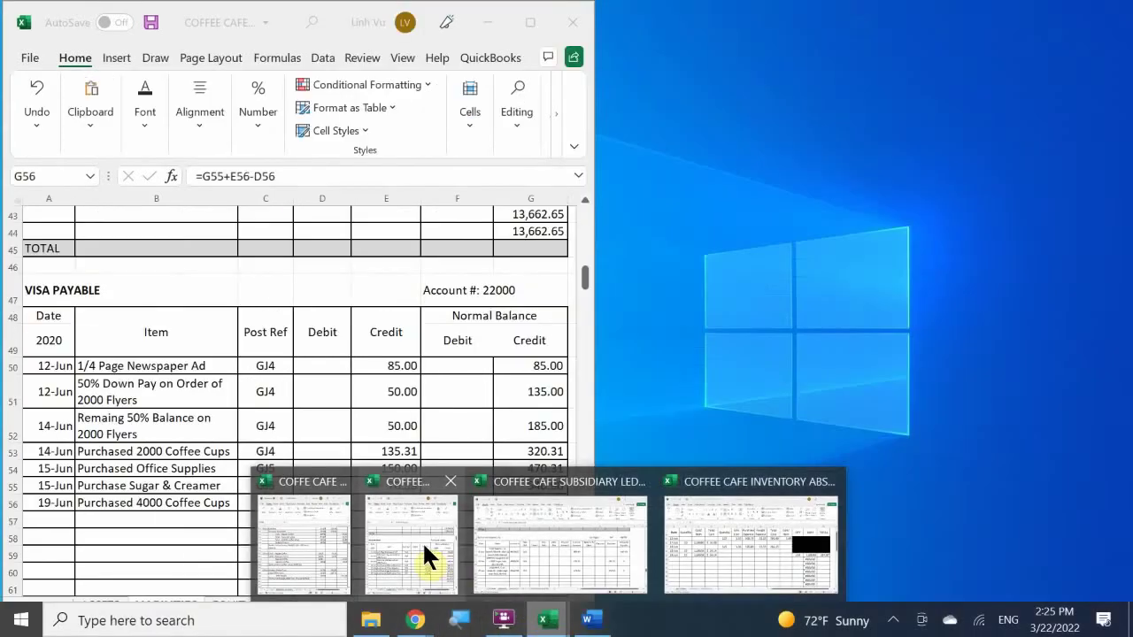
click(422, 541)
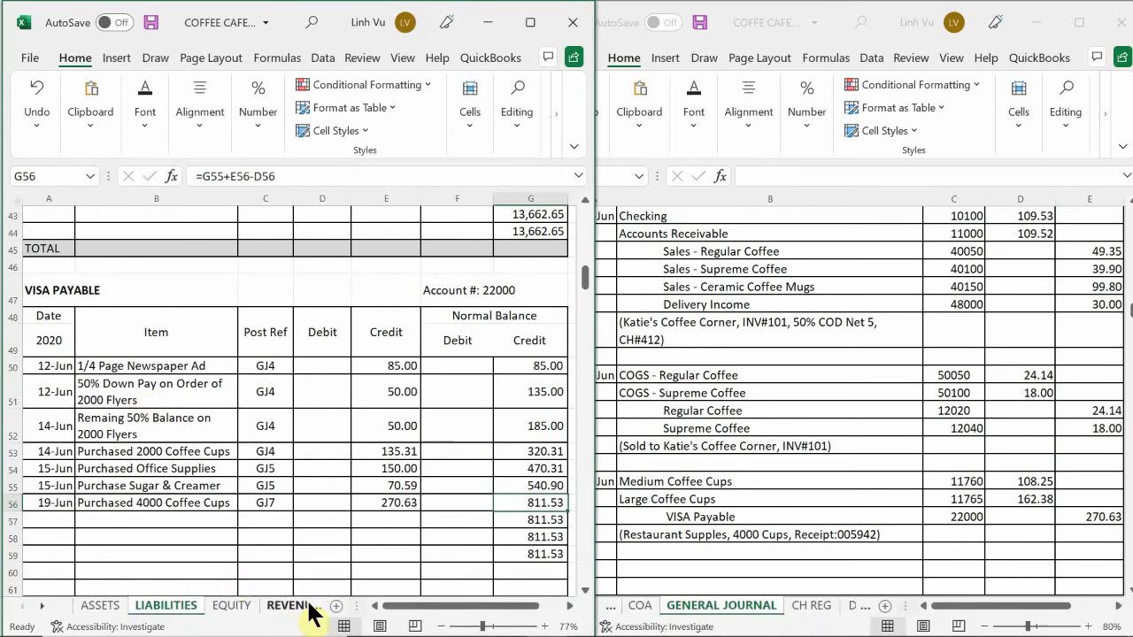
click(312, 615)
click(291, 615)
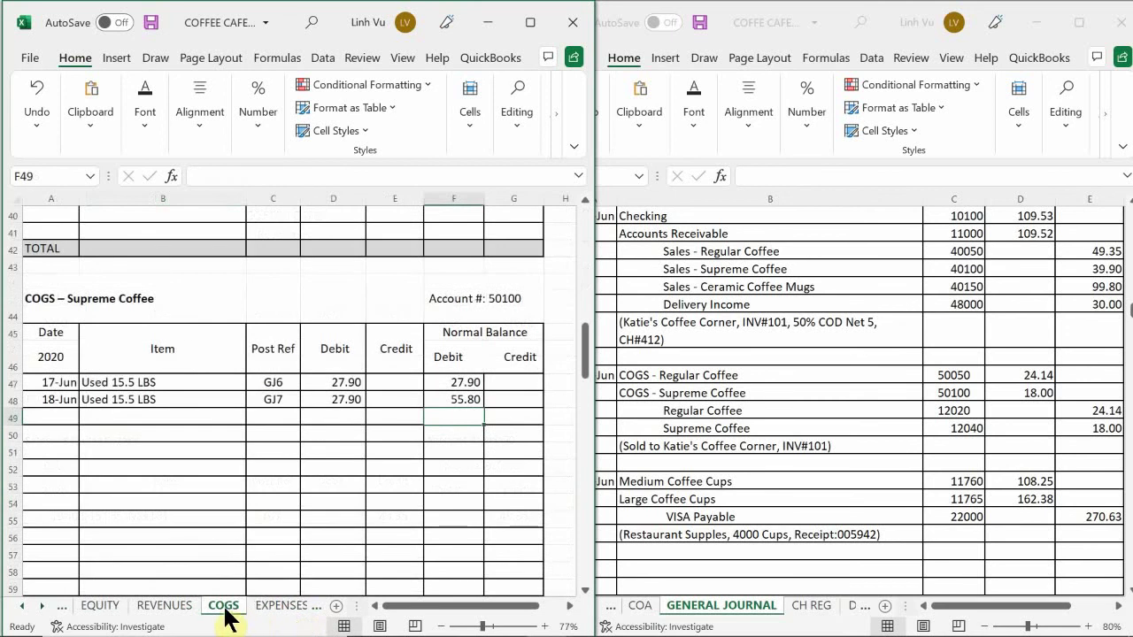
click(199, 520)
scroll(134, 468, up, 13)
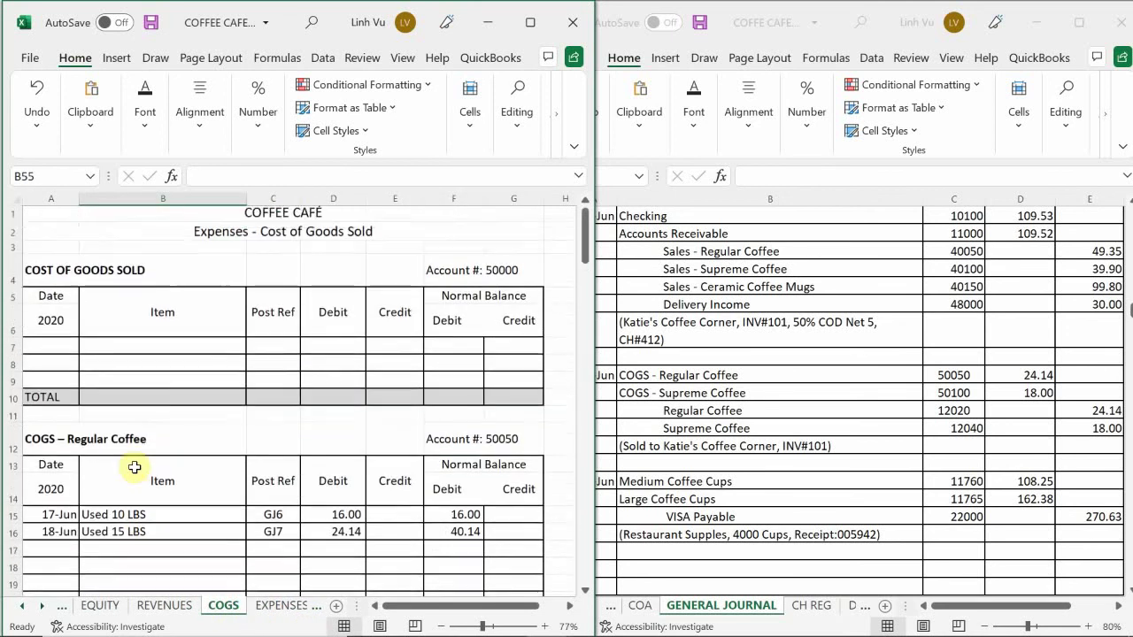
scroll(149, 411, down, 2)
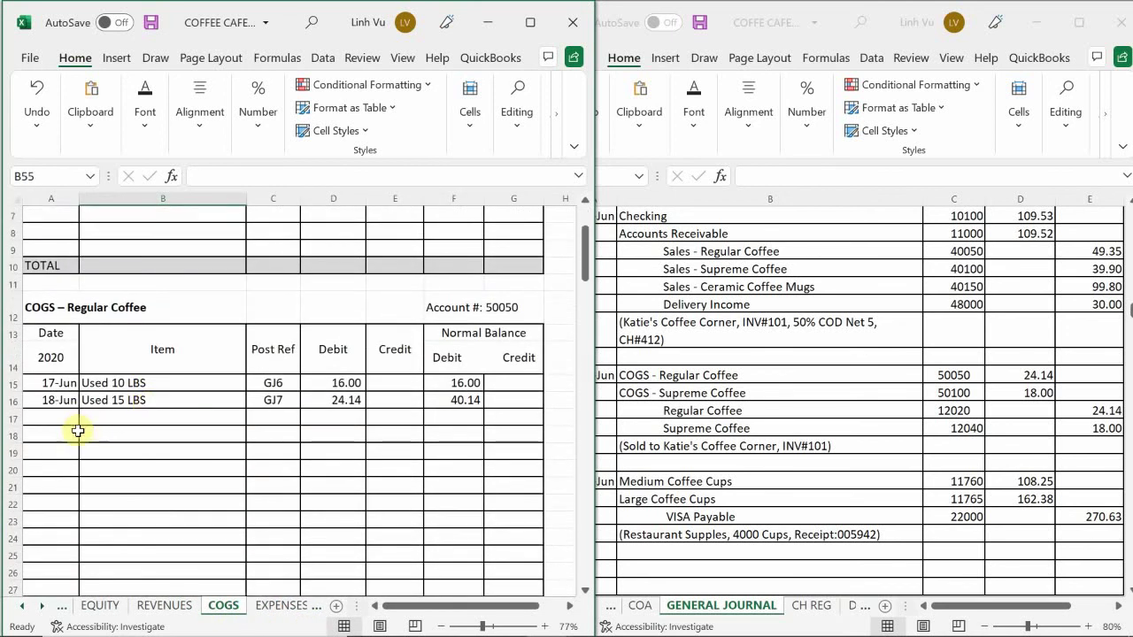
- Enter the date 6/19 in A17, the first empty row of the COGS – Regular Coffee account
click(55, 415)
text(6/1)
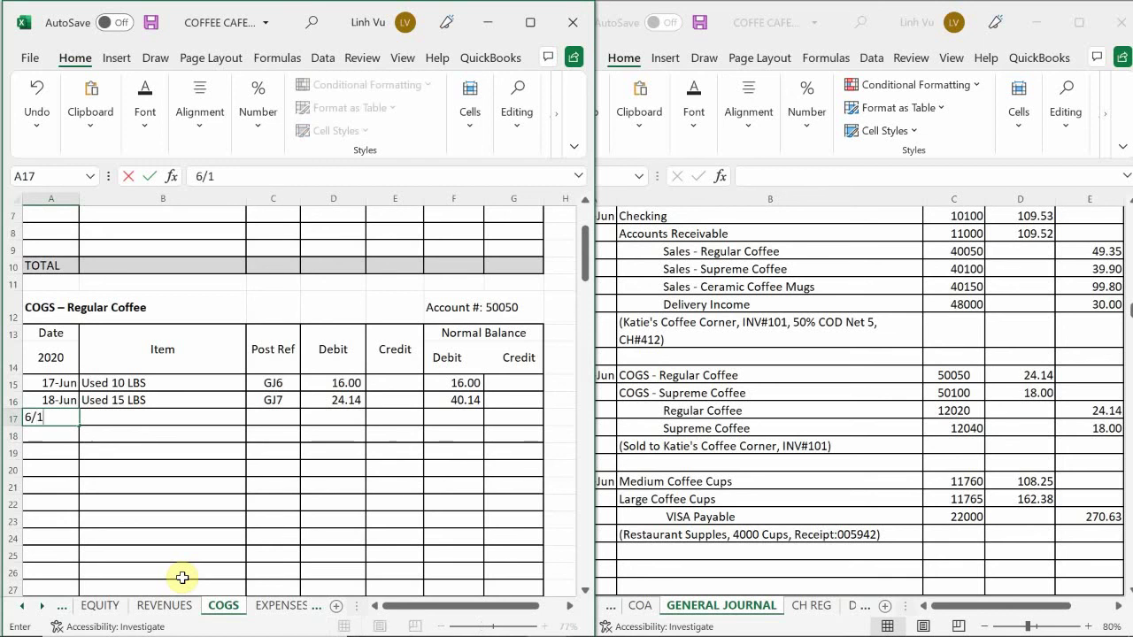
text(9)
key(Return)
key(Right)
key(Up)
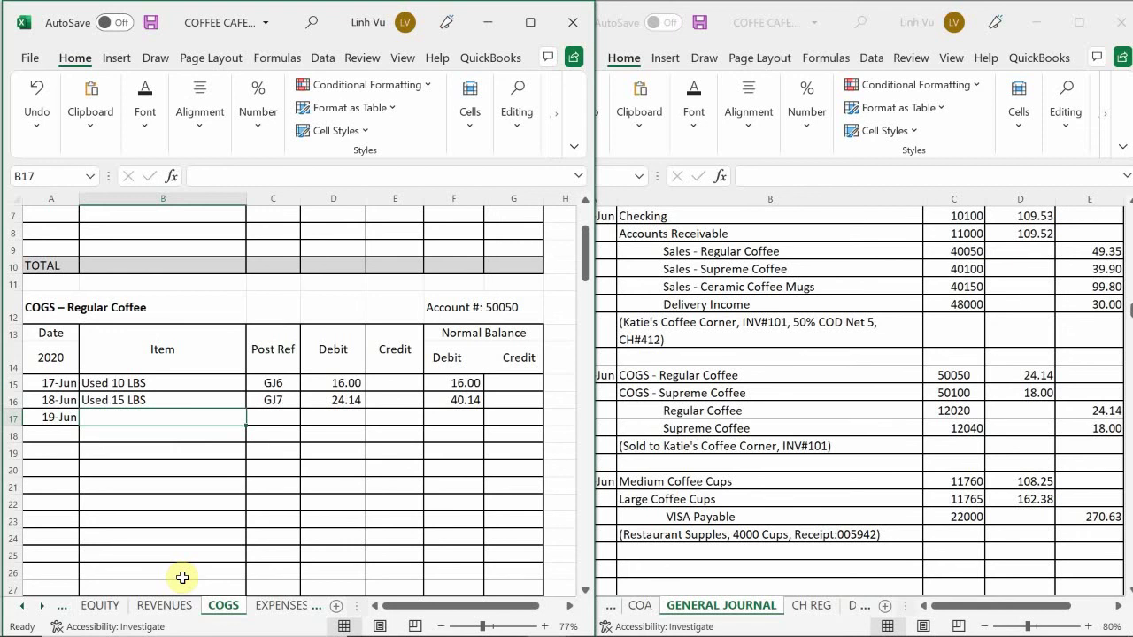
- Enter "SOLD 15 LBS" as the item in B17 for the 19-Jun COGS – Regular Coffee posting
text(Sold)
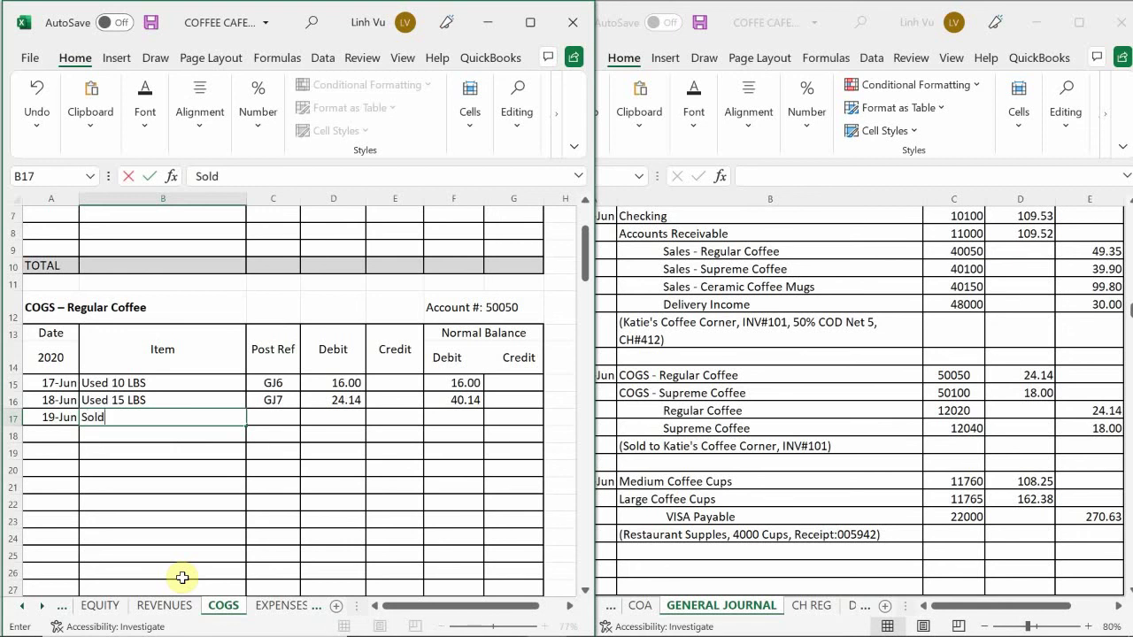
key(BackSpace)
key(BackSpace)
key(BackSpace)
text(OLD 15 KB)
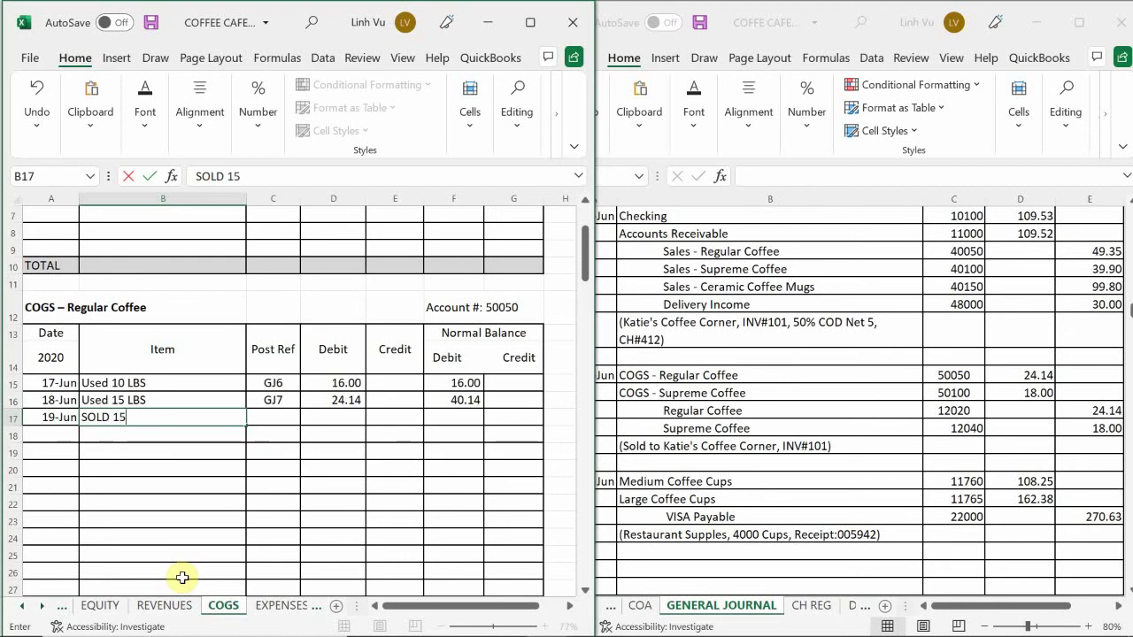
key(BackSpace)
key(BackSpace)
text(LBS)
key(Return)
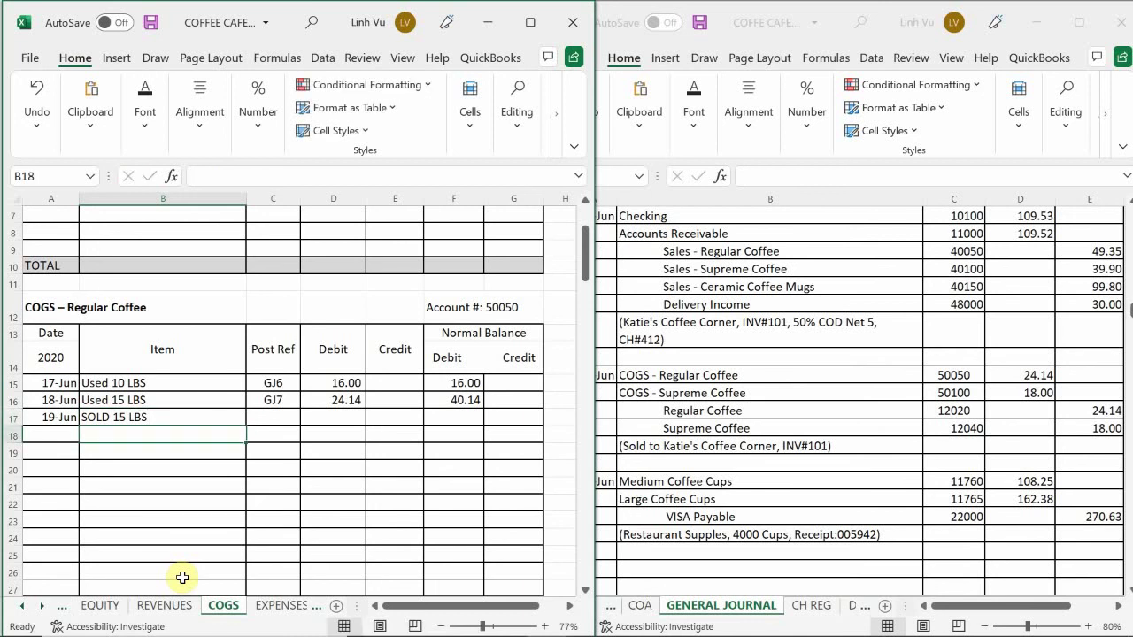
- Fill post ref C17 with a reference to C16 and enter a debit of 24.14 in D17
key(Right)
key(Up)
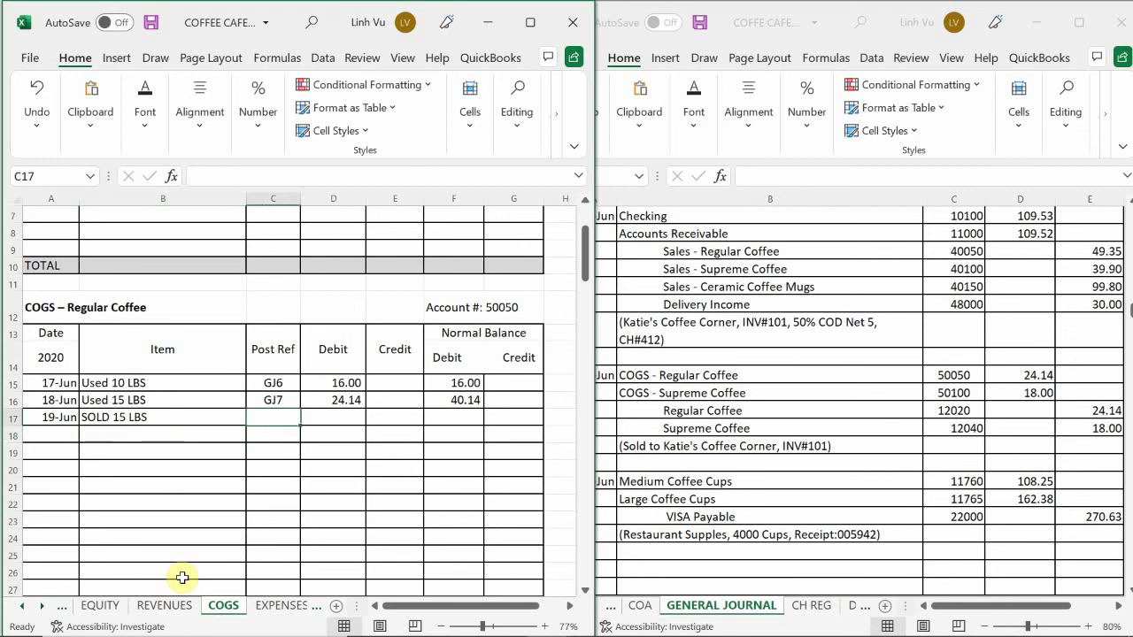
text(=)
key(Up)
key(Return)
key(Right)
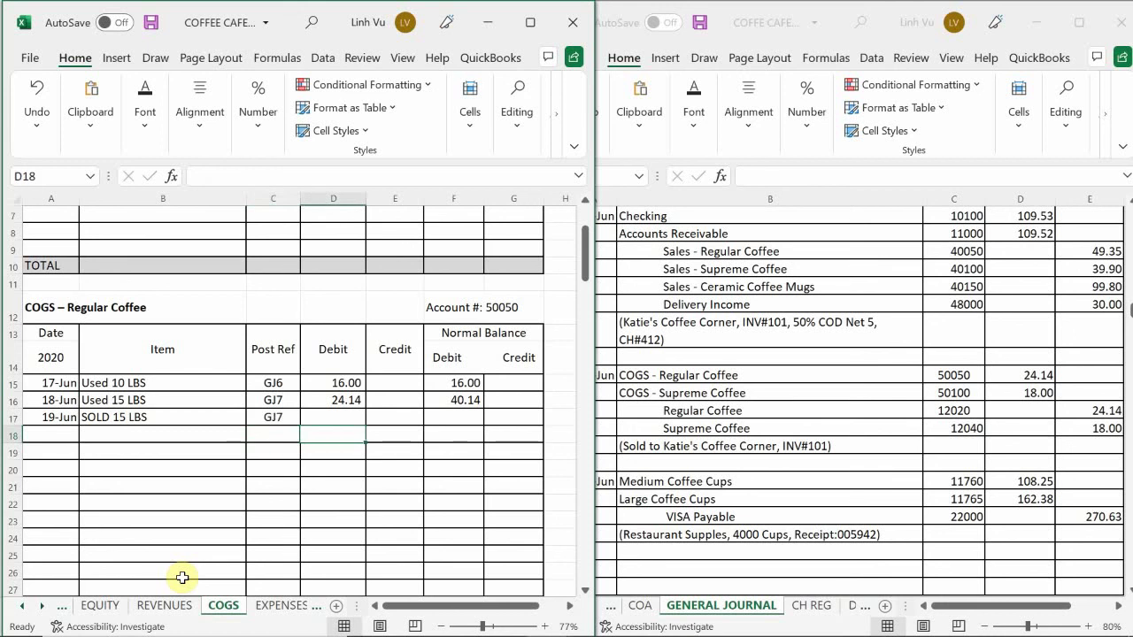
key(Up)
text(24.)
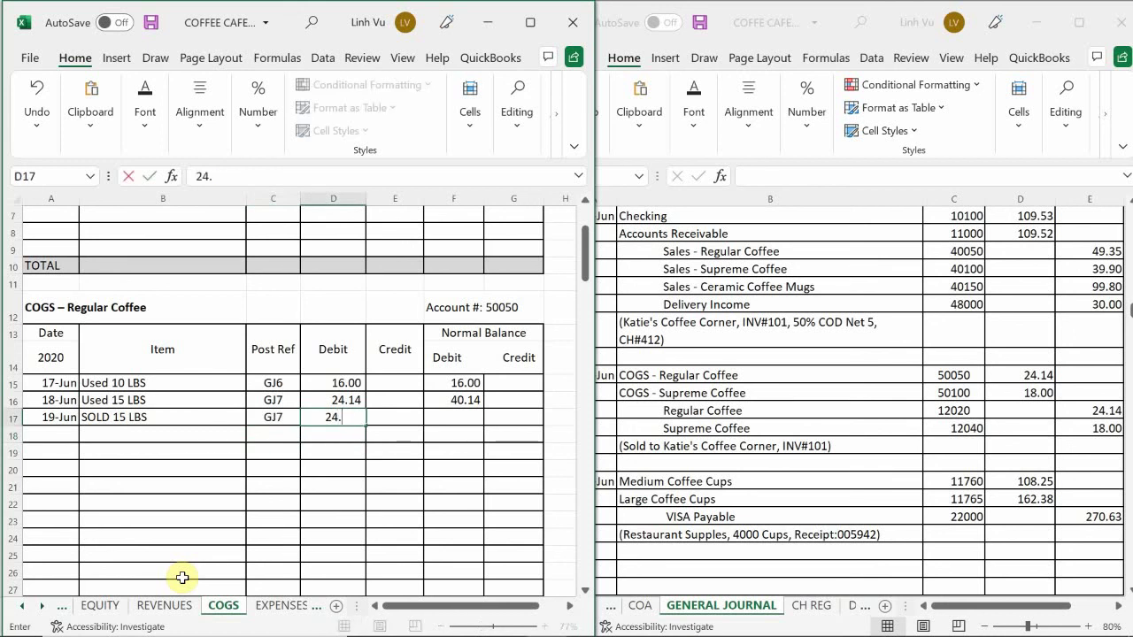
text(14)
key(Return)
- Extend the running debit balance formula from F16 to F17 in the COGS – Regular Coffee account
key(Up)
key(Right)
key(Right)
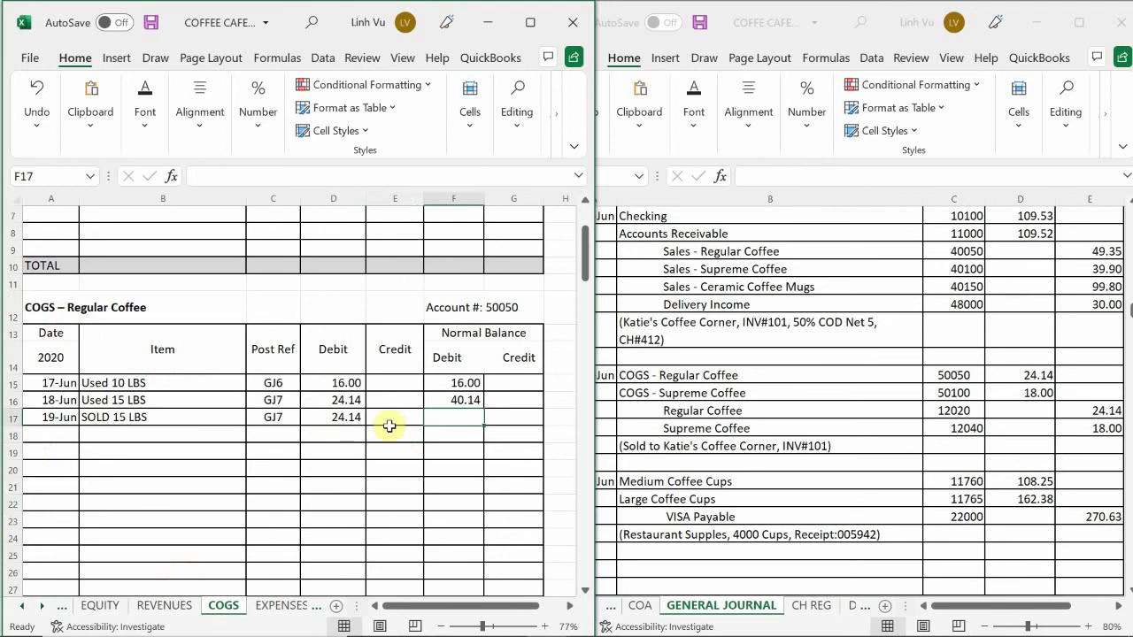
click(450, 397)
drag(483, 408, 484, 425)
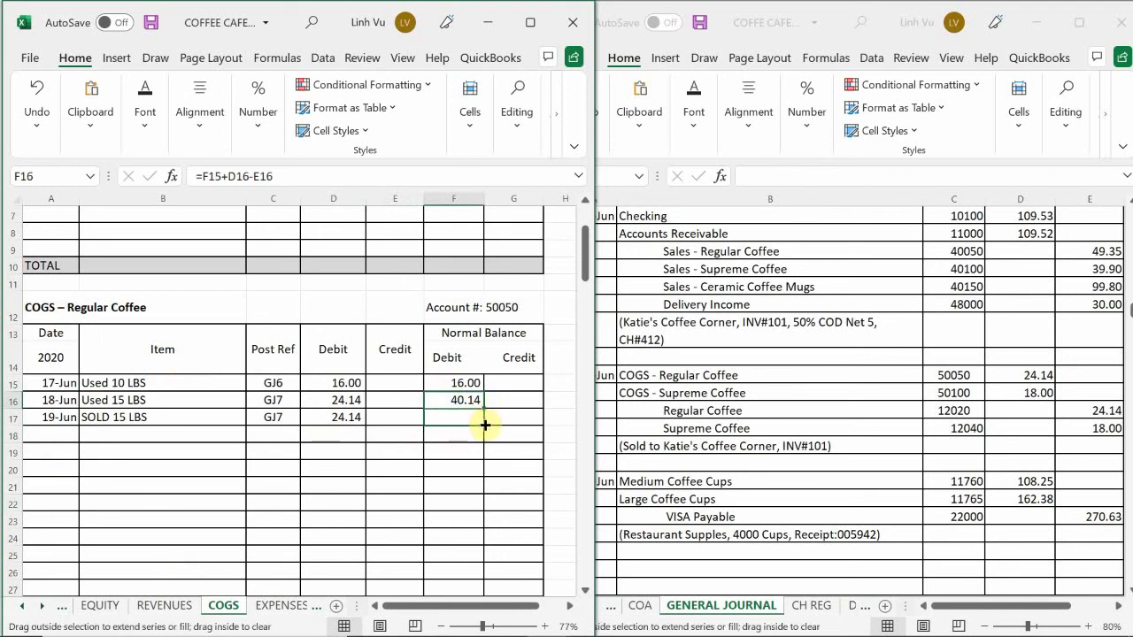
drag(485, 425, 485, 425)
drag(486, 425, 485, 425)
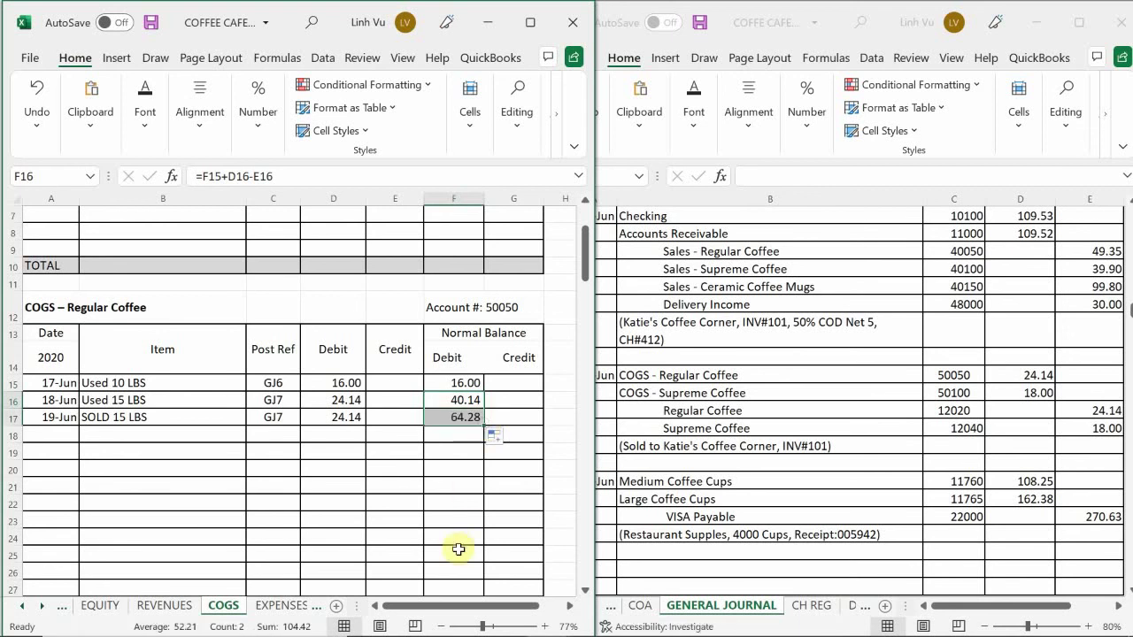
- Enter the date 6/19 in A49 and the item "SOLD 10 LBS" in B49 of the COGS – Supreme Coffee account
click(108, 463)
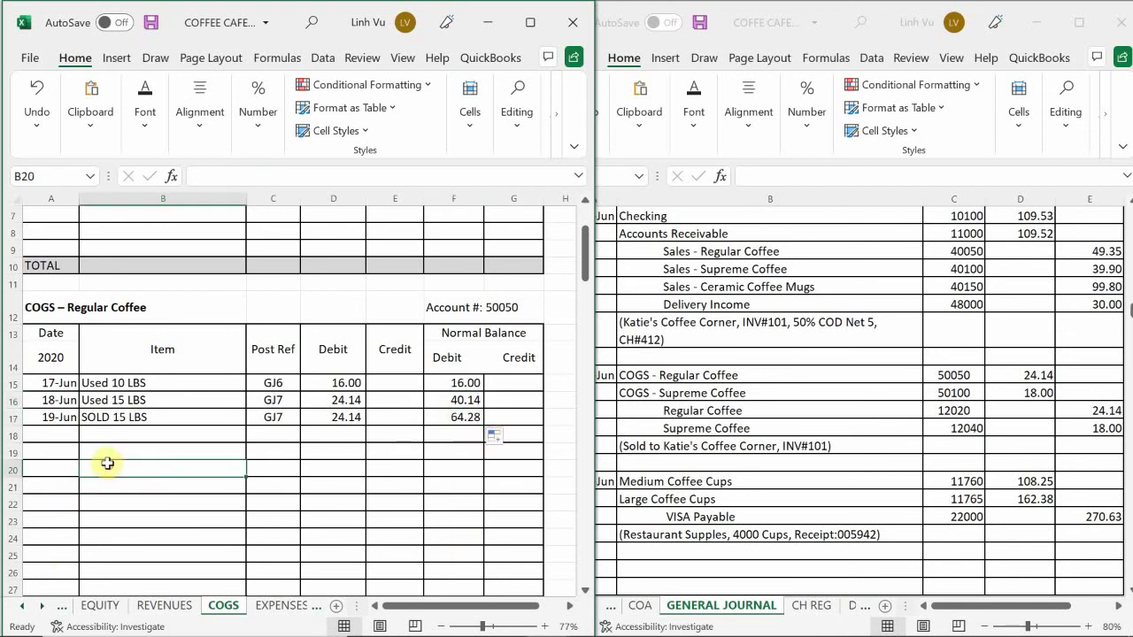
scroll(107, 463, down, 10)
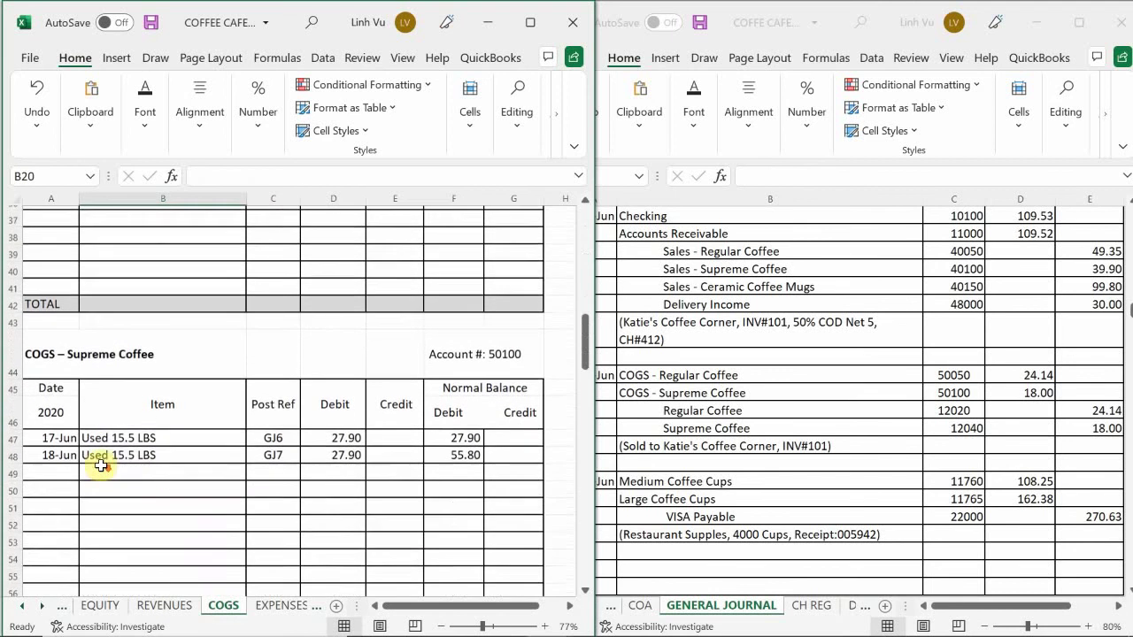
click(50, 470)
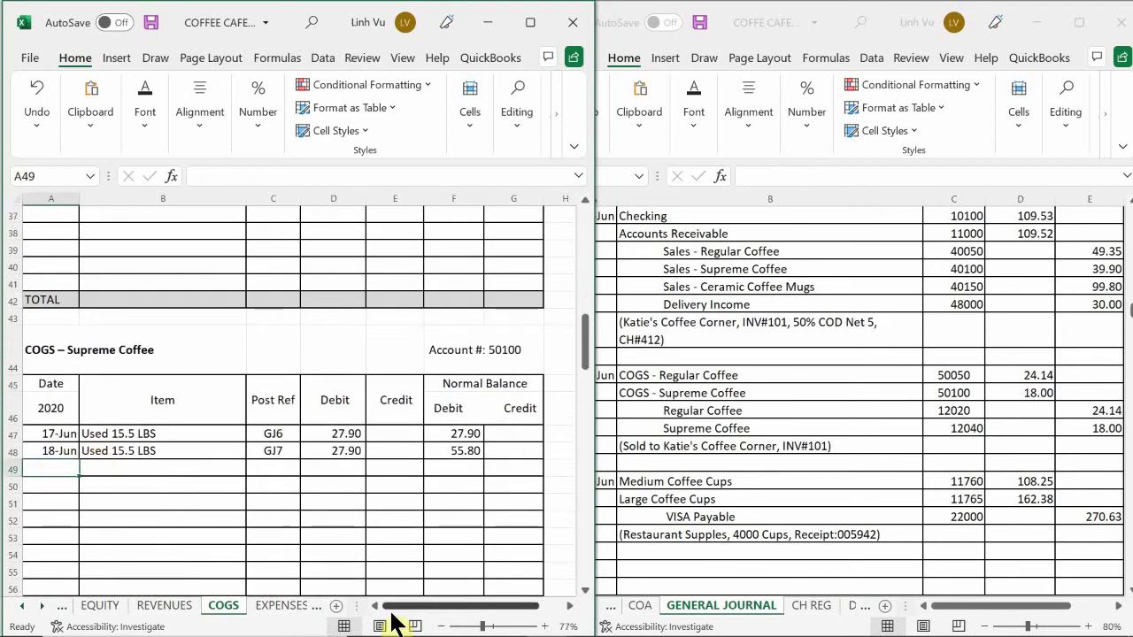
text(6/19)
key(Return)
key(Up)
key(Right)
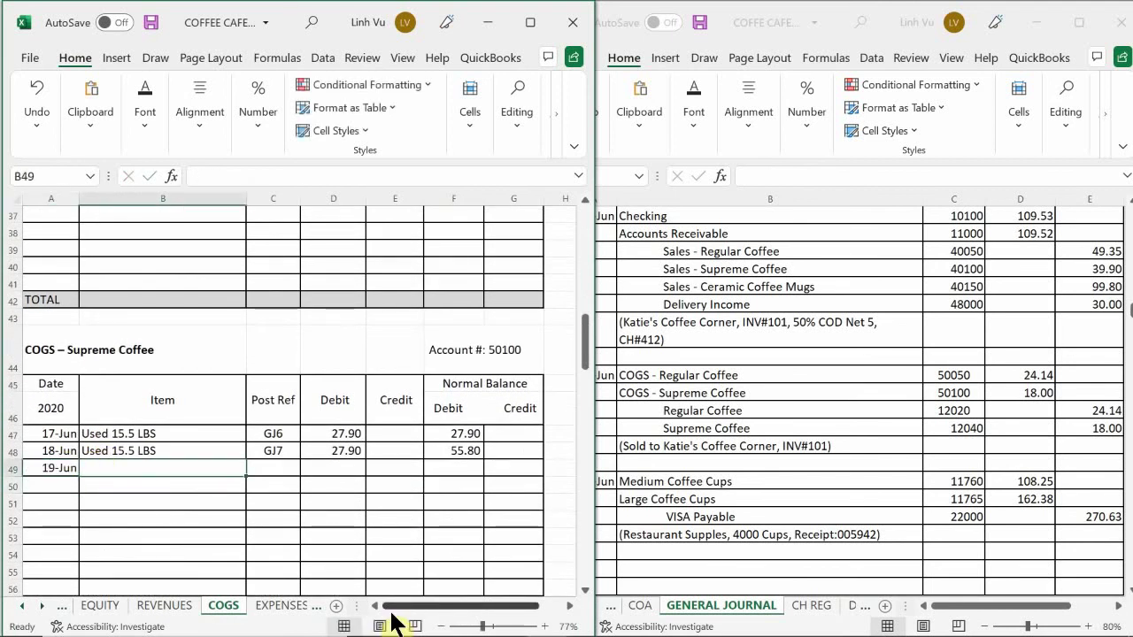
text(SOLD )
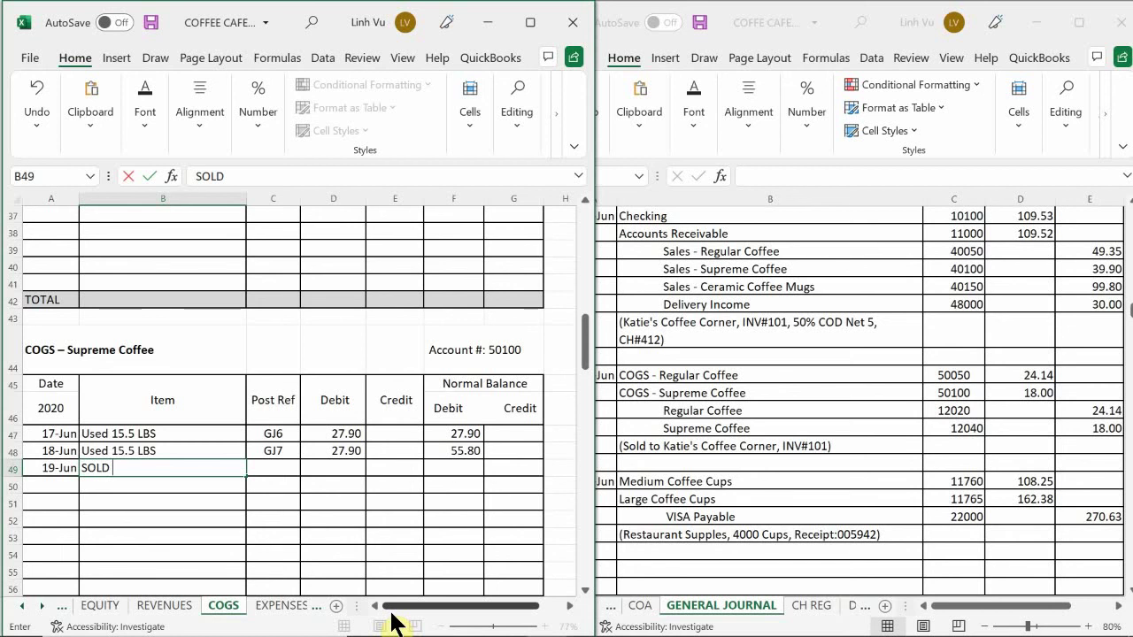
text(10 LBS)
- Enter post ref GJ7 in C49 and a debit of 18 in D49 for the 19-Jun COGS – Supreme Coffee posting
key(Tab)
text(GJ7)
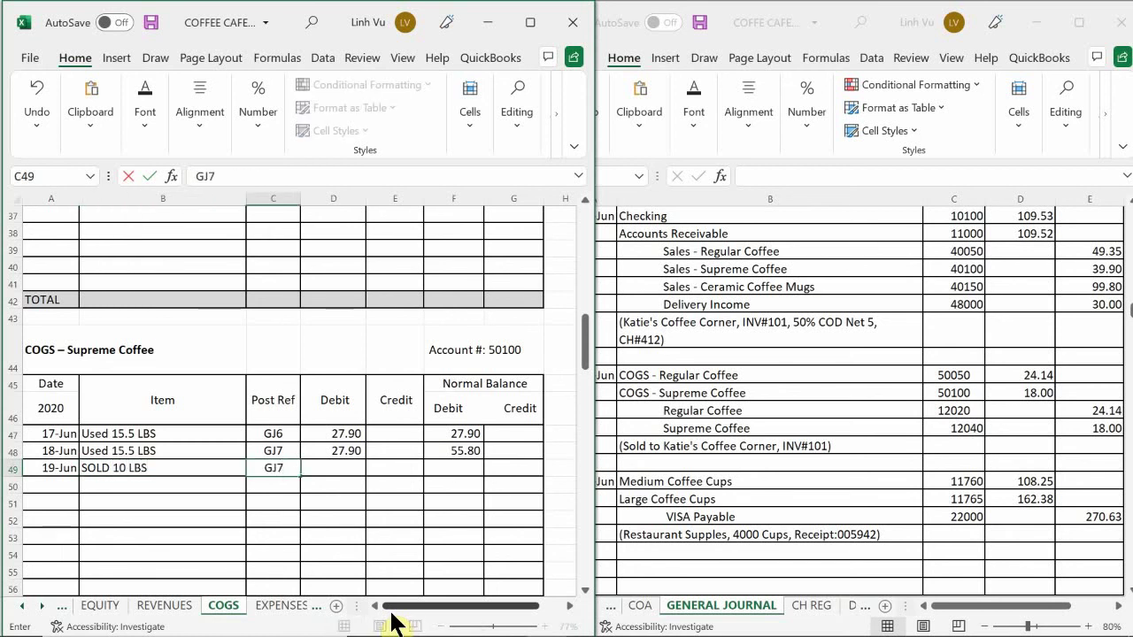
key(Tab)
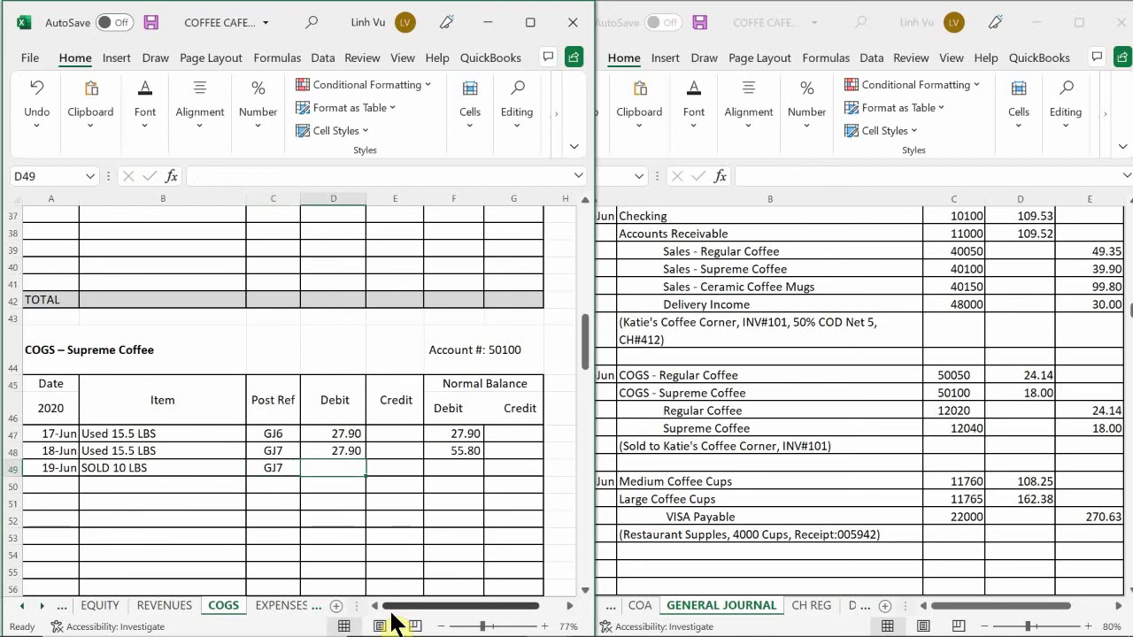
text(18)
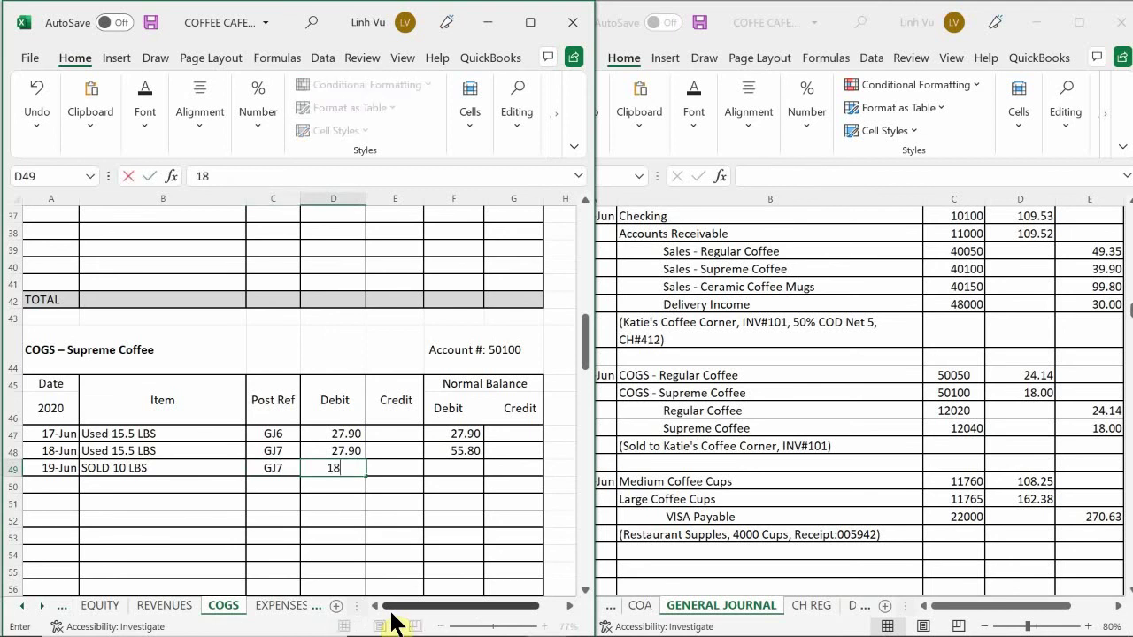
key(Return)
- Extend the running debit balance formula from F48 to F49 in the COGS – Supreme Coffee account
key(Right)
key(Right)
key(Up)
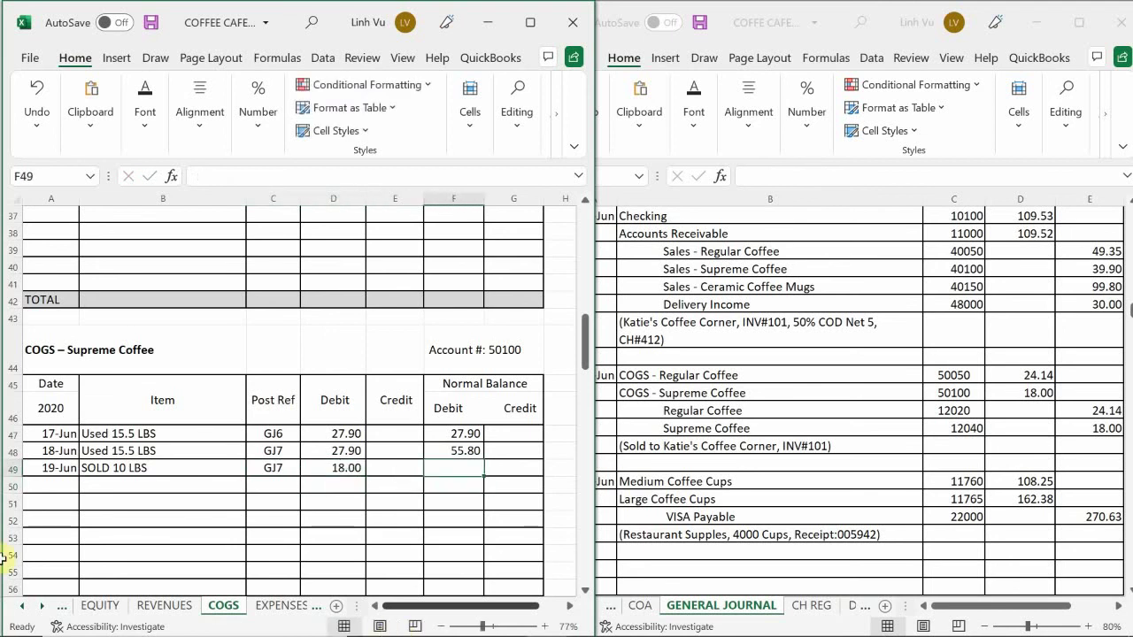
click(452, 452)
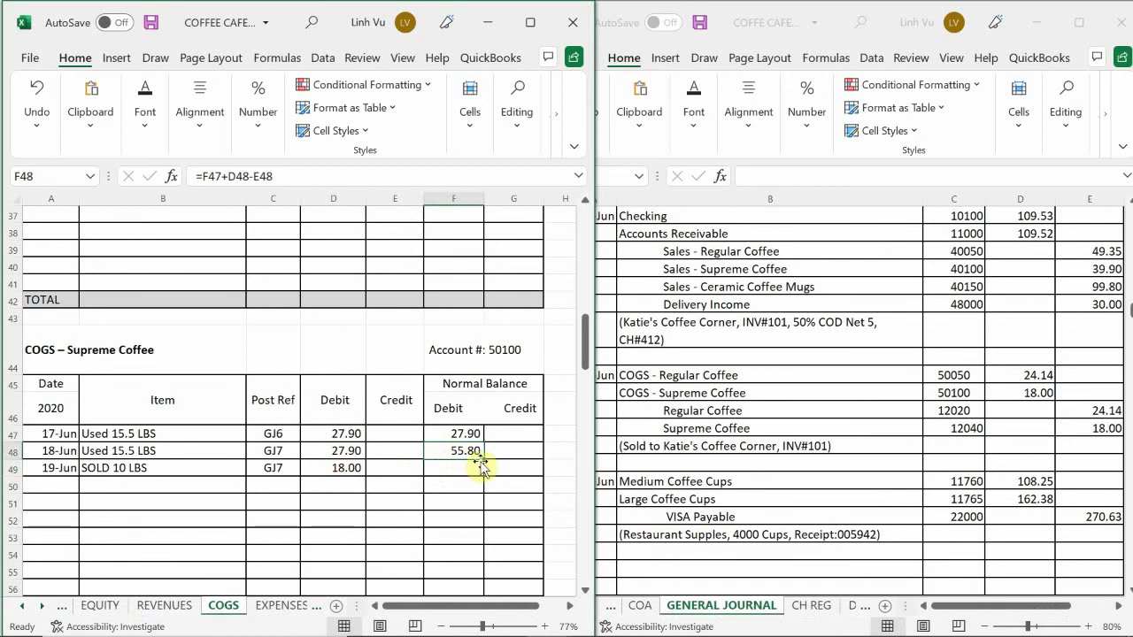
drag(485, 461, 483, 476)
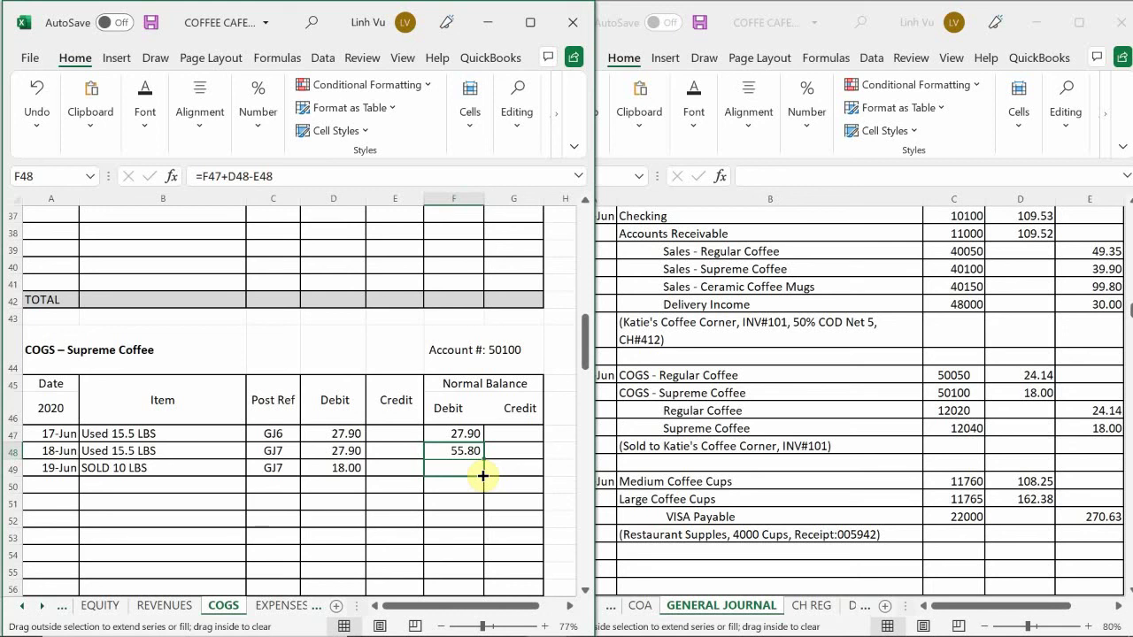
drag(482, 476, 483, 476)
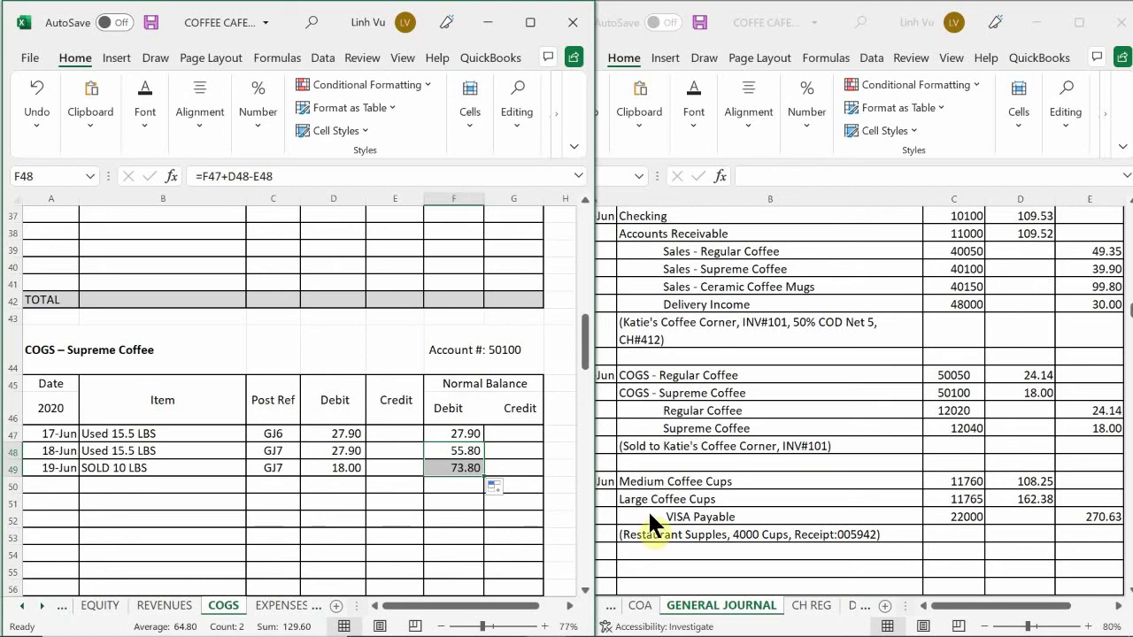
- On the ASSETS sheet's Regular Coffee account, enter the date 6/19 in A211 and the item "SOLD 15 LBS" in B211
click(23, 609)
click(23, 609)
click(100, 606)
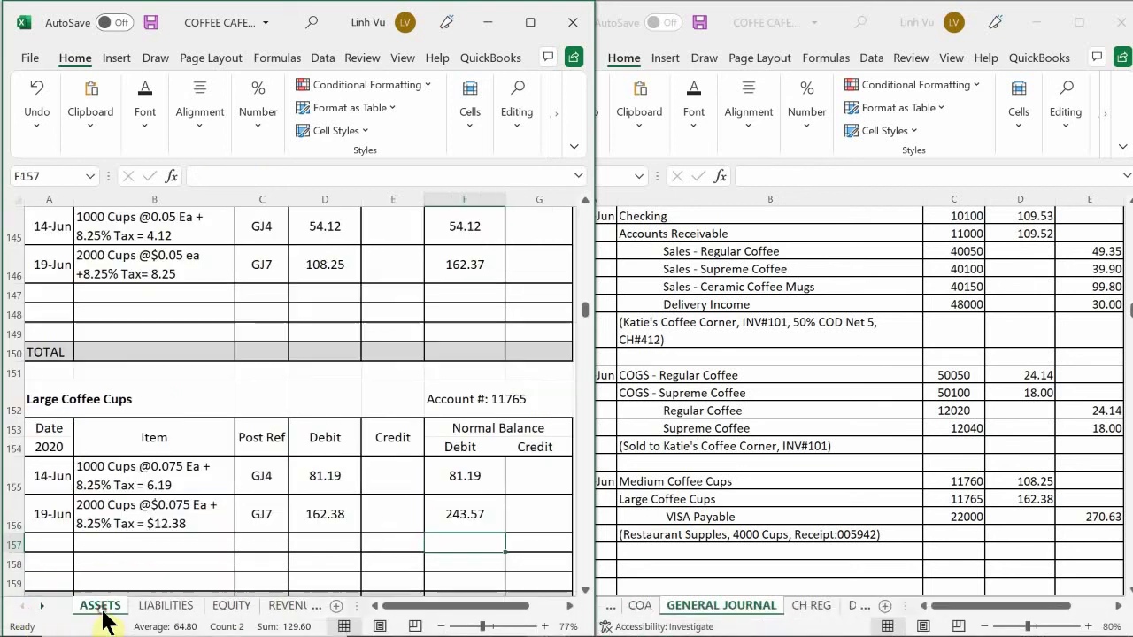
click(137, 500)
scroll(144, 474, down, 12)
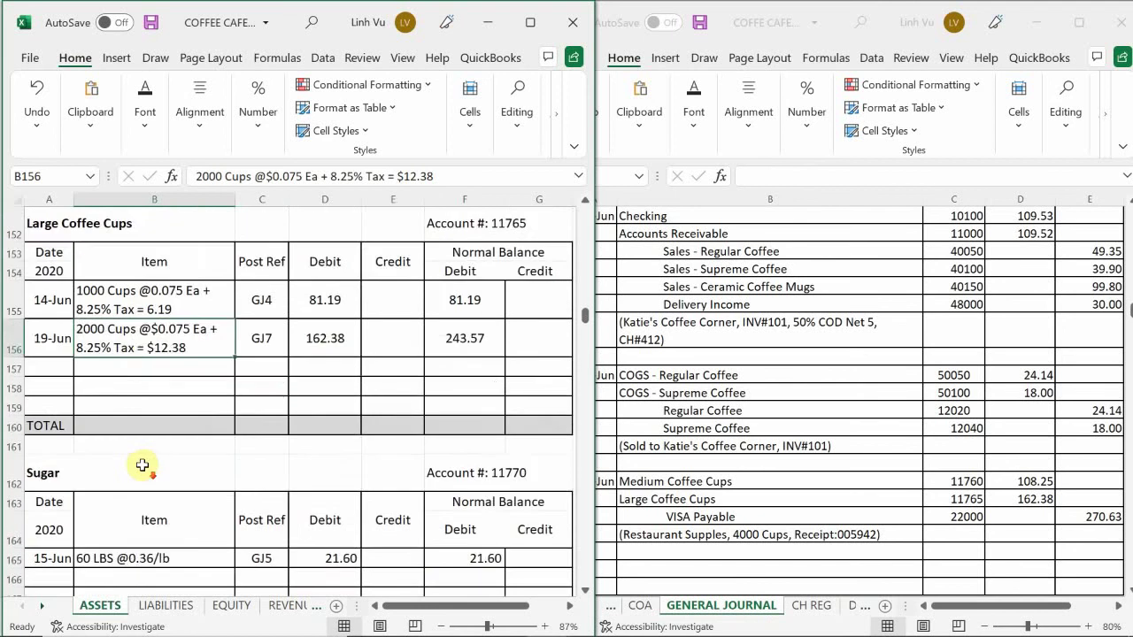
scroll(155, 482, down, 5)
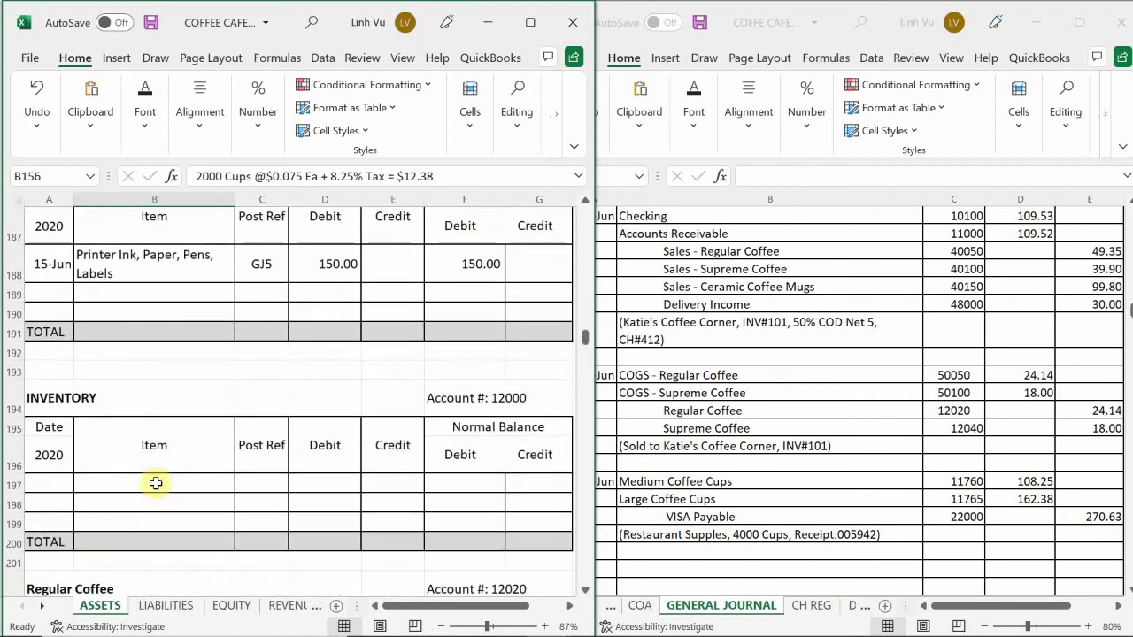
scroll(163, 490, down, 2)
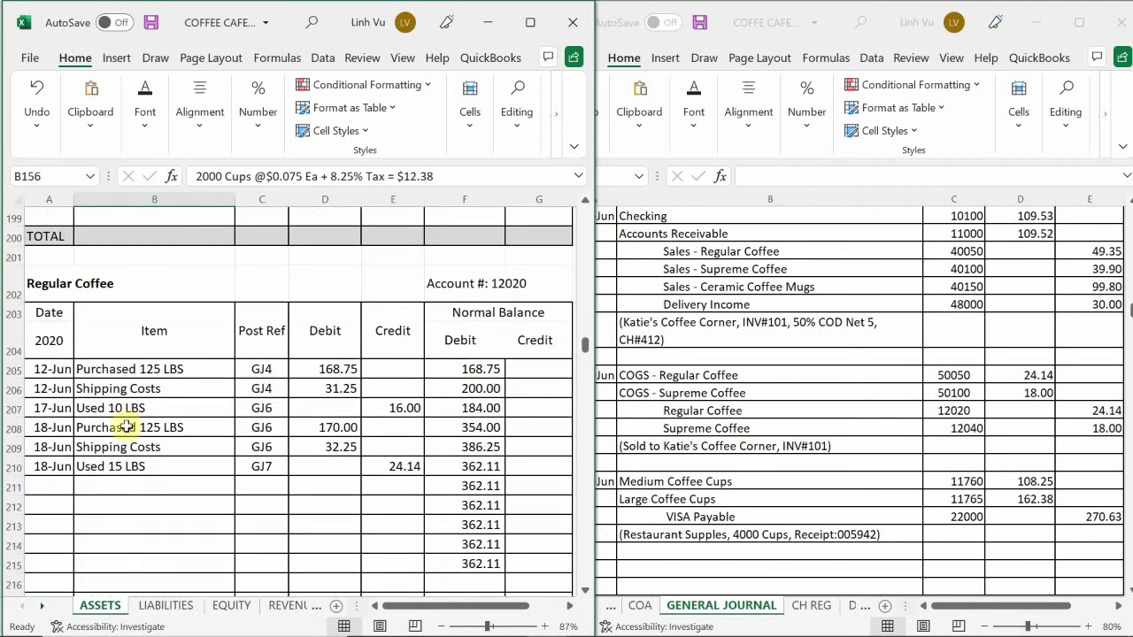
click(49, 485)
text(6)
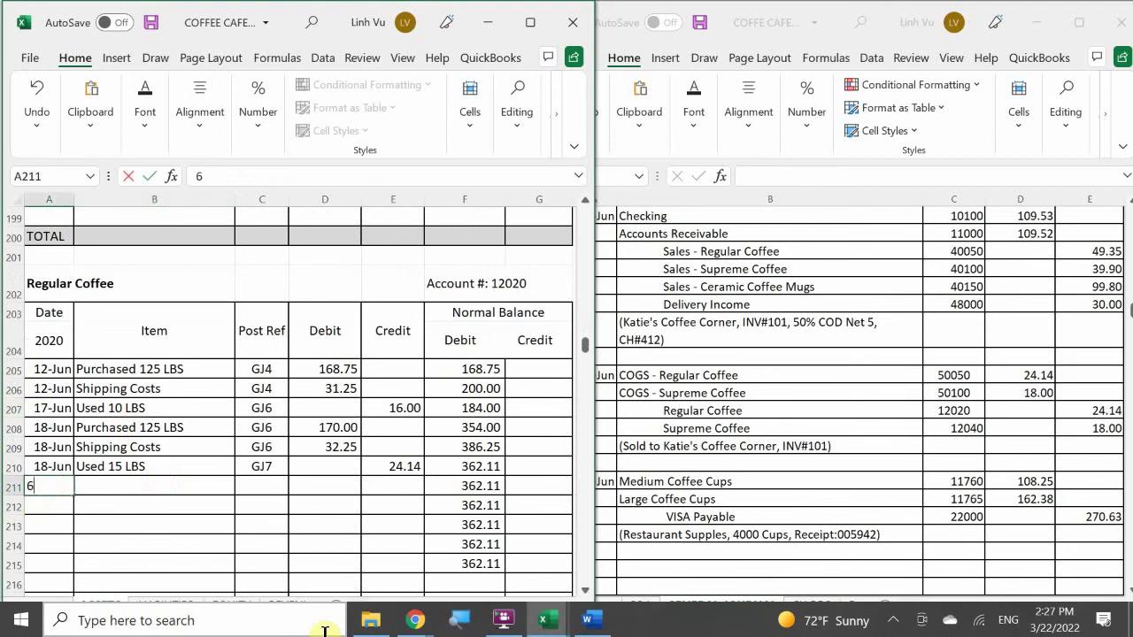
text(/19)
key(Return)
key(Up)
key(Right)
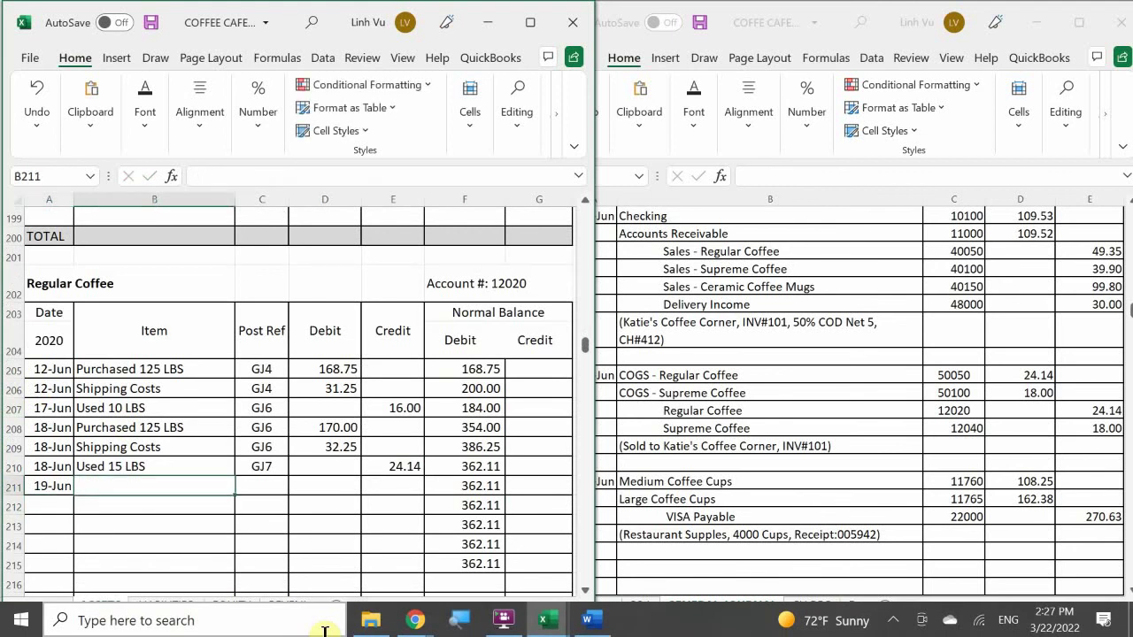
text(SOLD 15 LBS)
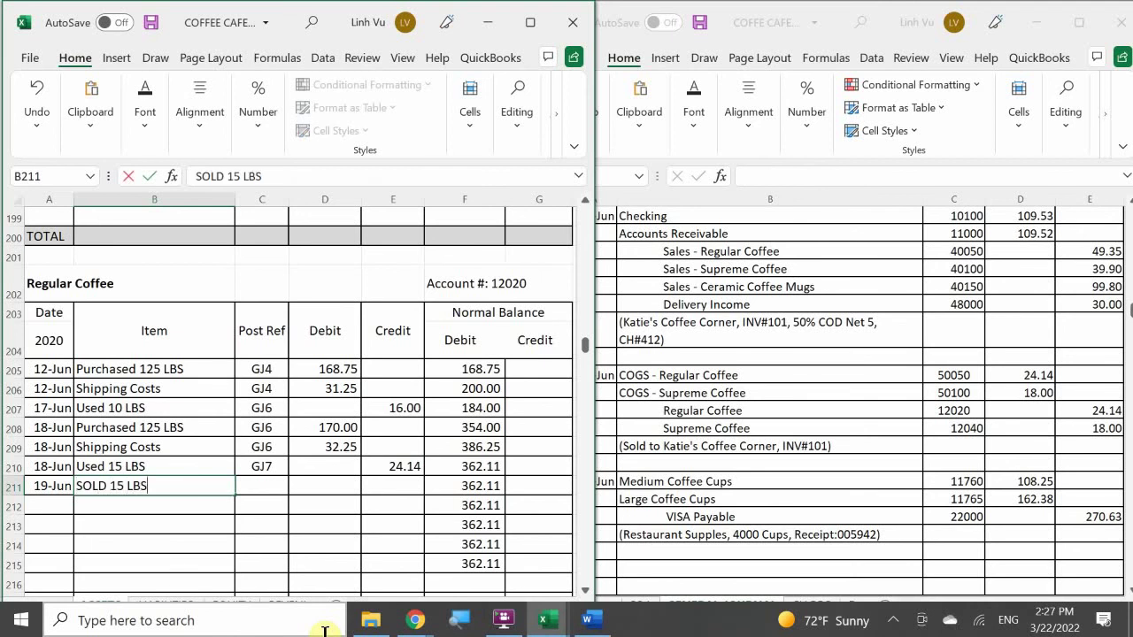
- Fill C211 with the post ref from the row above by formula and enter a credit of 24.14 in E211 for Regular Coffee
key(Tab)
text(=)
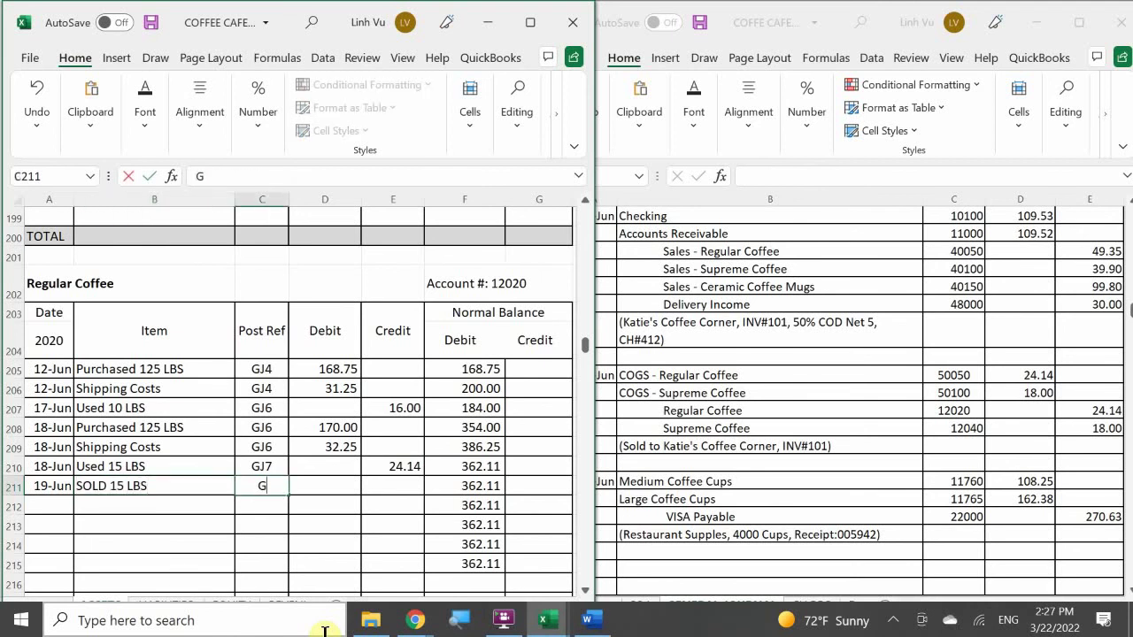
key(Up)
key(Tab)
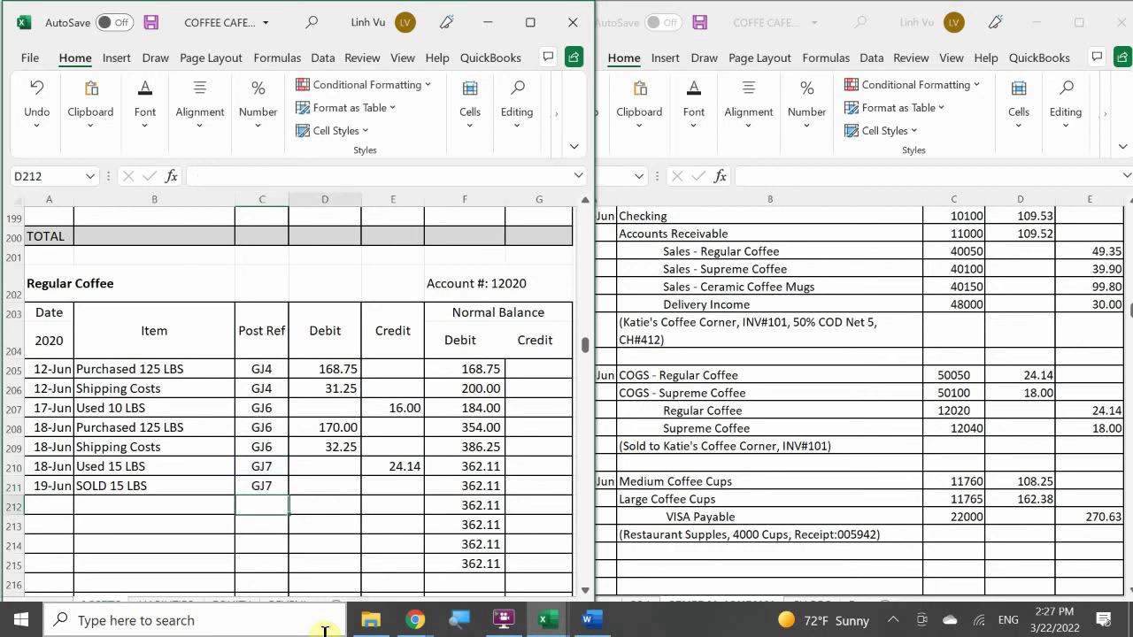
key(Tab)
text(24.14)
key(Return)
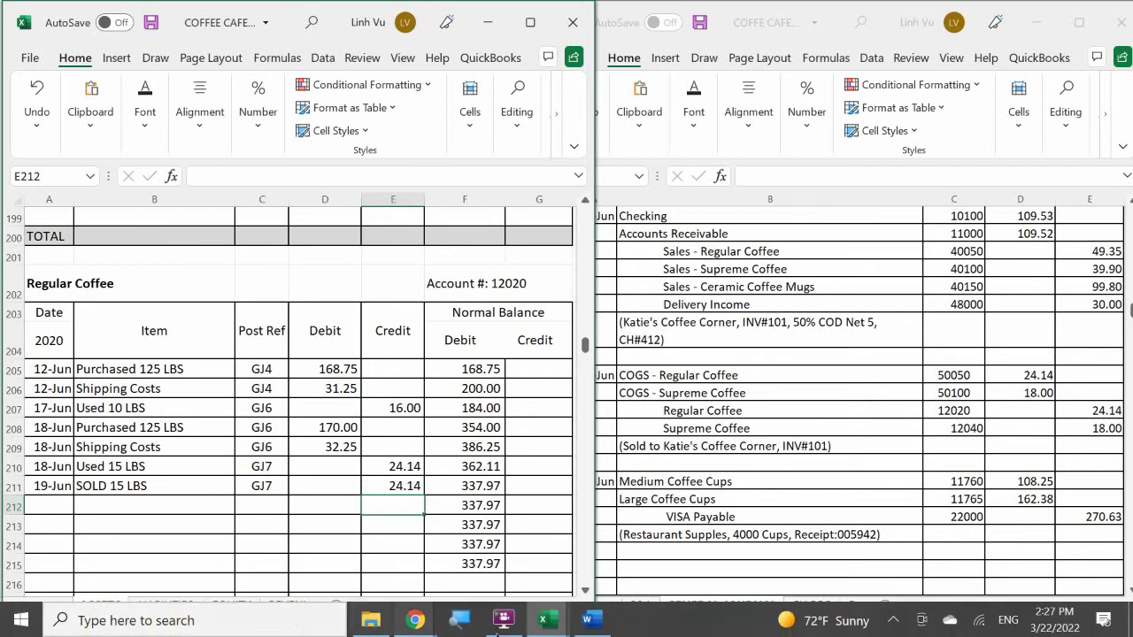
- Compare the Regular Coffee ledger balance with the inventory on hand total on the inventory workbook's REG COFFEE sheet, and return to the ledger
mouse_move(547, 623)
click(752, 542)
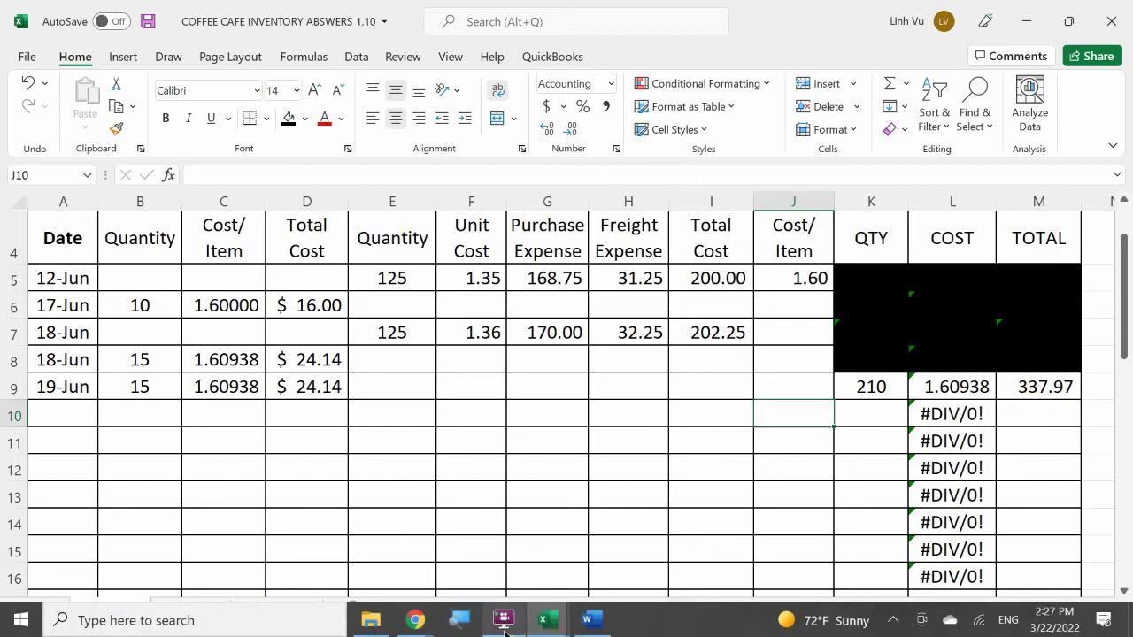
mouse_move(558, 630)
click(358, 531)
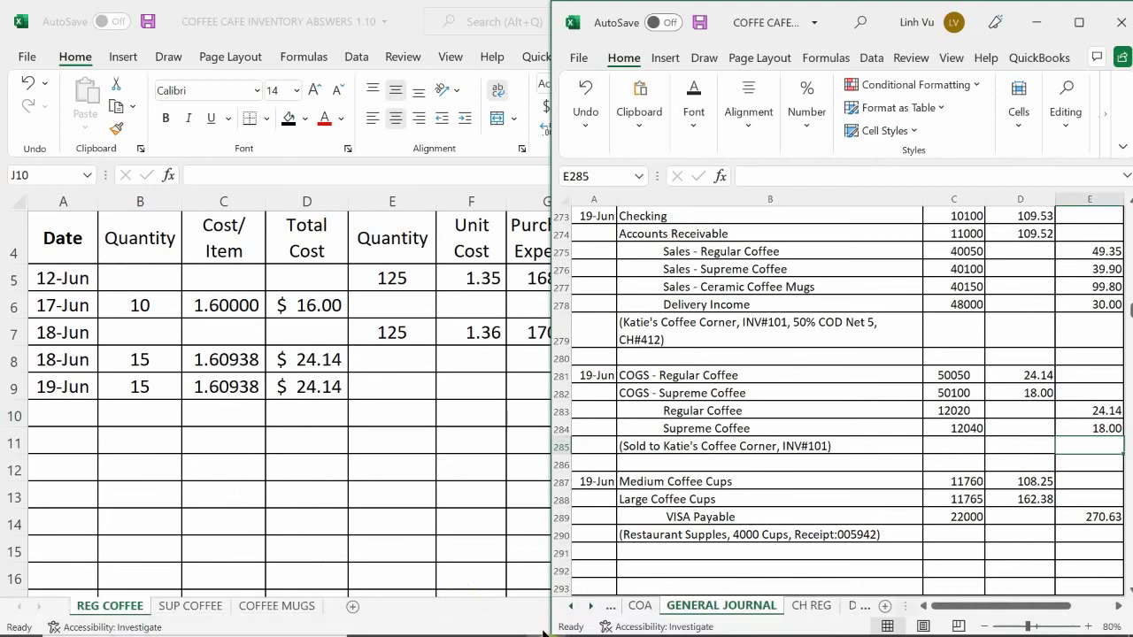
mouse_move(542, 618)
click(445, 555)
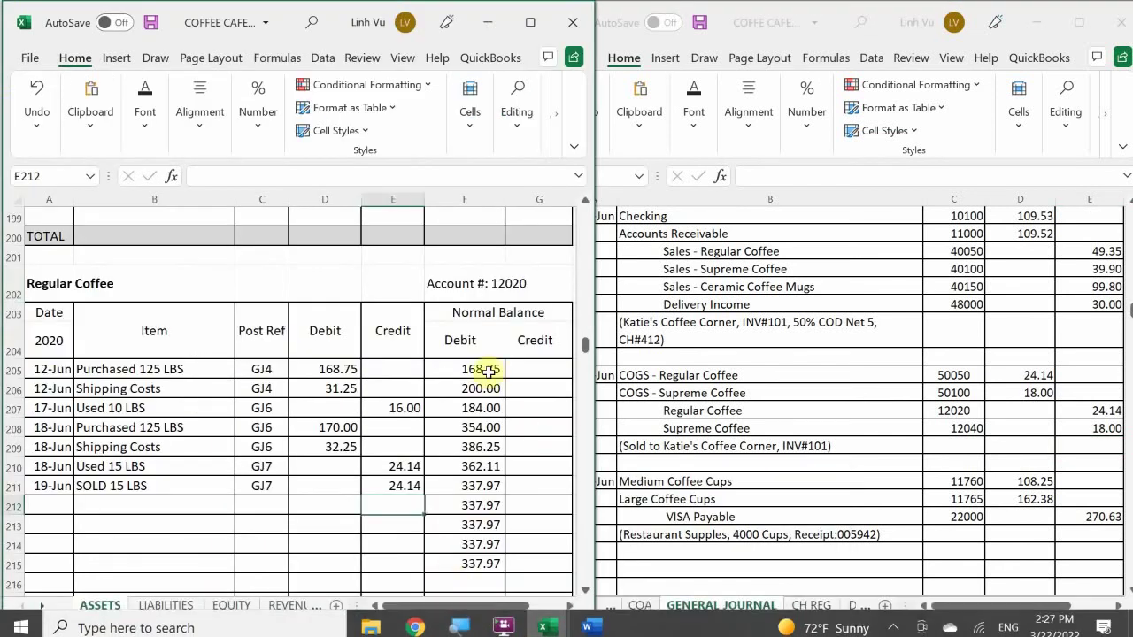
- In the Supreme Coffee inventory account, enter the date 6/19 in A256 and the item "SOLD 10 LBS" in B256
click(117, 429)
scroll(100, 450, down, 13)
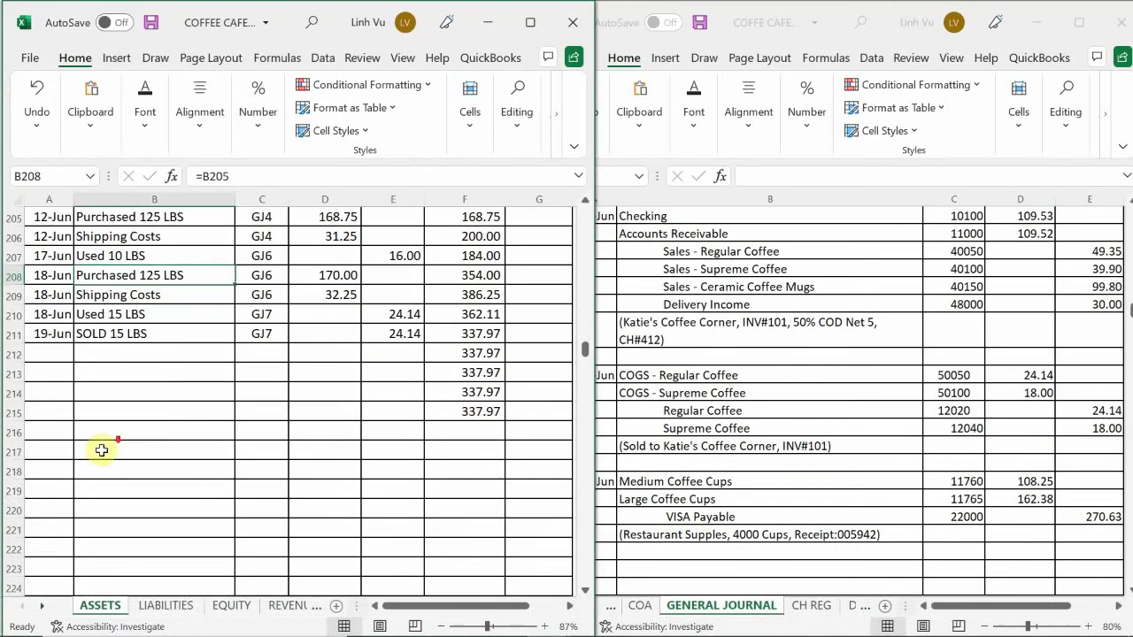
scroll(73, 469, down, 3)
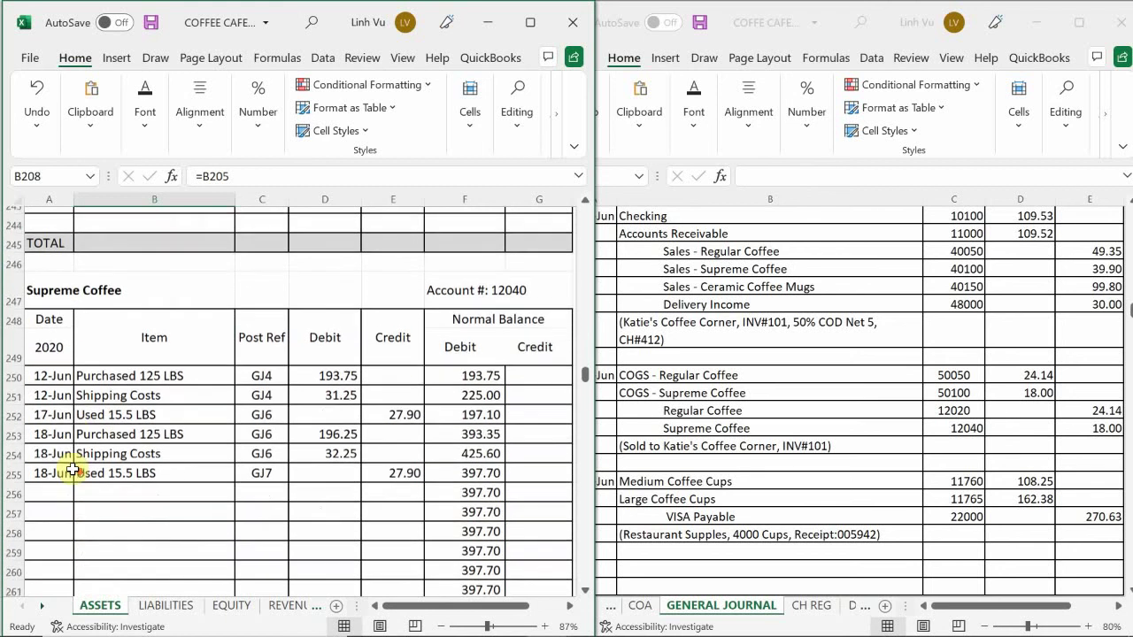
click(61, 430)
text(6/19)
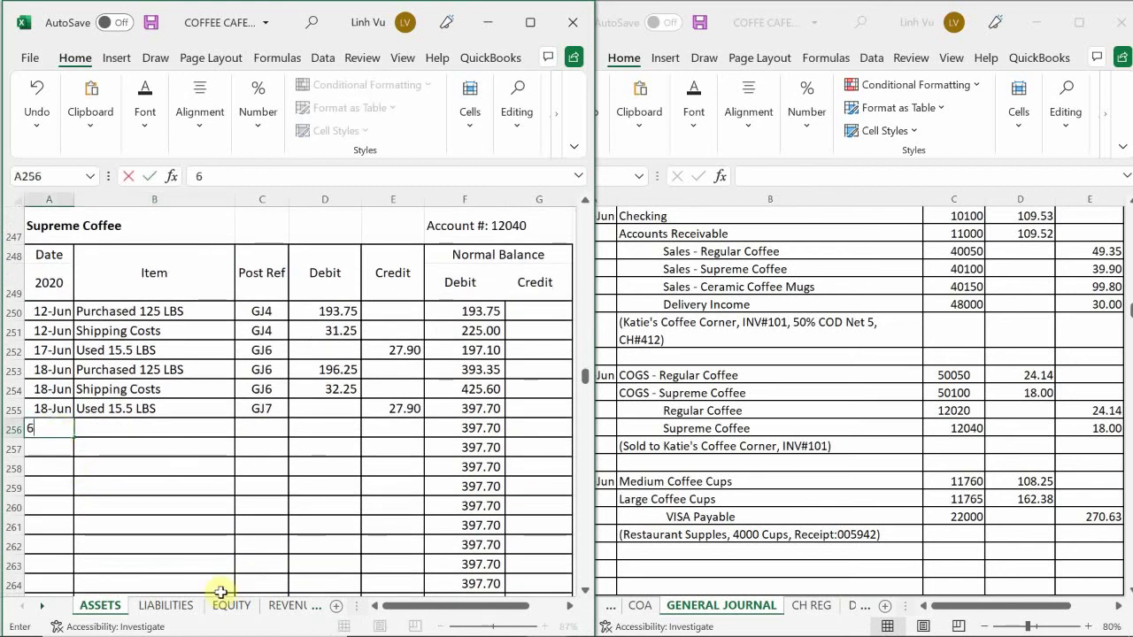
key(Return)
key(Up)
key(Right)
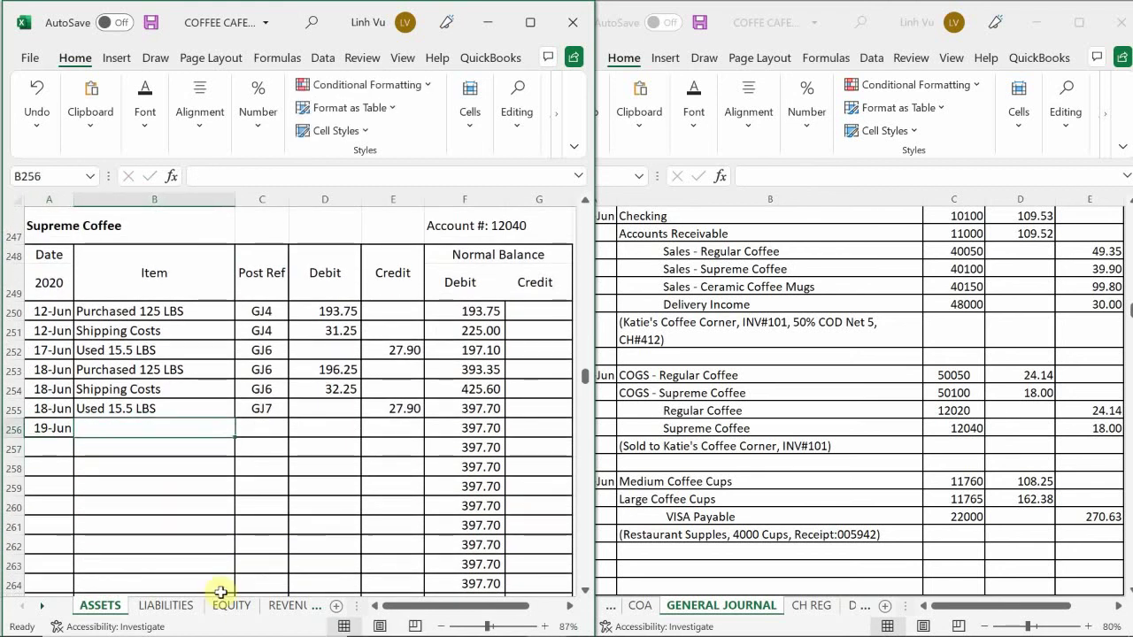
text(SOLD)
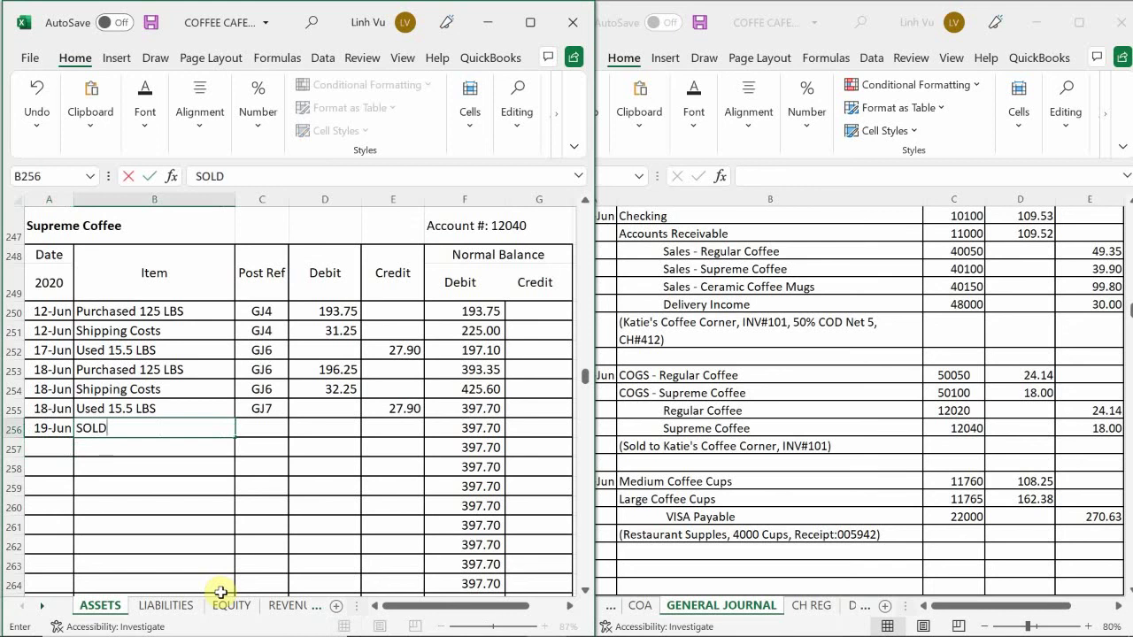
text( 10 LBS)
- Fill C256 with the post ref from the row above by formula and enter a credit of 18 in E256 for Supreme Coffee
key(Tab)
text(G)
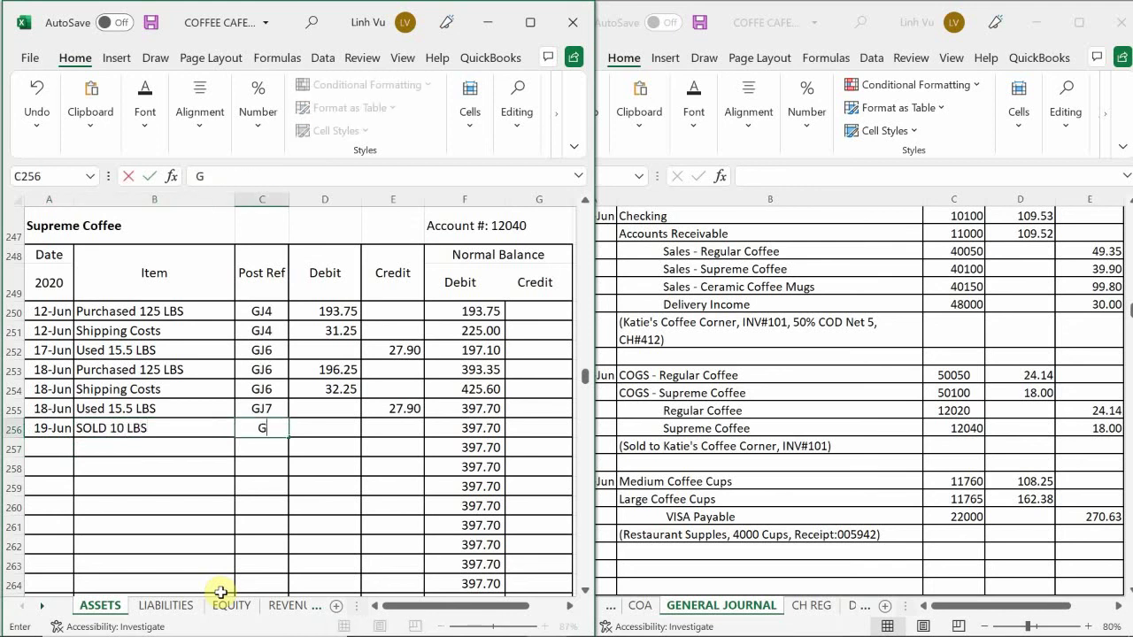
key(BackSpace)
key(BackSpace)
text(=)
key(Up)
key(Return)
key(Right)
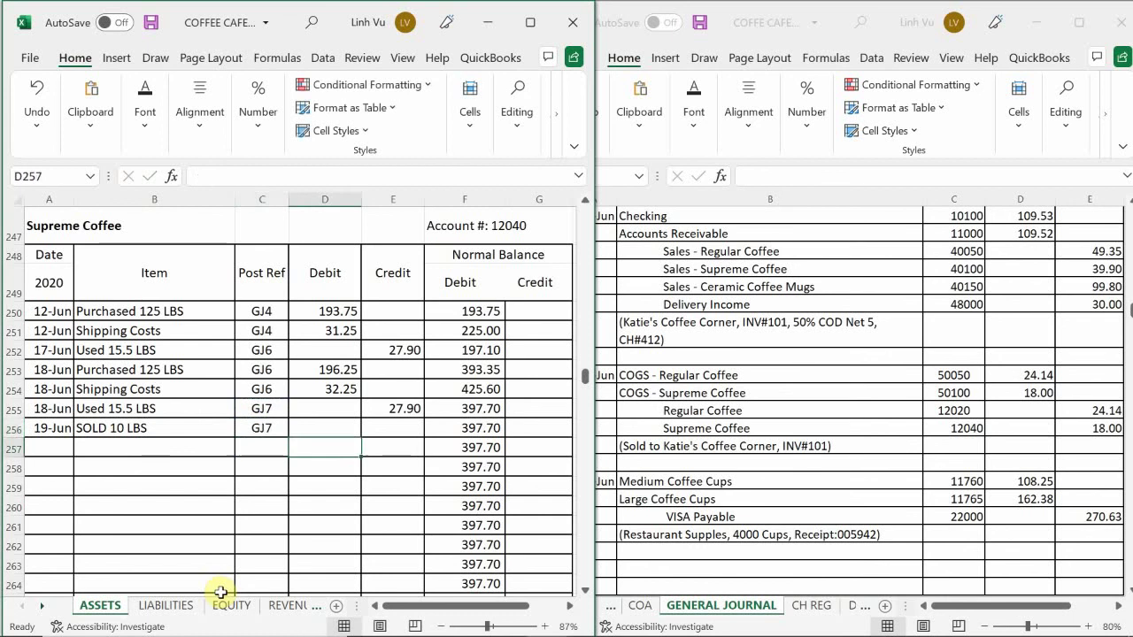
key(Up)
key(Right)
text(18)
key(Return)
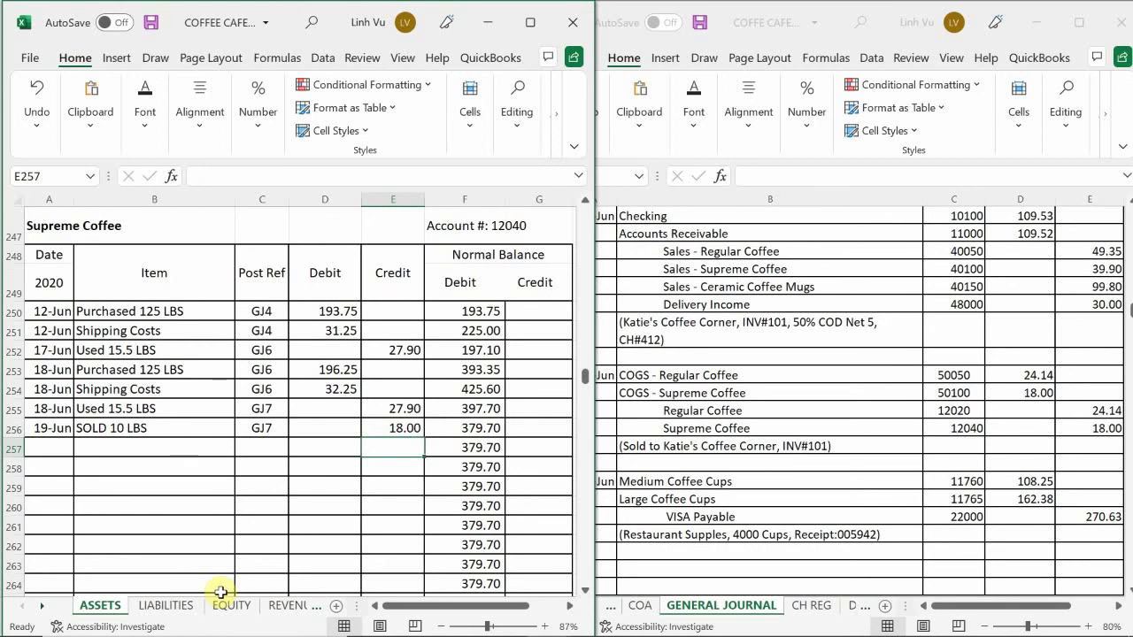
- Compare the Supreme Coffee ledger balance with the inventory on hand total on the inventory workbook's SUP COFFEE sheet
mouse_move(485, 625)
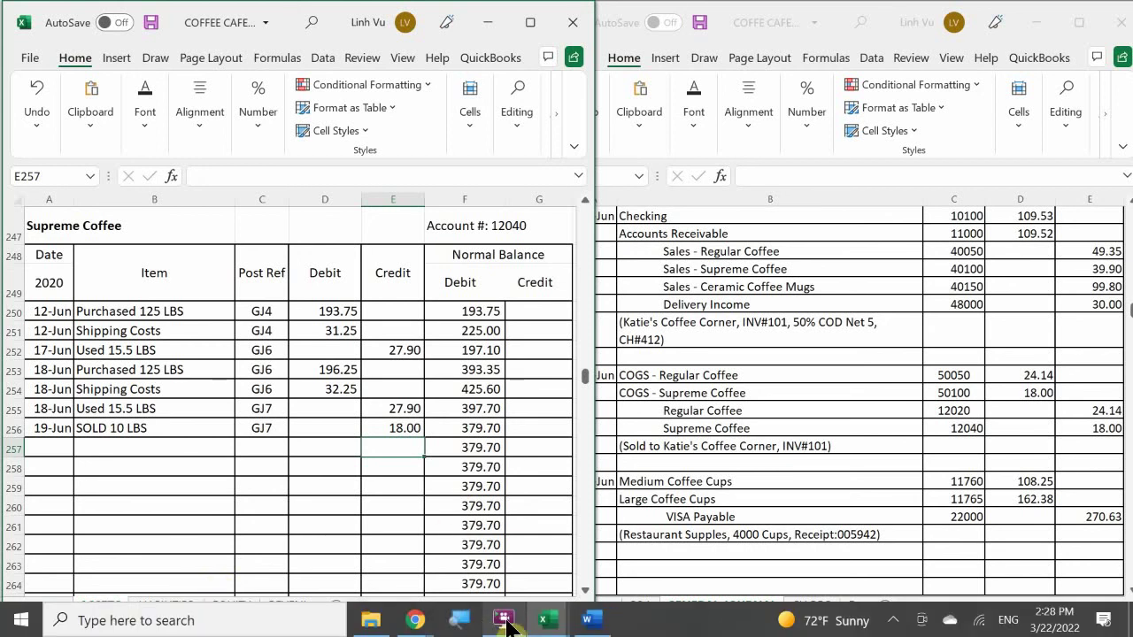
mouse_move(546, 618)
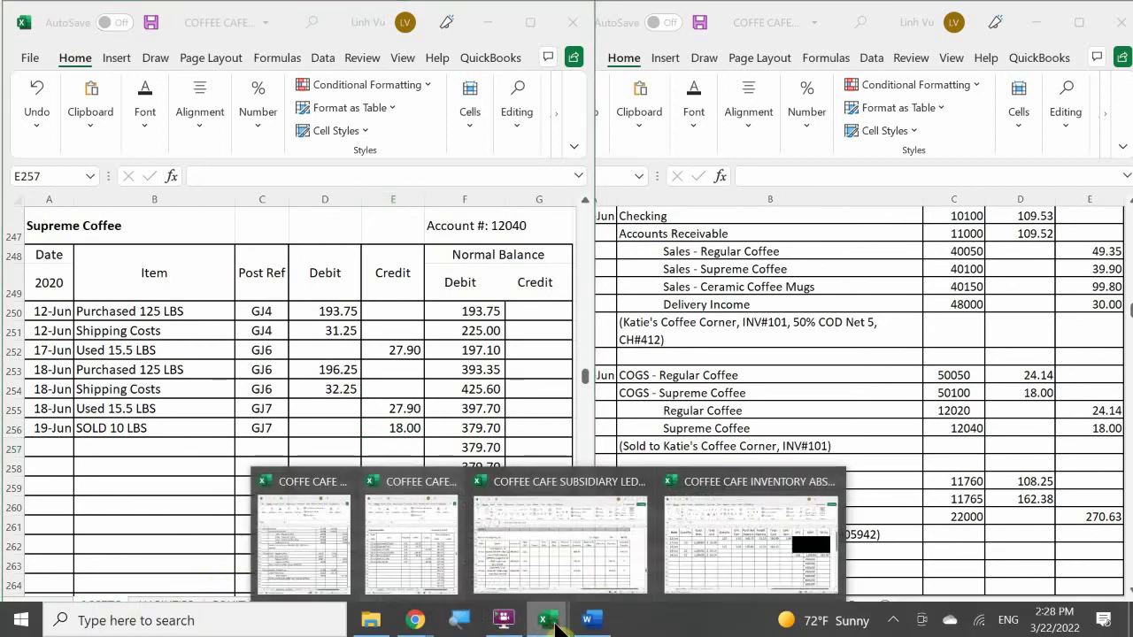
click(680, 537)
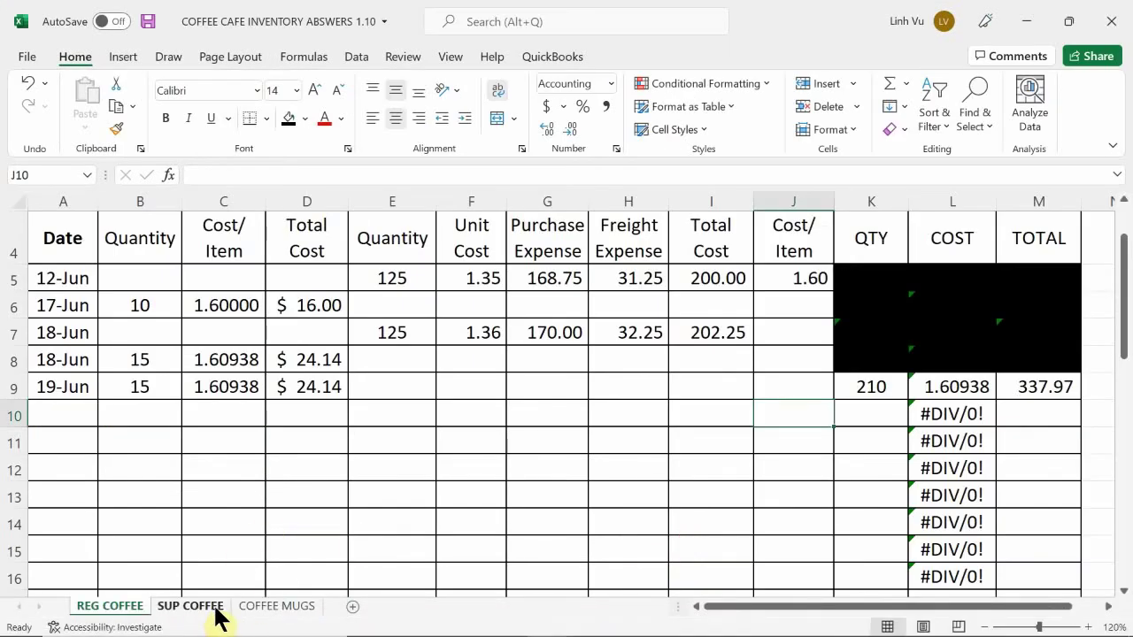
click(213, 607)
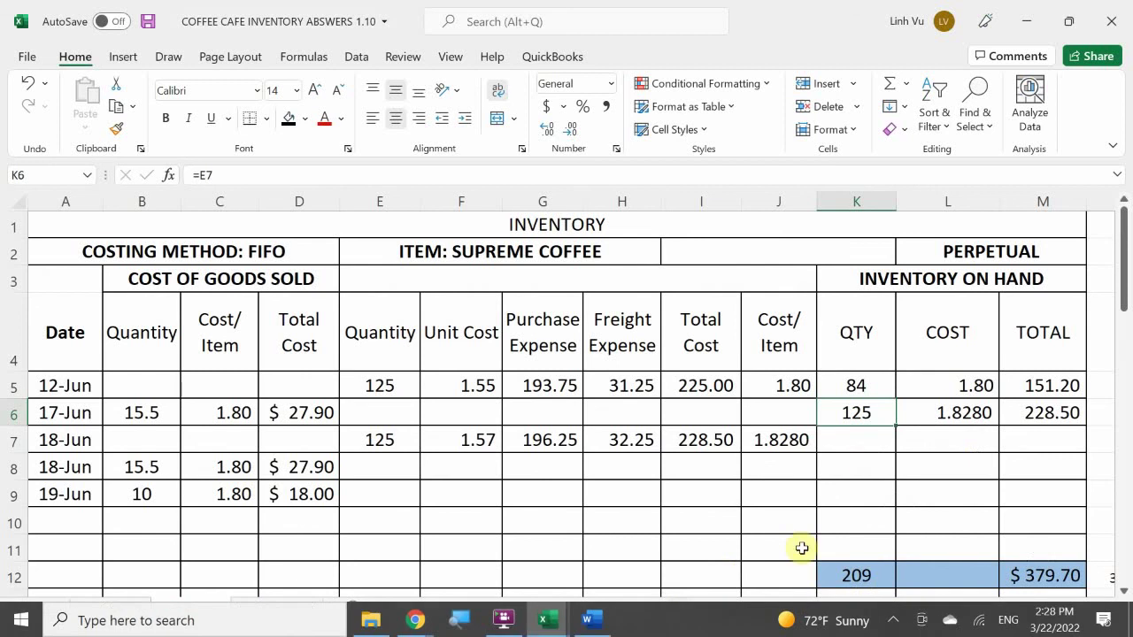
- Bring up the general journal beside the Word transactions document and review the transaction following the Restaurant Supplies purchase, along with journal page 8
mouse_move(543, 617)
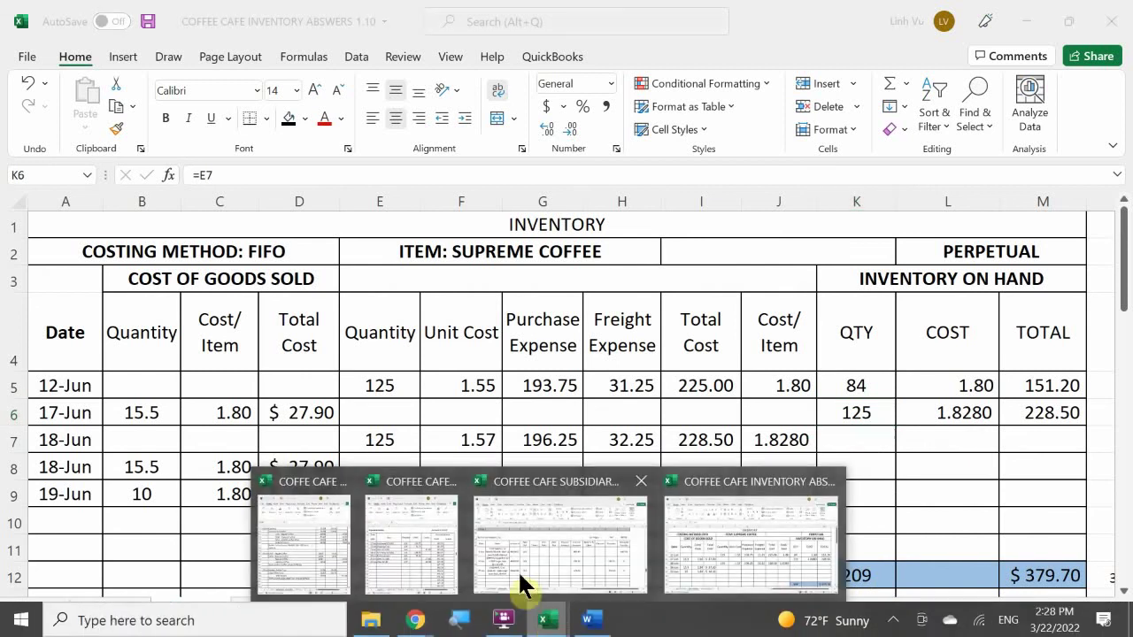
click(322, 518)
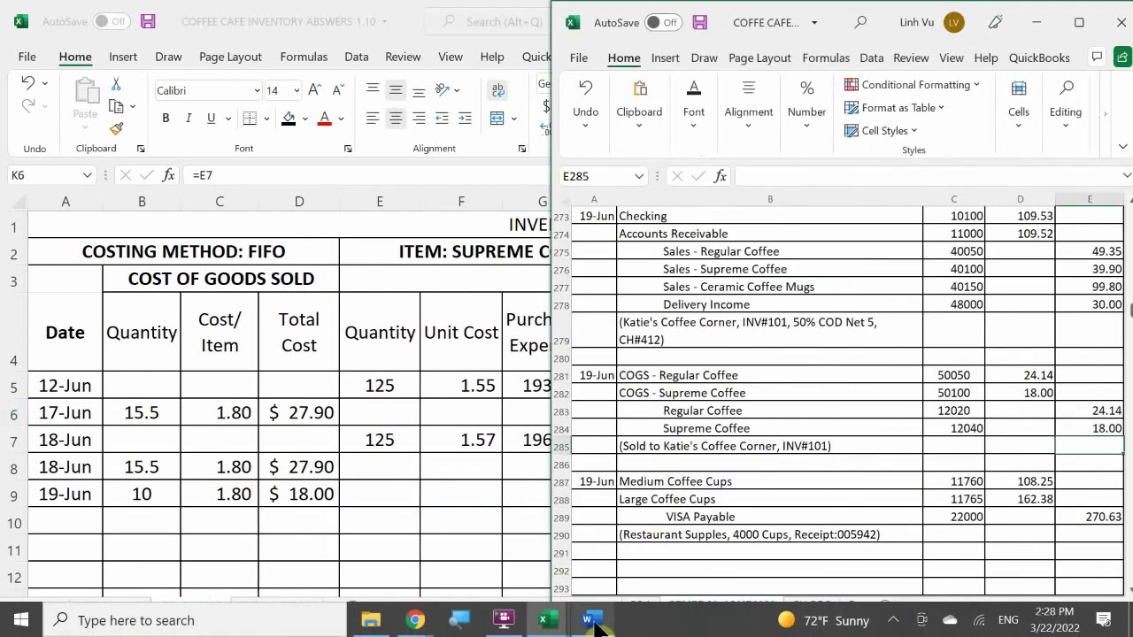
click(592, 627)
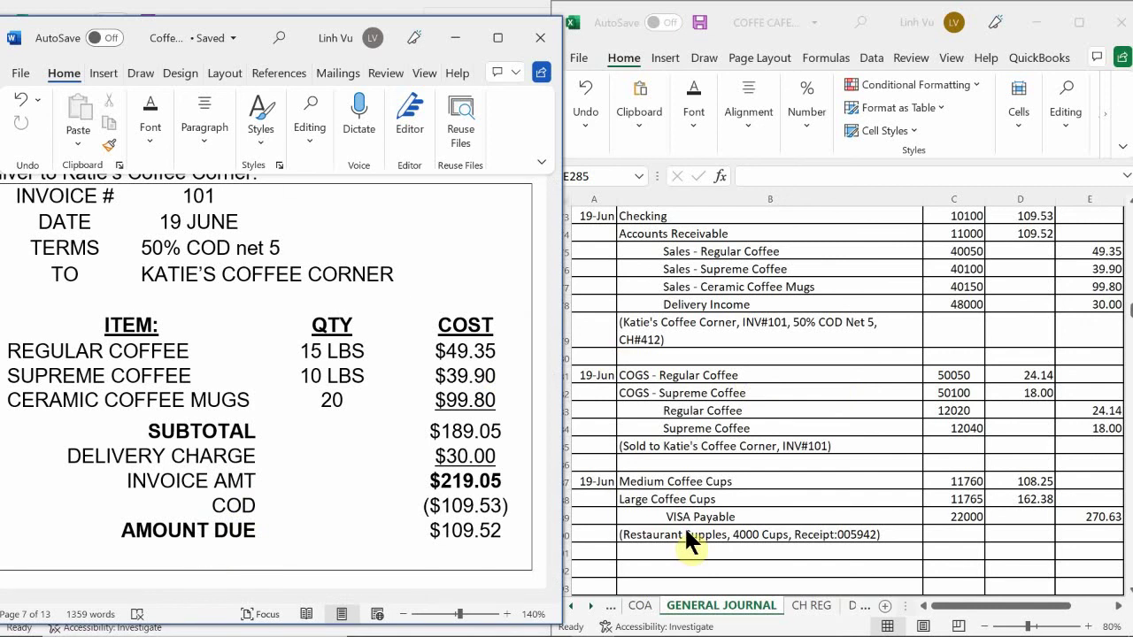
click(700, 475)
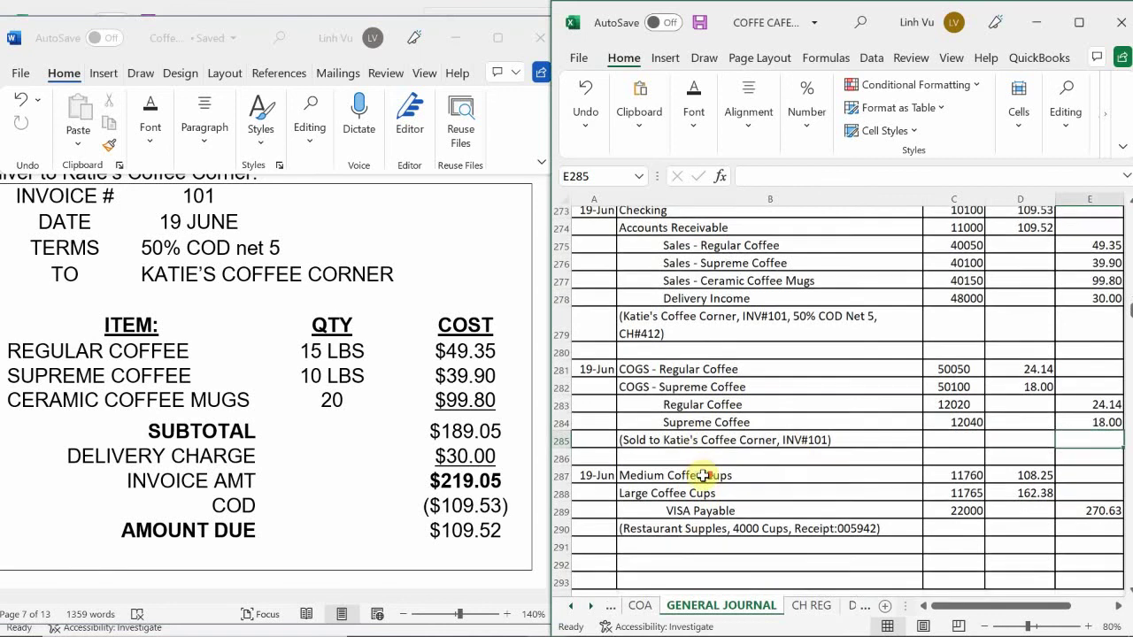
scroll(704, 476, down, 3)
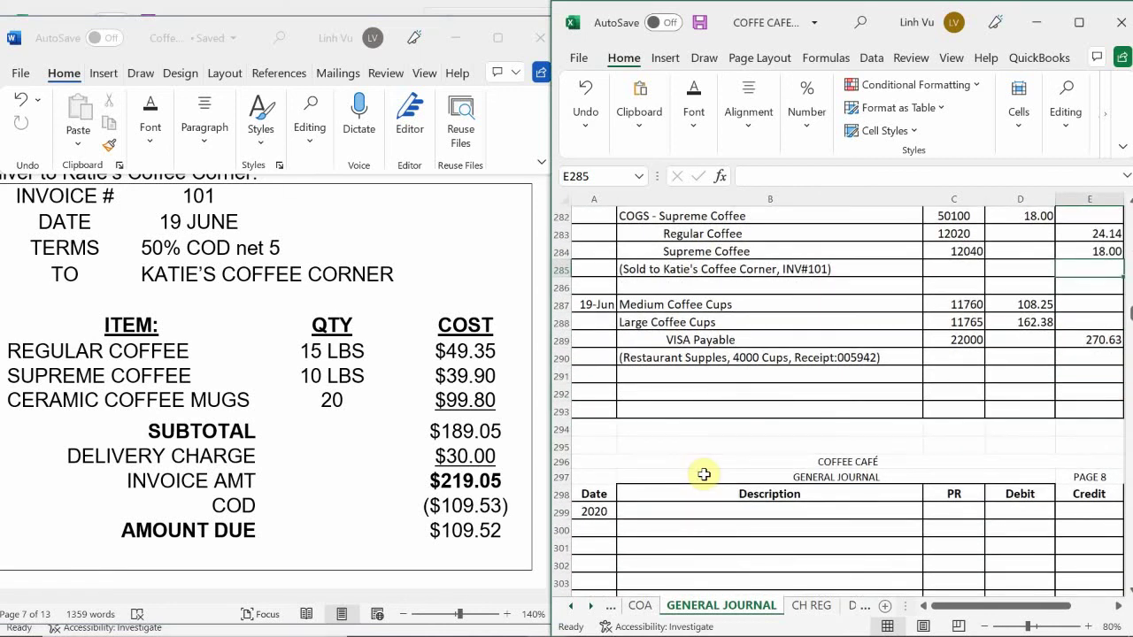
scroll(704, 475, down, 1)
click(410, 453)
scroll(416, 451, down, 4)
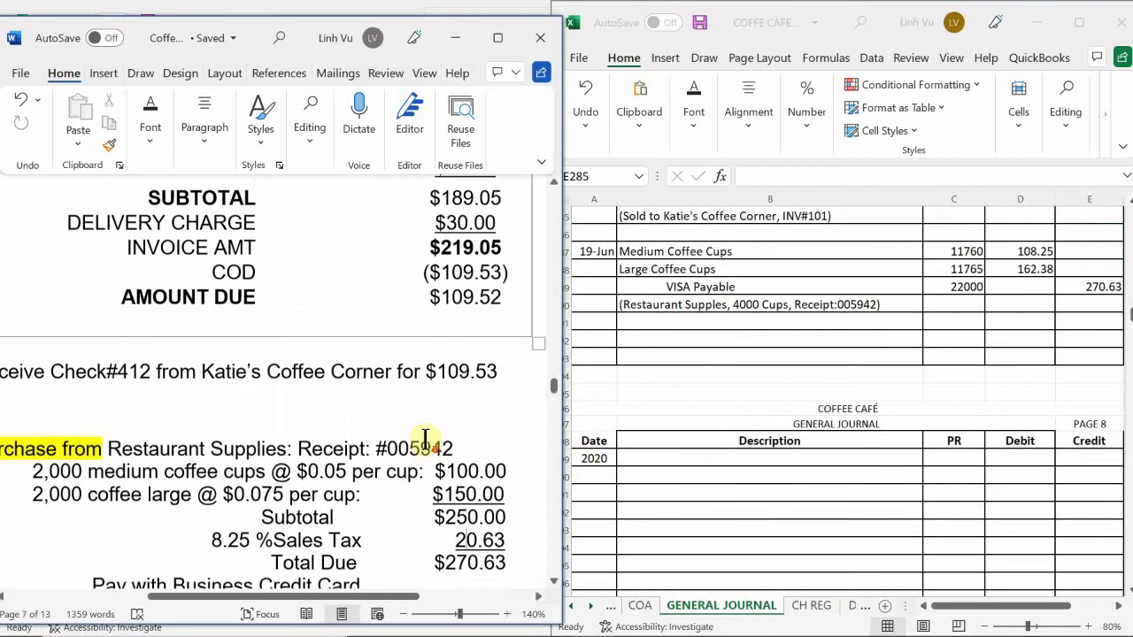
scroll(295, 493, down, 4)
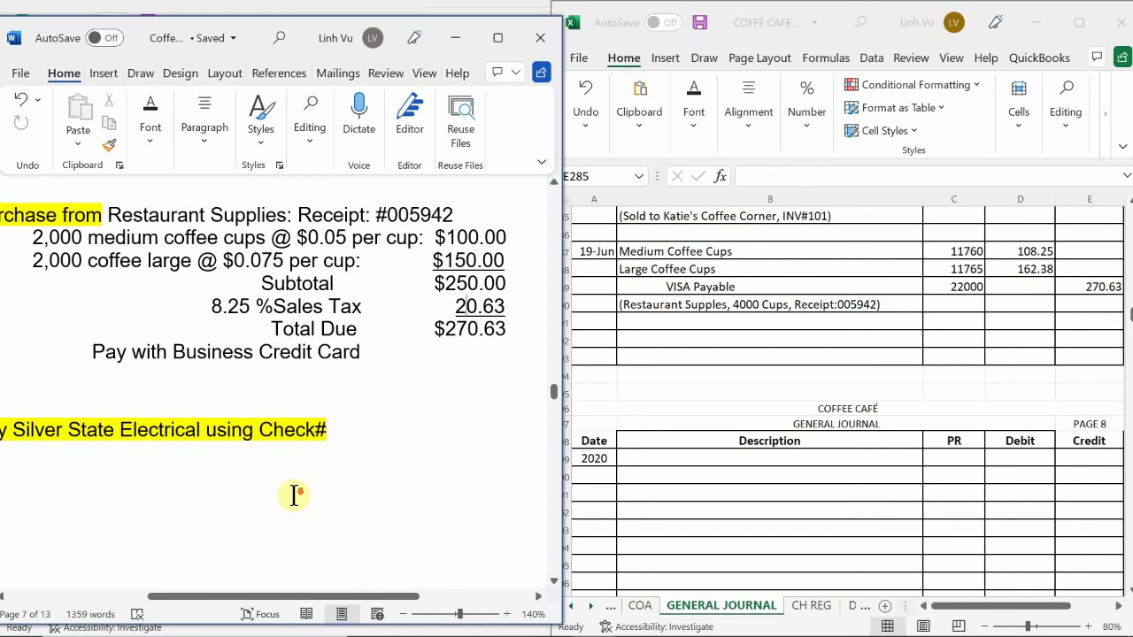
scroll(296, 493, down, 1)
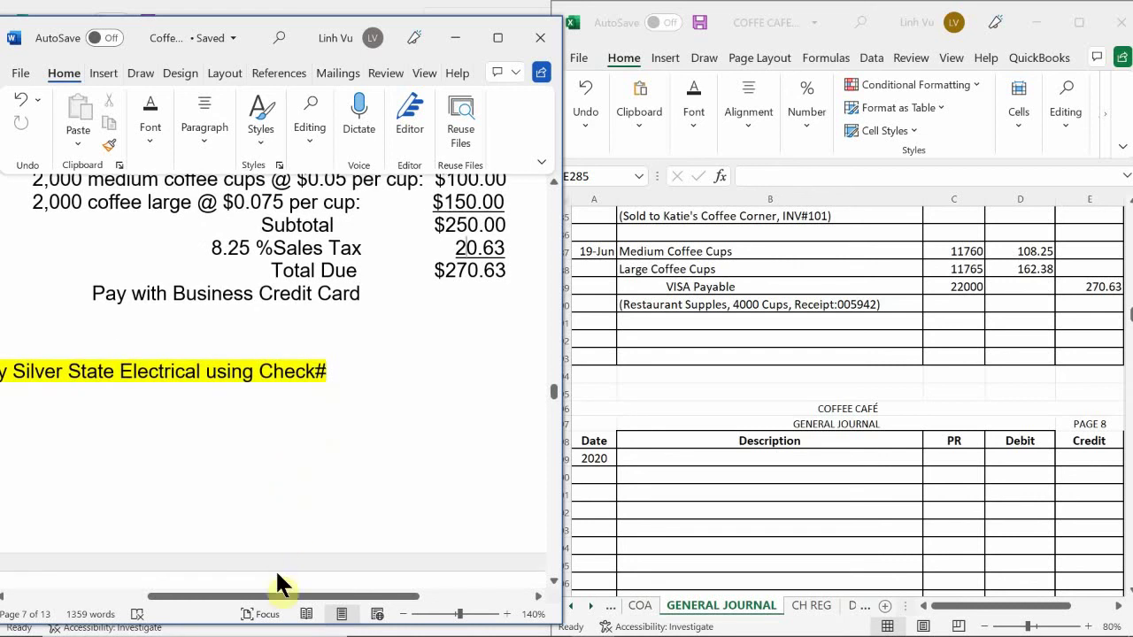
click(309, 594)
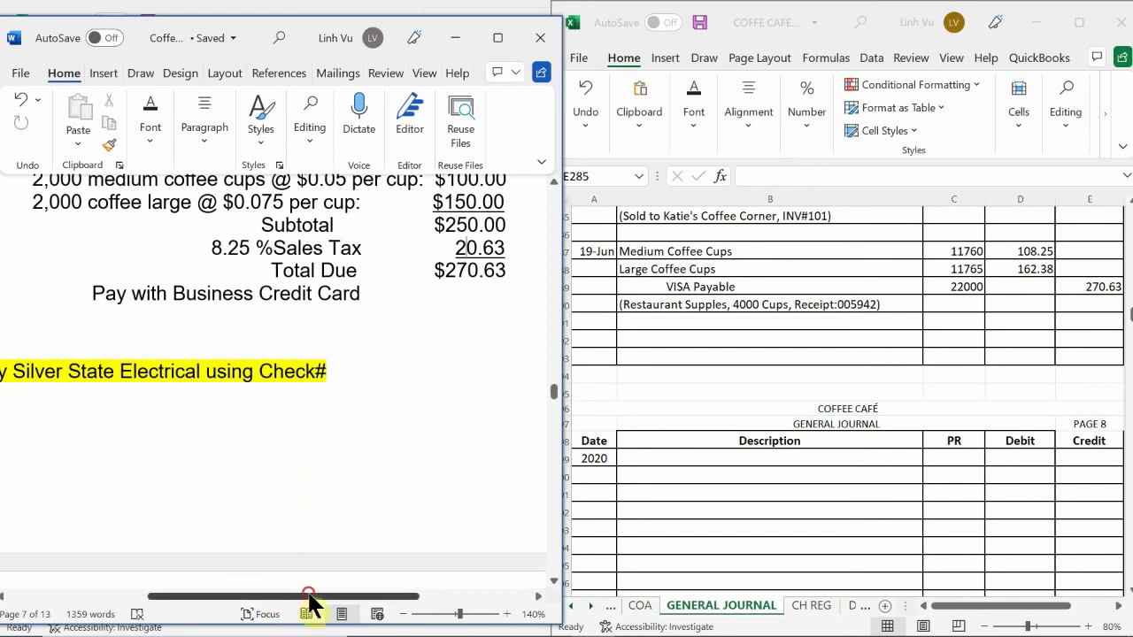
drag(309, 595, 284, 597)
scroll(339, 448, up, 1)
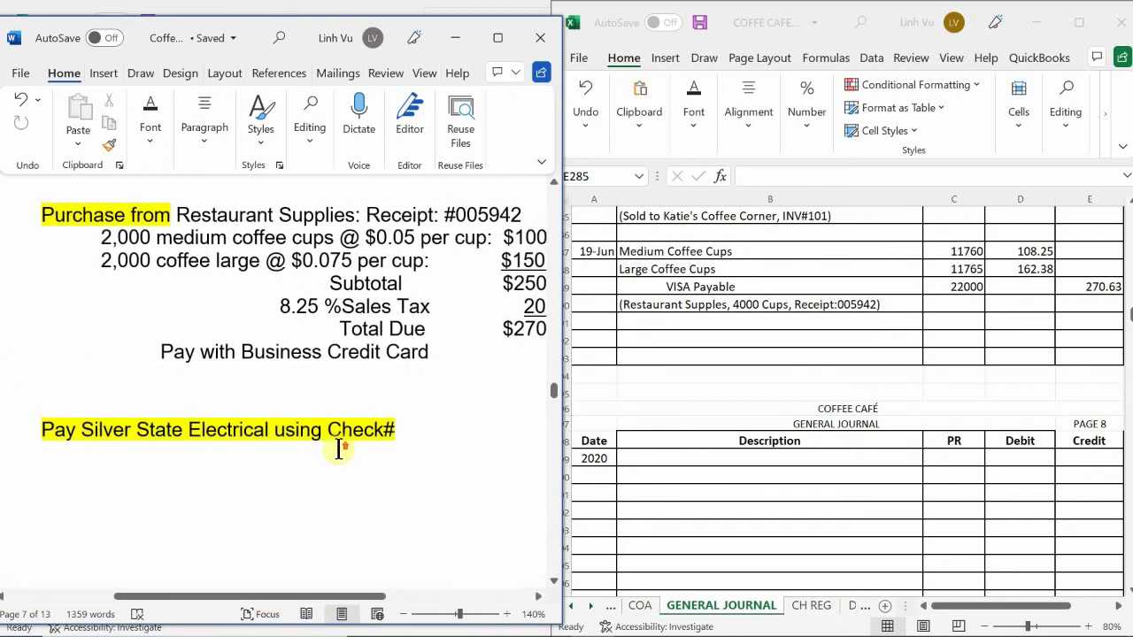
- On general journal page 8, enter the date 6/19 in A300 for the Silver State Electrical payment
scroll(341, 443, up, 1)
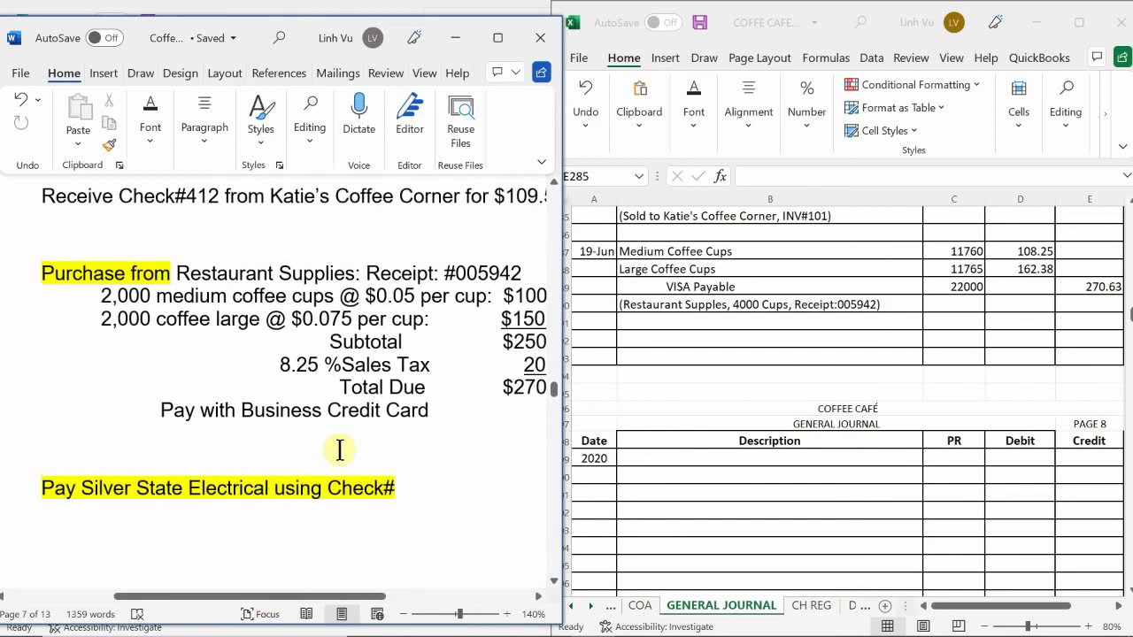
click(660, 479)
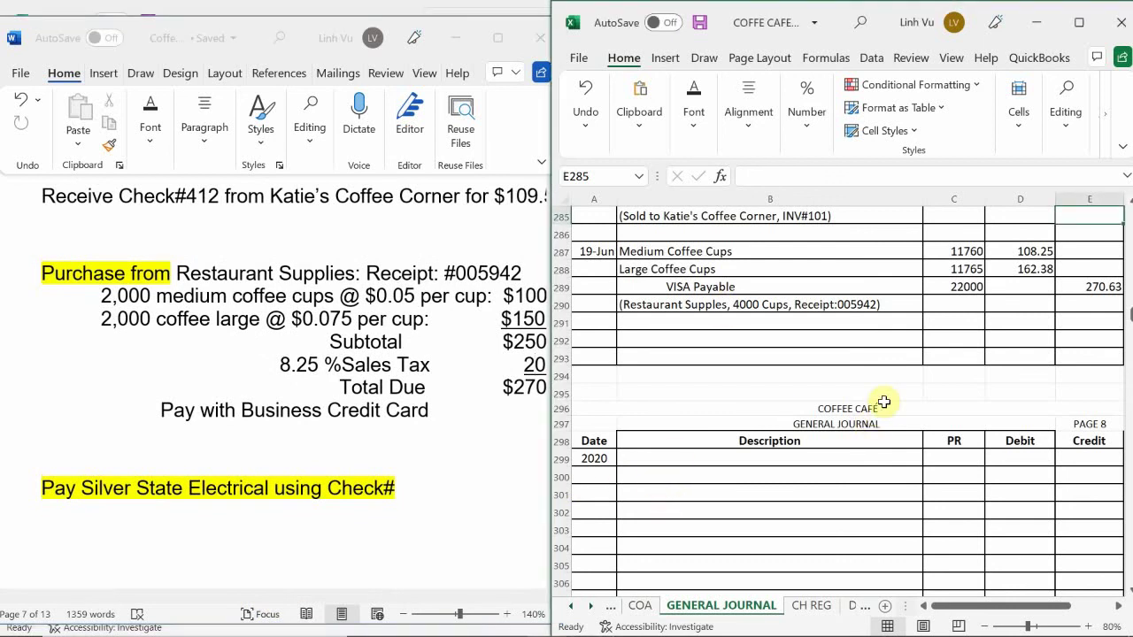
scroll(885, 401, down, 2)
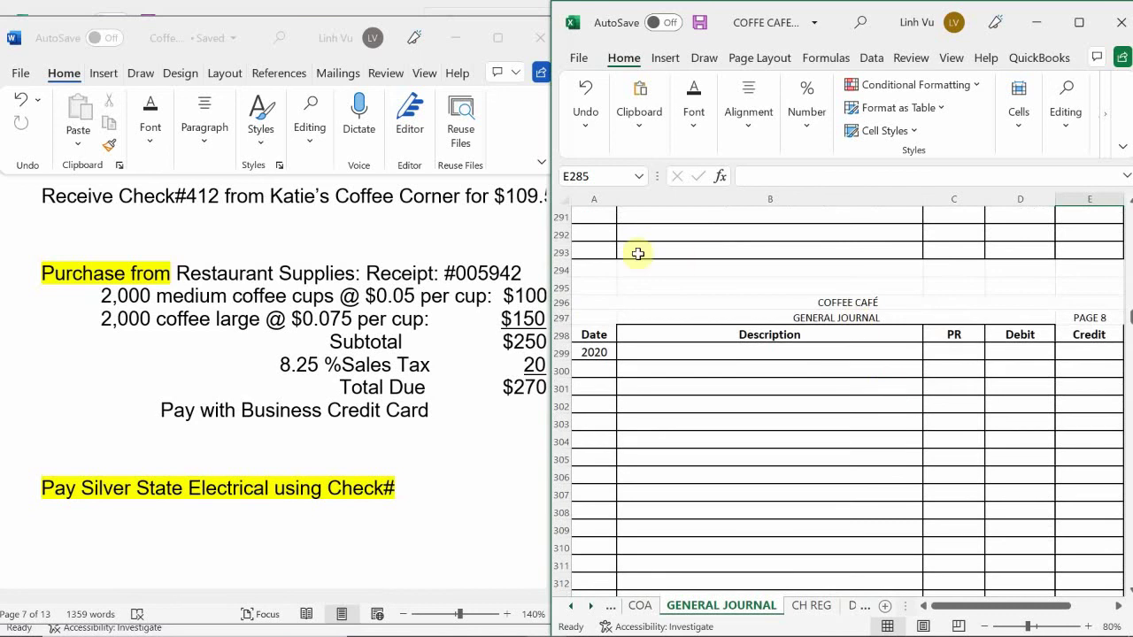
click(589, 369)
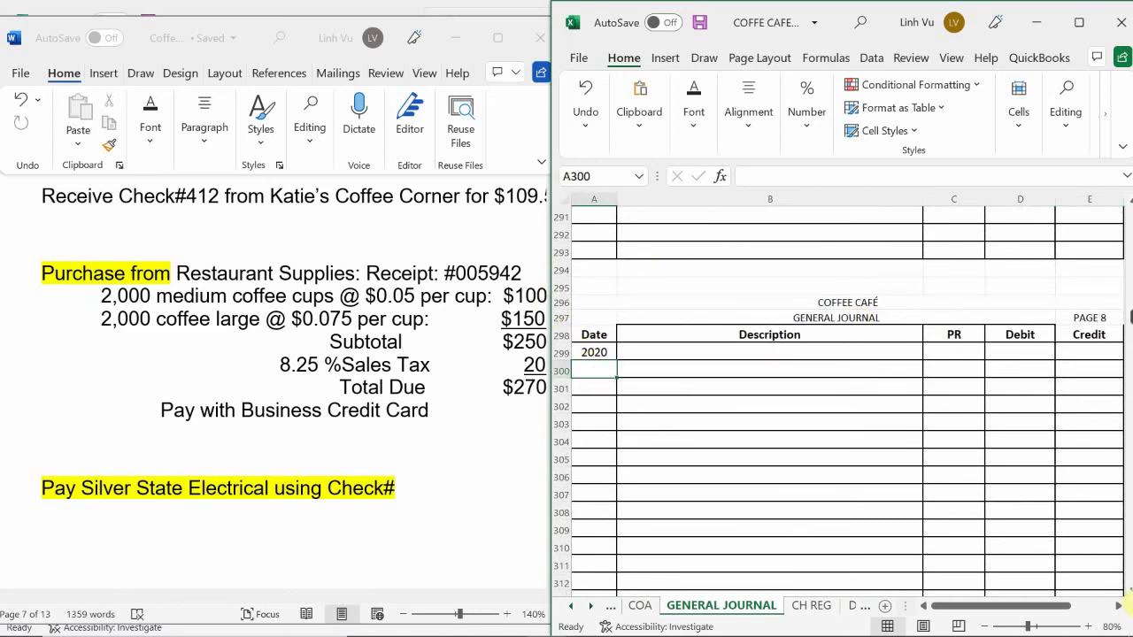
text(6/)
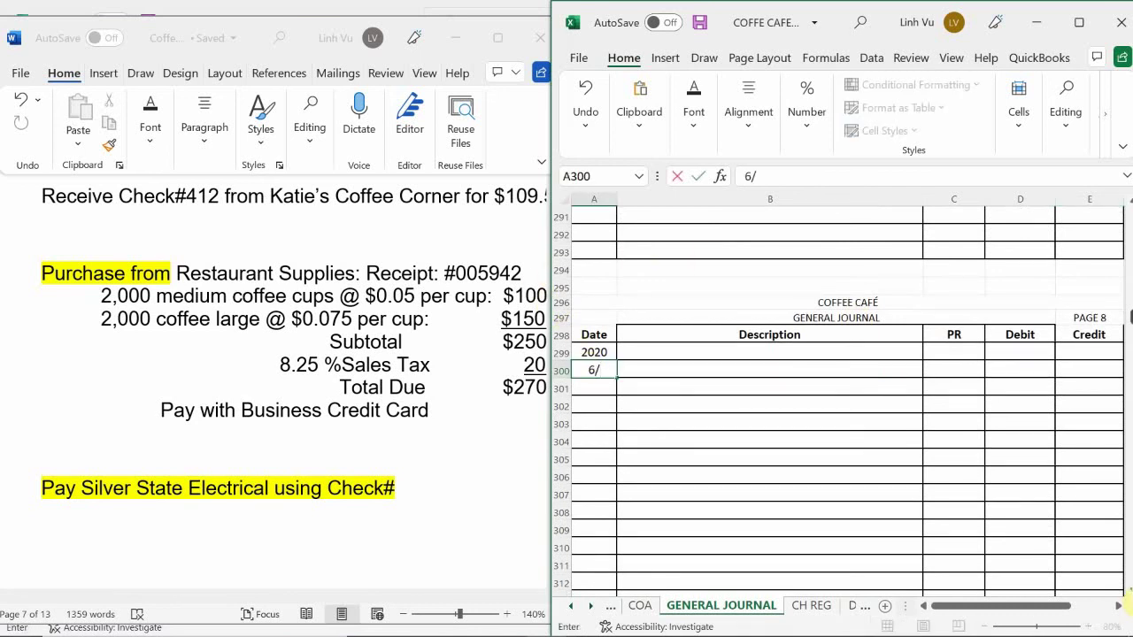
text(19)
key(Tab)
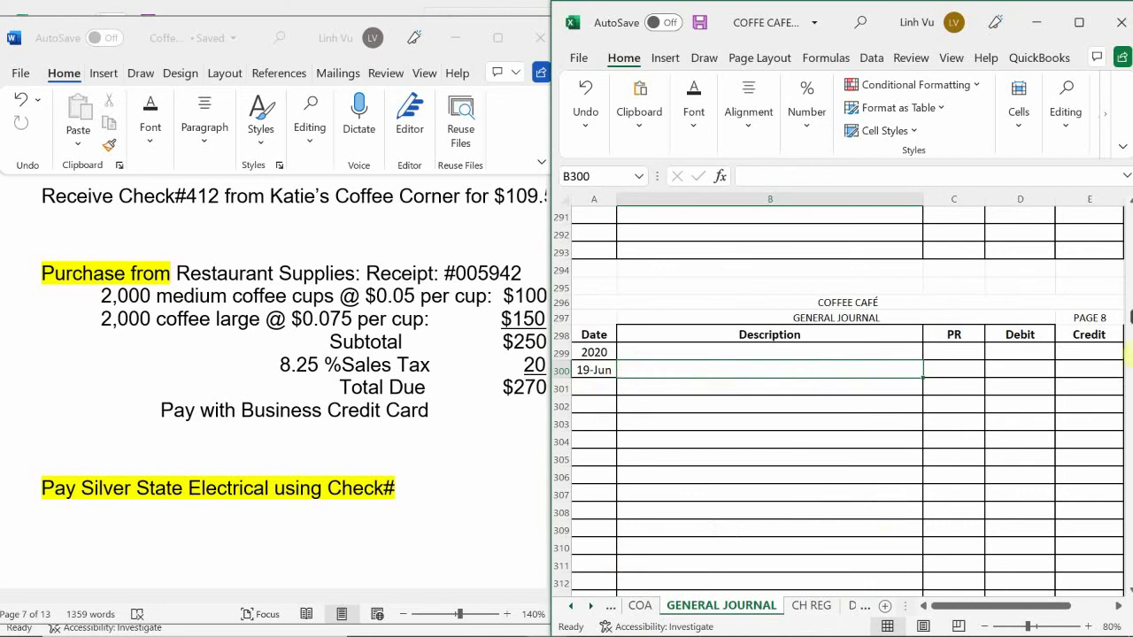
- Enter the description "Accounts Payable" in B300 and an indented "Checking" in B301
text(Accpuim)
key(BackSpace)
key(BackSpace)
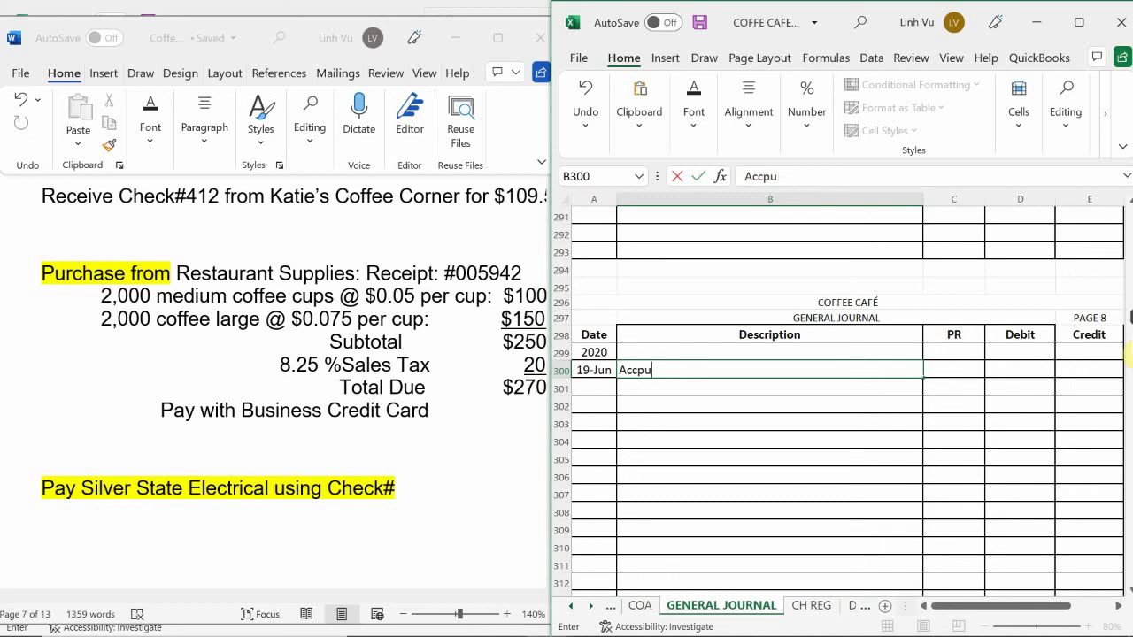
key(BackSpace)
key(BackSpace)
text(ounts Payable)
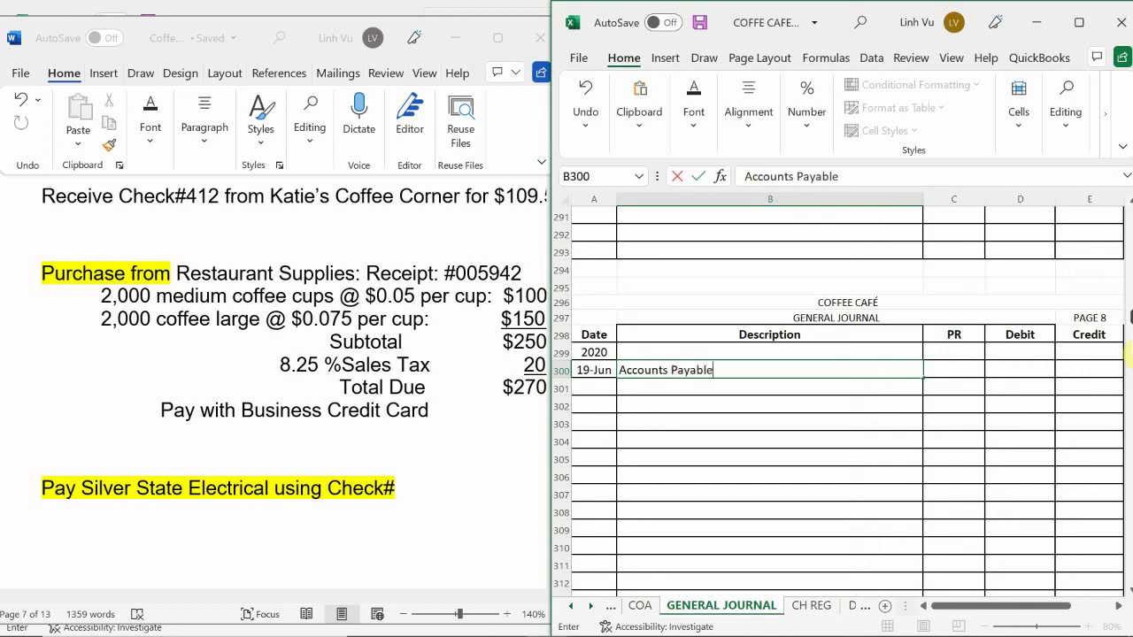
key(Return)
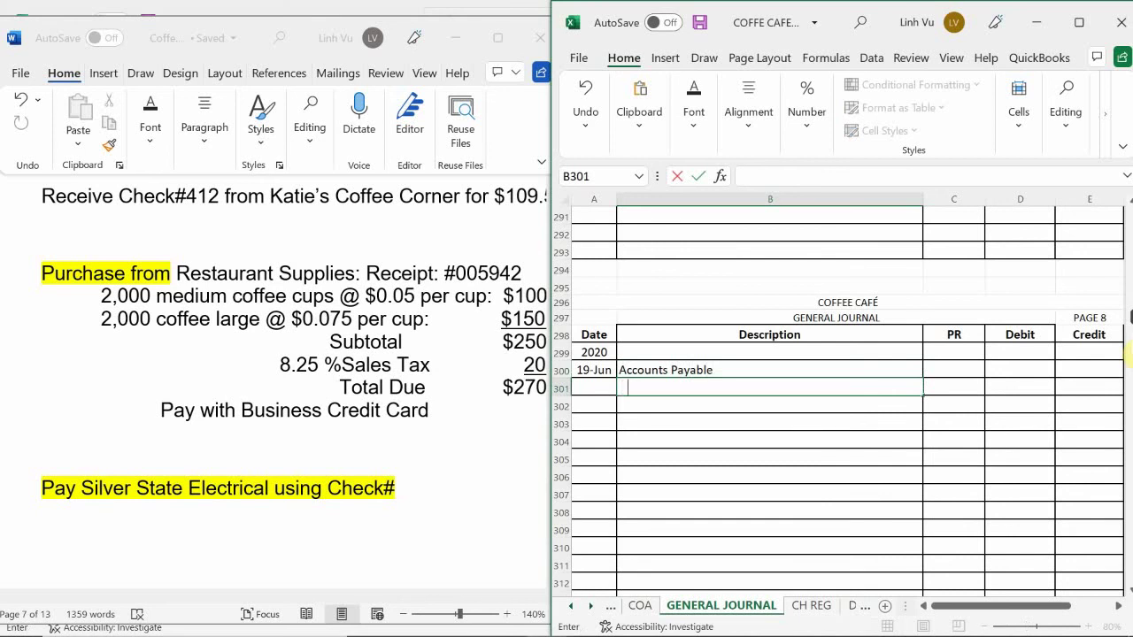
text(Checking)
key(Return)
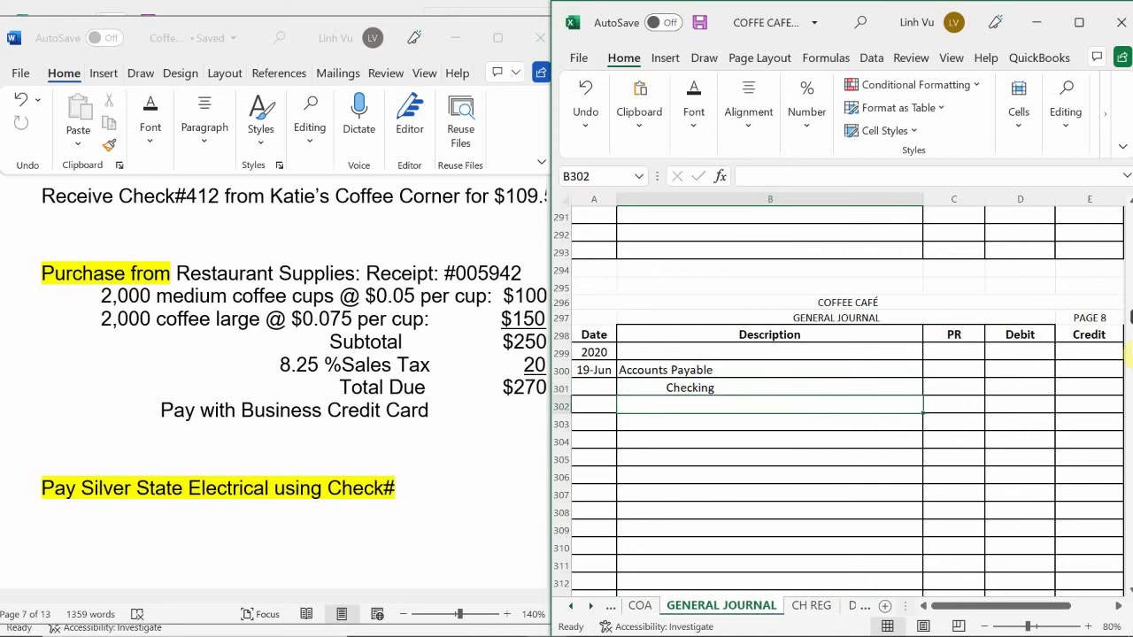
- Fill in the post refs of the payment entry: 20000 for Accounts Payable and 10100 for Checking
key(Right)
key(Up)
key(Right)
key(Left)
key(Up)
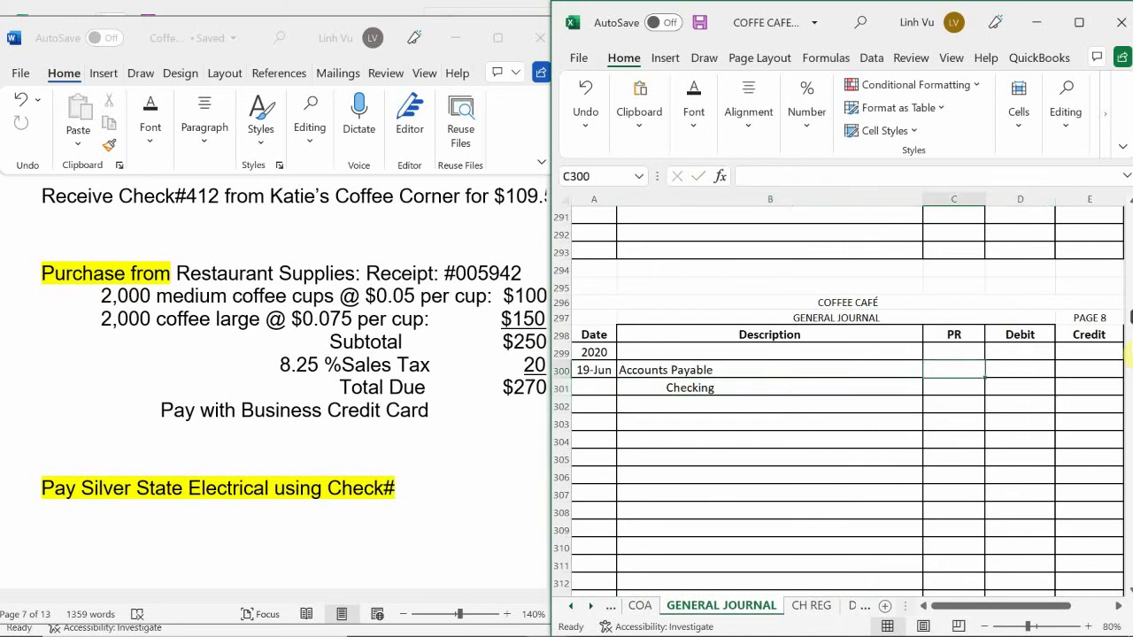
text(20000)
key(Return)
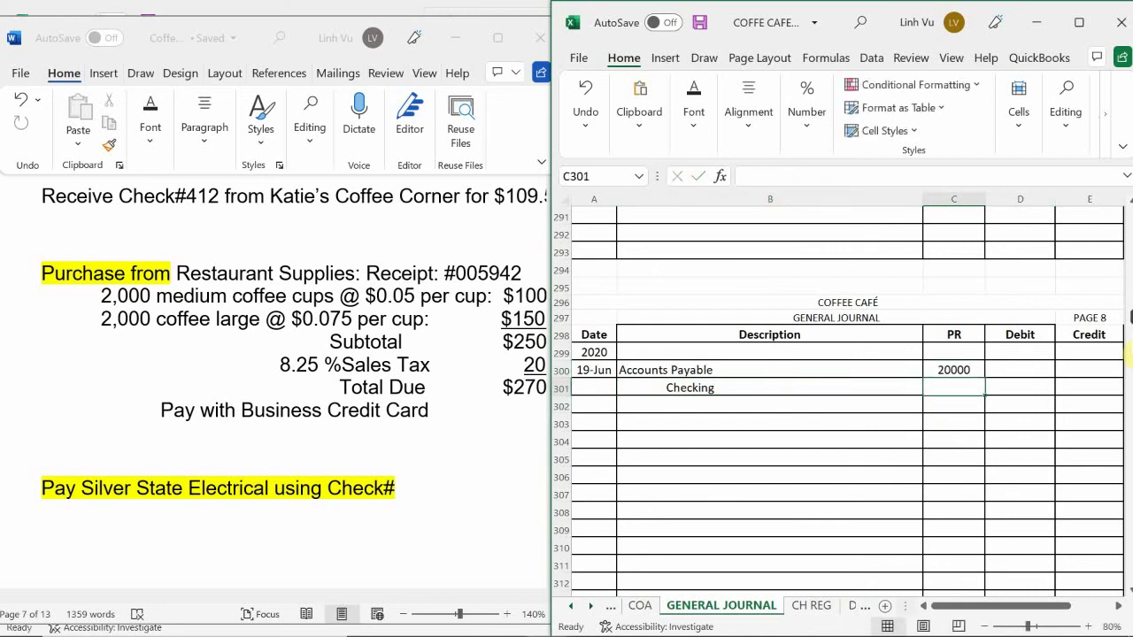
text(10100)
key(Return)
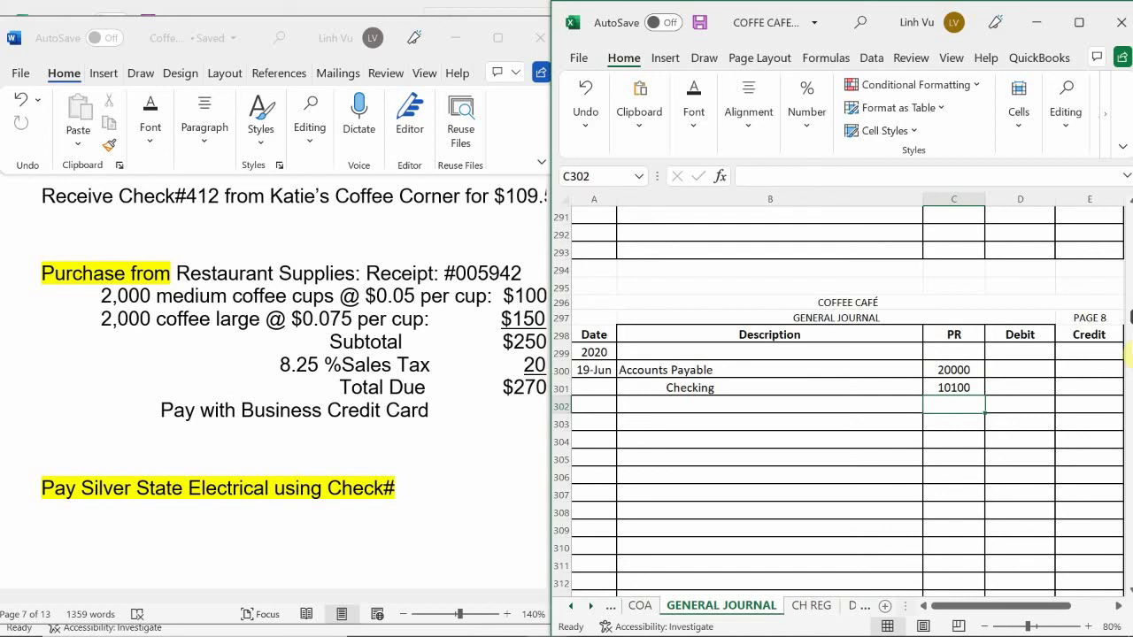
- Switch to the subsidiary ledger workbook and look up the amount owed in the Silver State Electrical account on the VENDORS sheet
mouse_move(992, 620)
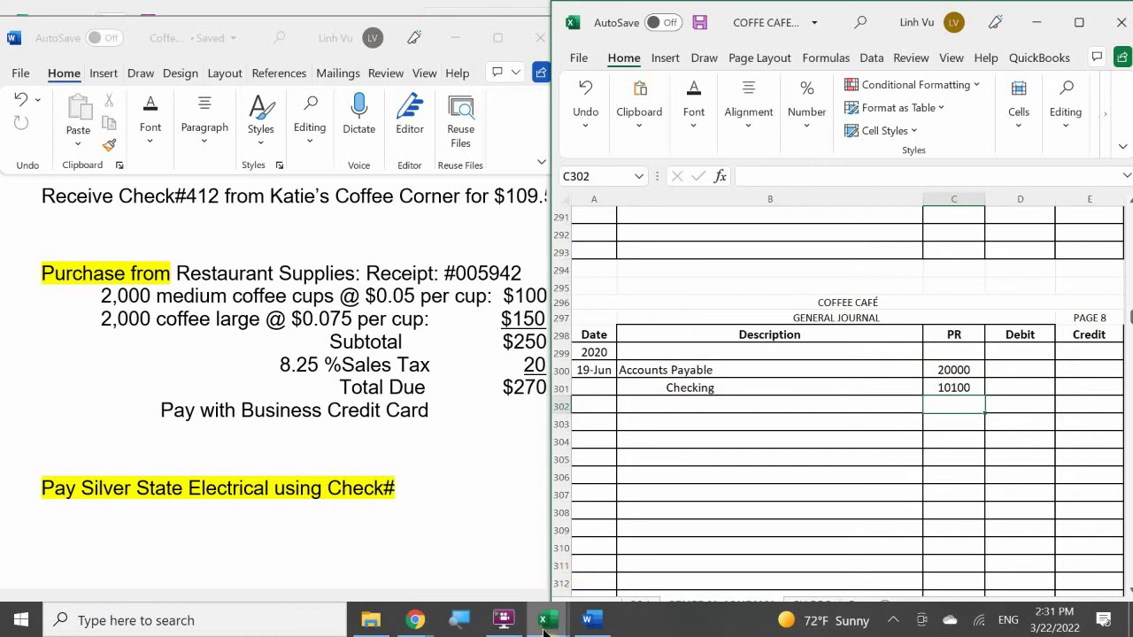
mouse_move(547, 620)
click(516, 545)
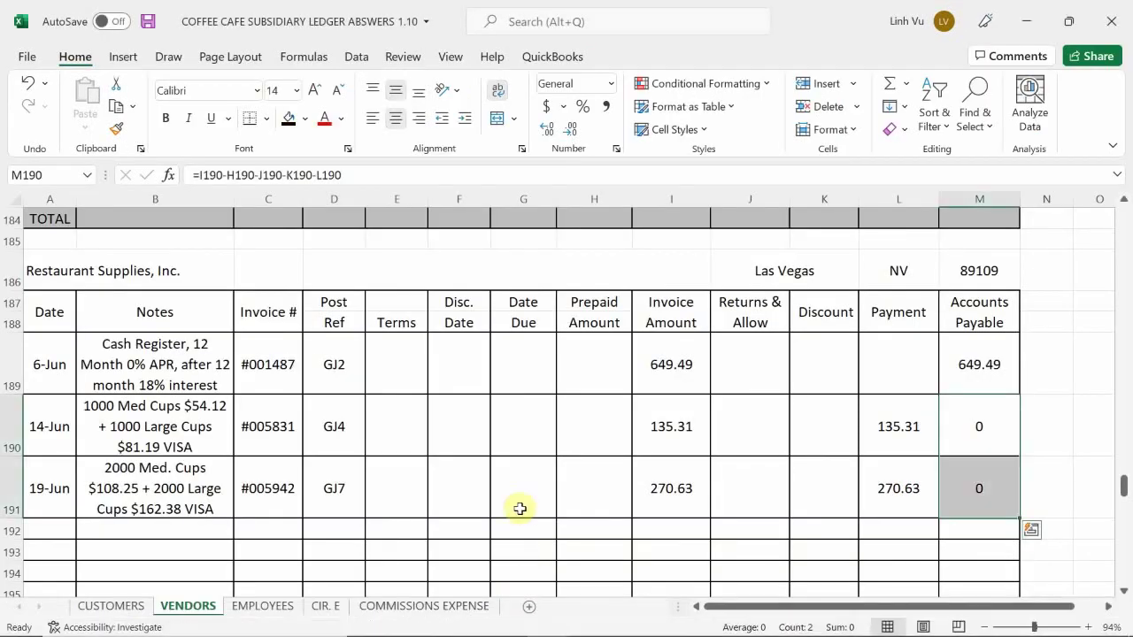
click(112, 448)
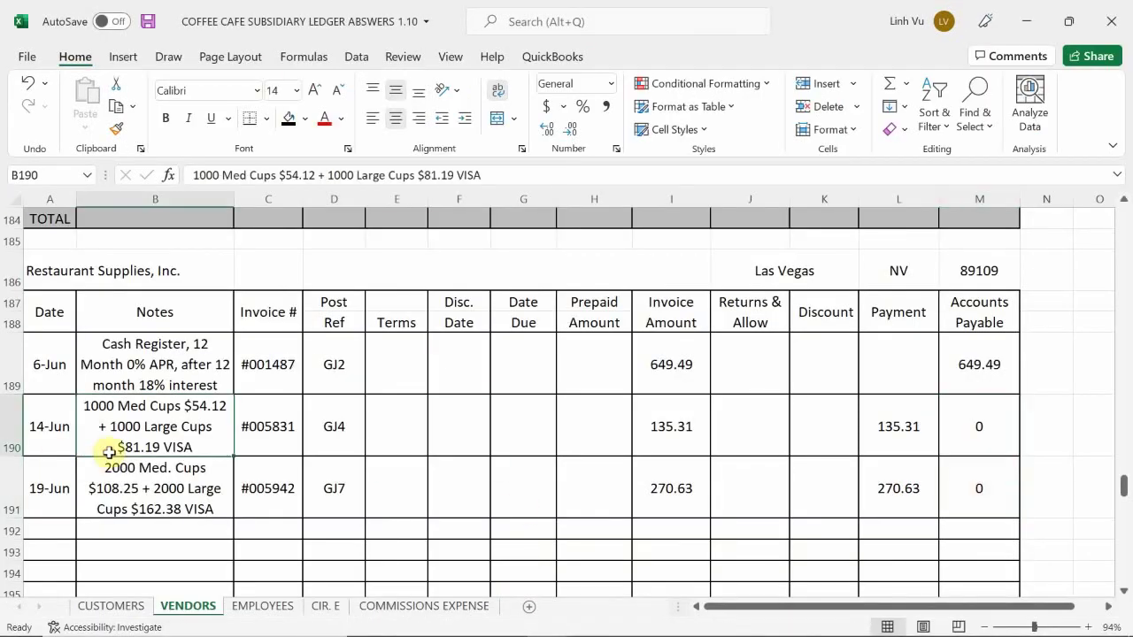
scroll(109, 452, down, 4)
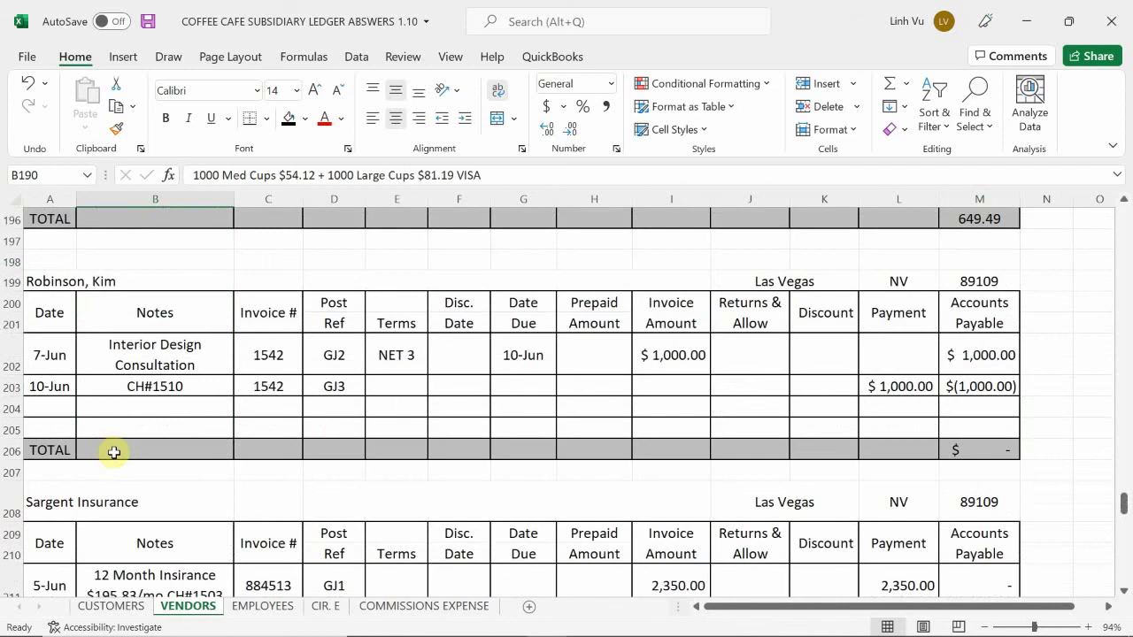
scroll(115, 453, down, 4)
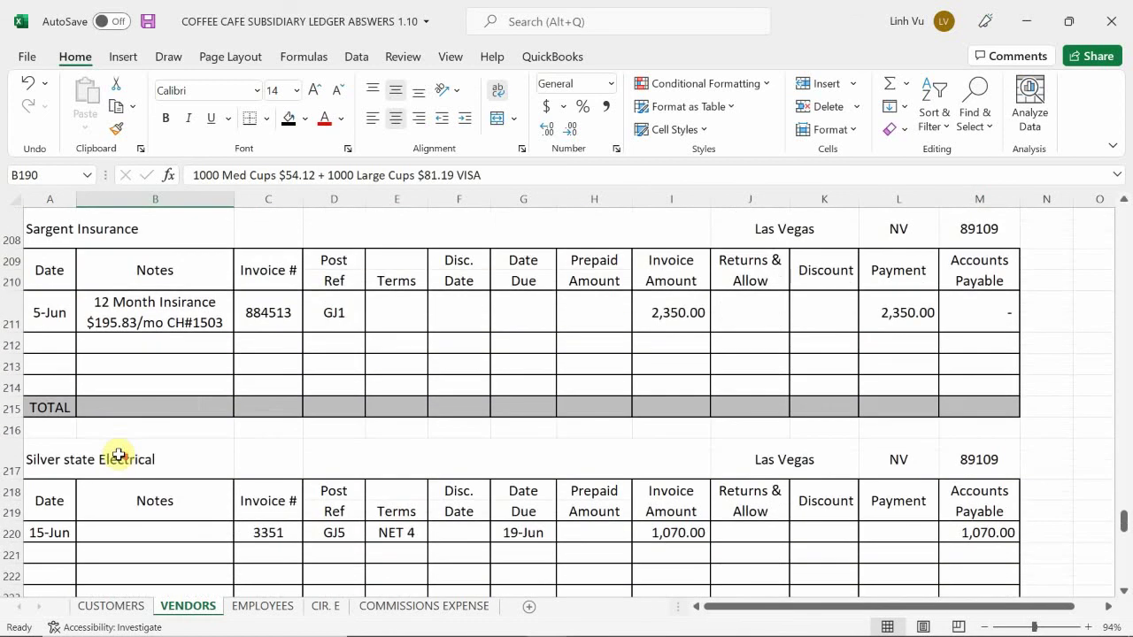
scroll(131, 455, down, 2)
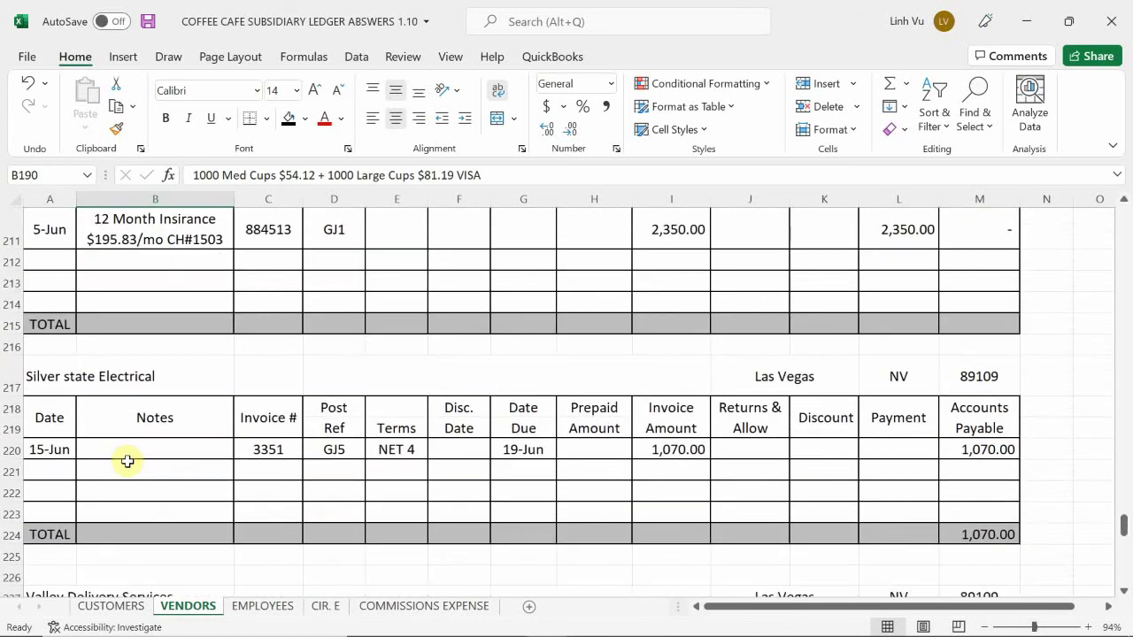
scroll(127, 458, up, 2)
click(49, 531)
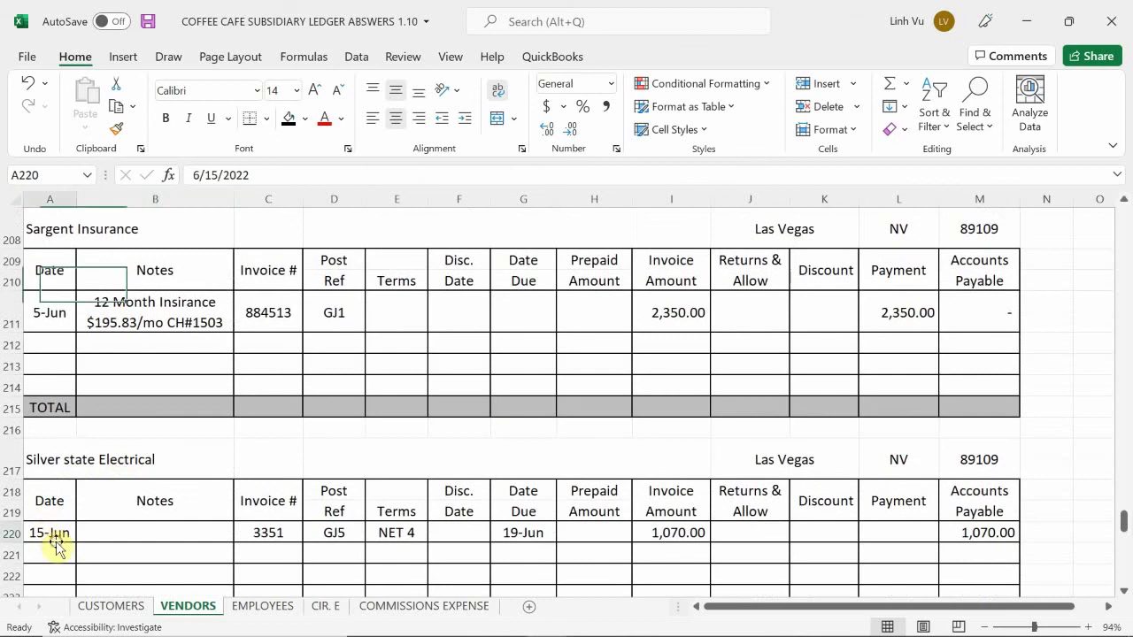
scroll(65, 535, down, 1)
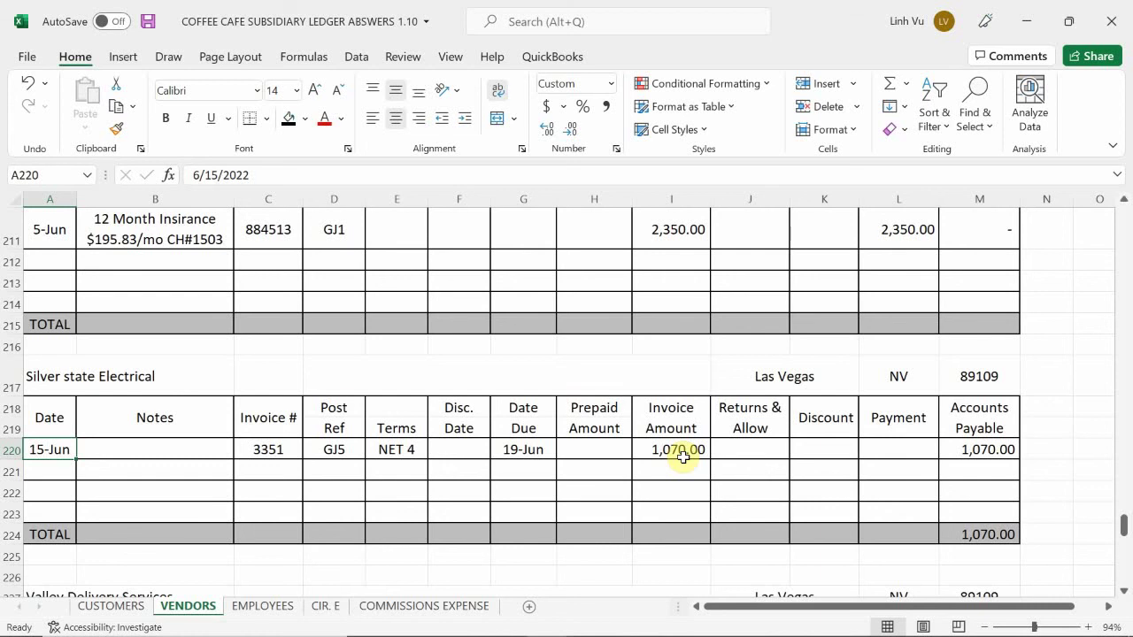
- Back in the general journal, enter a debit of 1070 in D300 and credit Checking in E301 with the formula =D300
mouse_move(555, 631)
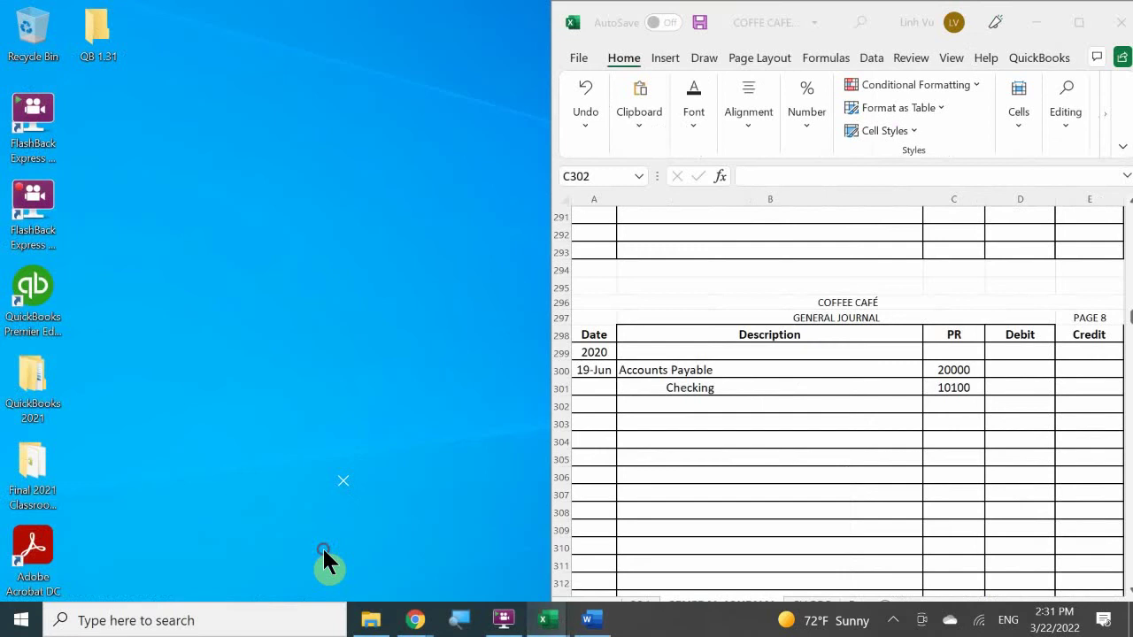
click(322, 549)
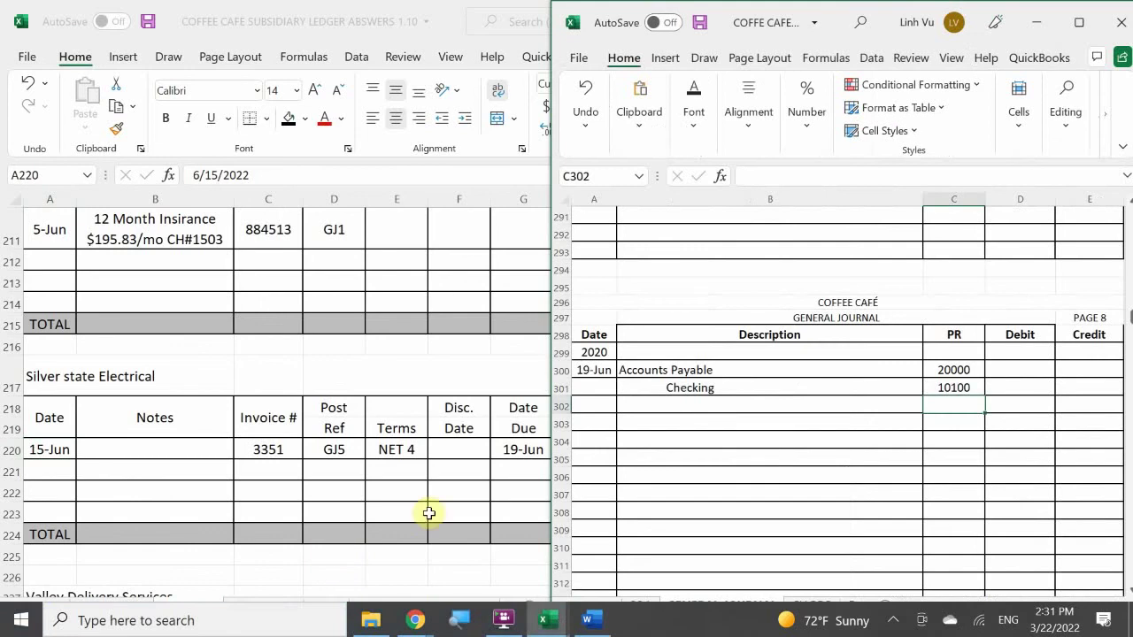
click(1019, 377)
text(1070)
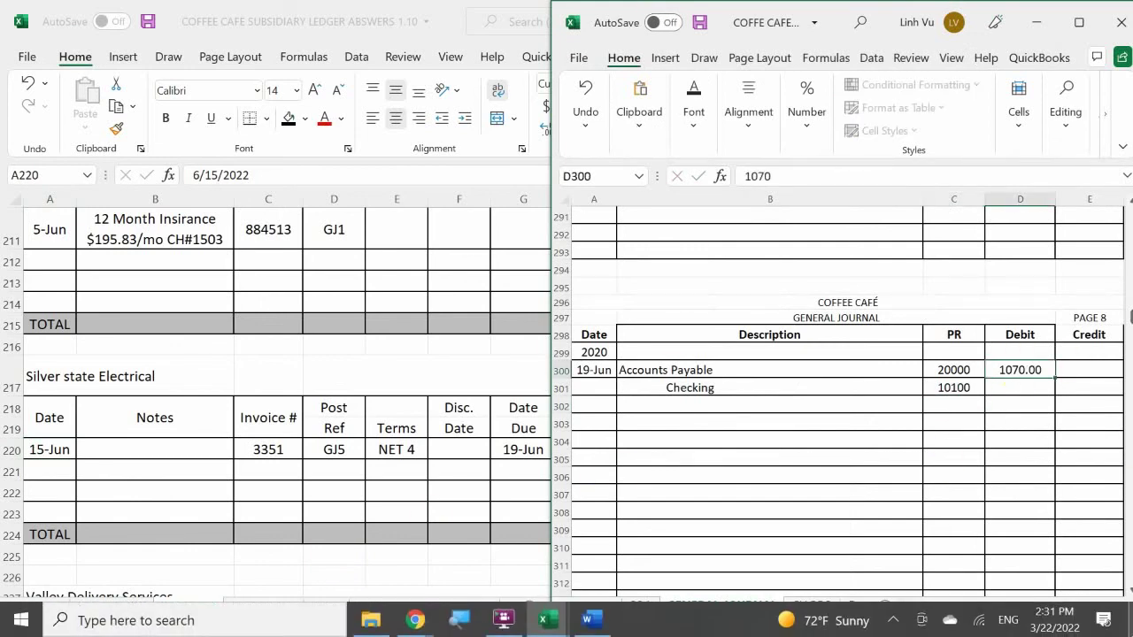
click(1088, 388)
text(=)
click(1020, 370)
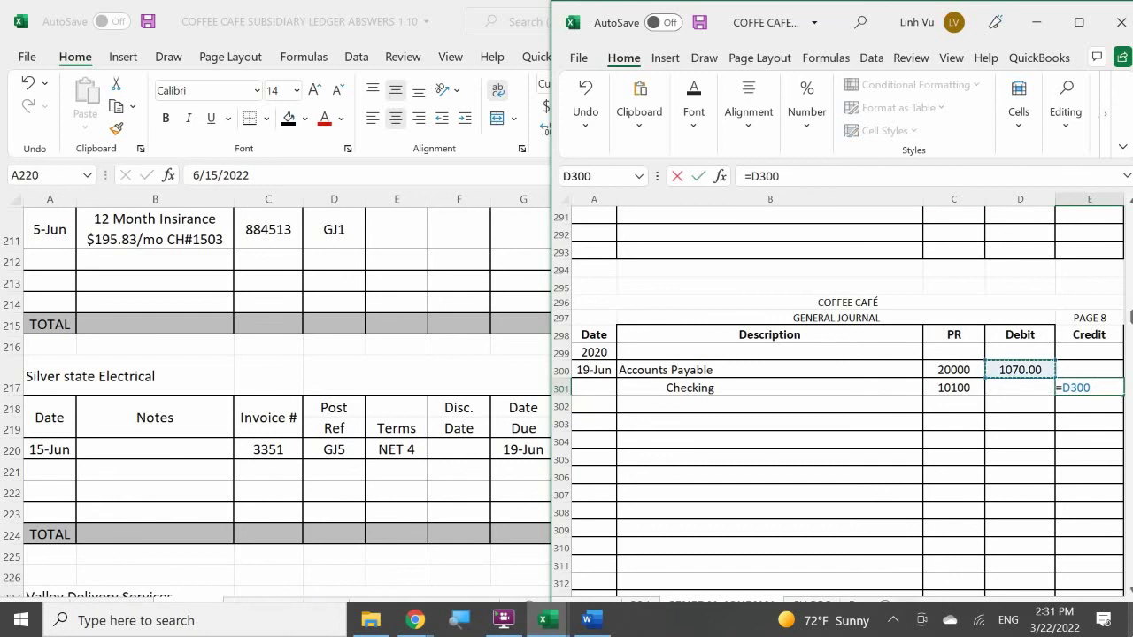
key(Return)
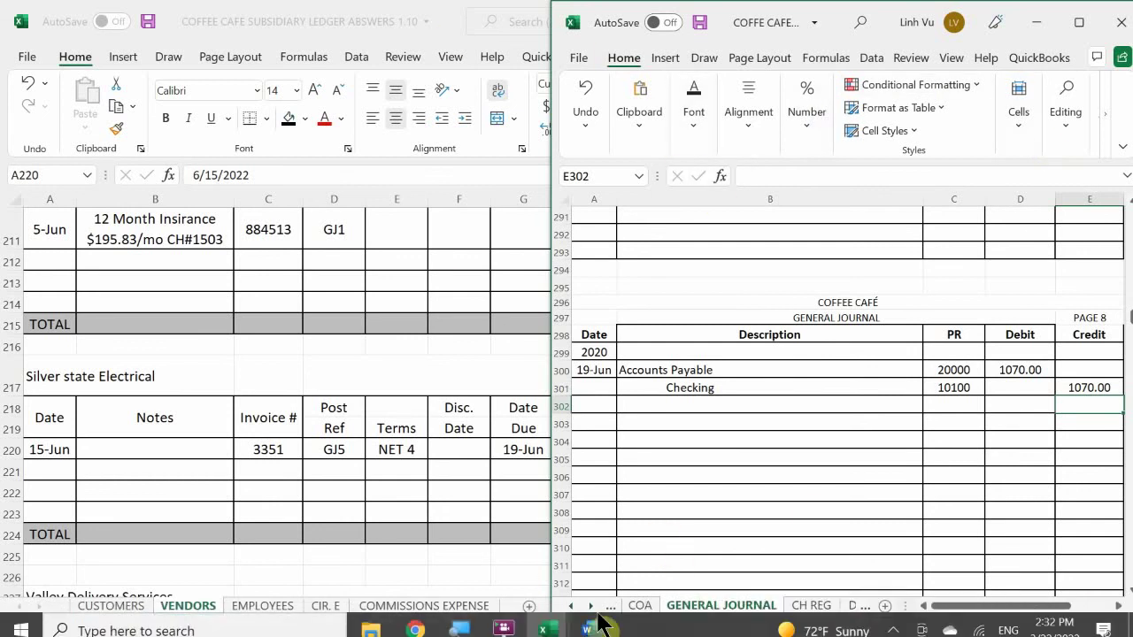
- On the CH REG sheet, enter the date 6/19 in A22 and the amount 1070 in C22 for check 1519
click(588, 621)
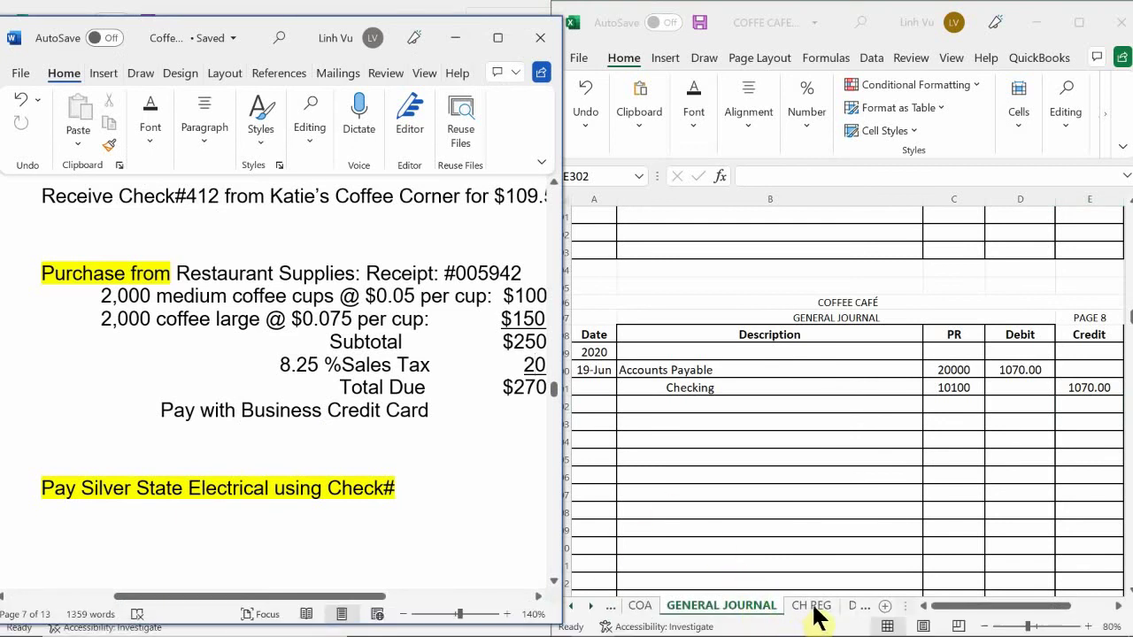
click(812, 609)
click(813, 609)
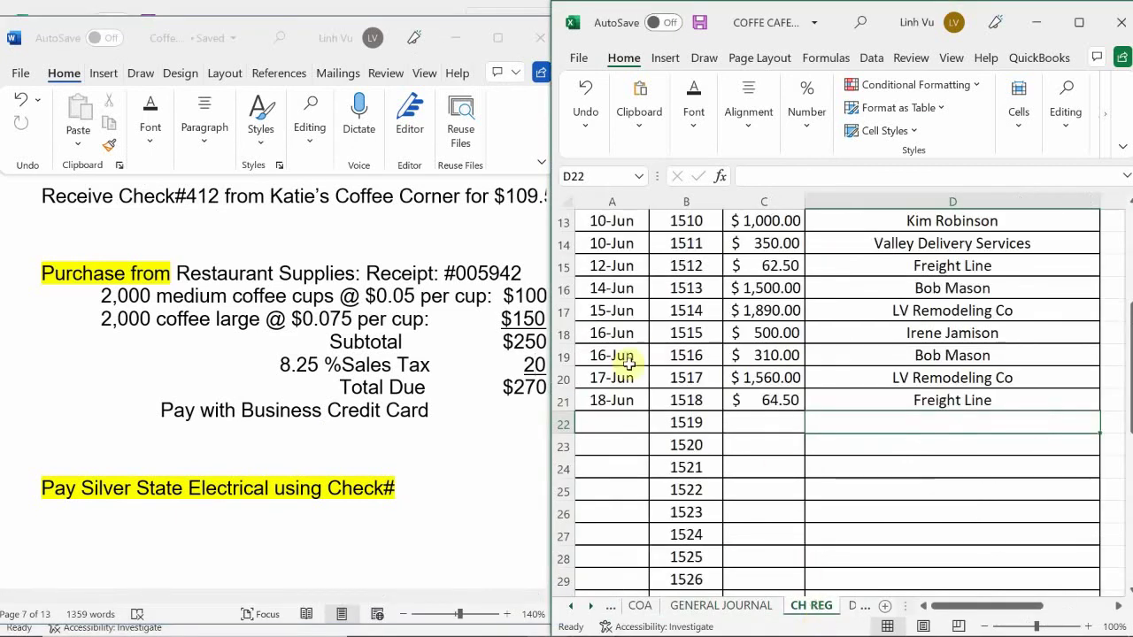
click(628, 422)
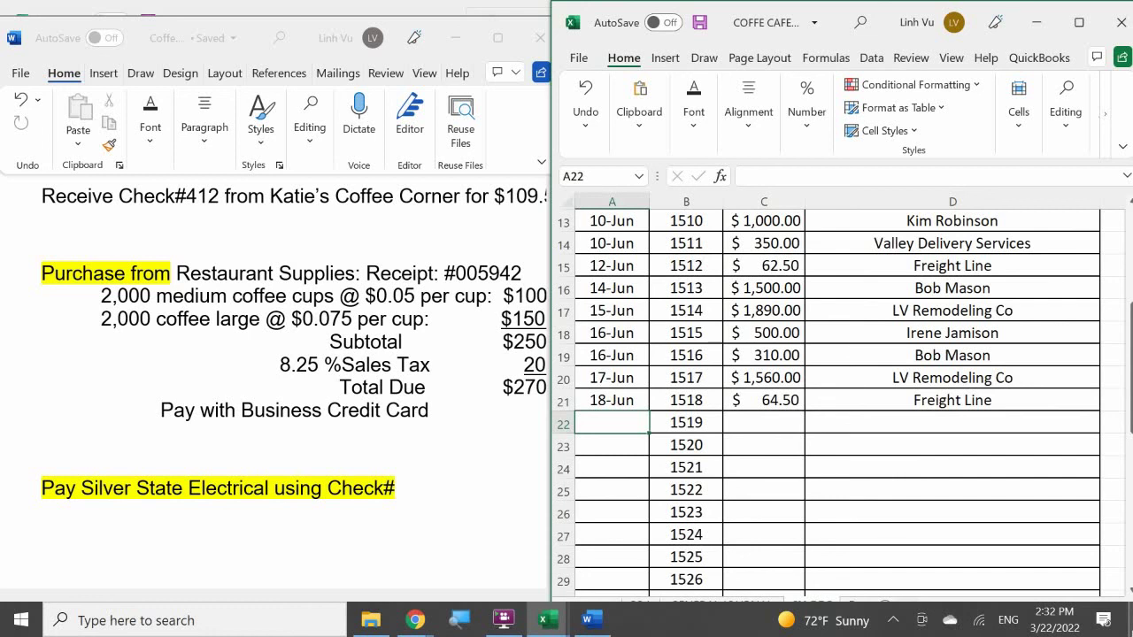
text(6/19)
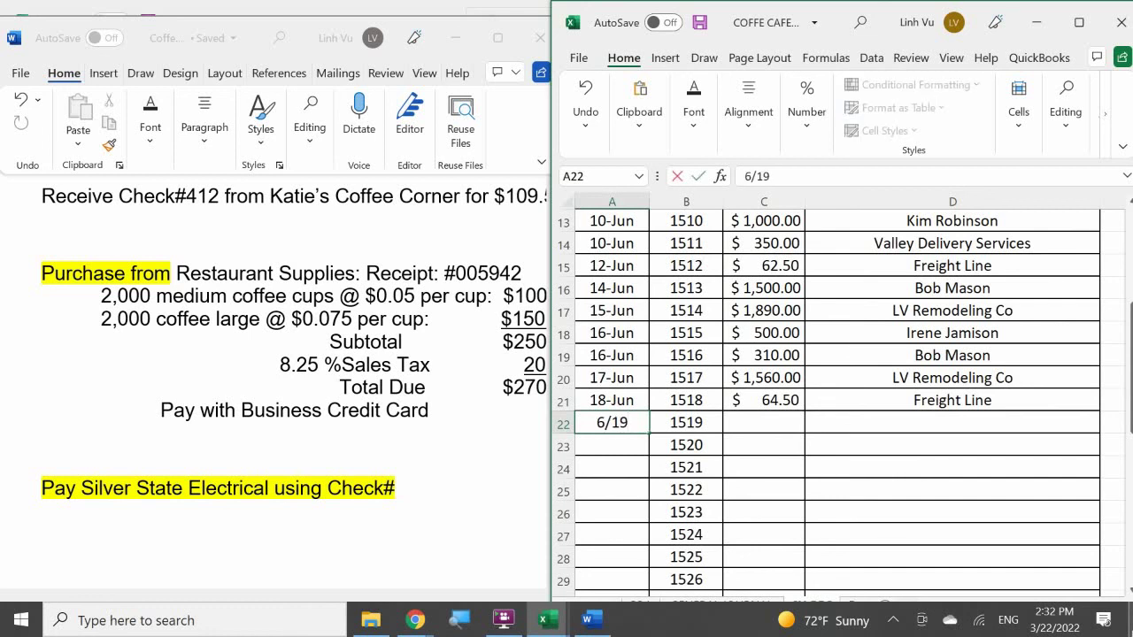
key(Tab)
key(Tab)
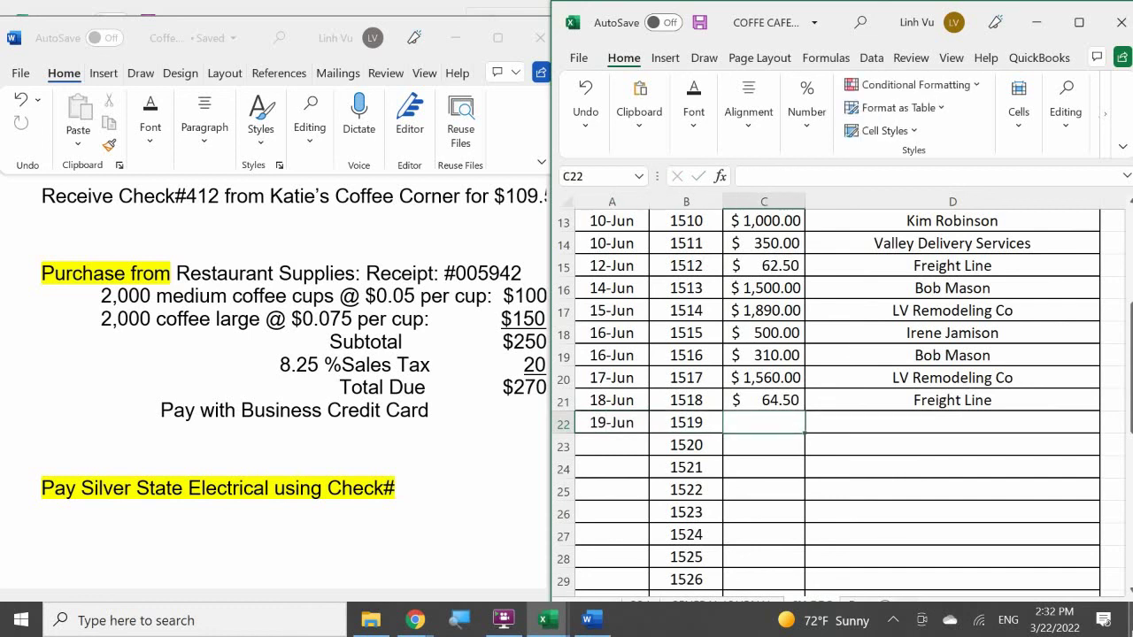
text(1070)
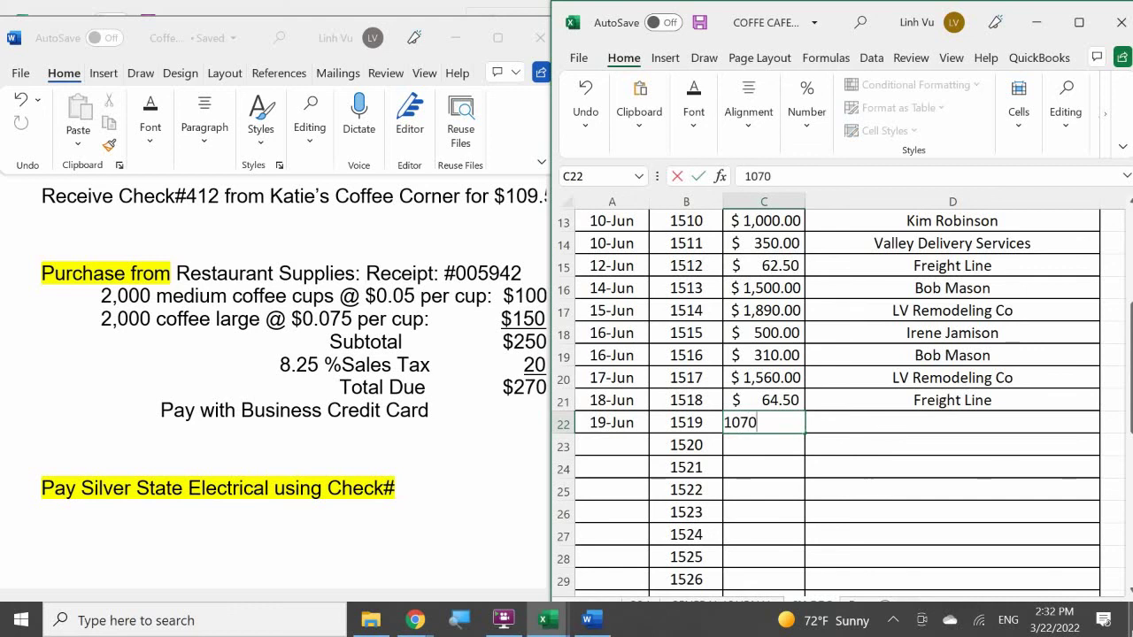
key(Return)
- Enter Silver State Electrical as the payee of check 1519 in D22 of the check register
click(952, 422)
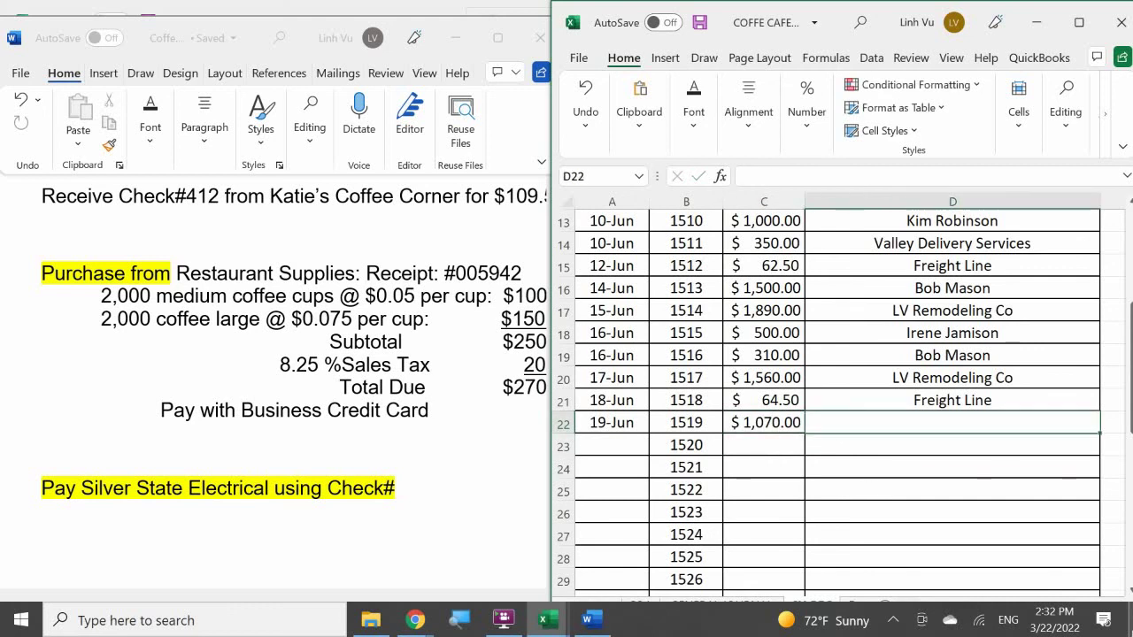
text(Sil)
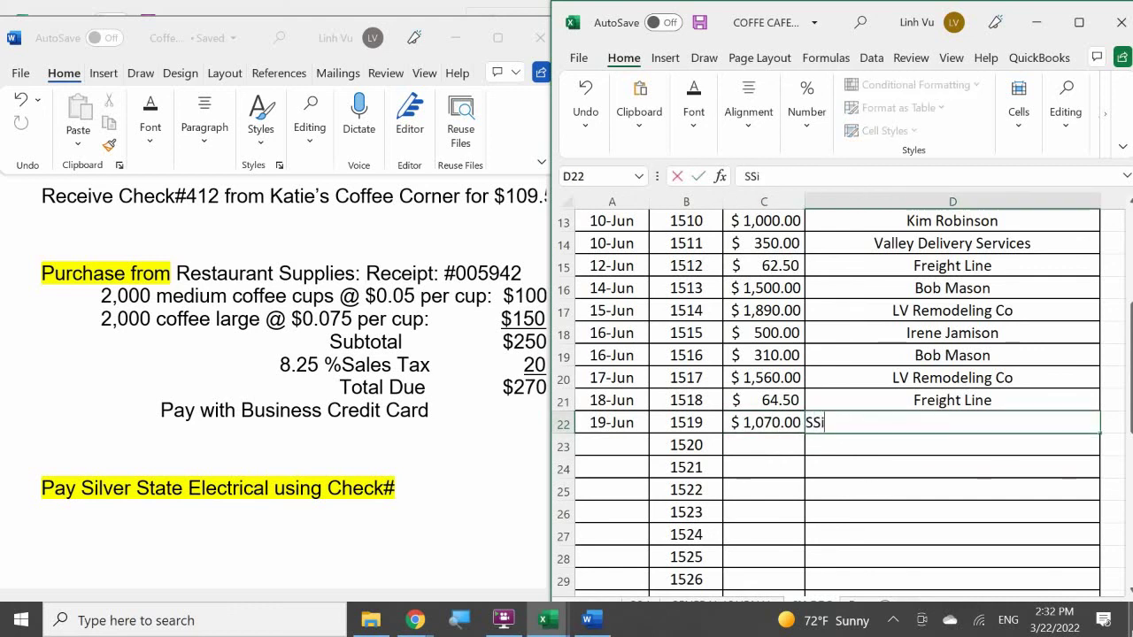
key(BackSpace)
key(BackSpace)
text(ilb)
key(BackSpace)
text(ver State)
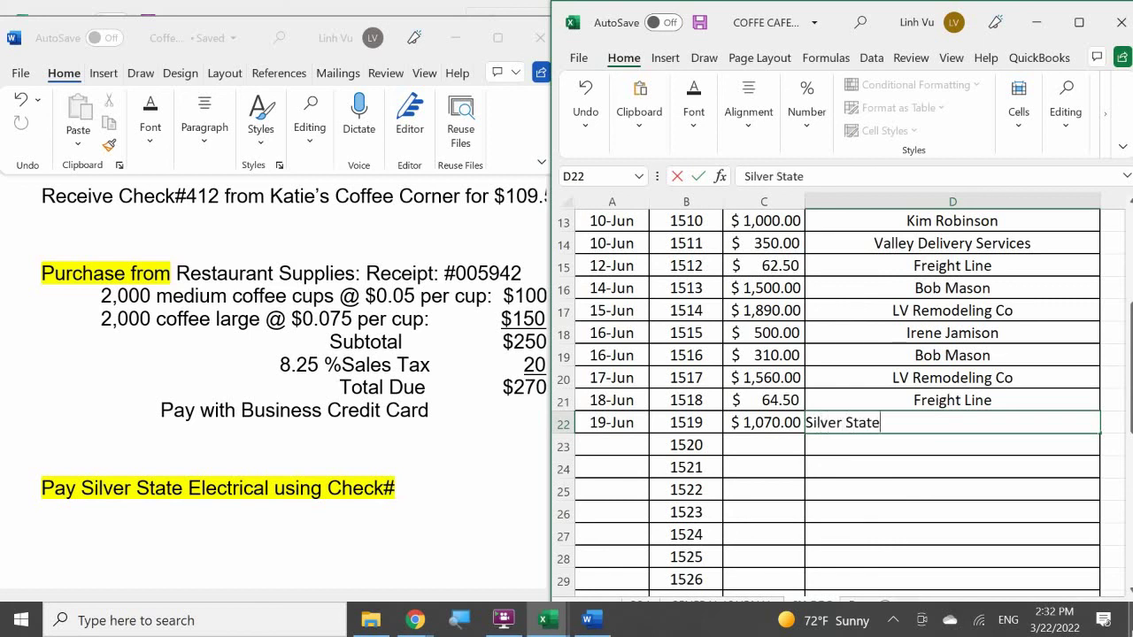
text( Electrical)
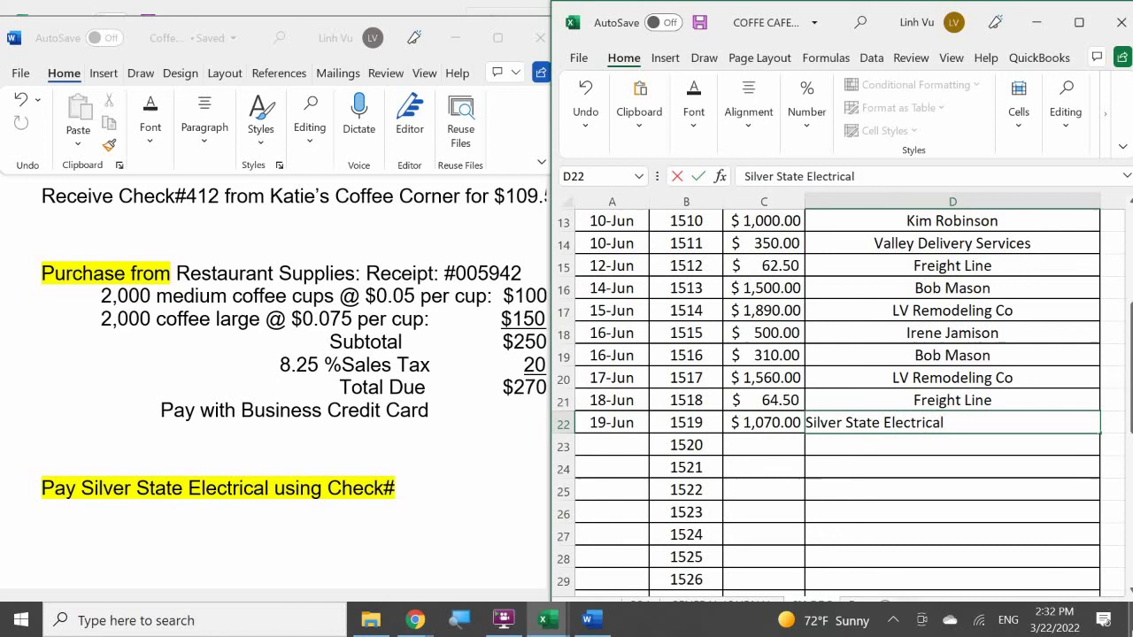
key(Return)
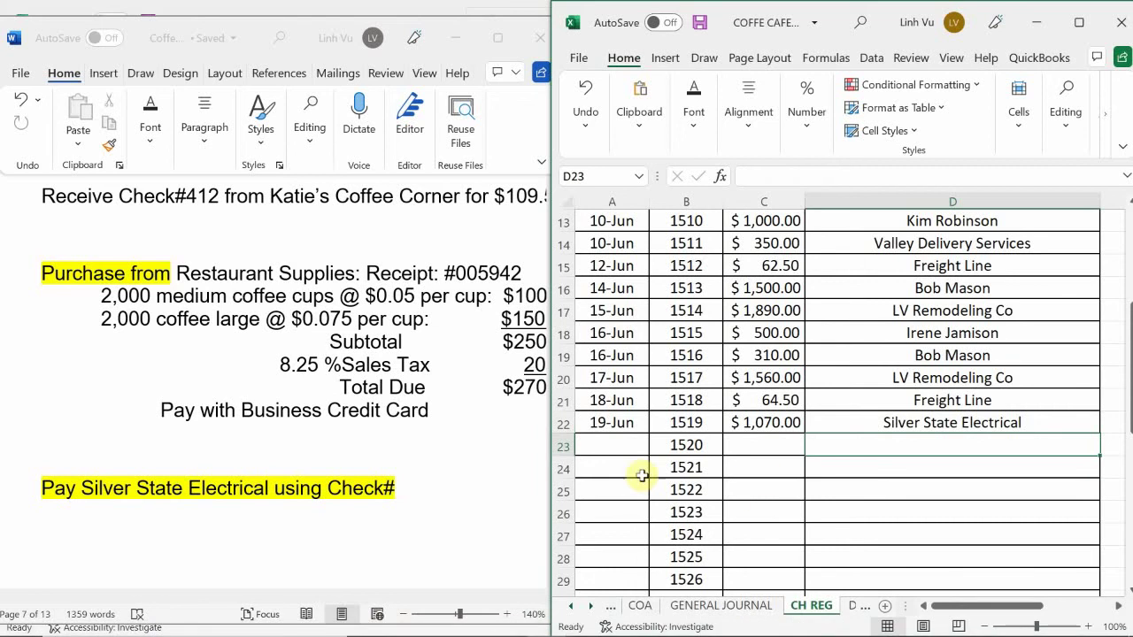
- In B302 of the GENERAL JOURNAL sheet, enter the explanation (Silver State Electrical, INV#3351, CH#1519) under the payment entry
click(690, 607)
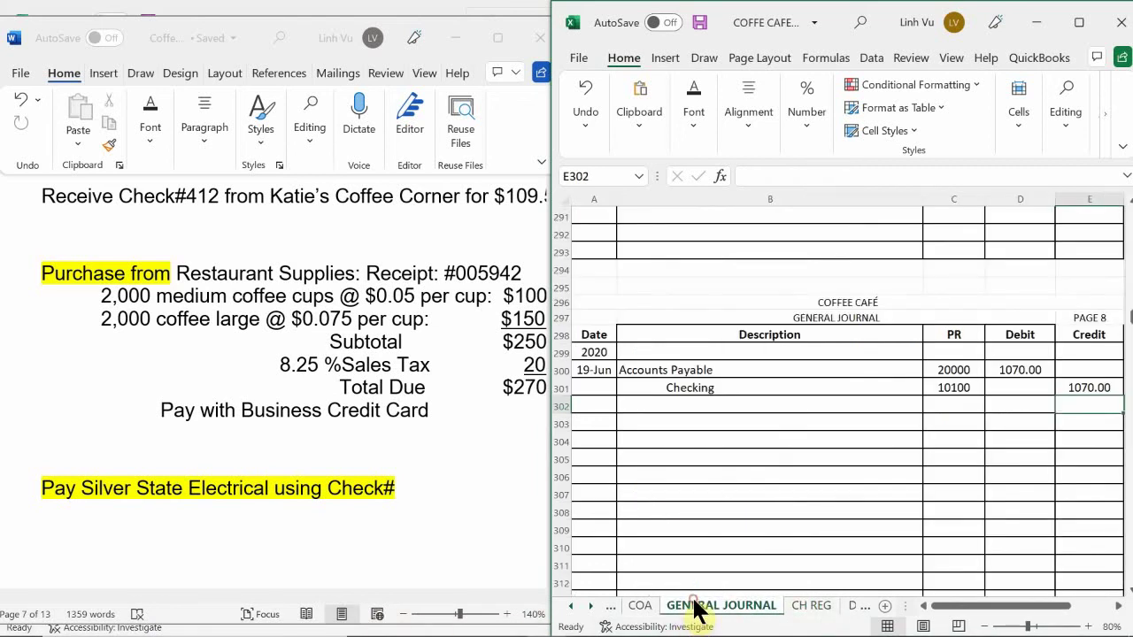
scroll(667, 442, up, 1)
scroll(668, 441, up, 1)
click(650, 457)
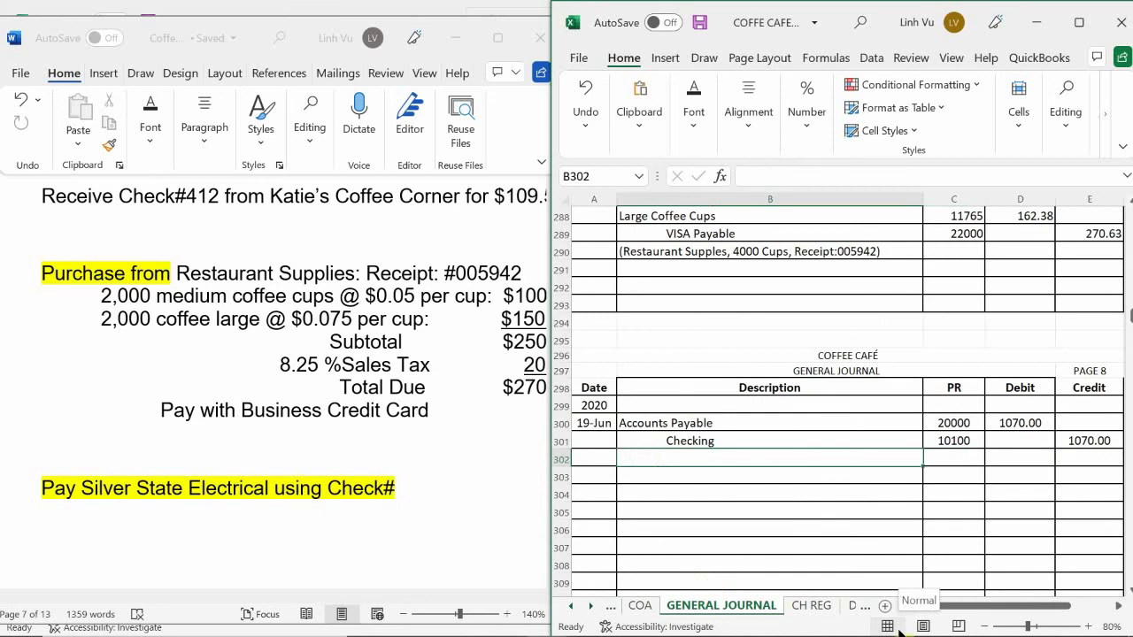
text())
key(BackSpace)
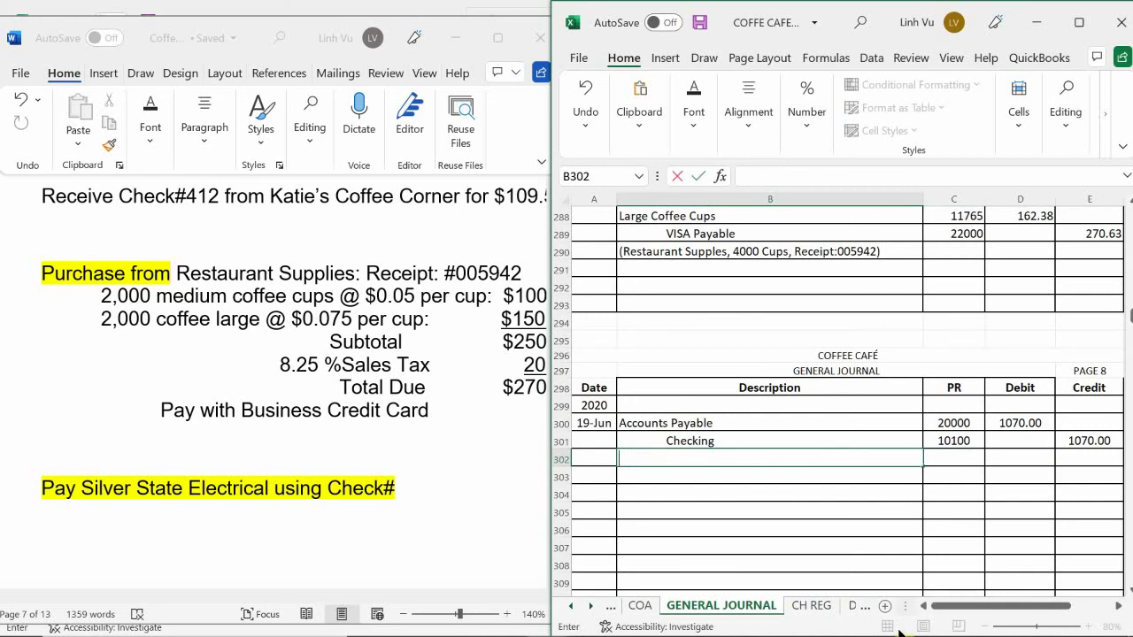
text(()
text(Silver State )
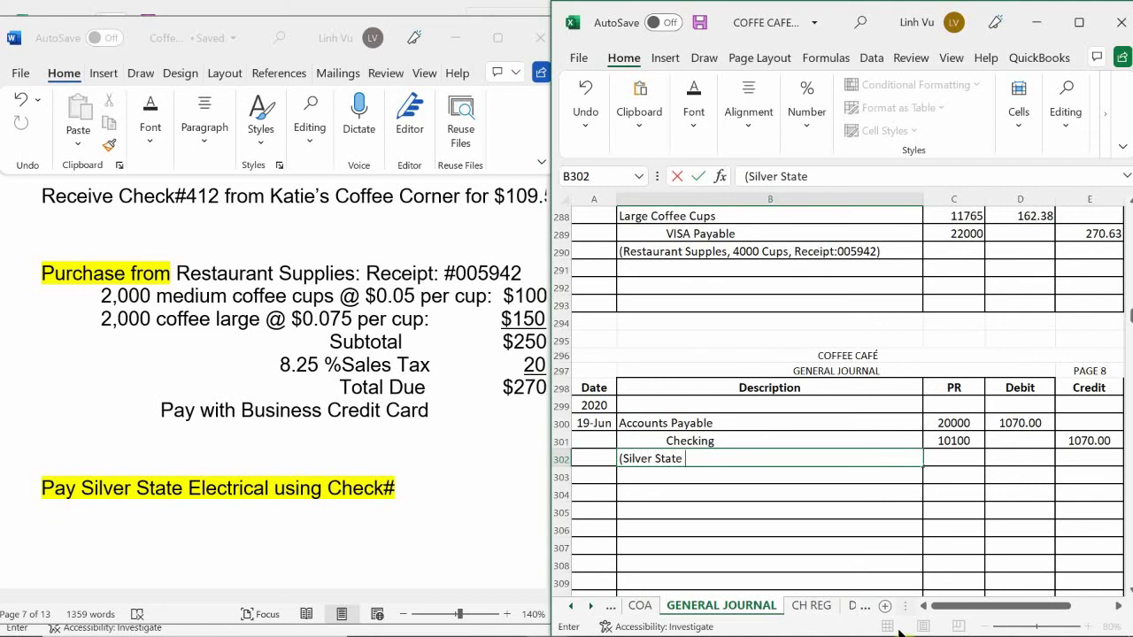
text(E;e)
key(BackSpace)
key(BackSpace)
text(;e)
key(BackSpace)
key(BackSpace)
key(BackSpace)
text(lectrical)
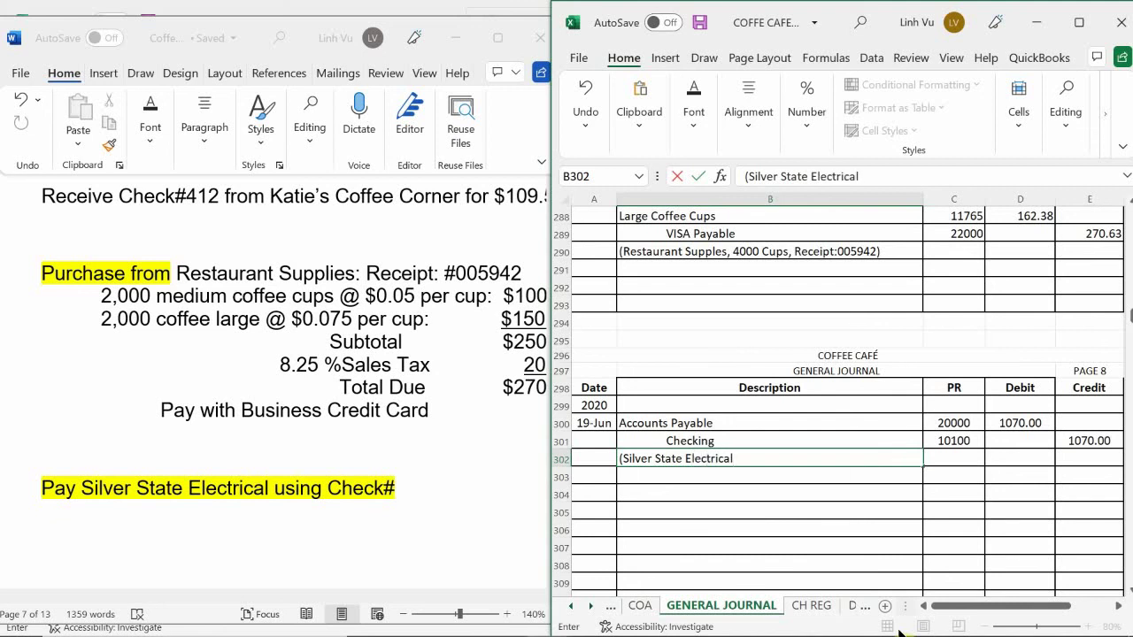
text(, INV#3351)
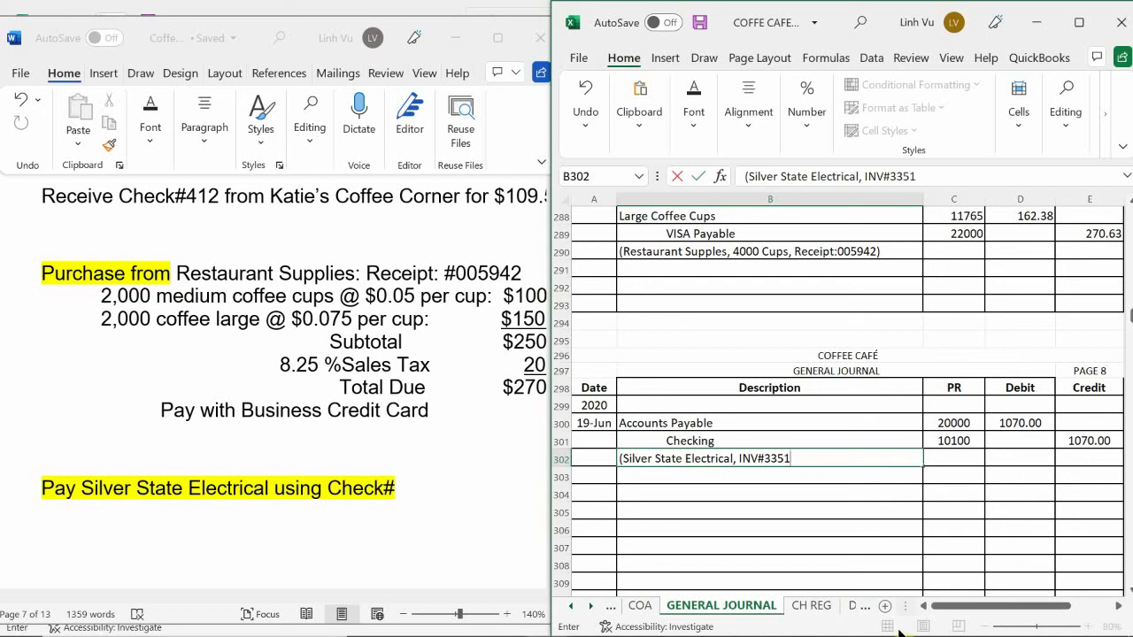
text(, CH#1519))
key(Return)
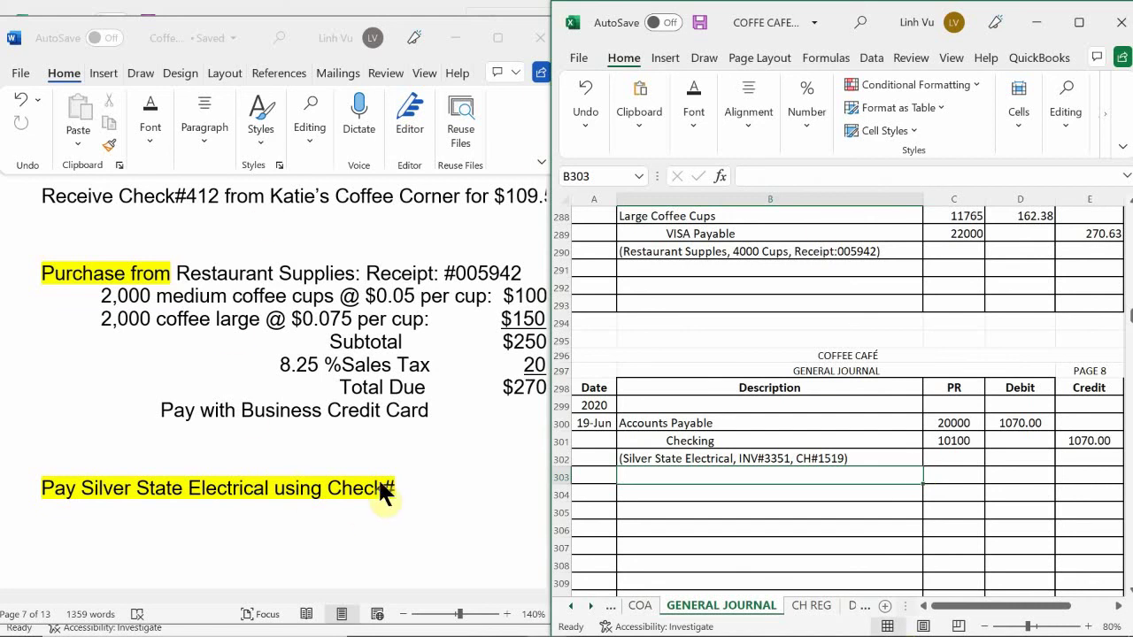
- In the Word document, remove the highlighting from the Restaurant Supplies purchase through the Silver State Electrical payment line
click(421, 485)
drag(413, 482, 66, 248)
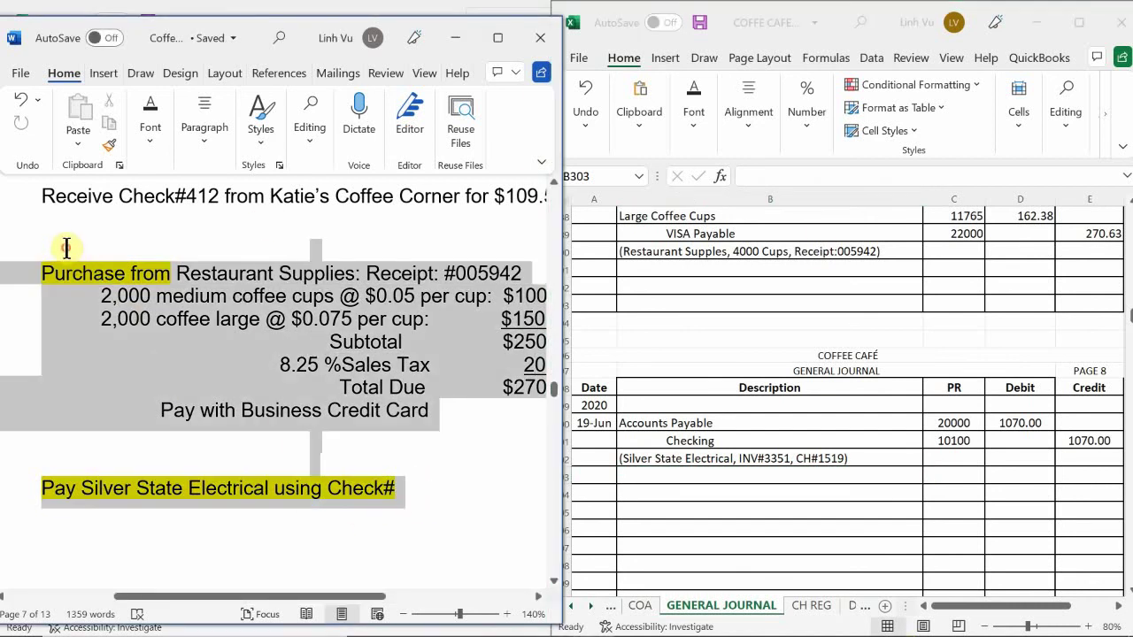
click(159, 144)
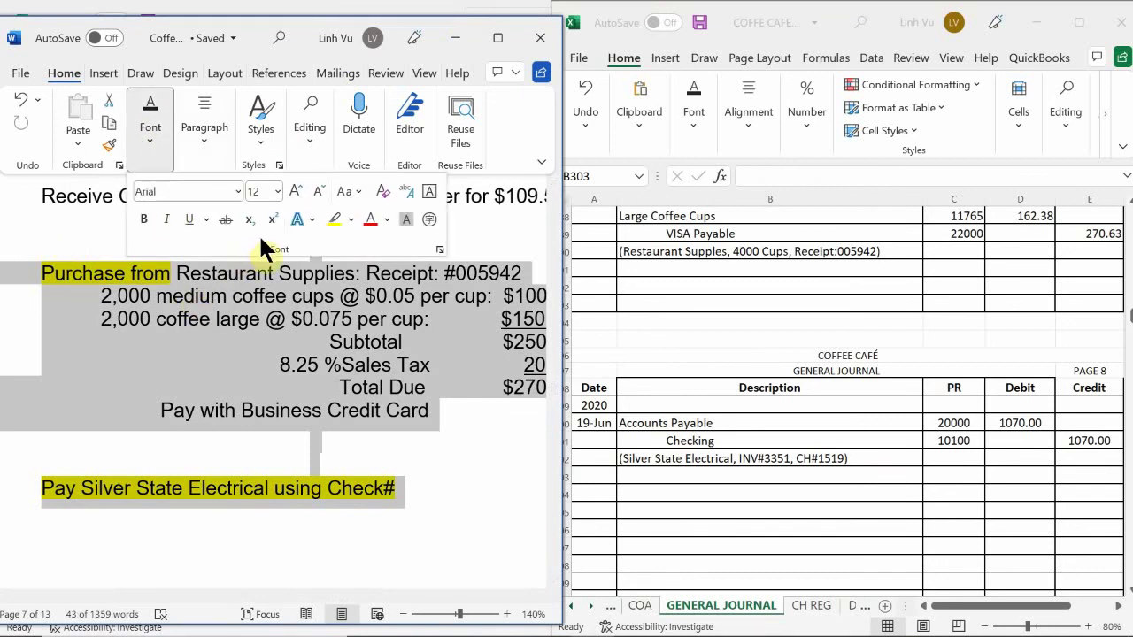
click(350, 222)
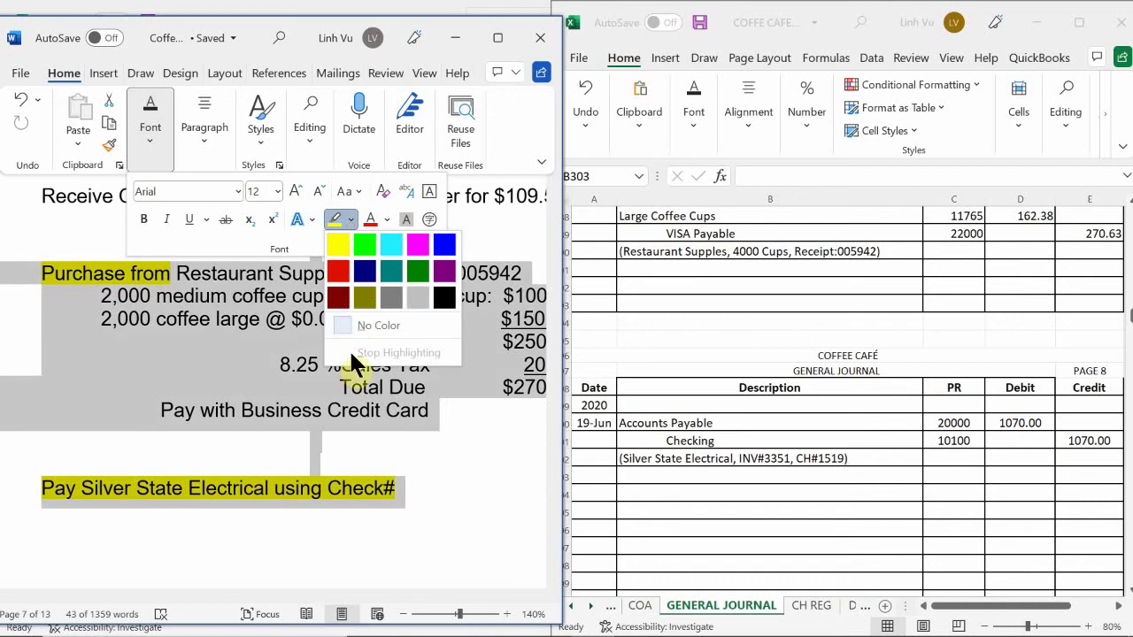
click(375, 340)
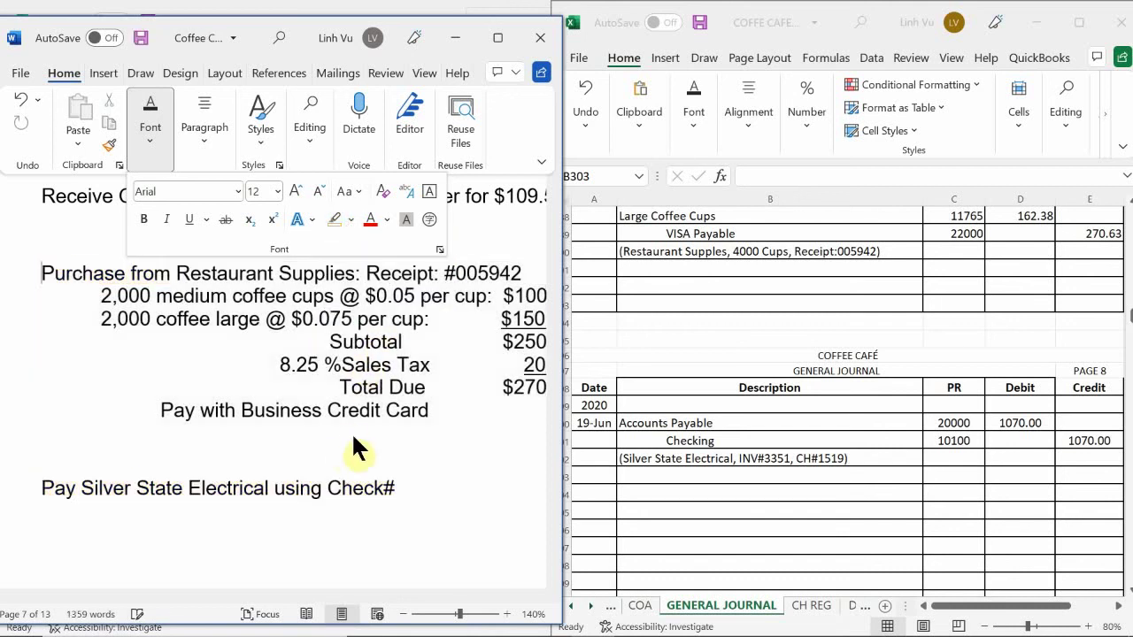
- Bring up the ledger workbook with the Supreme Coffee account beside the general journal, leaving the journal workbook active
click(687, 513)
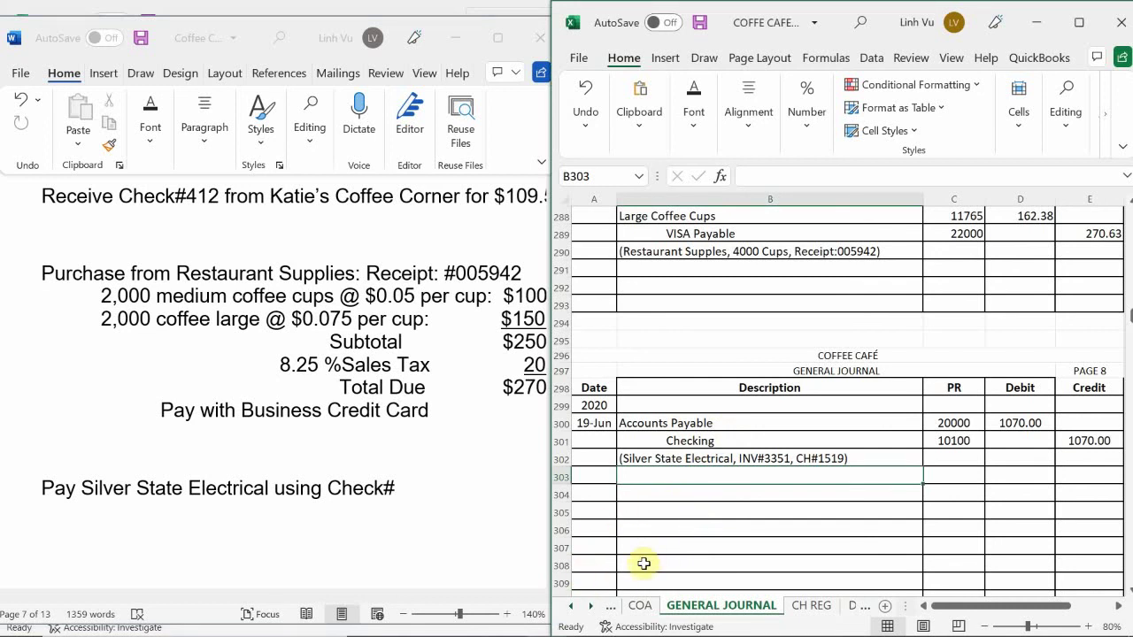
mouse_move(465, 623)
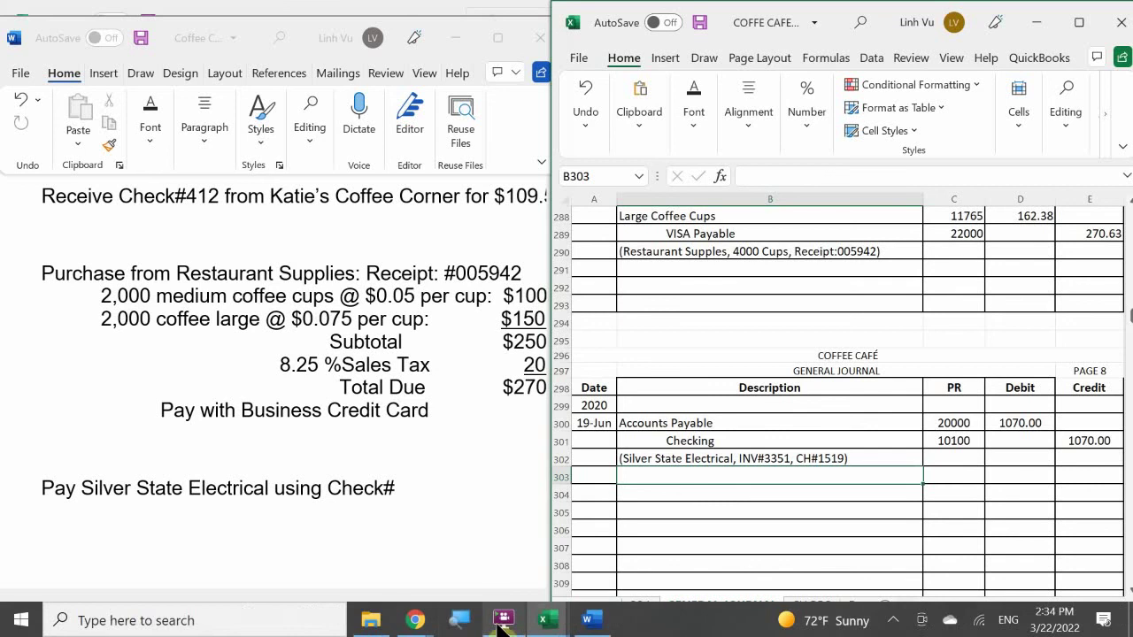
mouse_move(535, 627)
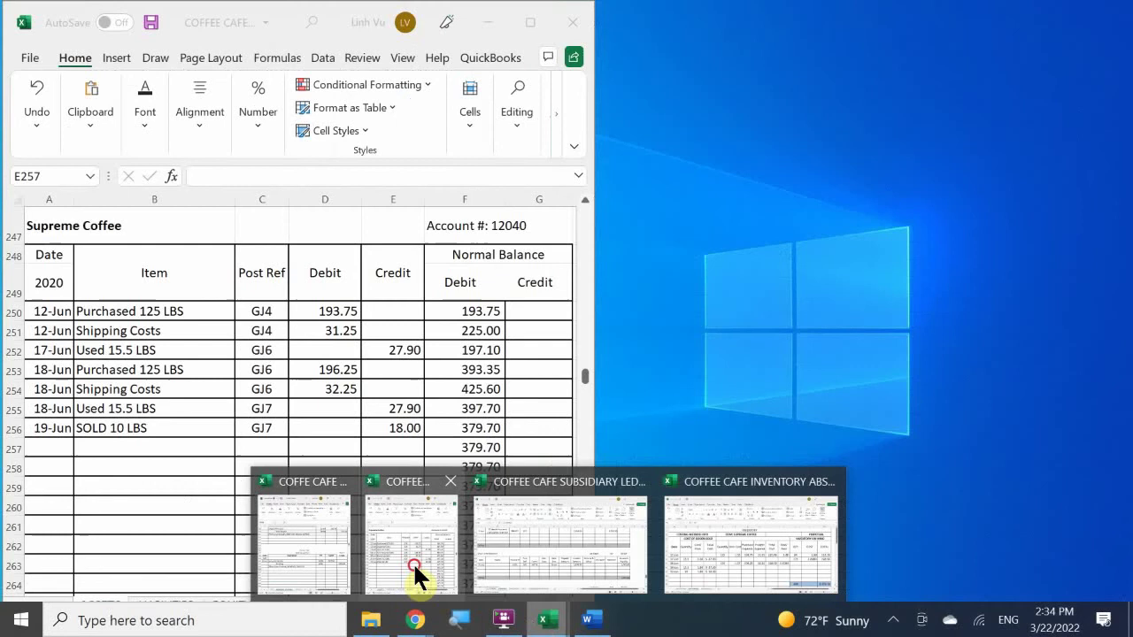
click(412, 563)
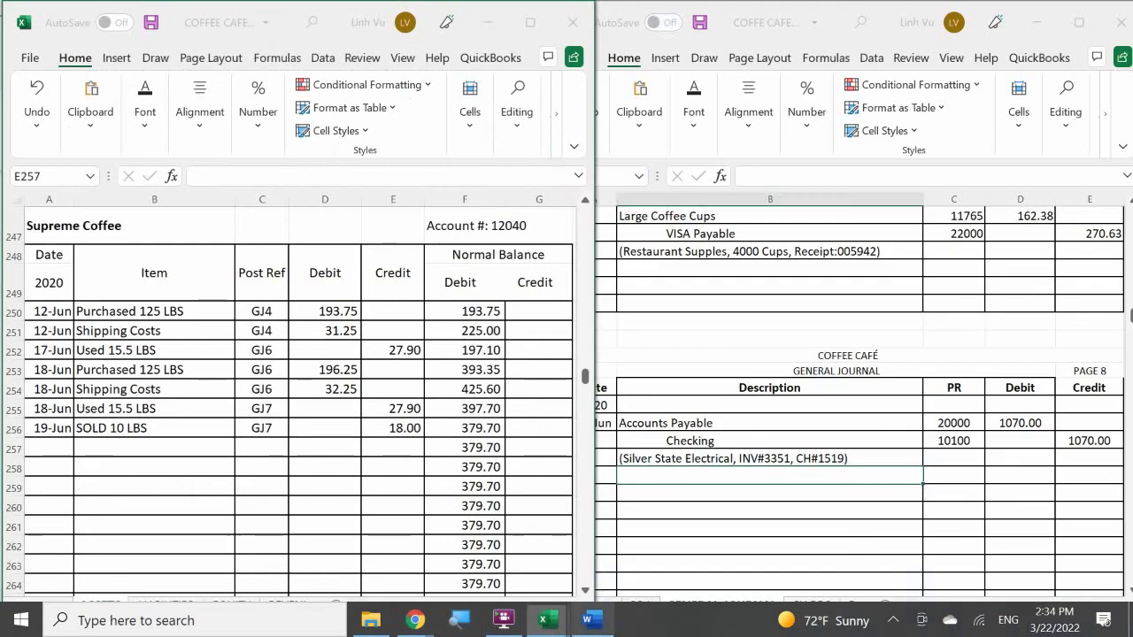
click(700, 478)
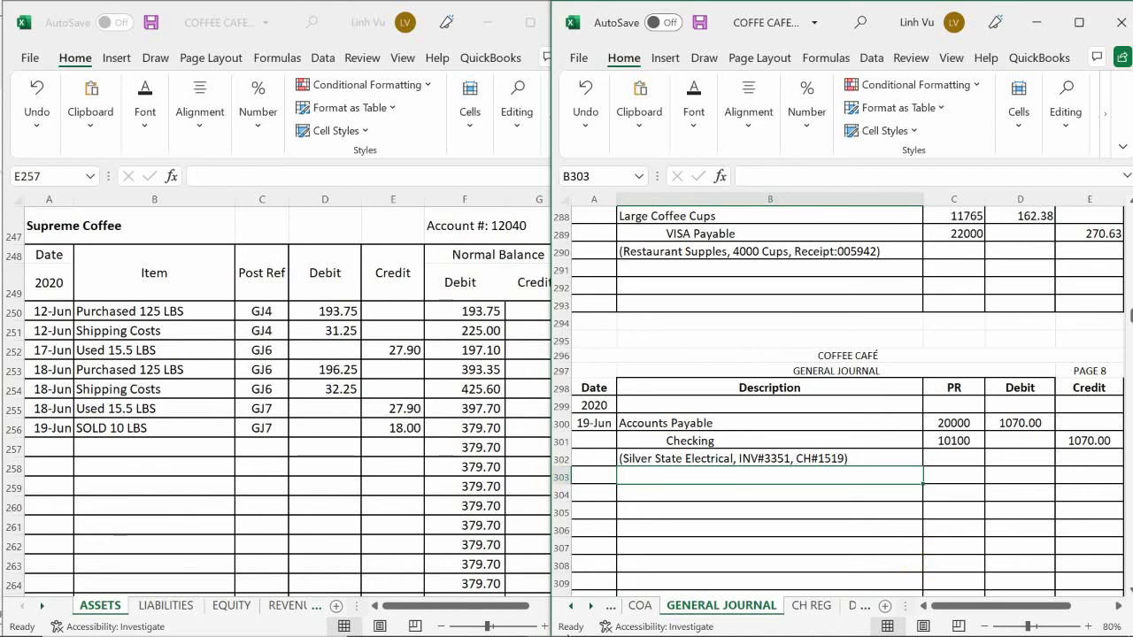
- Switch to the subsidiary ledger workbook and enter 6/19 in A221 and the note Payment CH#1519 in B221 for Silver State Electrical
mouse_move(571, 624)
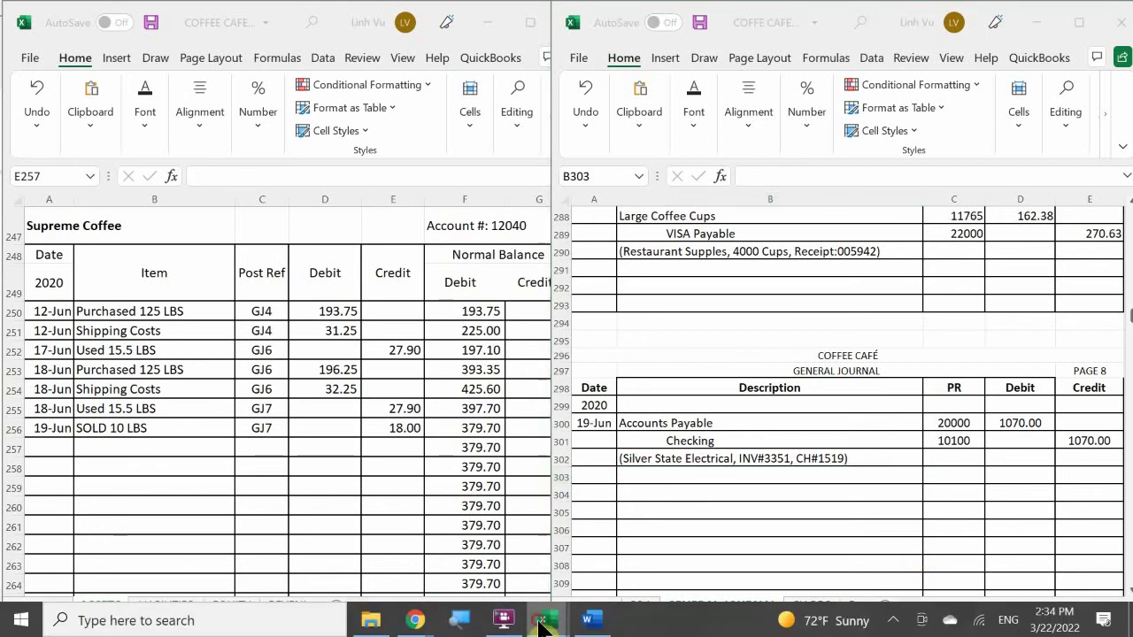
click(552, 558)
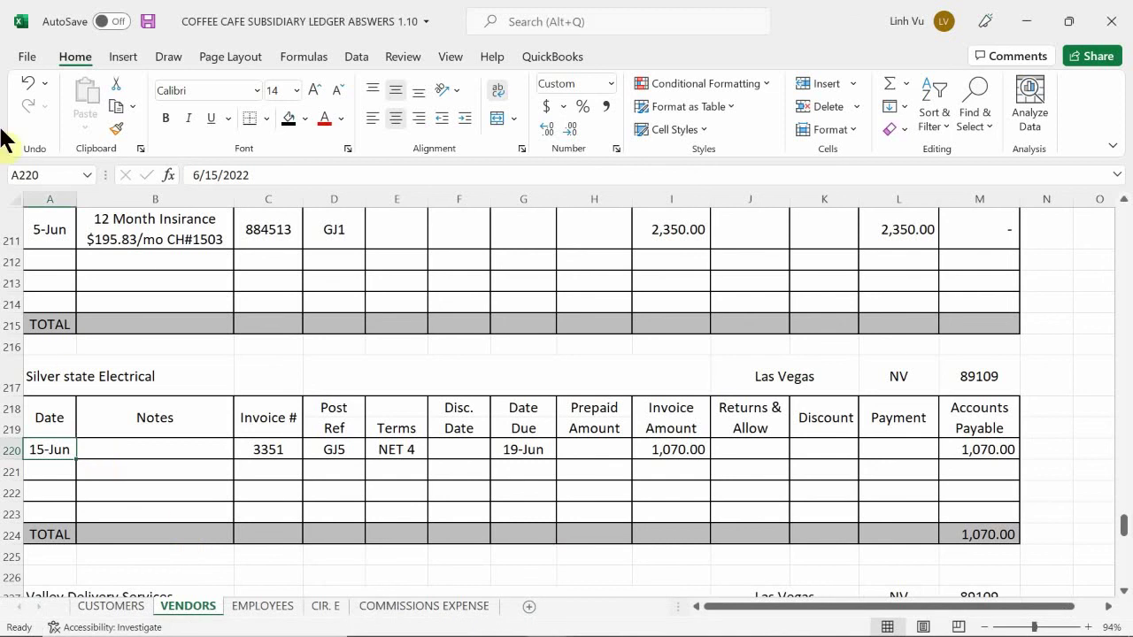
click(56, 472)
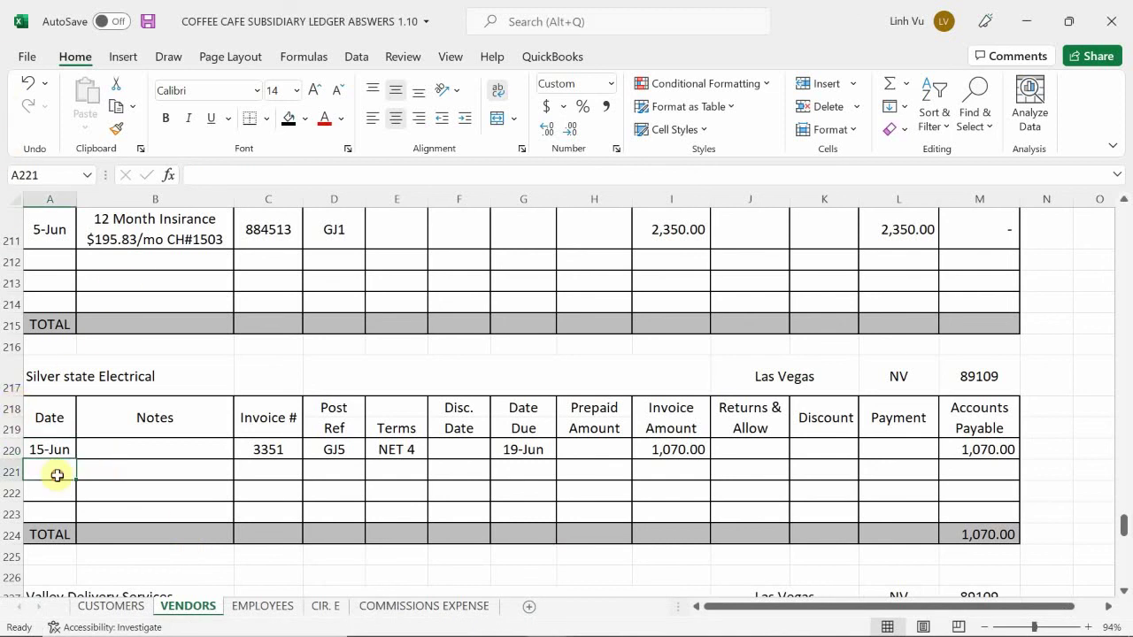
text(6/19)
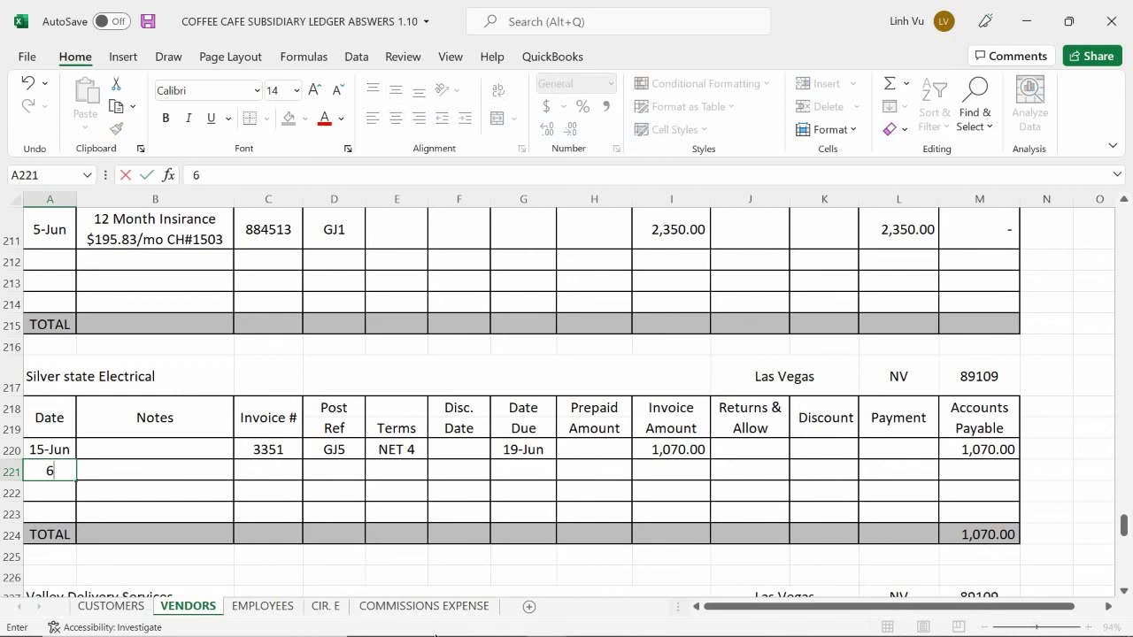
key(Return)
key(Right)
key(Up)
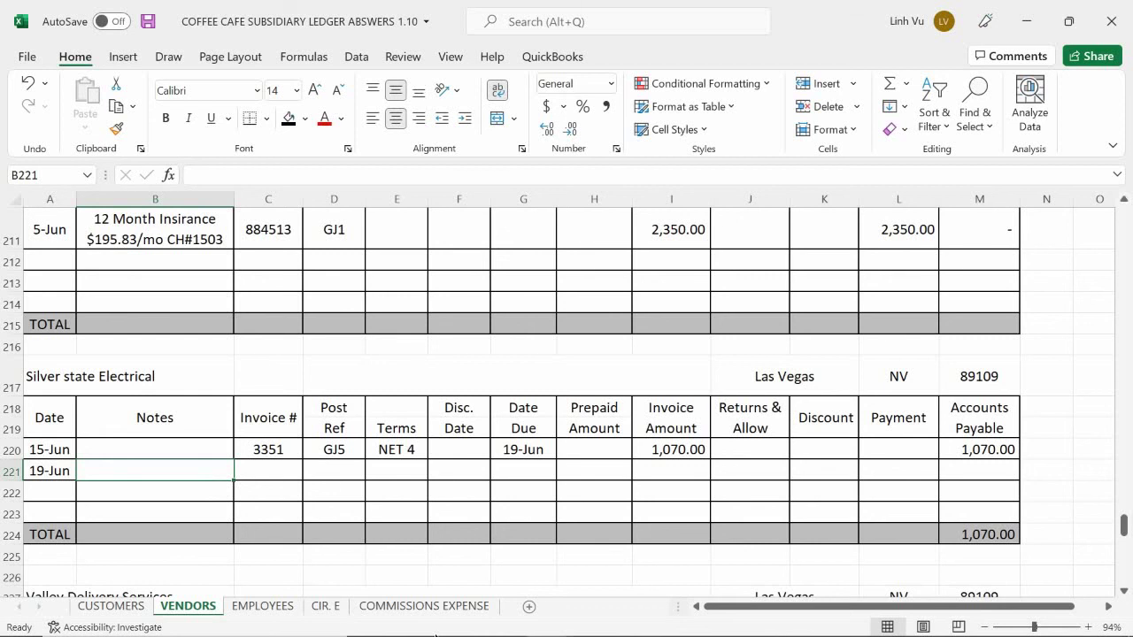
text(Payme)
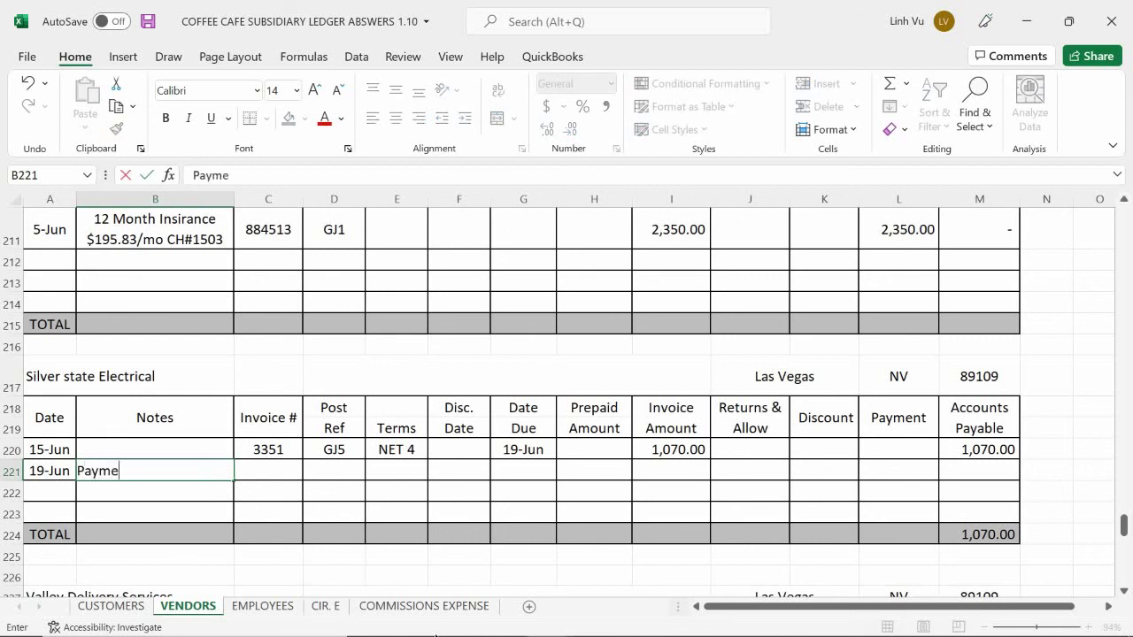
text(nt CH#1519)
key(Return)
- Enter invoice number 3351 in C221 and post ref GJ8 in D221 of the payment row
key(Right)
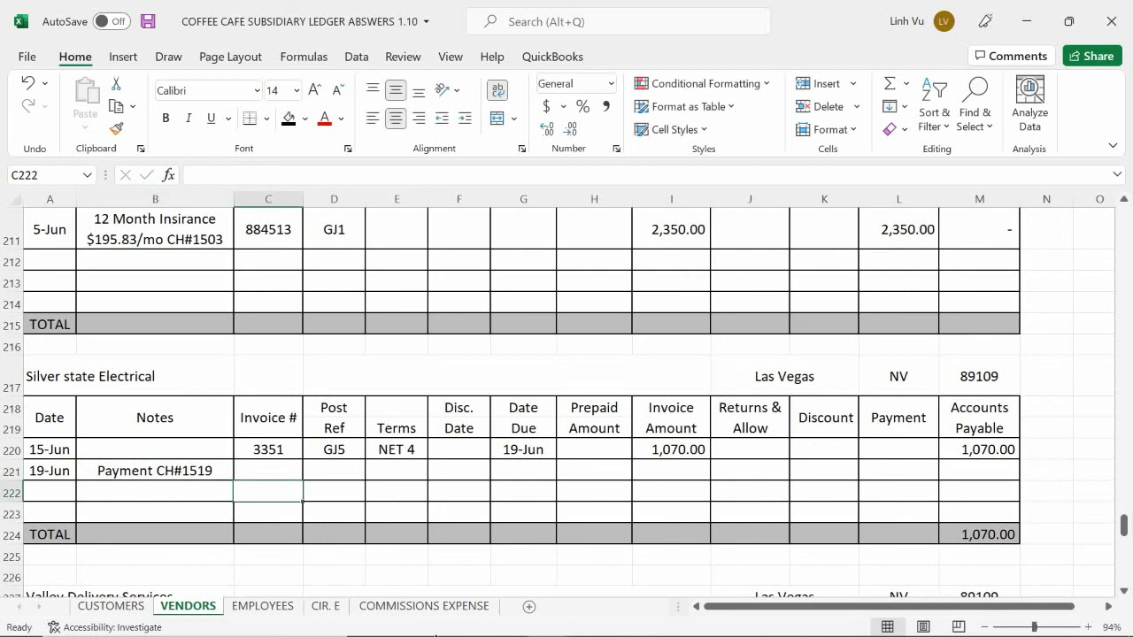
key(Up)
text(3351)
key(Return)
key(Right)
key(Up)
text(GJ5)
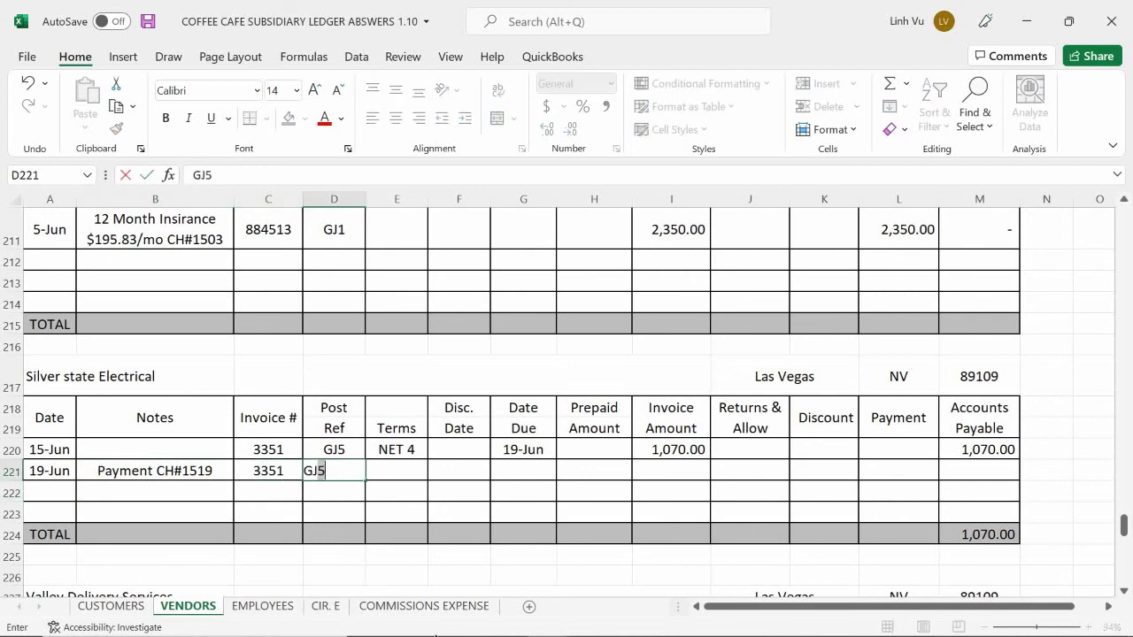
key(BackSpace)
text(8)
key(Return)
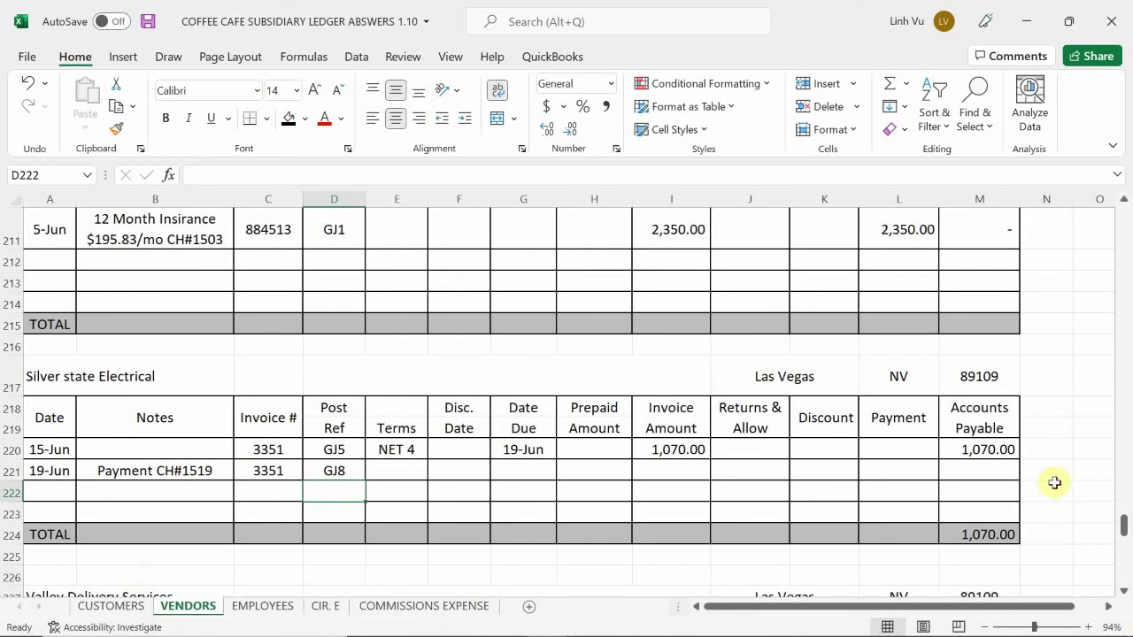
- Enter the payment of 1070 in L221 and fill the Accounts Payable formula from M220 down to M221
click(890, 470)
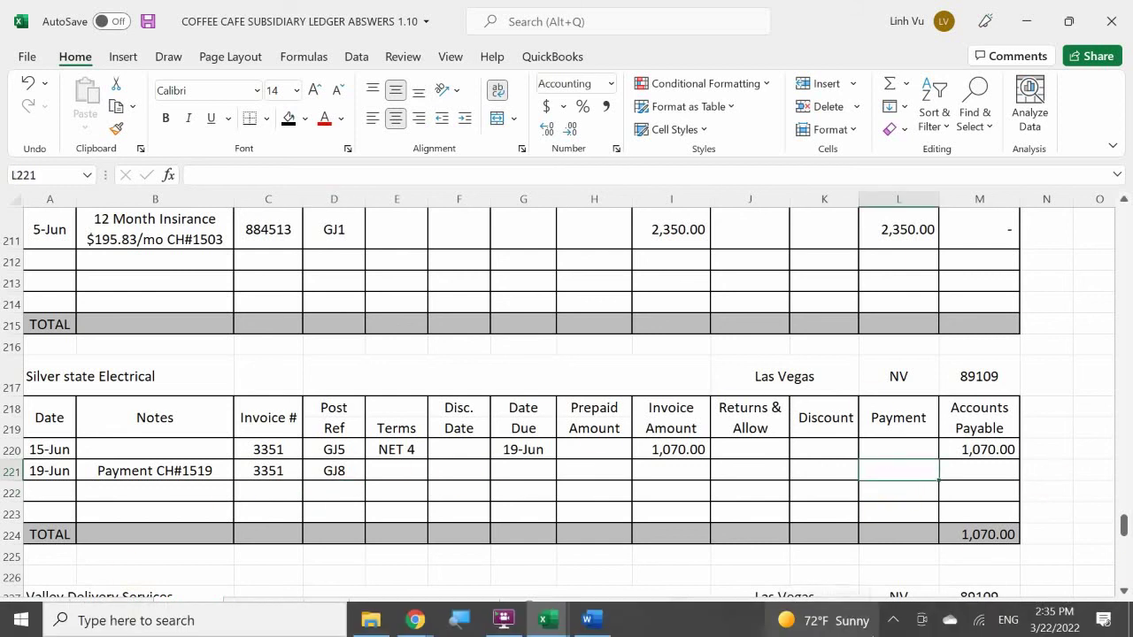
text(1070)
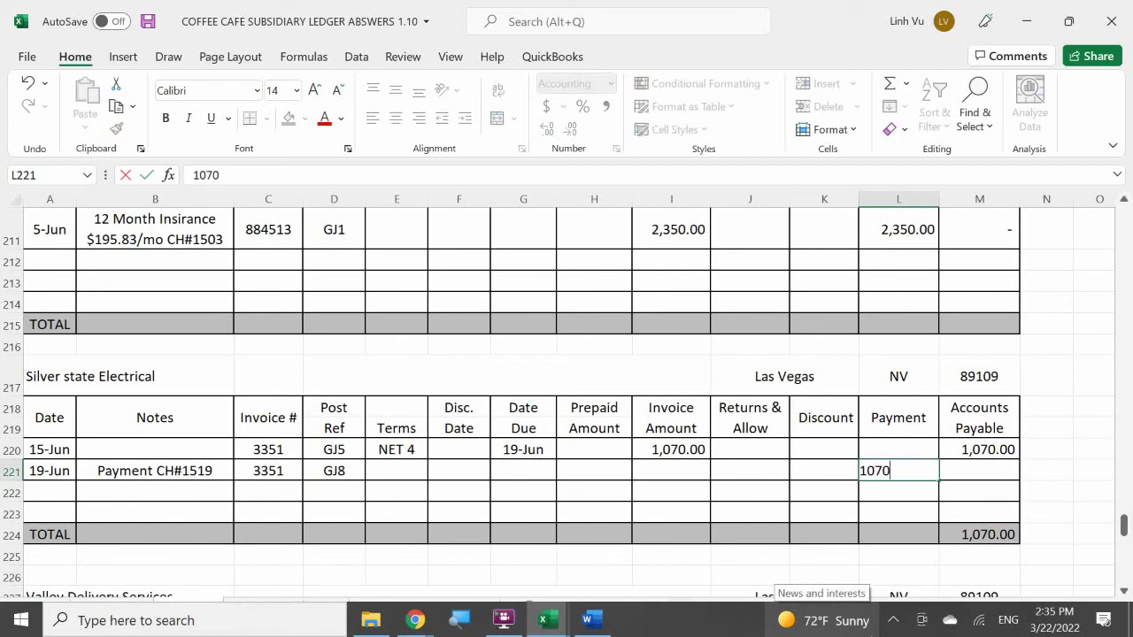
key(Return)
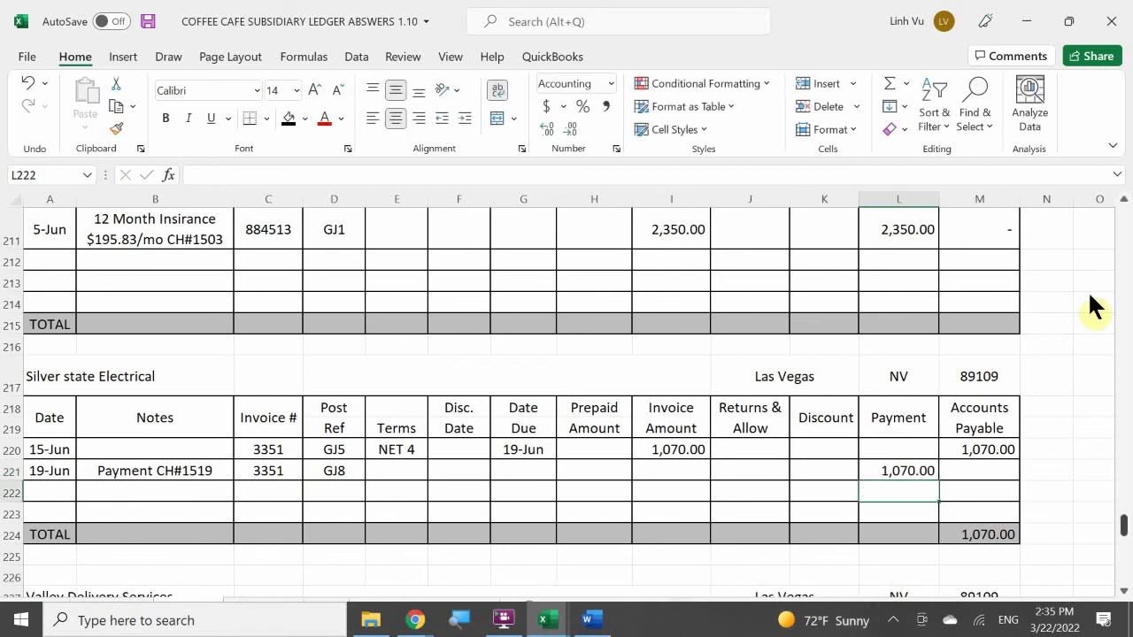
click(988, 448)
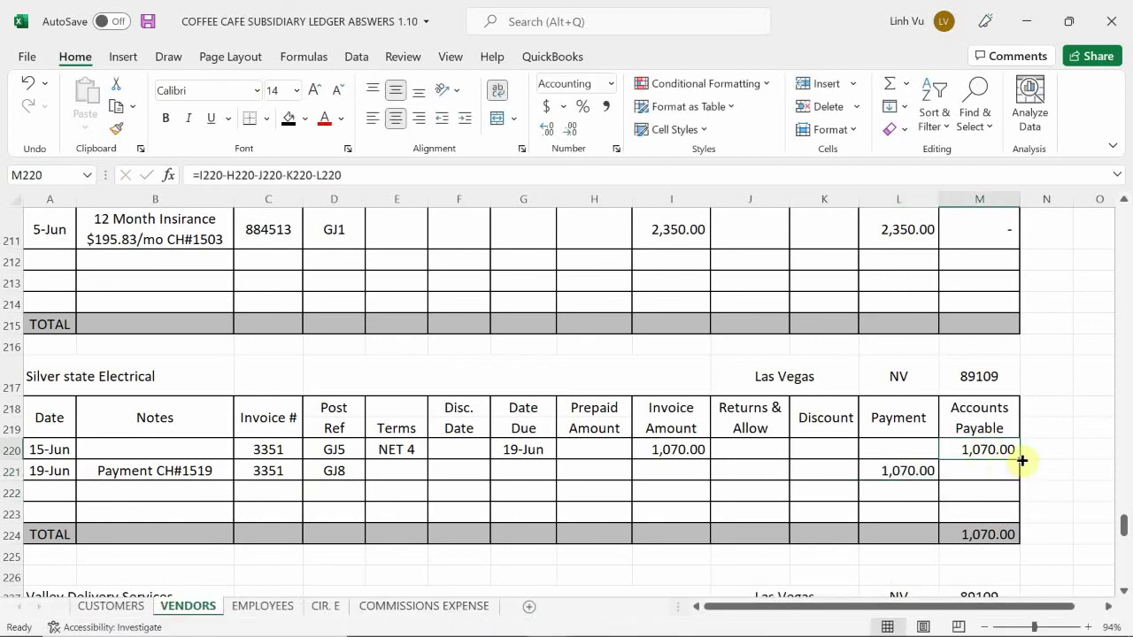
drag(1020, 459, 1022, 476)
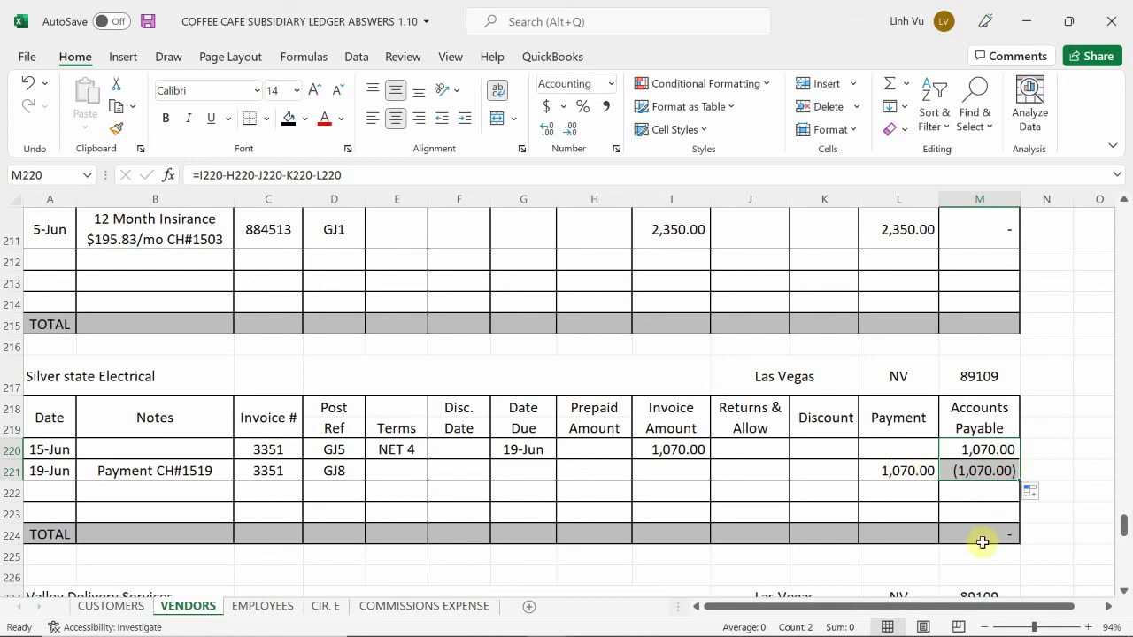
- Switch to the general ledger workbook and open its LIABILITIES sheet
click(983, 540)
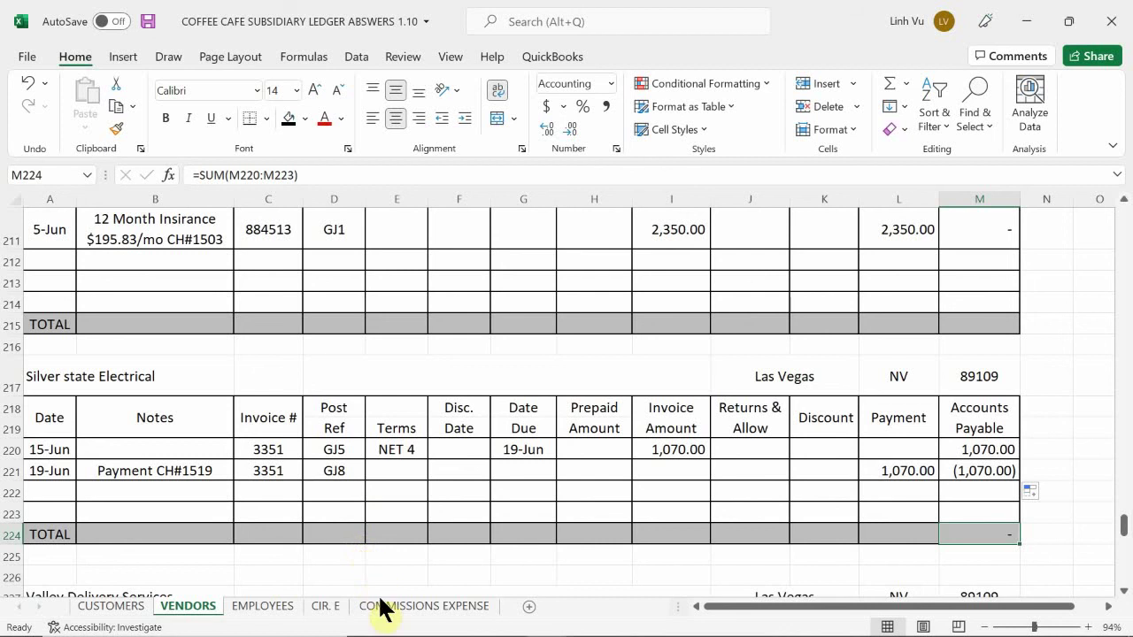
mouse_move(442, 620)
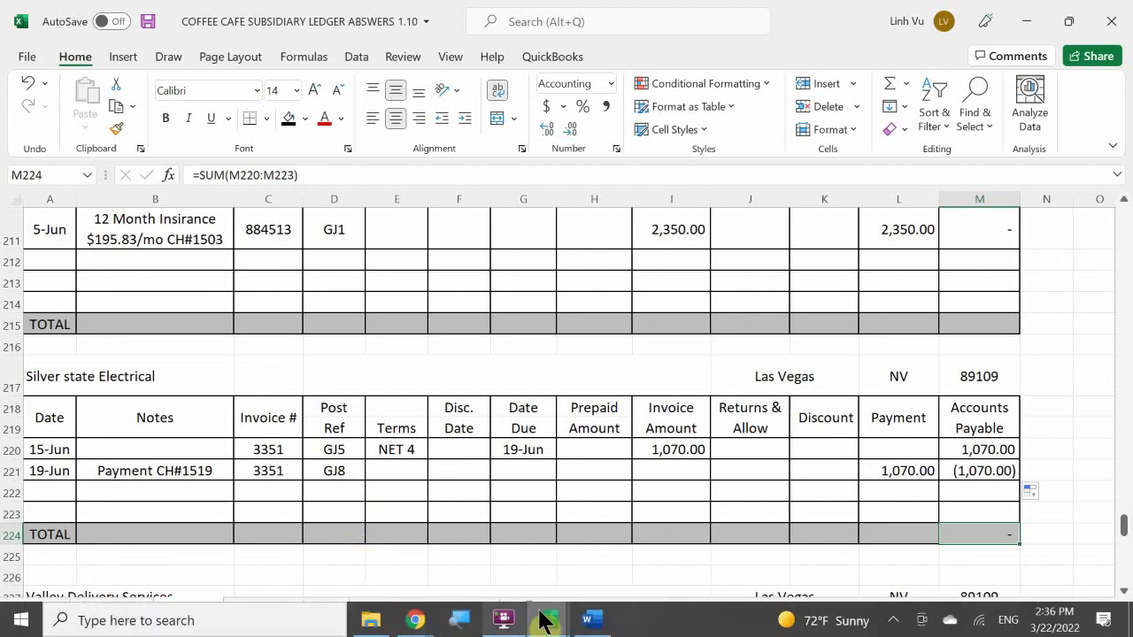
mouse_move(544, 620)
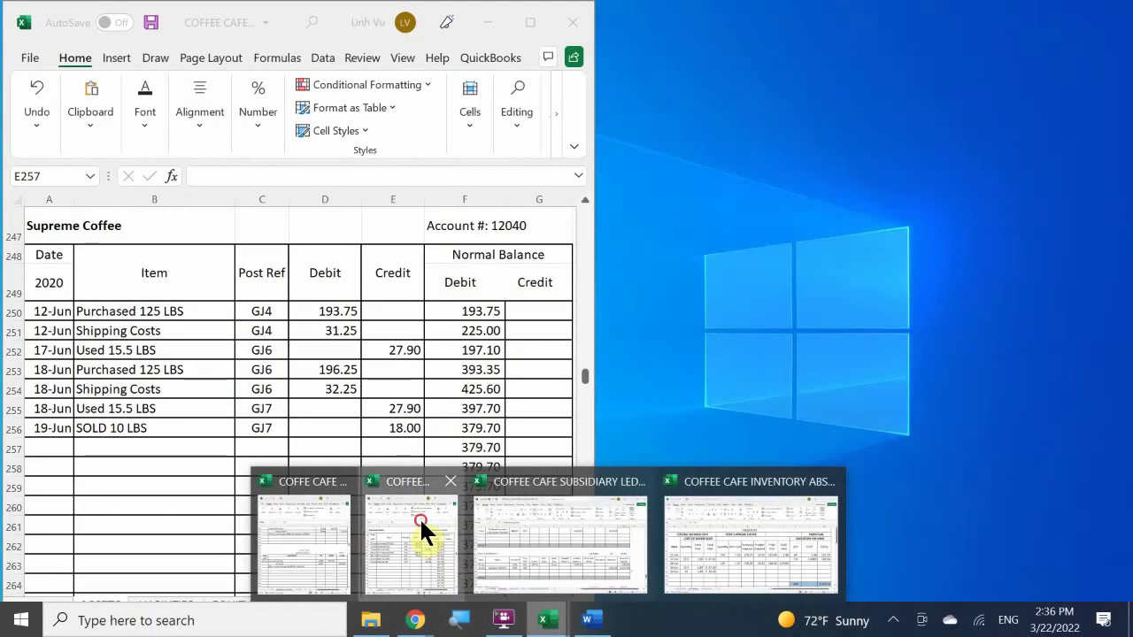
click(419, 517)
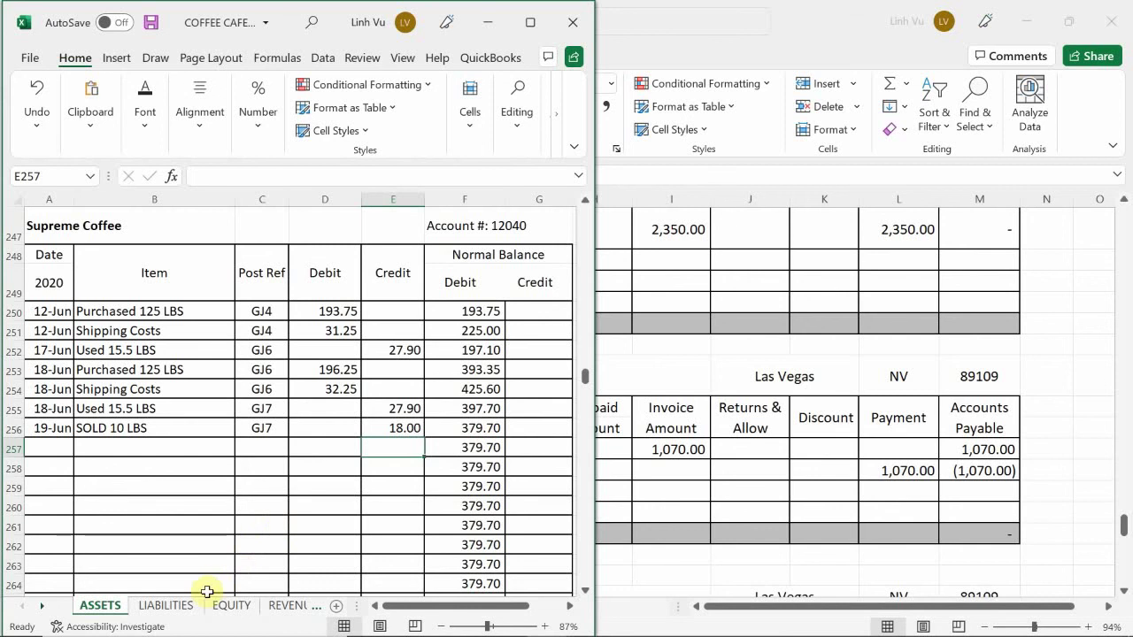
click(181, 609)
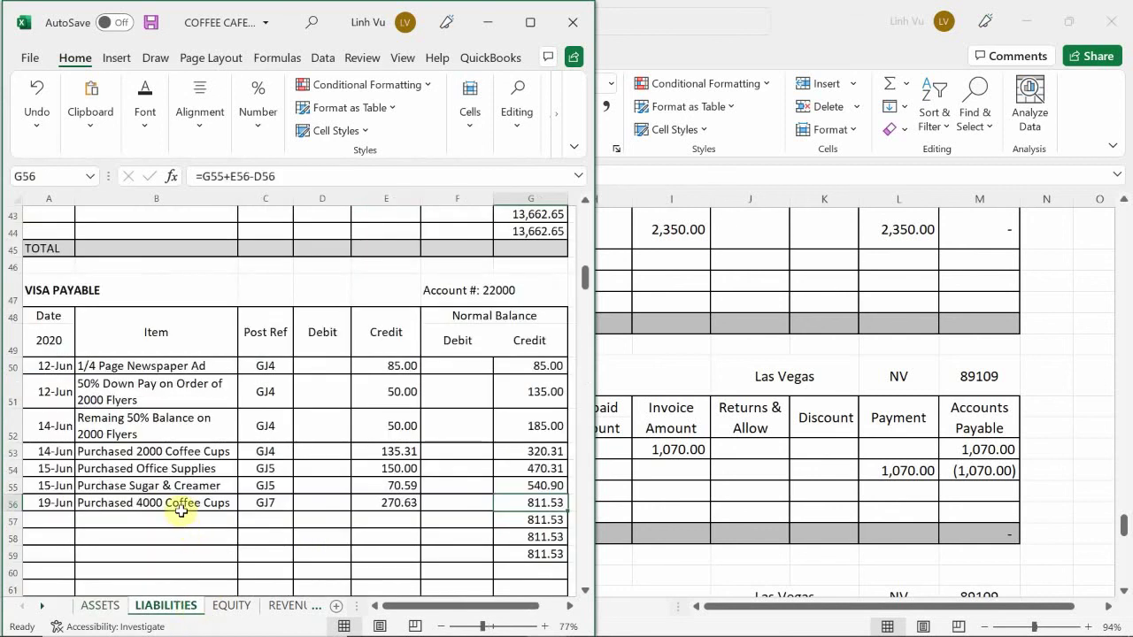
click(115, 524)
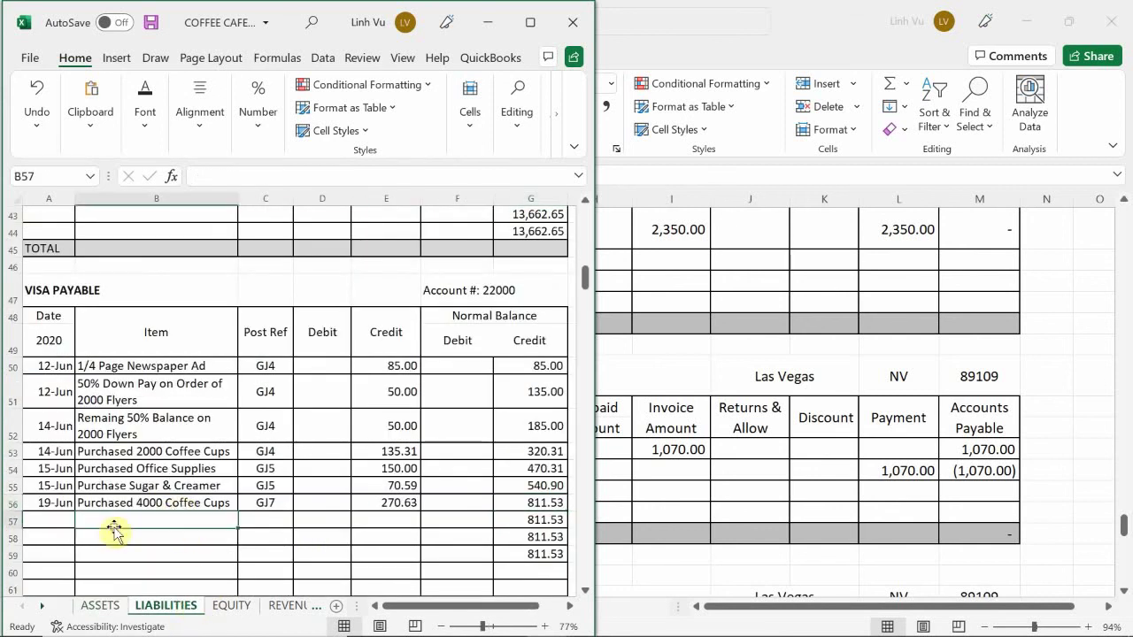
- Enter the date 6/19 in A21, the next free row of the Accounts Payable account
scroll(141, 509, up, 14)
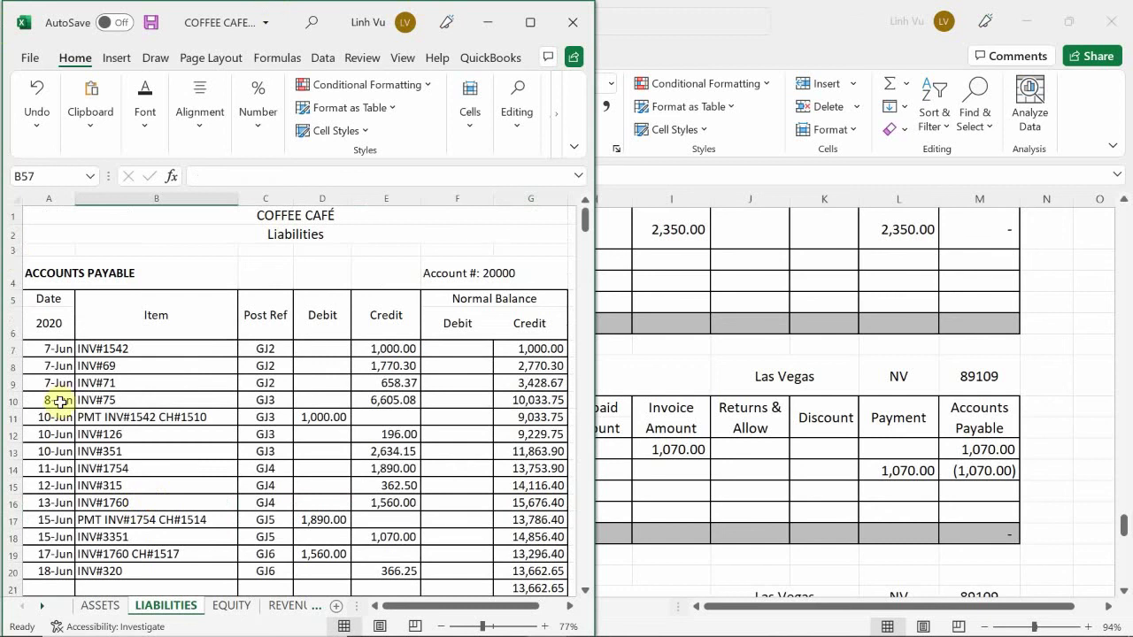
scroll(124, 423, down, 1)
scroll(124, 422, down, 1)
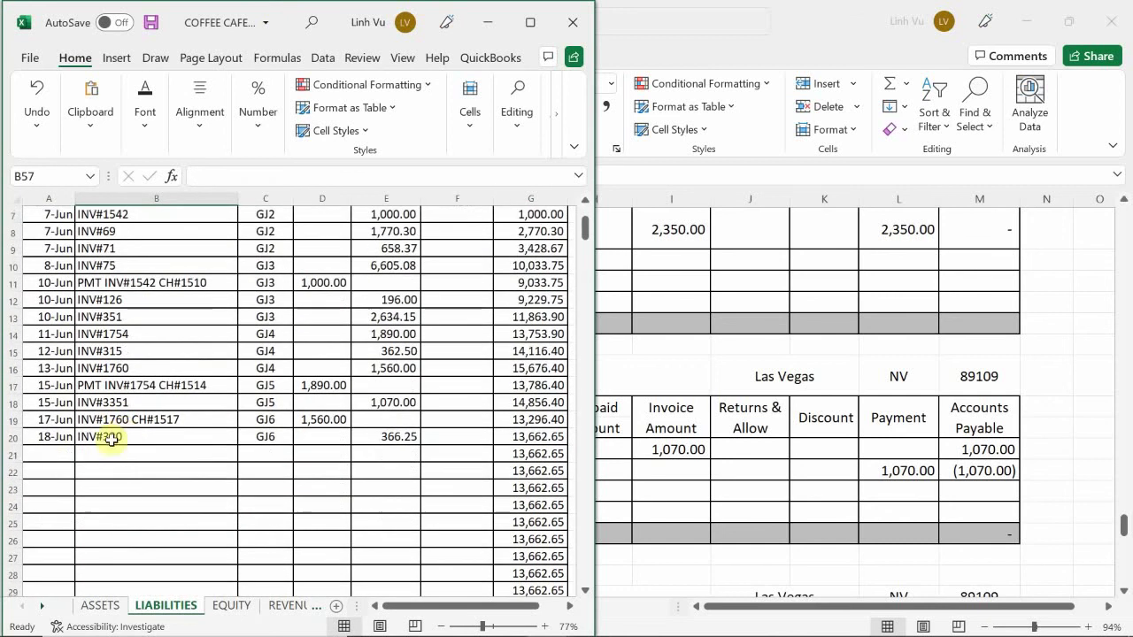
click(52, 456)
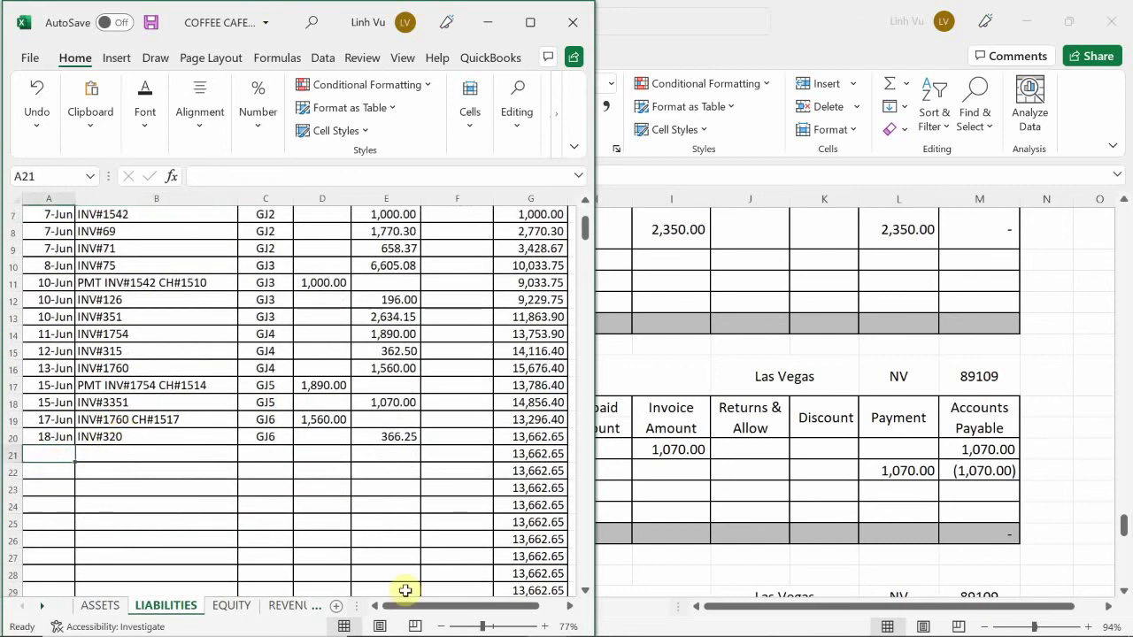
text(6/19)
key(Tab)
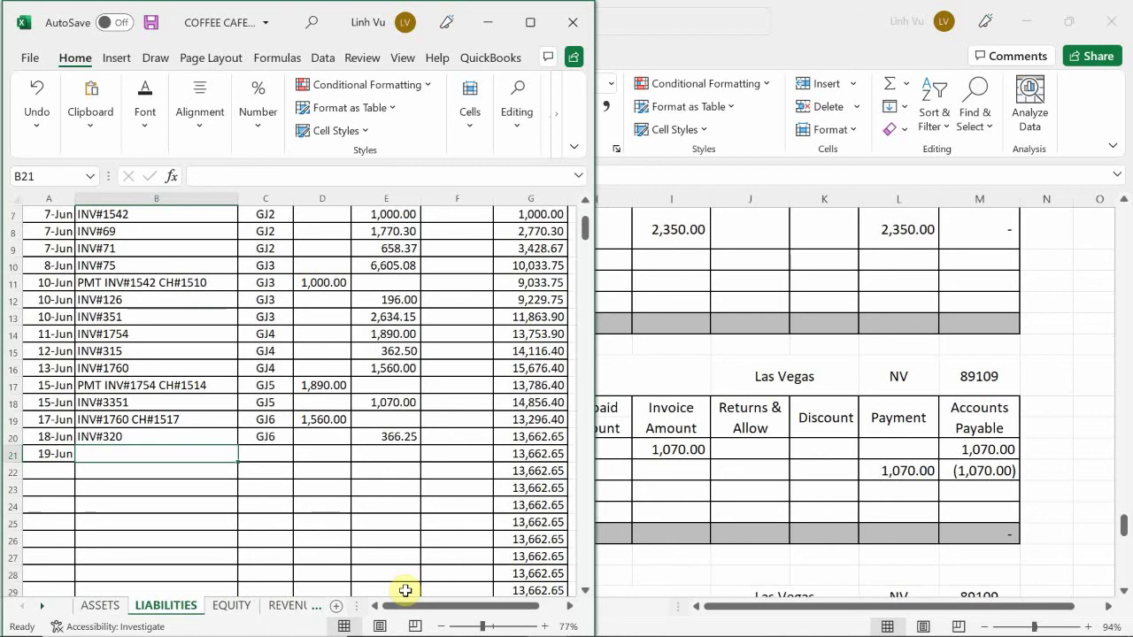
- Enter the item INV#3351 CH#1519 in B21 of the Accounts Payable account
text(INV#)
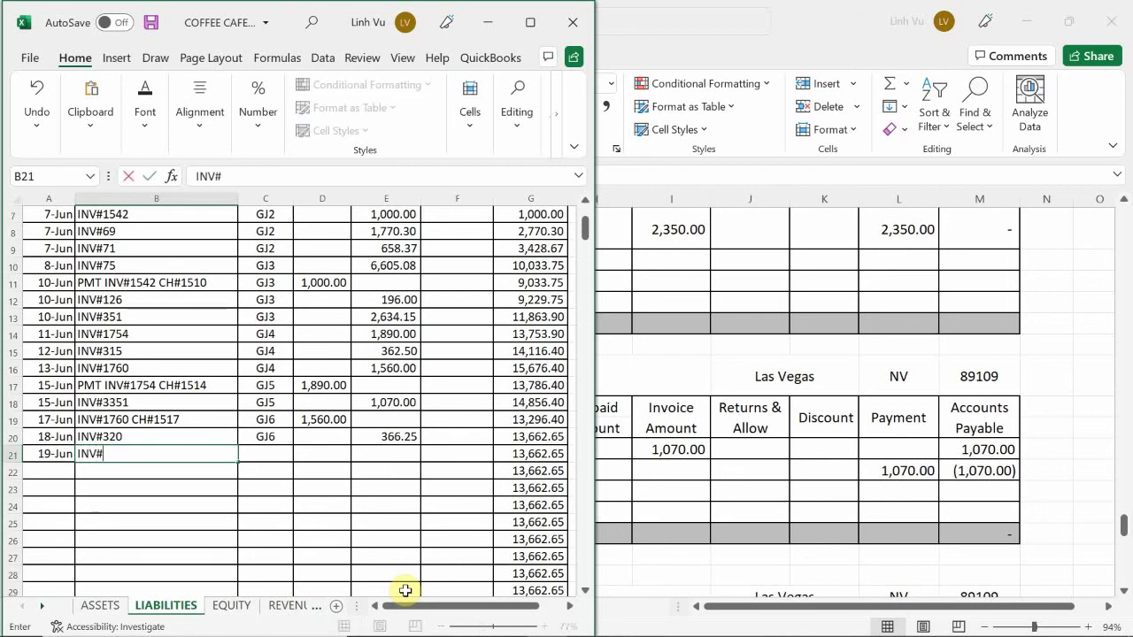
text(3351)
text(CHE#)
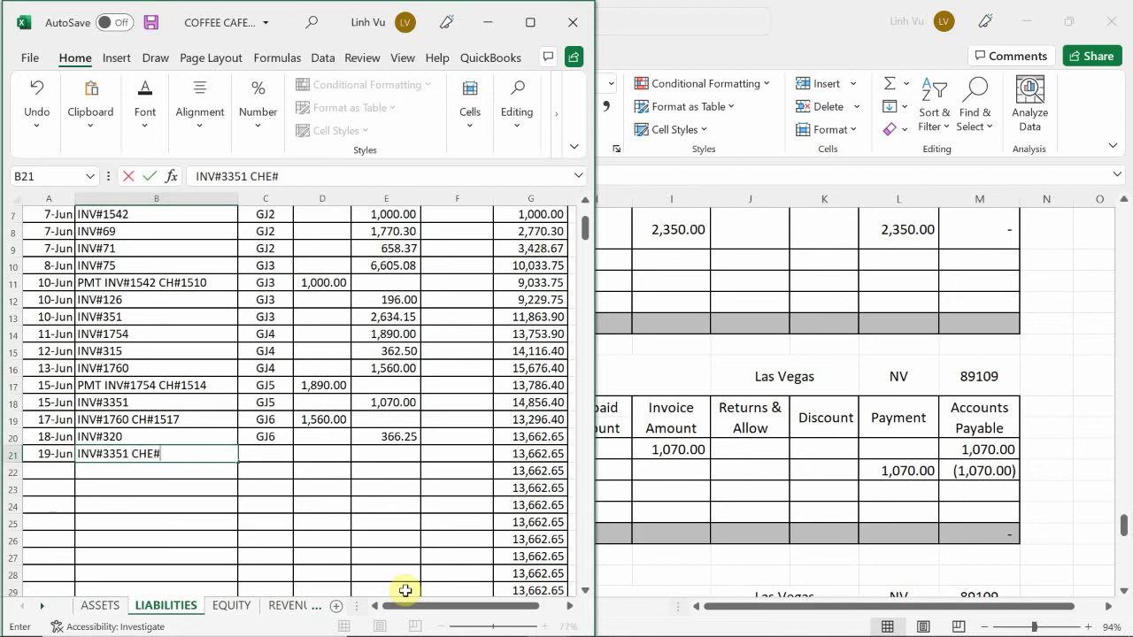
key(BackSpace)
key(BackSpace)
text(#1519)
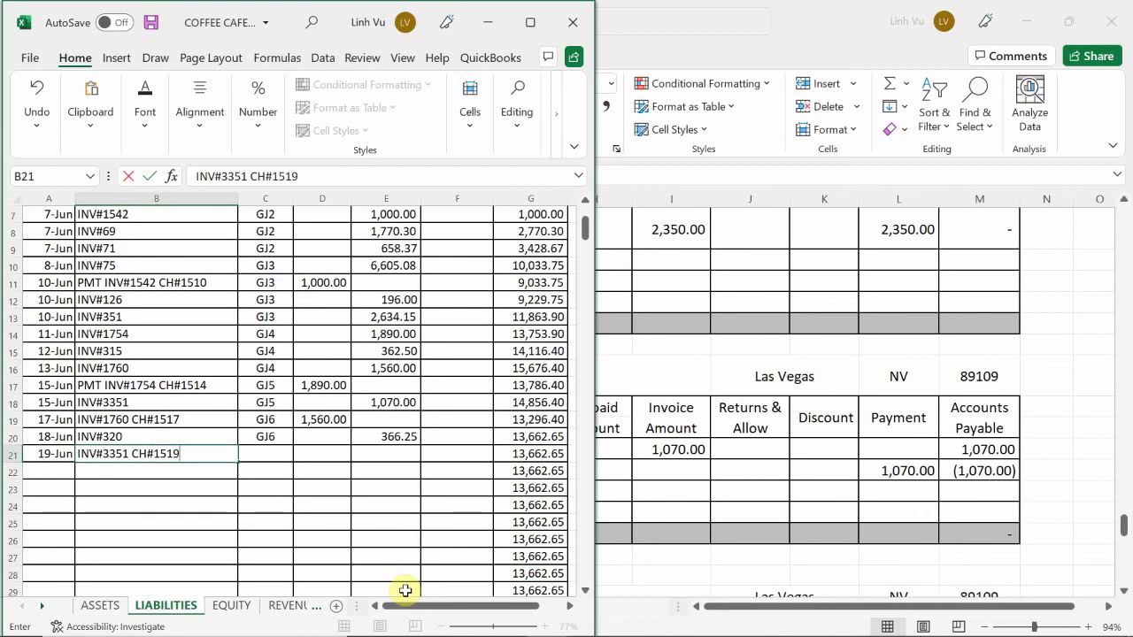
key(Return)
- Enter post ref GJ8 in C21 and a debit of 1070 in D21 of the Accounts Payable account
key(Up)
key(Right)
text(GJ)
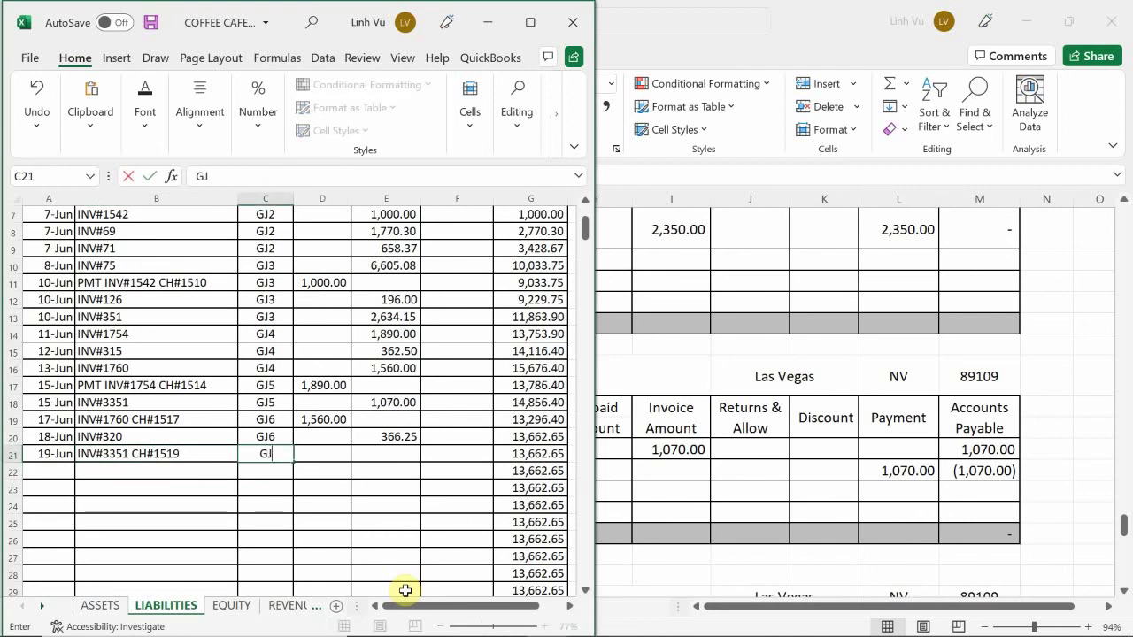
text(8)
key(Tab)
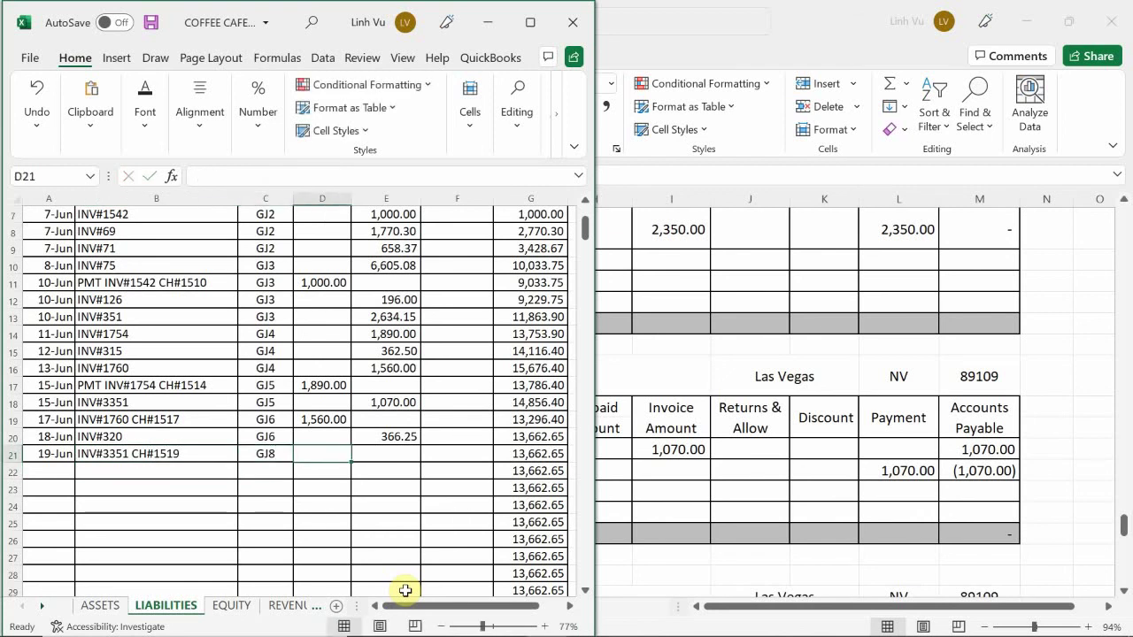
text(1070)
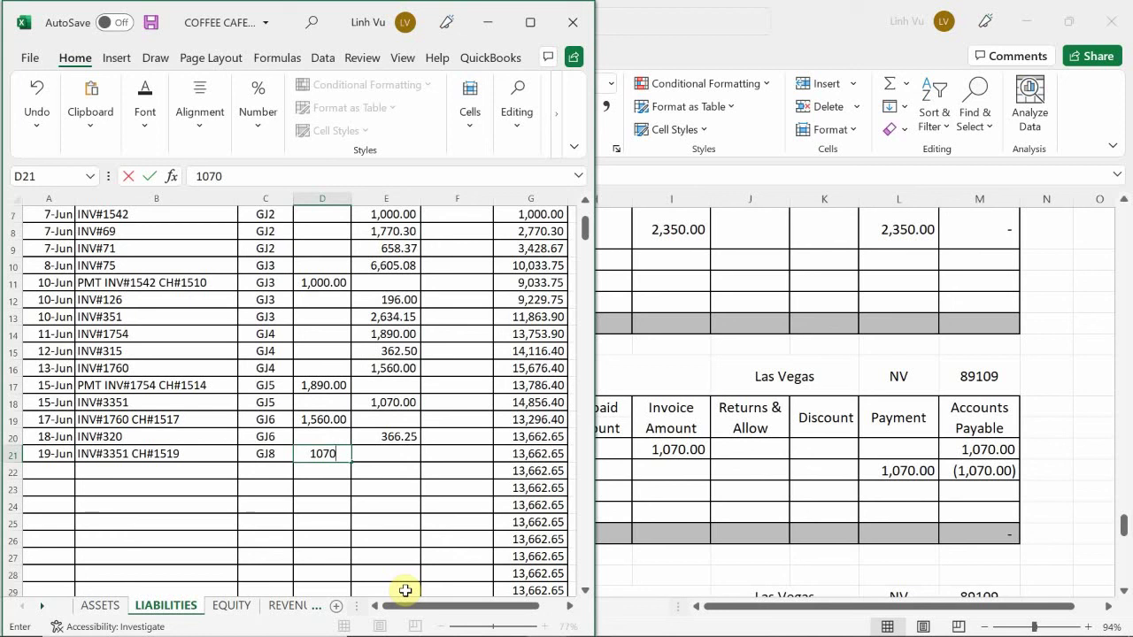
key(Return)
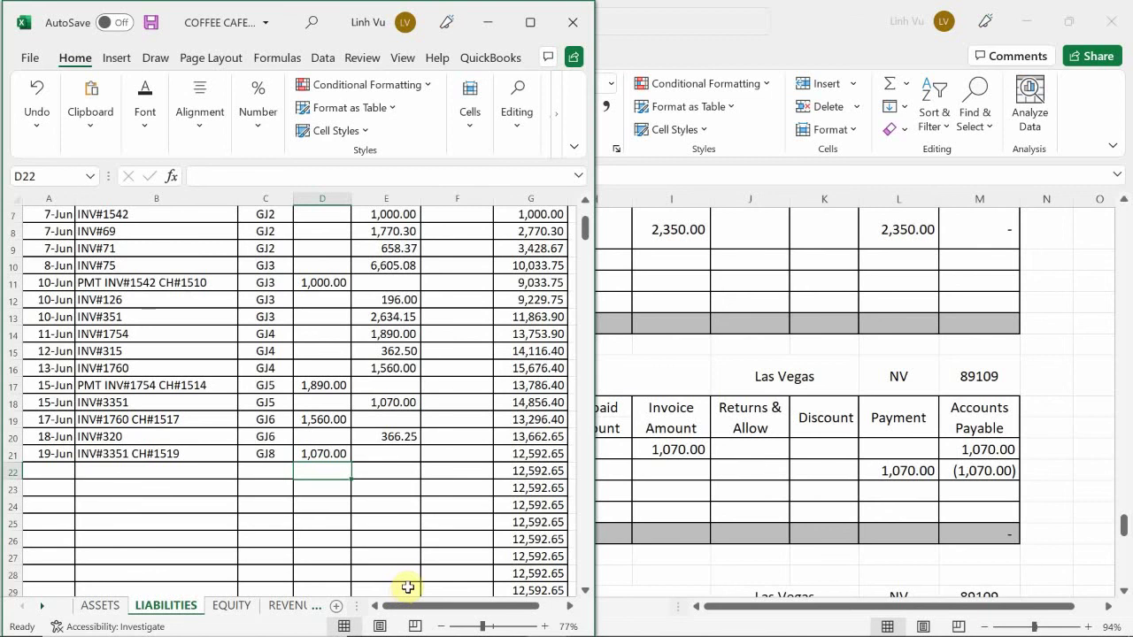
- Go to the Checking account on the ASSETS sheet and enter the date 6/19 in A39
click(108, 607)
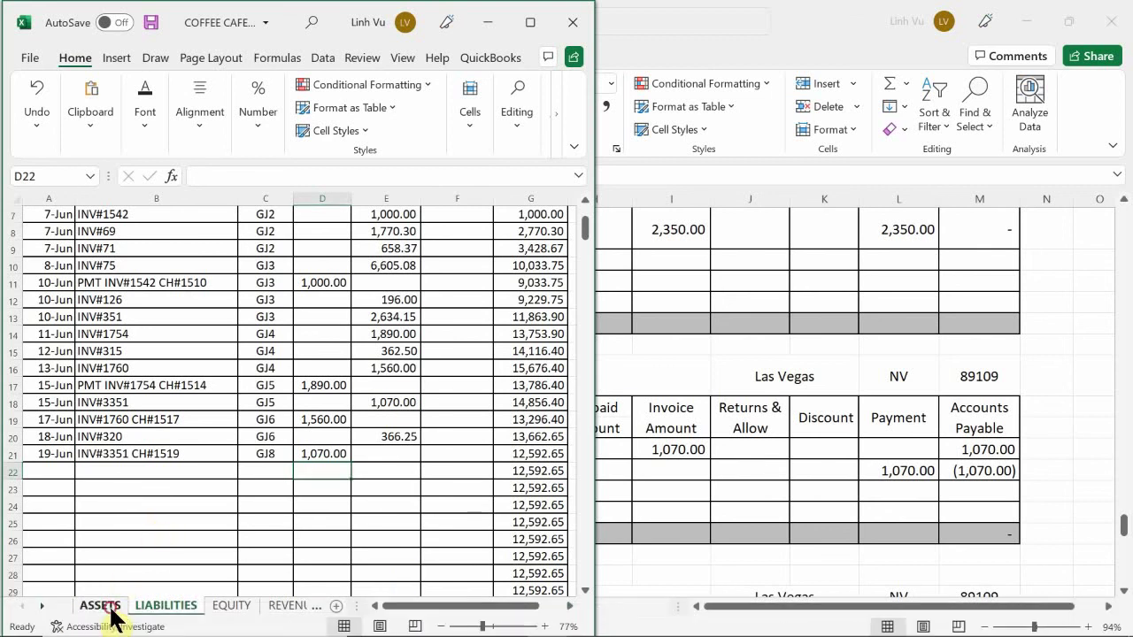
click(125, 548)
scroll(125, 548, up, 20)
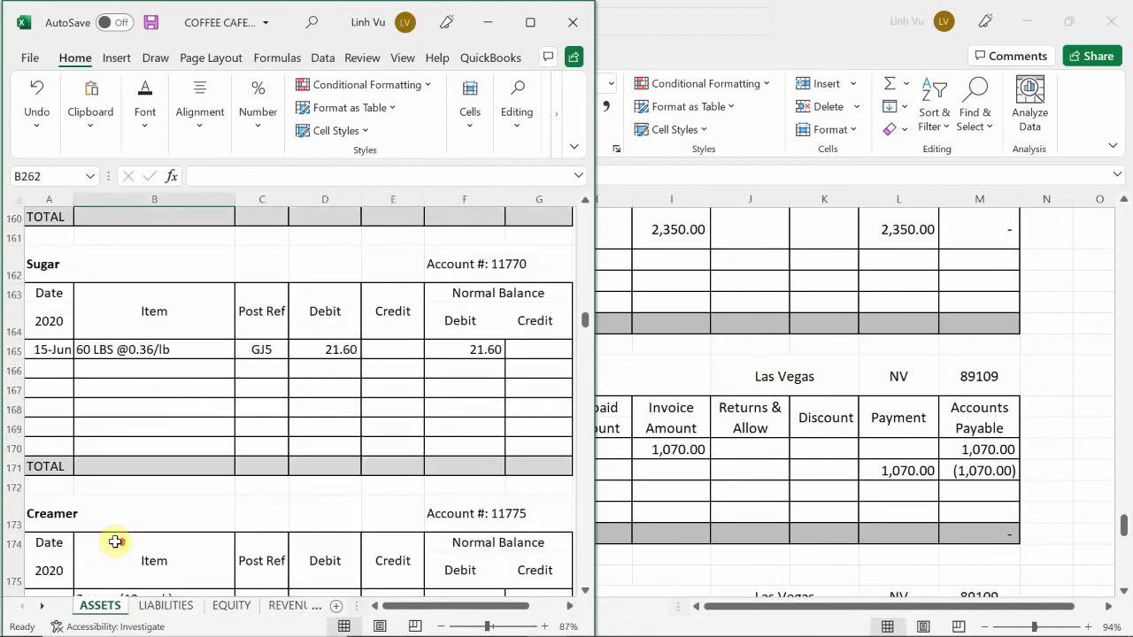
scroll(115, 512, down, 5)
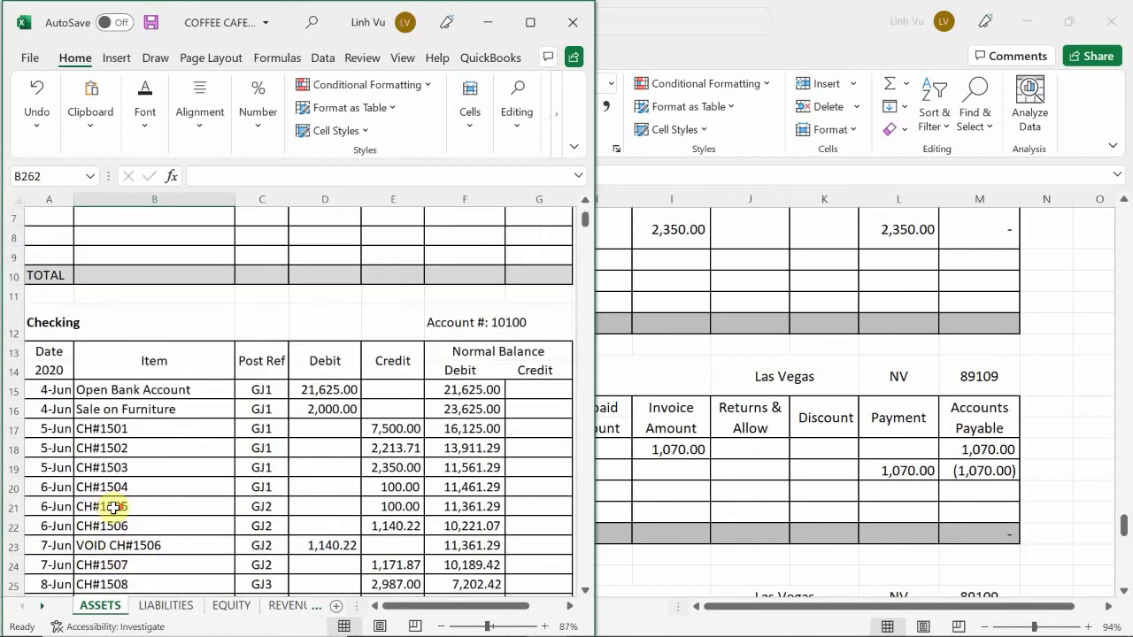
scroll(114, 508, down, 4)
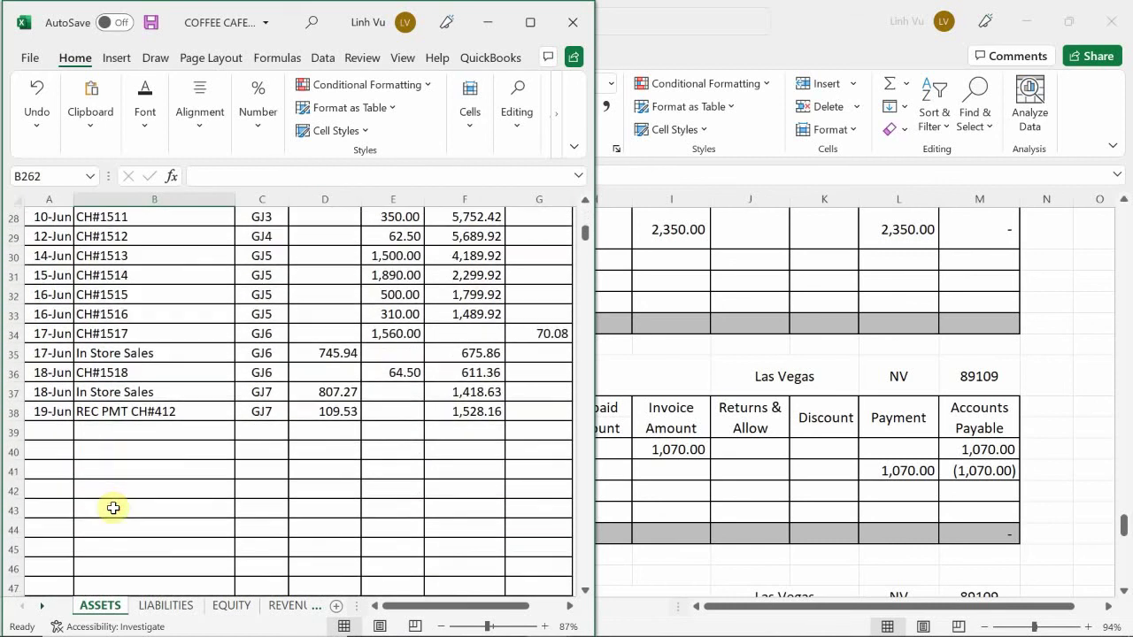
scroll(114, 508, up, 1)
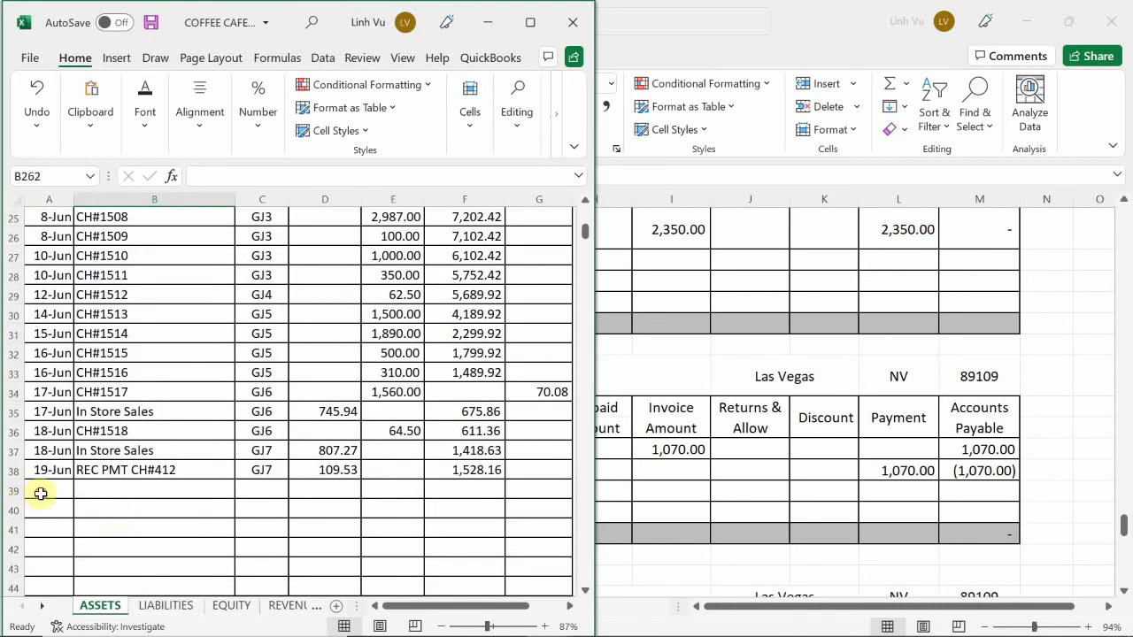
click(38, 492)
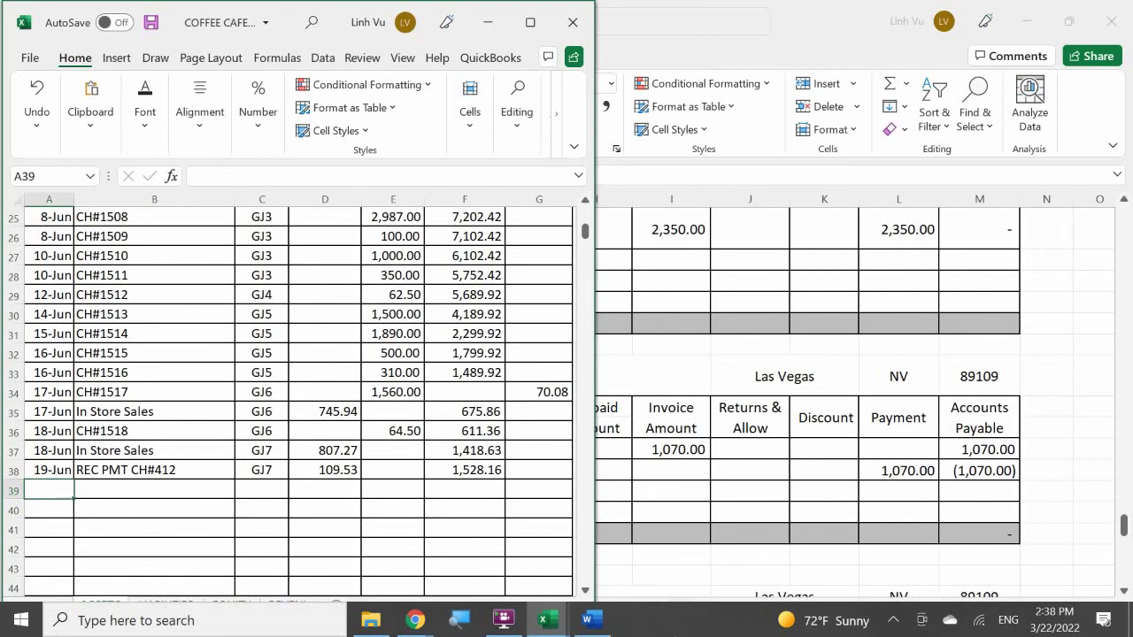
text(6/)
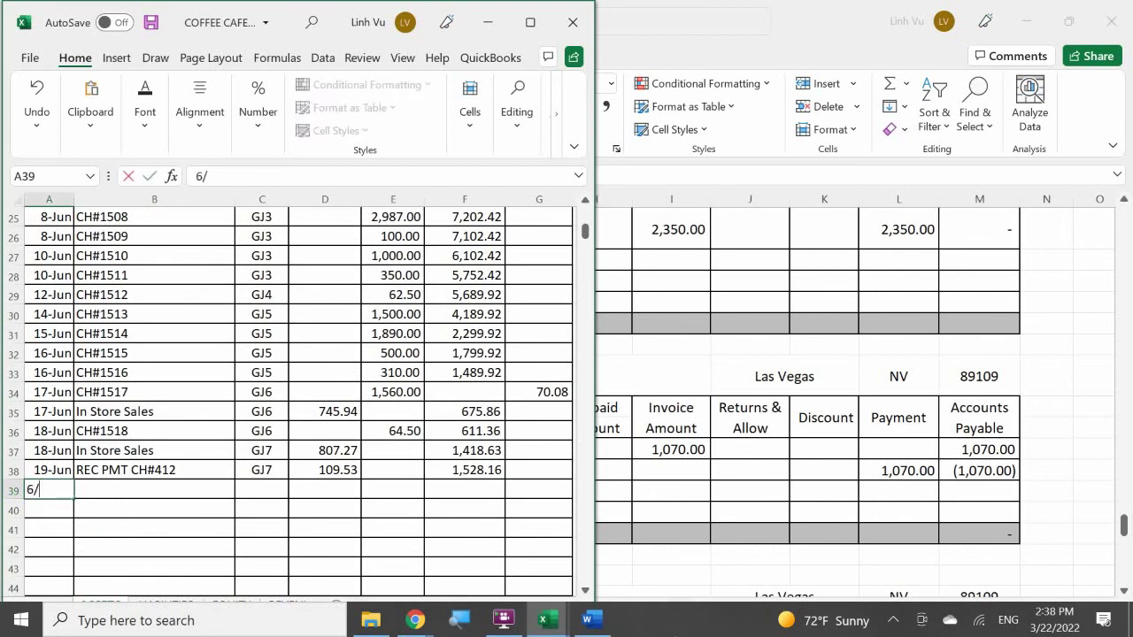
text(19)
key(Return)
key(Right)
key(Up)
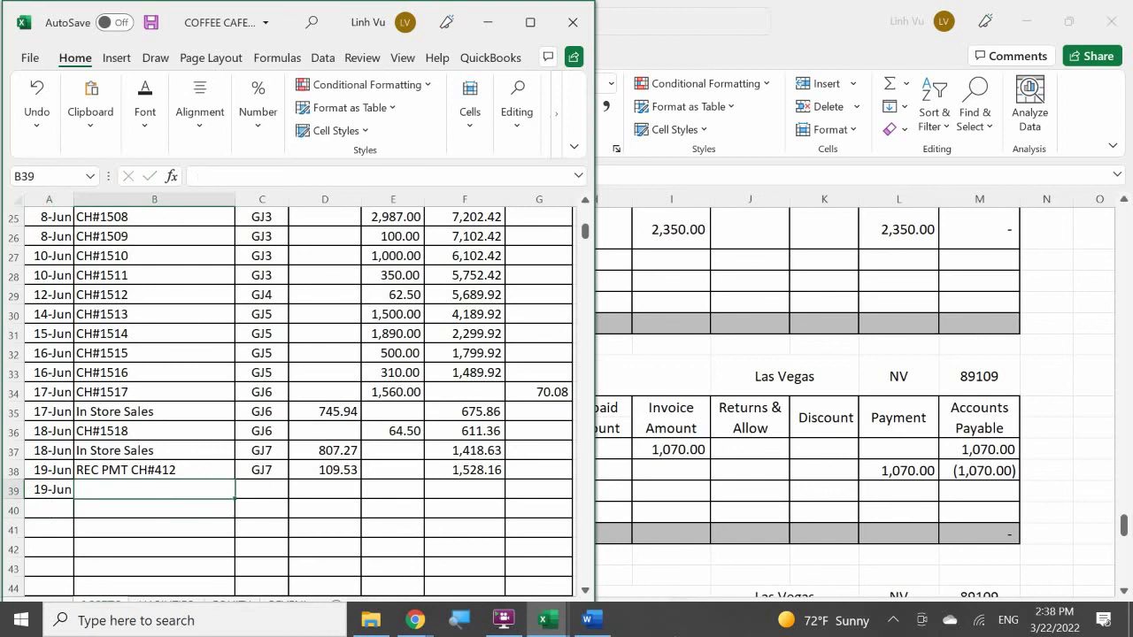
- Enter the item CH#1519 in B39 and post ref GJ8 in C39 of the Checking account
text(CH)
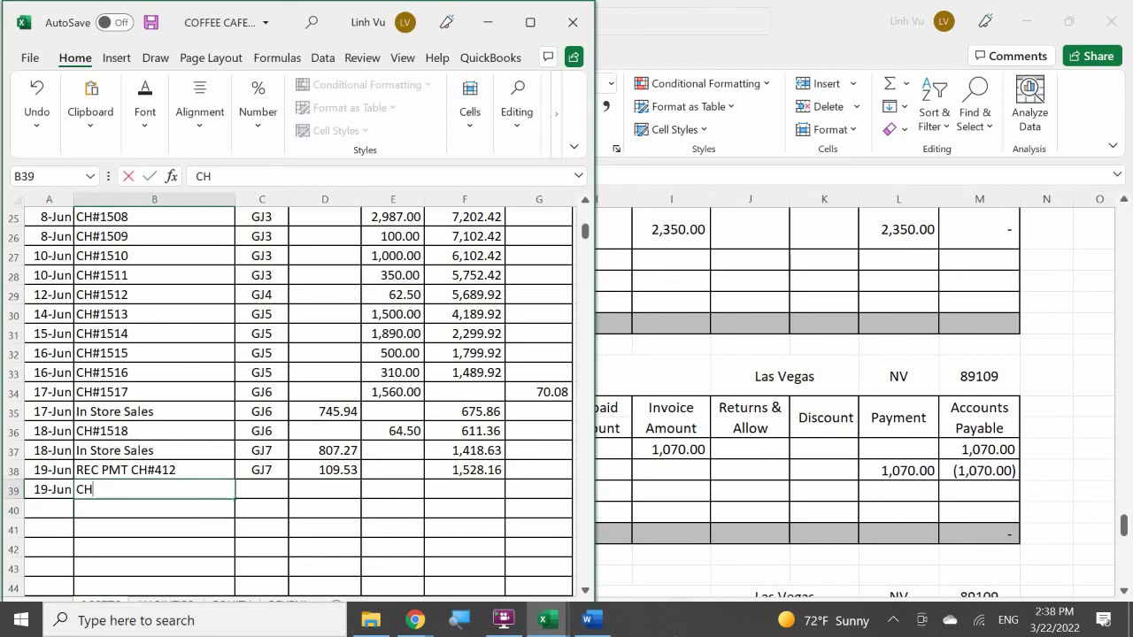
text(#1519)
key(Return)
key(Right)
key(Up)
text(GJ8)
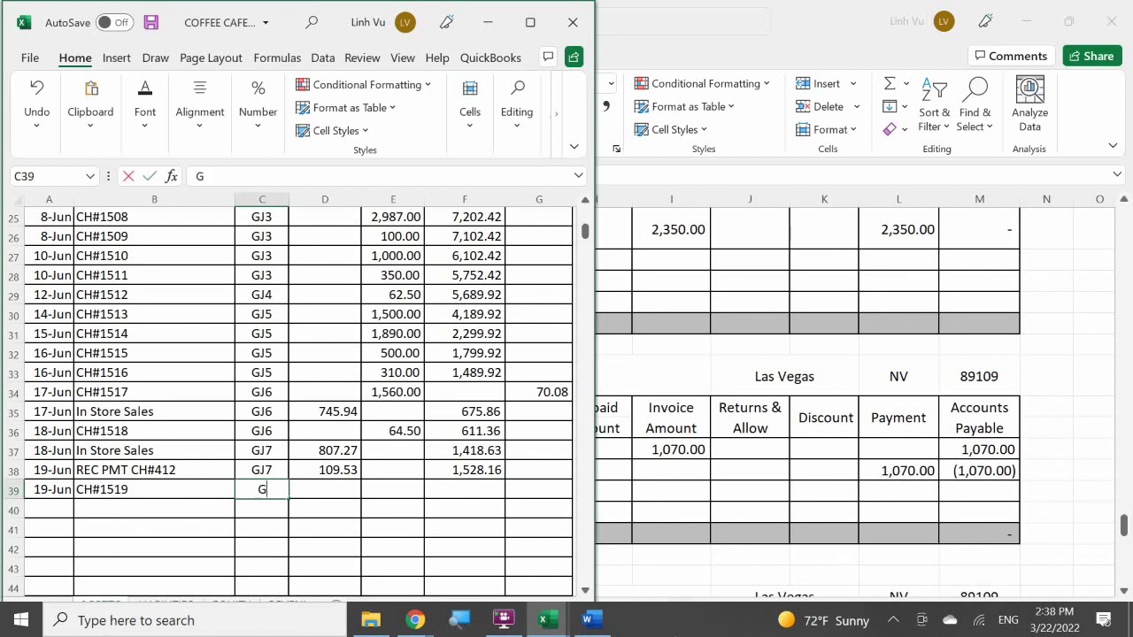
- Enter a credit of 1070 in E39 and fill the Checking balance formula from F38 down to F39
key(Right)
key(Right)
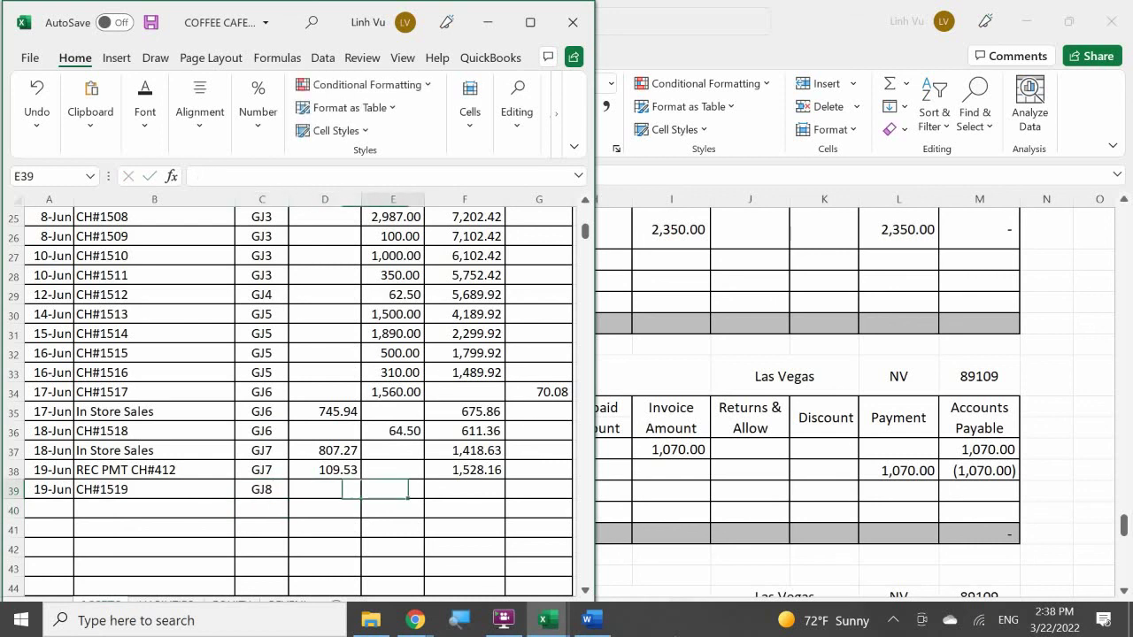
text(1070)
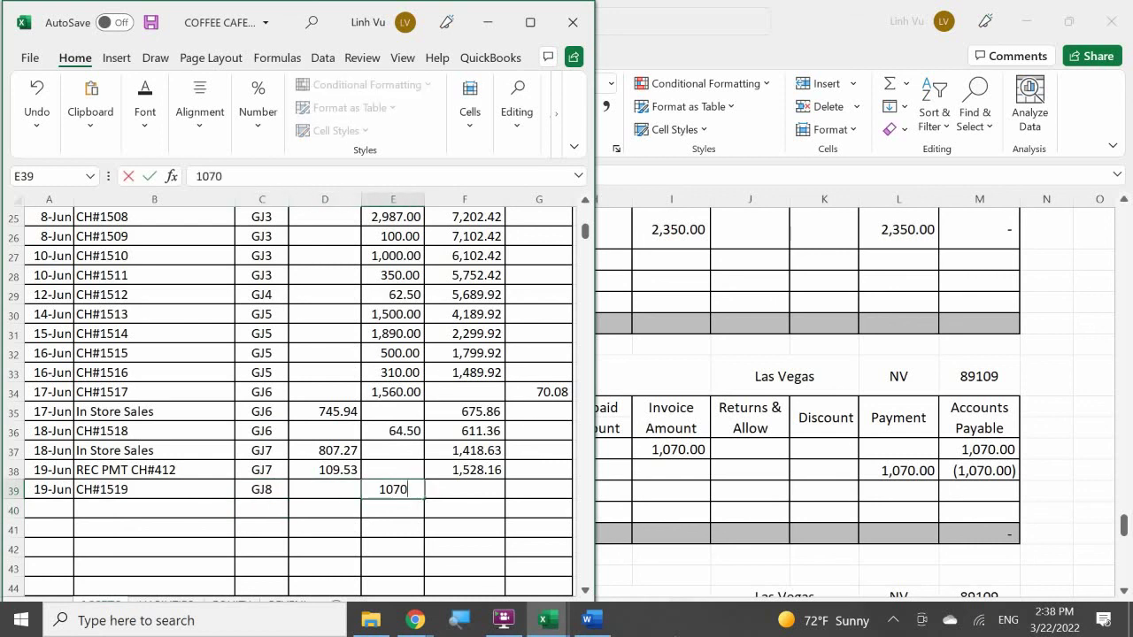
key(Return)
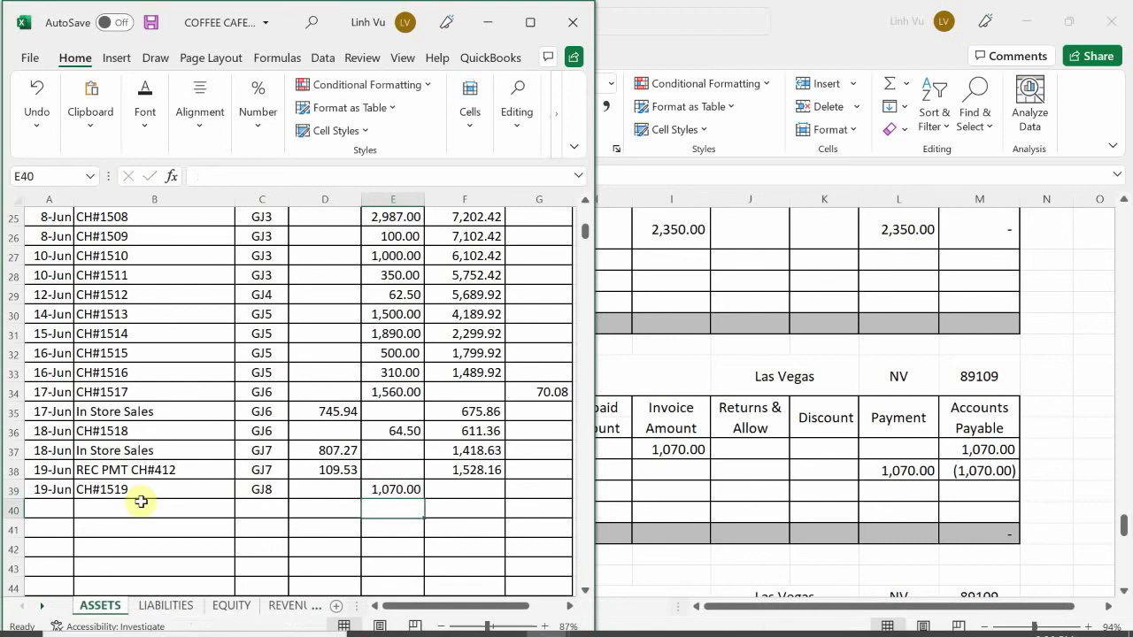
click(450, 464)
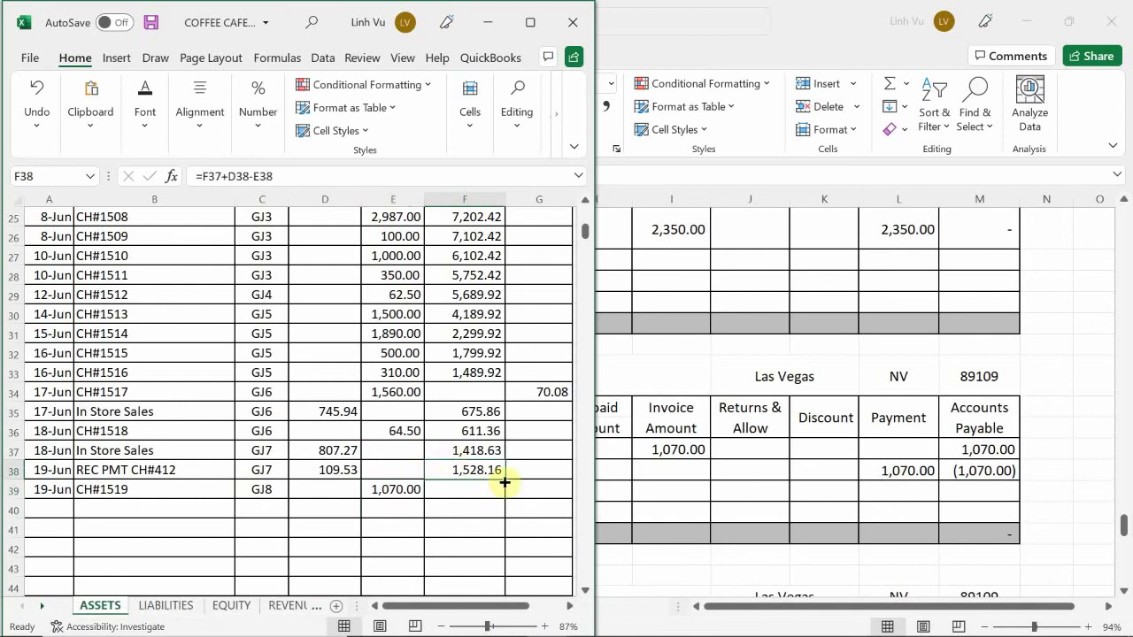
drag(504, 481, 506, 498)
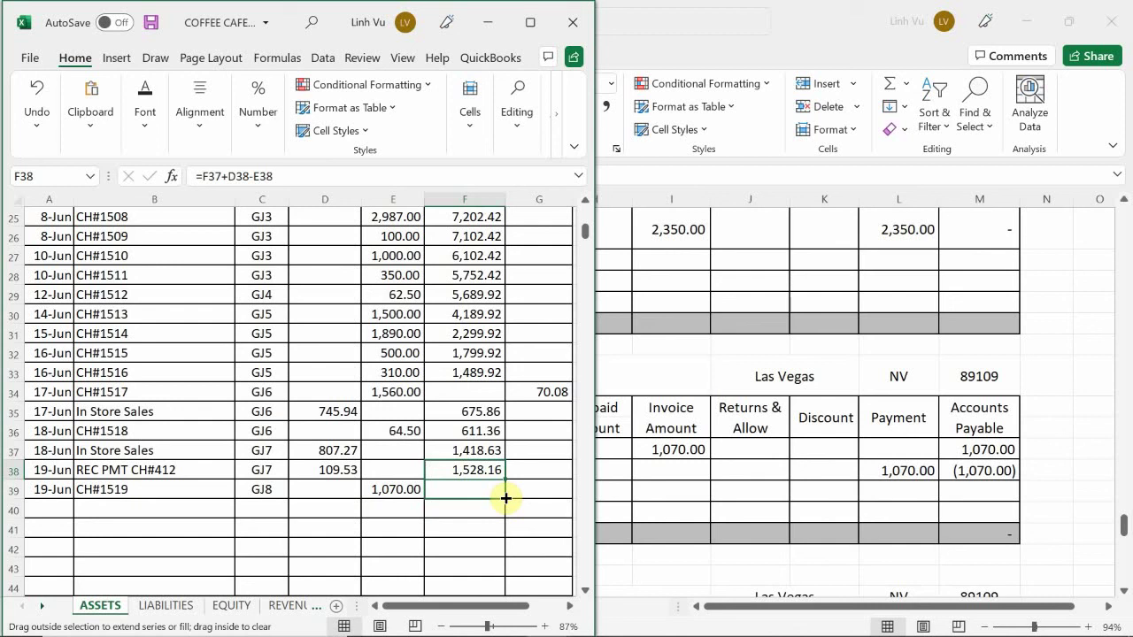
drag(505, 498, 505, 500)
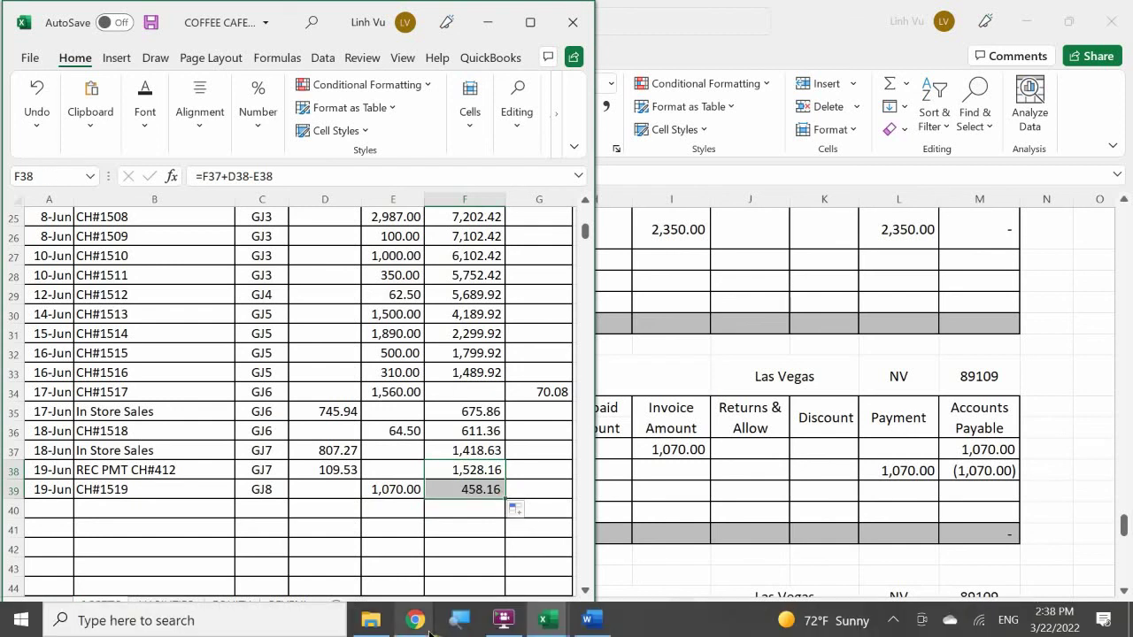
click(437, 504)
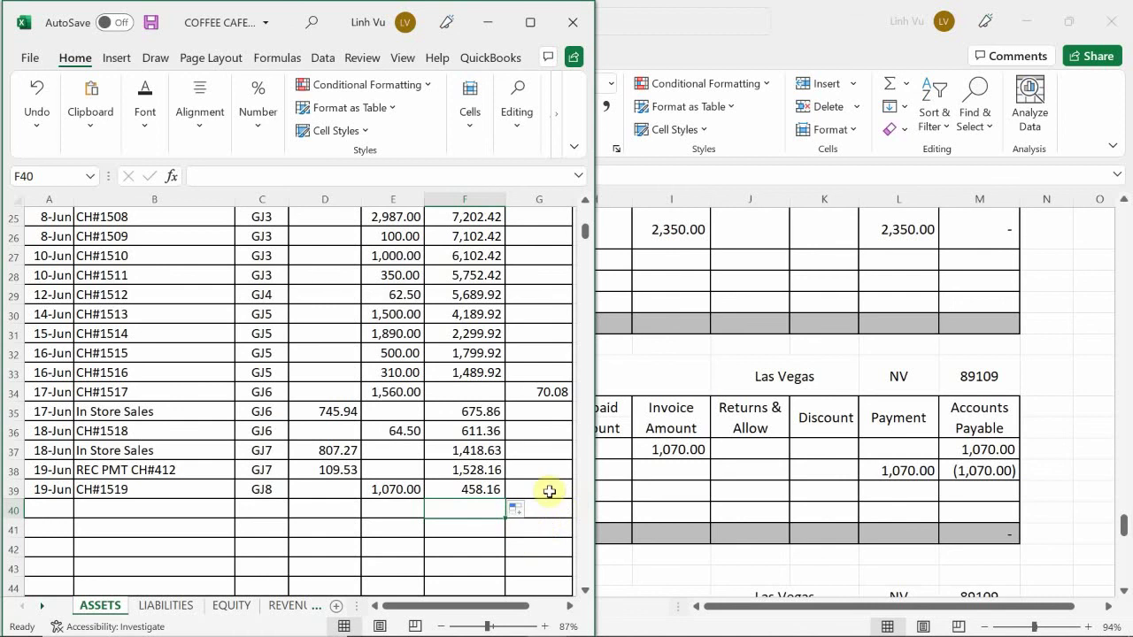
mouse_move(558, 634)
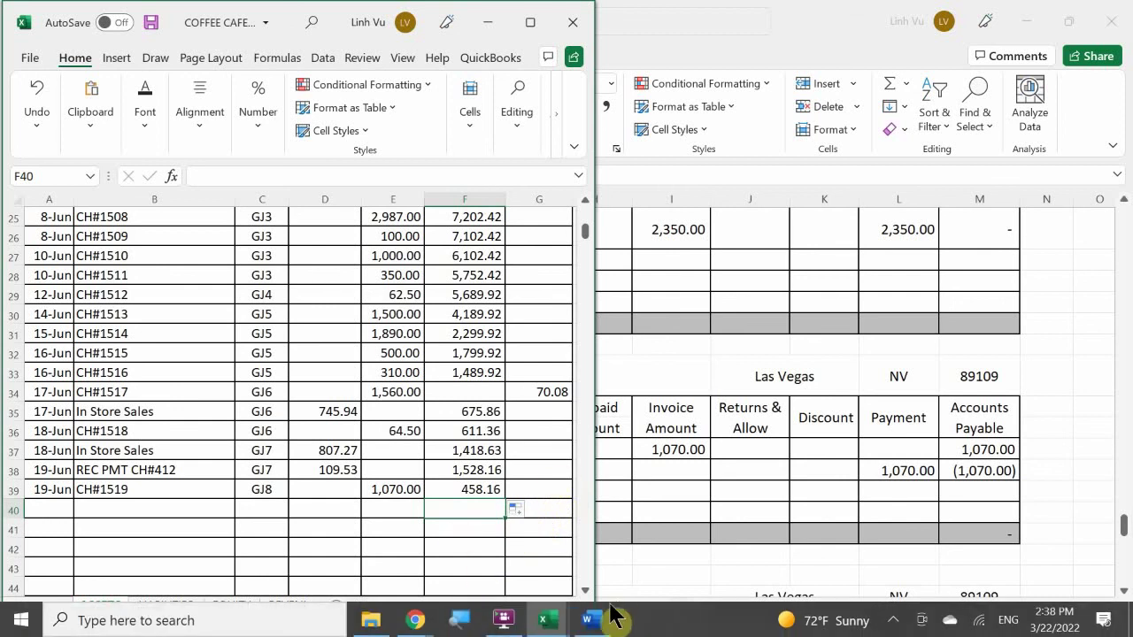
- Switch to the Word transaction document and examine the 19 June entries covering the Super "A" Market order and the Grand Opening daily sales summary
click(590, 621)
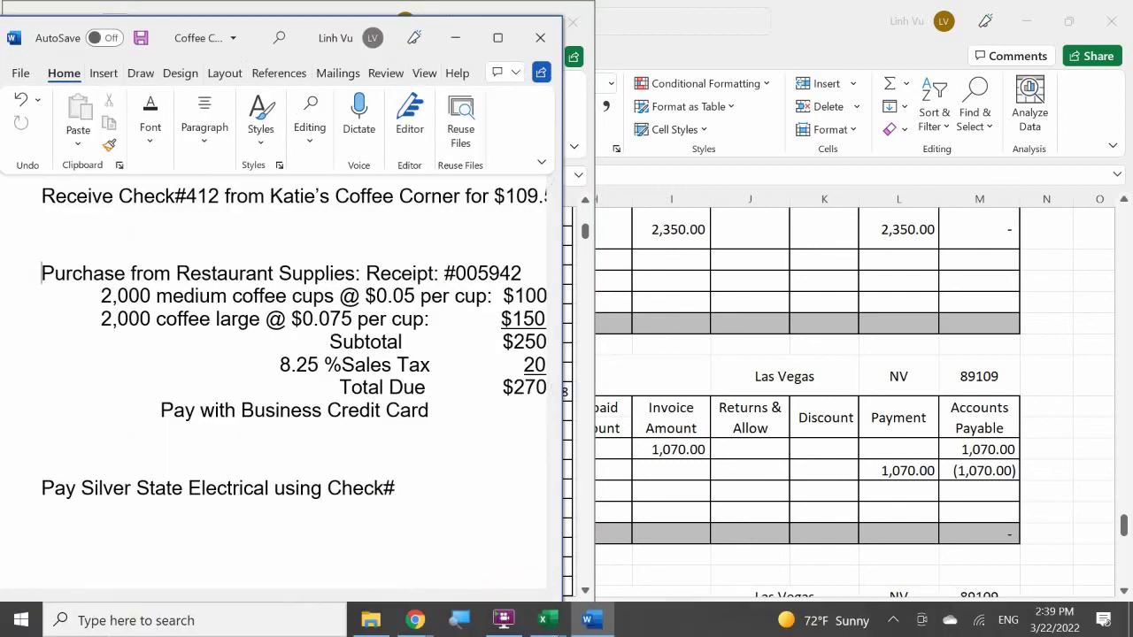
mouse_move(542, 619)
click(297, 537)
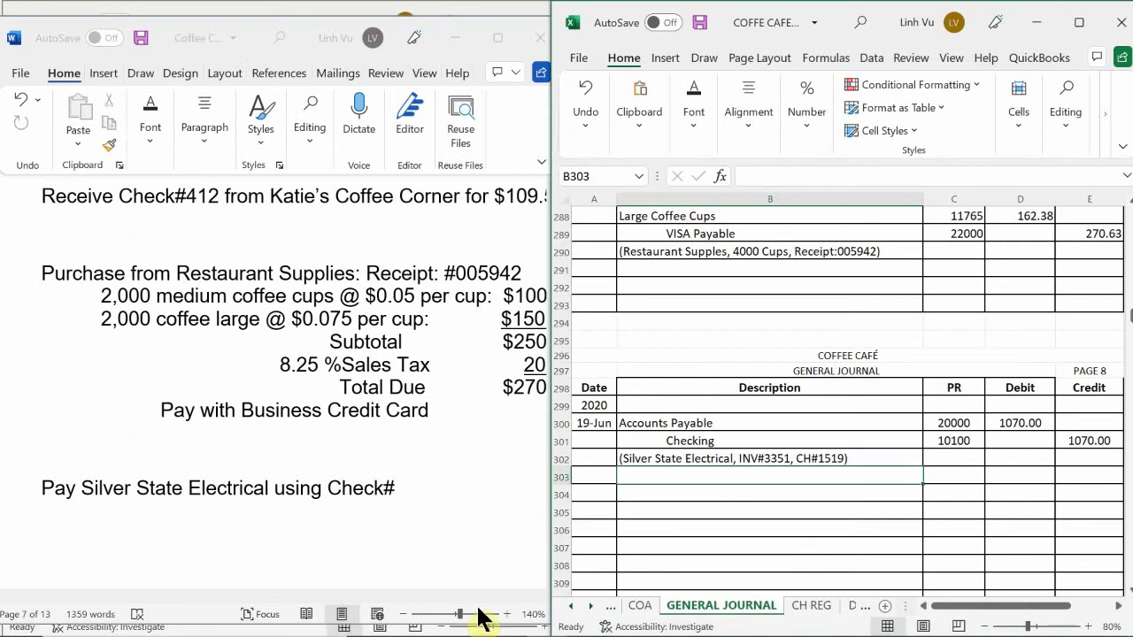
click(305, 501)
scroll(292, 501, down, 3)
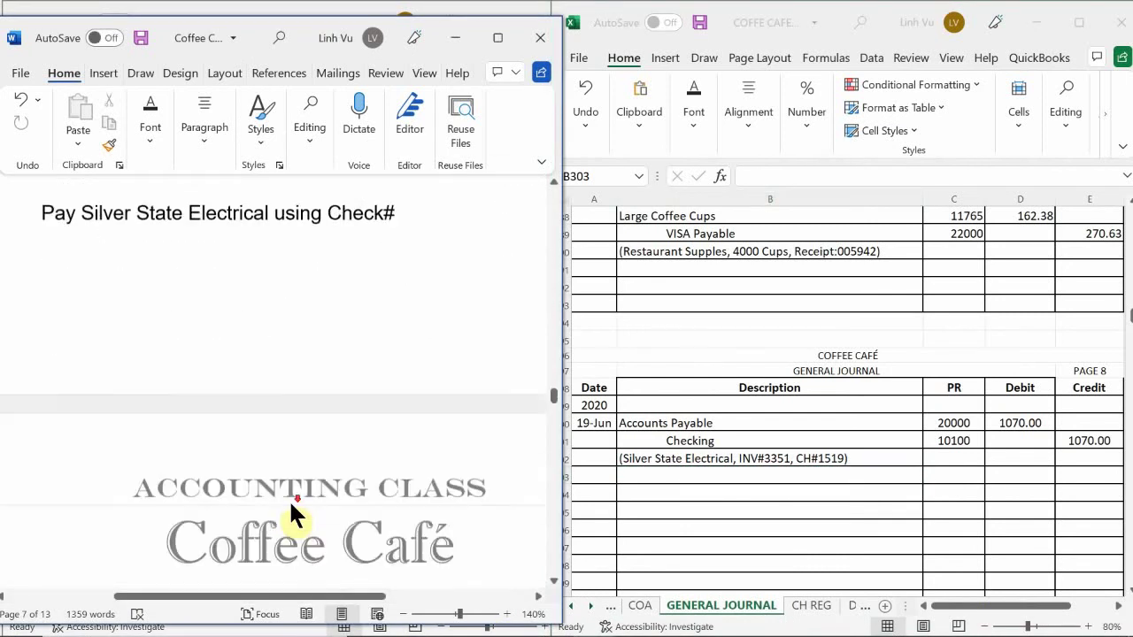
scroll(292, 502, down, 4)
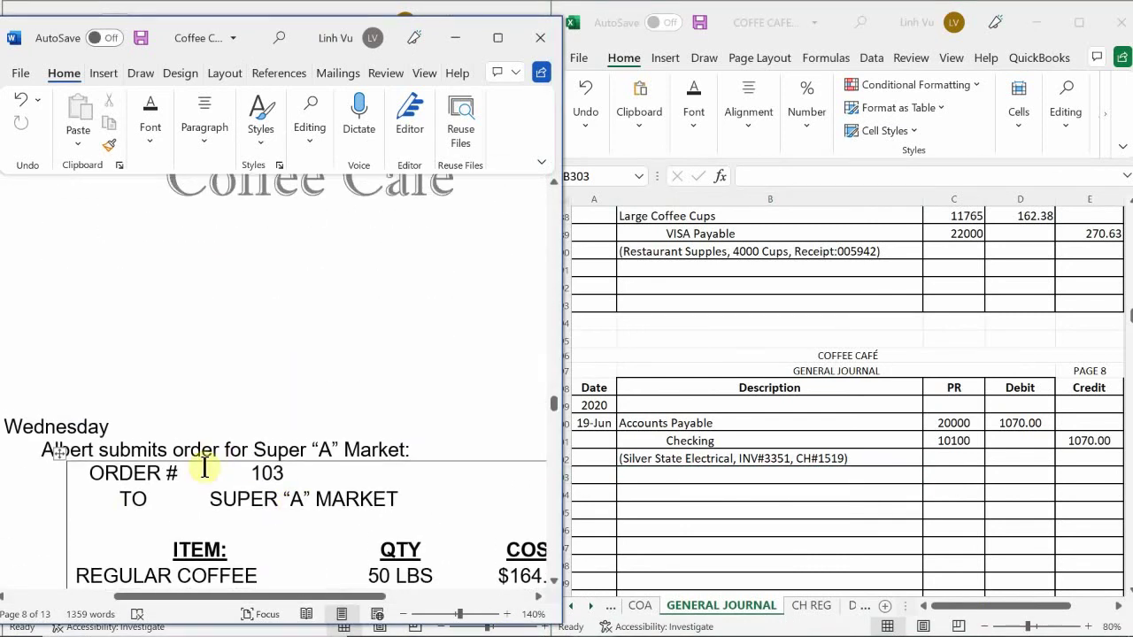
drag(33, 433, 5, 433)
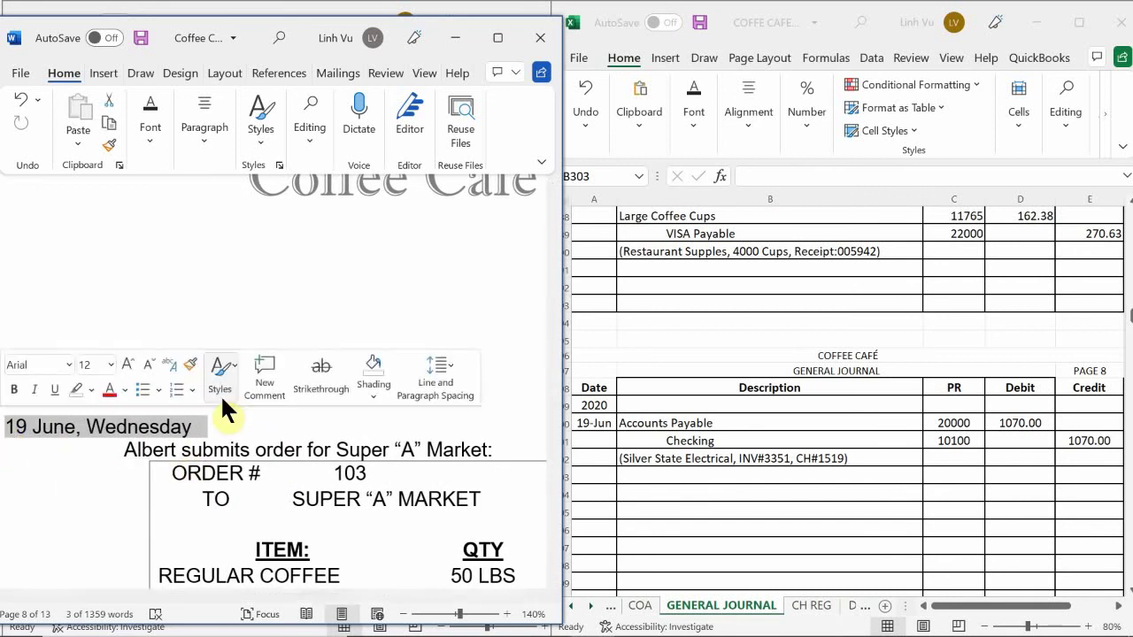
scroll(220, 404, down, 1)
scroll(219, 401, down, 8)
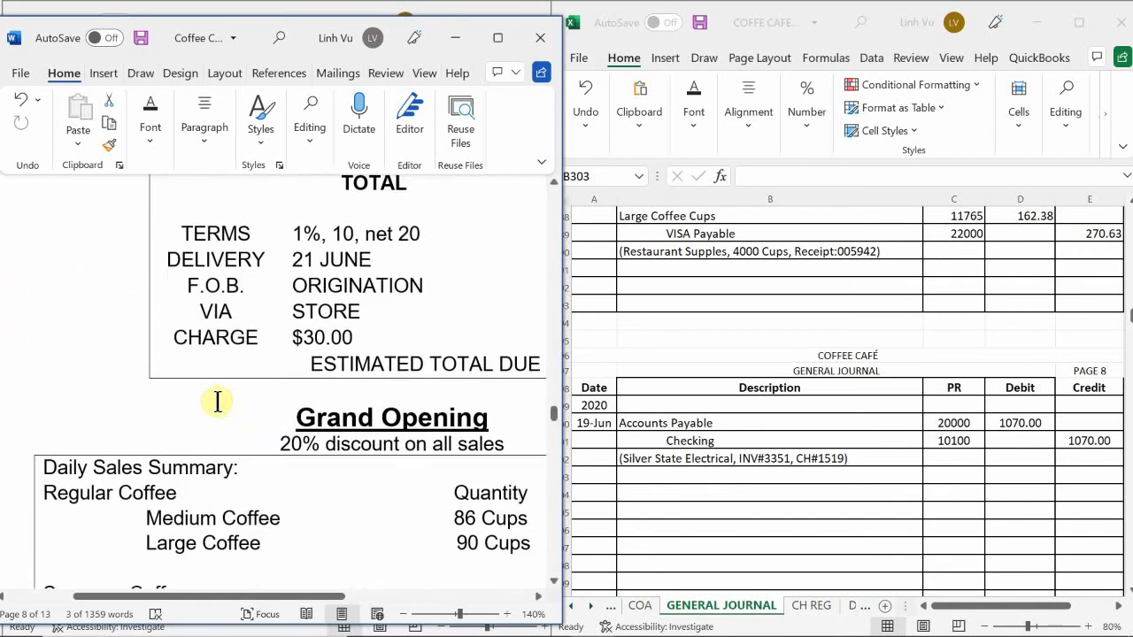
scroll(219, 401, up, 9)
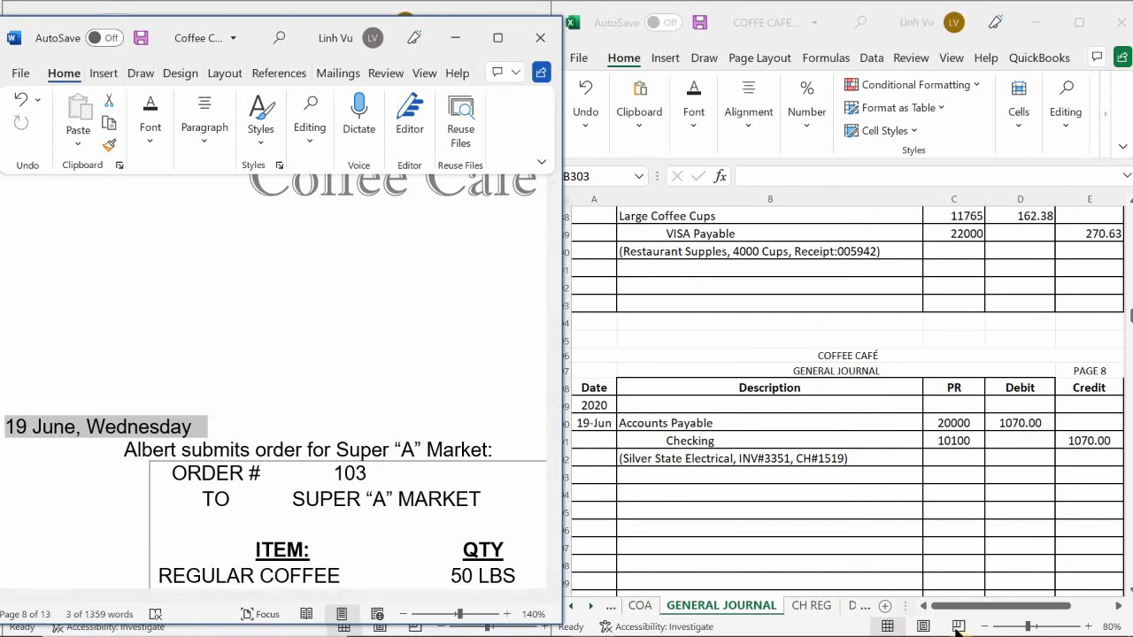
mouse_move(958, 633)
click(893, 620)
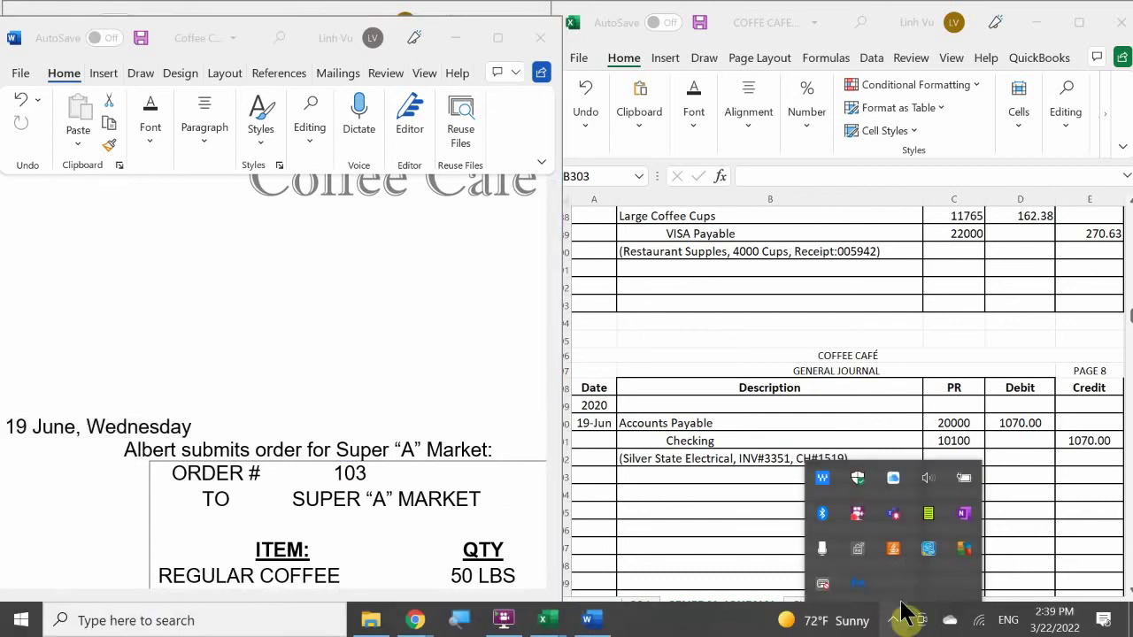
right_click(859, 517)
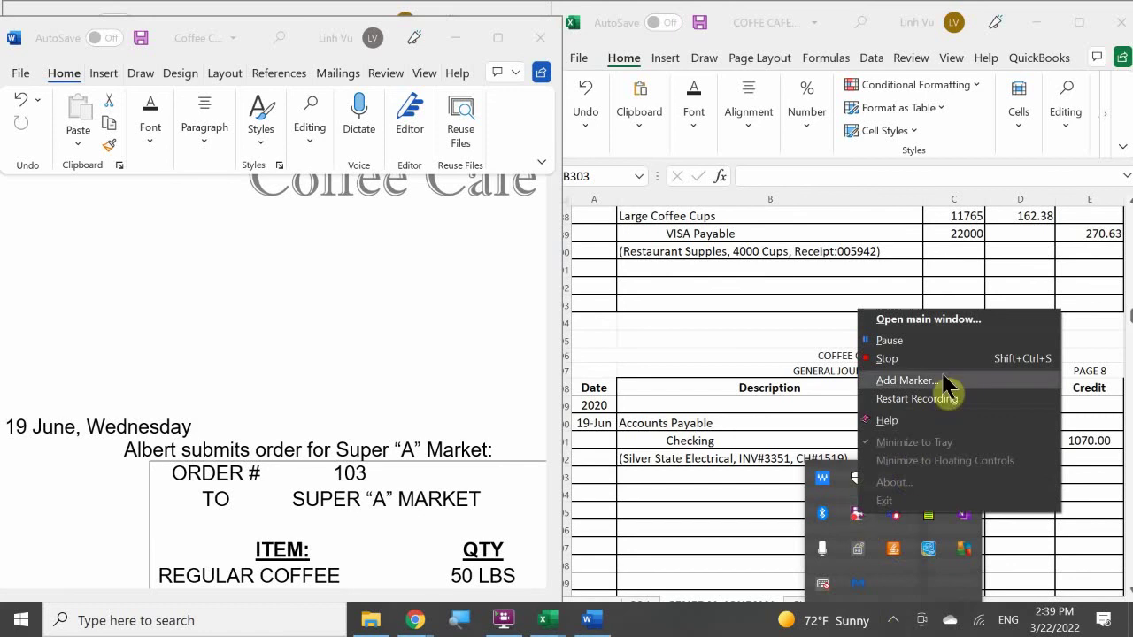